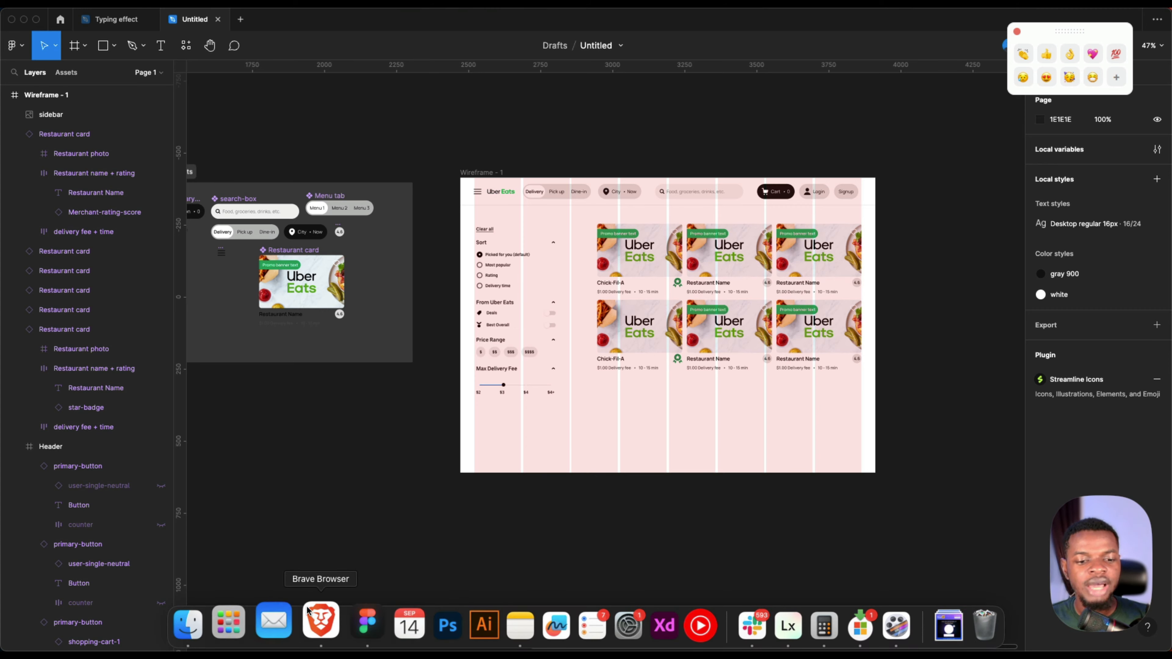
left_click(306, 644)
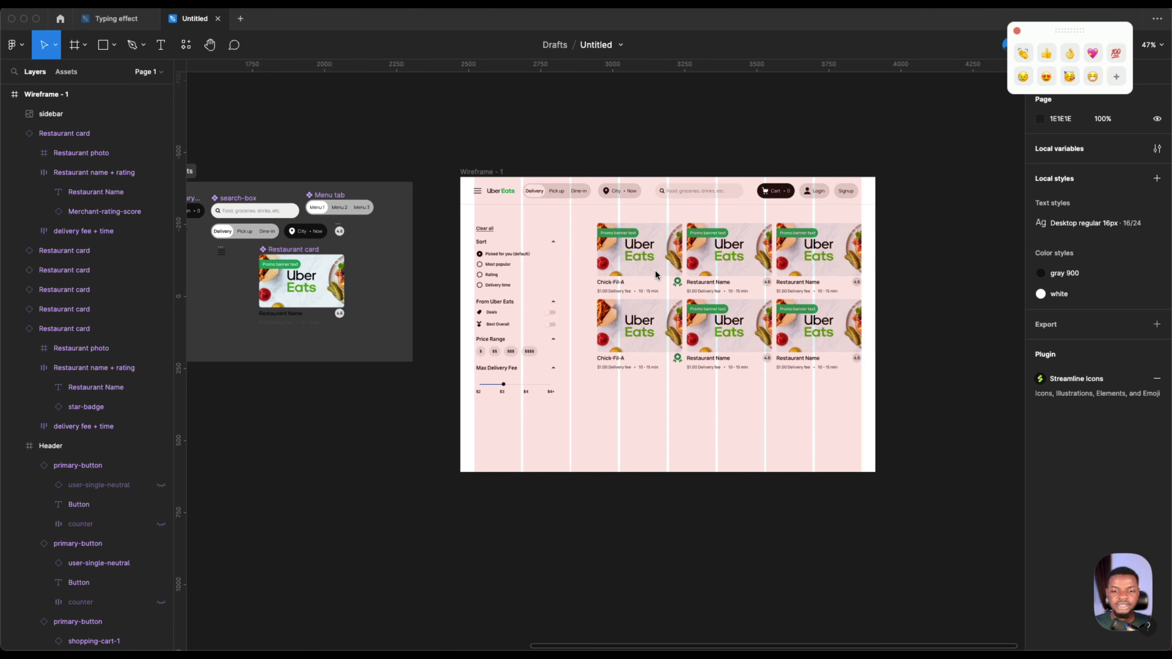
Step: Set the delivery fee of the first restaurant card in the upper row to $5.00
scroll(655, 274, "up", 5)
left_click(627, 232)
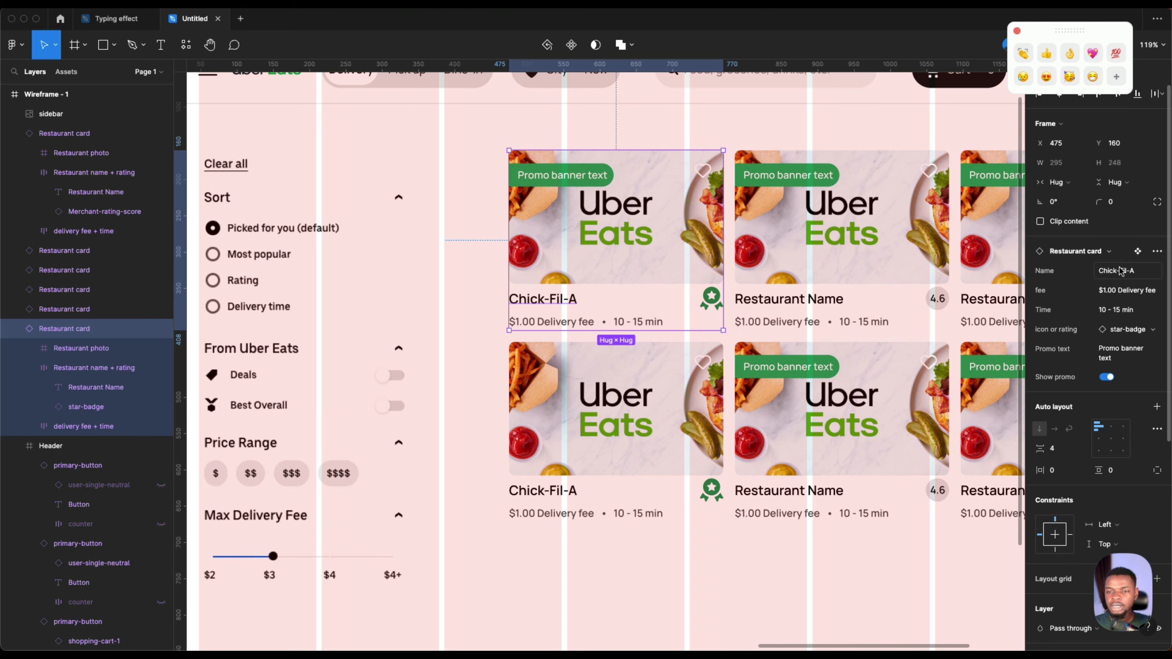
left_click(1150, 291)
left_click(1104, 291)
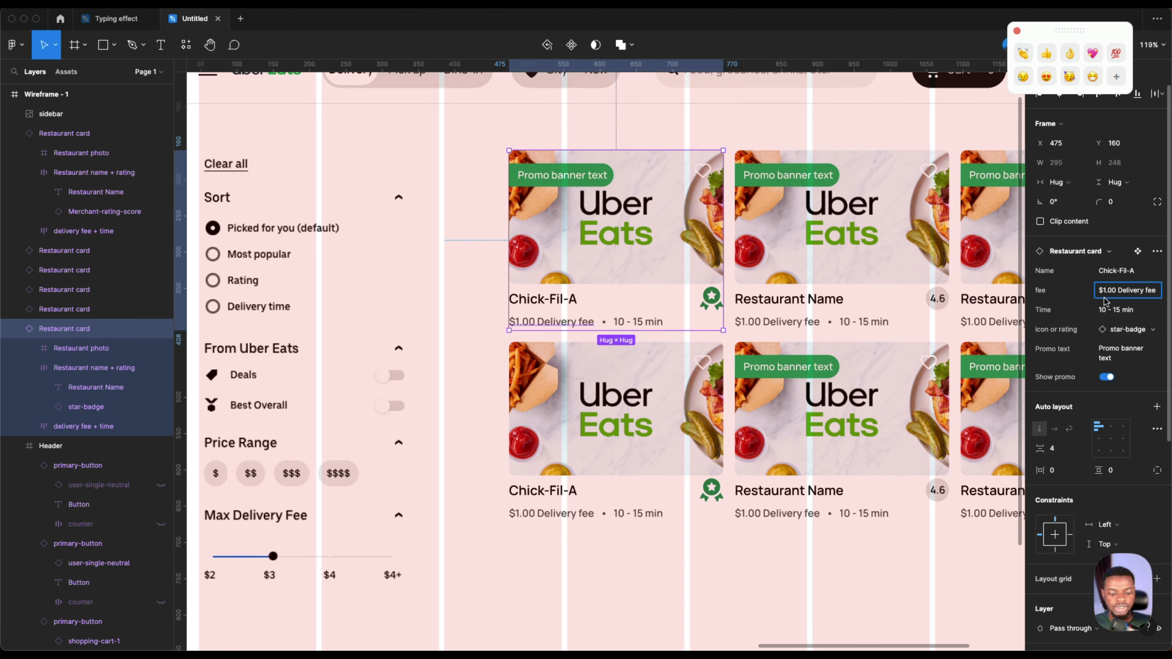
key("BackSpace")
type("5")
key("Return")
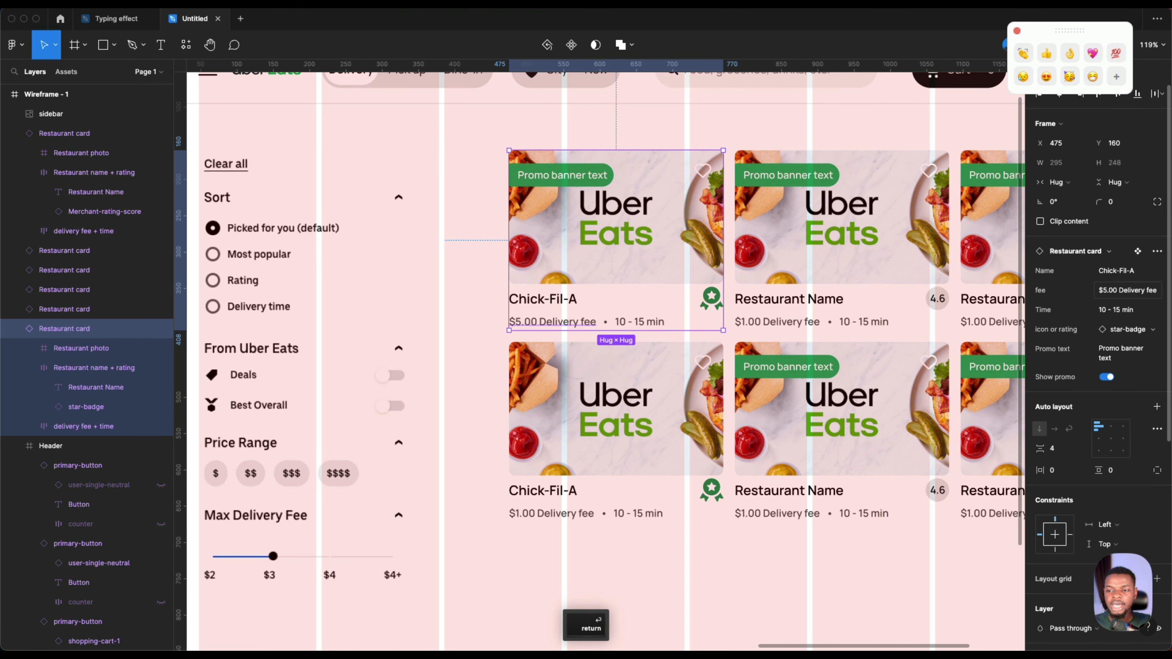
Step: Set the delivery time of the selected restaurant card to 15 - 30 min
left_click(1102, 313)
left_click(1105, 312)
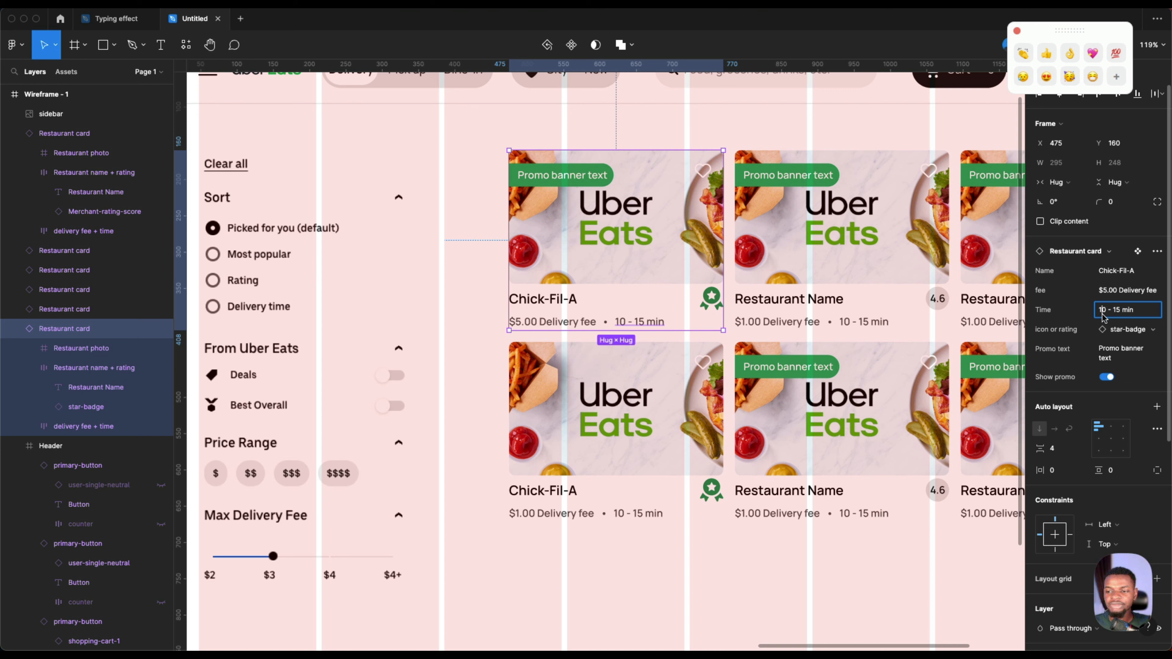
key("BackSpace")
type("5")
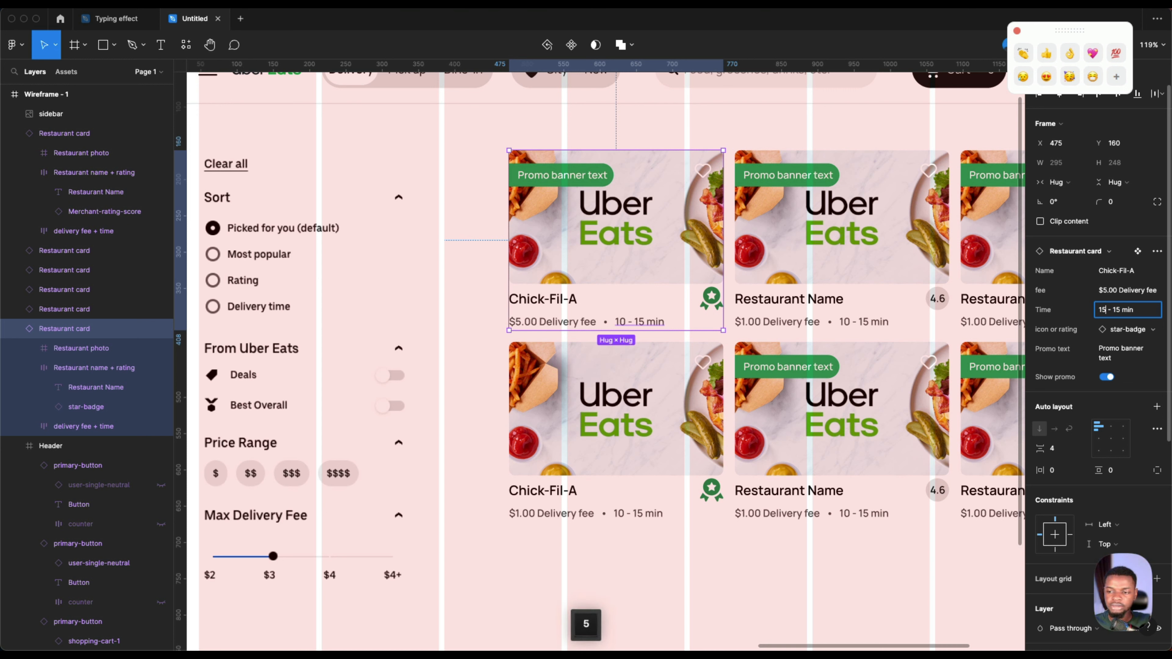
key("Right")
key("Right")
key("Right")
key("Right")
key("BackSpace")
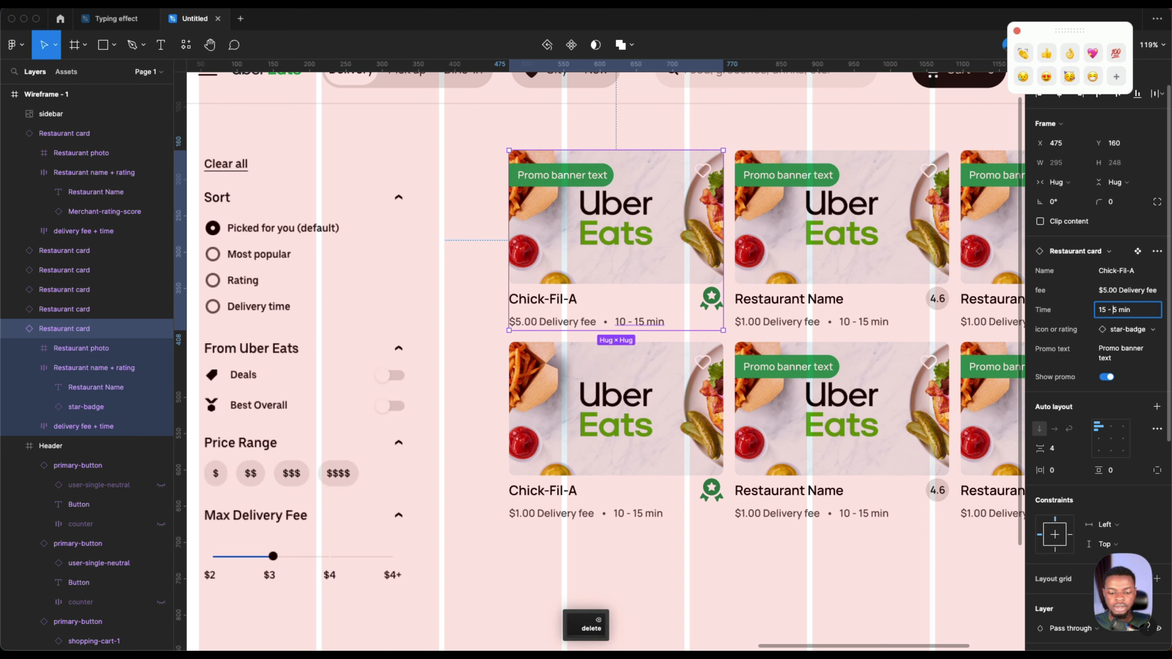
type("3")
key("Right")
key("BackSpace")
type("9")
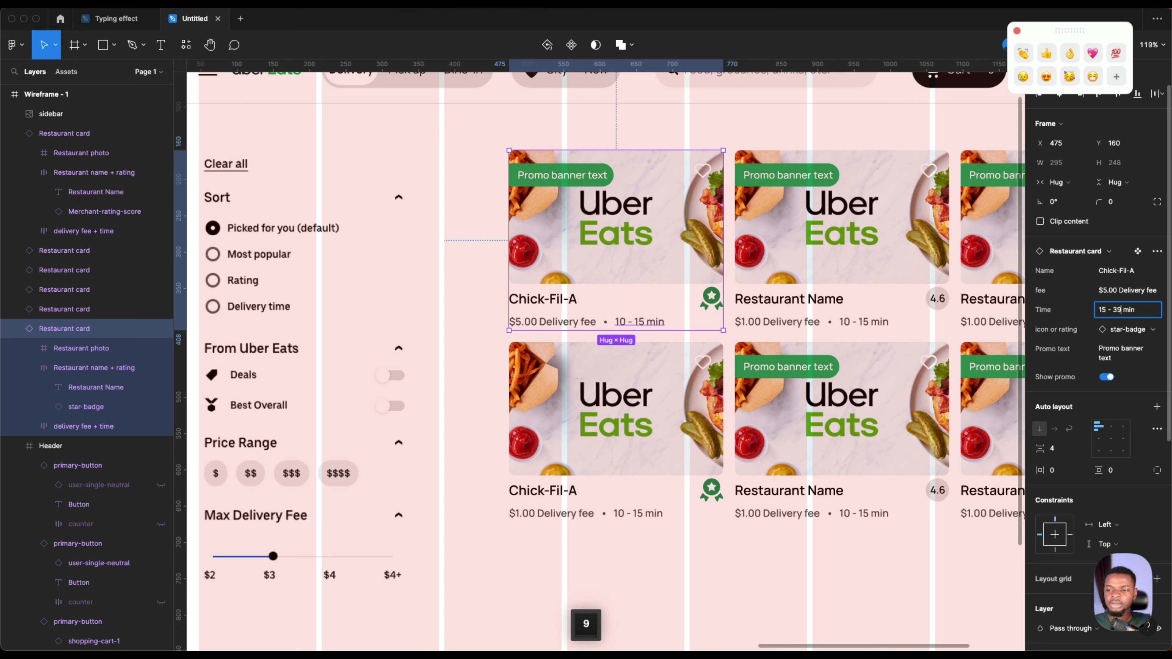
key("BackSpace")
type("0")
key("Return")
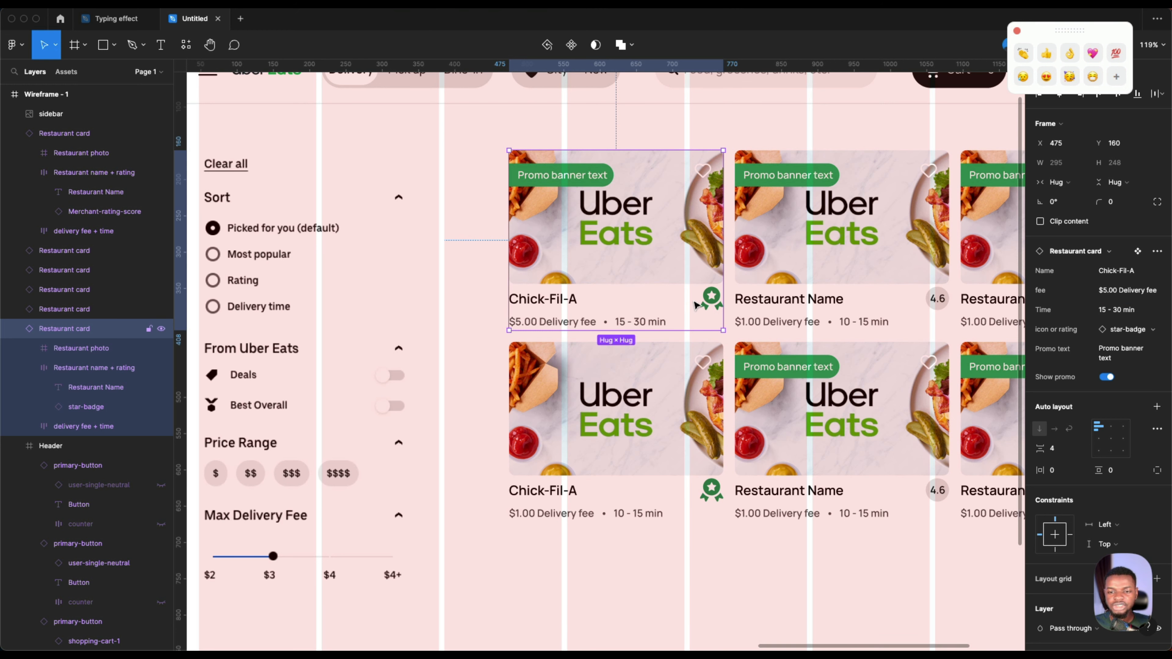
Step: Swap the selected card's star-badge icon for the preferred merchant rating score instance and set its name to "Restaurant title"
left_click(1130, 331)
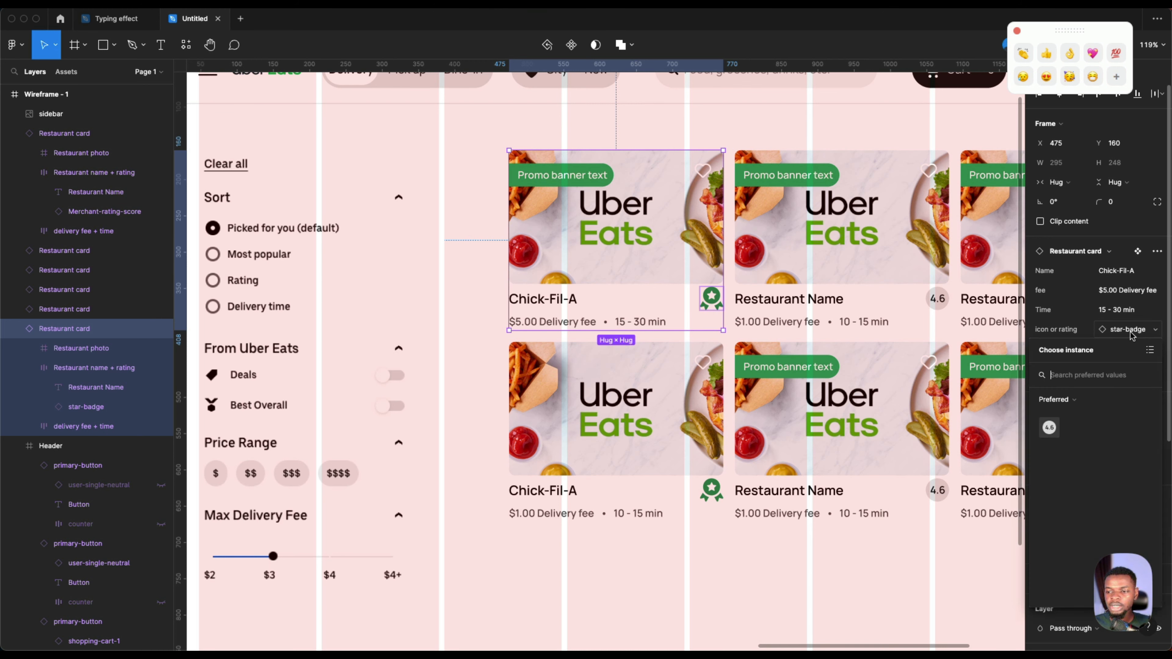
left_click(1050, 429)
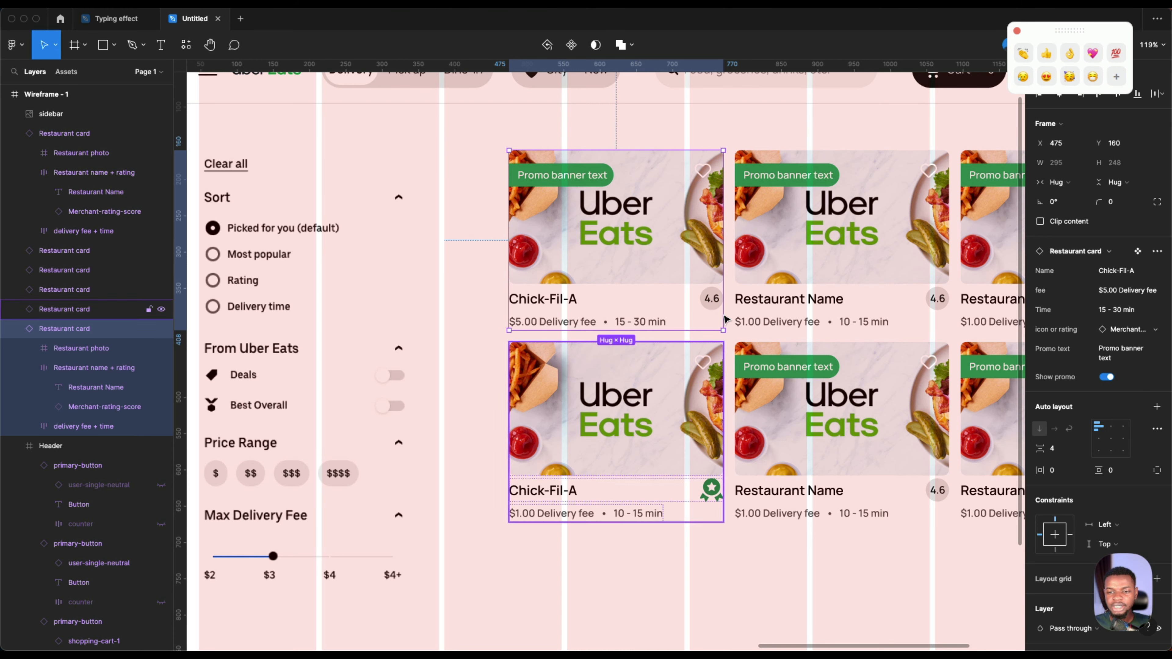
scroll(677, 300, "right", 2)
scroll(677, 300, "down", 1)
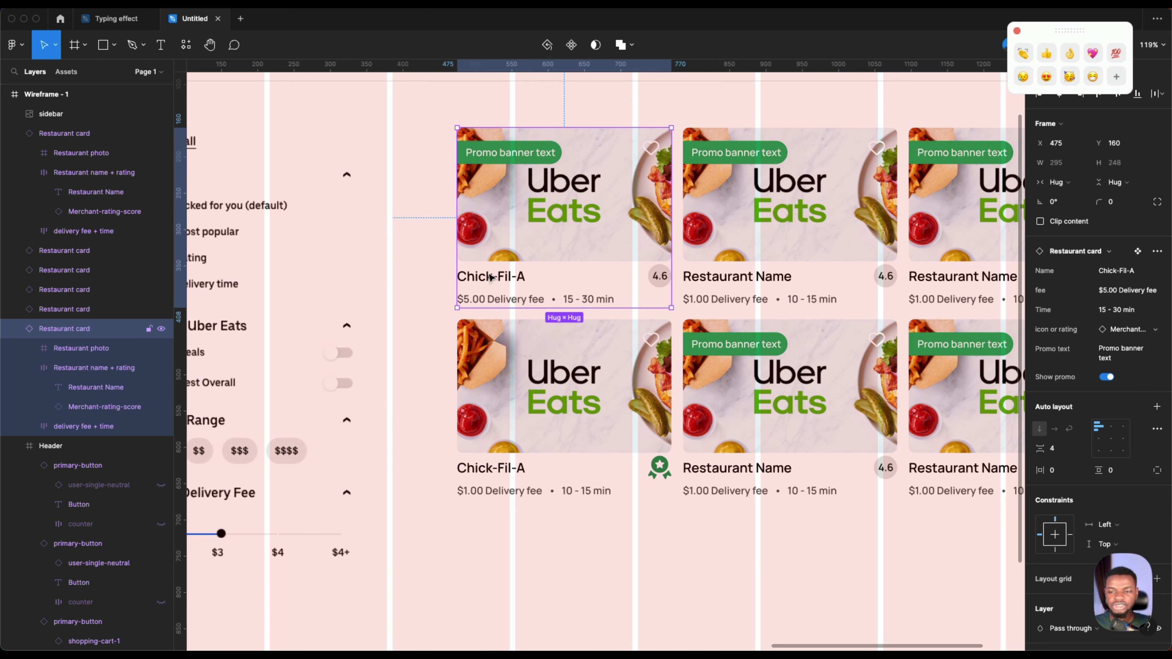
left_click(1122, 272)
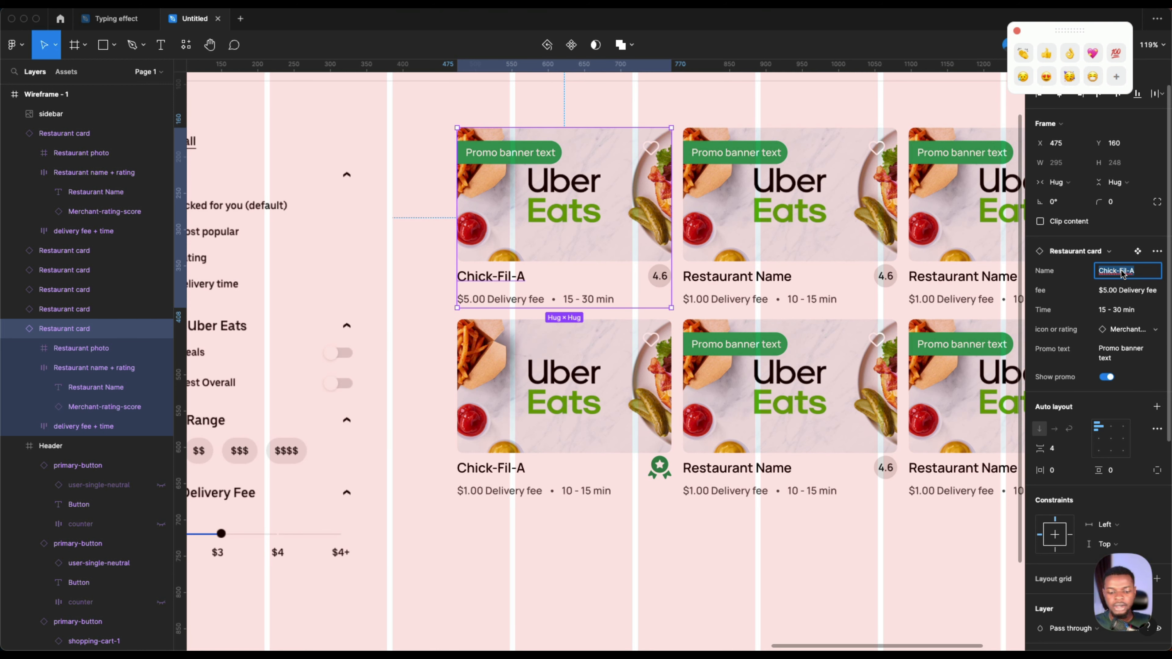
type("Rest")
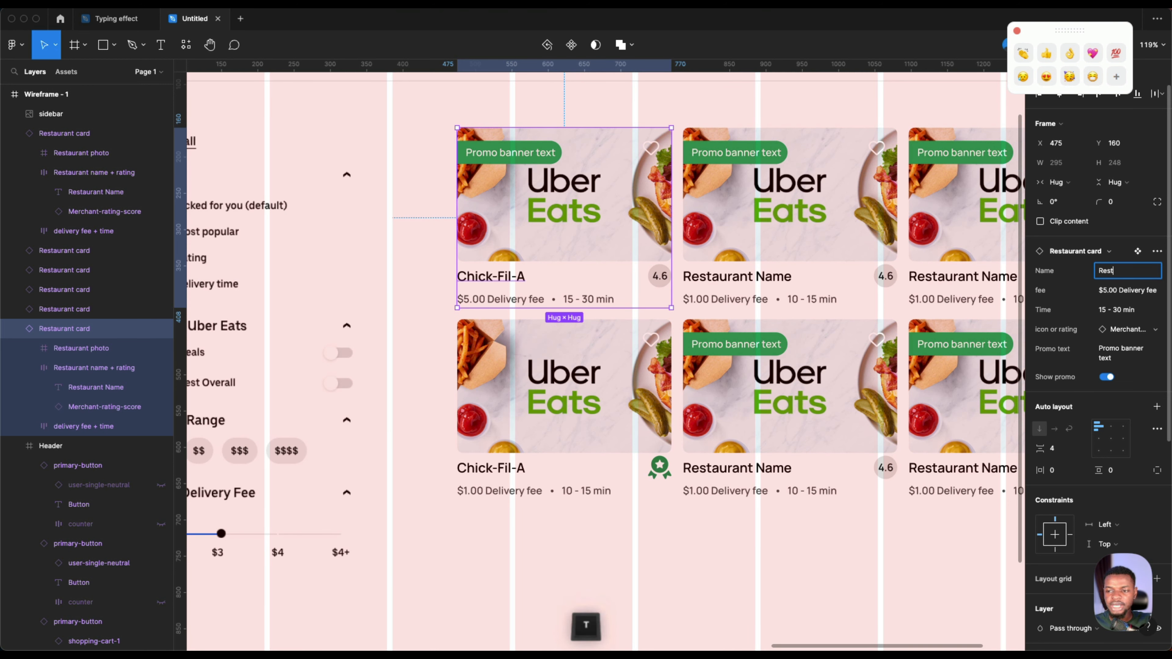
type("aurant titke")
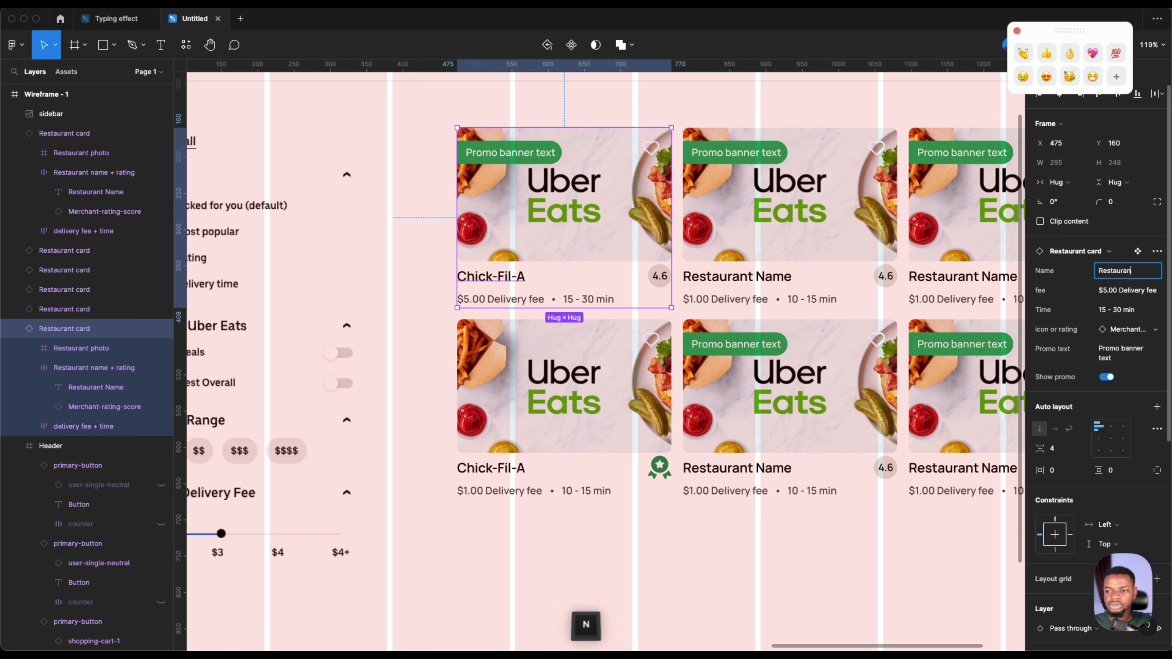
key("BackSpace")
key("BackSpace")
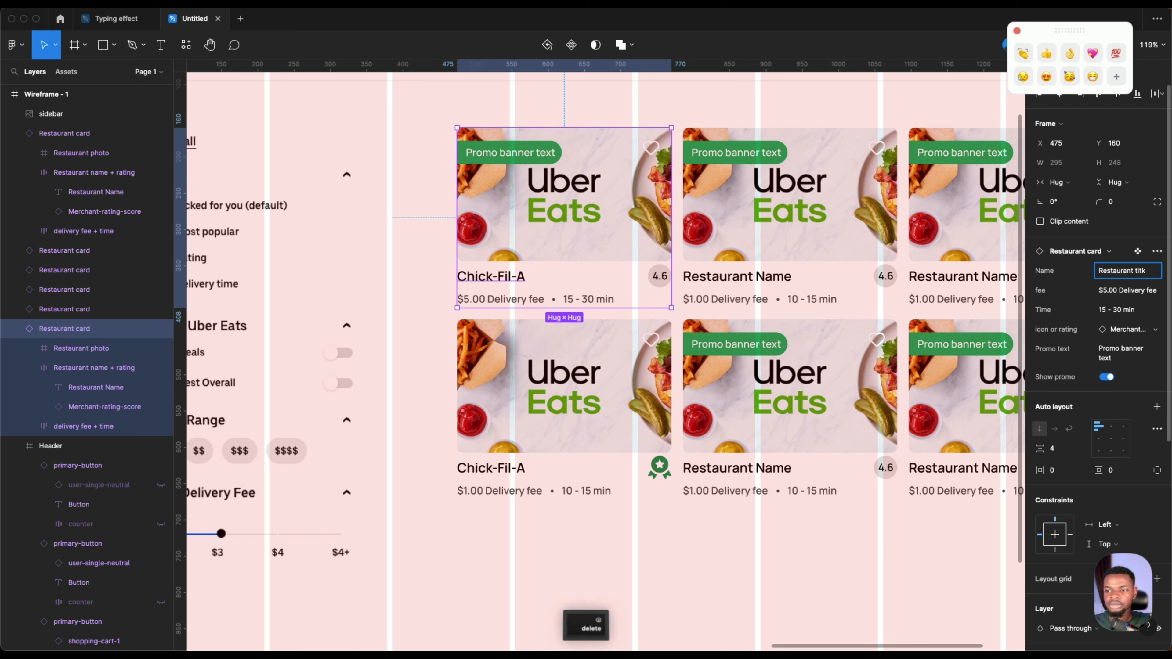
type("le")
key("Return")
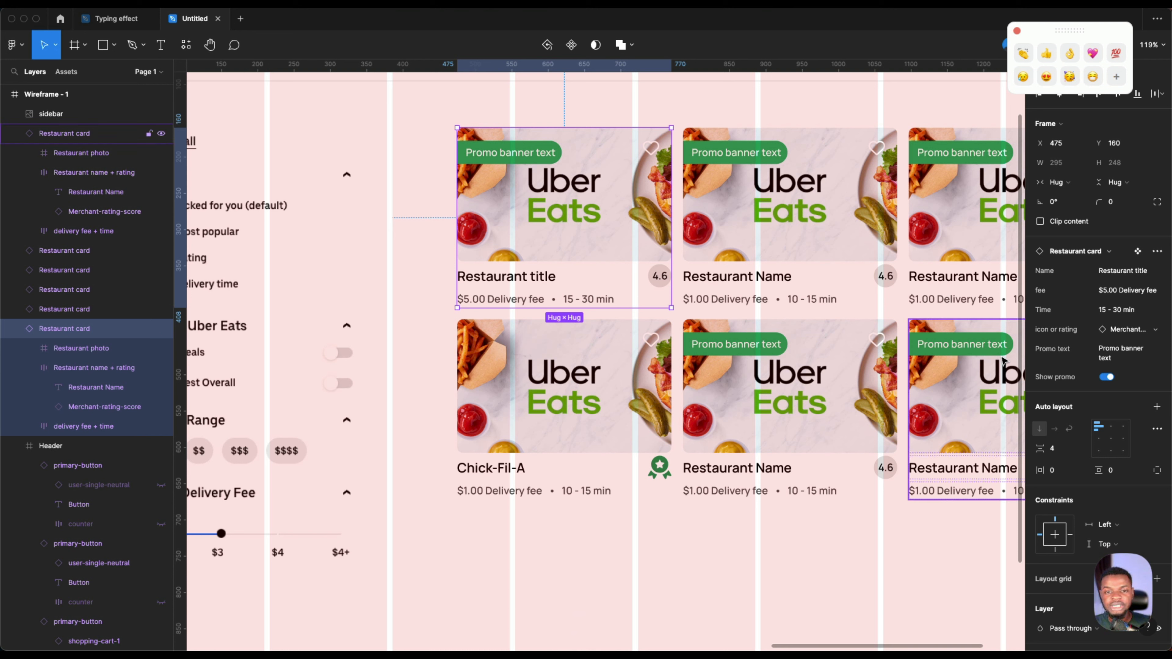
Step: Deselect the restaurant card and create a new blank design file
scroll(697, 229, "down", 10)
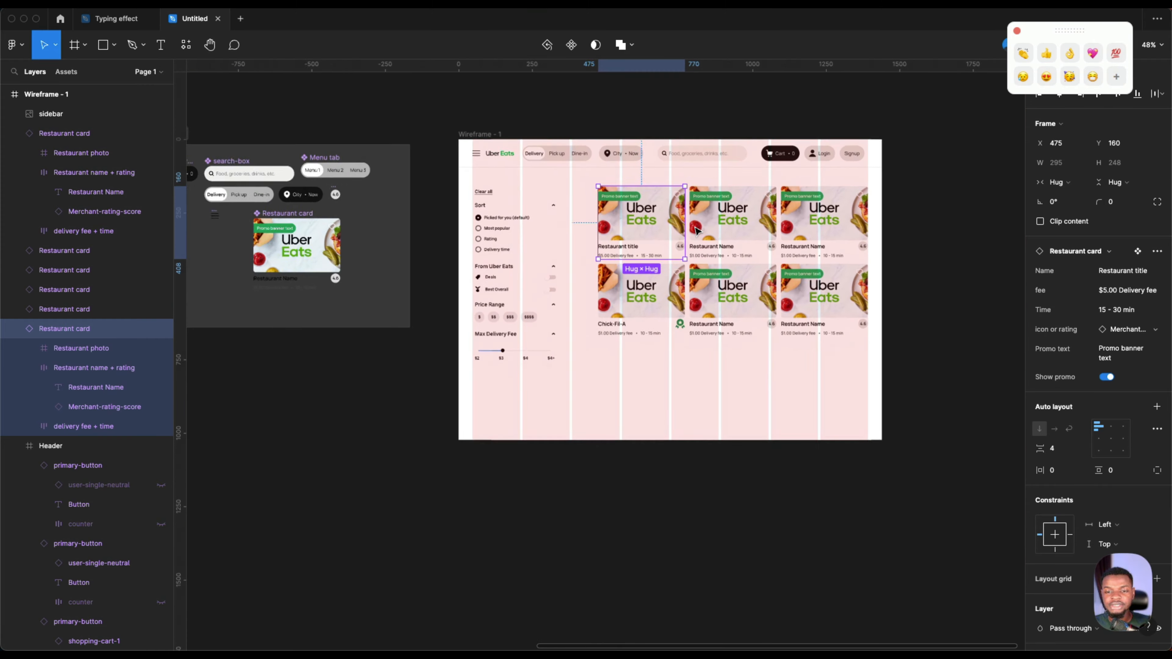
left_click(555, 118)
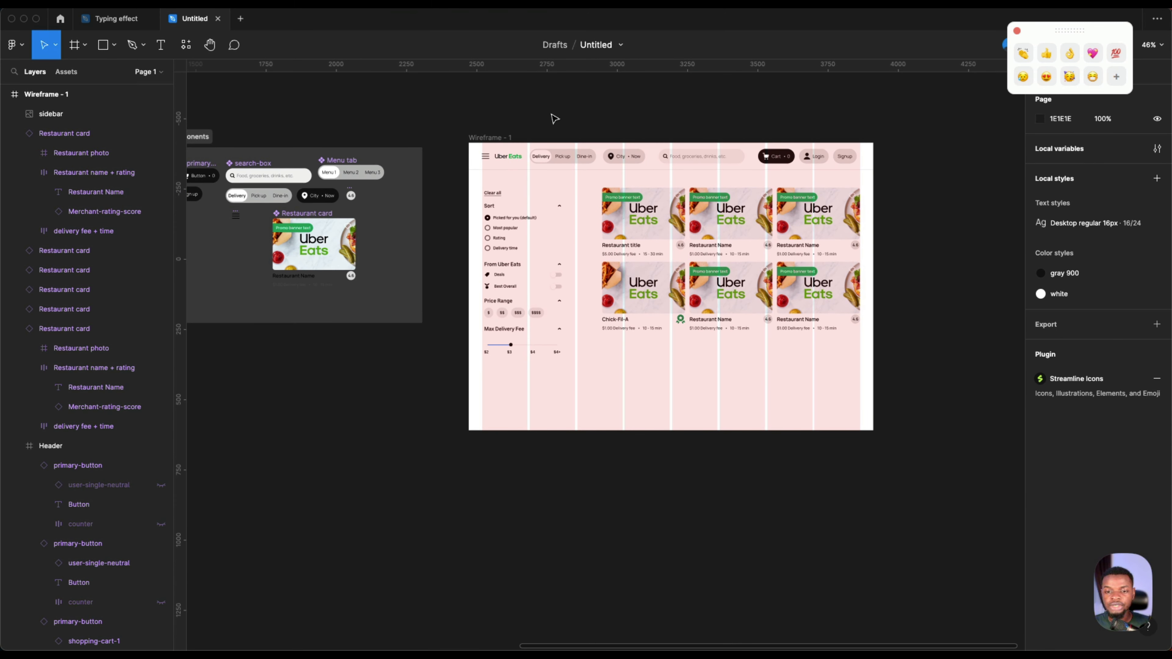
key("super+n")
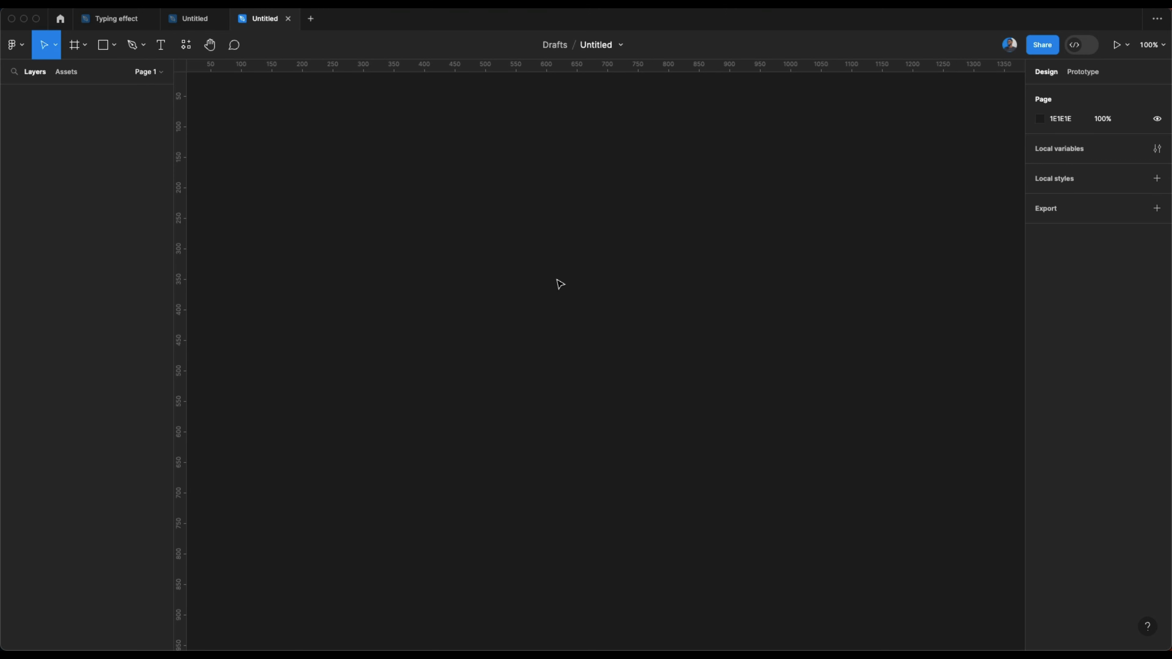
Step: Import the Uber Eats reference screenshot from the File folder in Finder onto the canvas of the new design file
left_click(208, 624)
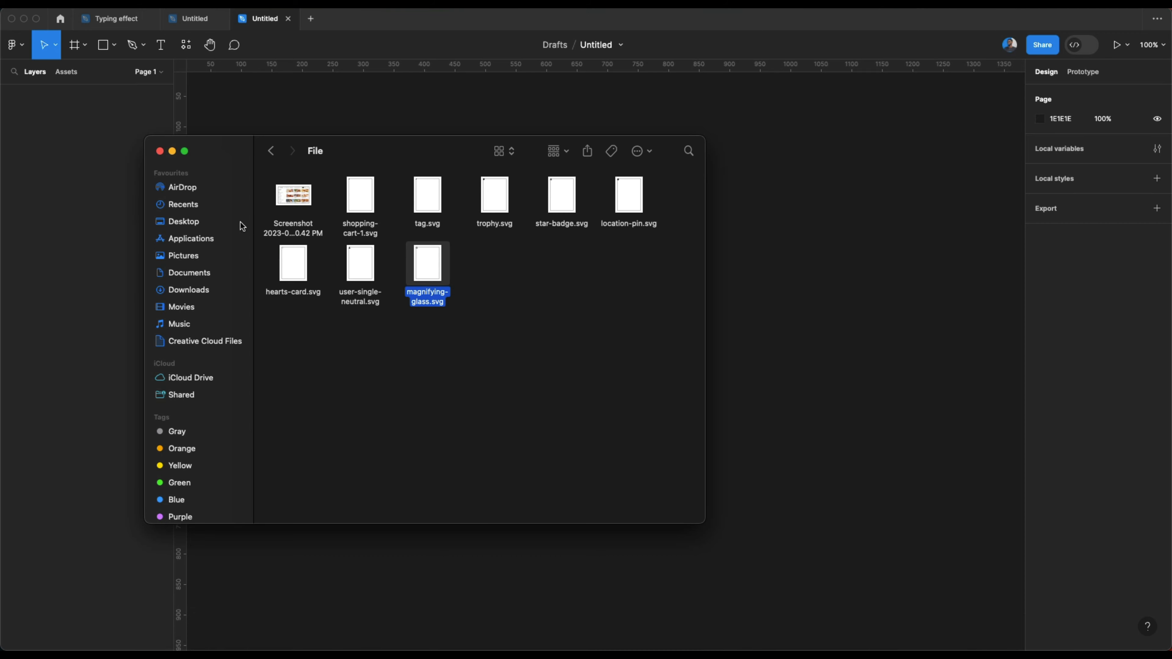
left_click(280, 210)
left_click_drag(295, 203, 792, 416)
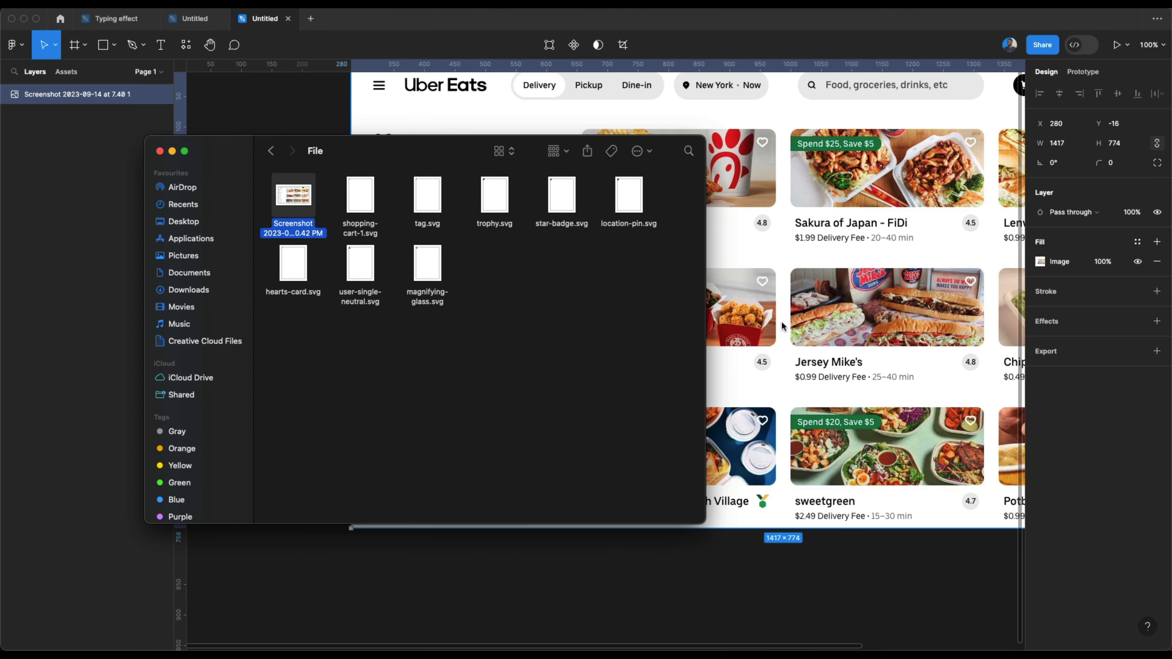
left_click(791, 416)
scroll(793, 418, "down", 5)
scroll(793, 418, "right", 5)
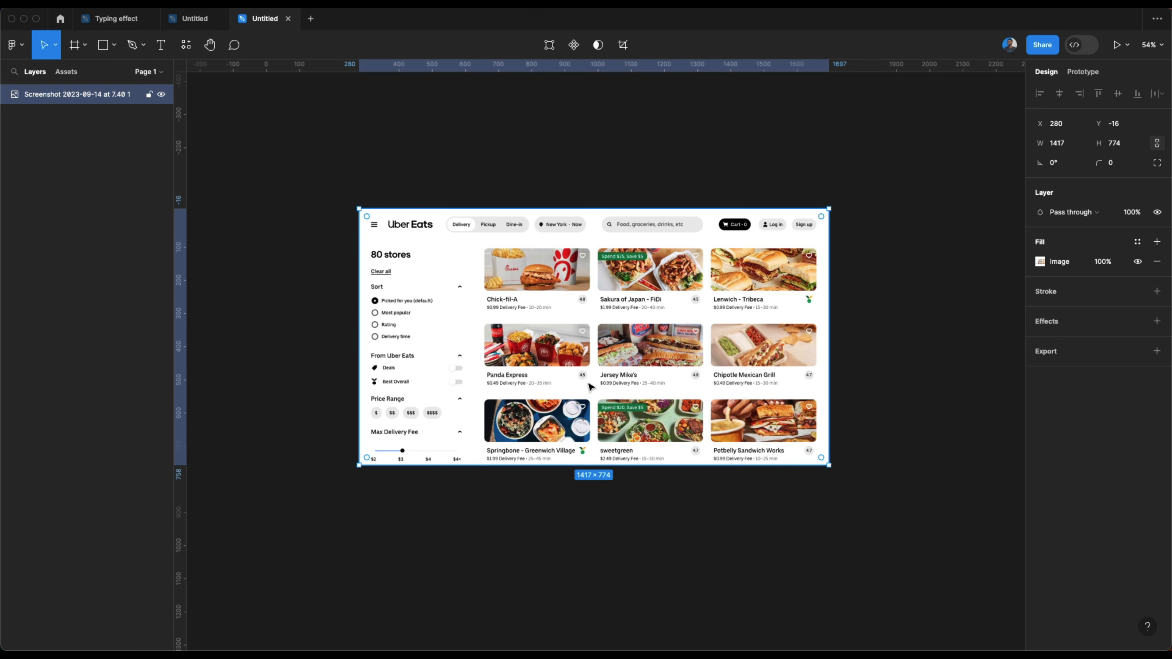
Step: Import the eight SVG icons, from shopping-cart-1 to magnifying-glass, from the File folder onto the empty canvas beside the screenshot
scroll(588, 382, "right", 2)
left_click(805, 286)
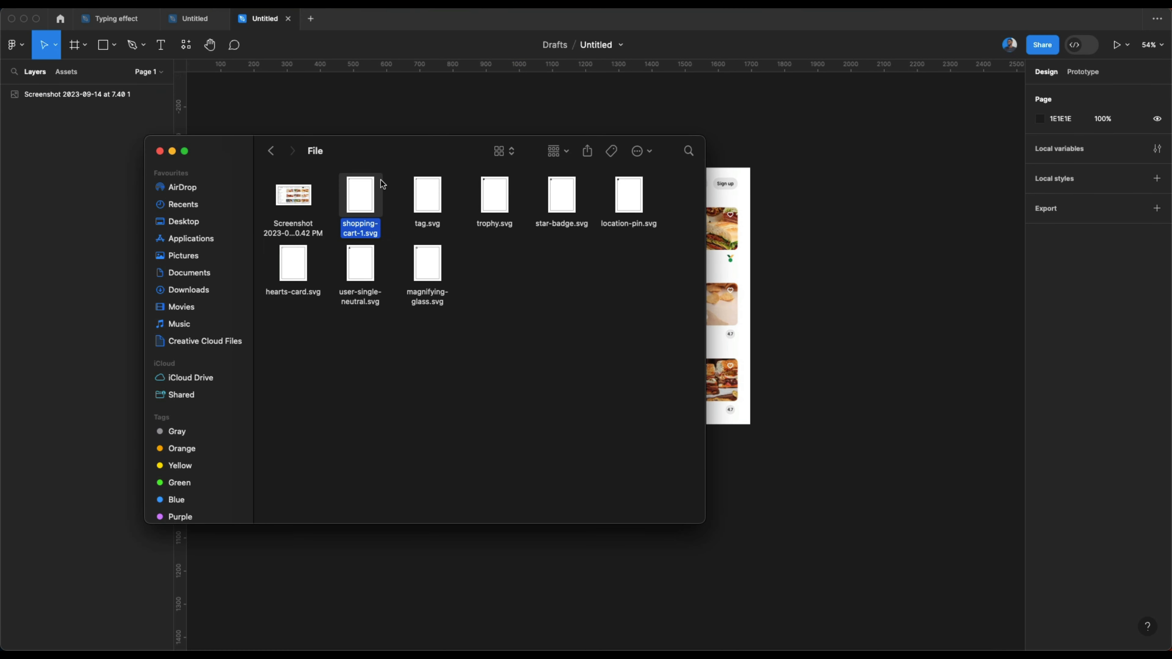
key("shift+Down")
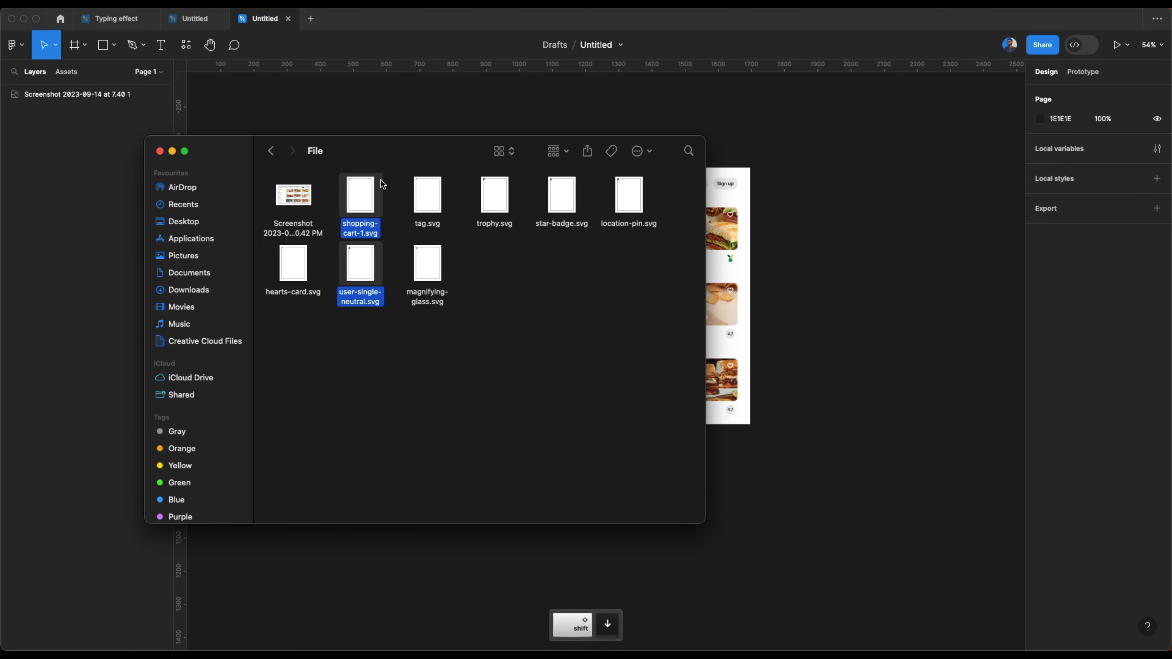
left_click_drag(673, 187, 337, 306)
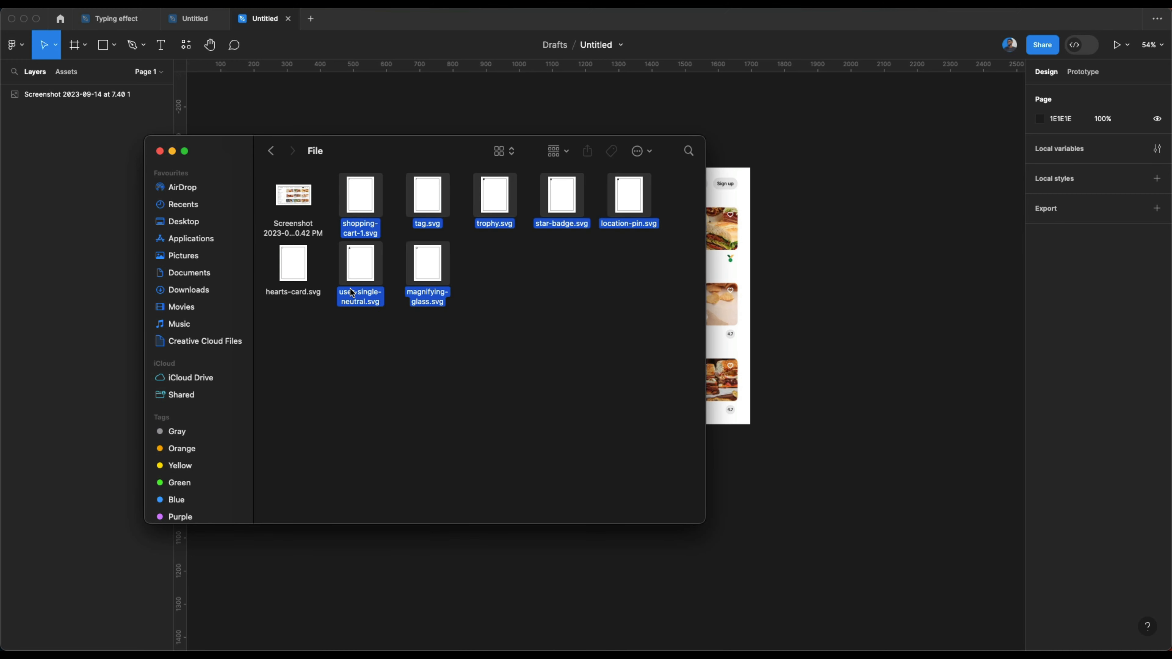
left_click(286, 268, "super")
left_click_drag(287, 267, 796, 259)
left_click(825, 359)
scroll(740, 256, "right", 4)
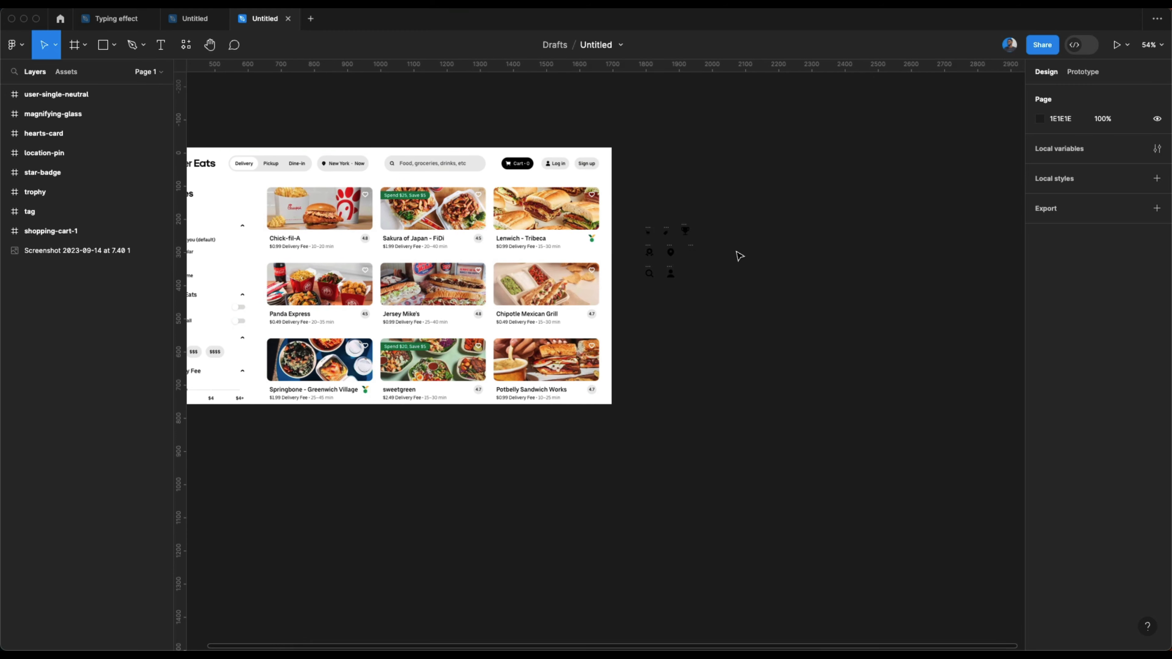
Step: Switch to Brave Browser to view the Uber Eats store page and the Streamline Core Solid heart icons, and return to Figma
left_click(314, 629)
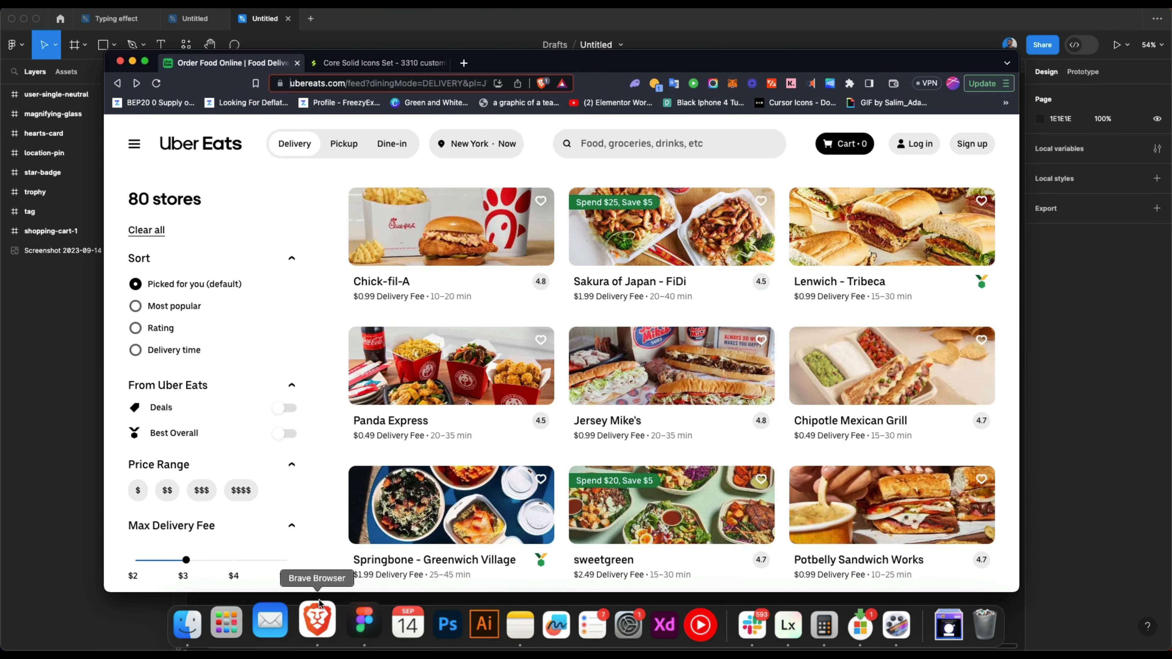
left_click(369, 66)
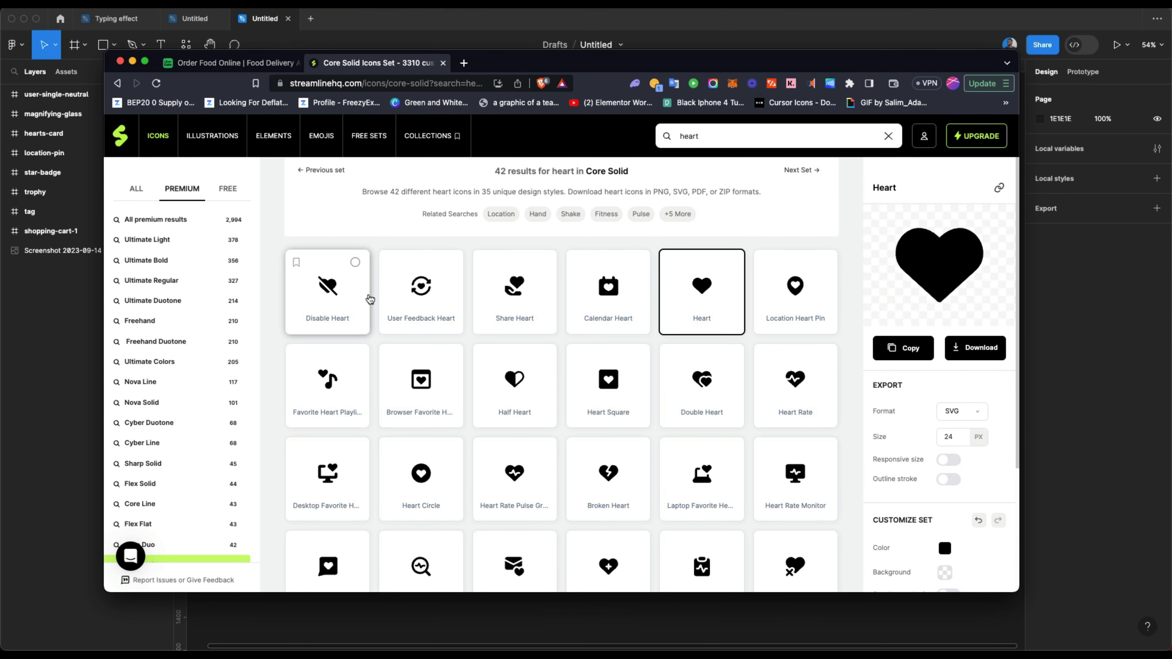
left_click(1041, 418)
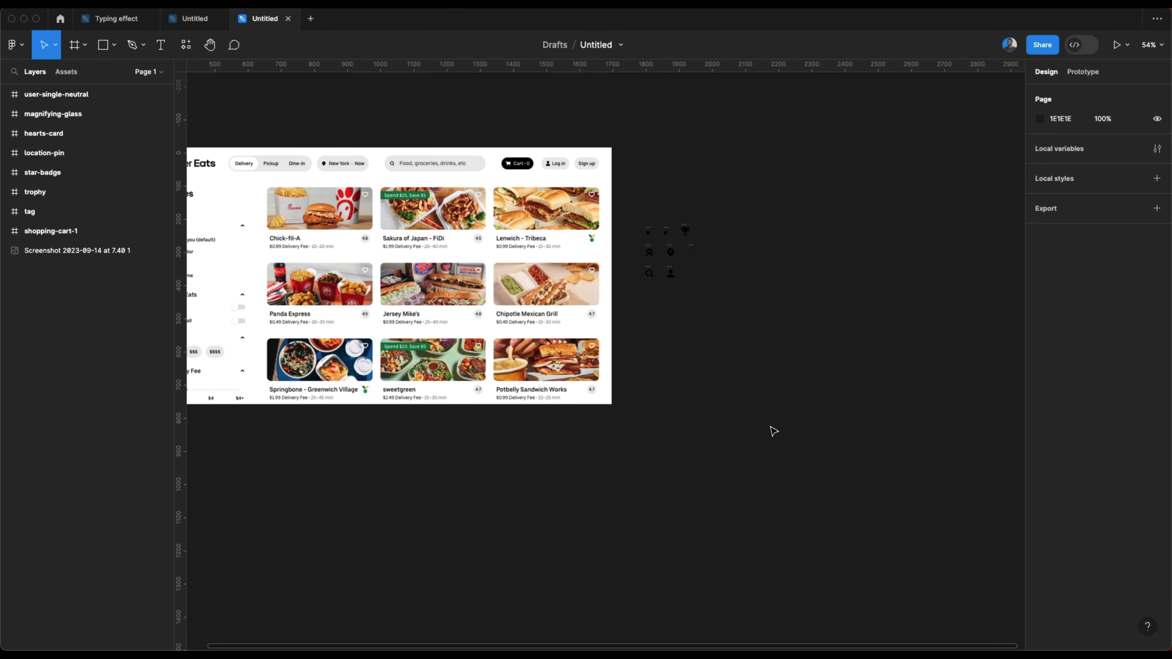
Step: Launch the Streamline Icons plugin and the Material Symbols plugin as alternative icon sources
left_click(183, 45)
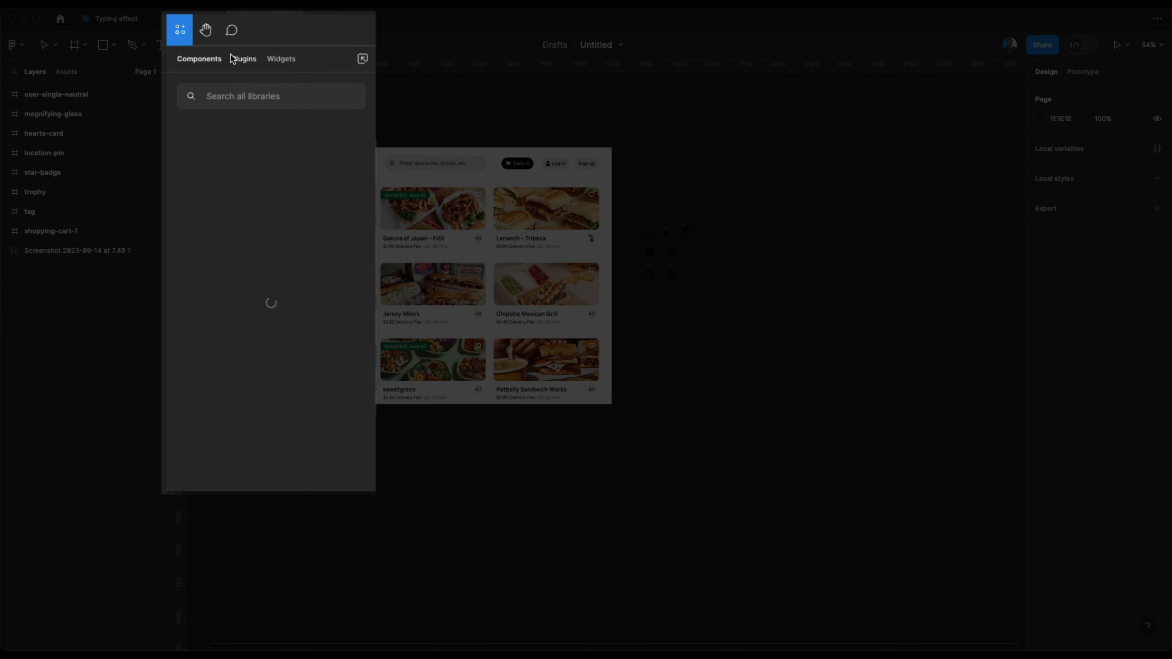
left_click(238, 59)
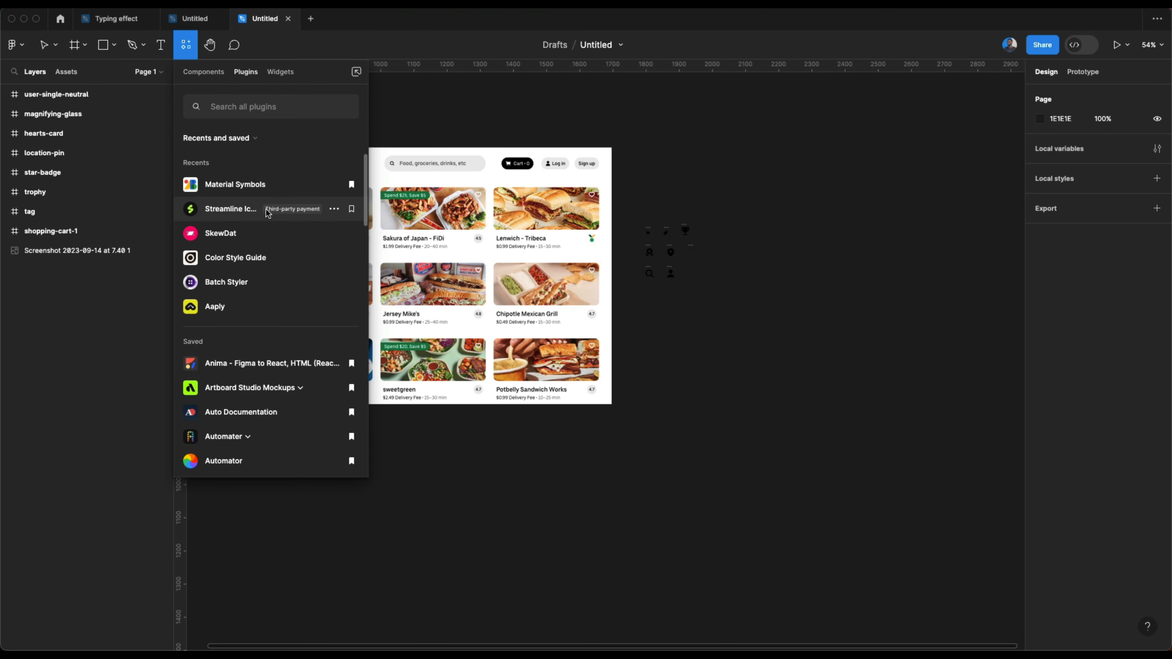
left_click(267, 208)
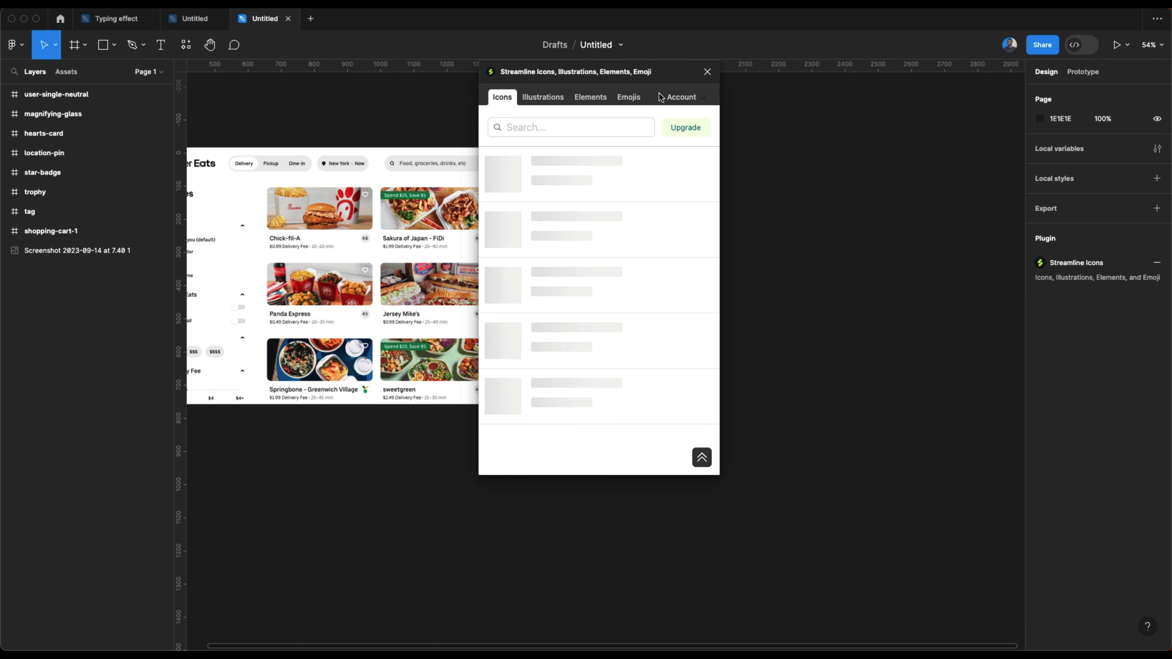
left_click(186, 45)
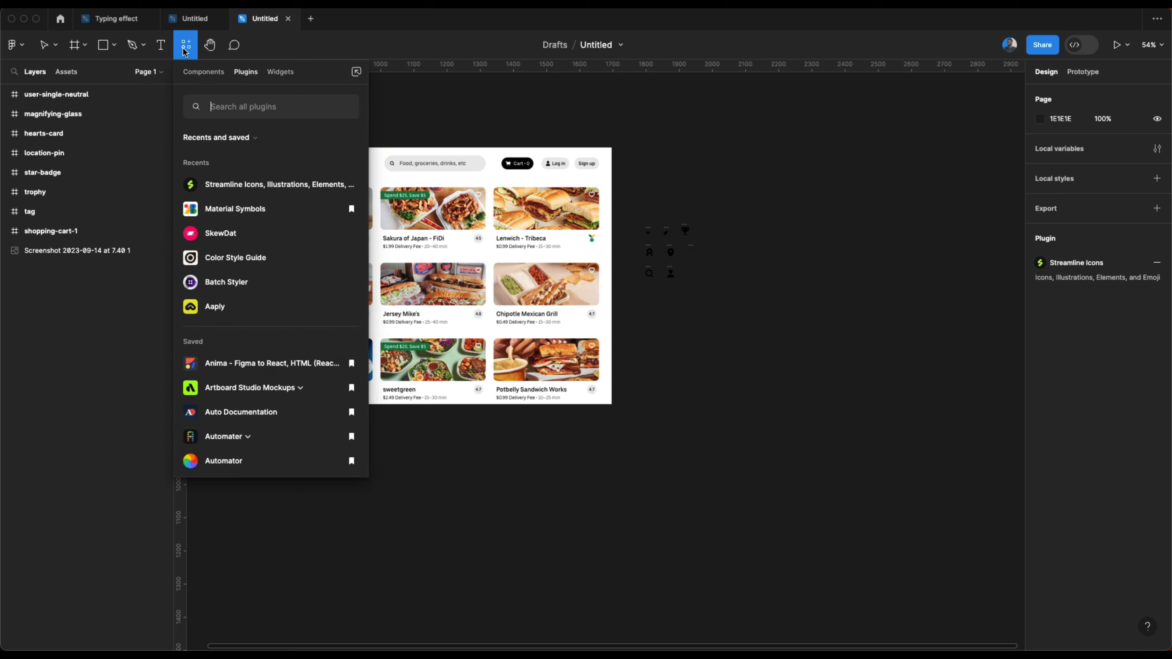
left_click(248, 210)
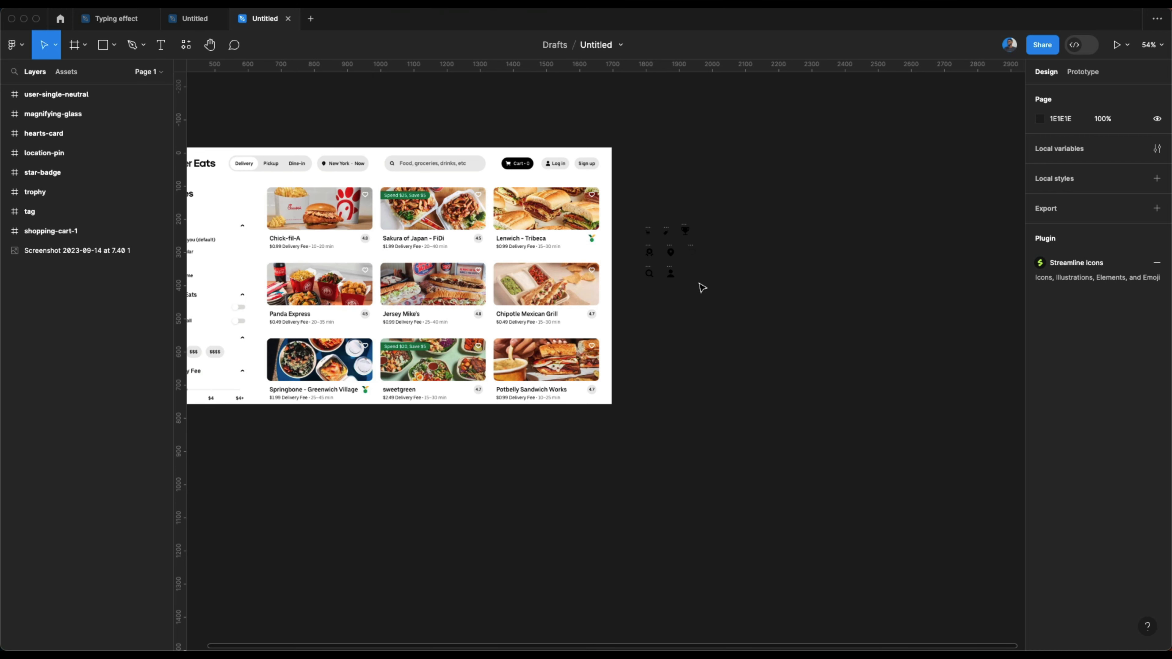
Step: Draw a section about 375 × 266 on the empty canvas beside the loose icons and name it Icons
scroll(661, 263, "up", 10)
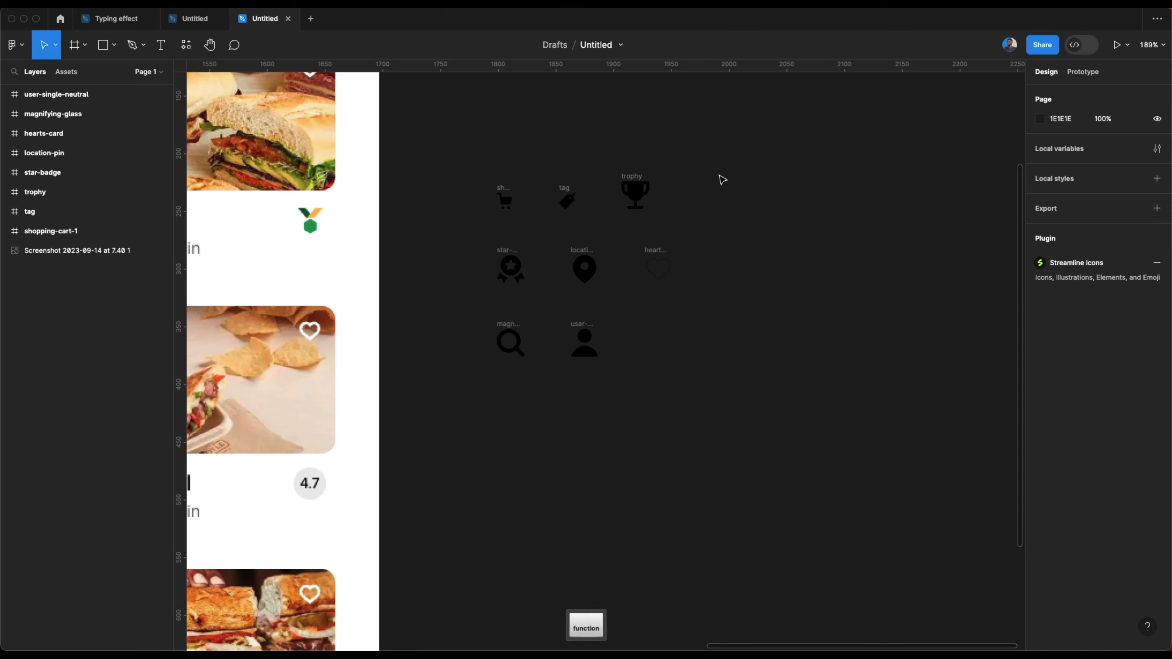
scroll(557, 257, "down", 3)
key("shift+s")
left_click_drag(576, 158, 914, 397)
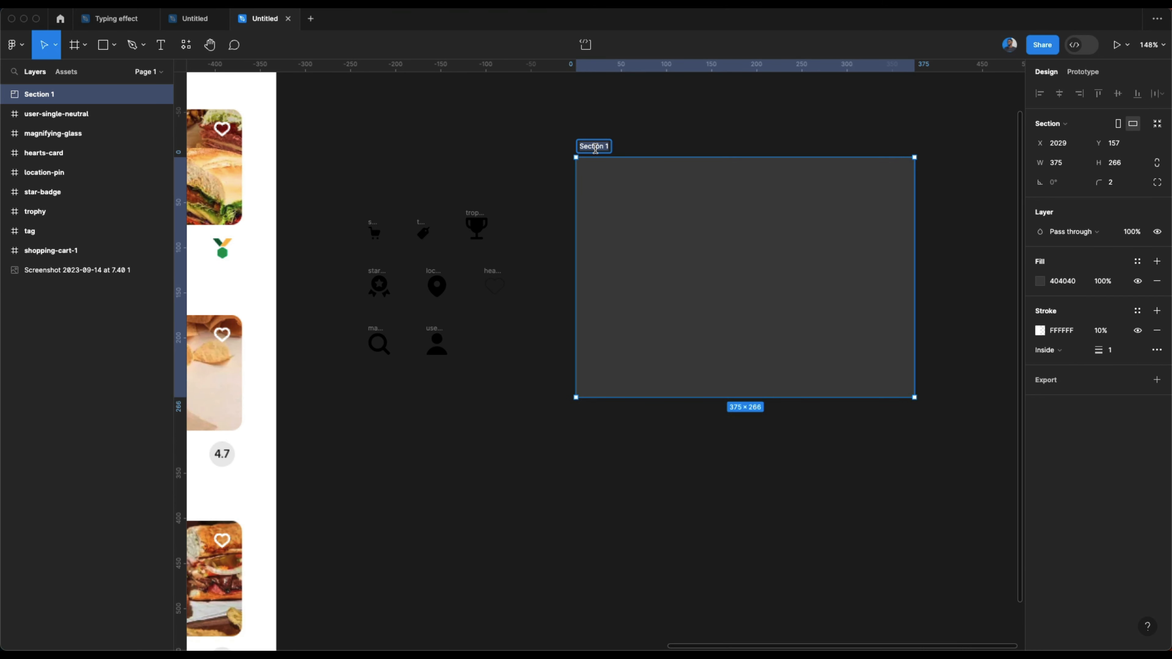
type("Icons")
key("Return")
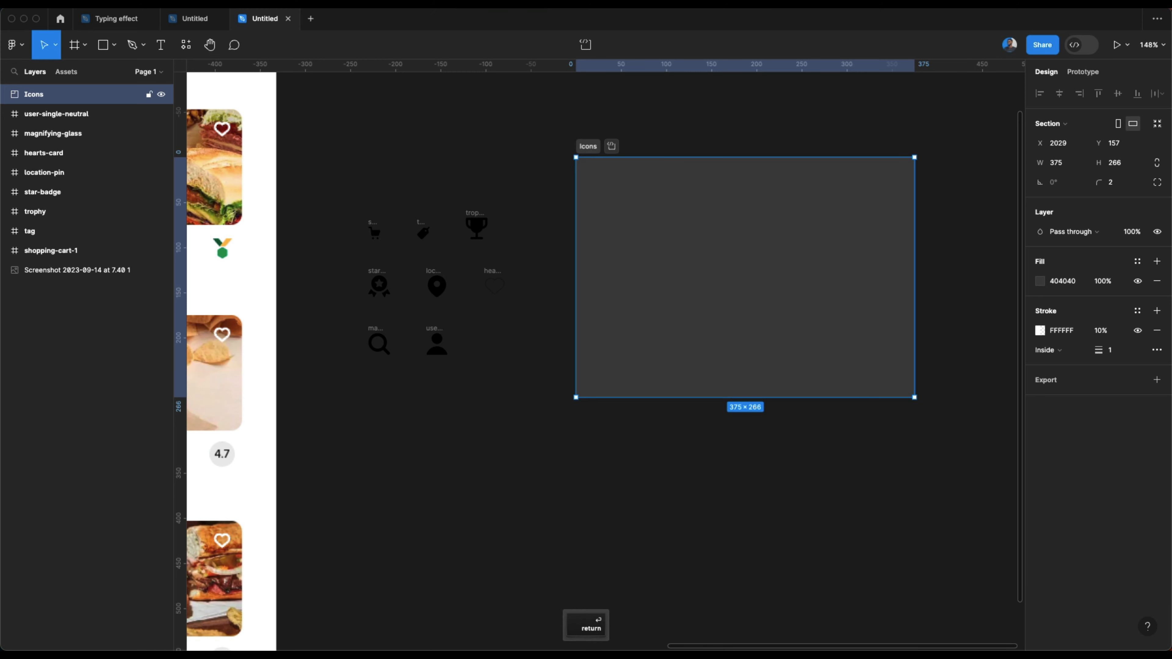
Step: Move the eight imported icons into the Icons section and wrap them in an auto layout frame
left_click_drag(326, 166, 587, 449)
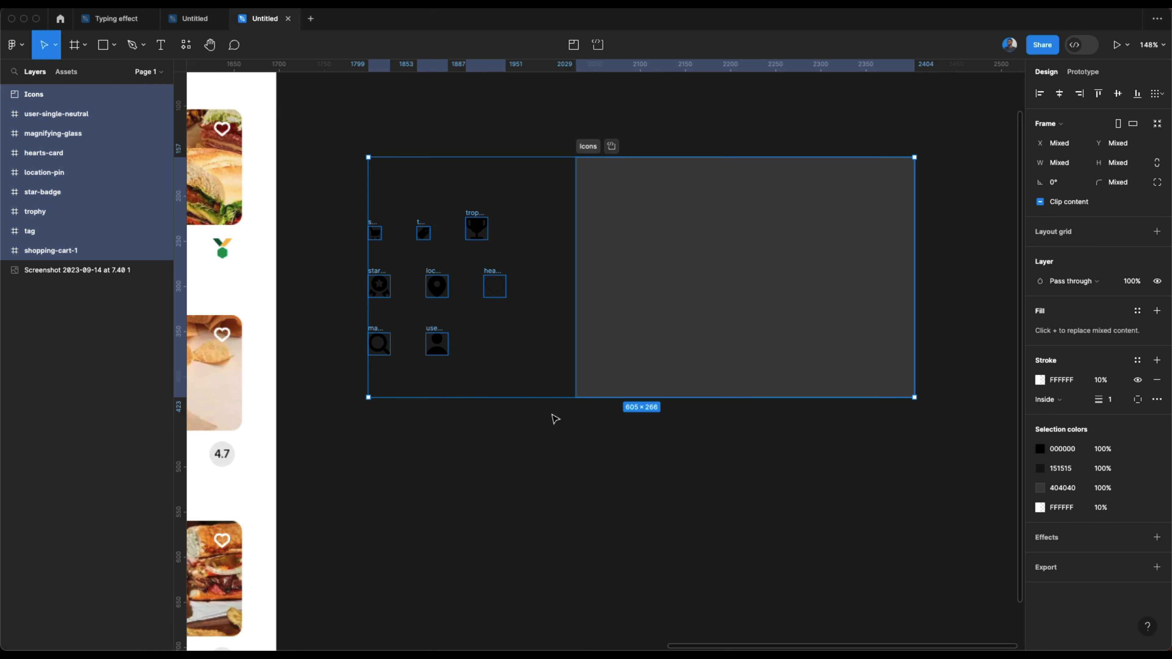
left_click(350, 223)
left_click_drag(348, 204, 508, 381)
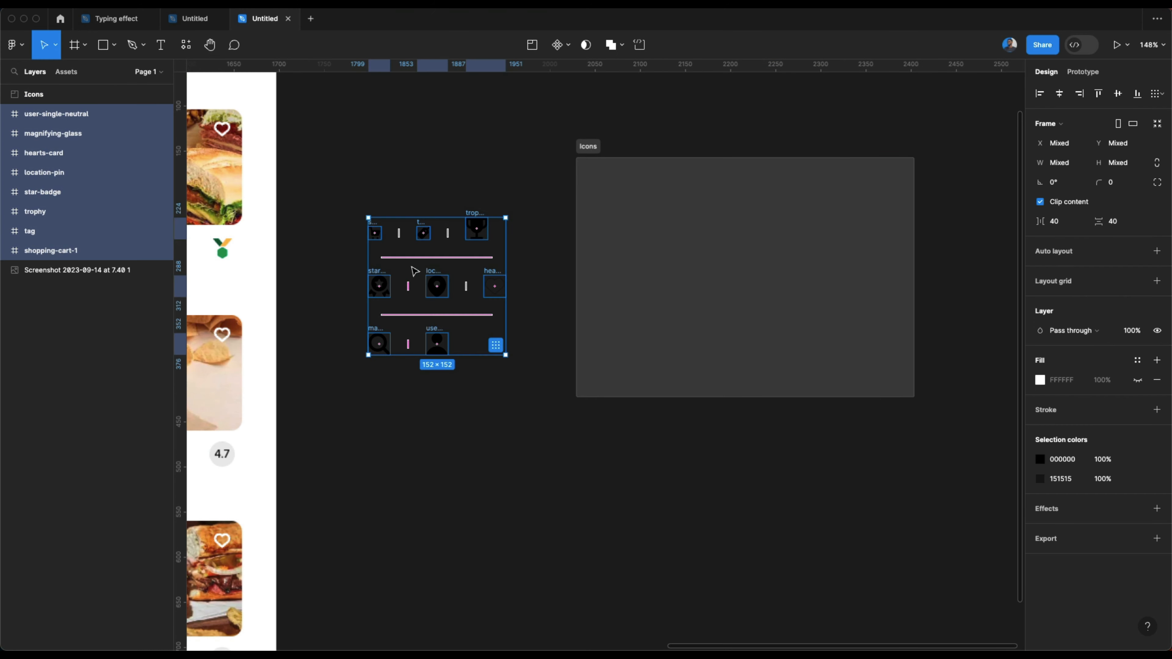
left_click_drag(434, 292, 698, 267)
key("shift+a")
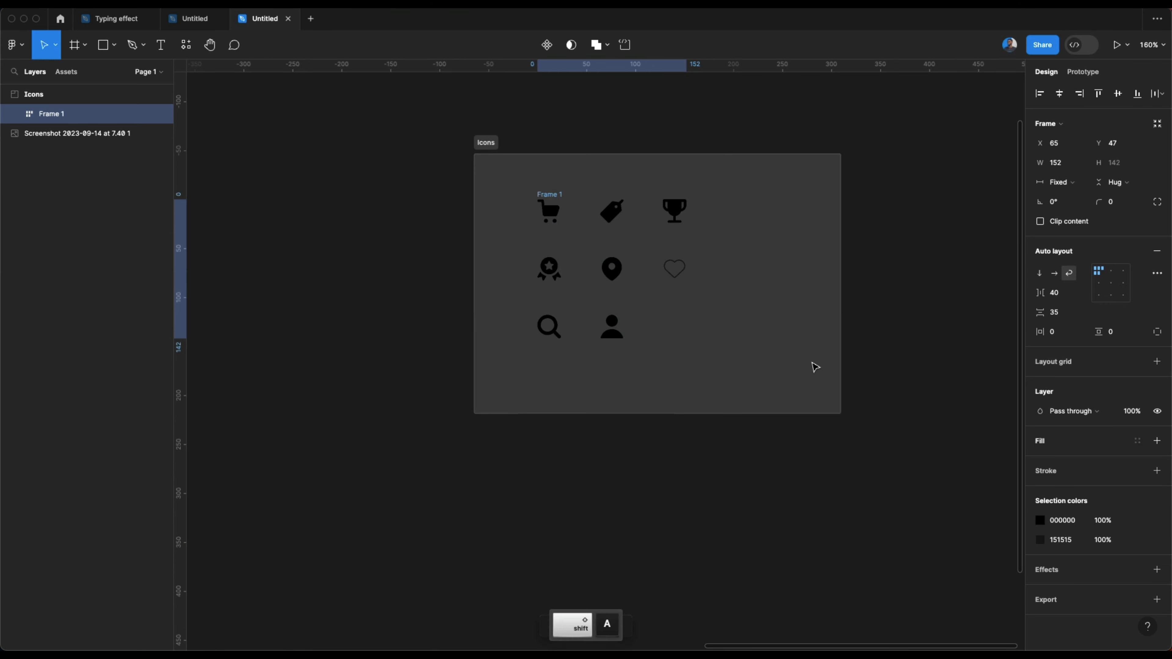
Step: Ungroup the icons' auto layout frame and turn the eight icons into multiple separate components
right_click(547, 194)
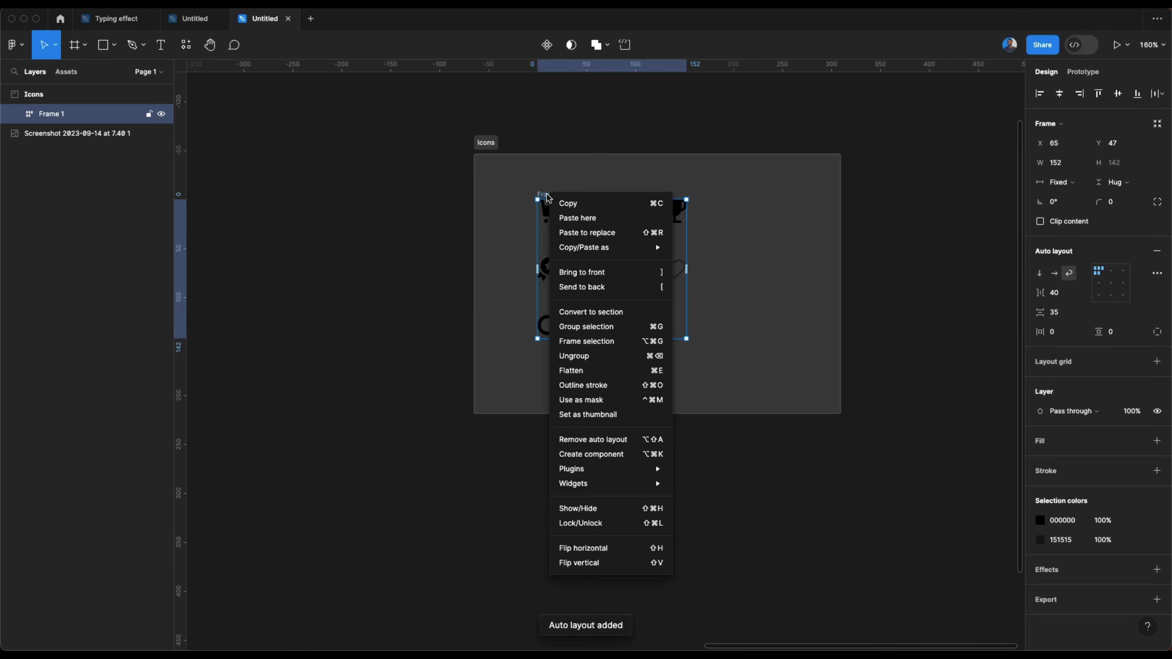
left_click(568, 354)
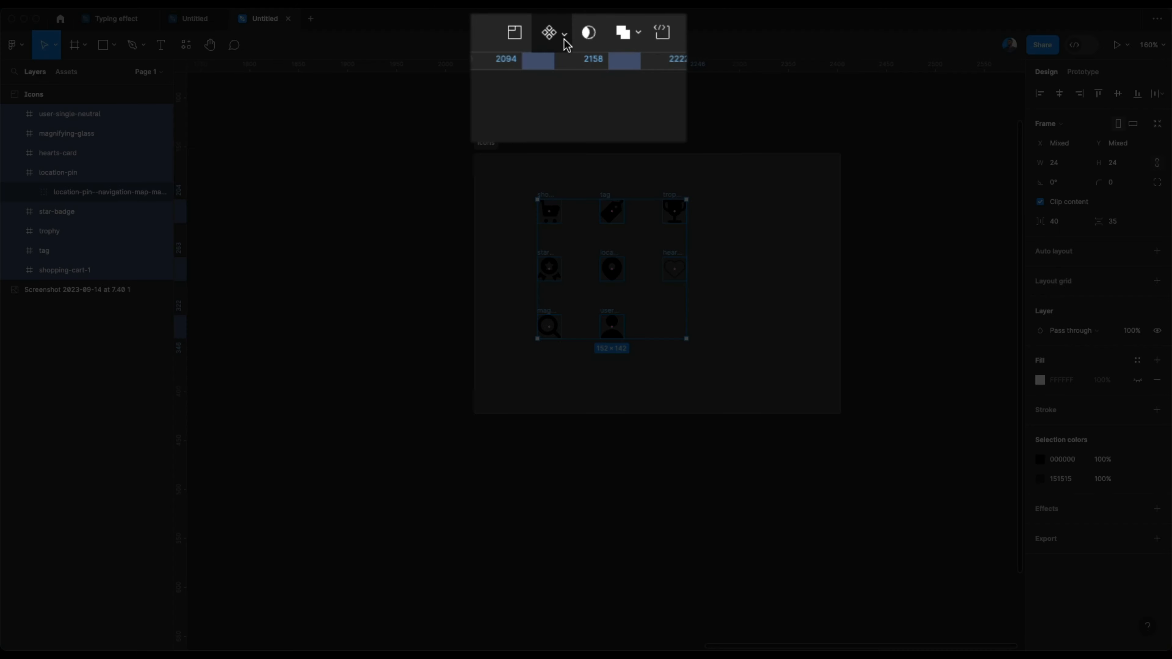
left_click(568, 45)
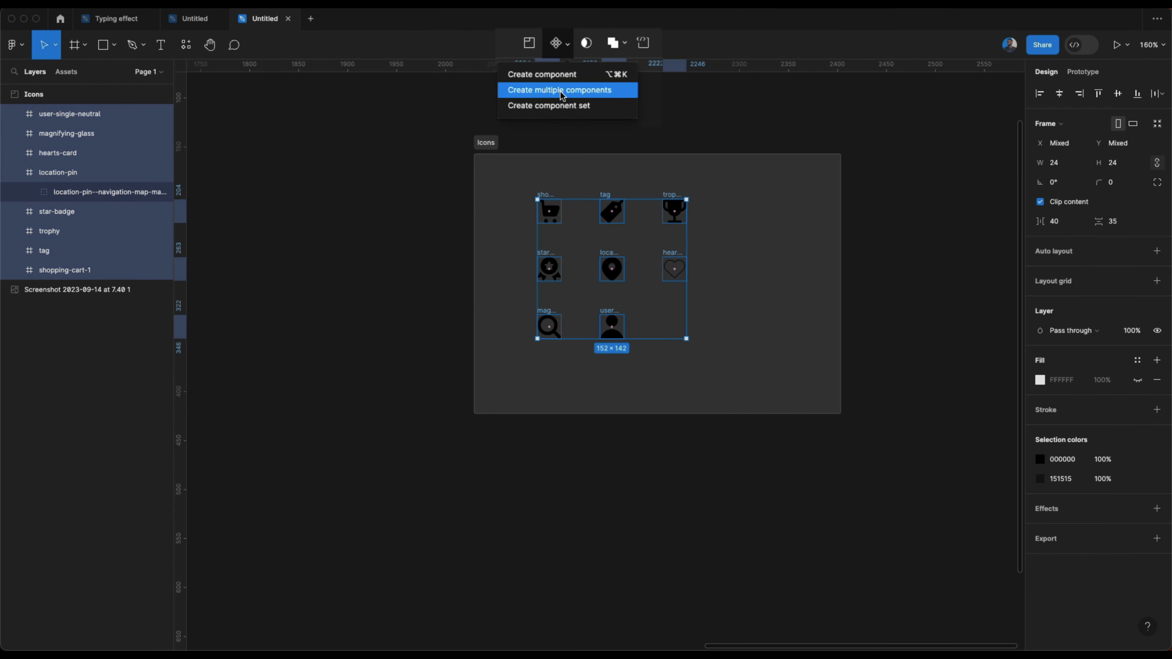
left_click(564, 95)
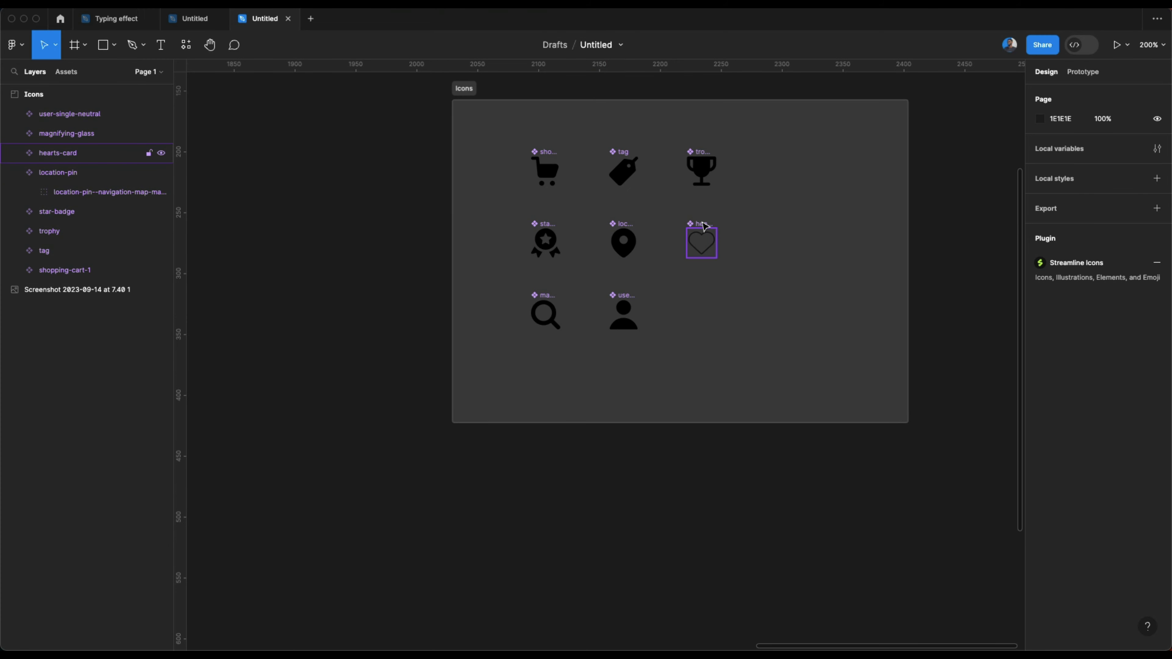
Step: Move the Icons section close beside the Uber Eats reference screenshot, with their upper edges level
scroll(705, 225, "left", 15)
scroll(705, 225, "up", 5)
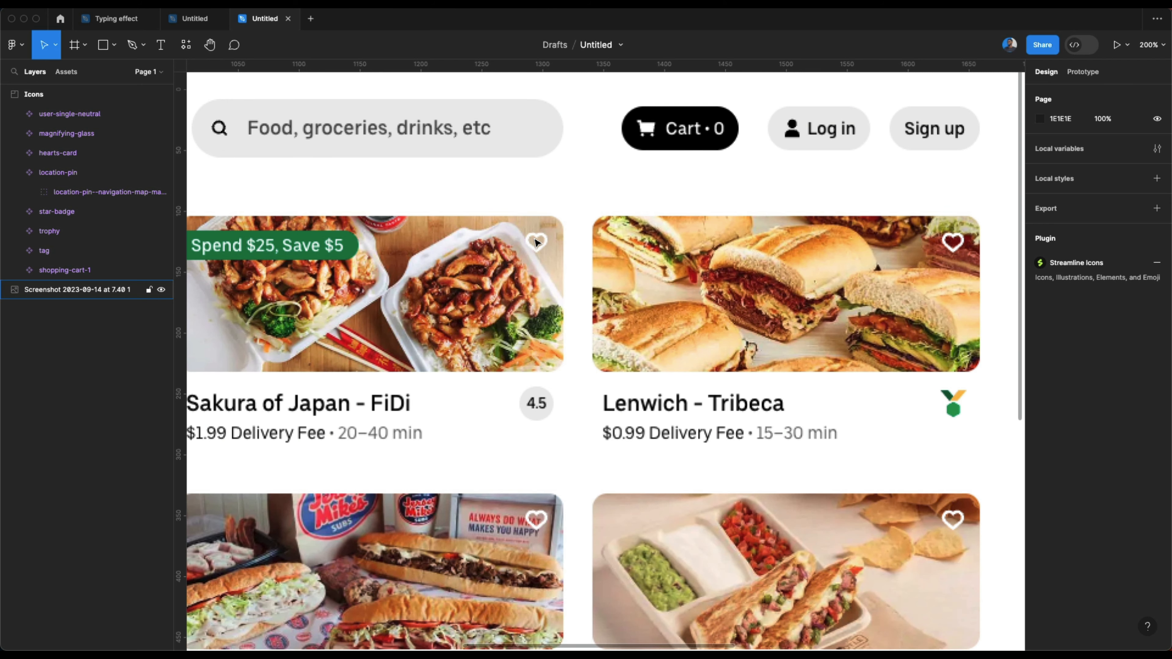
scroll(537, 245, "down", 10)
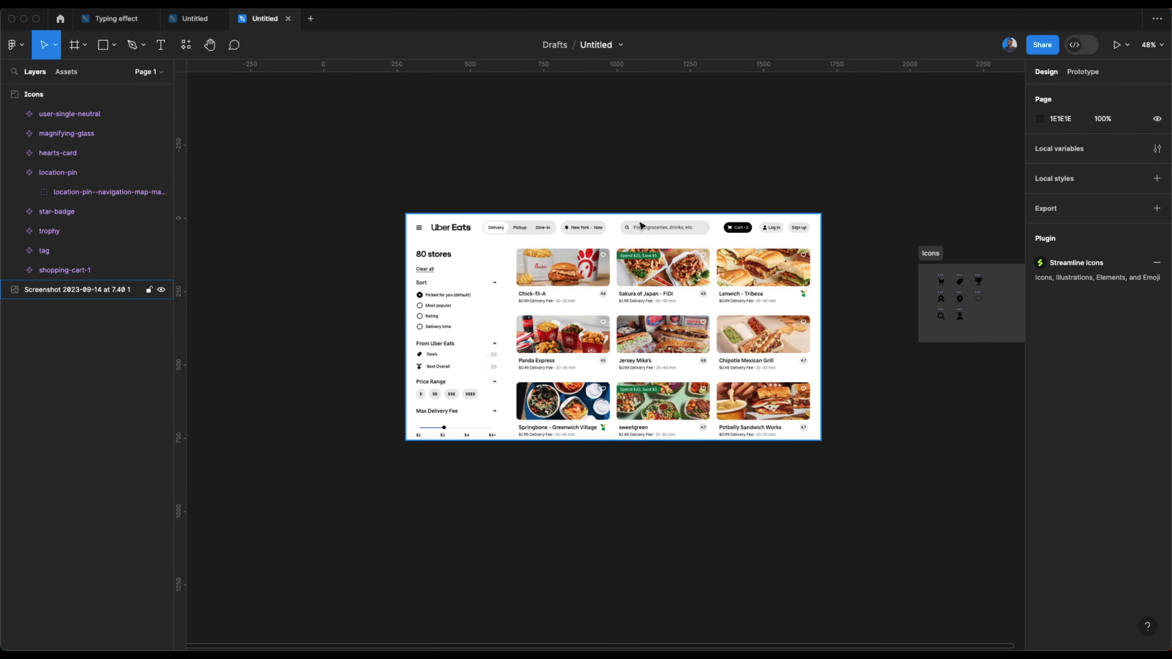
scroll(666, 227, "right", 10)
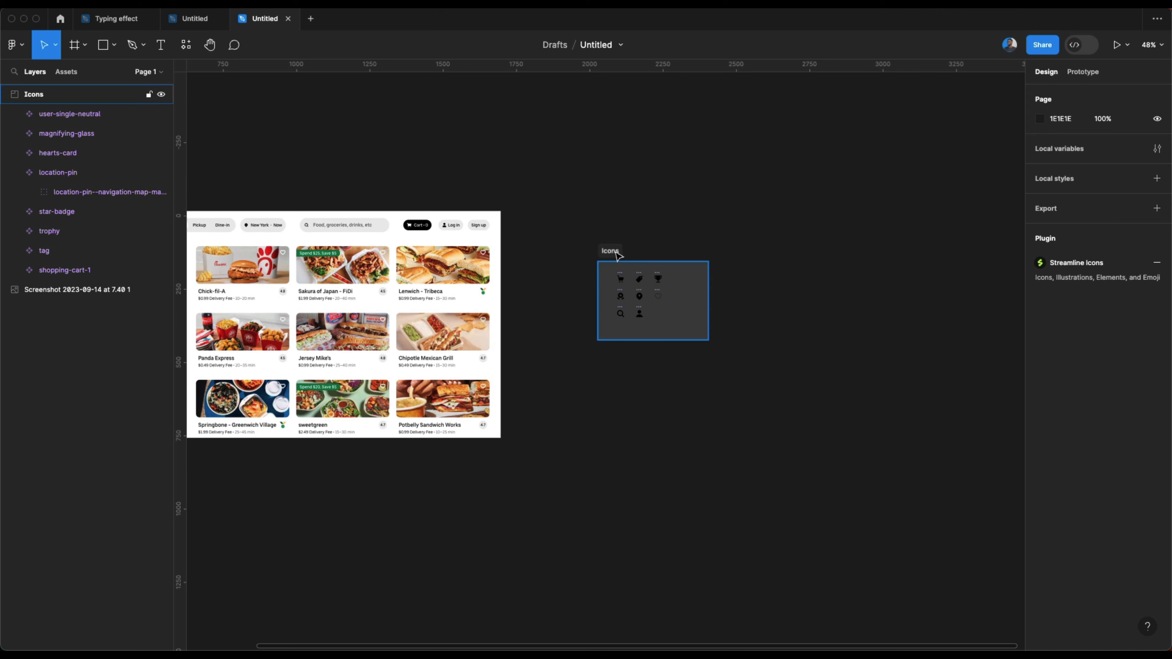
left_click_drag(609, 251, 535, 203)
left_click(588, 376)
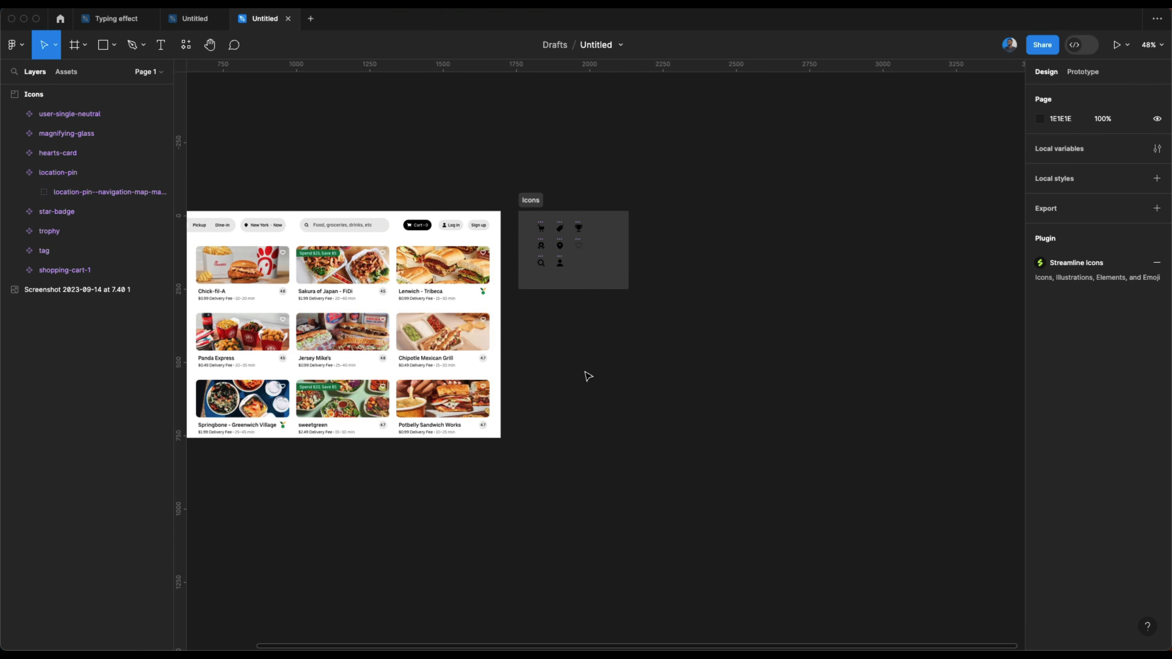
Step: Add a frame from the Wireframe 1440 × 1024 desktop preset and name it Home
key("a")
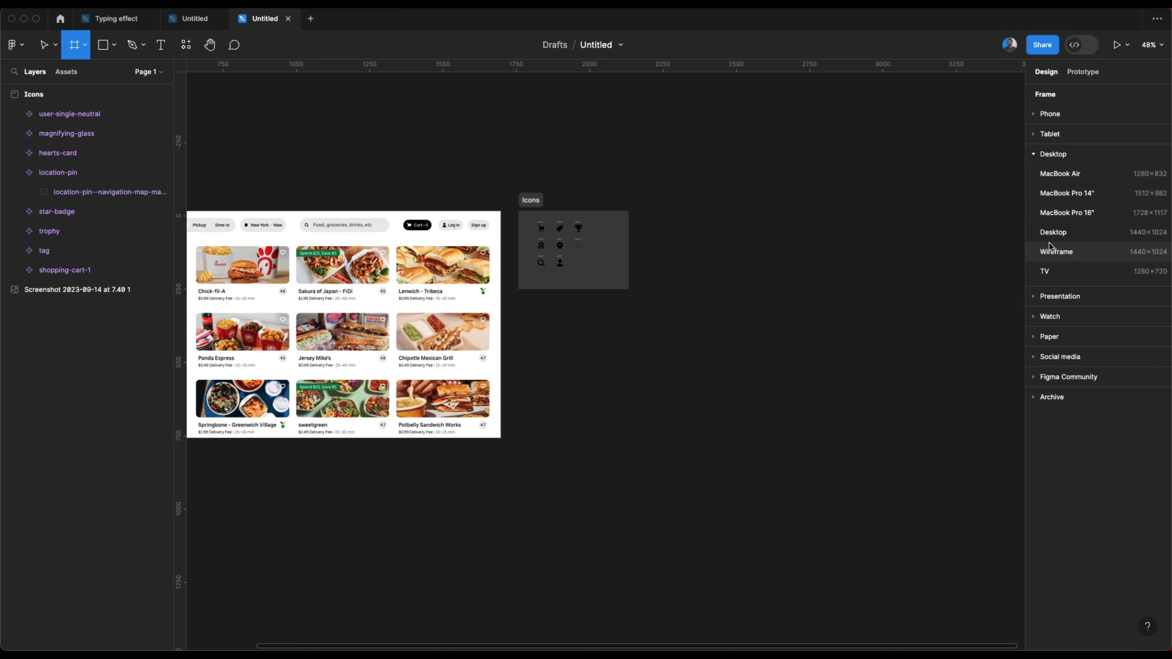
left_click(1054, 253)
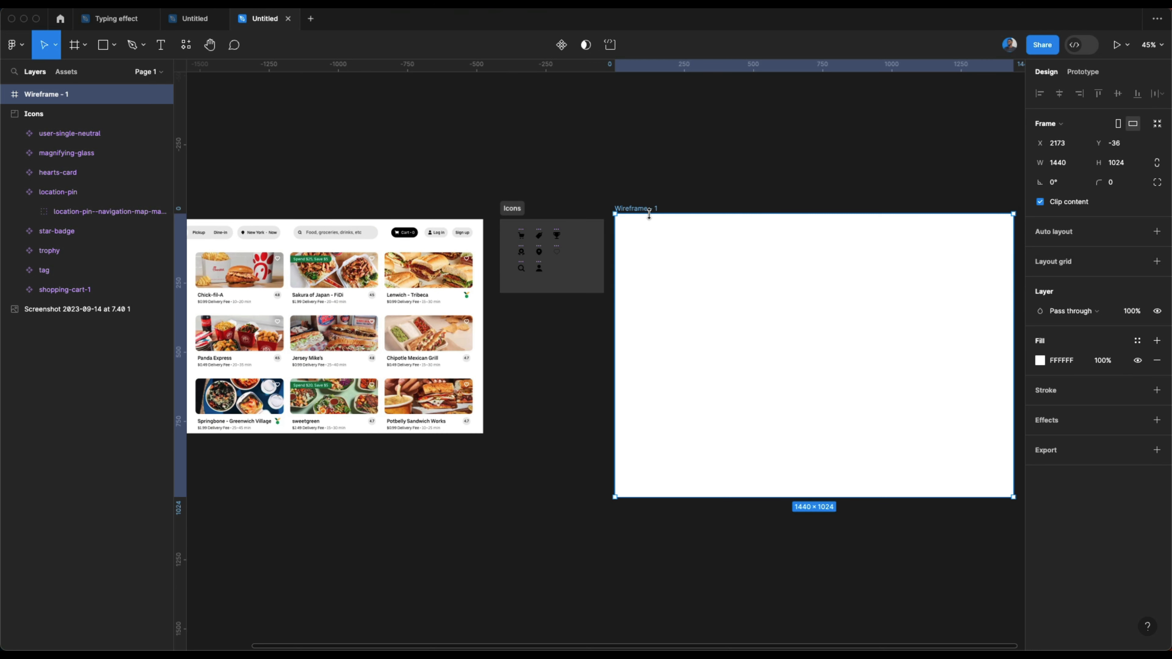
double_click(637, 208)
type("Home")
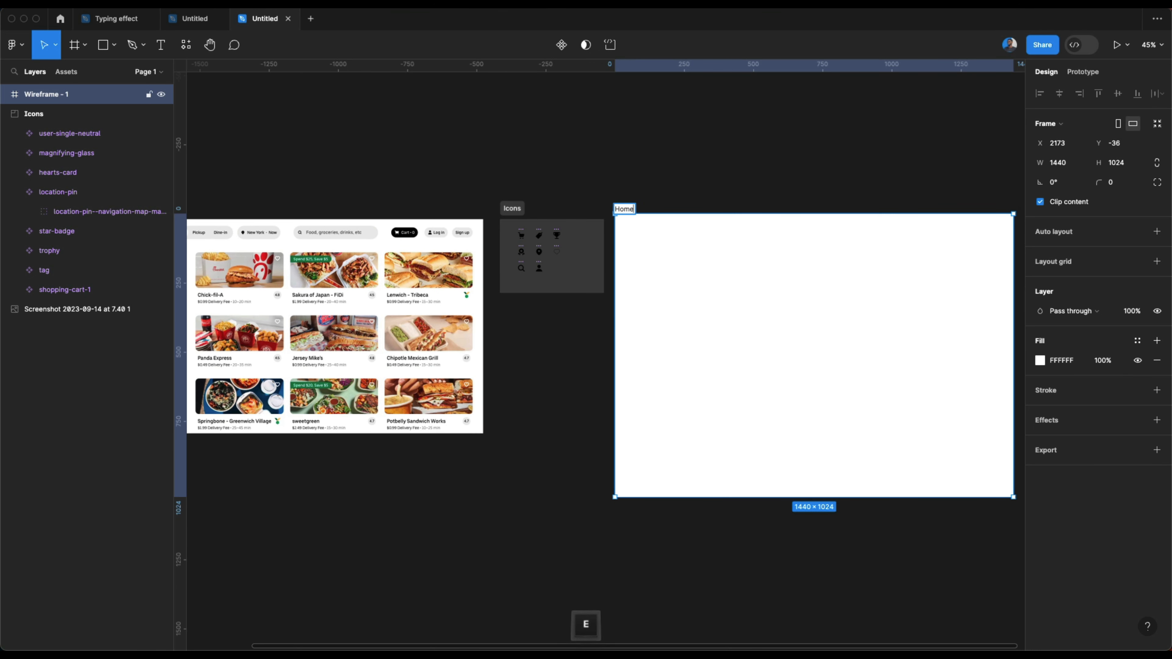
key("Return")
scroll(459, 258, "left", 3)
scroll(457, 255, "left", 1)
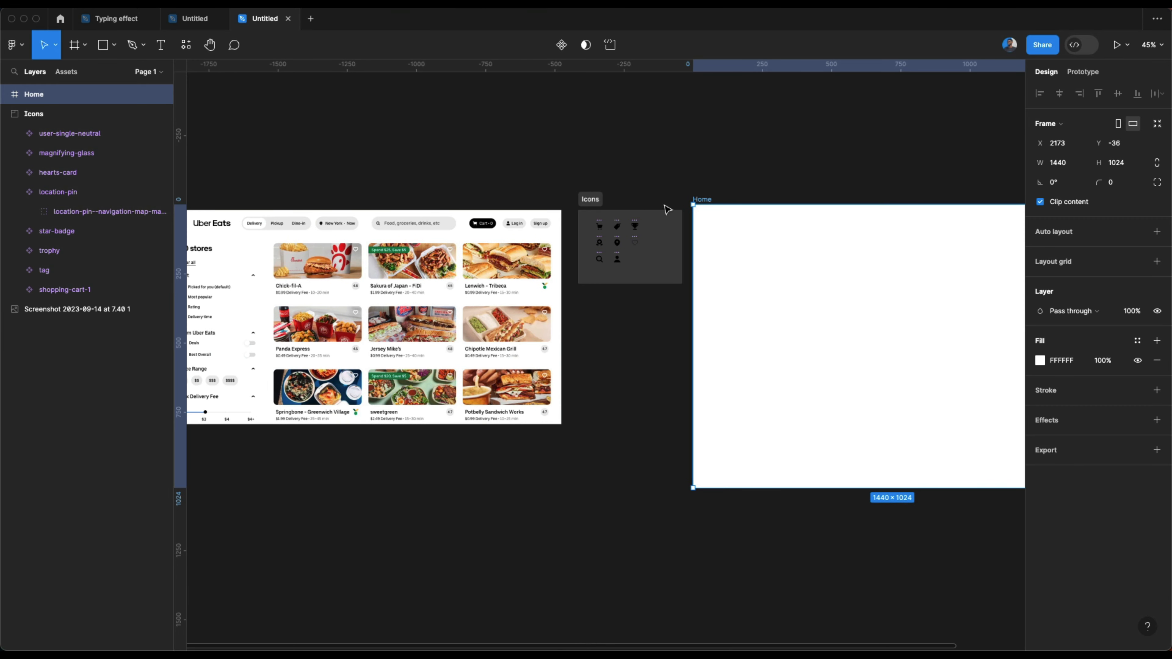
Step: Extend the Home frame's name to Home / Restaurant
double_click(709, 200)
key("Right")
type("/ ")
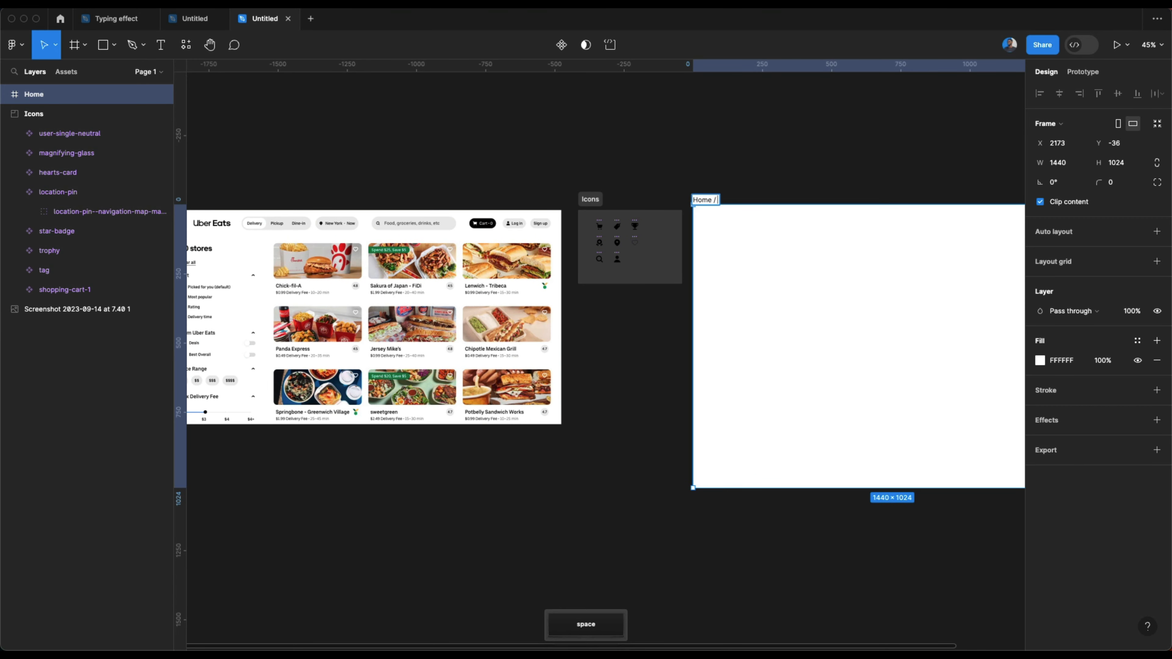
type("Restaurant")
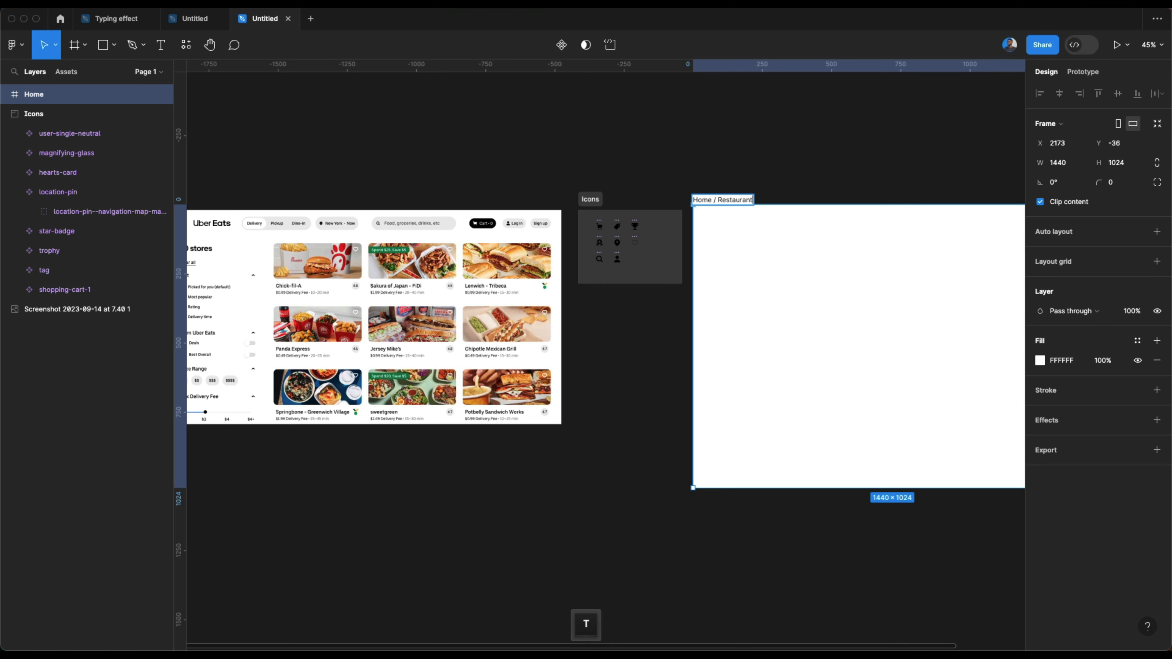
key("Return")
Step: Add a layout grid to the Home / Restaurant frame, switch it to columns and set the count to 8
scroll(598, 303, "right", 5)
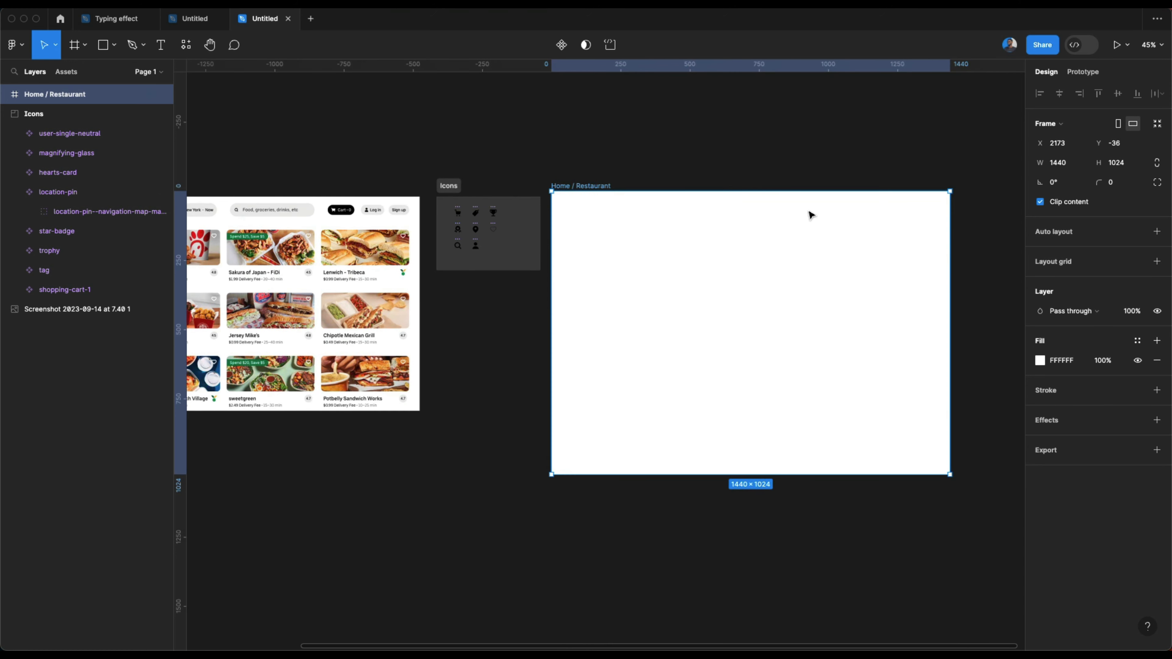
left_click(1156, 262)
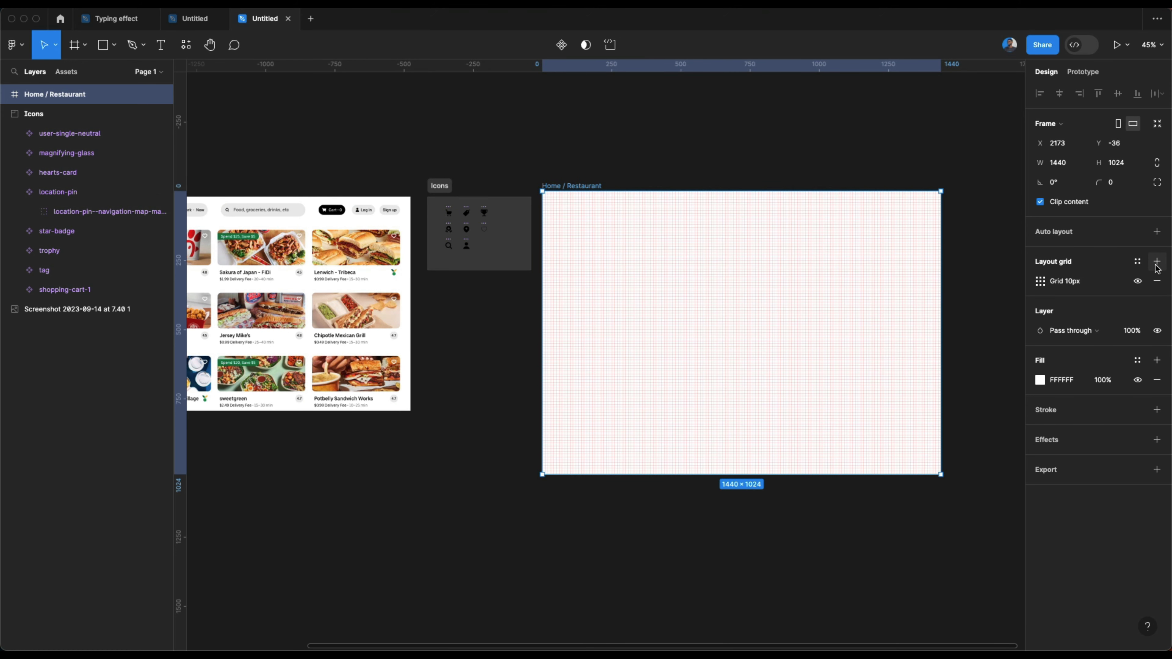
left_click(1041, 282)
left_click(929, 294)
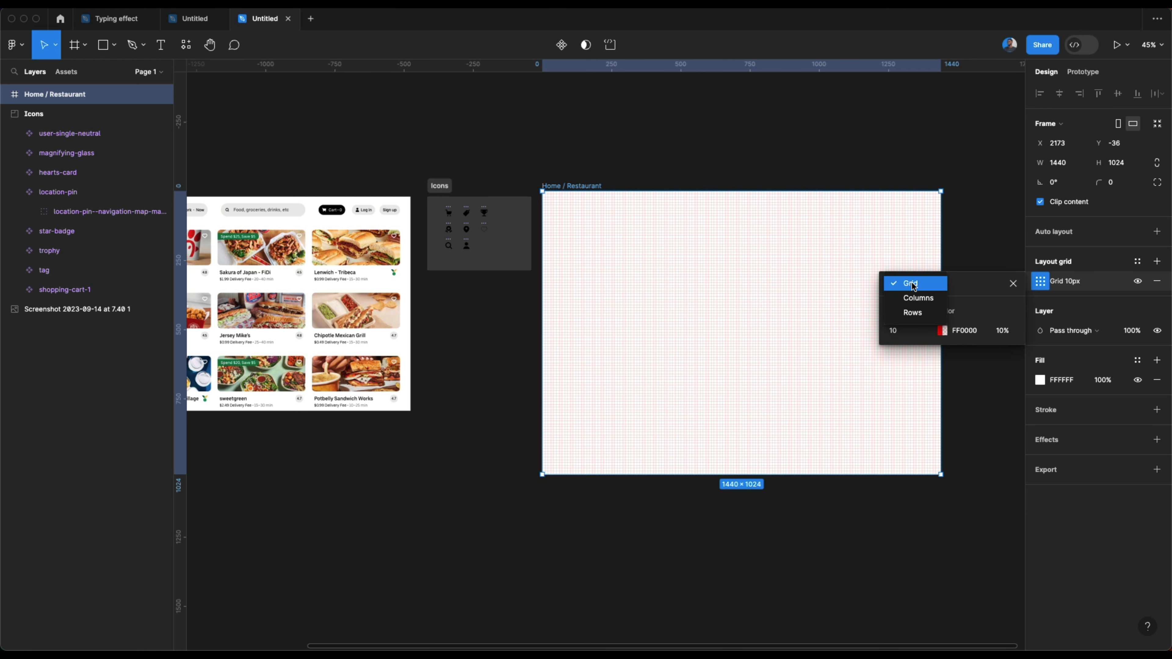
left_click(913, 299)
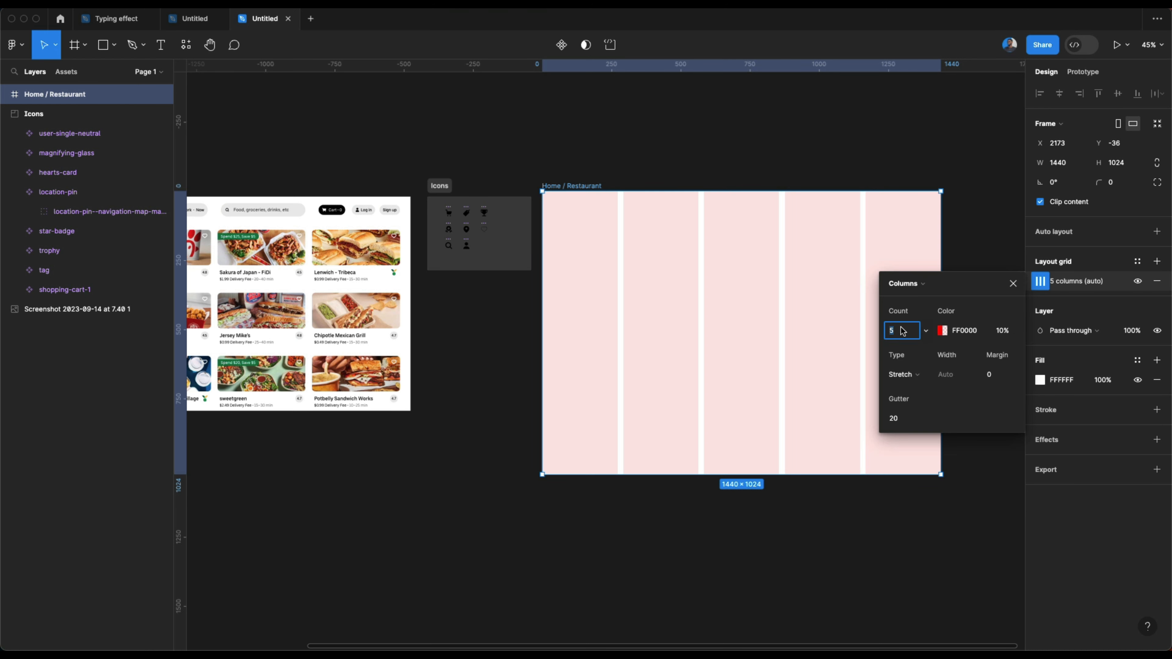
type("8")
key("Return")
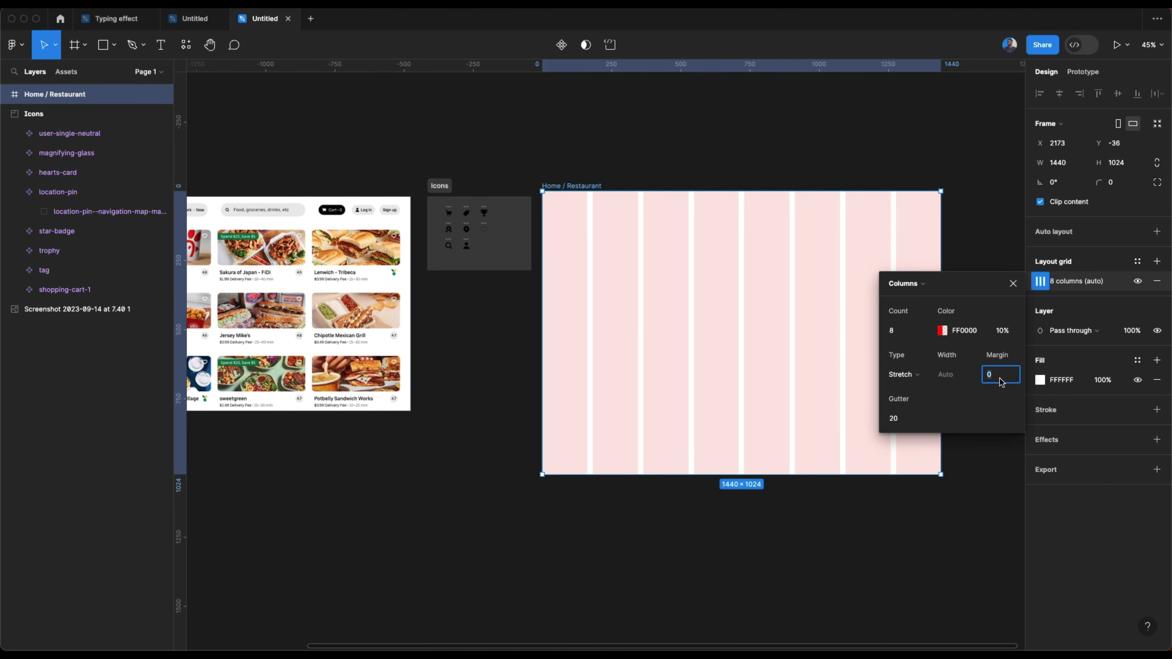
Step: Set the column grid's margin to 48 and its gutter to 24
type("48")
key("Return")
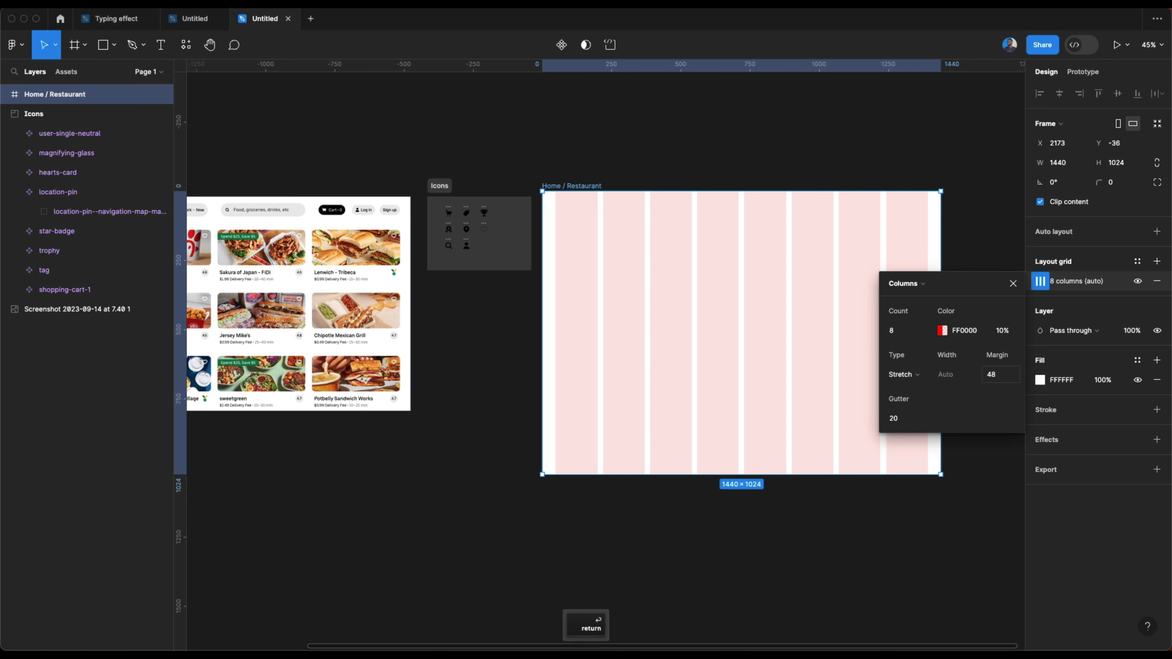
left_click(896, 418)
type("1")
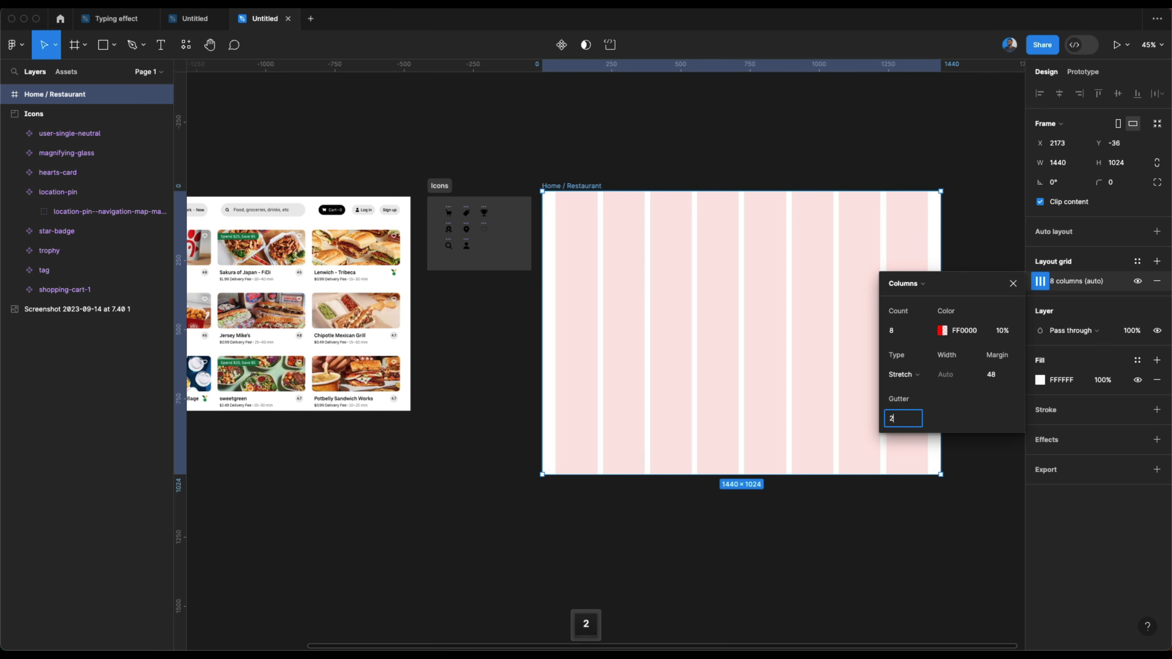
type("4")
key("Return")
scroll(638, 323, "left", 2)
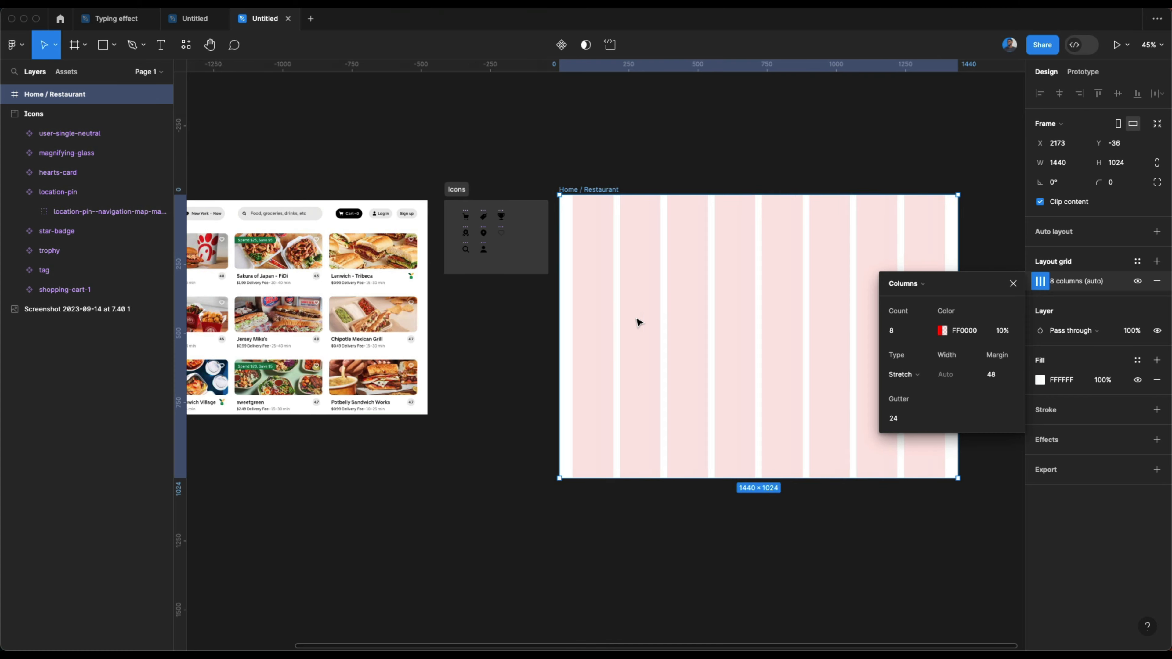
left_click(526, 354)
Step: Draw a header frame across the upper part of the Home / Restaurant frame and size it to 1440 × 96
scroll(526, 354, "right", 3)
key("f")
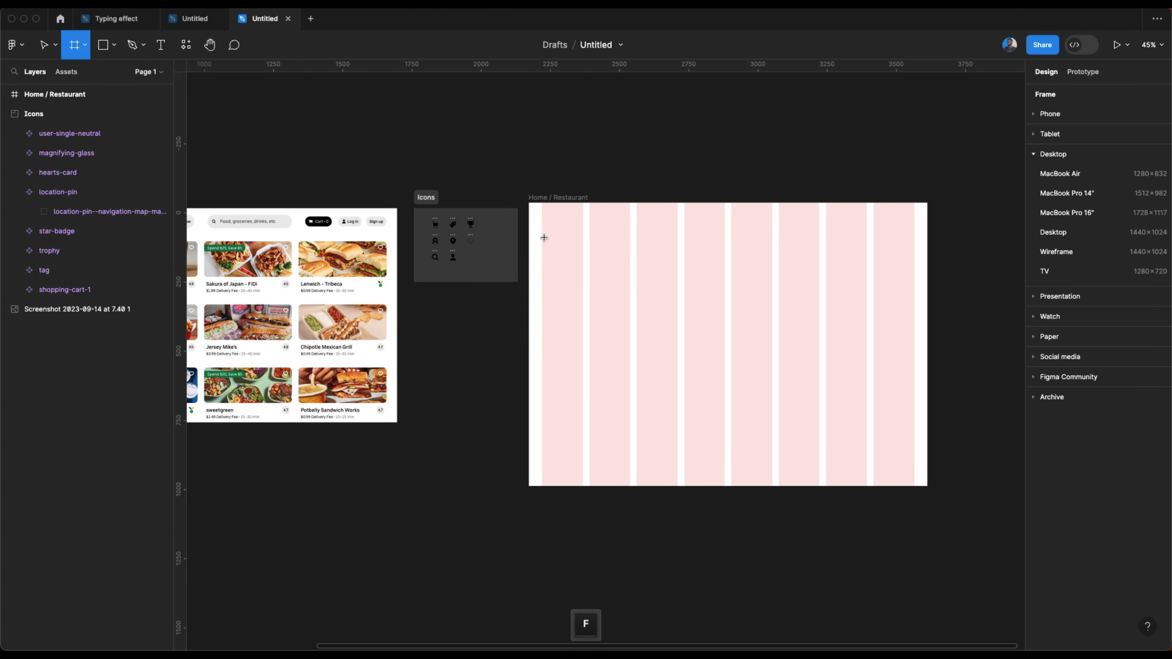
left_click_drag(541, 210, 929, 231)
left_click(1126, 167)
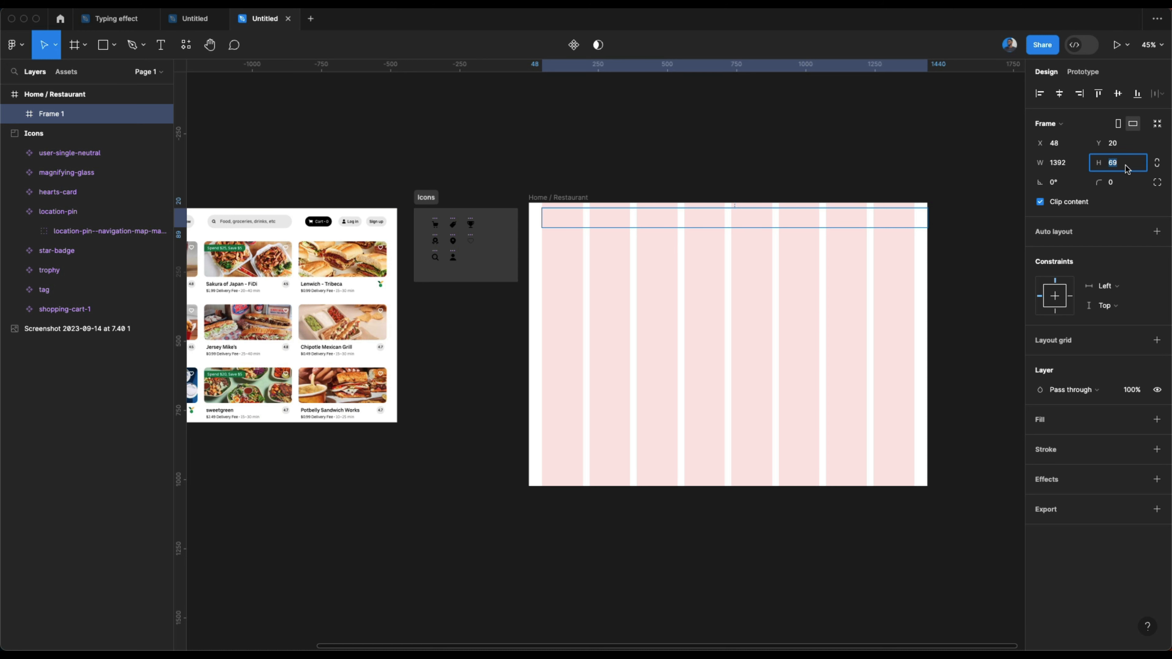
type("96")
key("Return")
left_click(1066, 166)
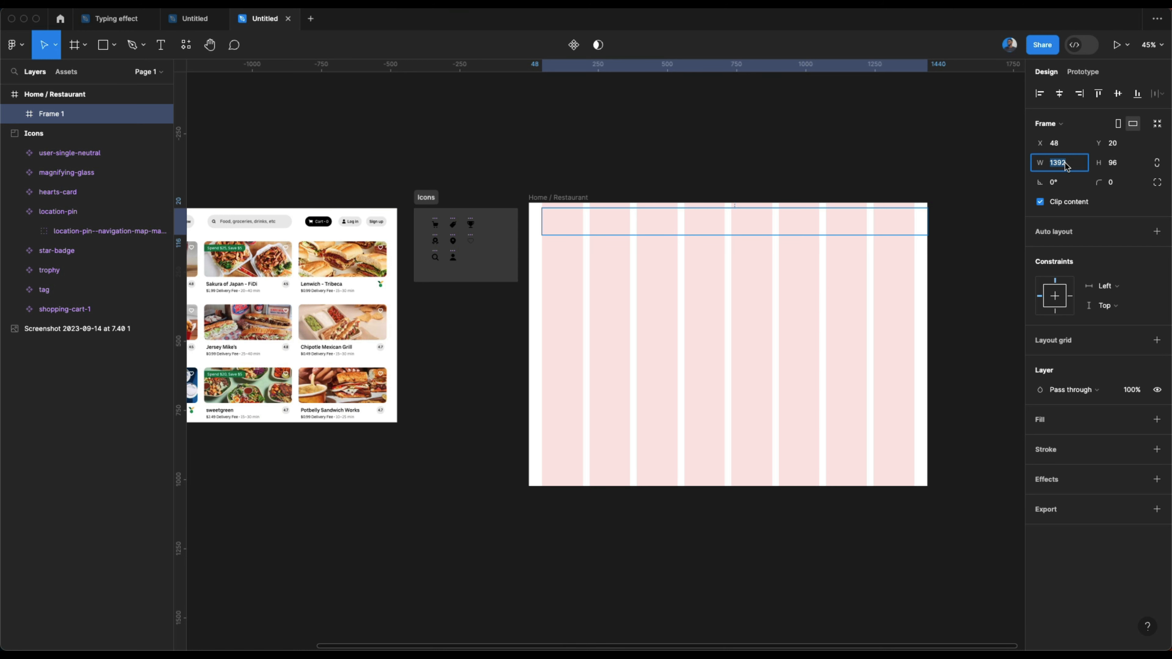
type("1440")
key("Return")
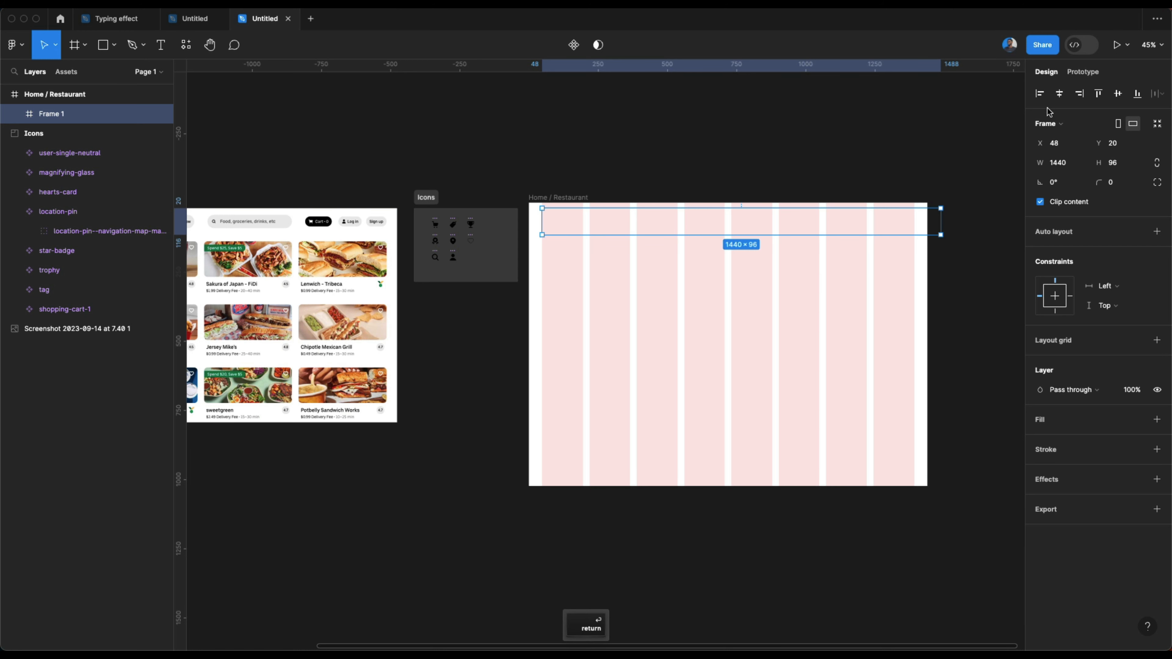
Step: Center the header frame horizontally, align it to the Home / Restaurant frame's upper edge, and add a black 1 px inside stroke
left_click(1060, 93)
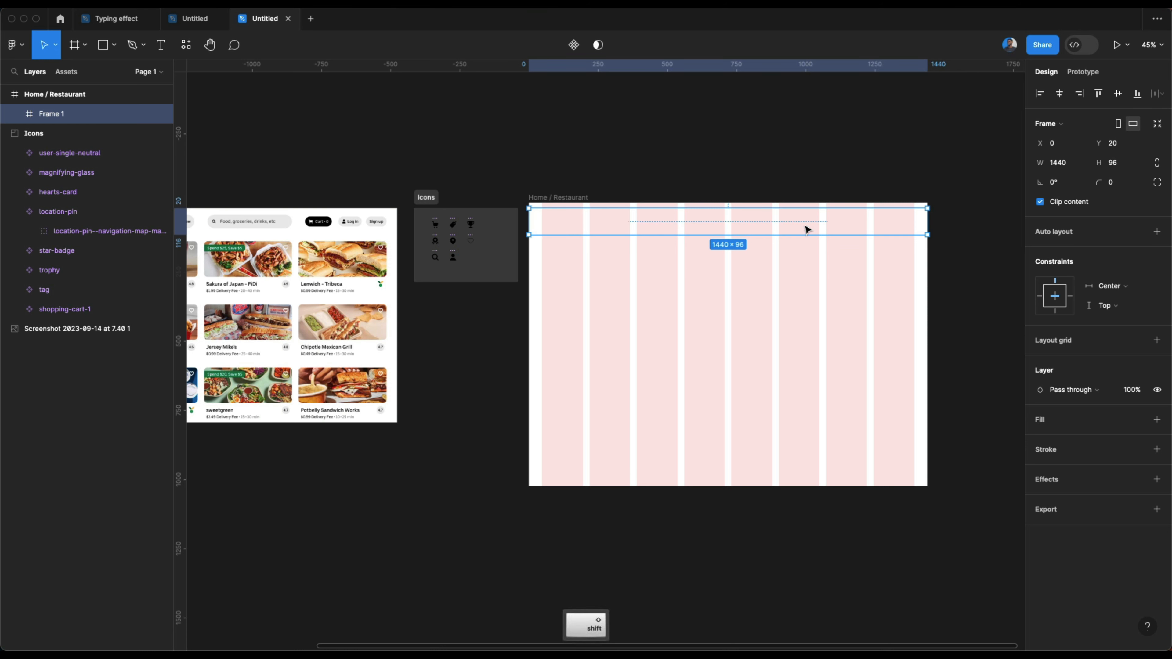
key("alt+w")
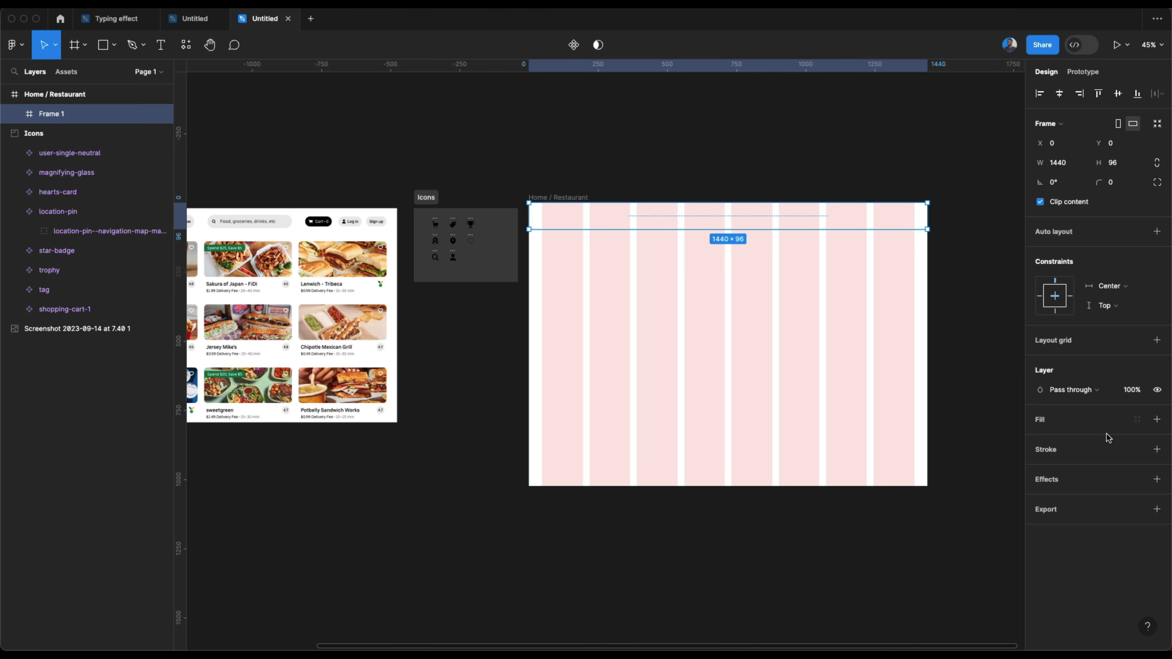
left_click(1157, 450)
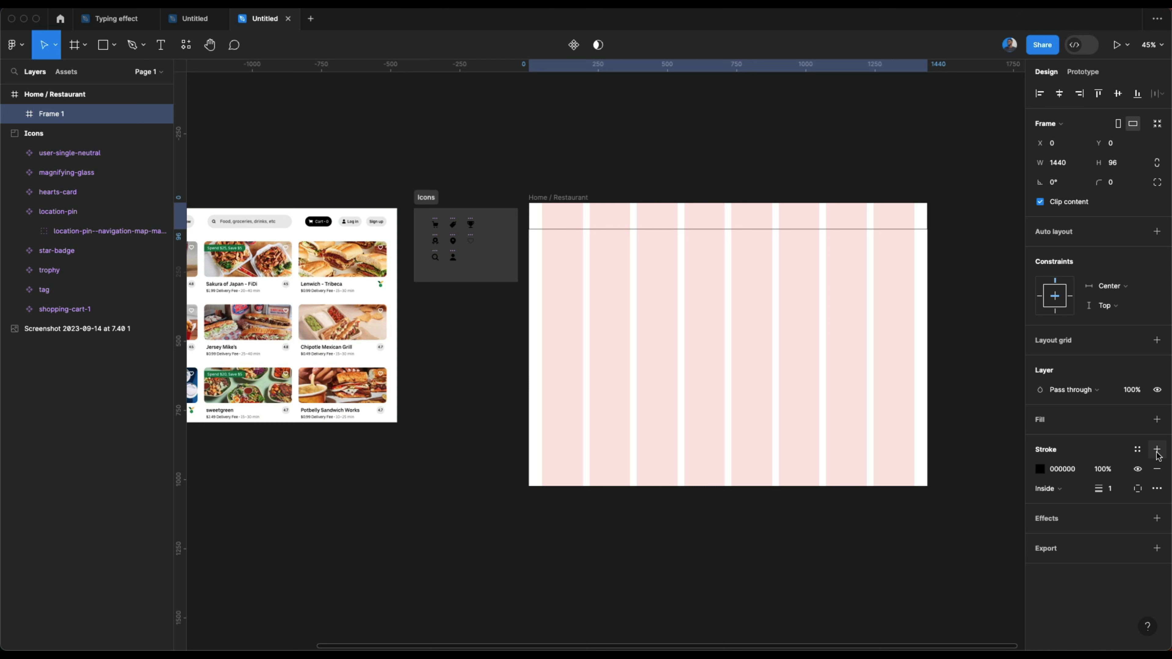
Step: Limit the header frame's stroke to its lower edge and recolor it with a light gray swatch from Personal Colors
left_click(1137, 490)
left_click(1134, 542)
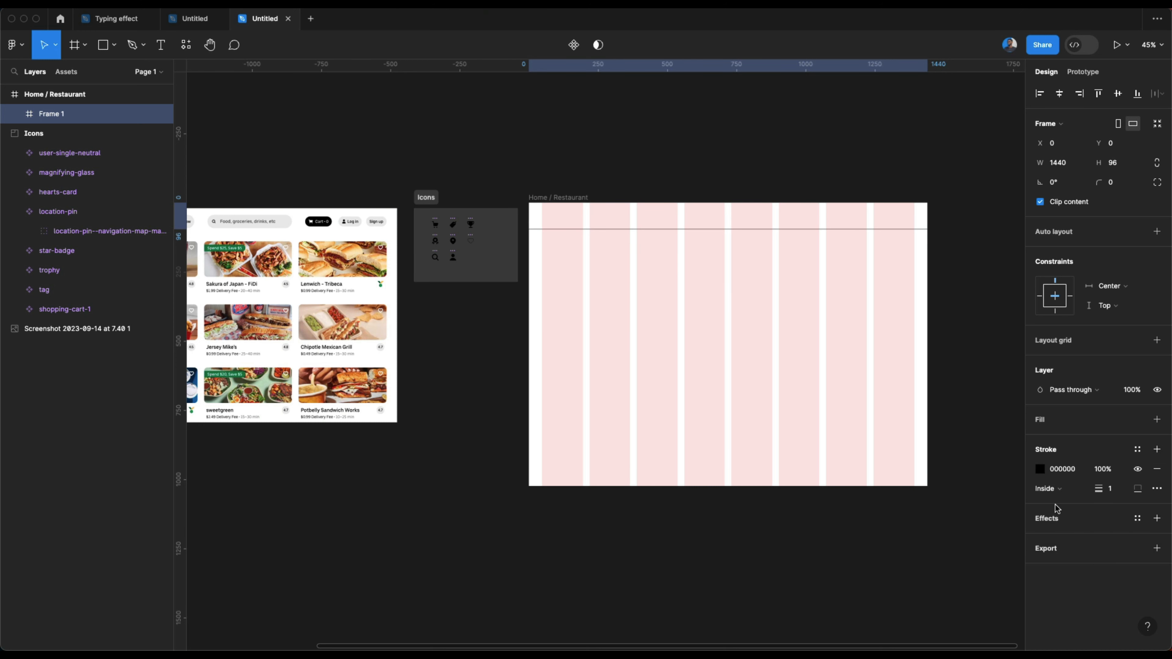
left_click(1138, 449)
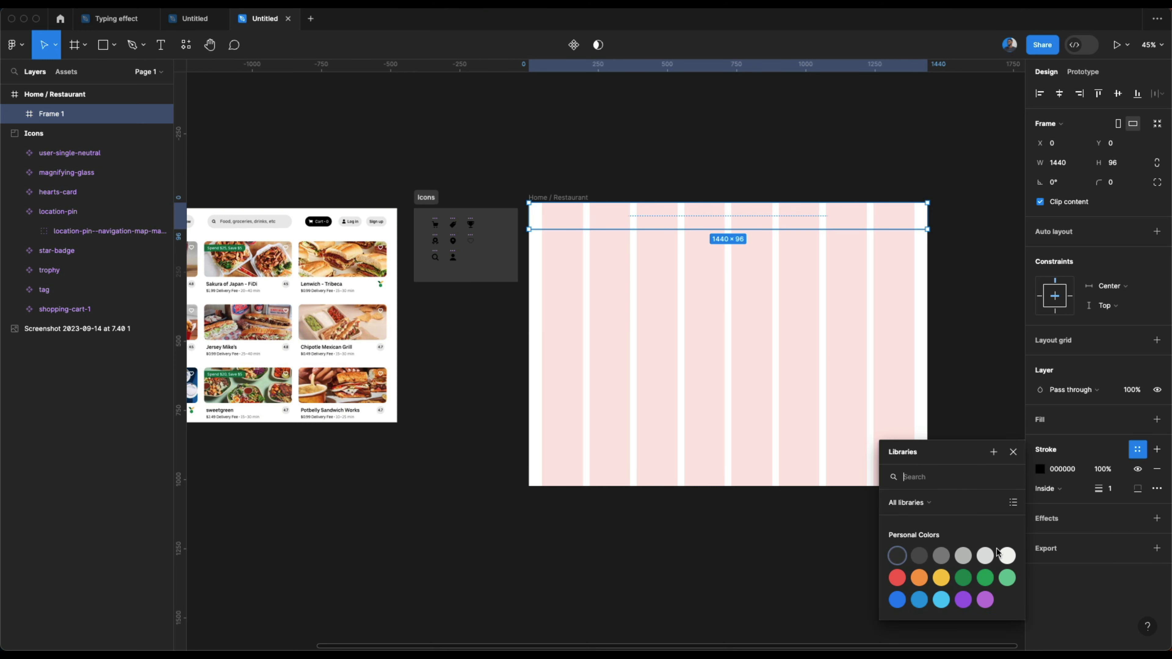
left_click(966, 562)
left_click(754, 361)
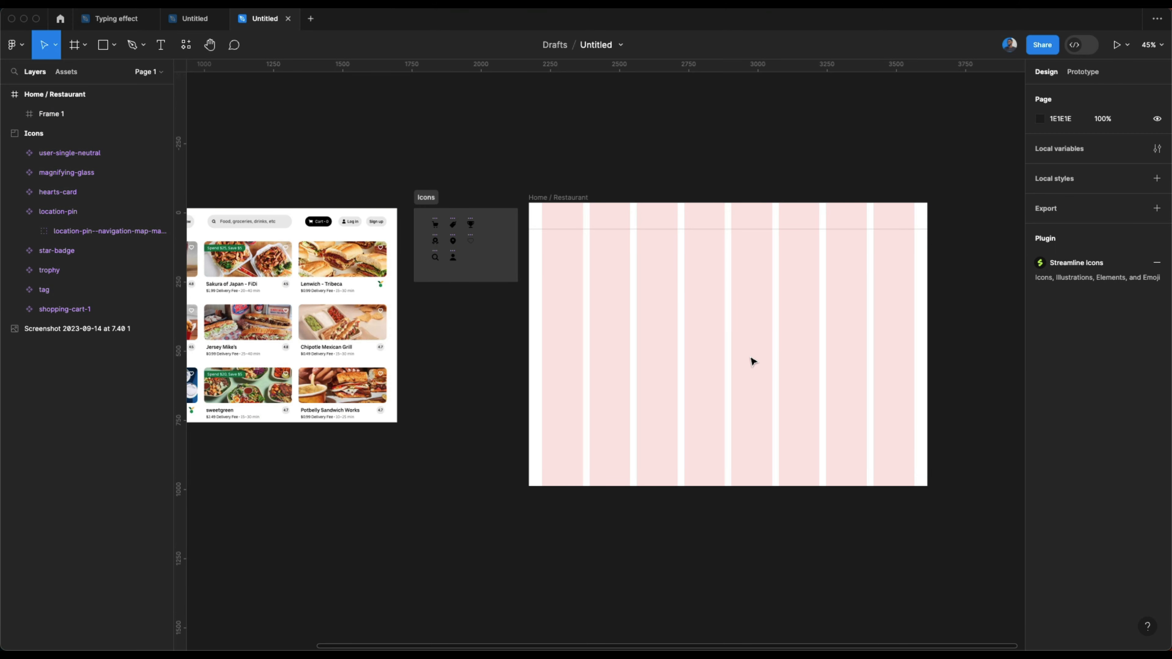
Step: Draw a horizontal line 24 wide in the empty area of the Icons section beside the user icon
scroll(300, 245, "left", 5)
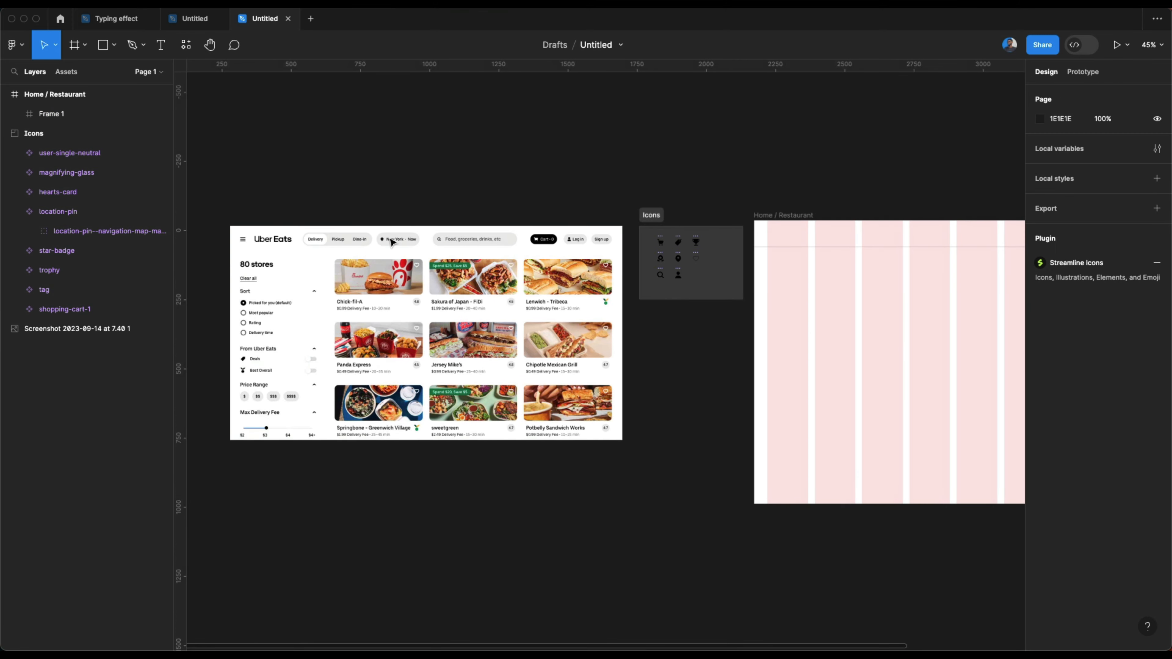
scroll(300, 245, "up", 5)
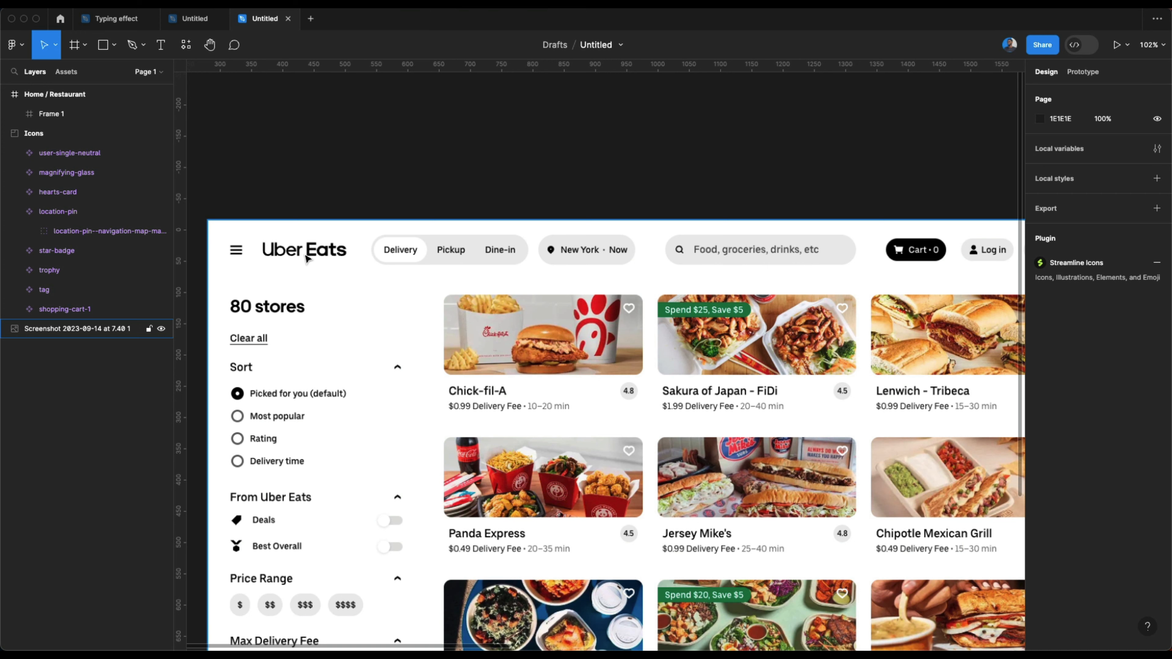
scroll(397, 254, "down", 5)
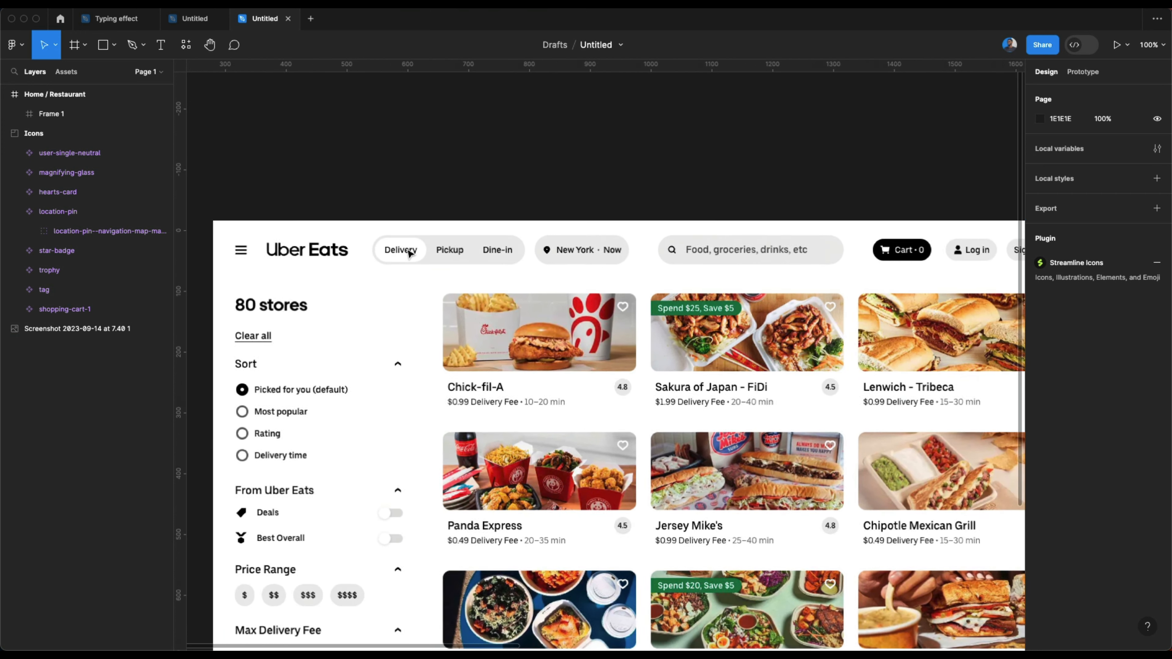
scroll(408, 250, "down", 1)
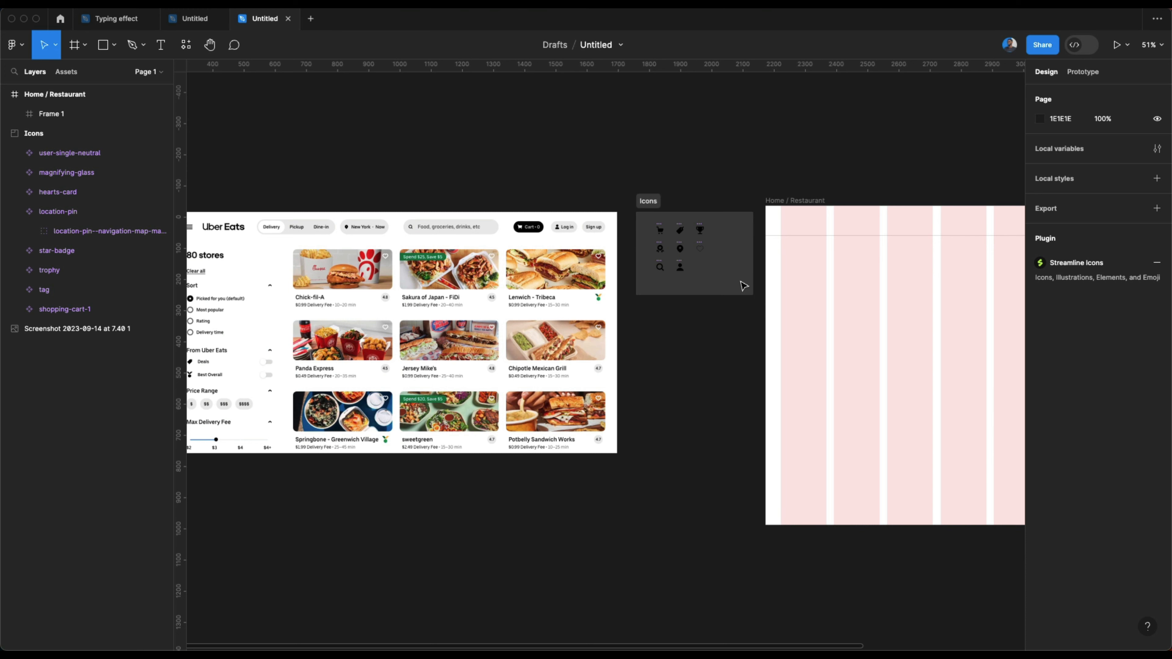
scroll(709, 260, "up", 8)
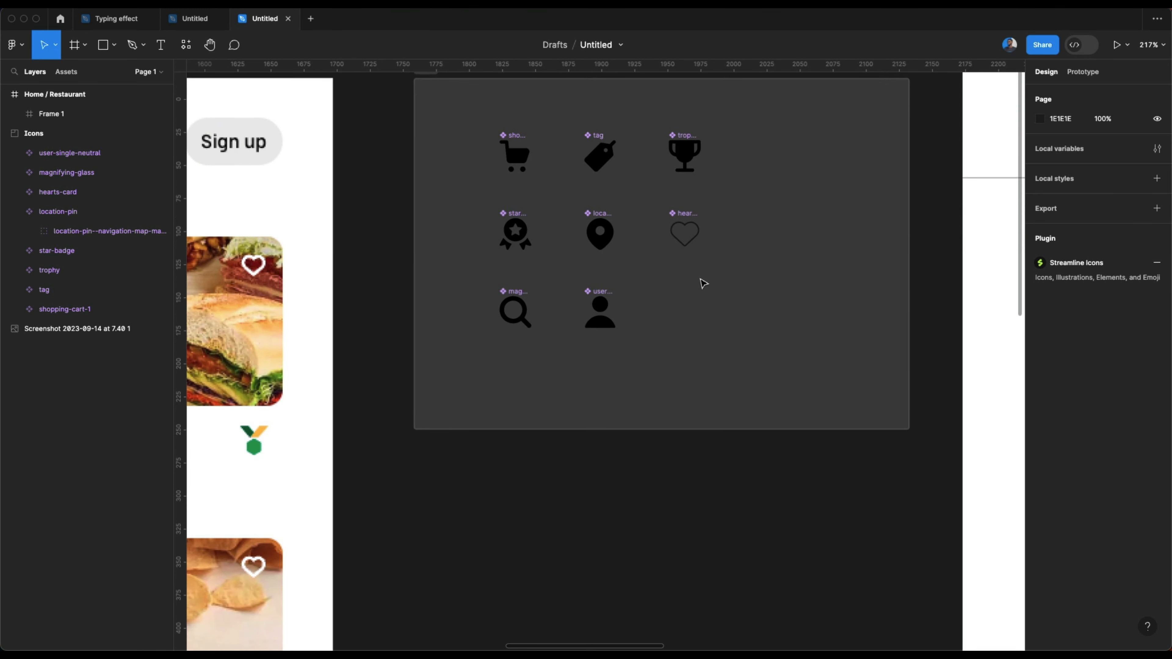
scroll(704, 283, "up", 3)
scroll(719, 284, "right", 2)
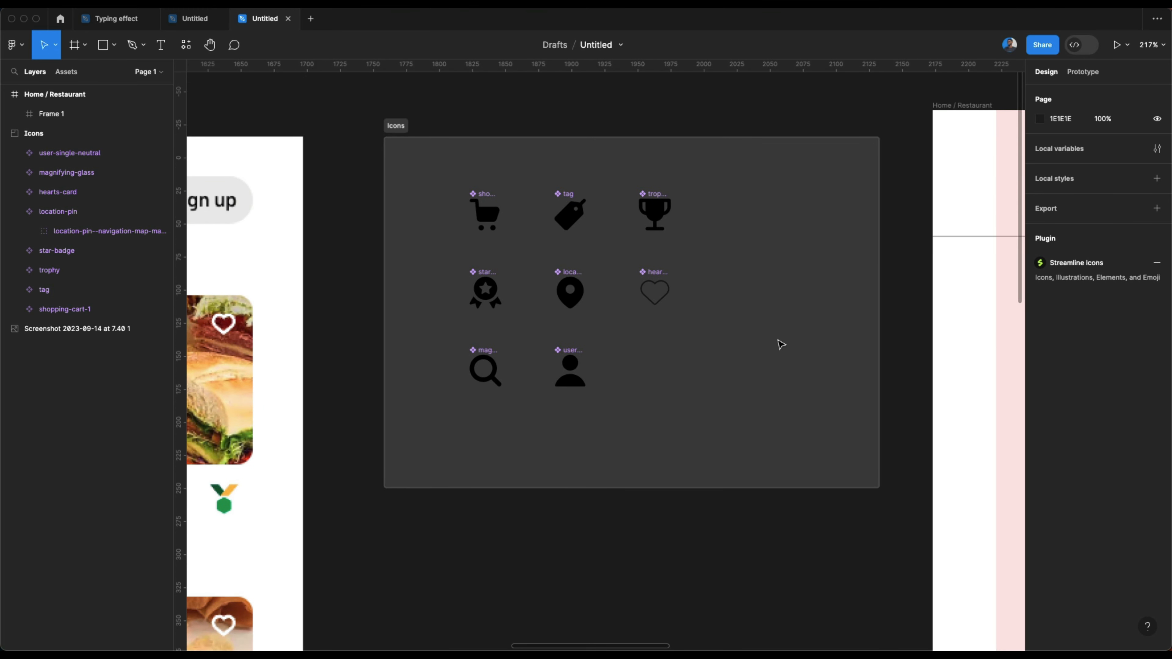
key("l")
scroll(735, 376, "up", 5)
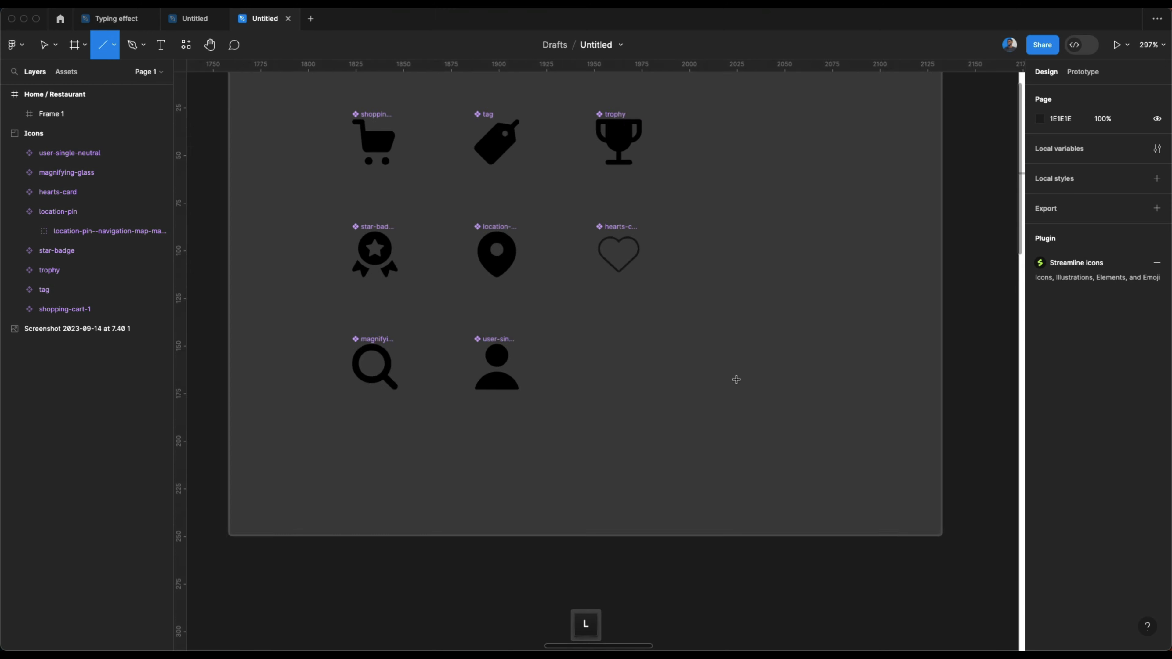
left_click_drag(626, 354, 683, 356)
scroll(659, 357, "up", 3)
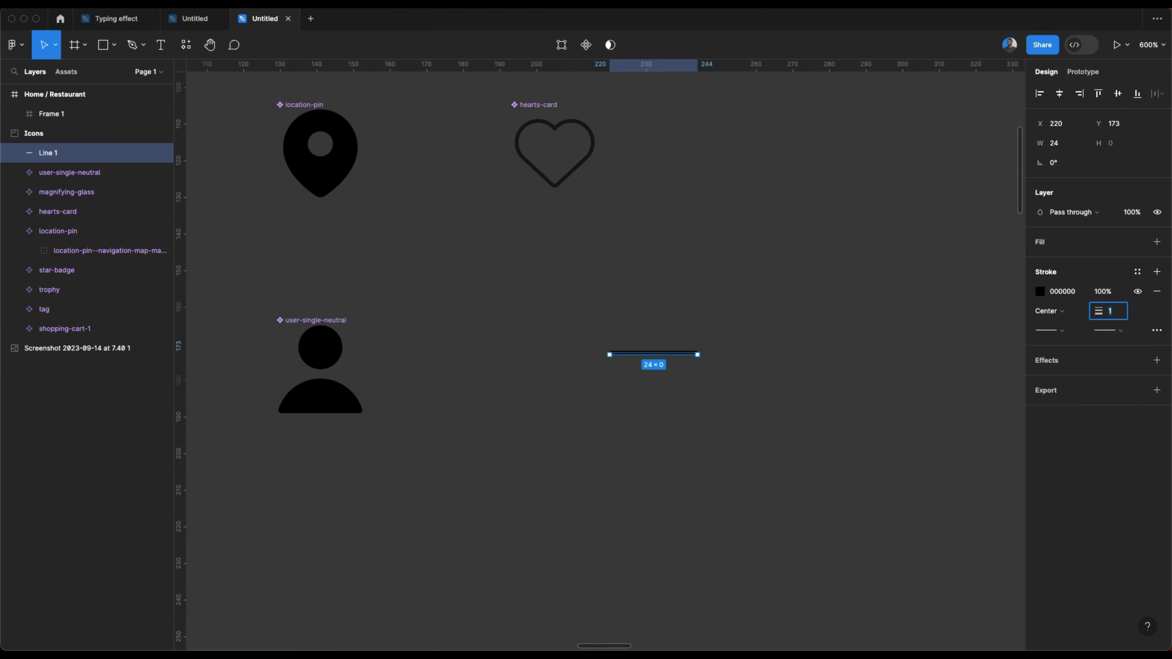
Step: Set the line's stroke weight to 2 and give both of its ends round caps
type("2")
key("Return")
left_click(1055, 331)
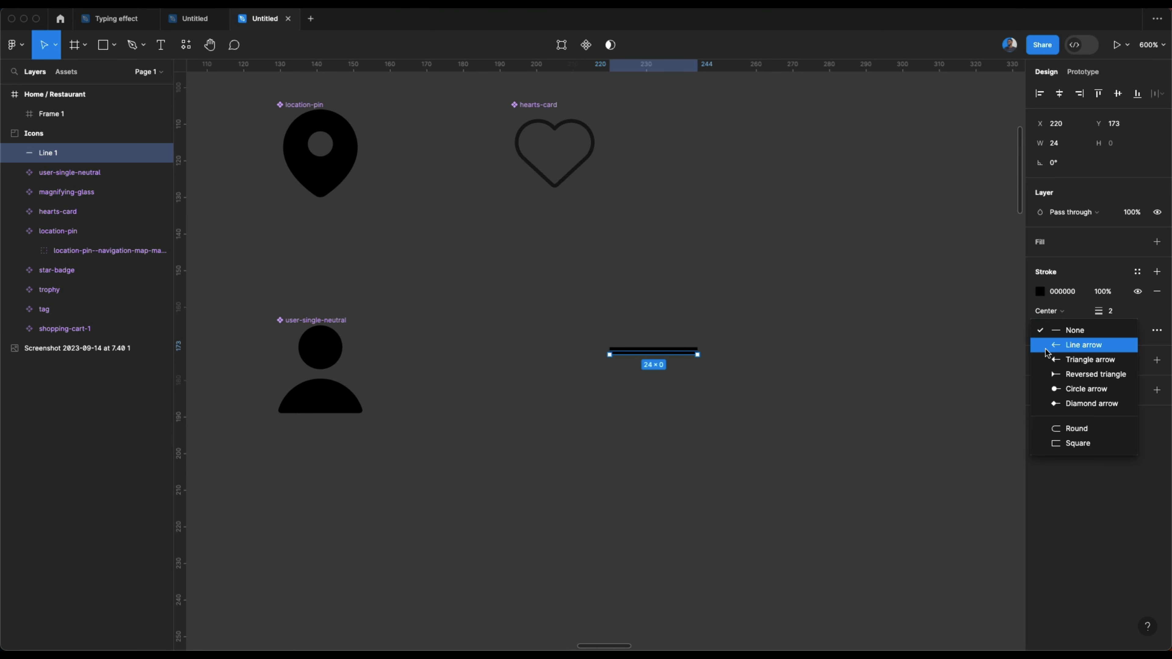
left_click(1057, 416)
left_click(1100, 337)
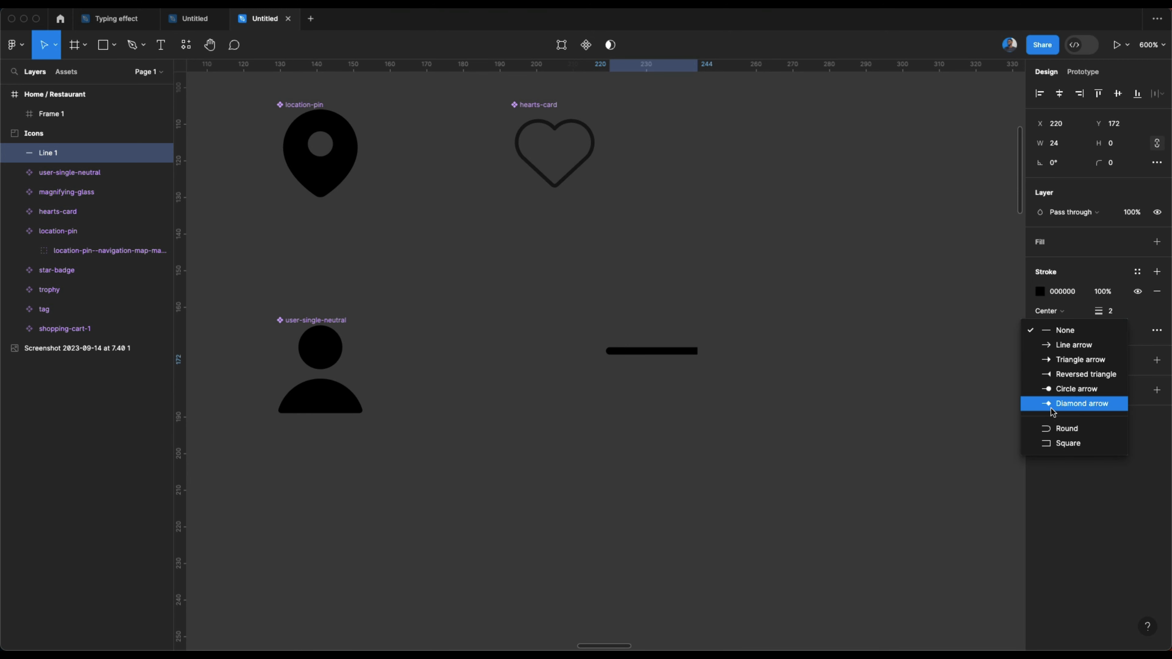
left_click(1054, 427)
Step: Duplicate the line downward to form three stacked bars and wrap them in a vertical auto layout with spacing 8
left_click_drag(669, 350, 675, 412)
left_click(577, 320)
left_click_drag(577, 319, 757, 483)
key("shift+a")
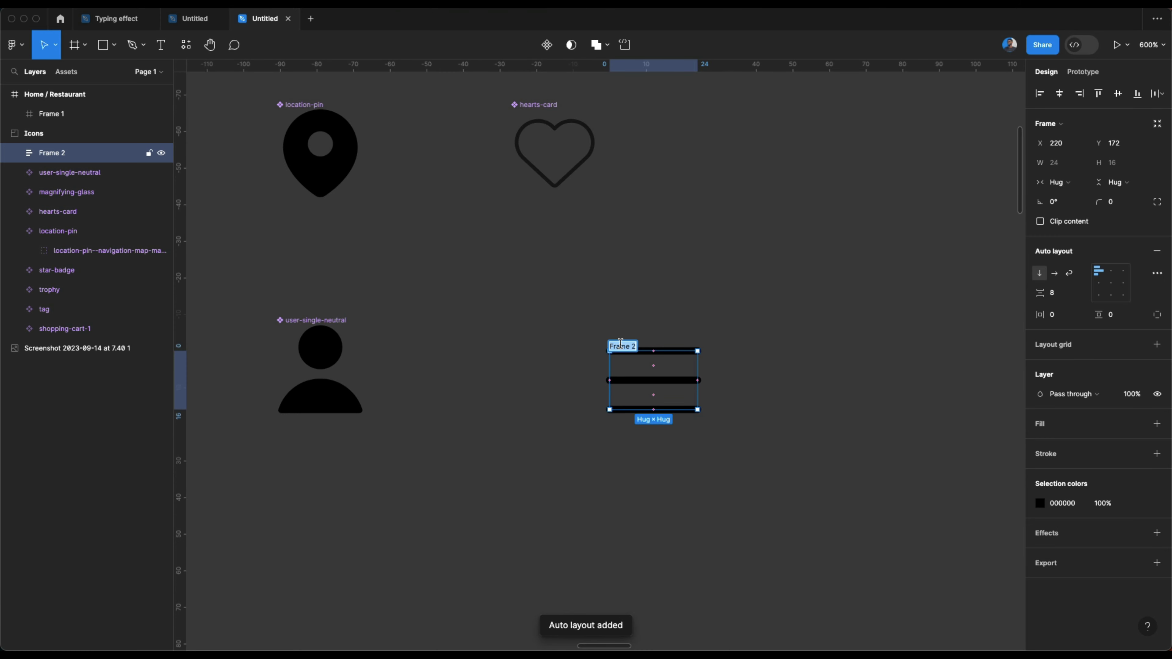
Step: Rename the three-bar frame as "menu icon" and convert it to a component below the heart icon
key("e")
type("menu u")
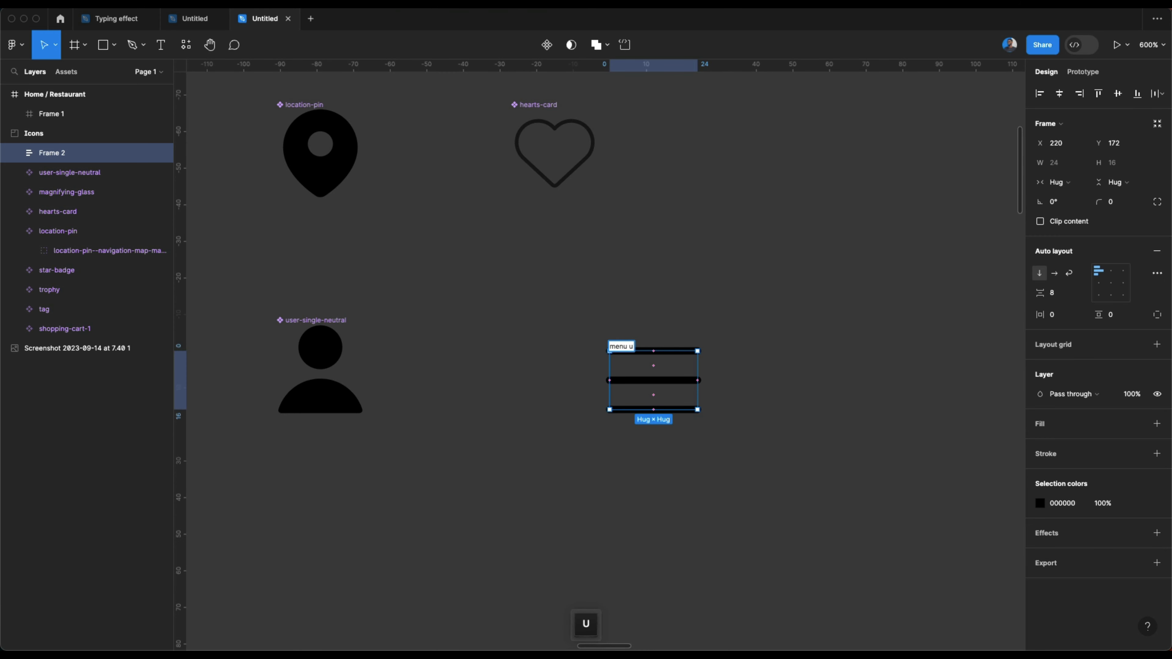
key("BackSpace")
type("icon")
key("Return")
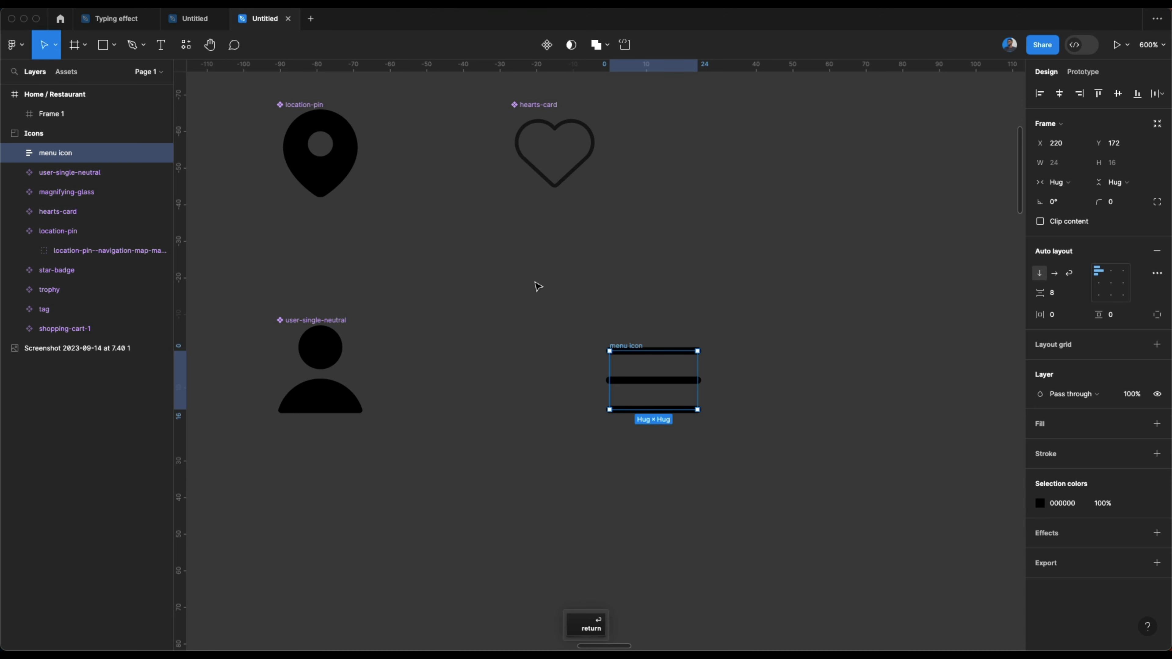
left_click_drag(628, 349, 568, 319)
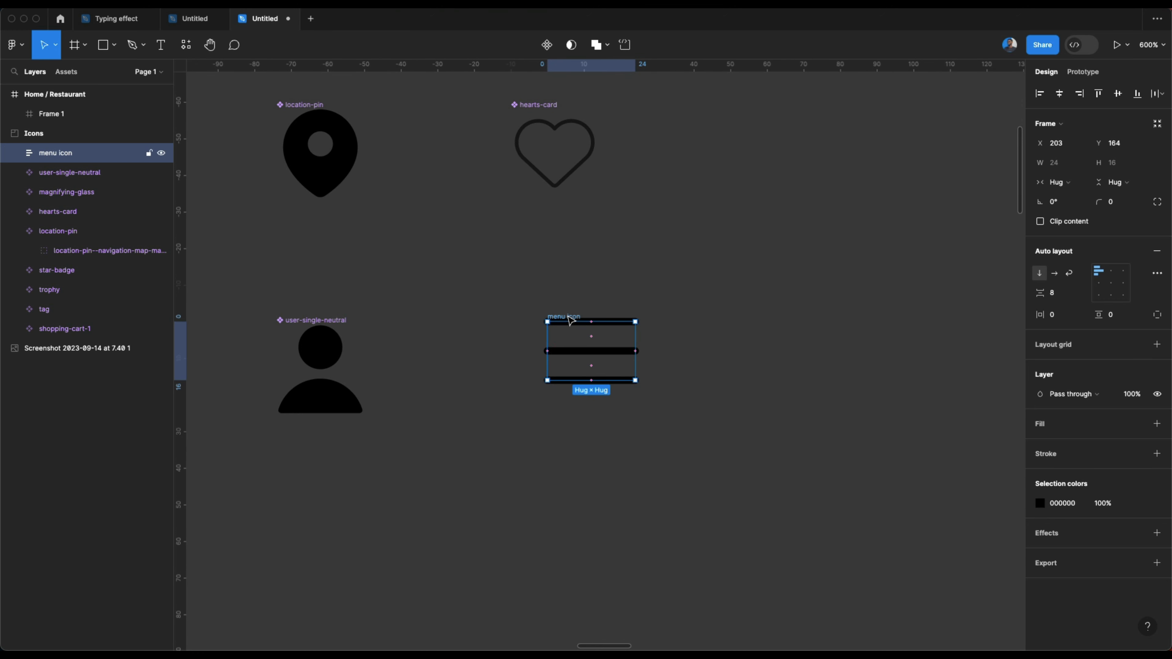
left_click(547, 44)
Step: Copy the menu icon into the header frame of Home / Restaurant and place it at X 48, Y 40
scroll(489, 327, "down", 10)
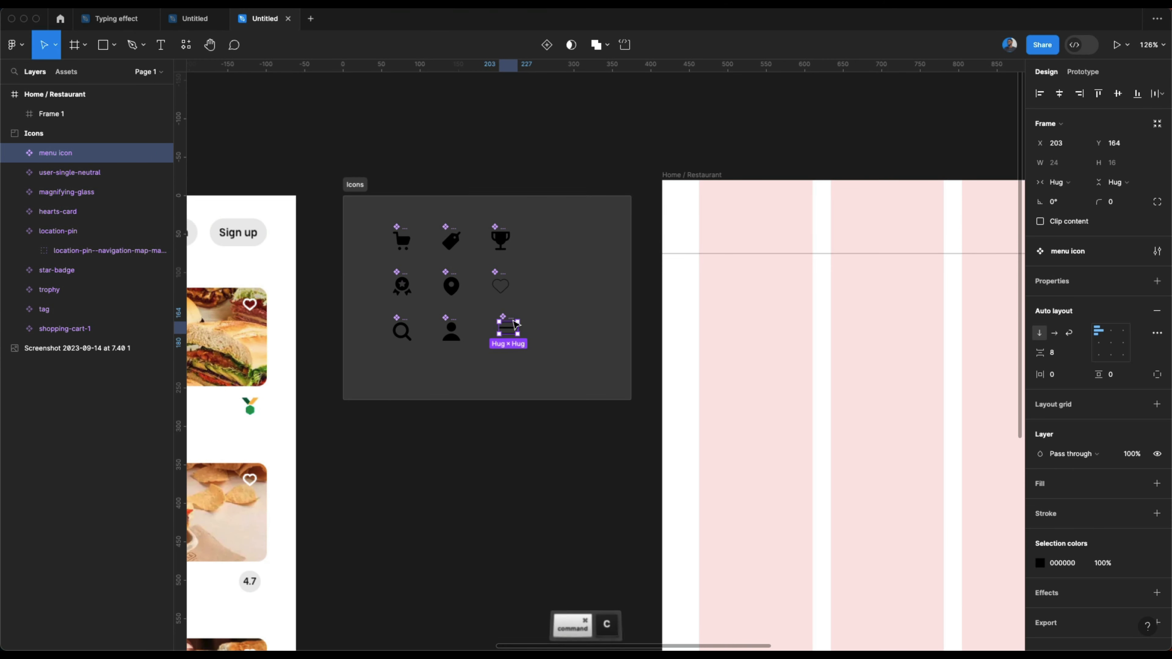
left_click(690, 177, "super")
key("super+v")
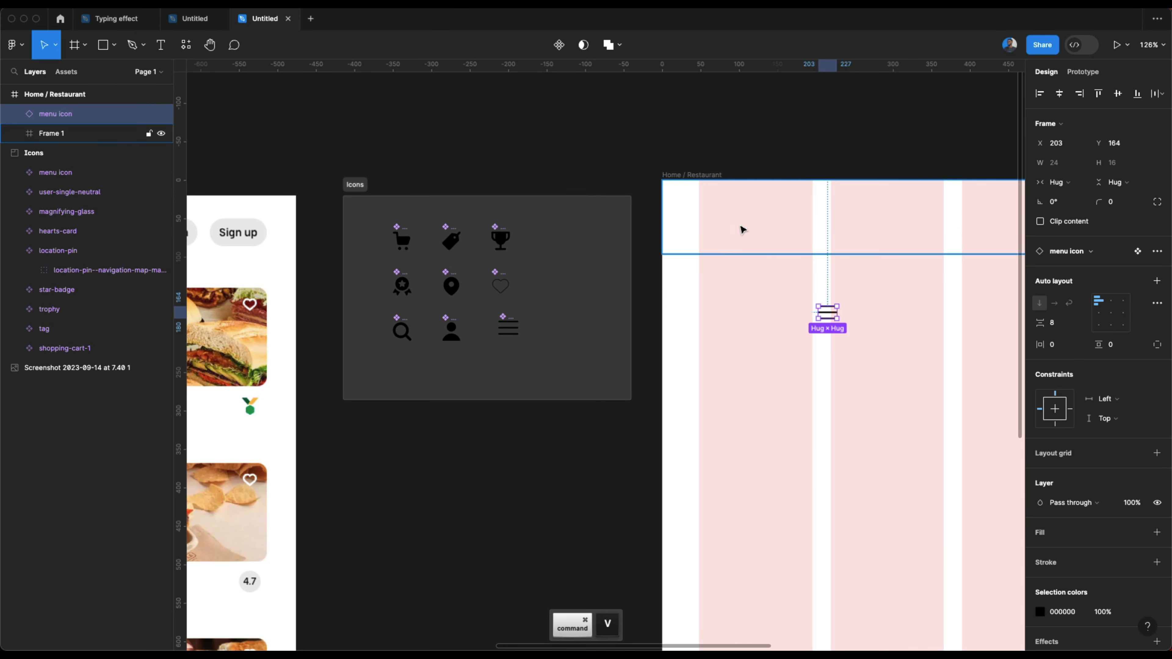
left_click_drag(826, 308, 711, 215)
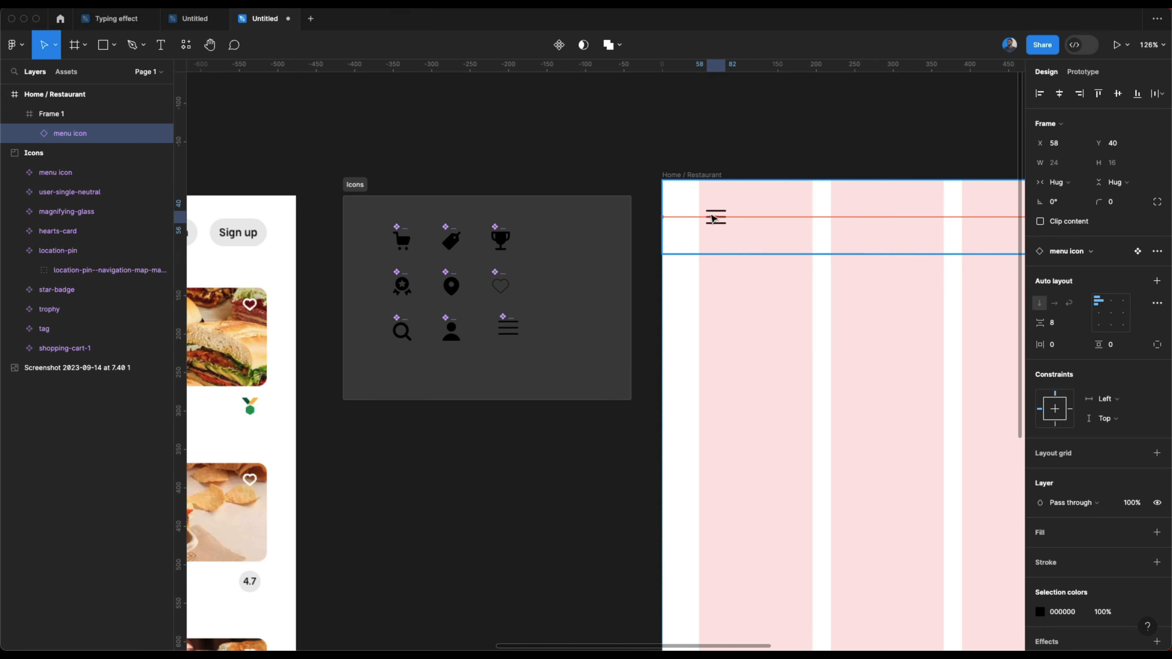
key("alt+Left")
key("alt+Left")
key("alt+Left")
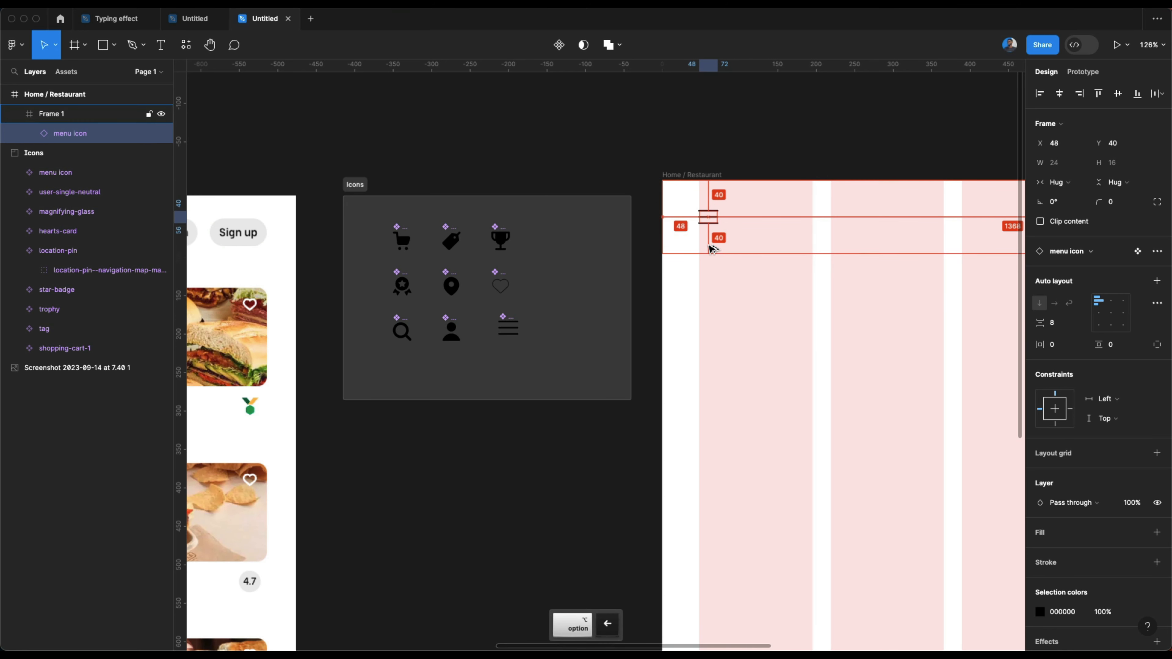
Step: Draw a 108 × 64 frame beside the menu icon in the header and give it a light gray fill
scroll(707, 245, "down", 2)
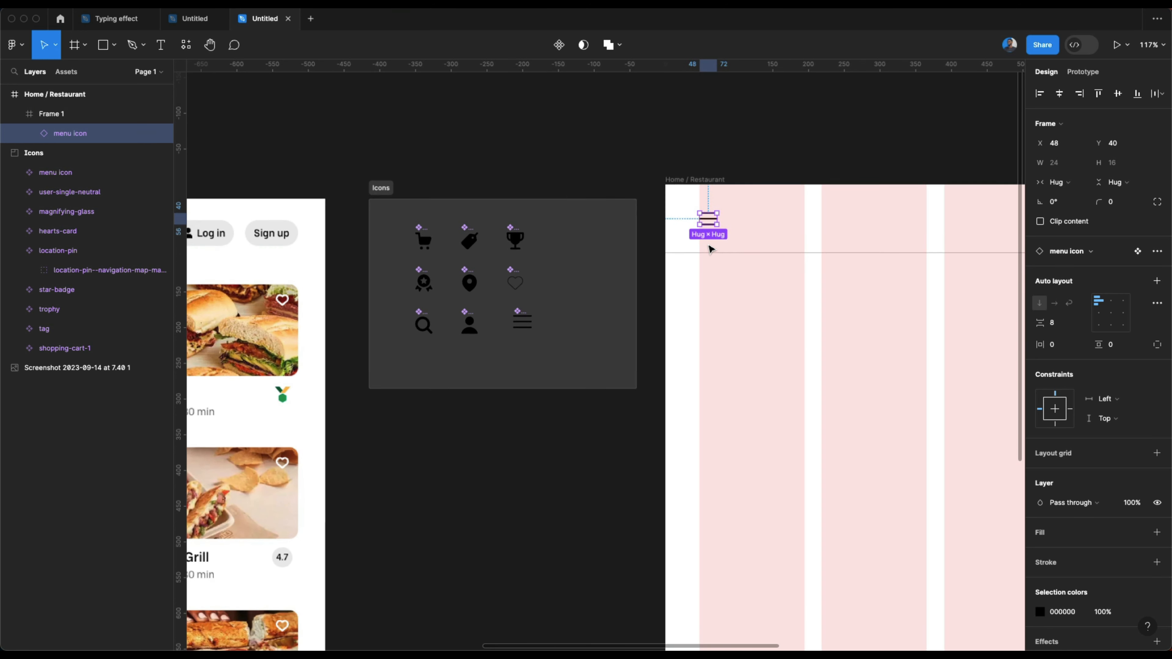
scroll(624, 316, "up", 5)
key("f")
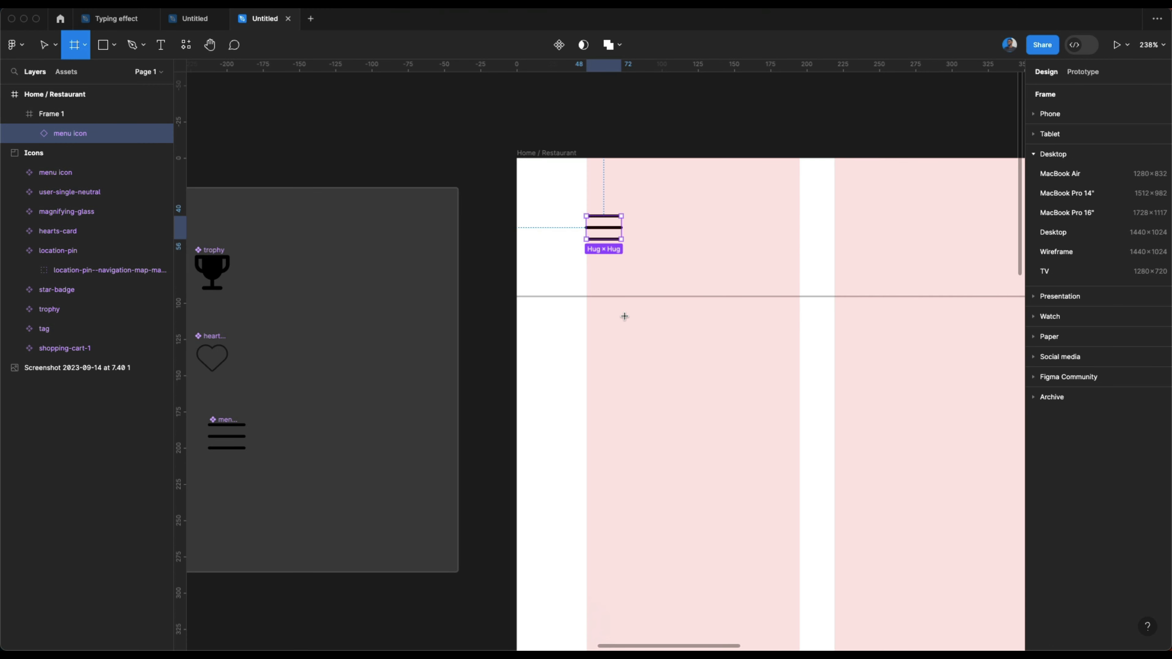
left_click_drag(654, 196, 810, 274)
left_click(1158, 426)
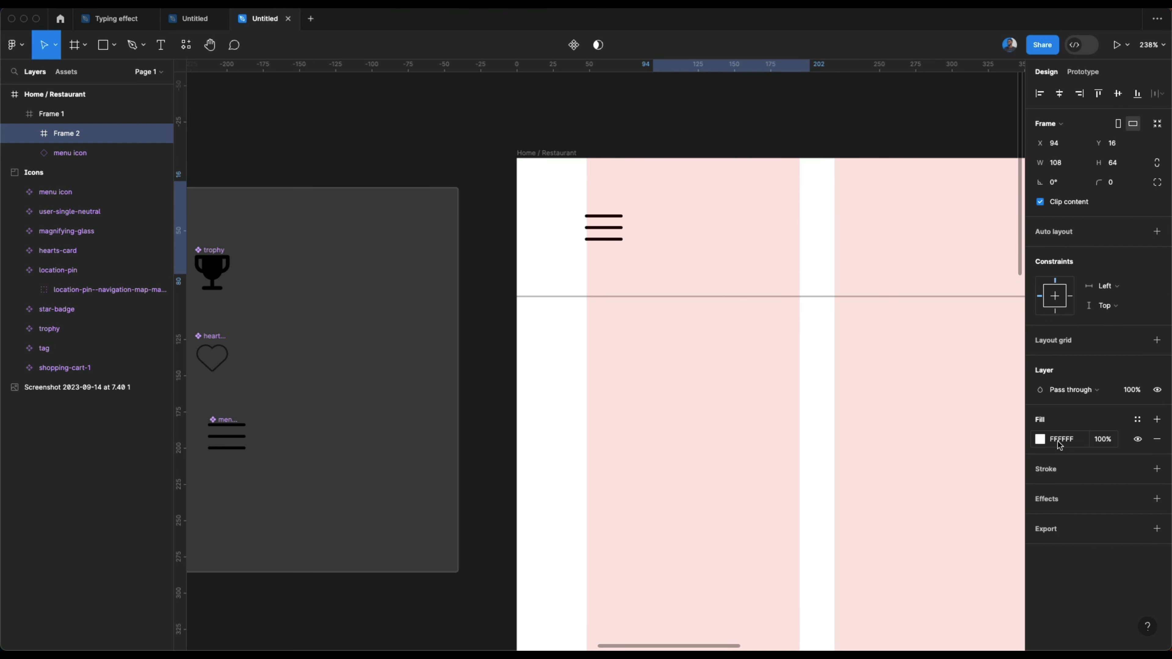
left_click(1039, 440)
left_click_drag(939, 376, 863, 349)
left_click(576, 134)
Step: Switch to the browser, try to copy the Uber Eats logo image from the site's header, and return to Figma
mouse_move(277, 649)
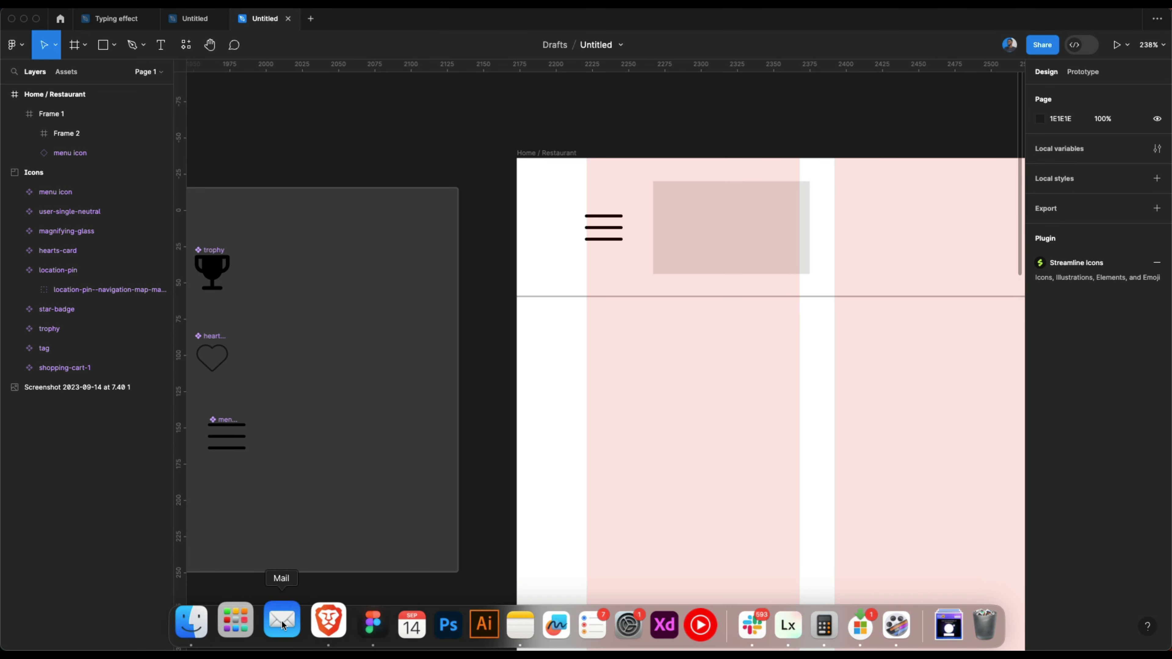
left_click(321, 635)
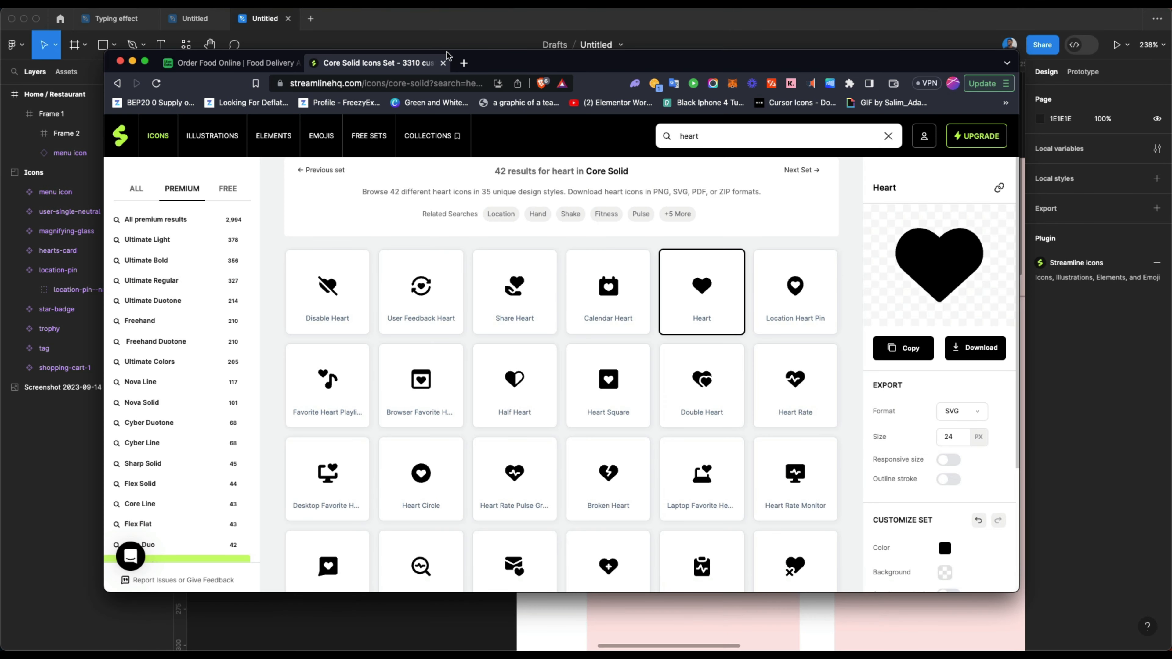
left_click(223, 64)
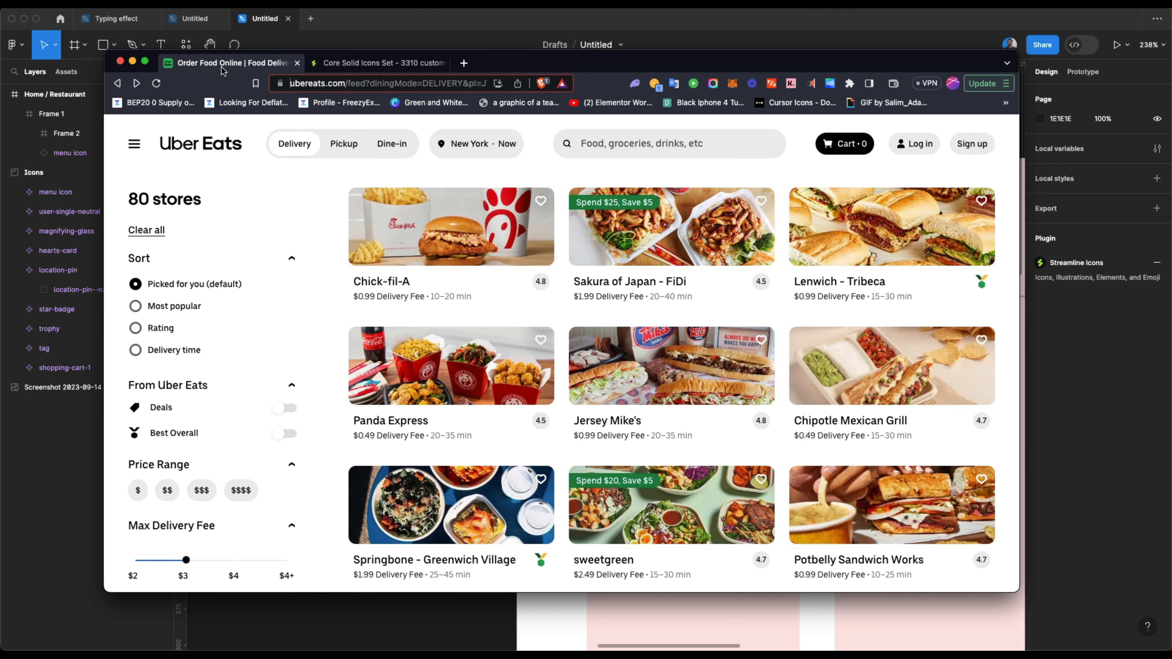
right_click(216, 146)
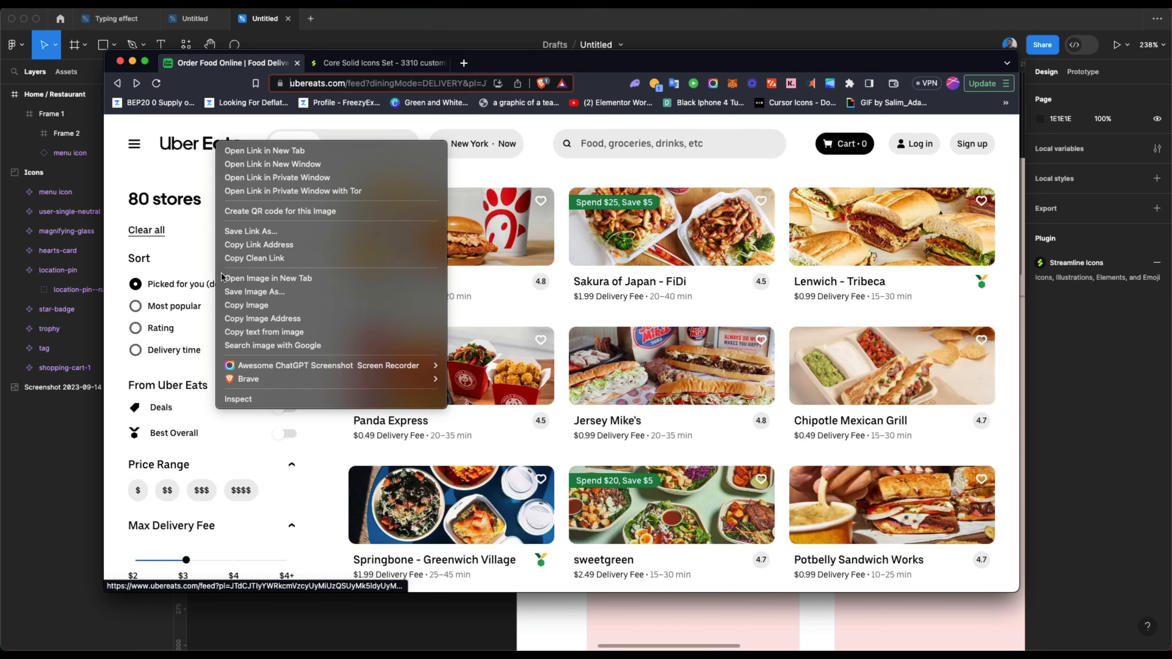
left_click(235, 305)
left_click(1079, 391)
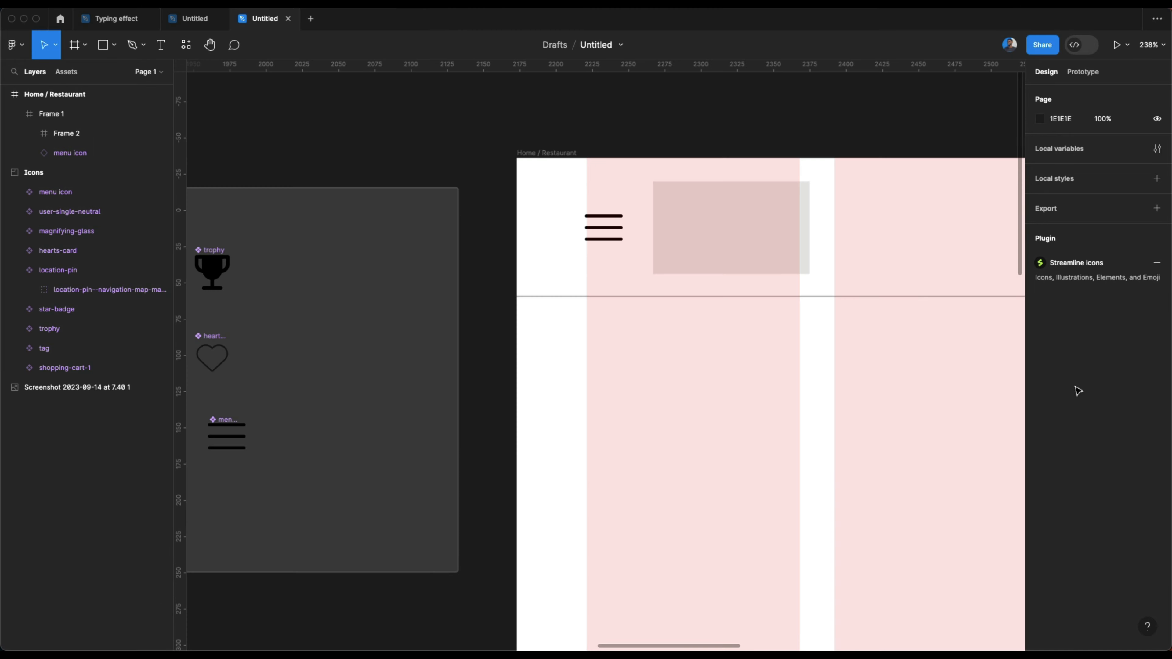
Step: Switch to the browser, open google.com in a new tab and search for "uber eat logo"
left_click(321, 628)
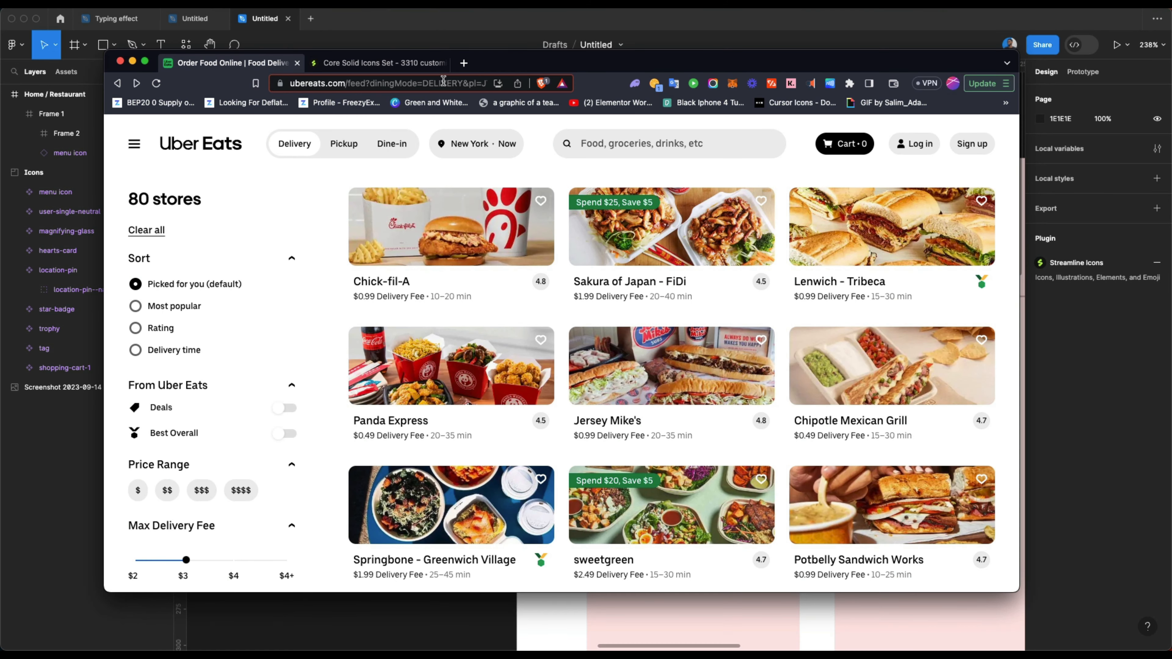
left_click(464, 63)
type("google.com")
key("Return")
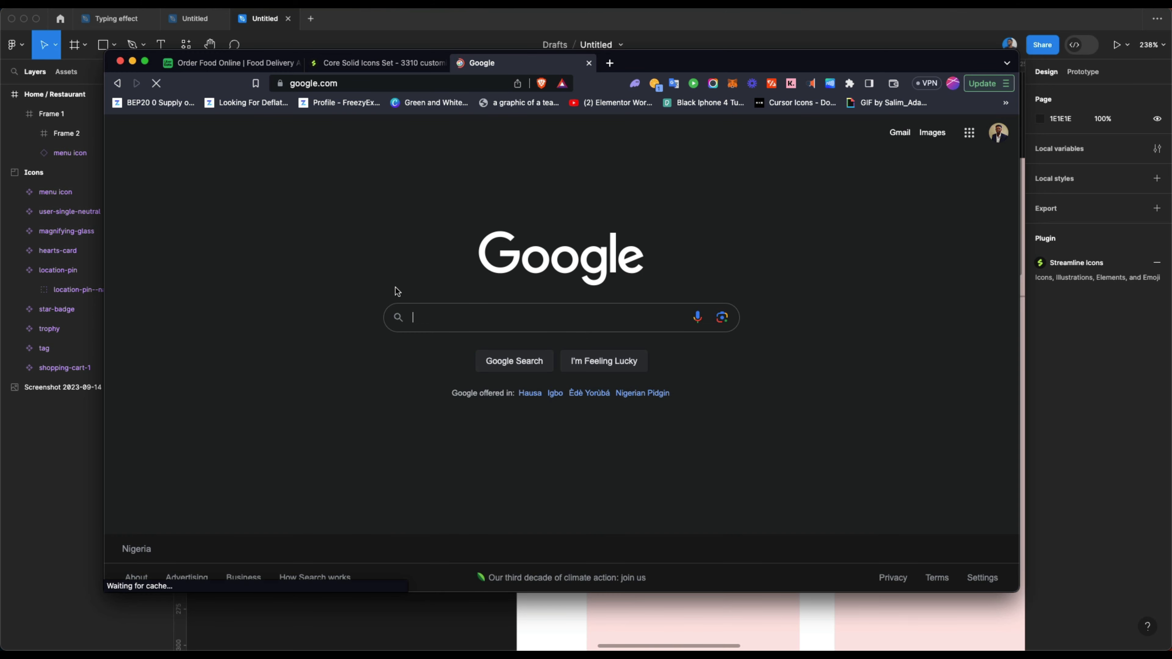
type("uber eat logo")
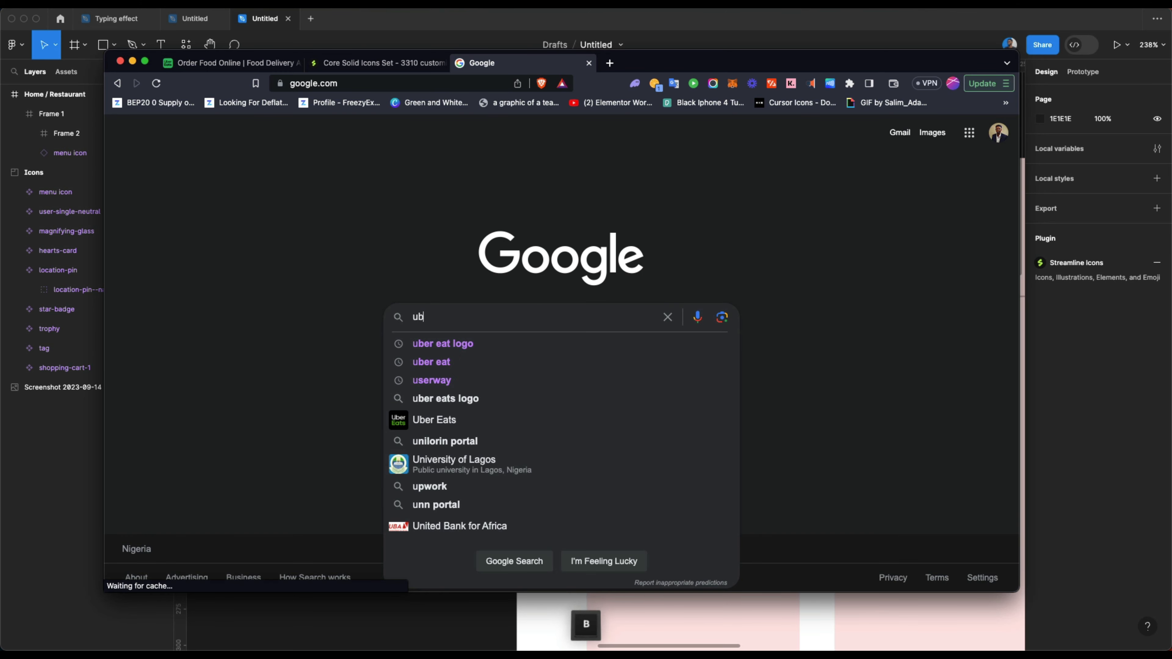
key("Return")
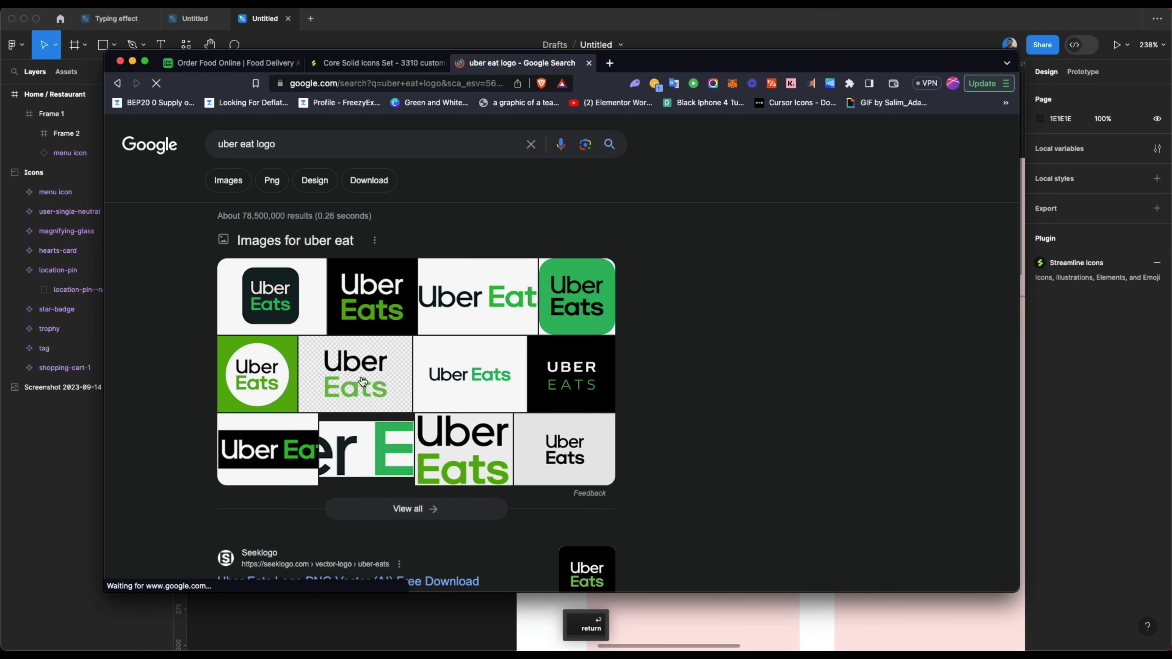
Step: Preview the Uber Eats logo results, copy the horizontal transparent logo image from 1000 Logos, and return to Figma
left_click(278, 311)
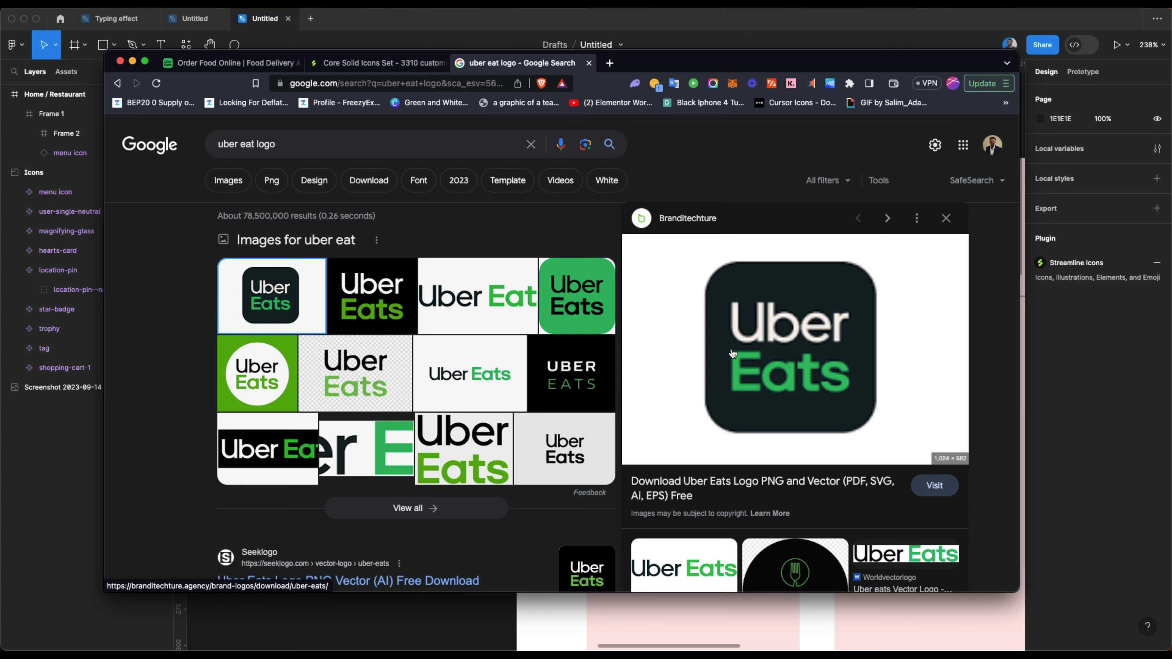
scroll(733, 353, "down", 3)
left_click(684, 471)
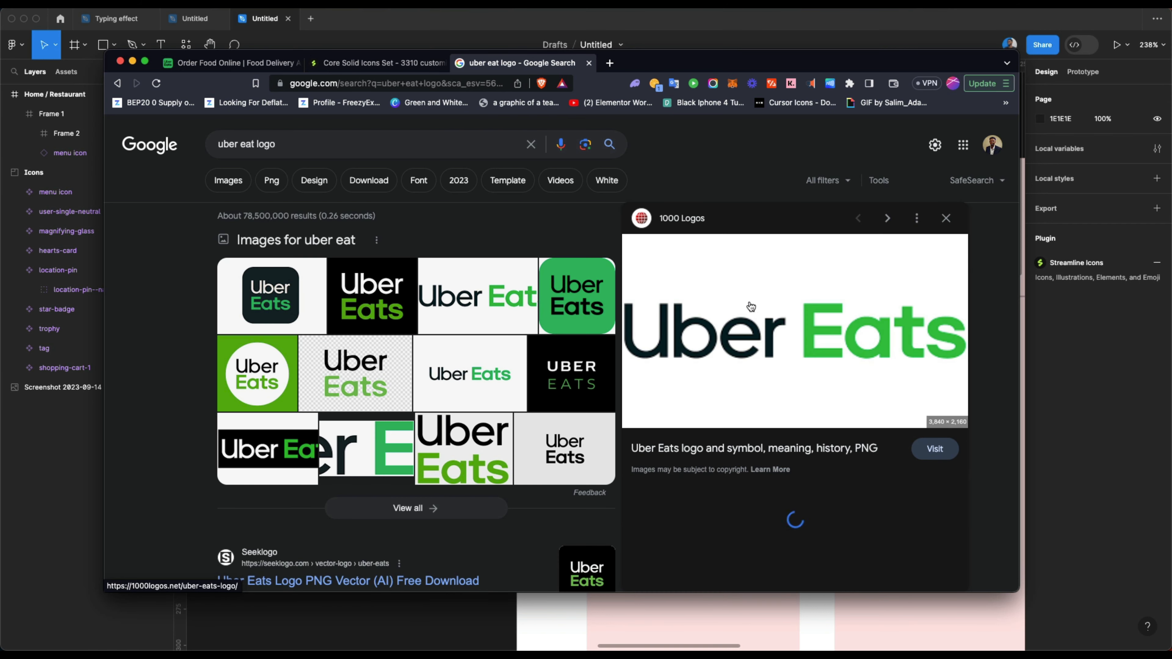
right_click(778, 308)
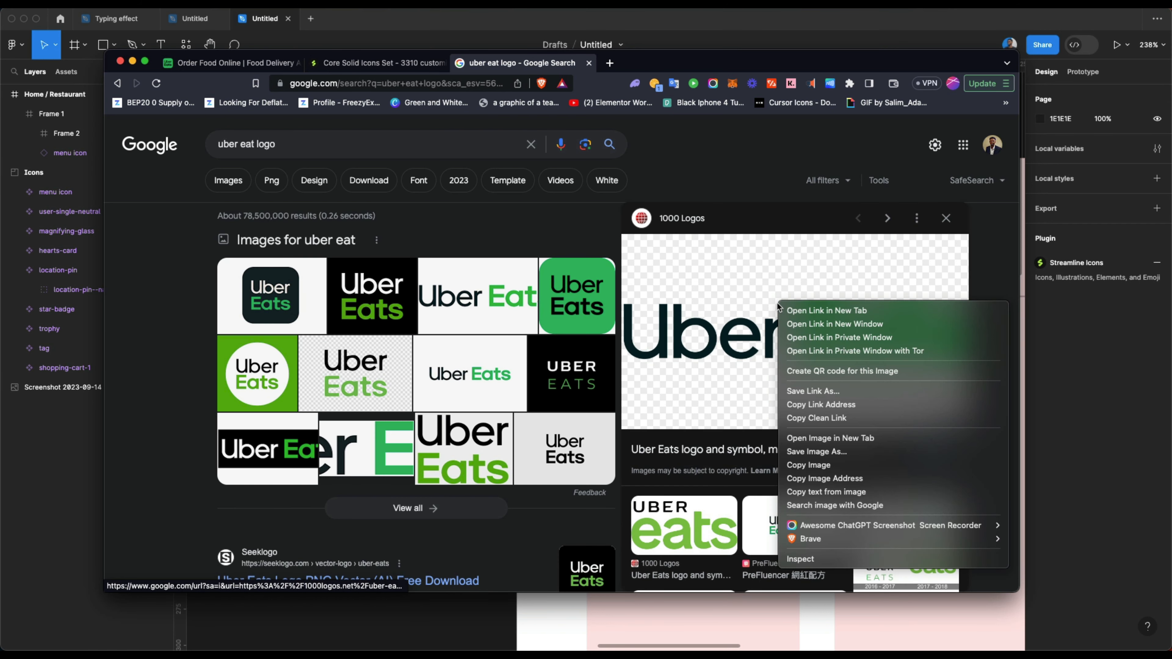
left_click(794, 471)
left_click(1087, 454)
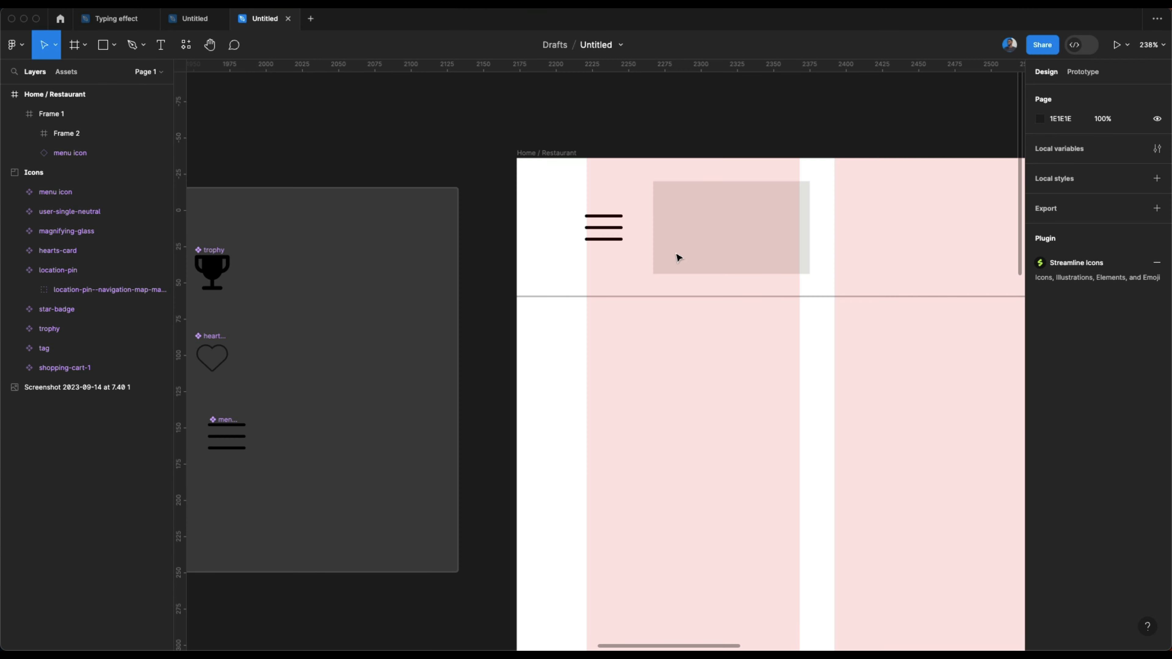
Step: Rename the gray 108 × 64 frame in the header as logo
left_click(710, 239)
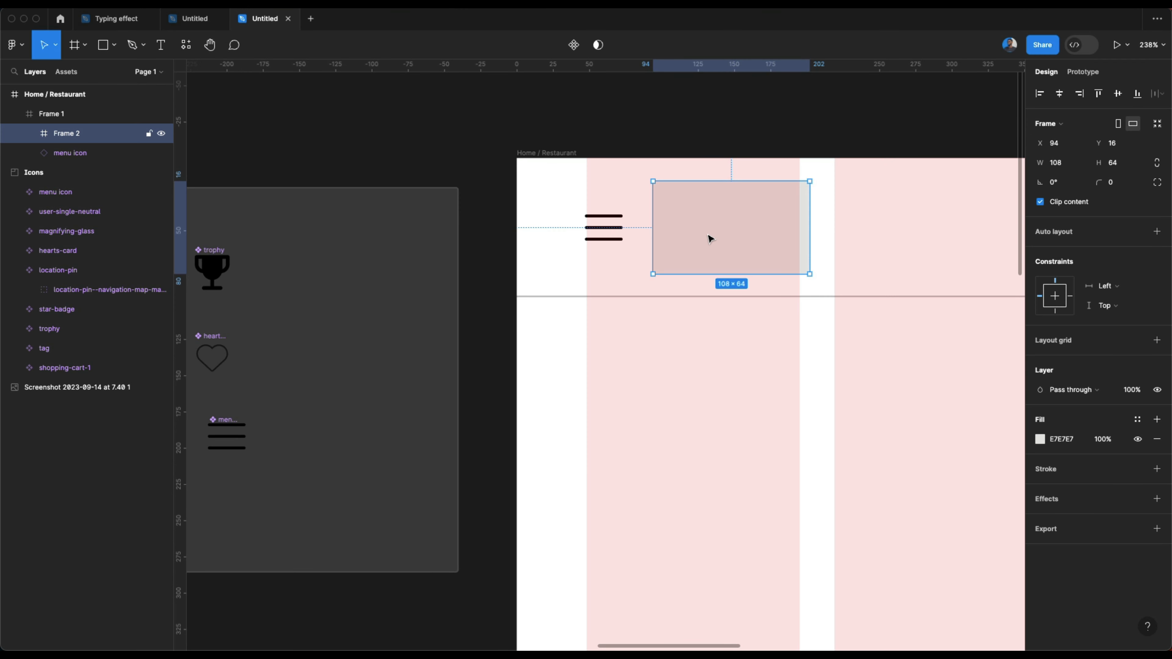
double_click(66, 135)
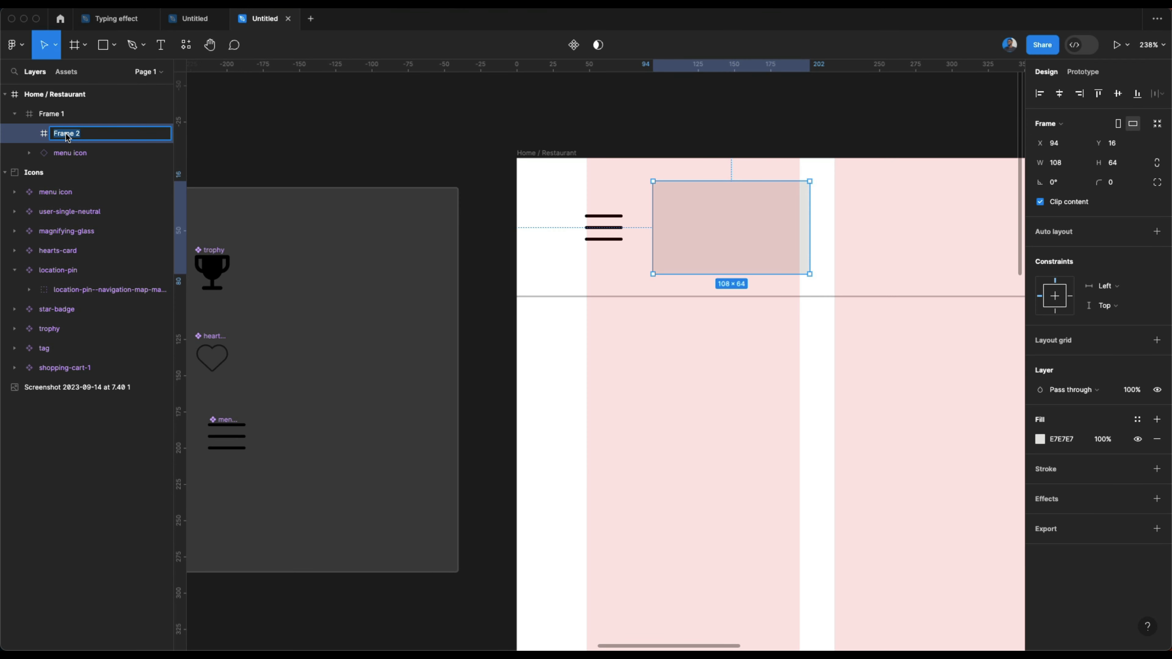
type("logo")
key("Return")
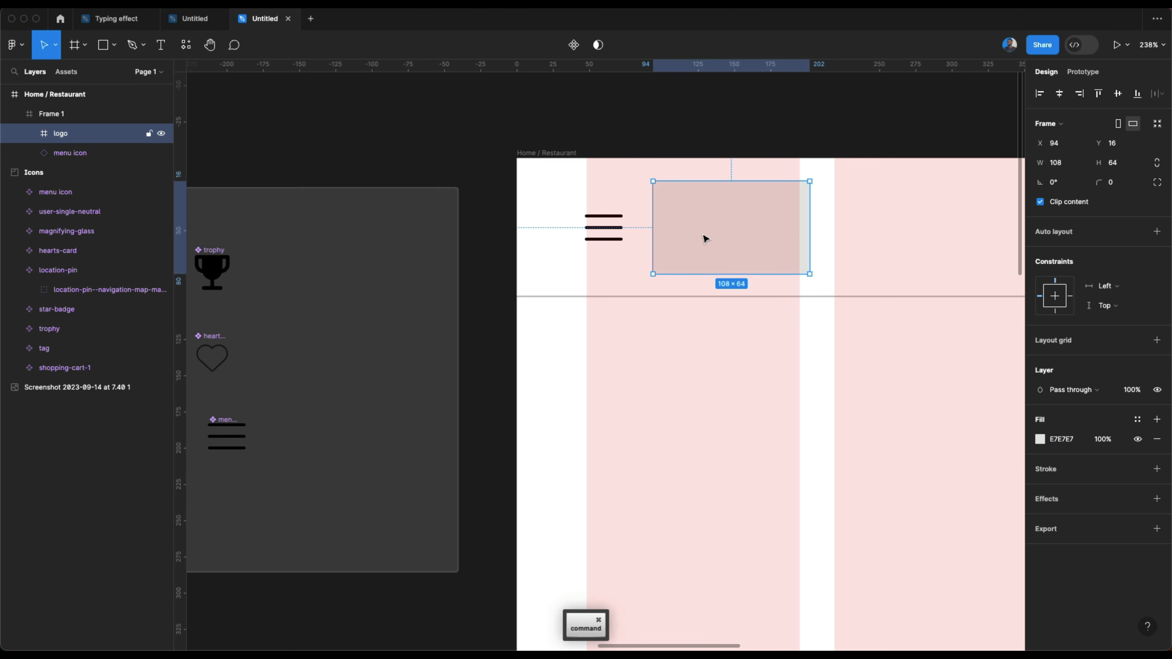
Step: Paste the copied Uber Eats image into the logo frame and scale it down proportionally from its center to fit inside
key("super+v")
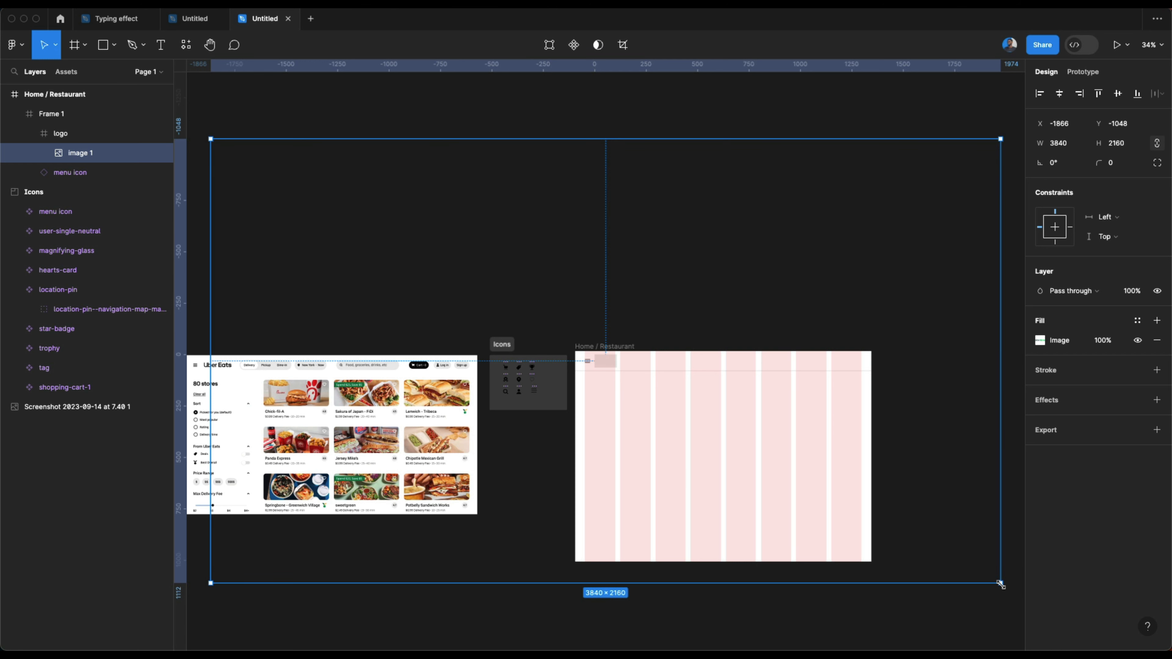
left_click_drag(1001, 584, 624, 371)
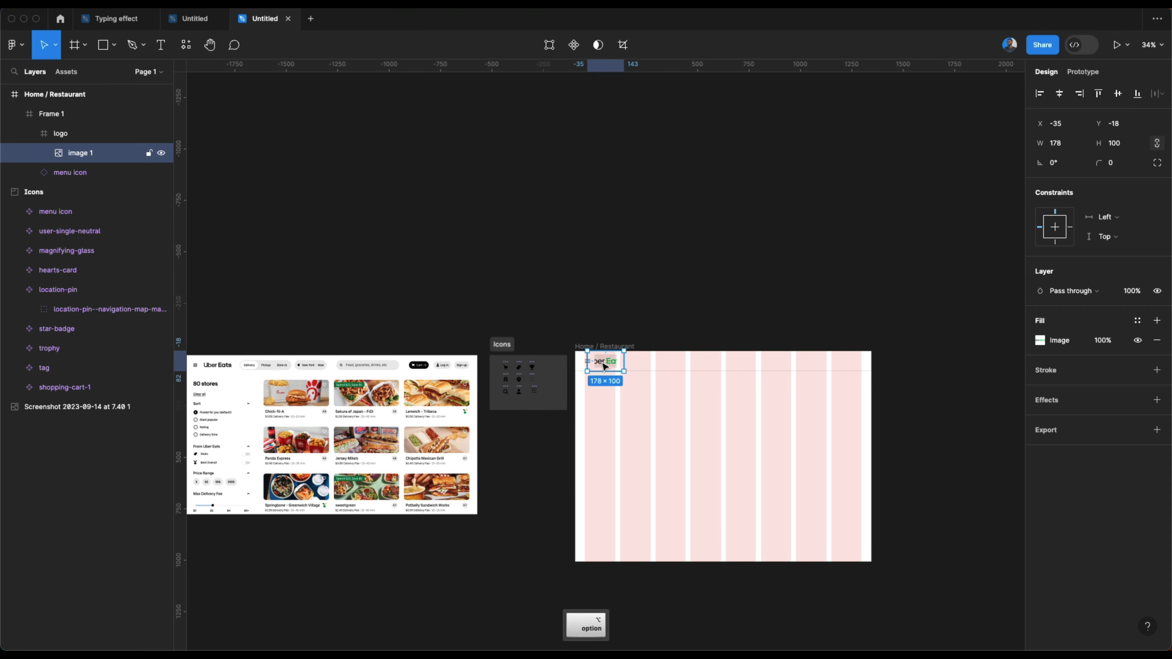
key("shift+2")
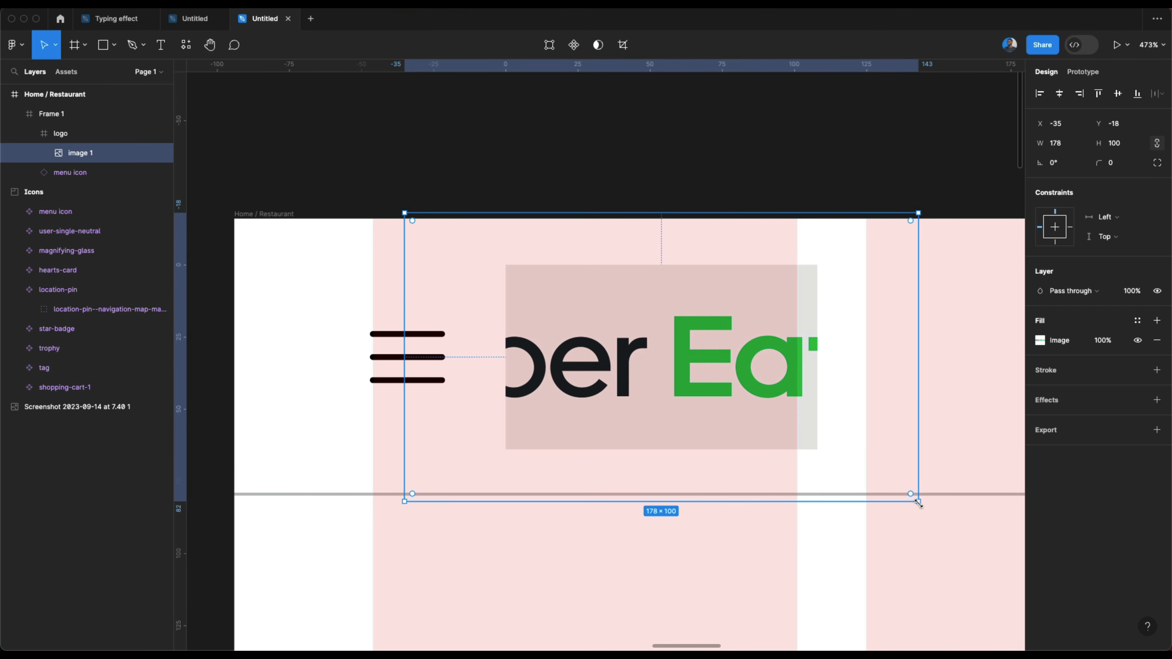
left_click_drag(919, 504, 783, 435)
Step: Hide the gray E7E7E7 fill of the logo frame
left_click(555, 241)
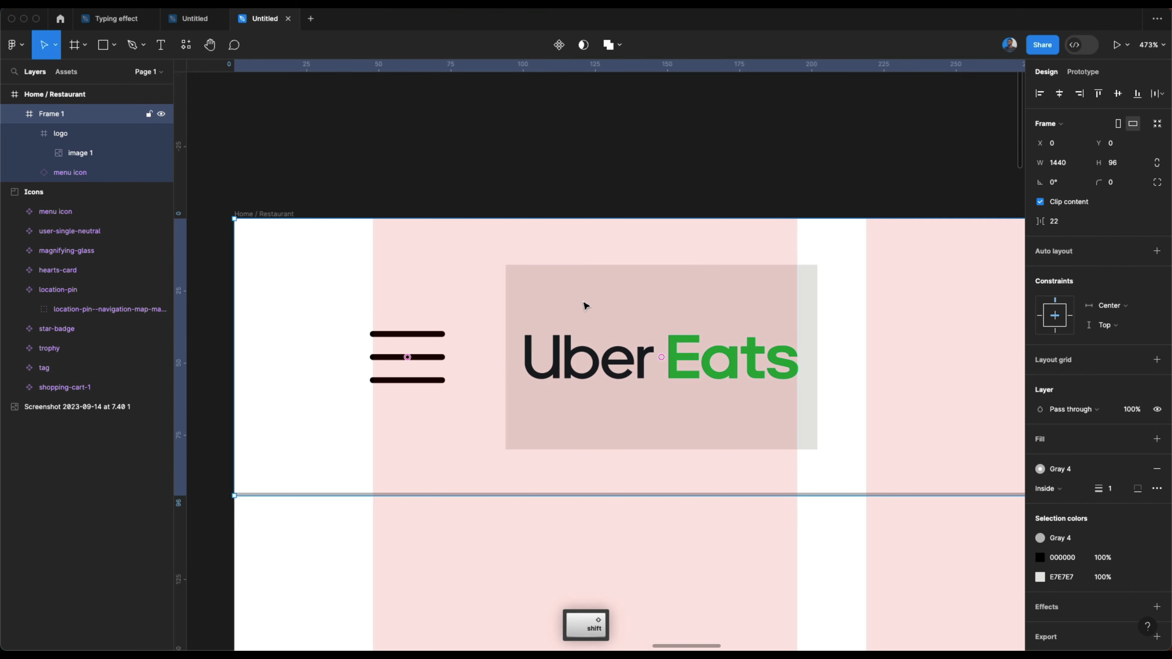
left_click(586, 306)
left_click(1138, 439)
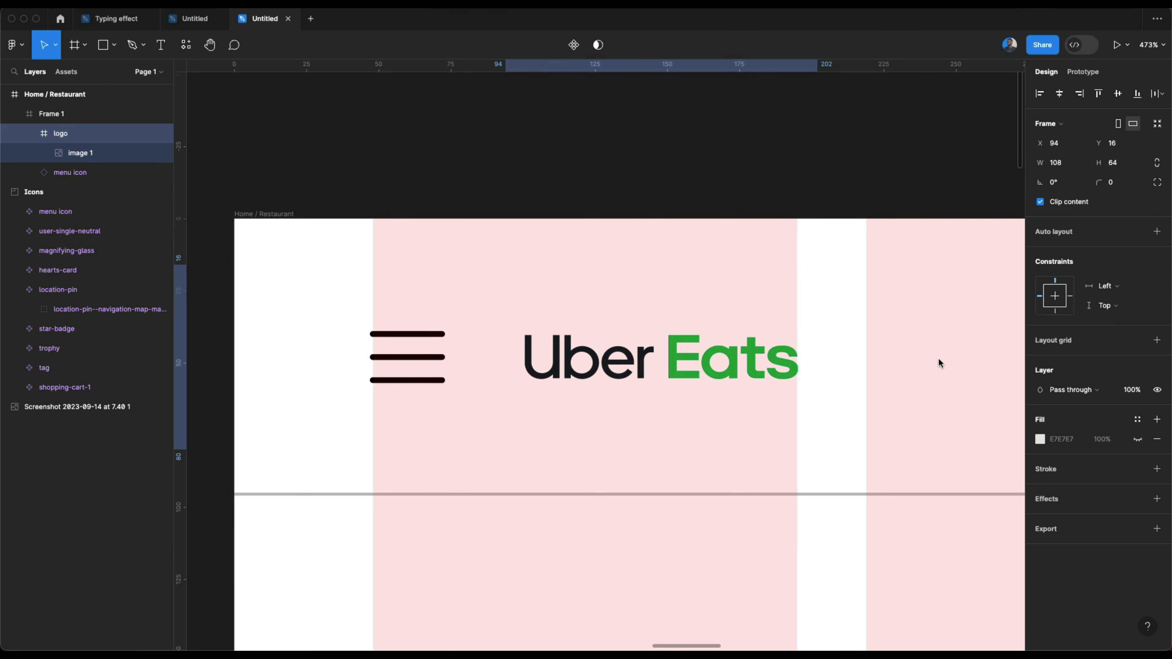
Step: Nudge the logo frame toward the menu icon to X 88, leaving a 16 px gap between them
scroll(635, 314, "down", 3)
key("alt")
key("Left")
key("Left")
key("Left")
key("Left")
key("Left")
key("Left")
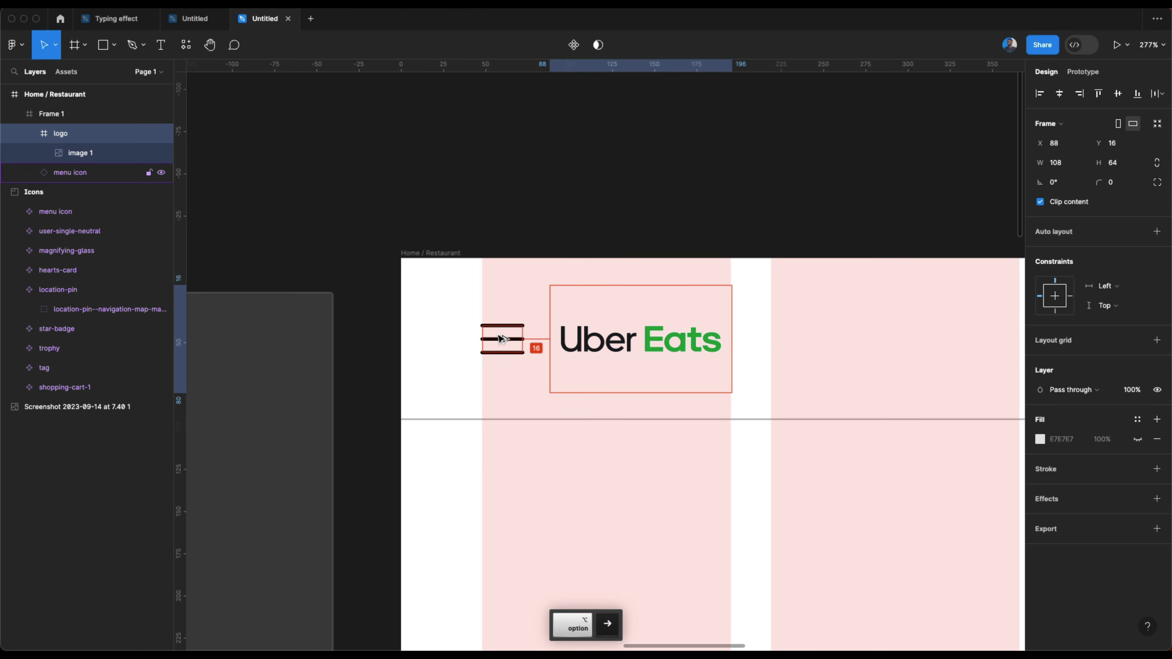
Step: Rename the 1440 × 96 frame holding the menu icon and logo as header
scroll(527, 331, "down", 3)
left_click(449, 255)
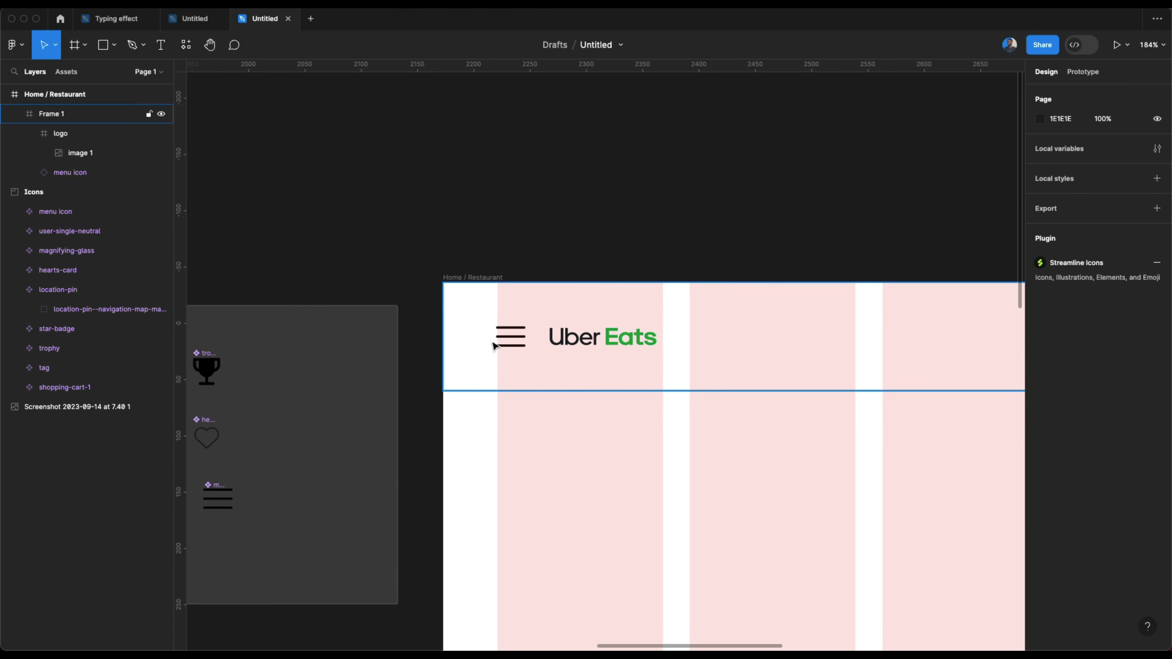
left_click(52, 114)
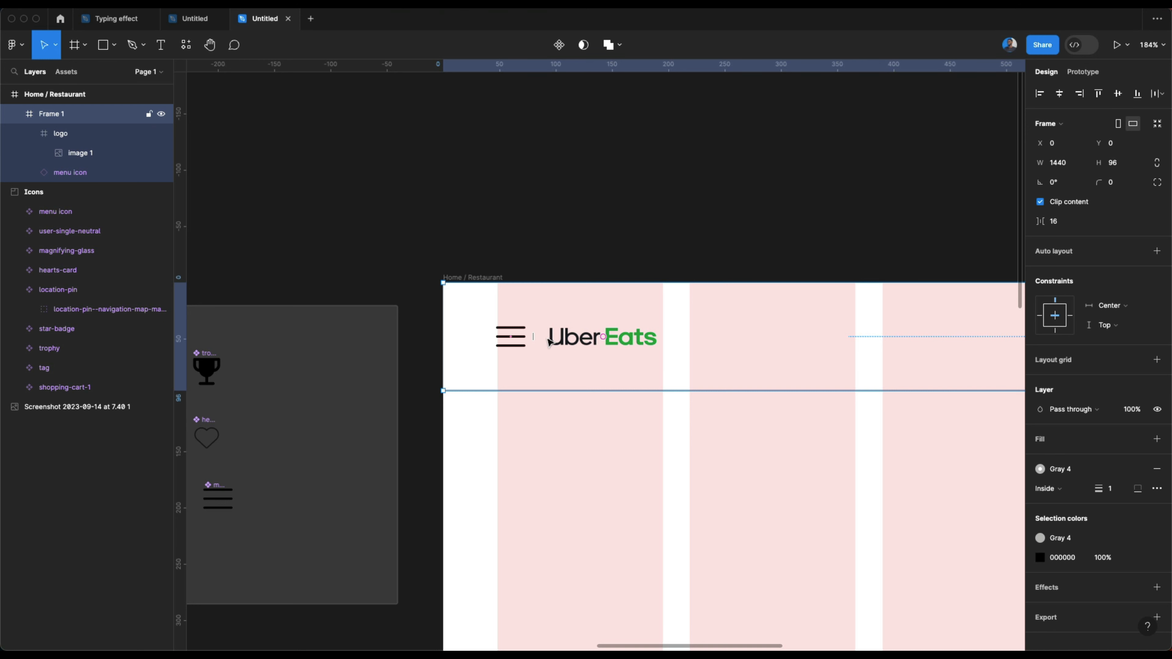
double_click(52, 114)
type("hea")
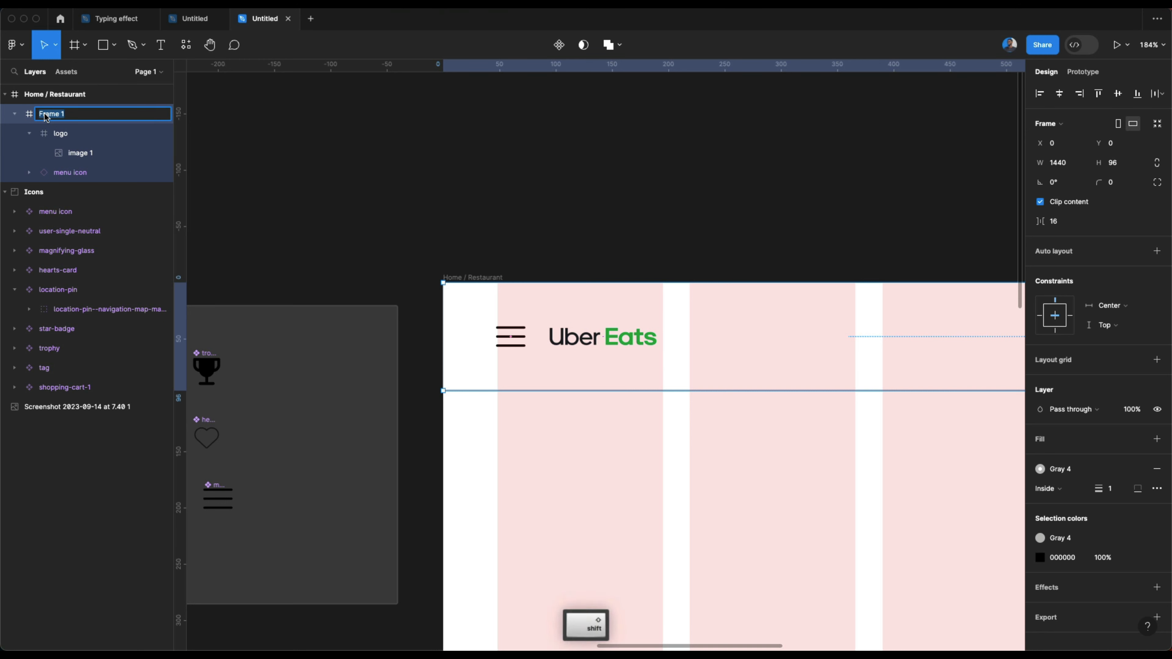
type("der")
key("Return")
scroll(455, 211, "down", 3)
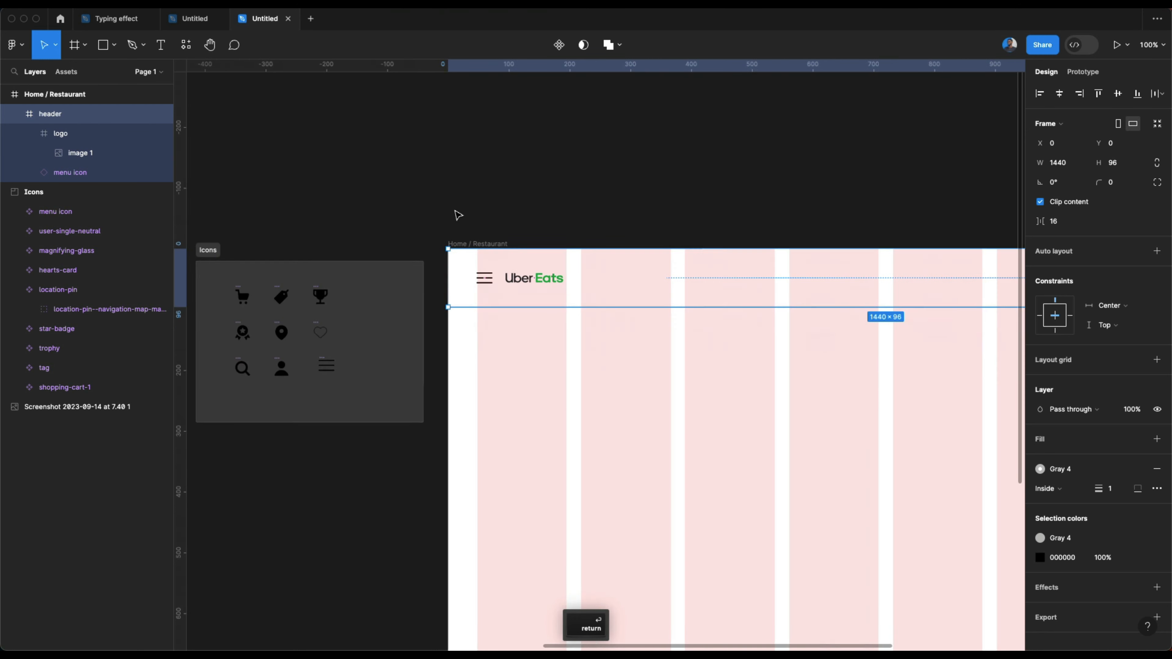
Step: Draw a 375 × 225 section directly below the Icons section, aligned with its side edges
left_click(455, 211)
scroll(582, 440, "down", 3)
scroll(582, 441, "left", 8)
scroll(582, 440, "right", 2)
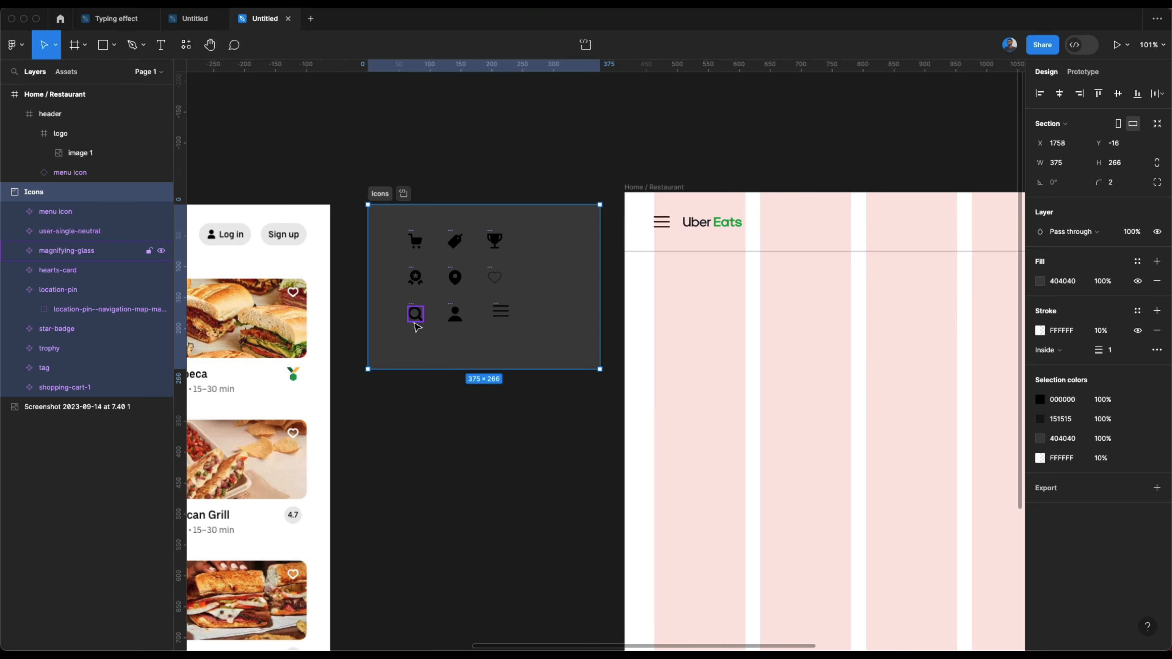
scroll(416, 327, "down", 5)
scroll(417, 327, "right", 3)
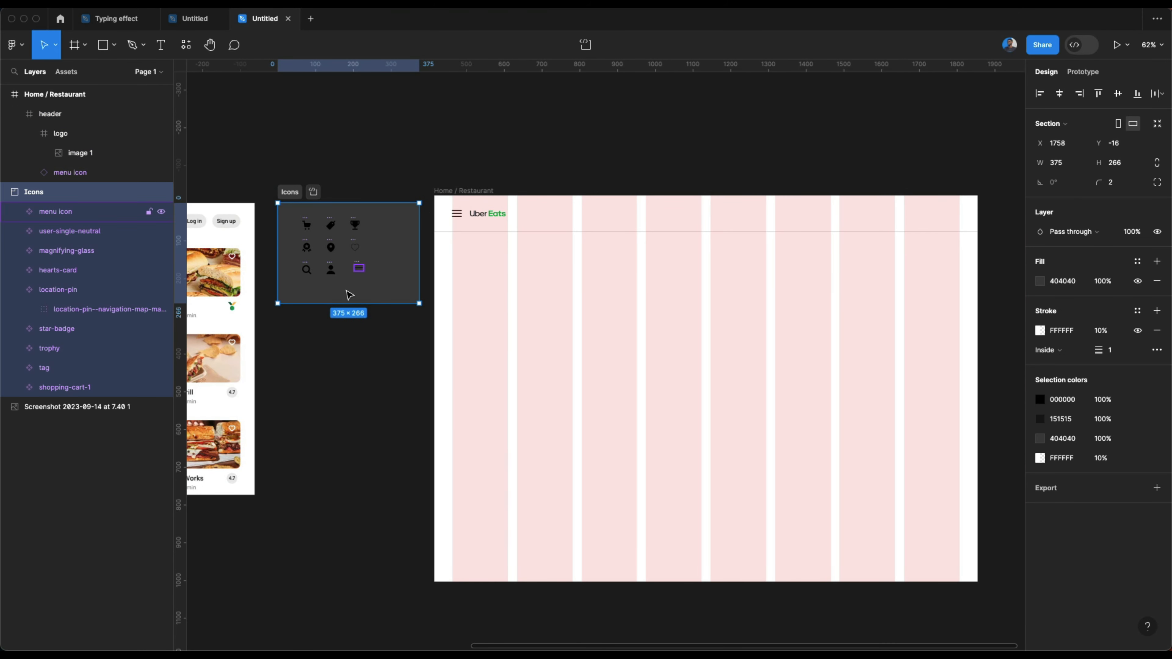
scroll(295, 319, "up", 5)
key("shift+s")
mouse_move(265, 314)
left_mouse_down()
mouse_move(544, 477)
mouse_move(534, 475)
left_mouse_up()
Step: Name the new section Components and move it down to Y 297
double_click(283, 305)
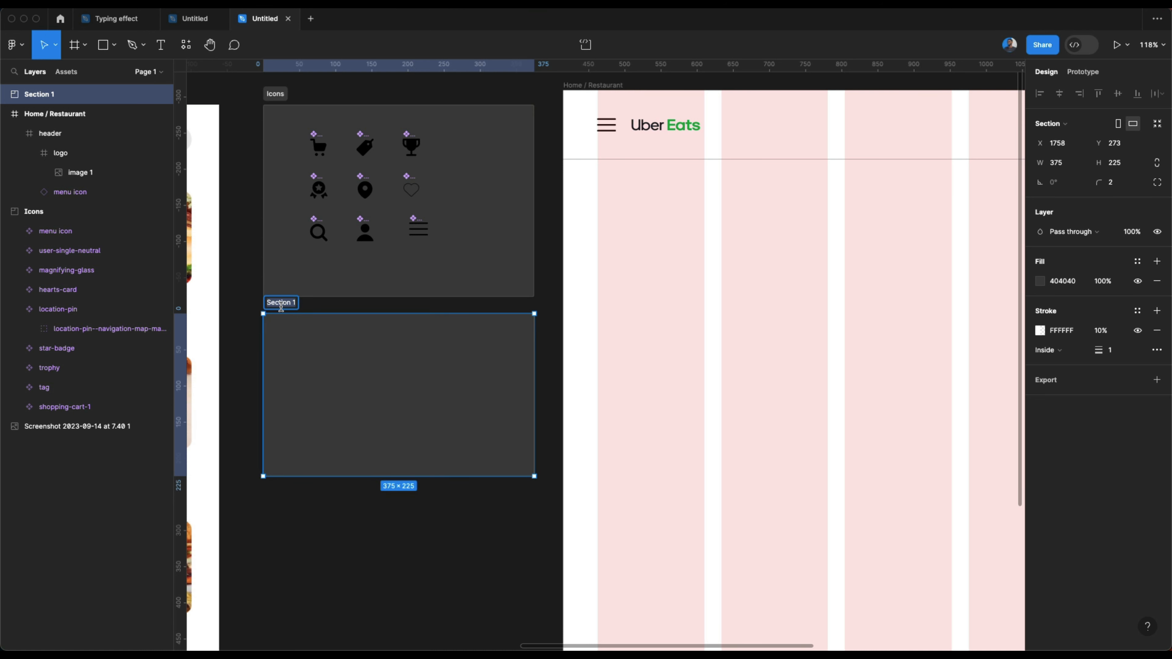
type("Componen")
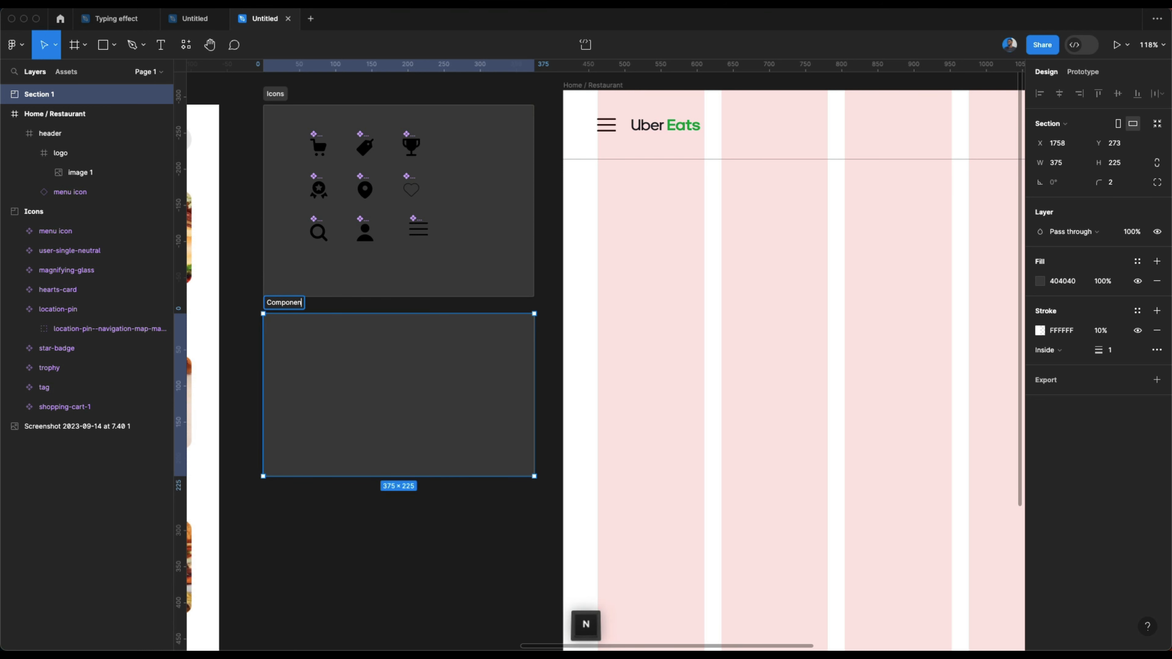
type("ts")
key("Return")
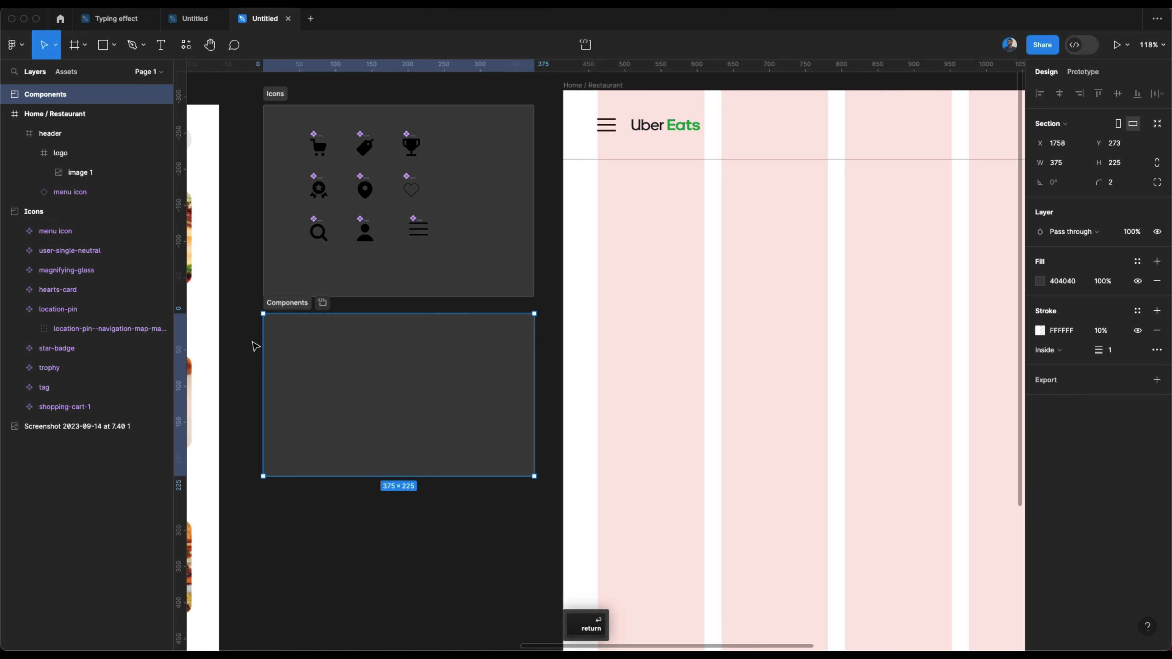
left_click_drag(281, 314, 283, 330)
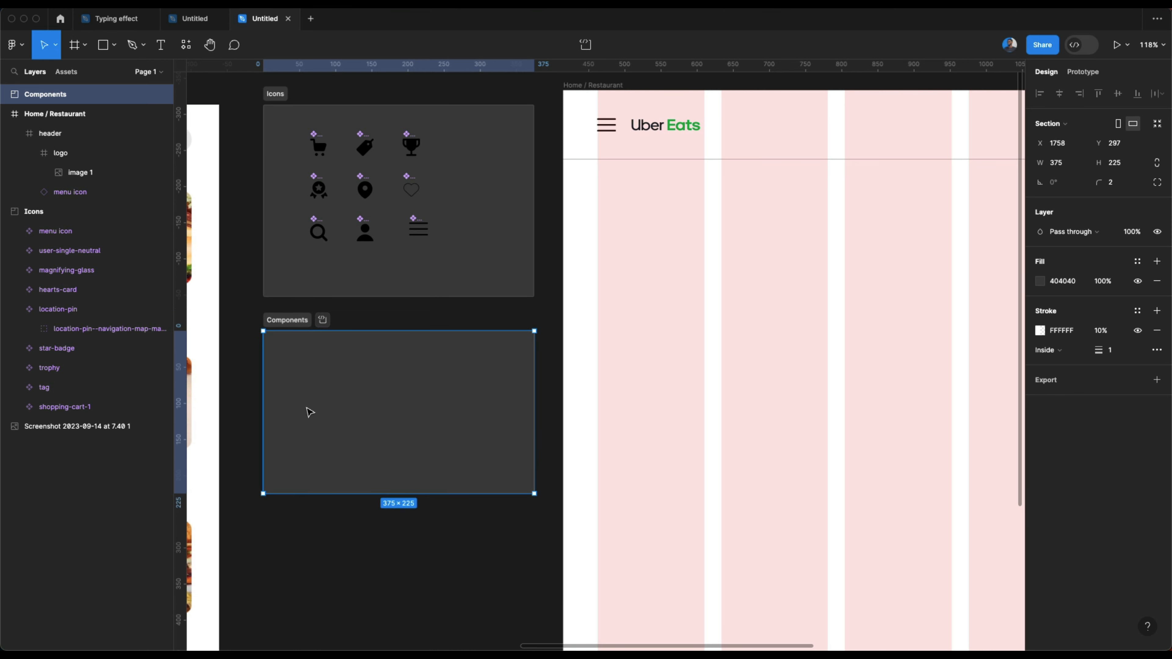
Step: Add a text layer reading "Menu 1" inside the Components section
scroll(310, 412, "up", 5)
key("t")
left_click(305, 365)
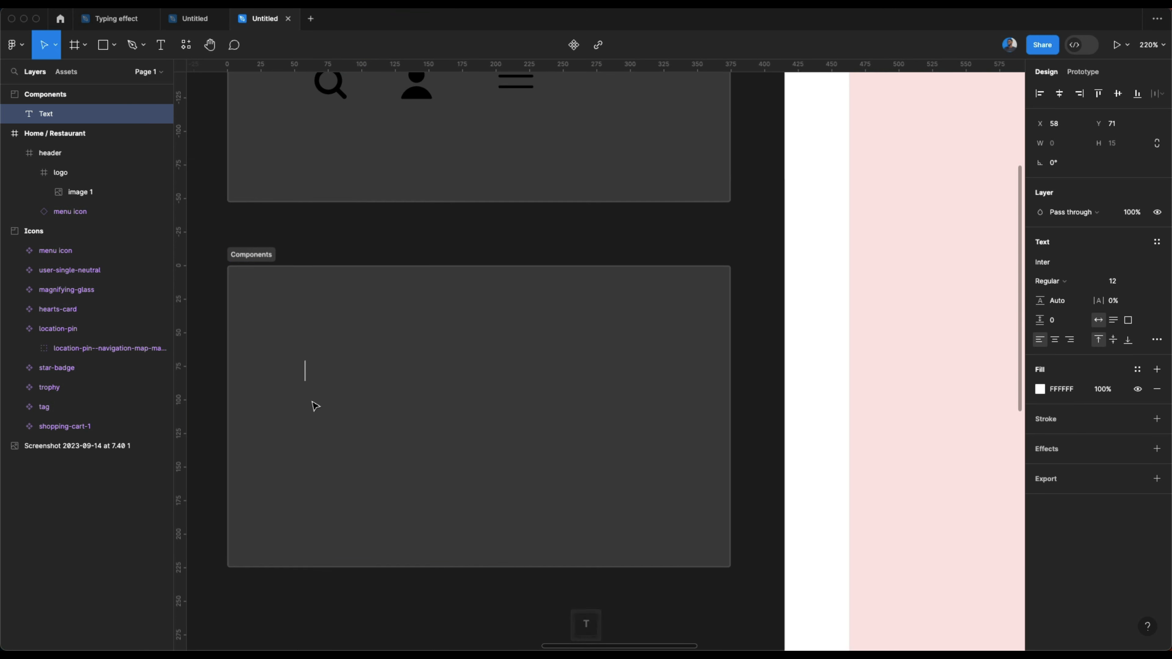
type("Menu")
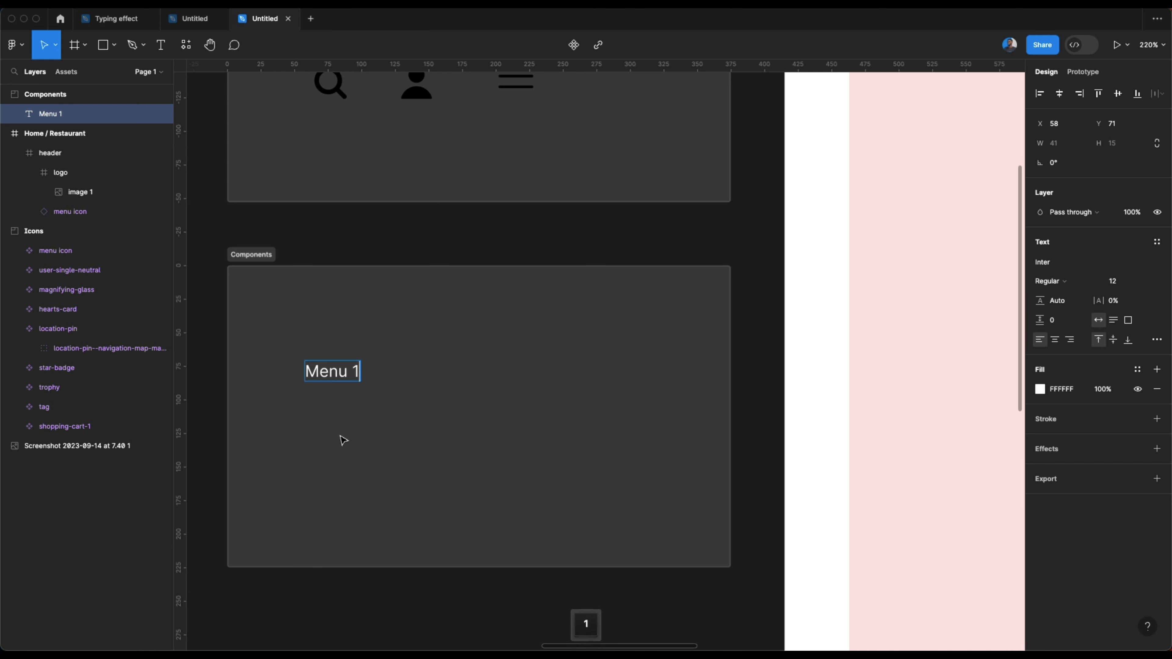
type(" 1")
key("Escape")
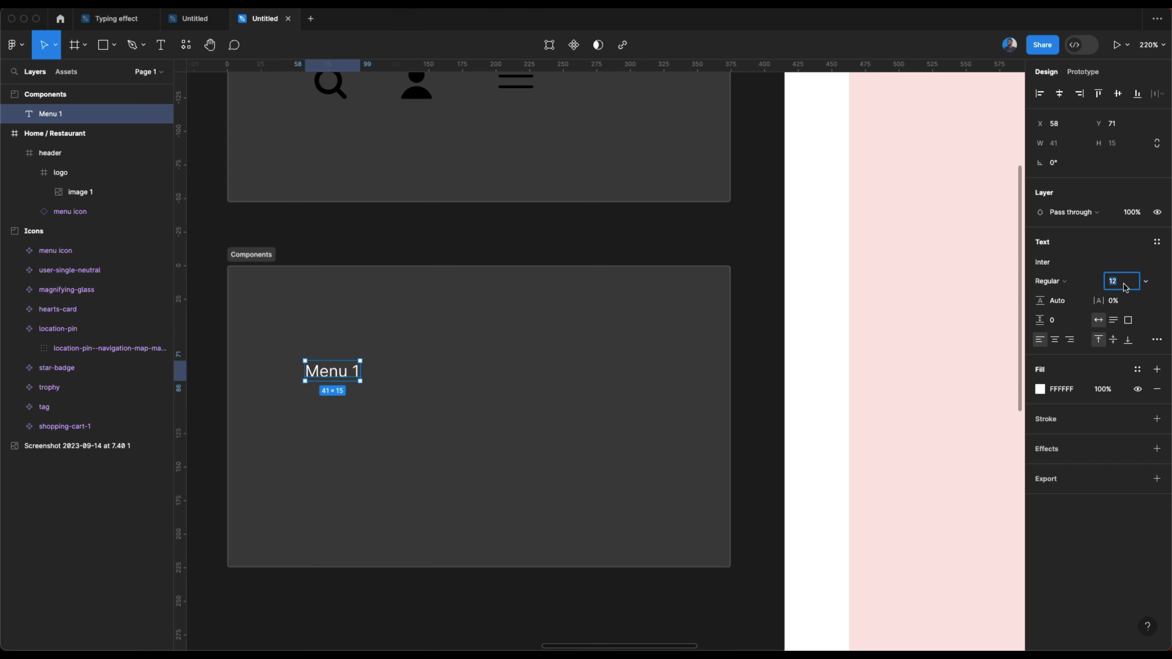
Step: Format the Menu 1 text as Manrope Medium at size 16
type("1")
key("Return")
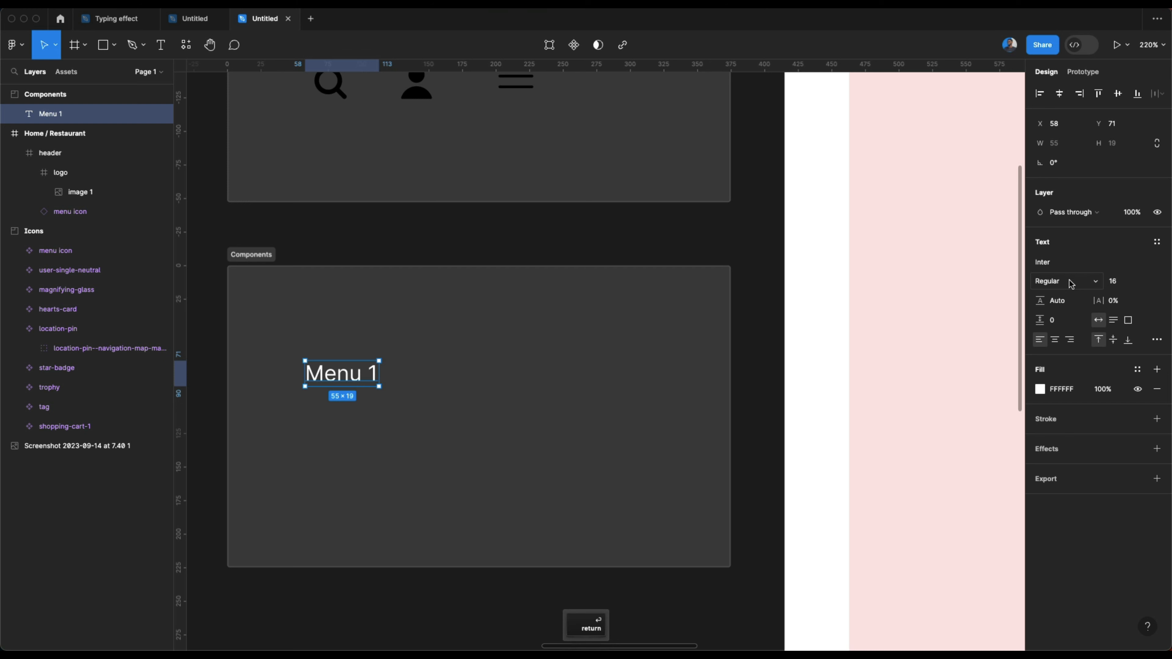
left_click(1057, 262)
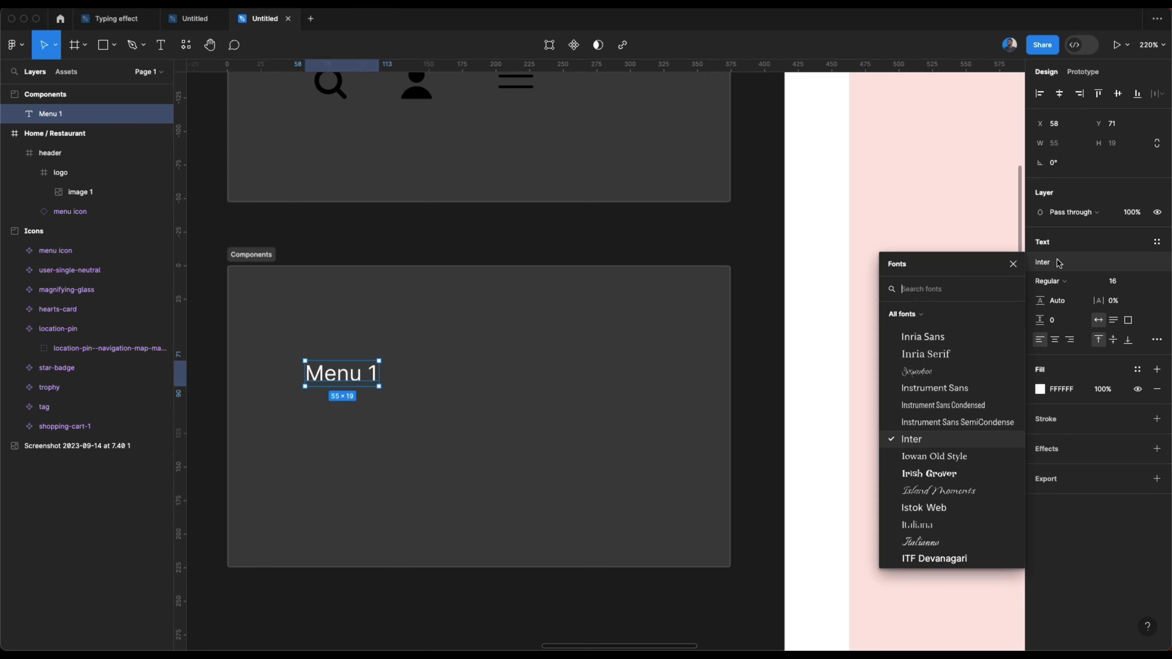
type("manr")
left_click(918, 313)
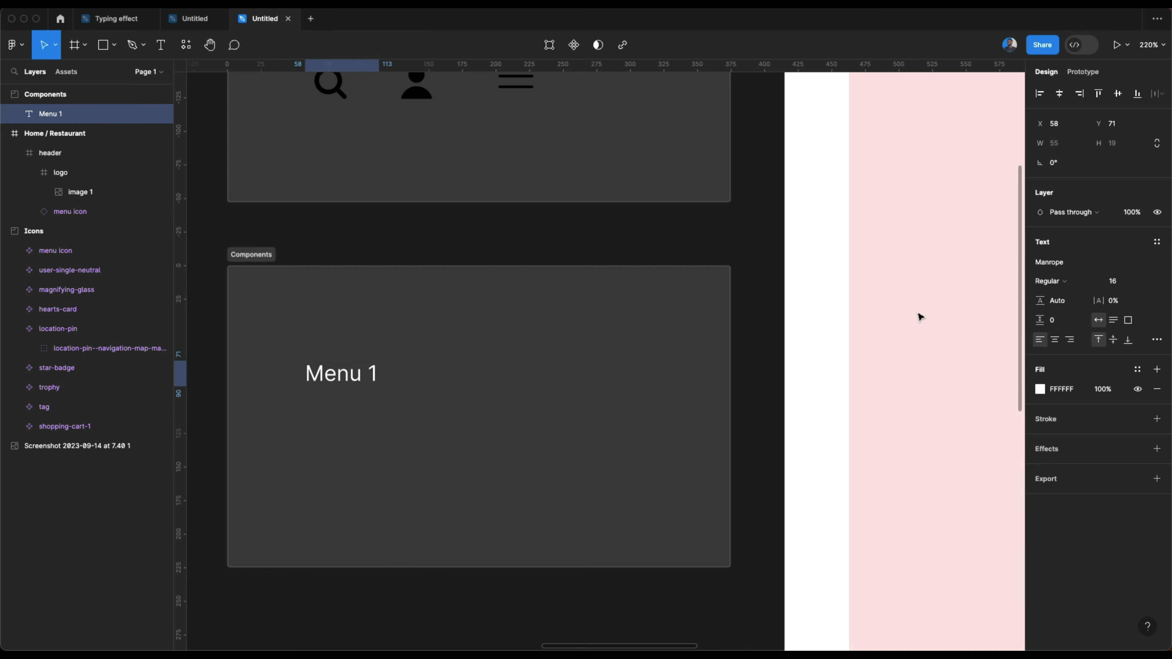
left_click(1048, 283)
left_click(1050, 295)
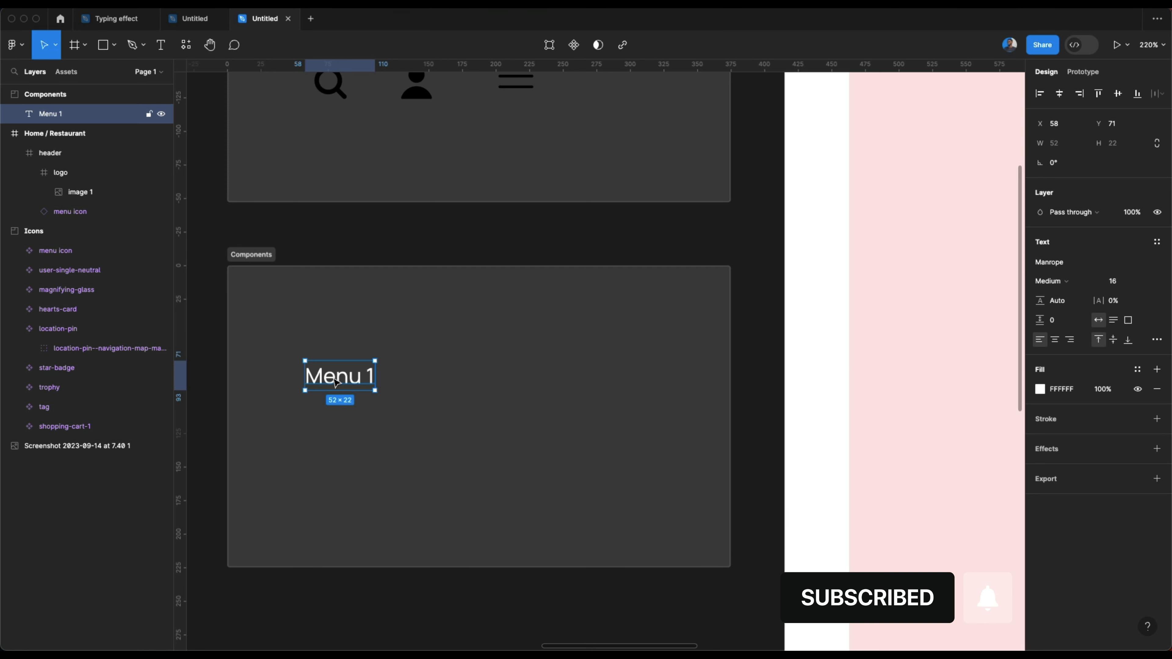
Step: Wrap the Menu 1 text in an auto layout frame and set its vertical and horizontal padding to 4
key("shift+a")
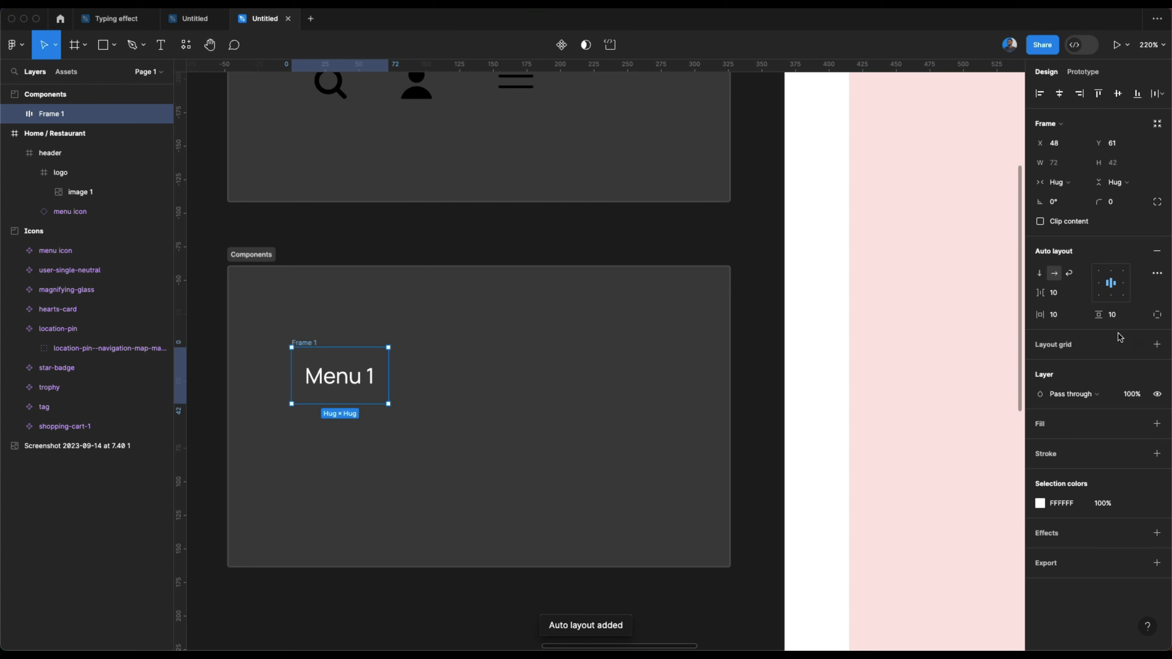
left_click(1118, 316)
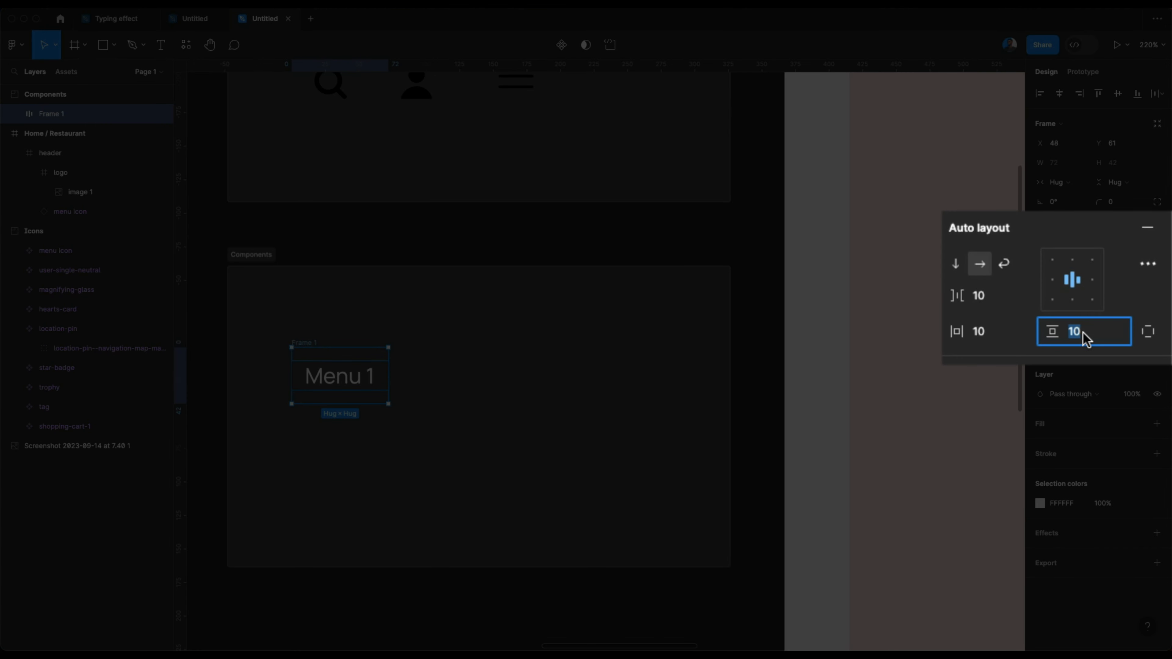
type("4")
key("Return")
left_click(1006, 332)
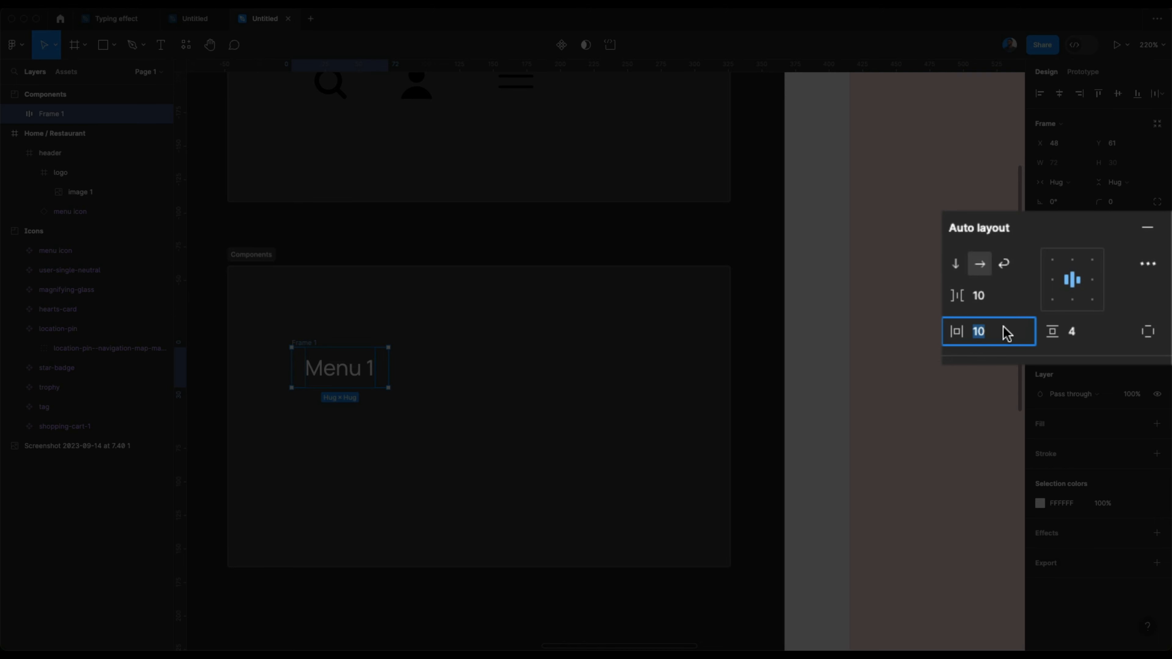
type("4")
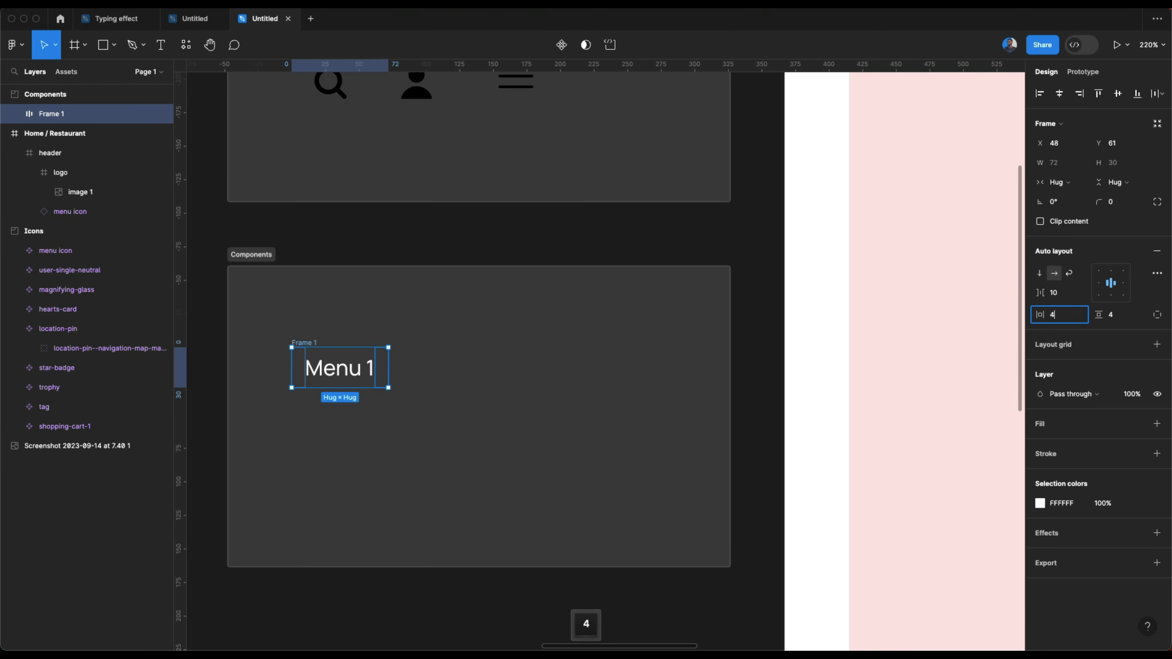
key("Return")
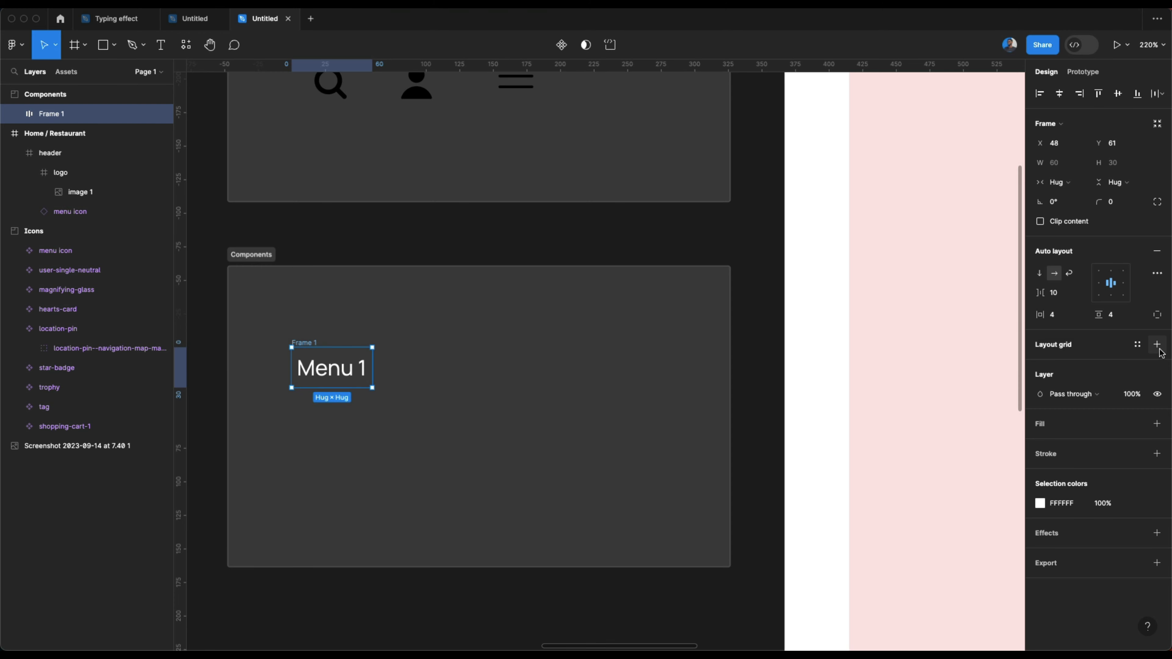
Step: Add a white FFFFFF fill to the Menu 1 frame and set its corner radius to 100
left_click(1157, 423)
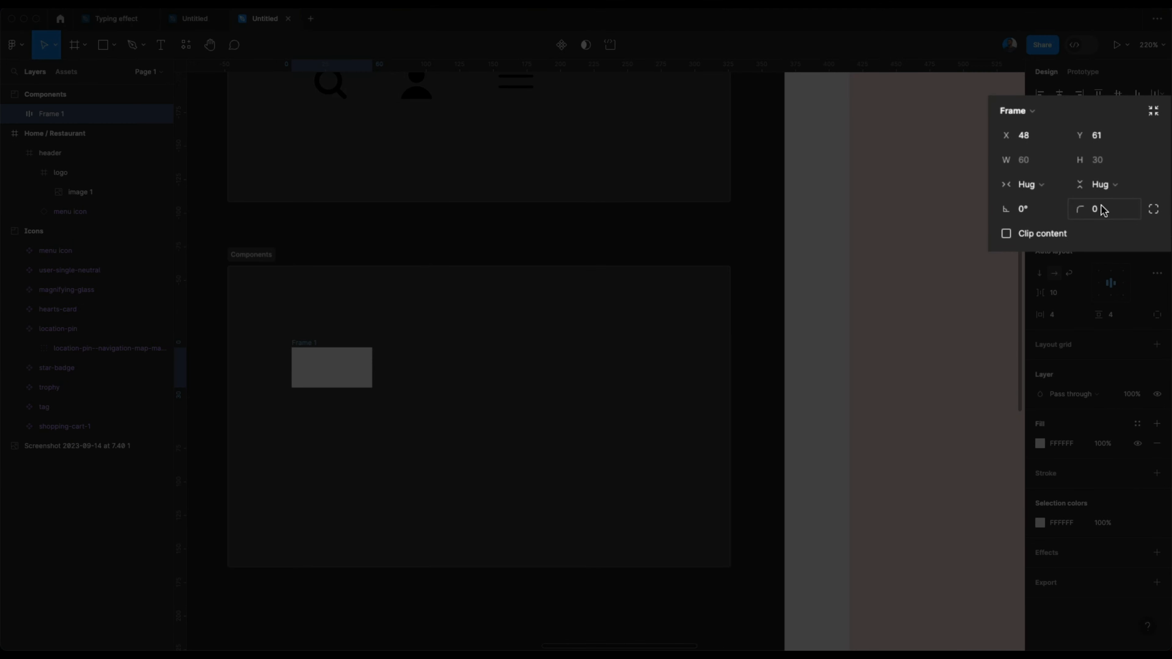
left_click(1116, 202)
type("100")
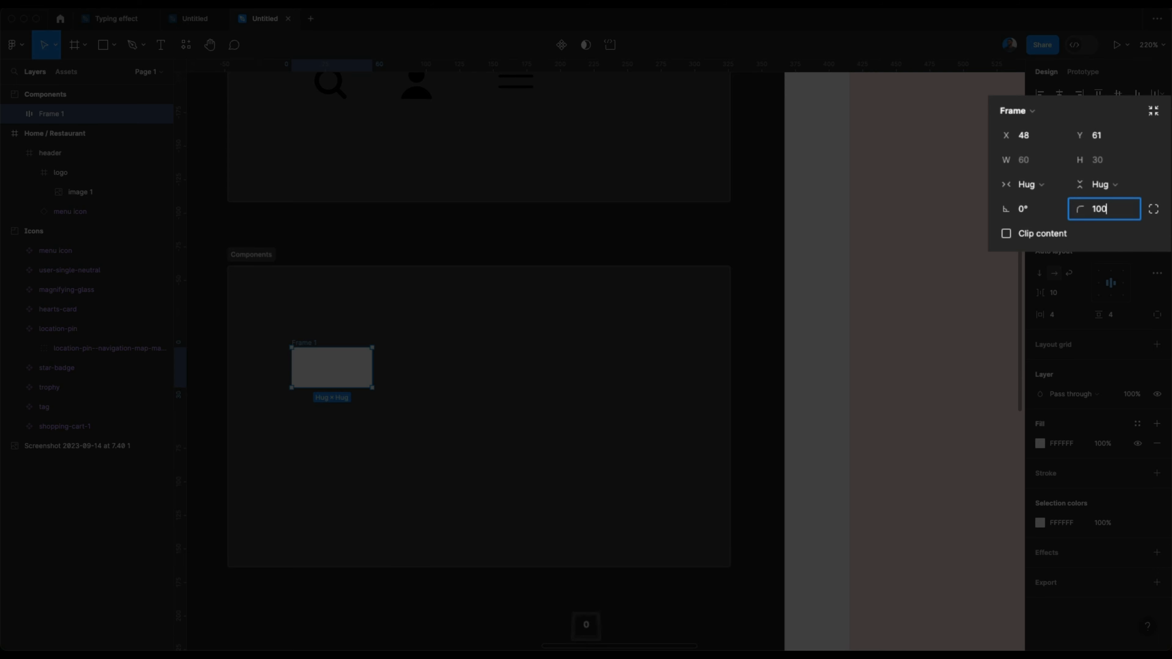
key("Return")
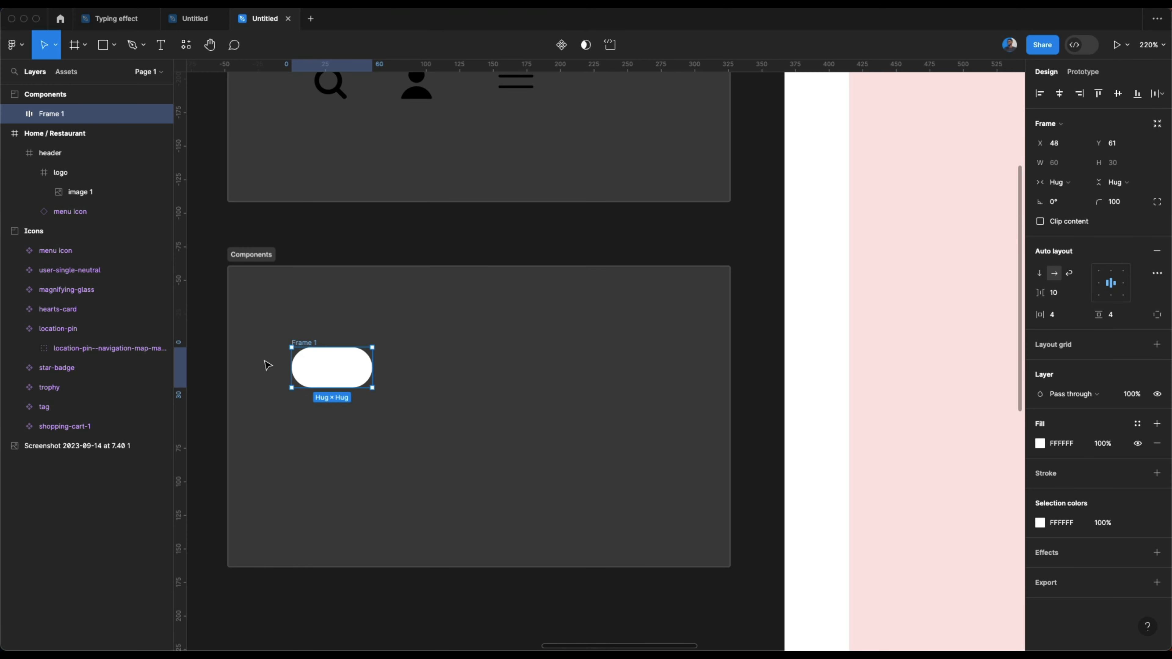
Step: Set the fill color of the Menu 1 text to 101010
left_click(330, 372)
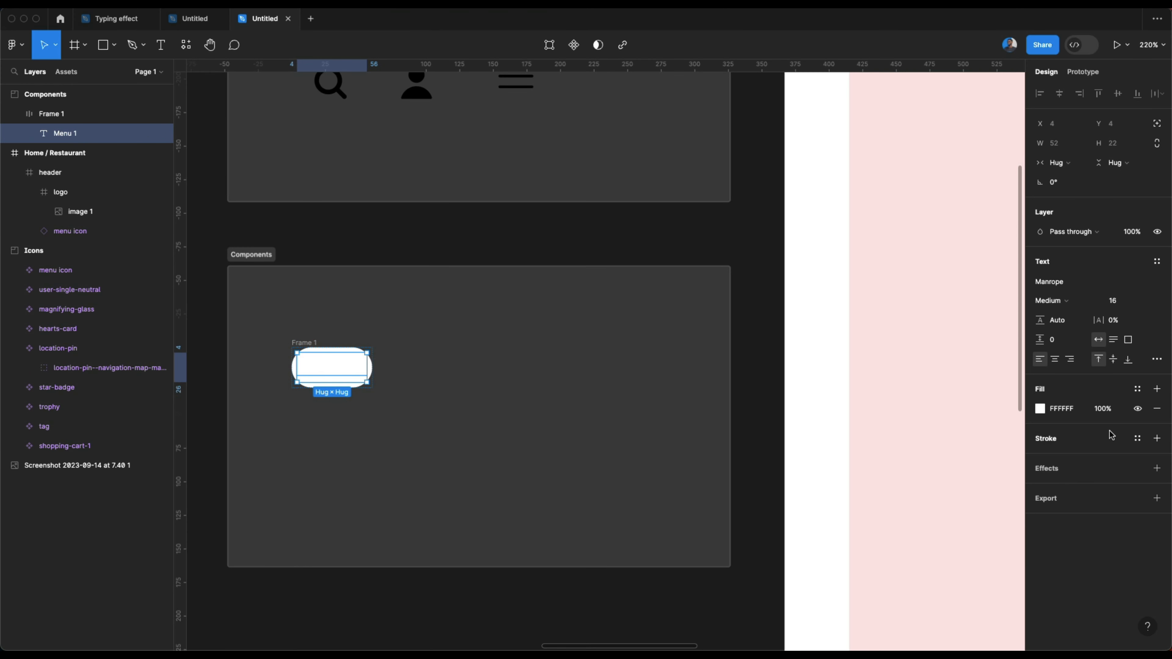
left_click(1138, 389)
left_click(898, 499)
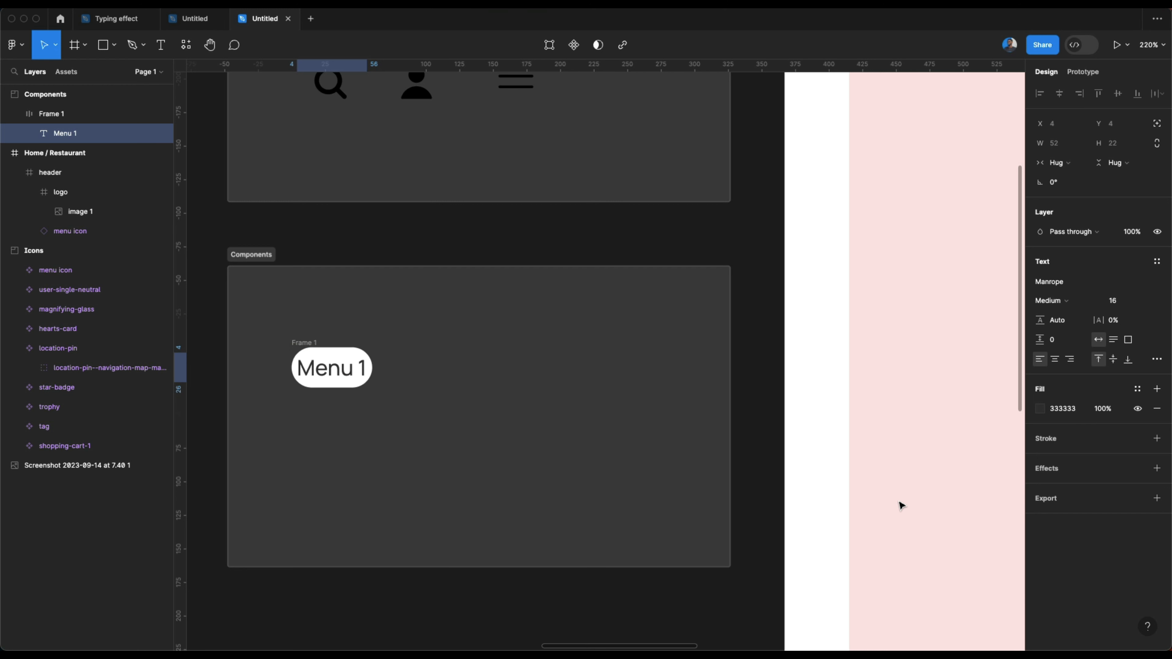
left_click(1139, 392)
left_click(1062, 409)
type("101010")
key("Return")
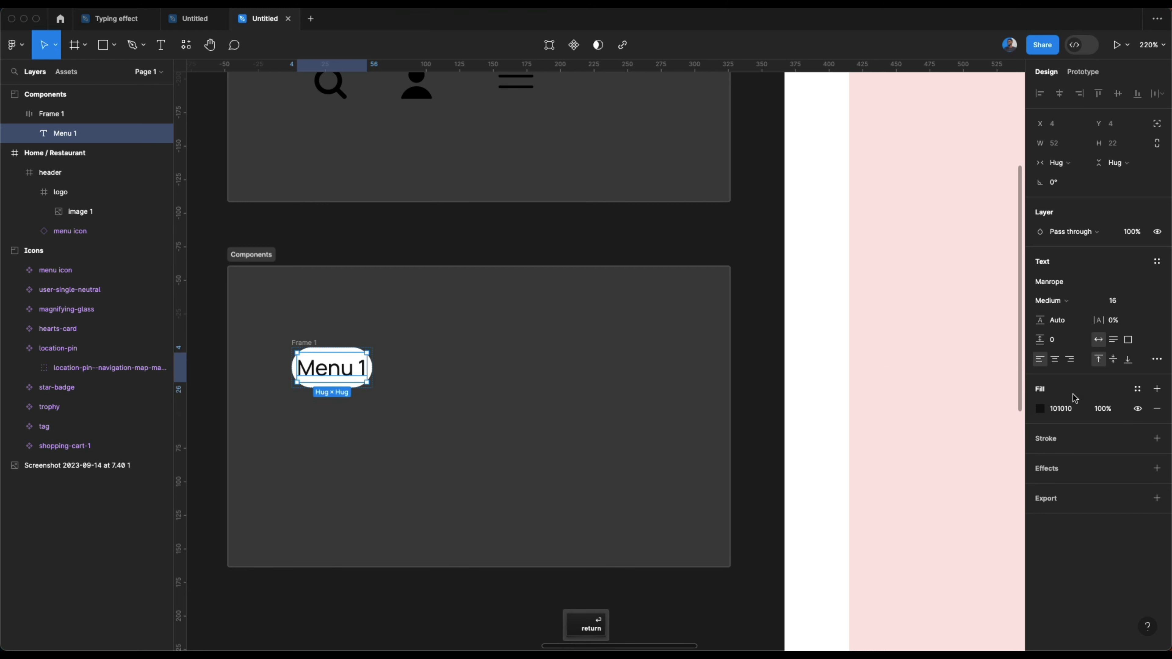
Step: Create a color style named "text color" from the Menu 1 text's fill
left_click(1137, 388)
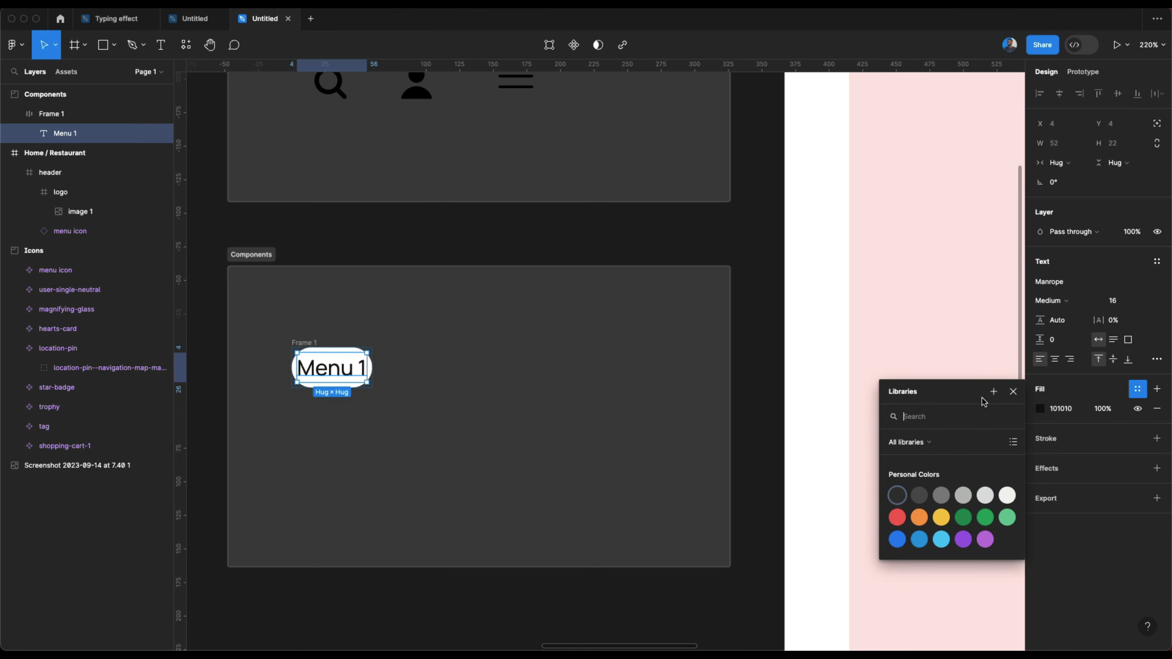
left_click(994, 391)
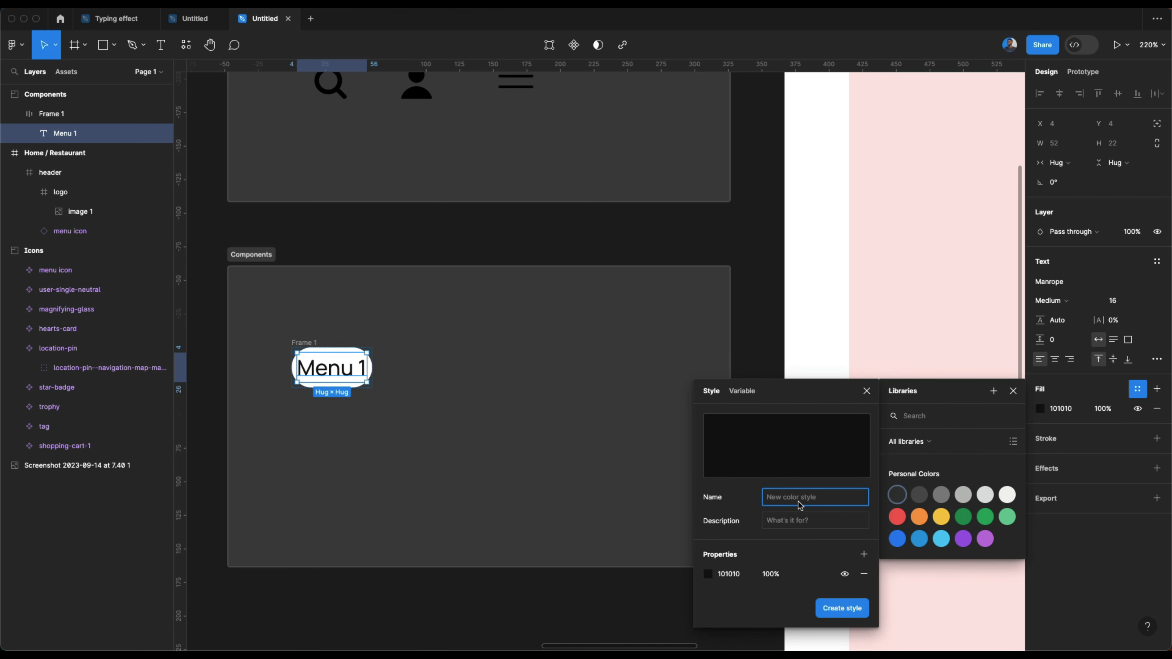
type("black")
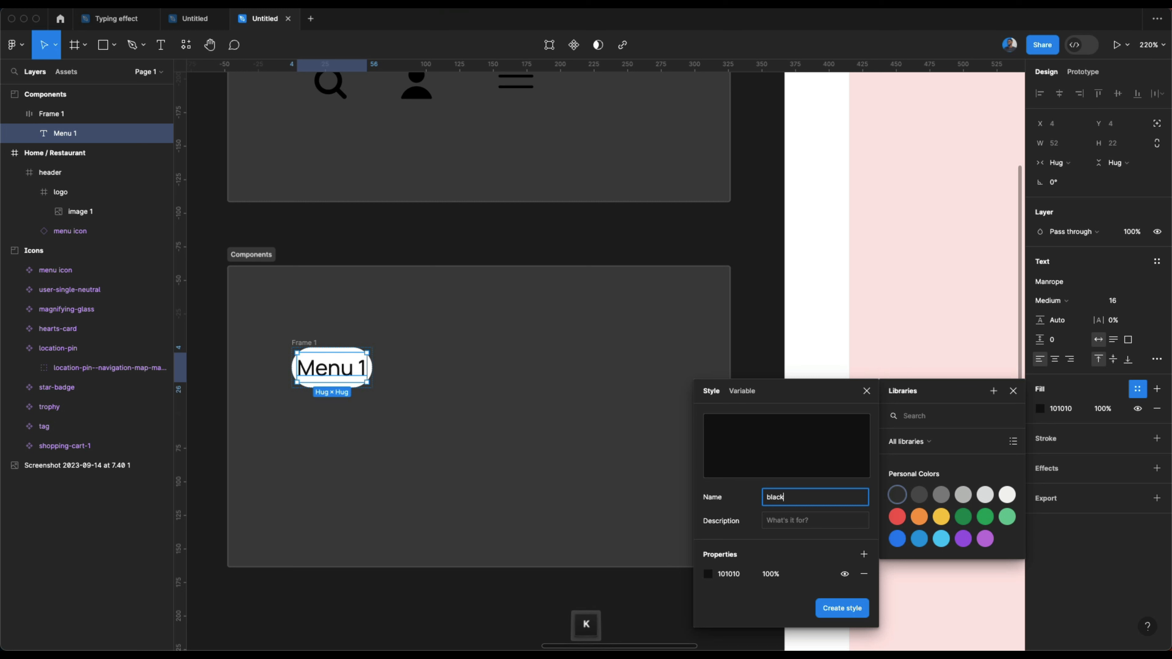
key("super+a")
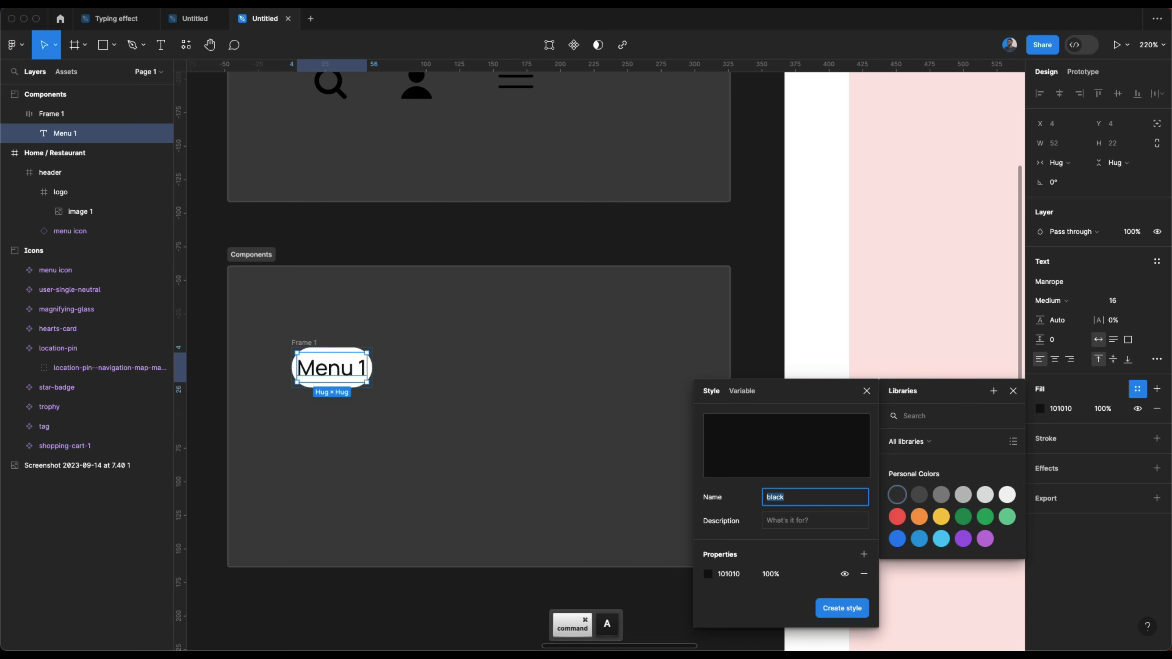
type("text ")
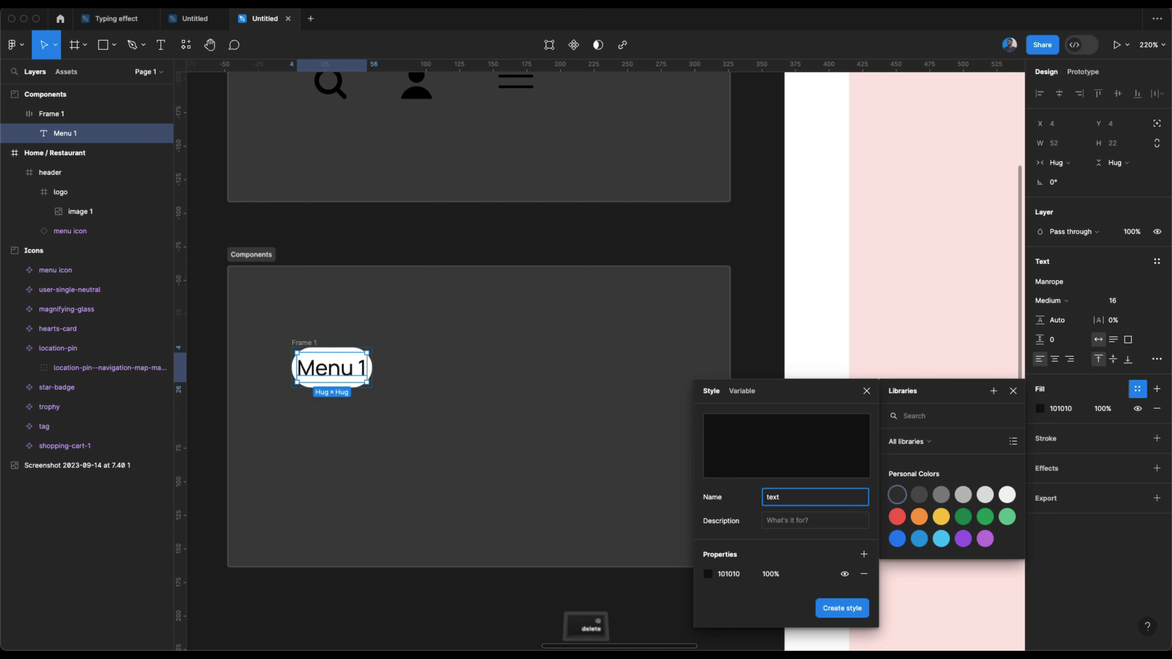
type("color")
key("Return")
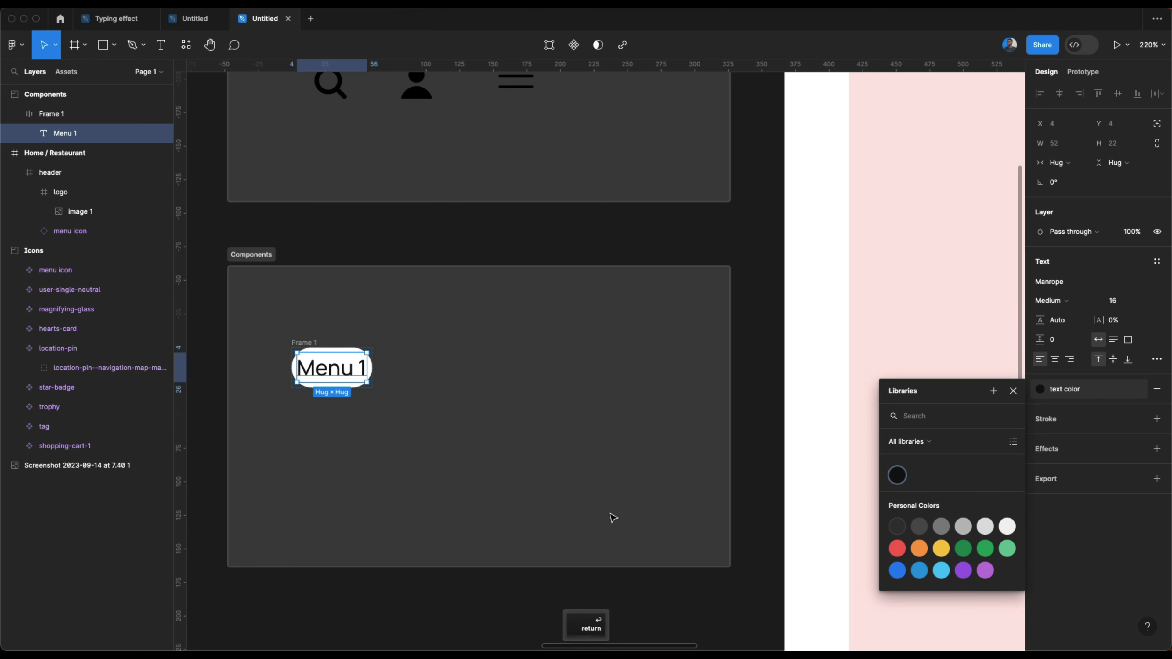
Step: Rename the Menu 1 frame as "tab" and duplicate it
double_click(304, 343)
type("tab")
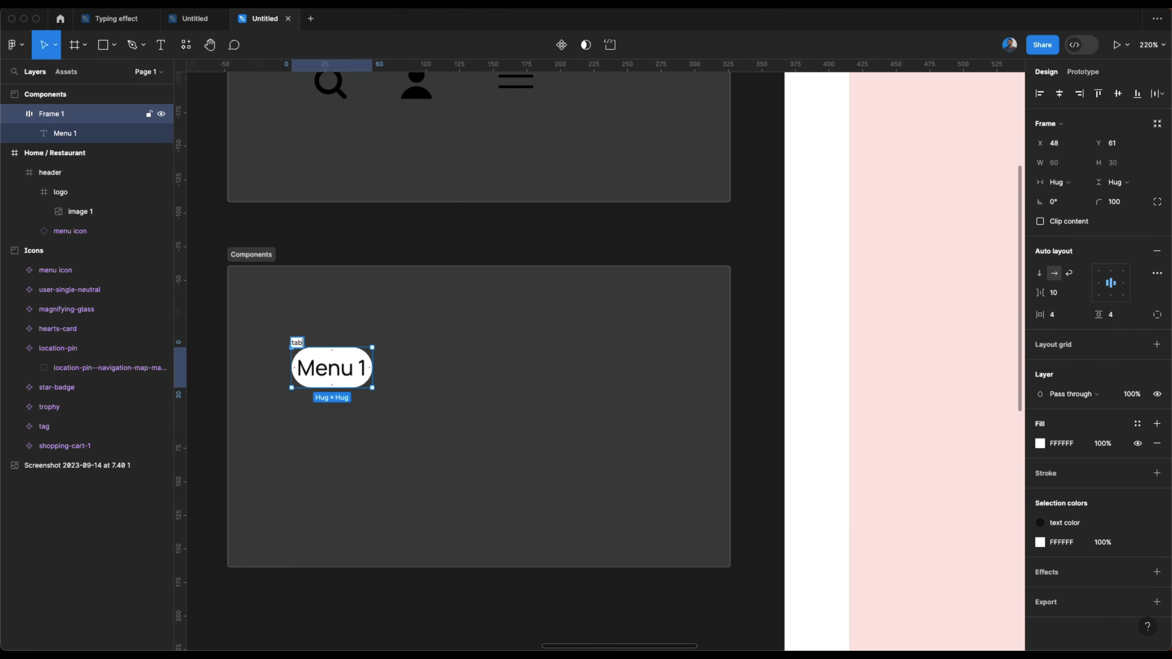
key("Return")
key("super+d")
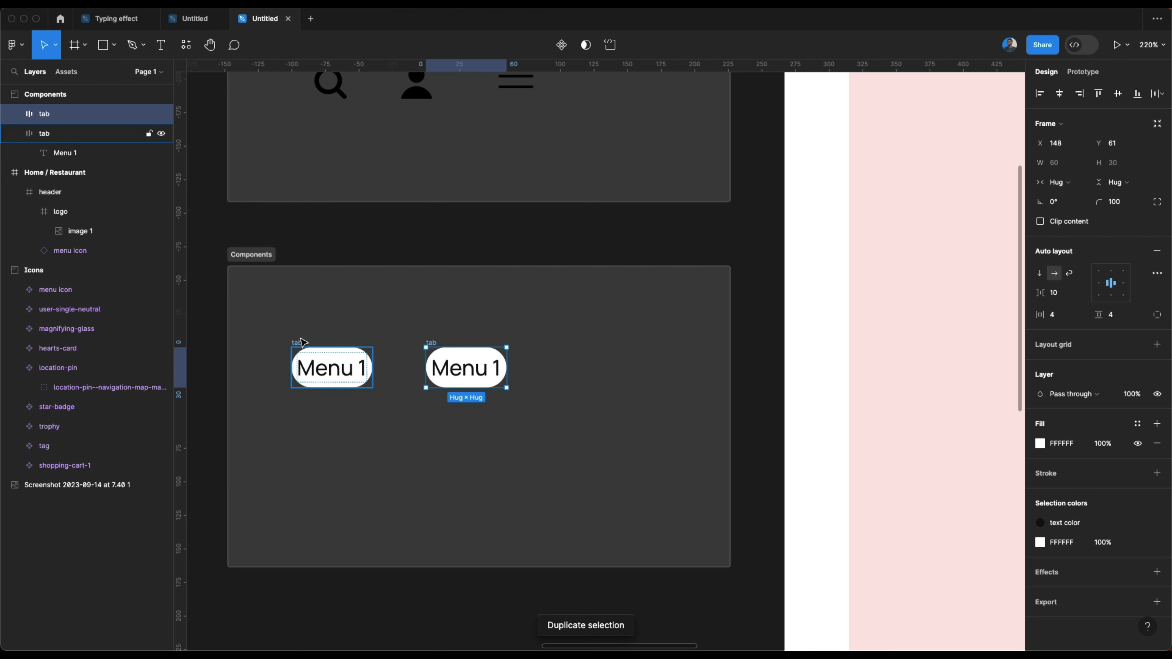
Step: Rename the two frames as "tab 1" and "tab 2", and change the text in tab 2 to "Menu 2"
left_click(301, 341)
key("Return")
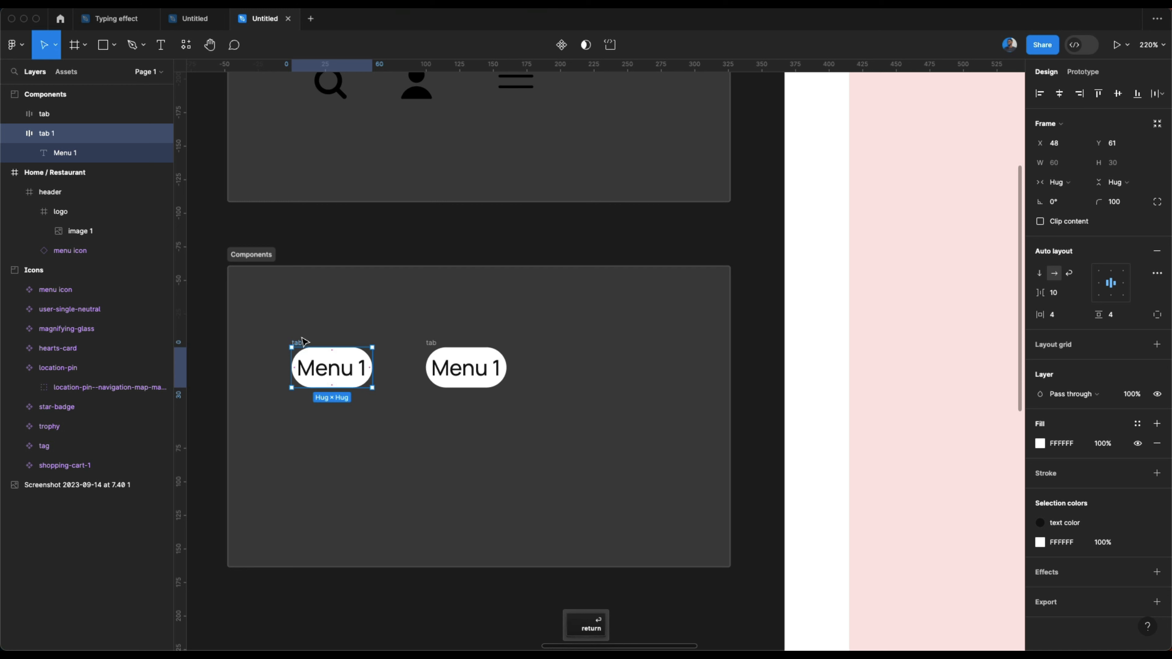
left_click(431, 343)
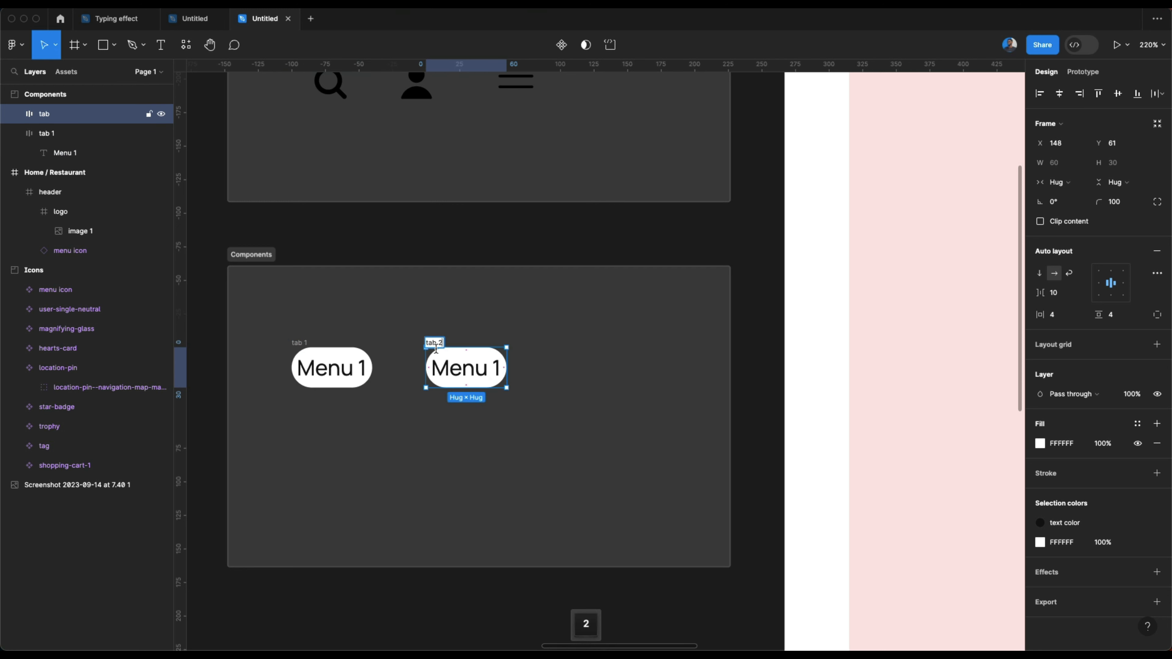
double_click(466, 372)
key("Right")
key("BackSpace")
type("2")
left_click(492, 444)
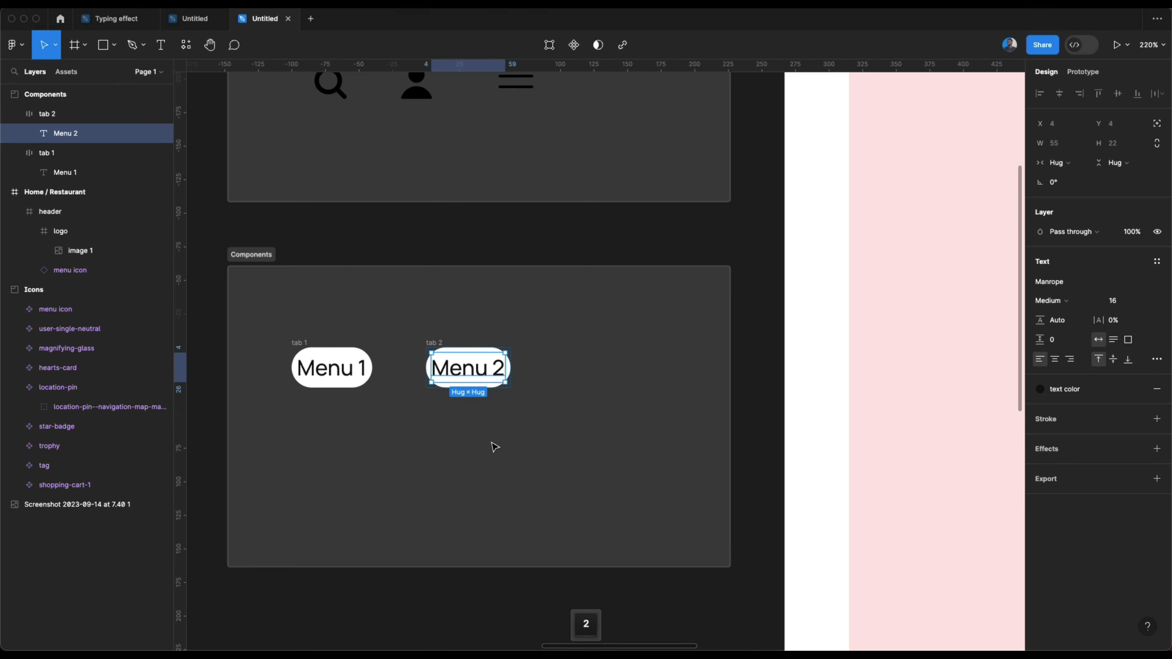
Step: Duplicate tab 2 and change the copy's text to "Menu 3"
left_click(434, 342)
key("super+d")
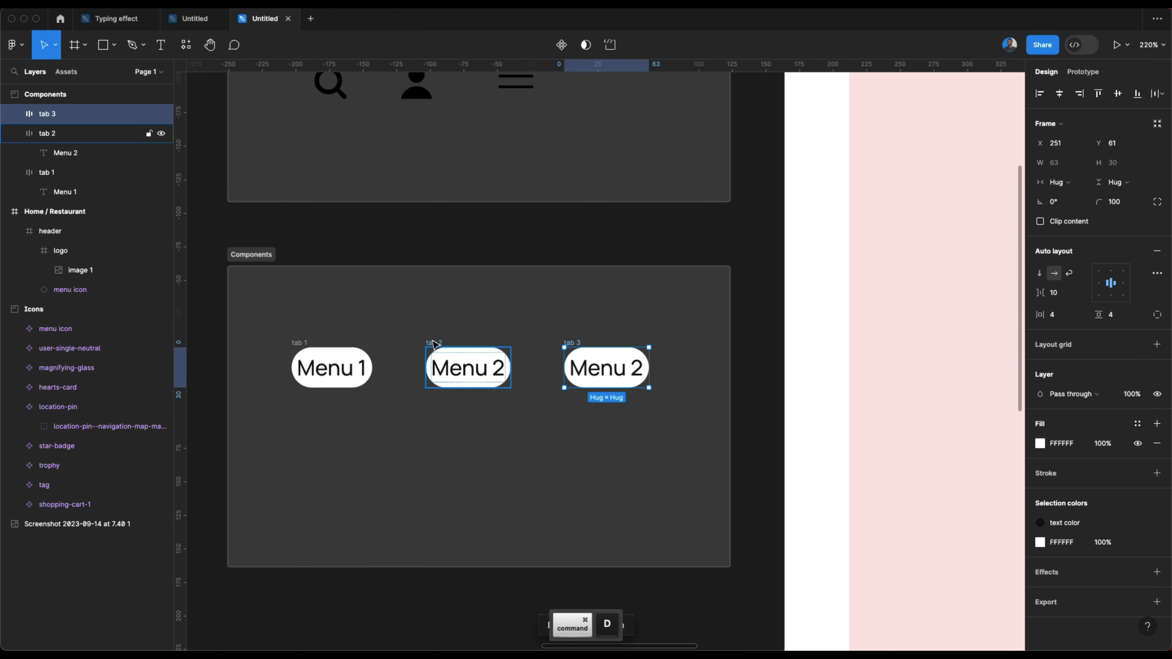
double_click(618, 379)
double_click(617, 379)
key("Right")
key("BackSpace")
type("3")
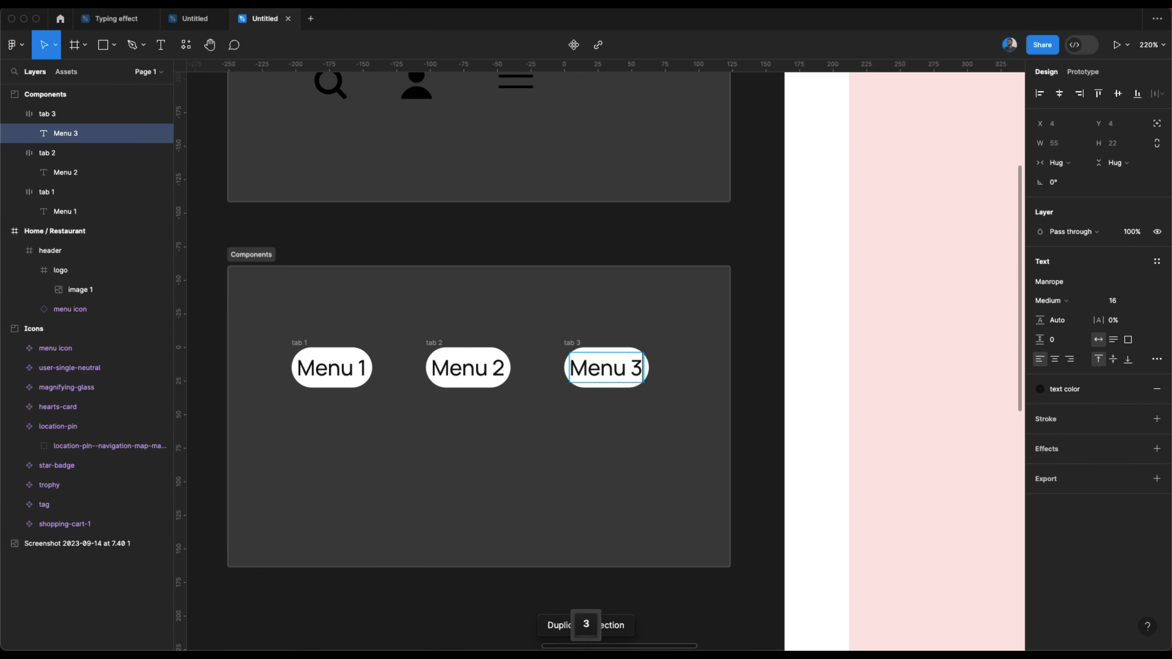
key("Escape")
left_click(601, 455)
Step: Wrap tab 1, tab 2 and tab 3 in a horizontal auto layout frame with a gap of 4
left_click(300, 343)
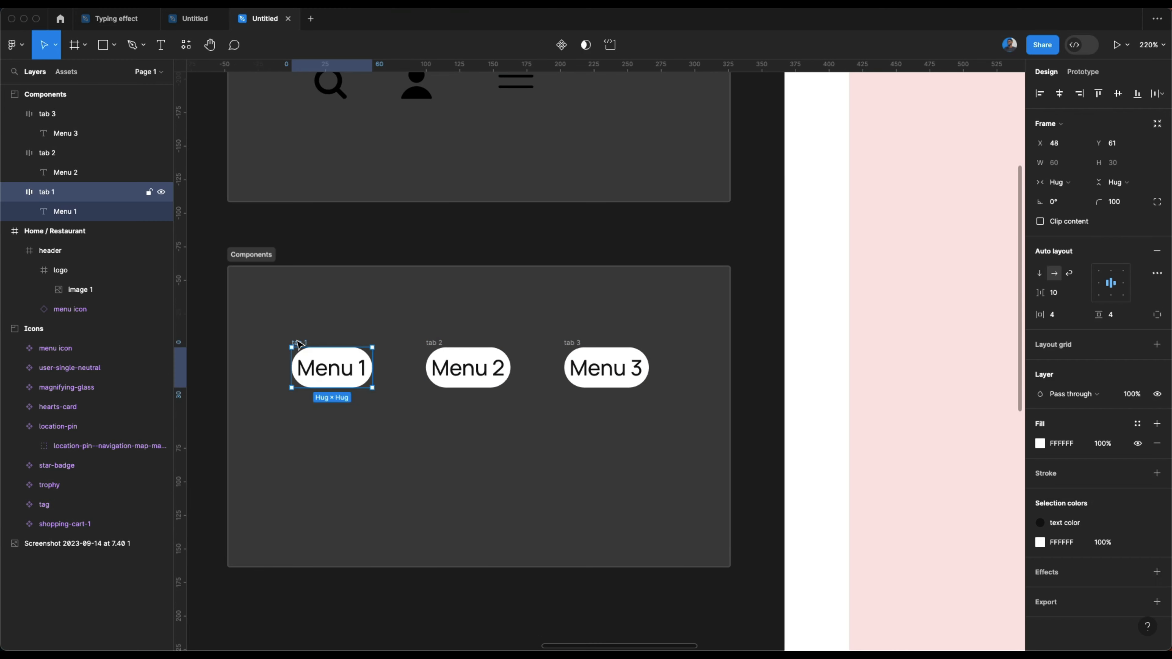
left_click(438, 345, "shift")
left_click(573, 344, "shift")
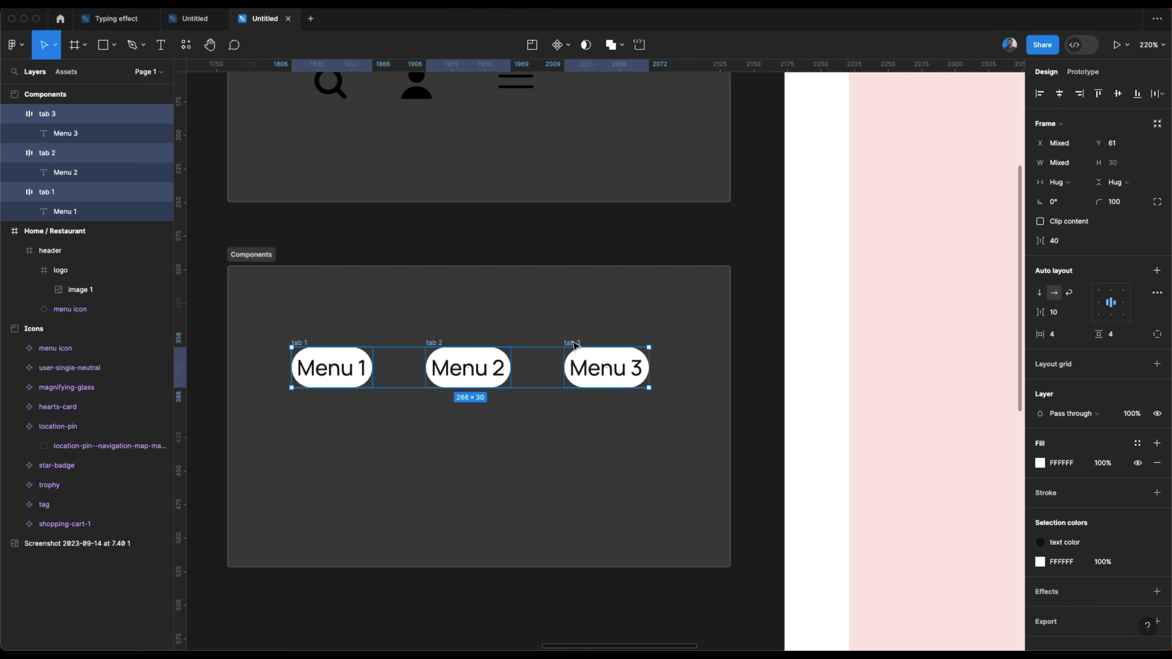
key("shift+a")
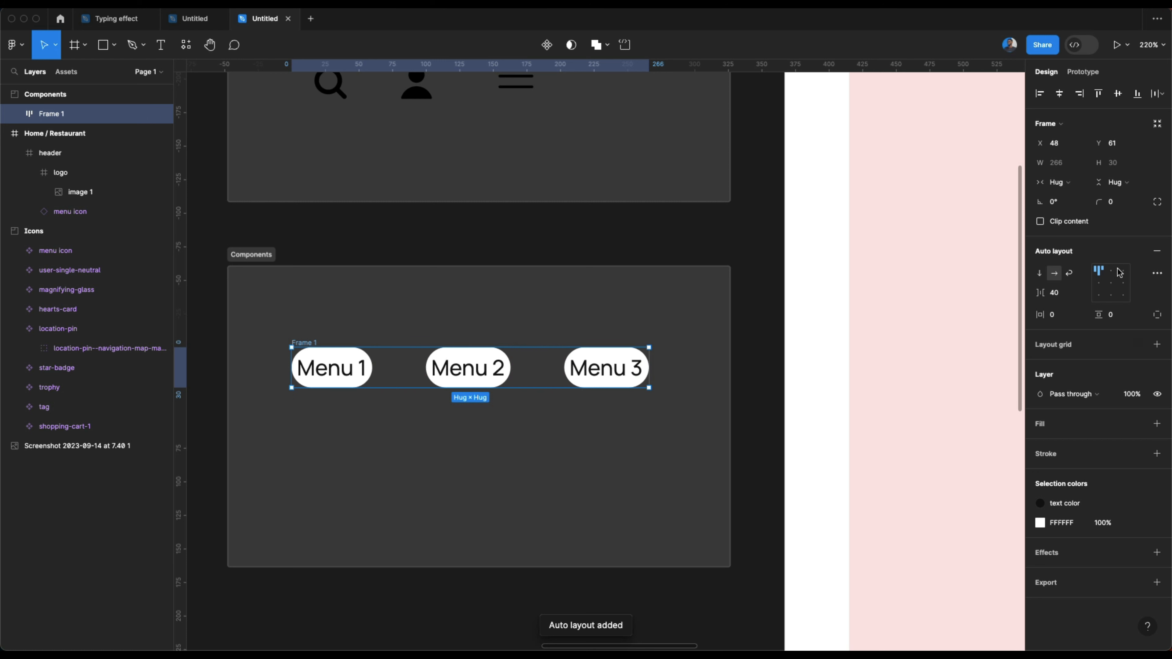
left_click(1064, 294)
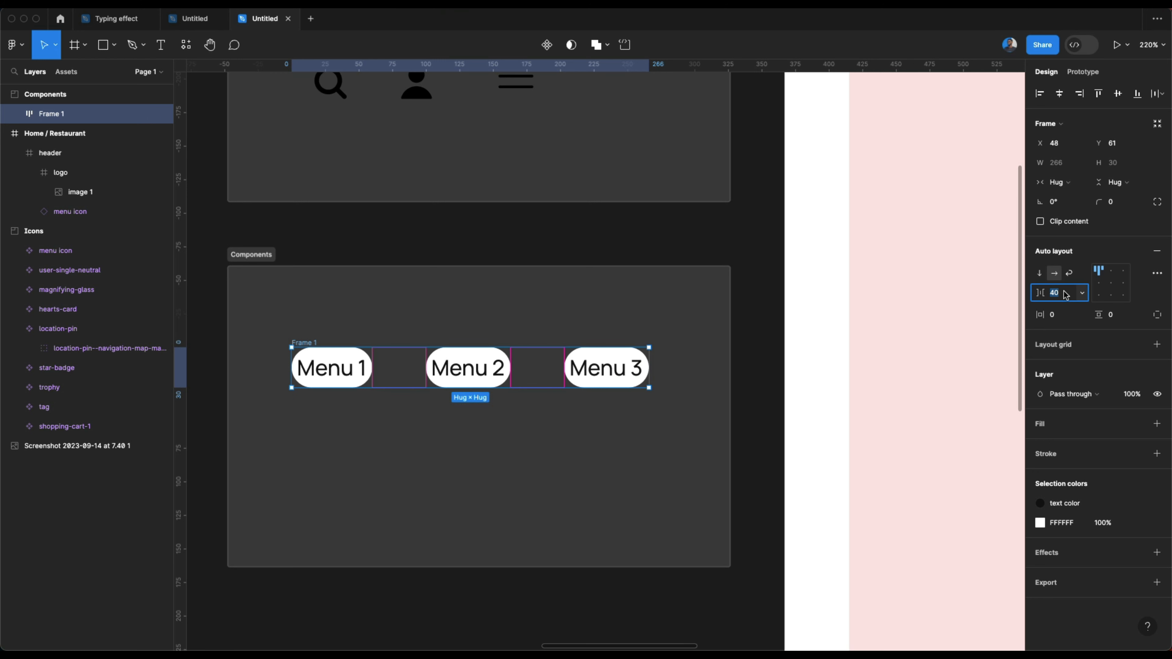
type("4")
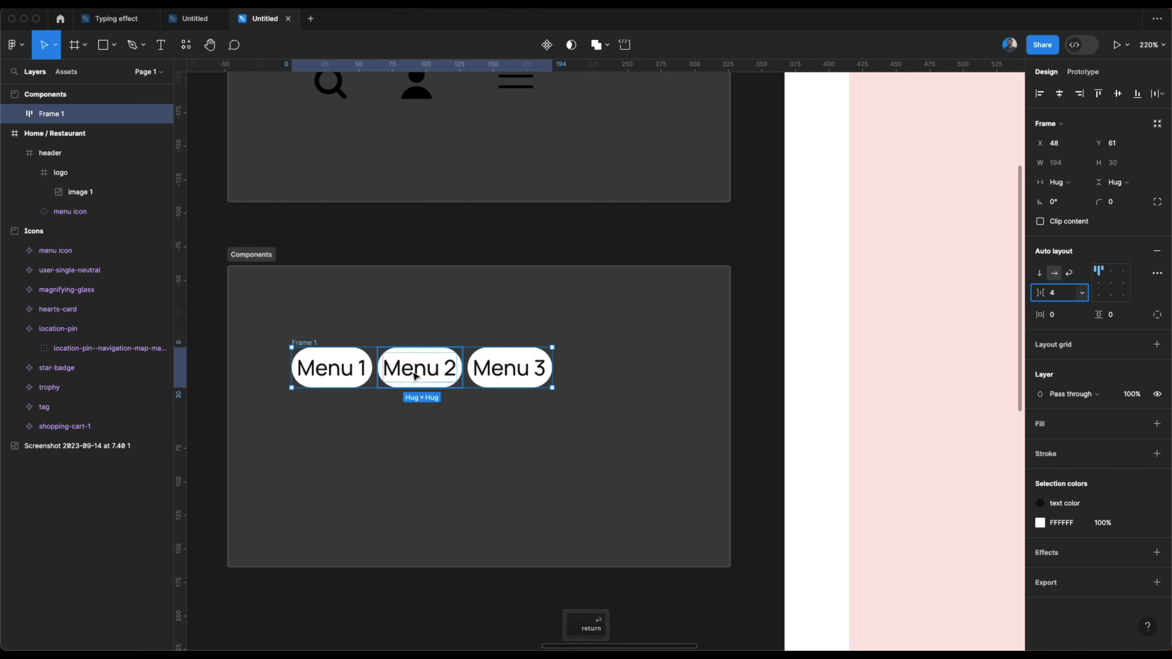
Step: Set the vertical and horizontal padding of the frame around the three tabs to 4
left_click(1125, 316)
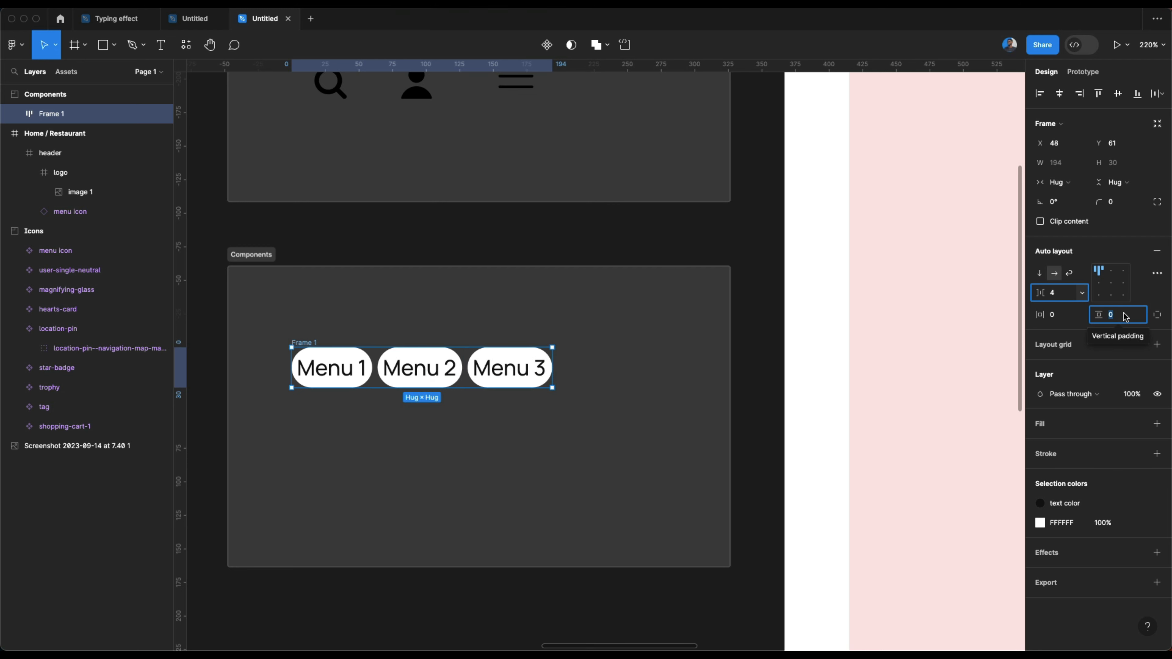
type("4")
key("Return")
left_click(1065, 314)
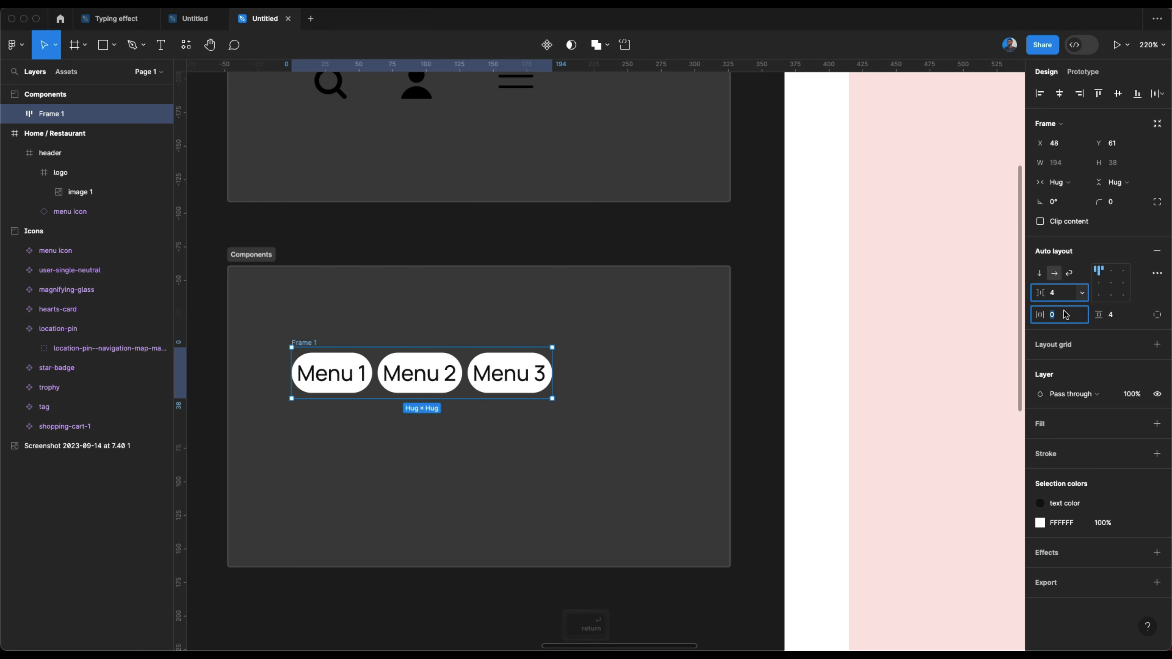
type("4")
key("Return")
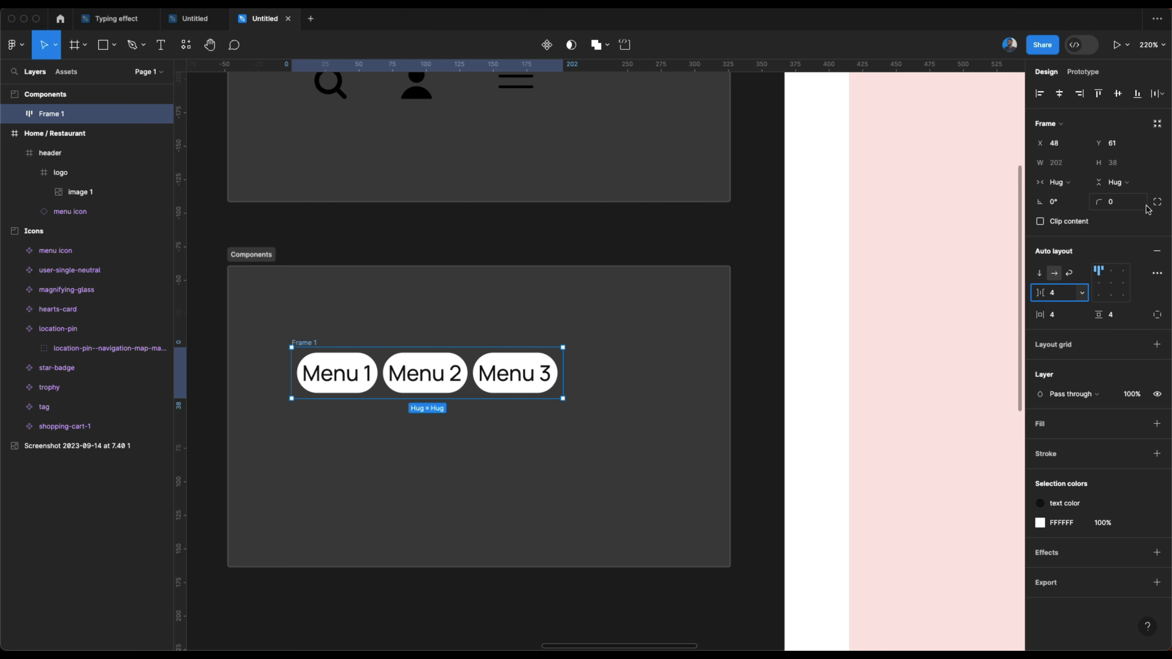
Step: Add a fill to the frame around the tabs using the Gray 5 color style
left_click(1157, 424)
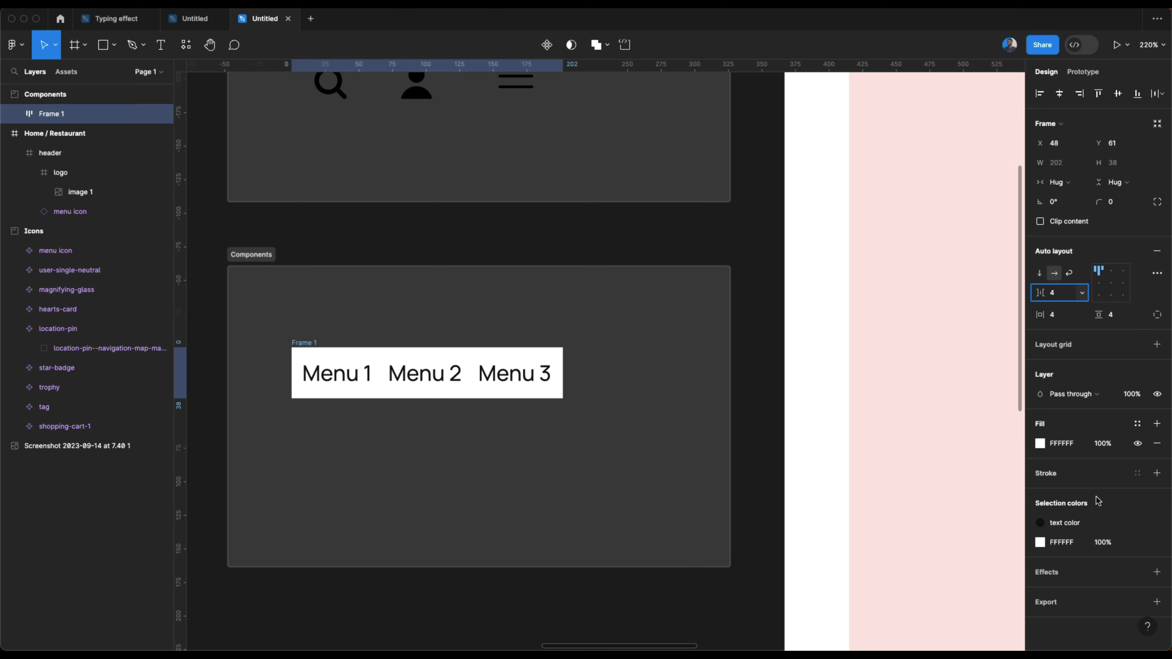
left_click(1137, 424)
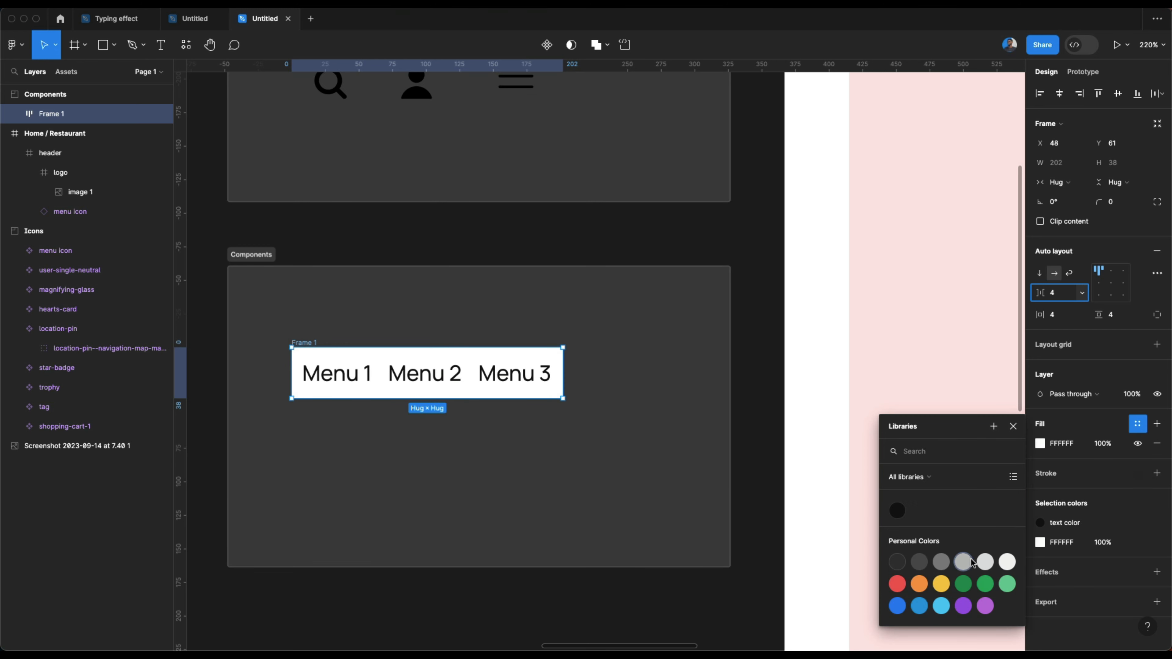
left_click(986, 563)
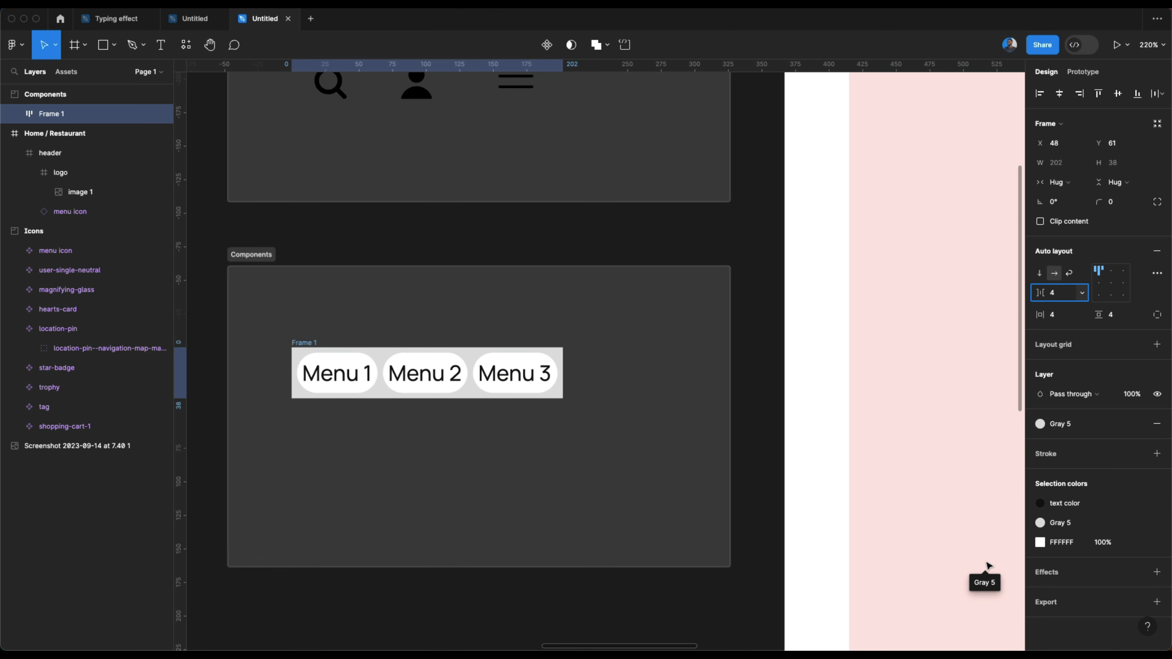
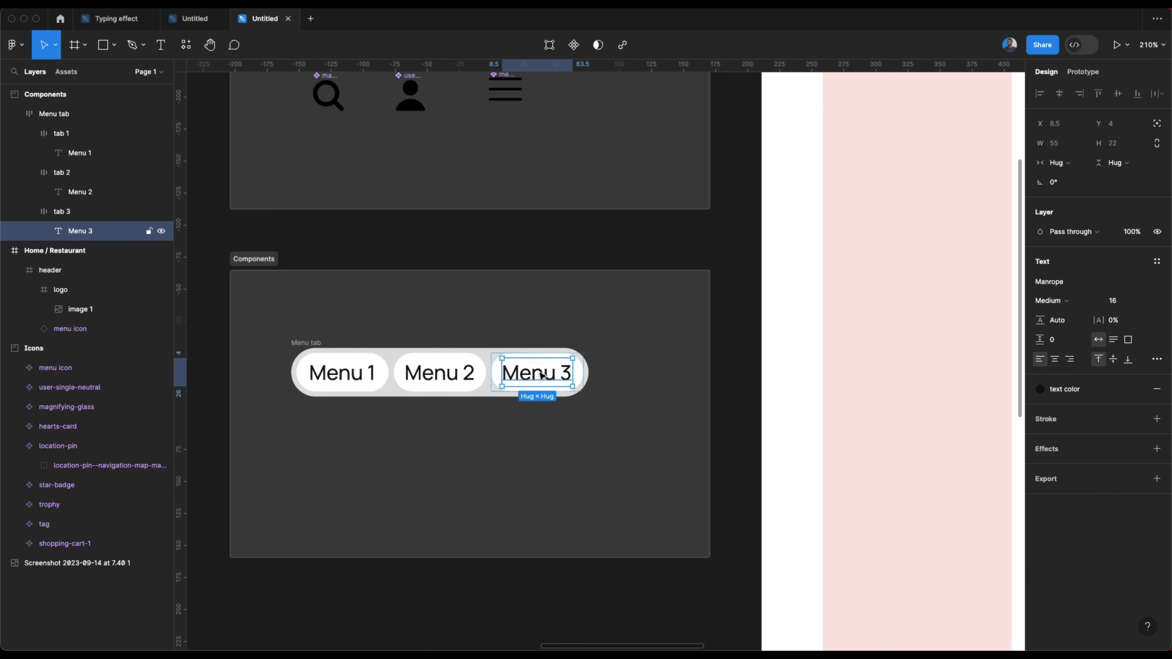
Step: Hide the white fill of tab 2 and tab 3 in the Menu tab frame
left_click(328, 377)
scroll(328, 377, "down", 2)
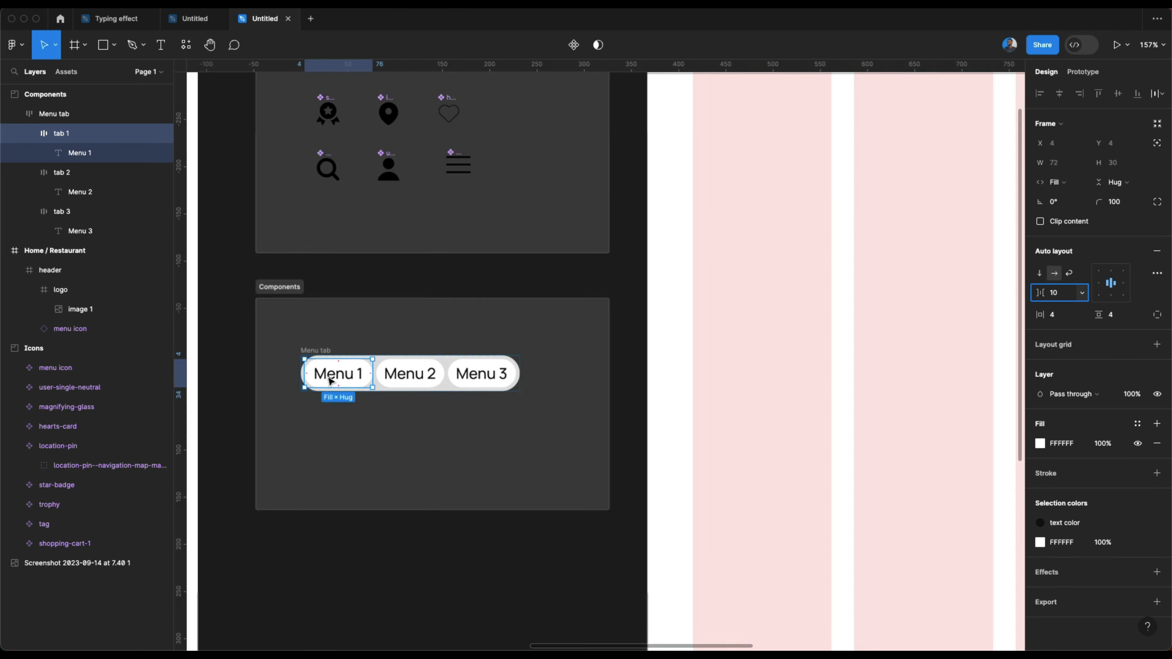
scroll(330, 378, "up", 4)
left_click(452, 349)
left_click(600, 377, "shift")
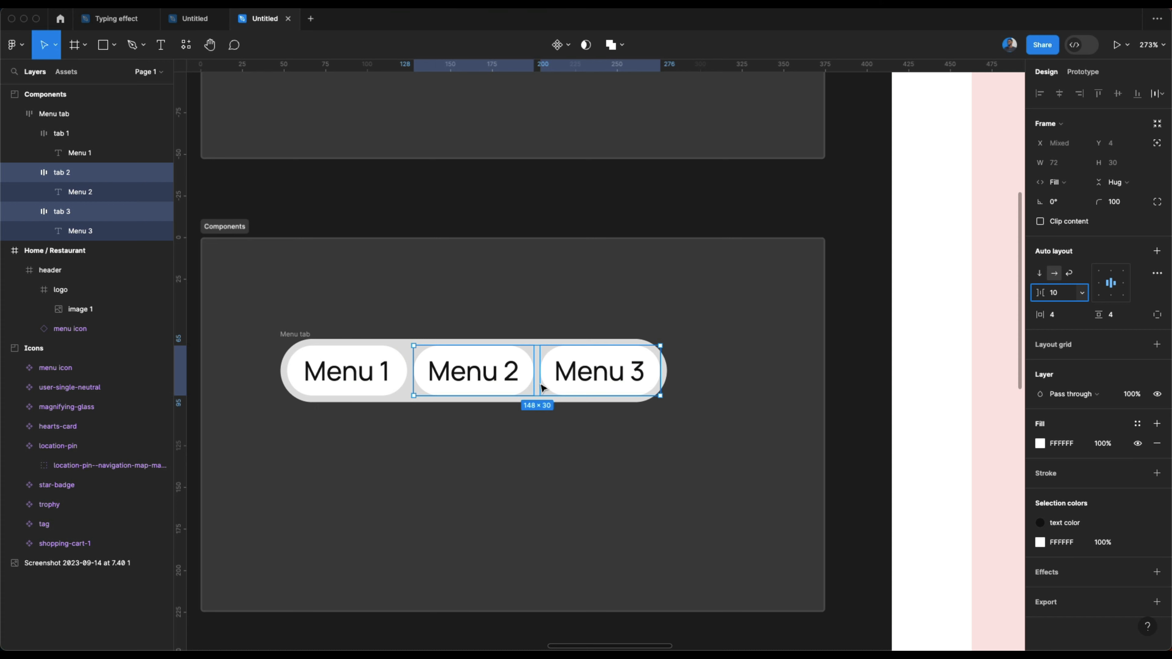
left_click(1137, 443)
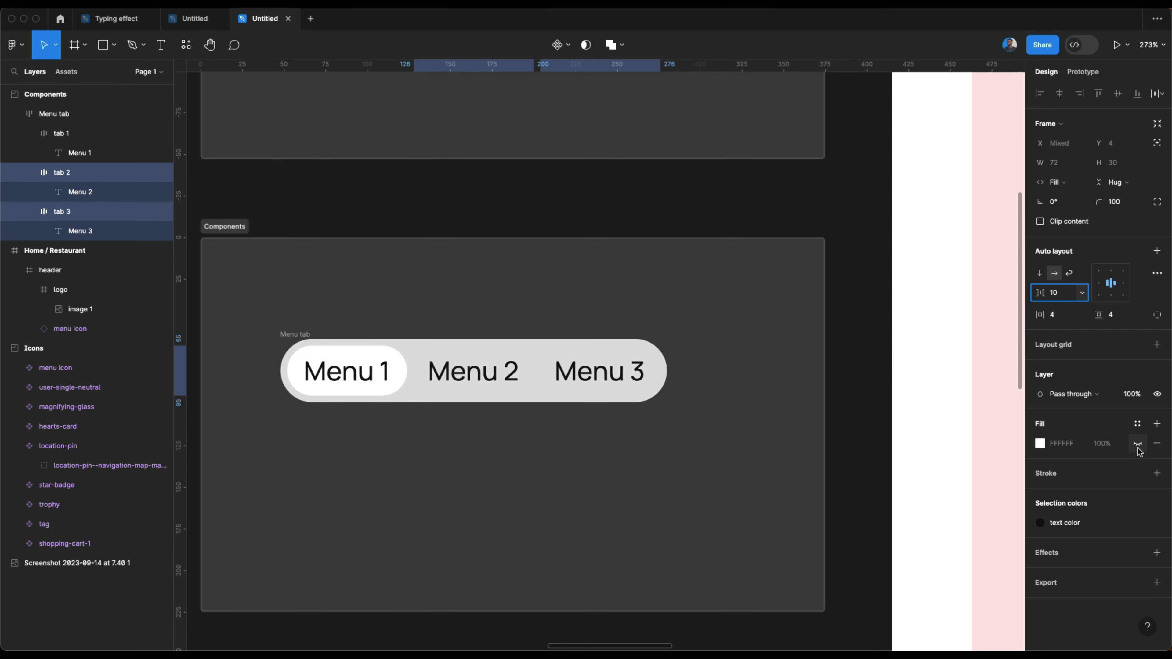
left_click(651, 495)
left_click(336, 375)
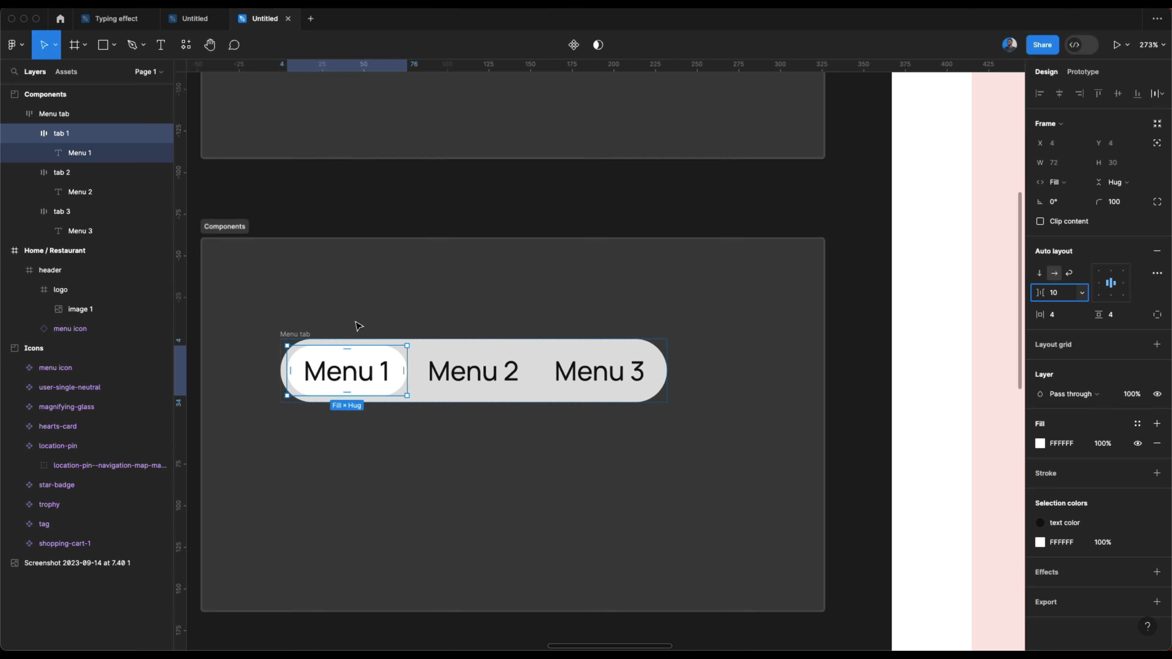
Step: Change the font weight of the Menu 1 label in tab 1 to SemiBold
double_click(356, 381)
left_click(1060, 300)
left_click(1062, 313)
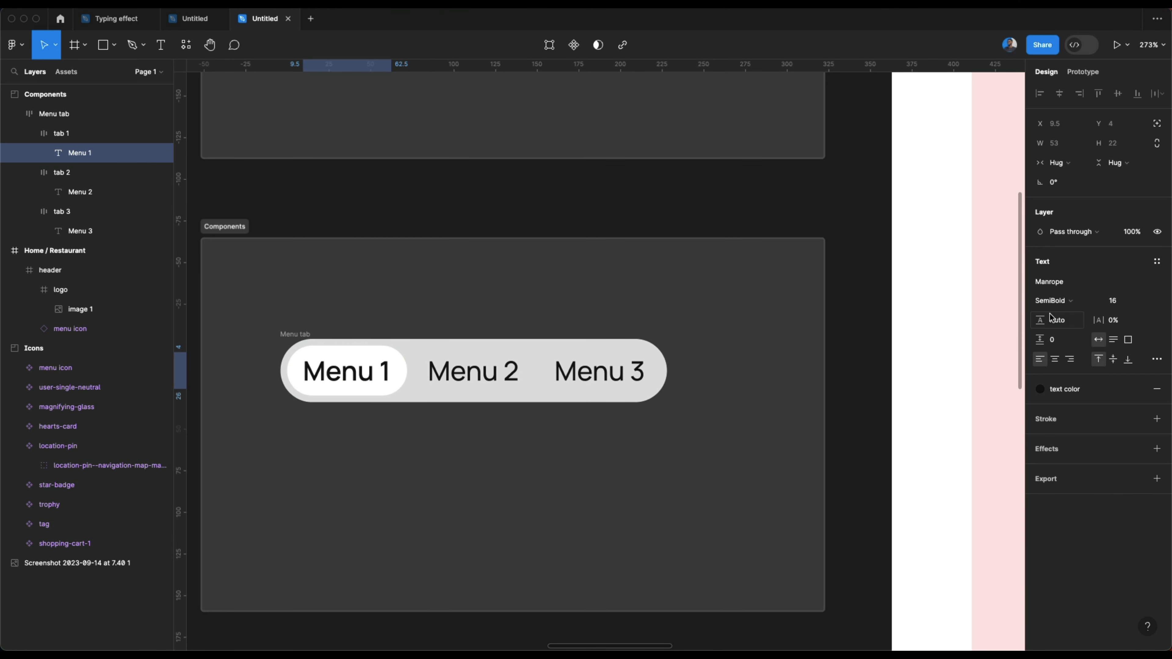
left_click(506, 376)
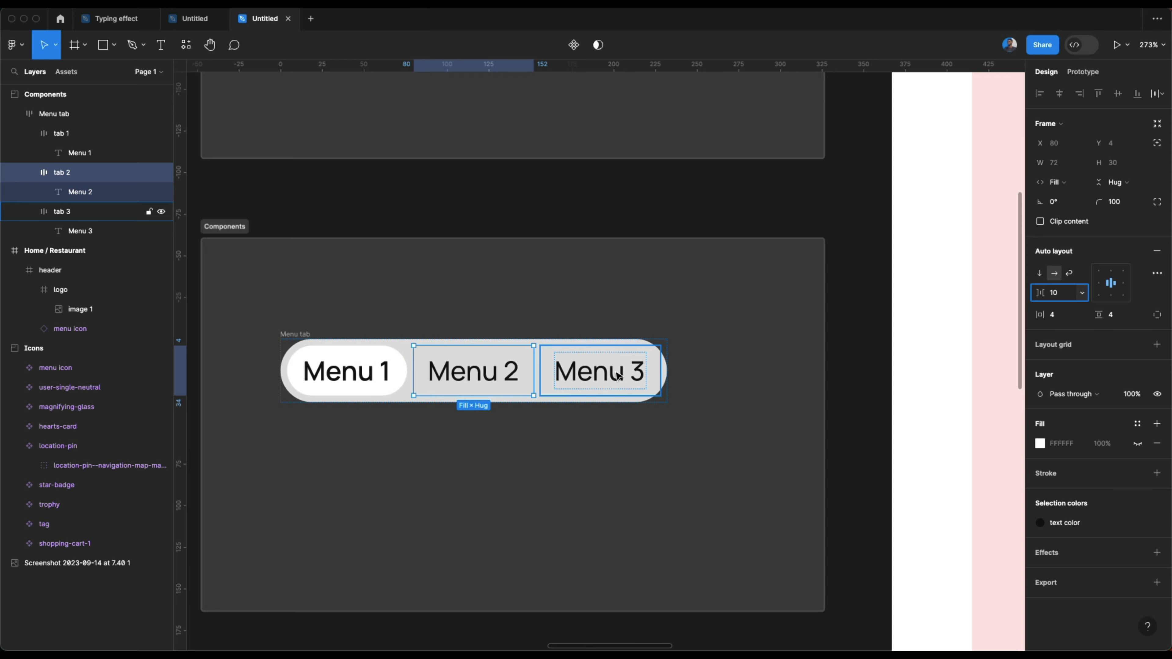
Step: Turn the Menu tab frame with its three tabs into a component
scroll(617, 376, "down", 5)
left_click(374, 458)
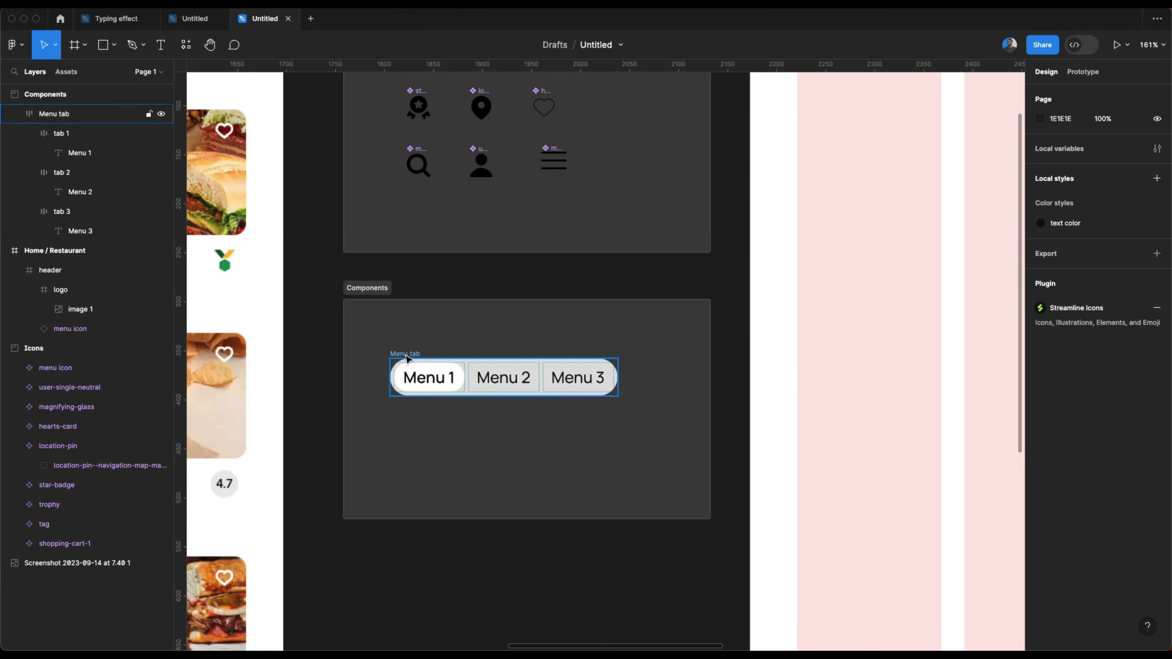
left_click(406, 353)
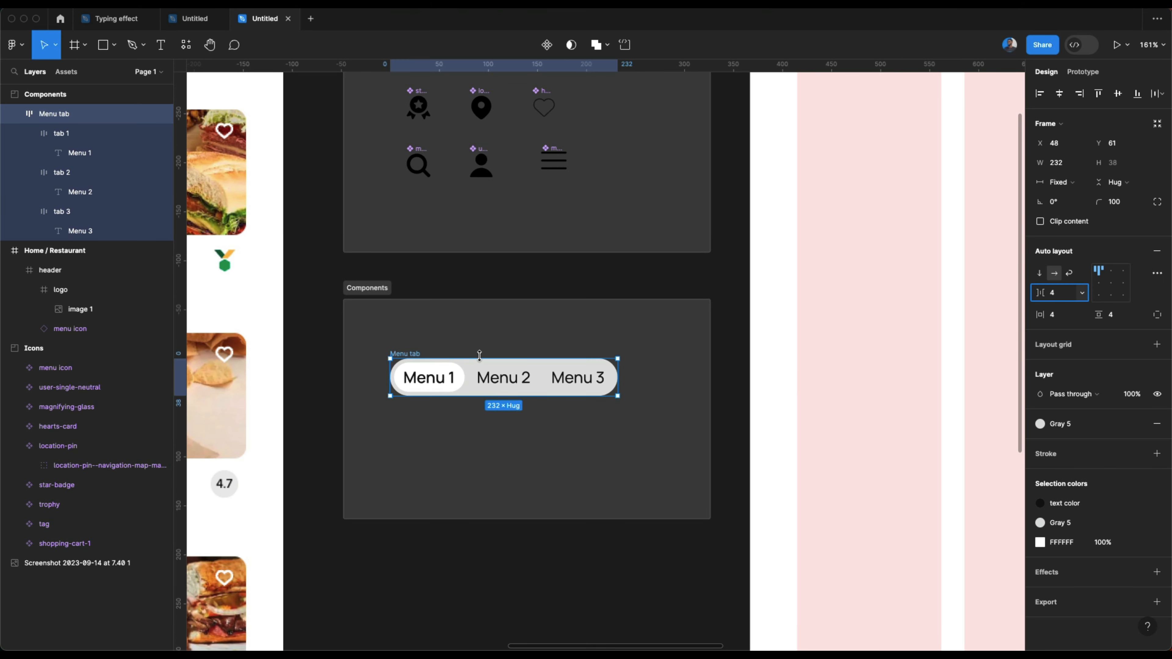
left_click(547, 44)
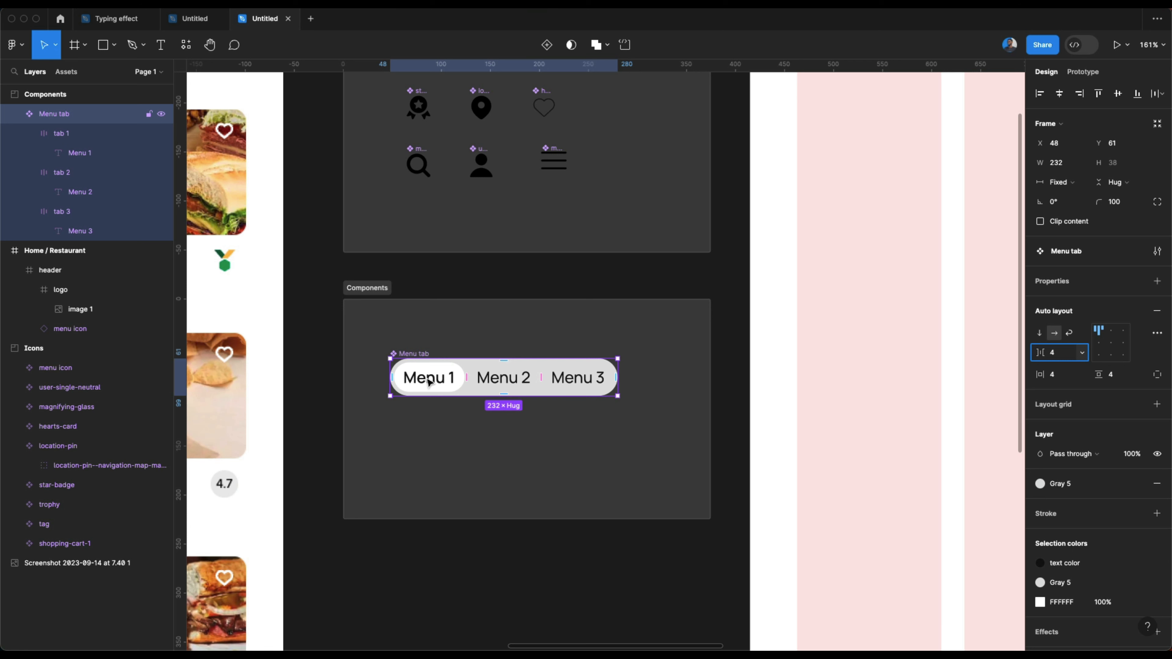
double_click(429, 381)
double_click(429, 381)
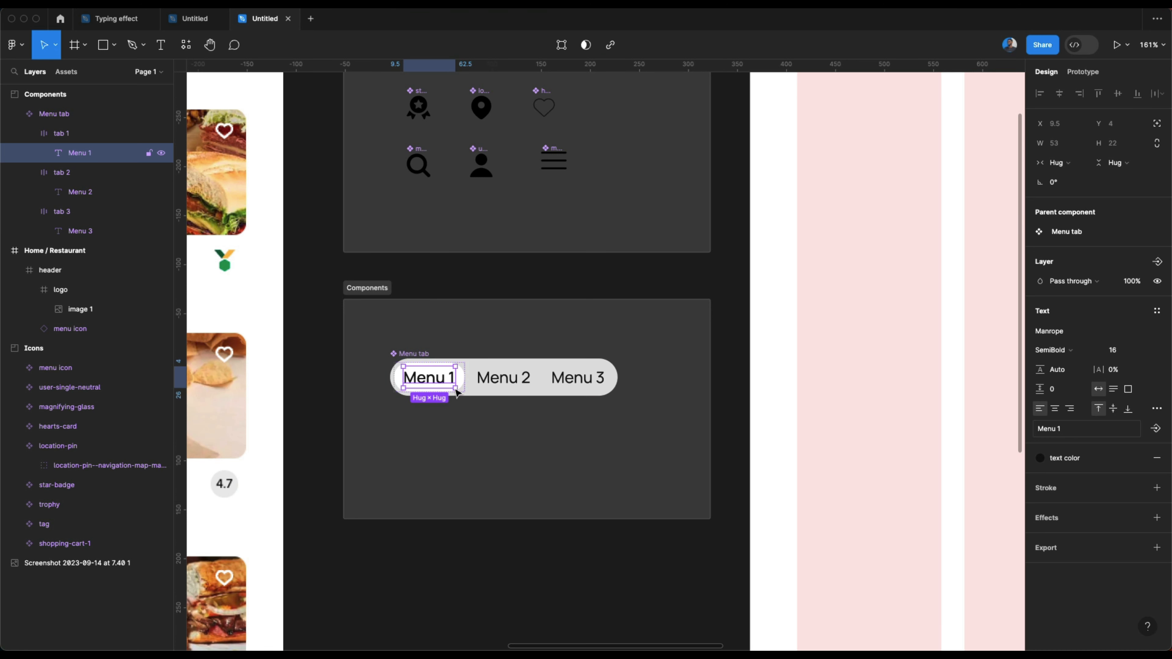
left_click(495, 379)
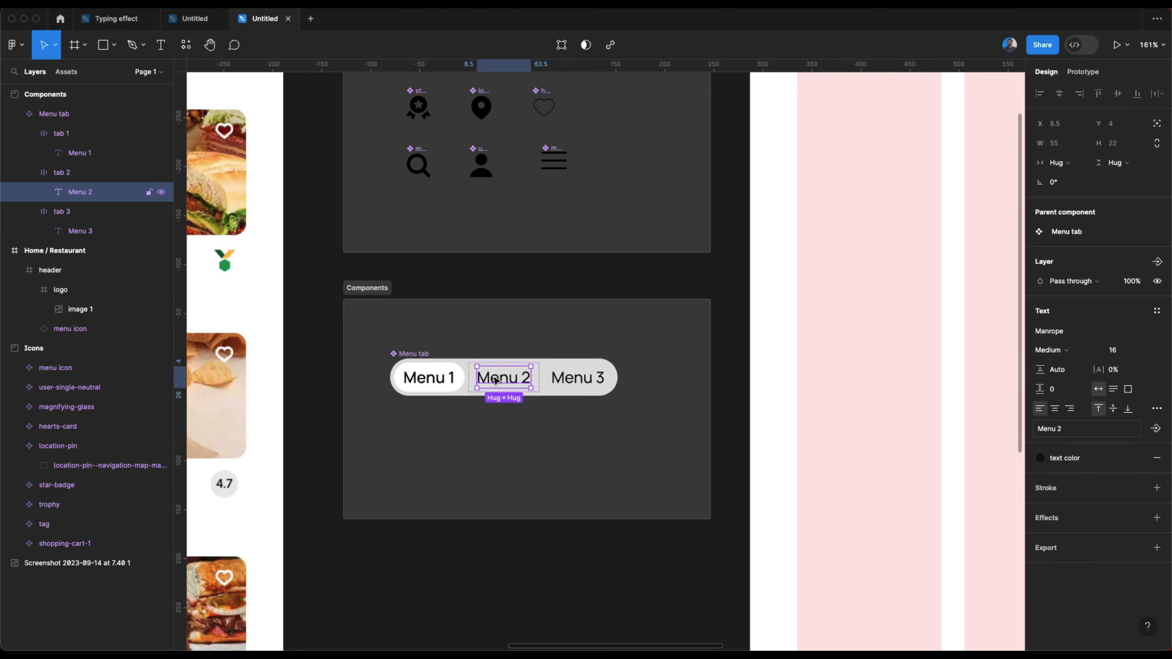
double_click(495, 378)
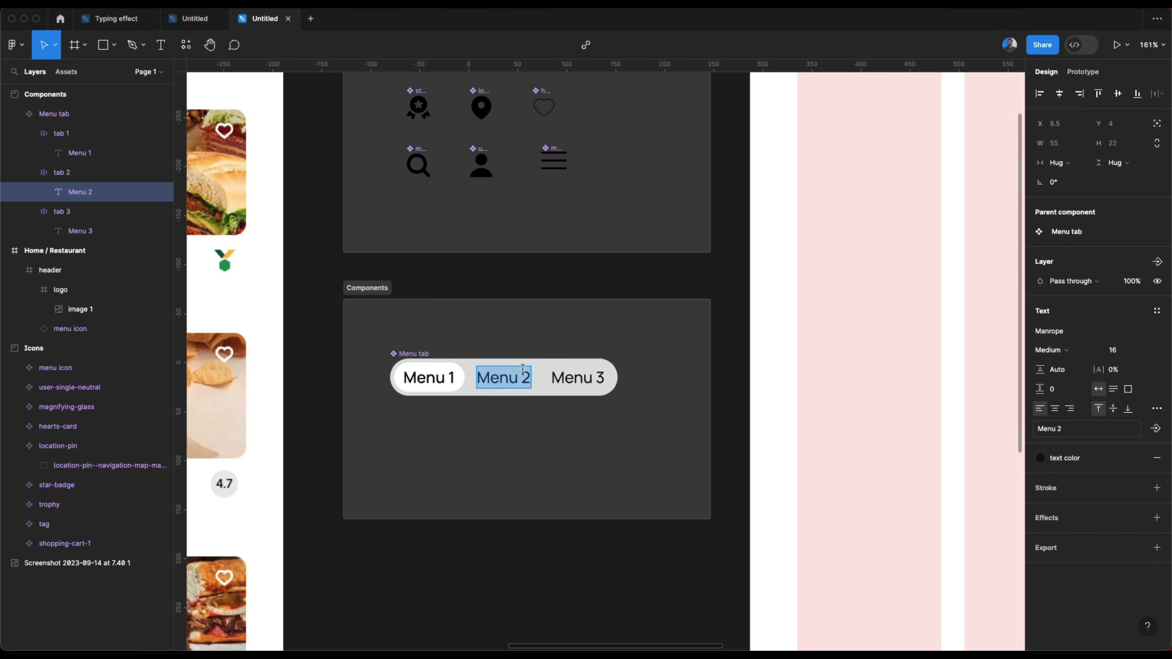
key("Escape")
left_click(69, 113)
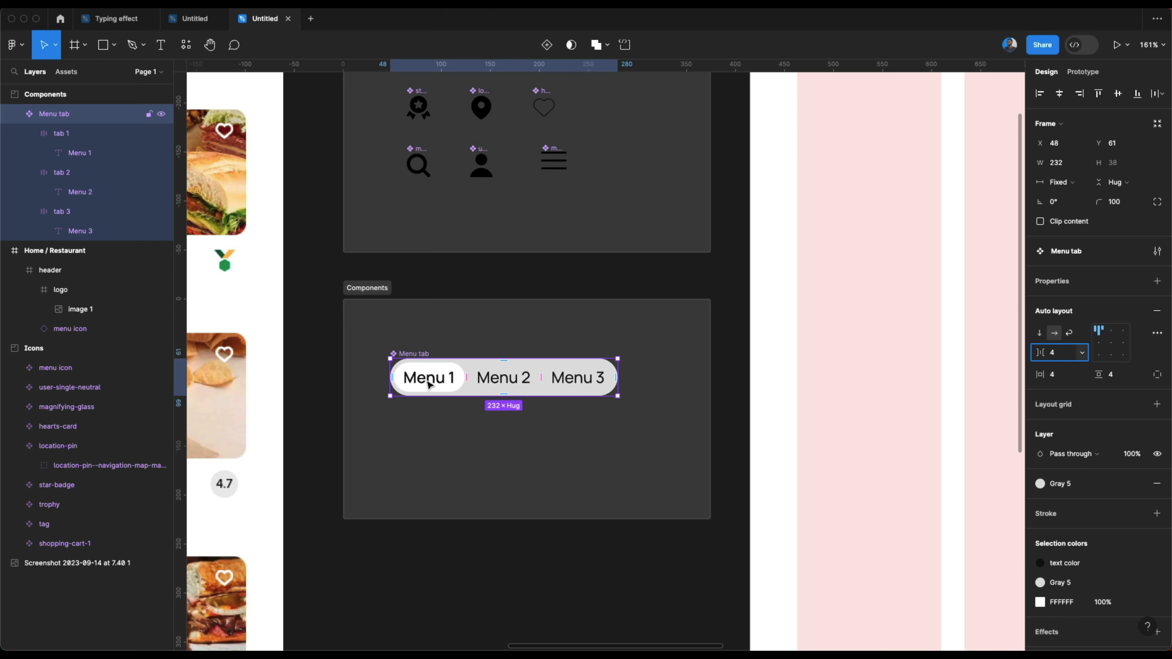
Step: Create a text component property named Menu 1 for the Menu 1 label of the Menu tab component
double_click(429, 383)
double_click(429, 382)
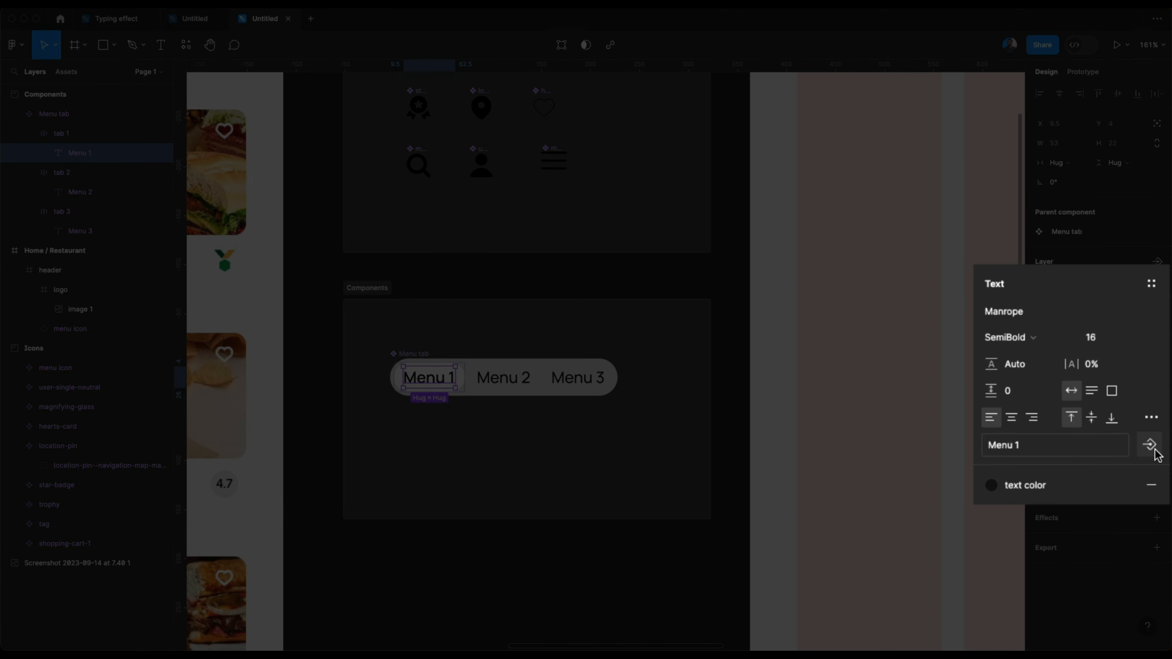
left_click(1156, 430)
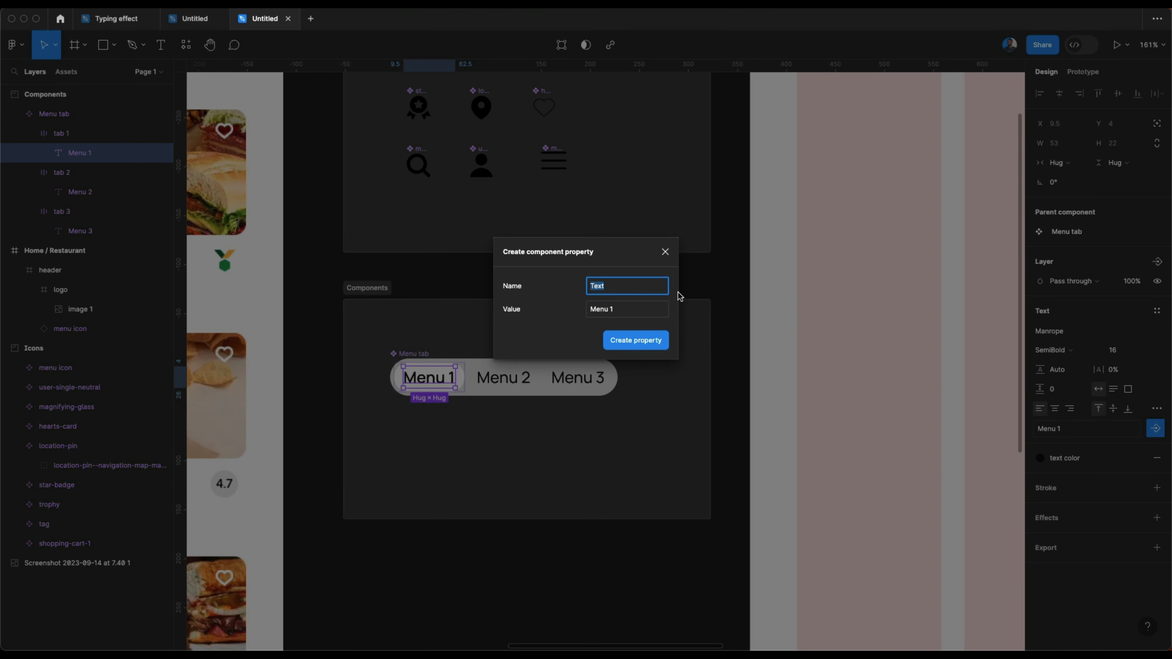
type("Menu 1")
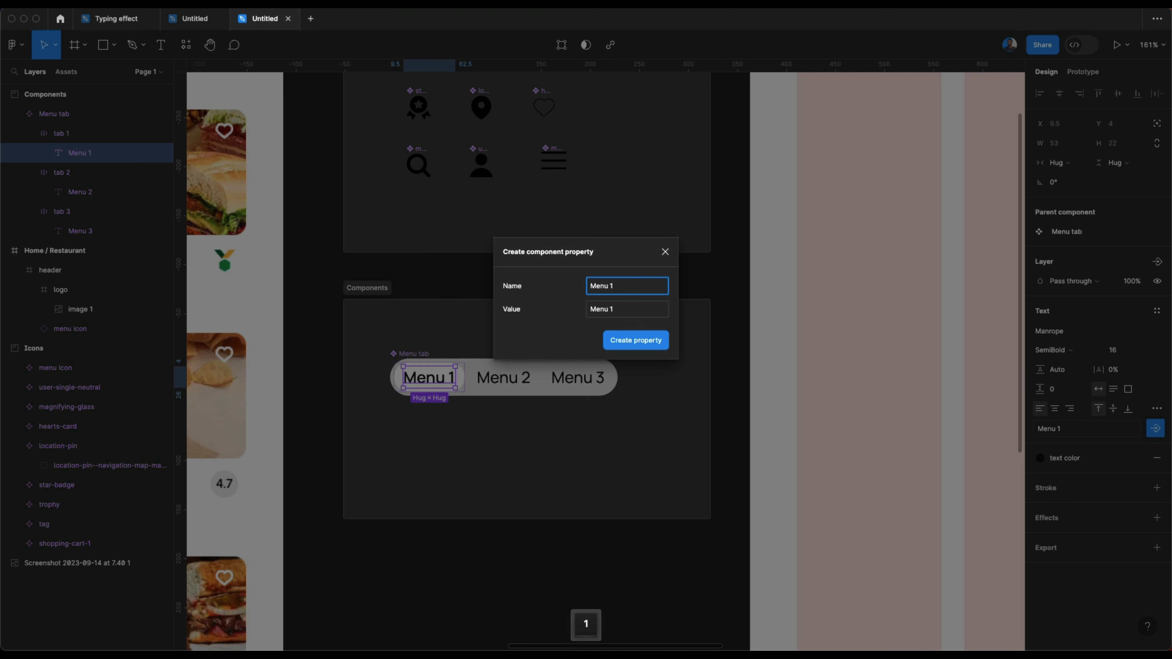
key("BackSpace")
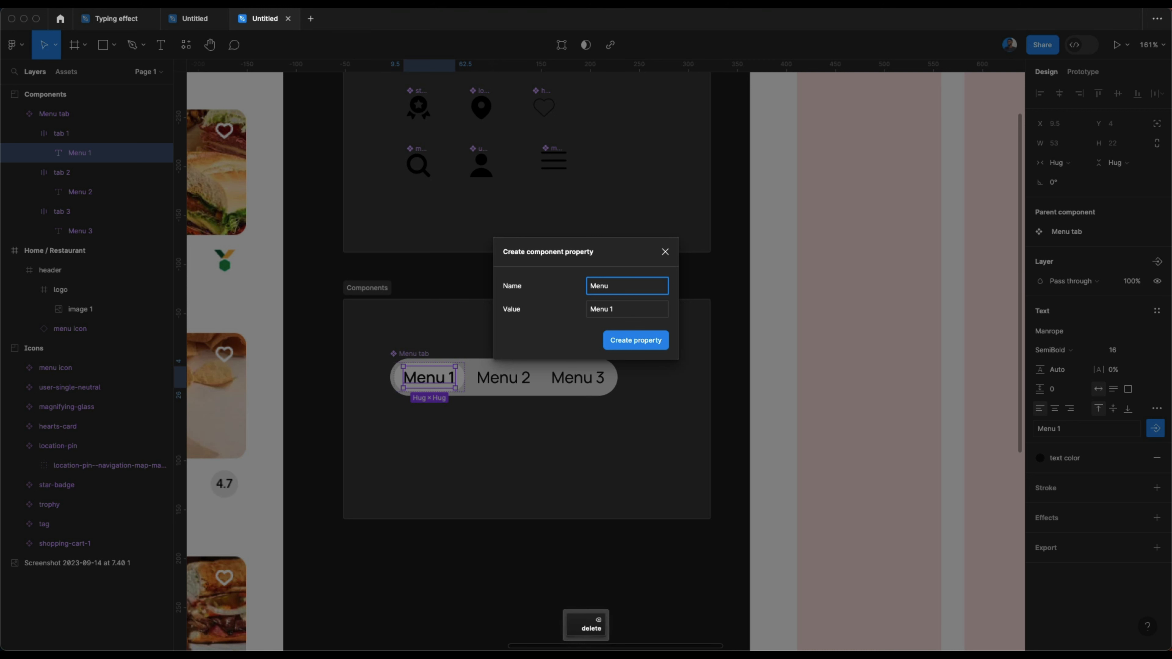
type("1")
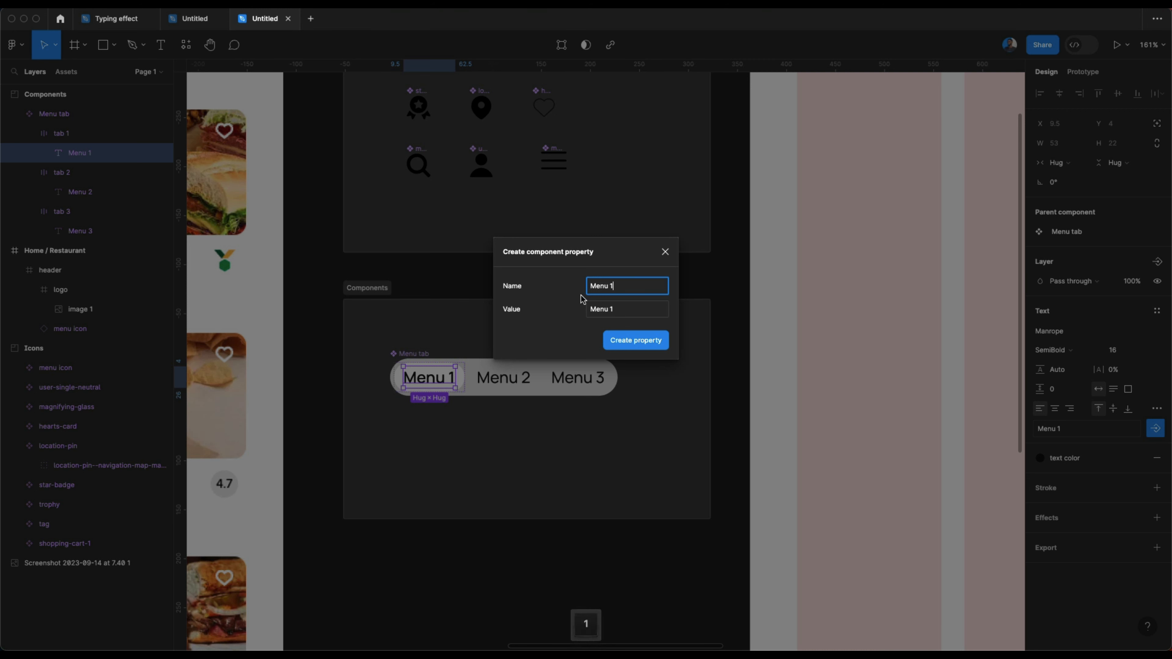
left_click(638, 340)
Step: Create a text component property named Menu 2 for the label in tab 2 of the Menu tab component
left_click(514, 379)
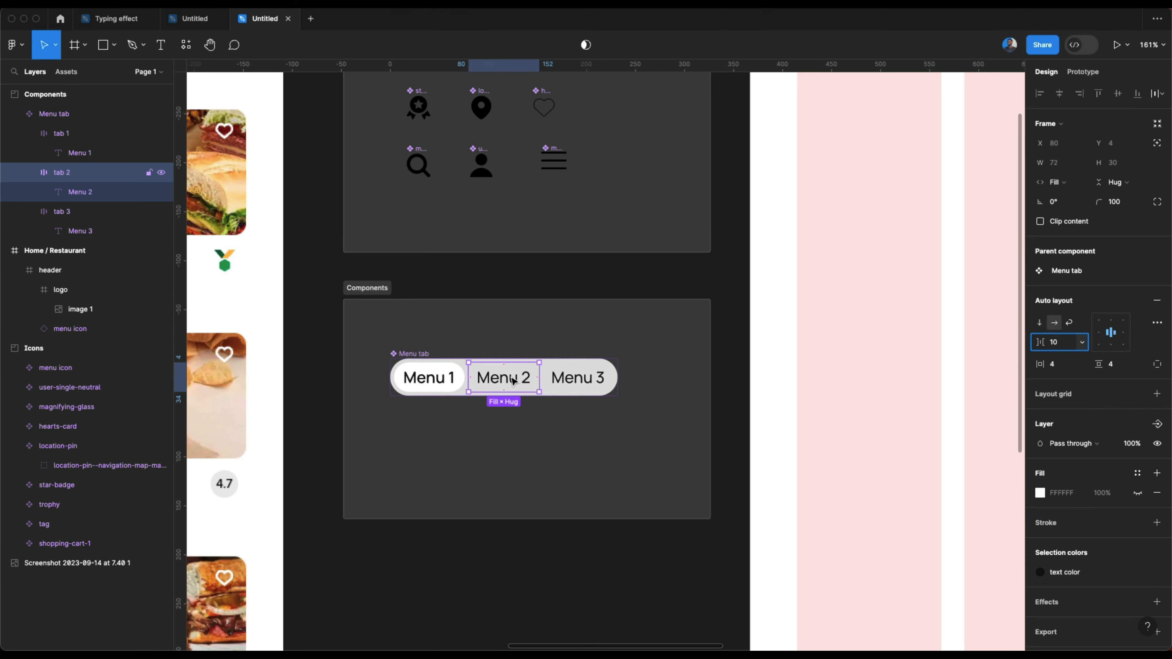
left_click(413, 381)
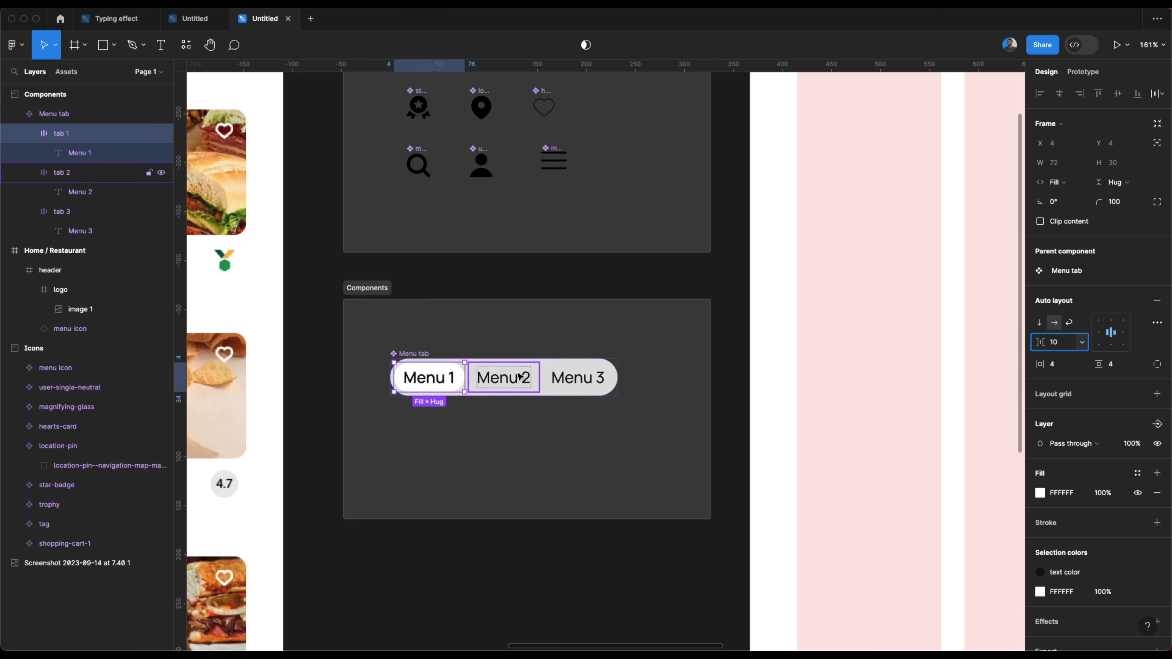
left_click(520, 379)
double_click(520, 378)
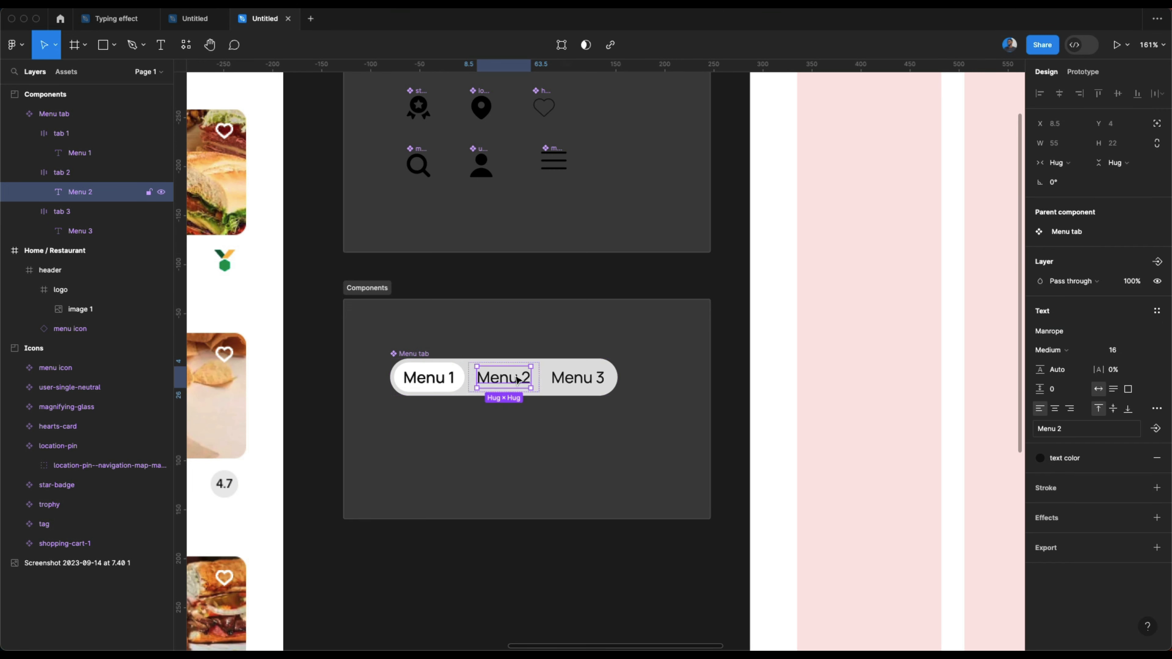
left_click(1155, 428)
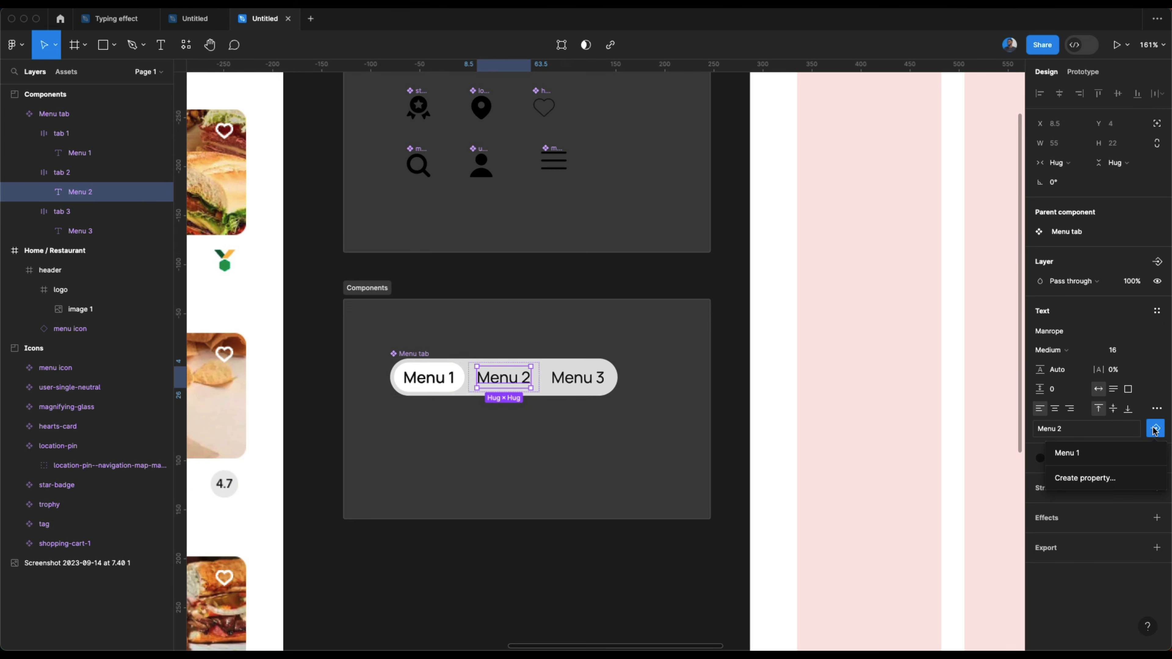
left_click(1088, 482)
type("Men")
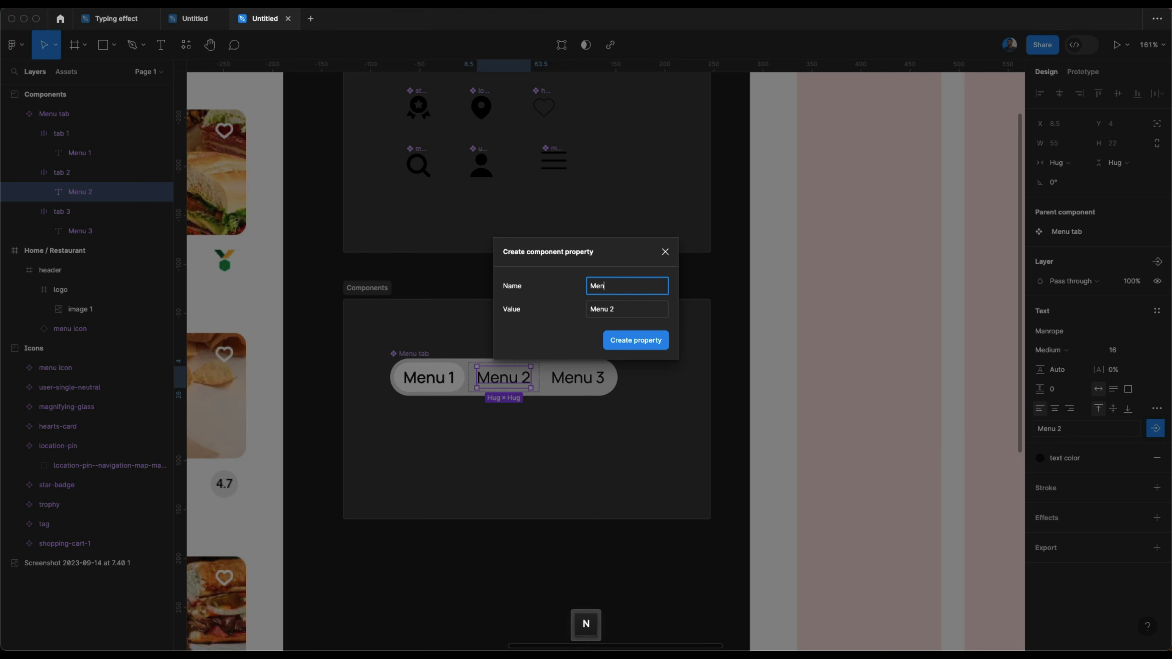
type("u 2")
key("Return")
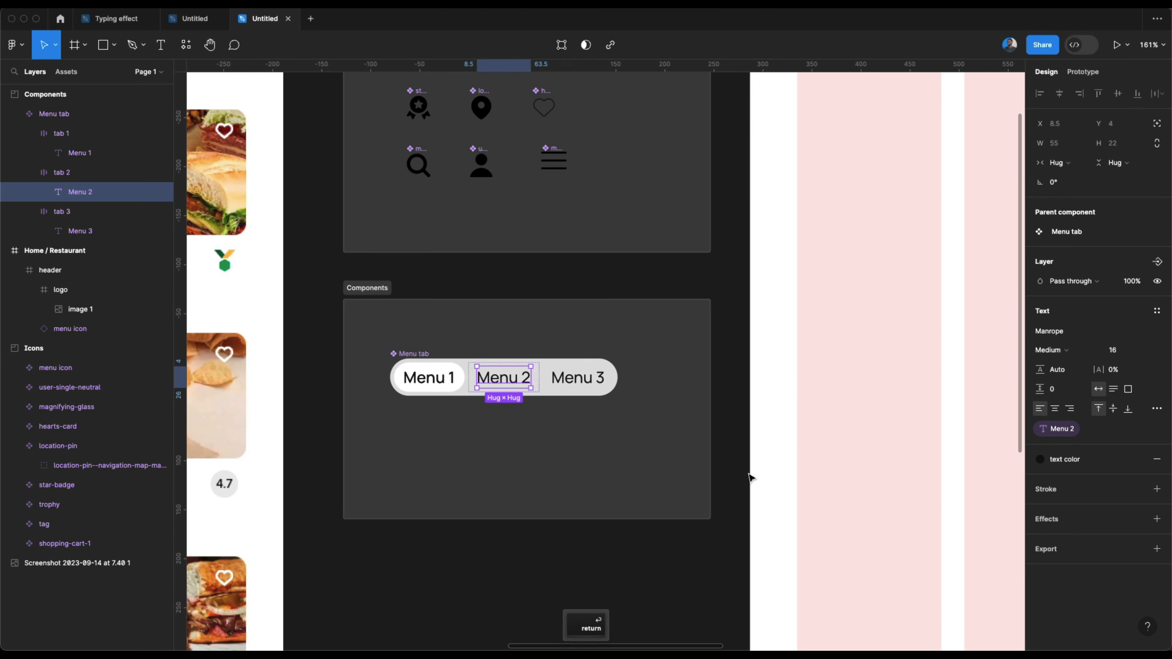
Step: Create a text component property named Menu 3 for the label in tab 3 of the Menu tab component
left_click(571, 384)
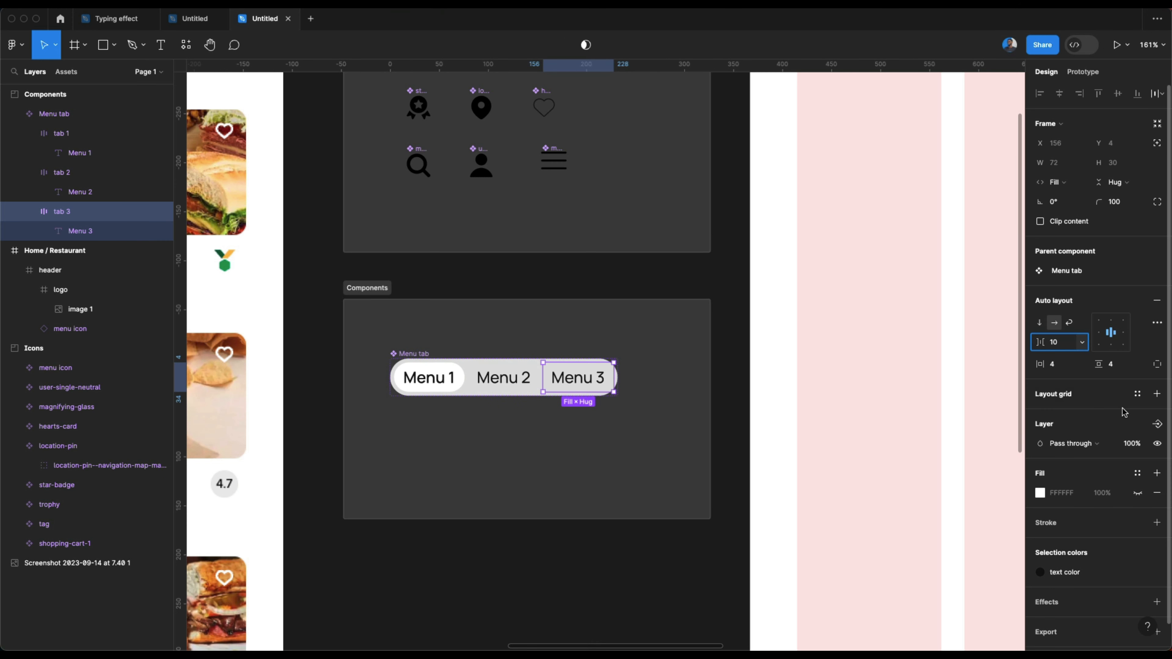
double_click(577, 382)
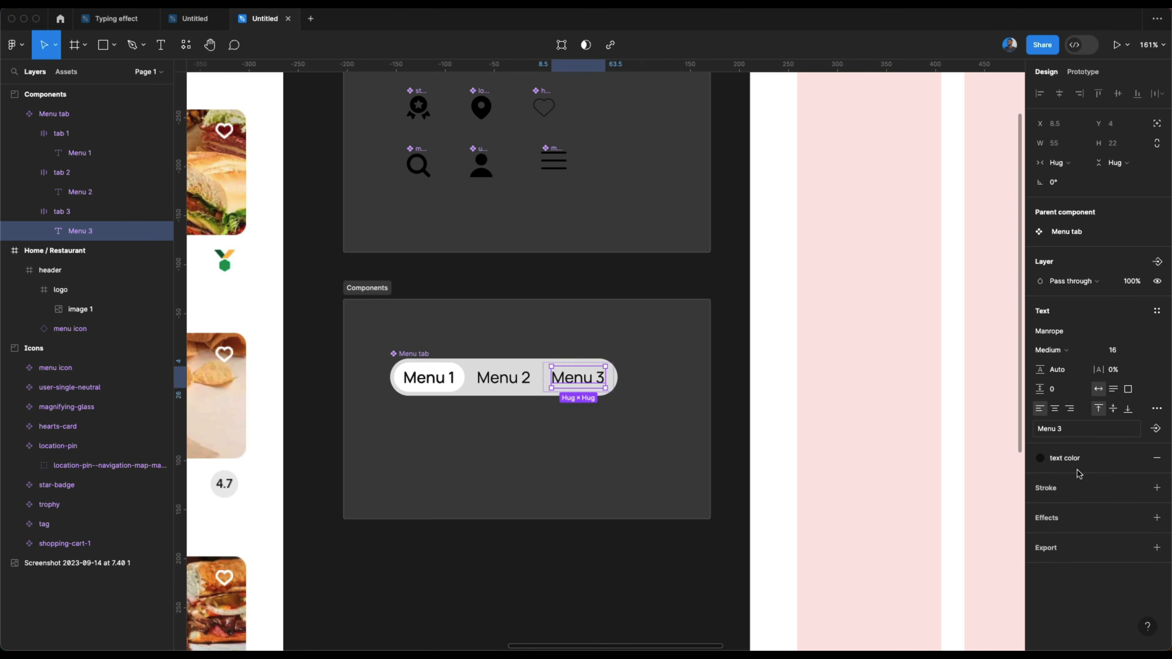
left_click(1156, 428)
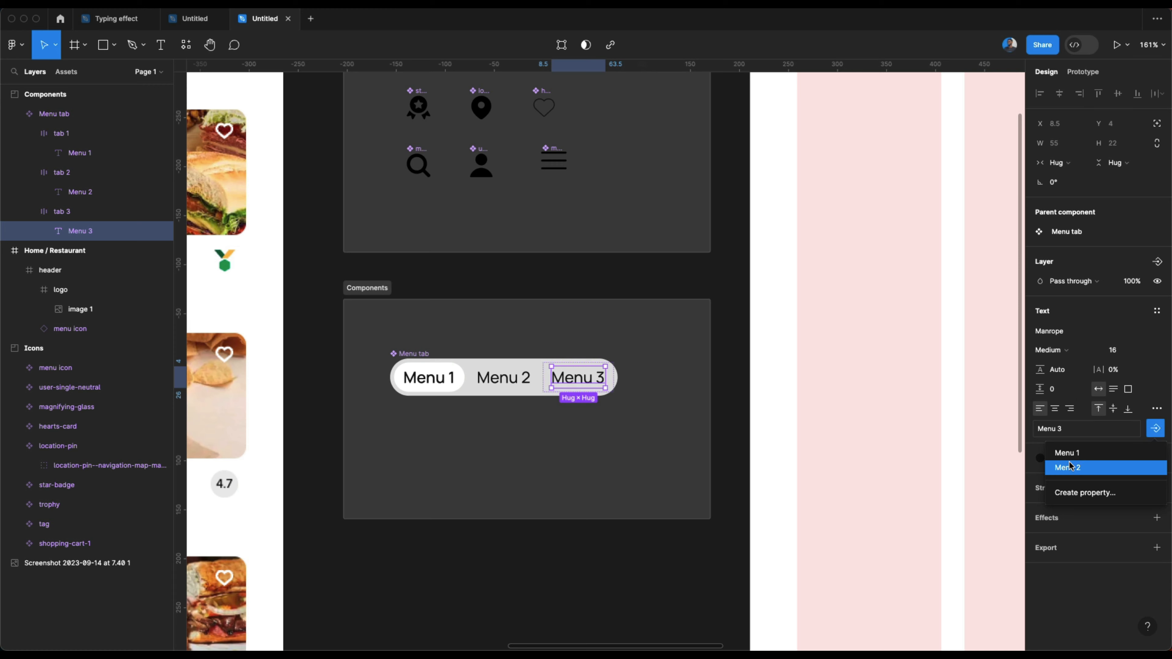
left_click(1078, 493)
type("Menu 3")
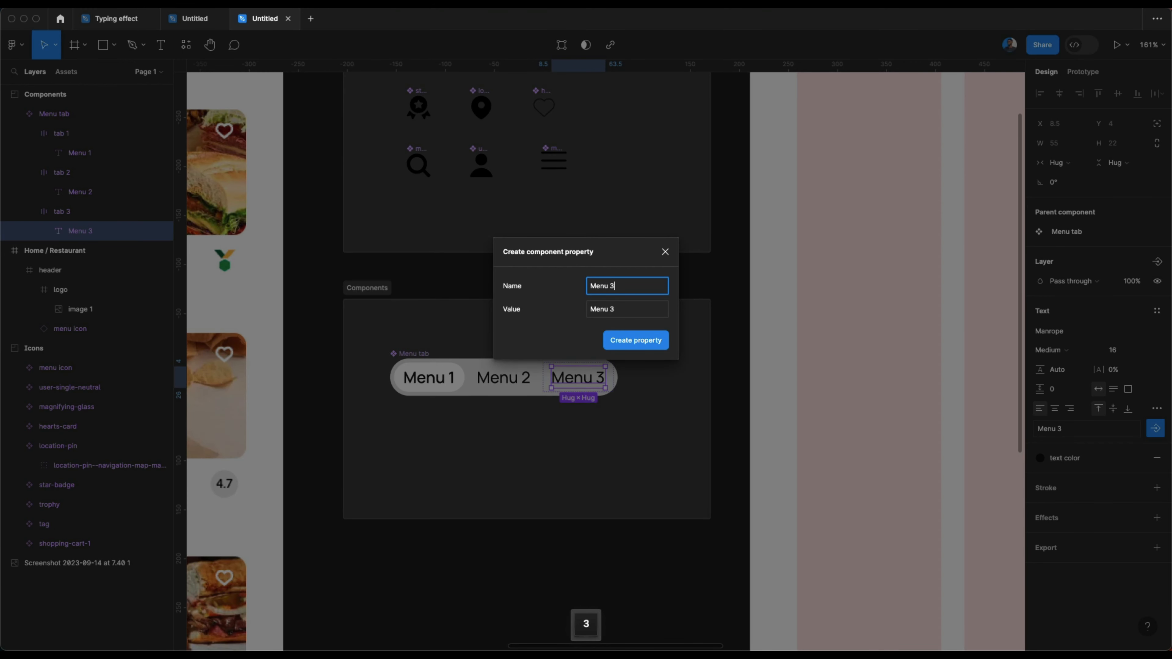
key("Return")
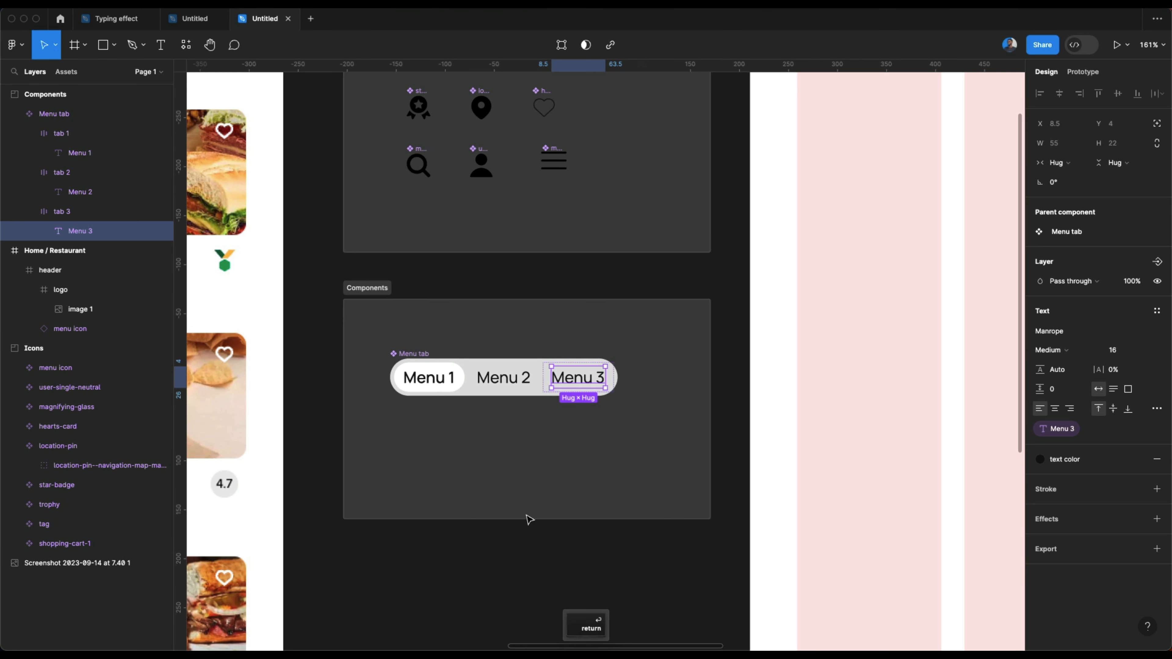
left_click(529, 519)
Step: Copy the Menu tab component into the Home / Restaurant header and place the instance beside the Uber Eats logo at X 236, Y 29
left_click(402, 354)
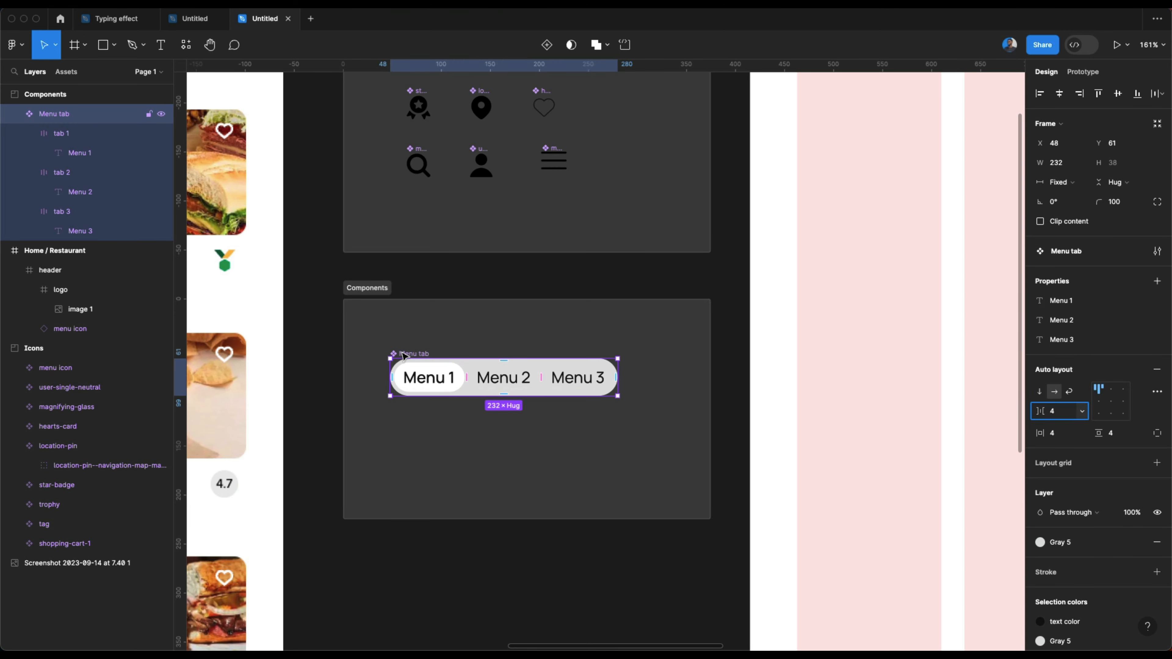
scroll(403, 355, "down", 5)
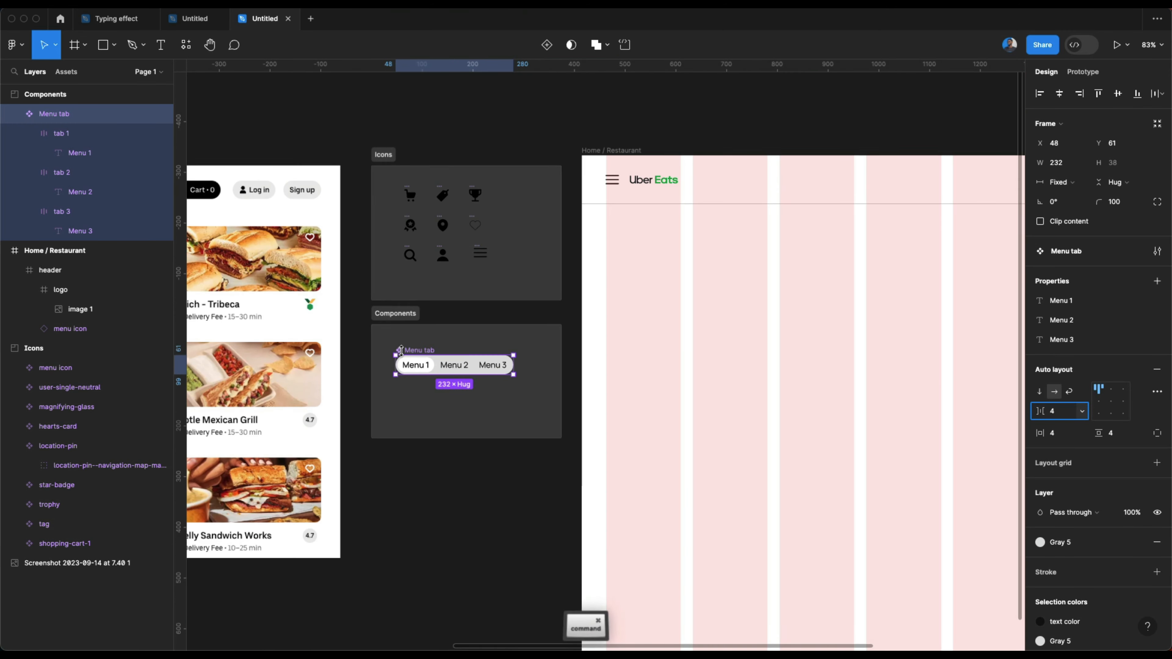
key("super+c")
scroll(403, 356, "right", 2)
left_click(551, 134)
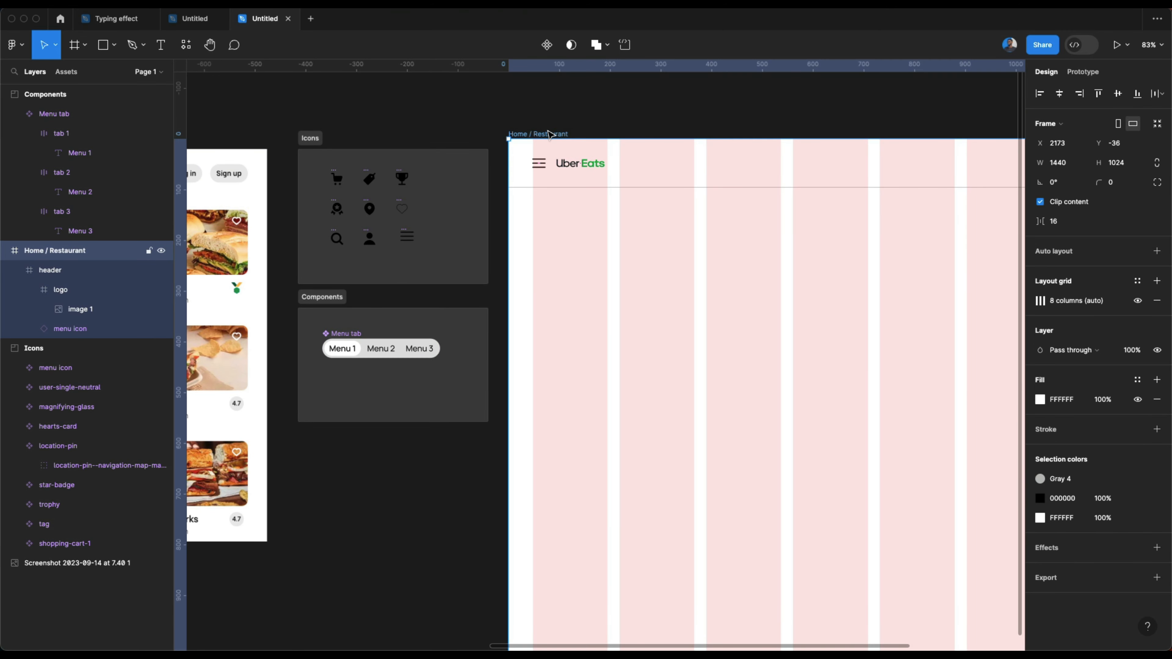
key("super+v")
left_click_drag(581, 182, 605, 165)
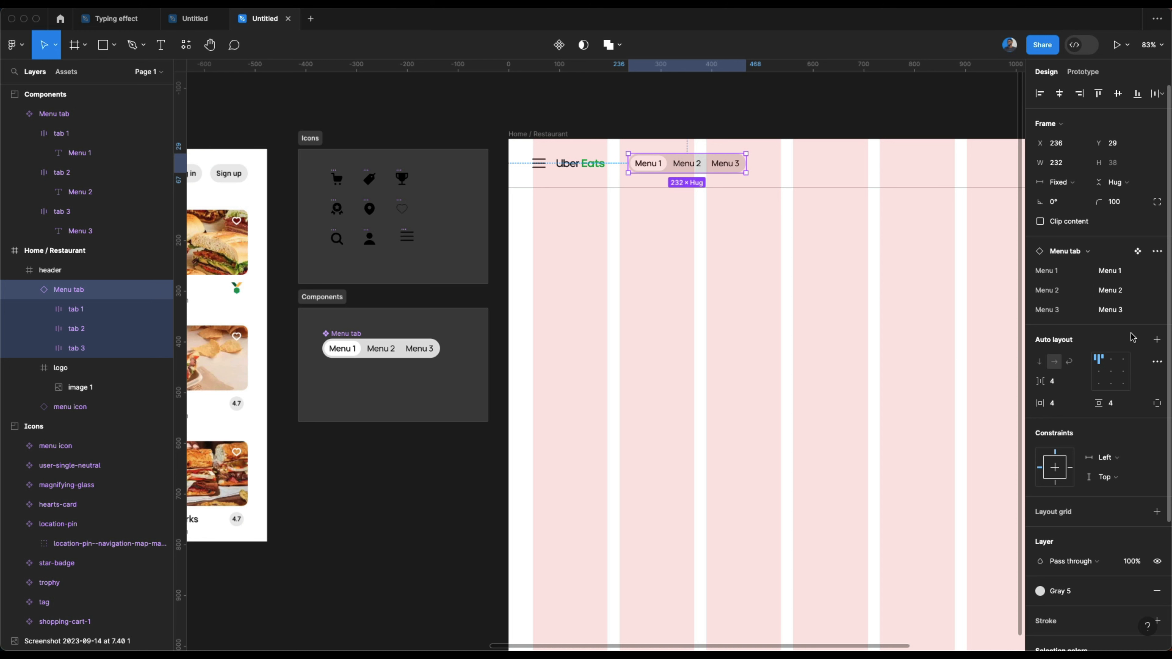
Step: Set the header Menu tab instance's Menu 1 text to Delivery and its Menu 2 text to Pick up
left_click(1134, 273)
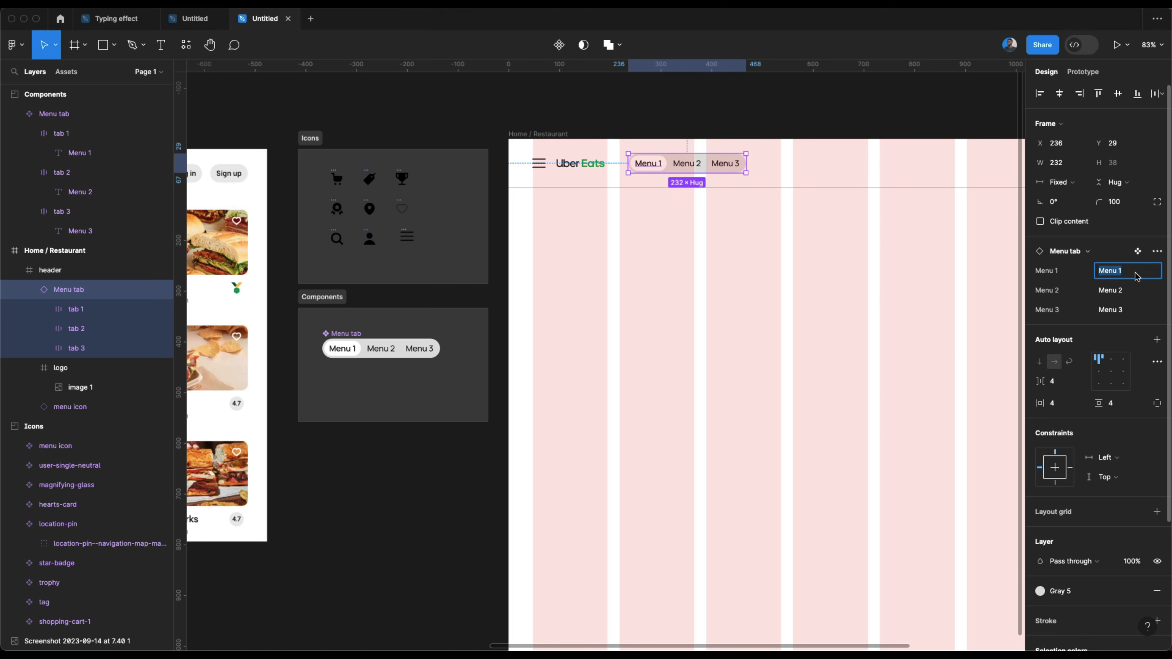
type("Deliv")
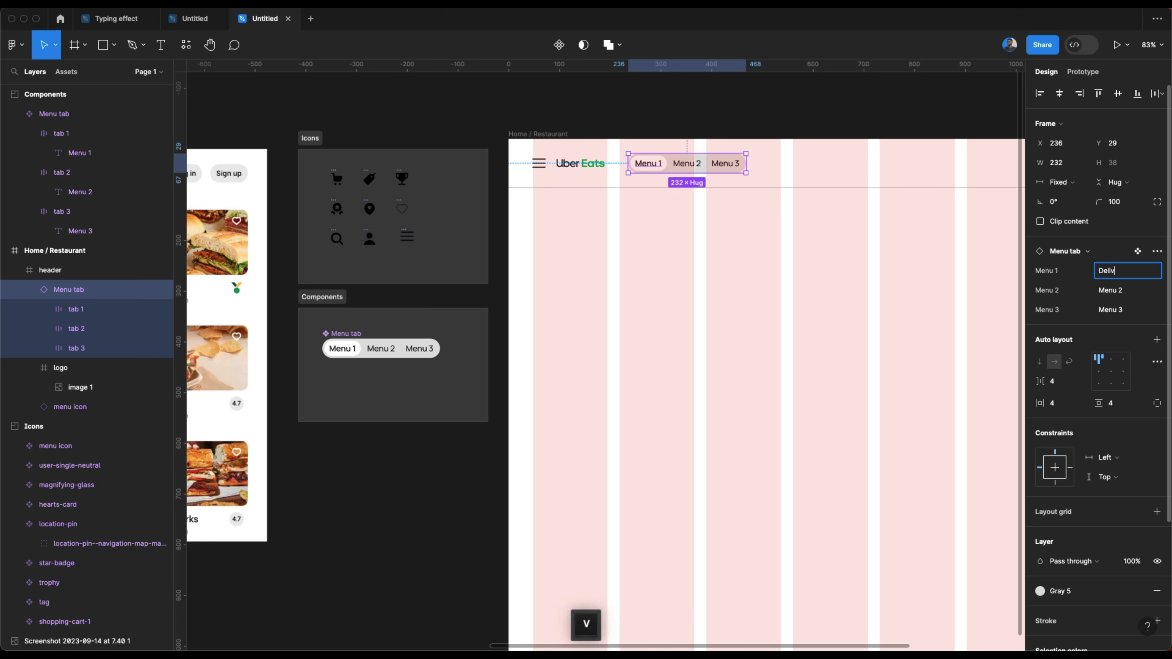
type("ery")
key("Return")
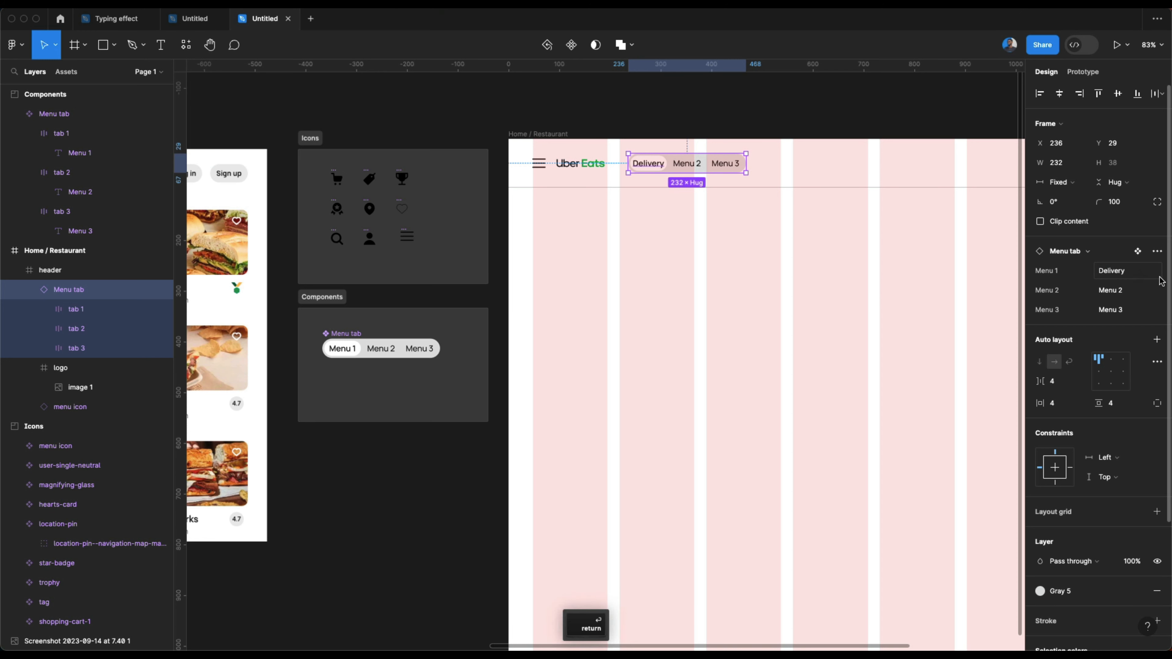
left_click(1125, 293)
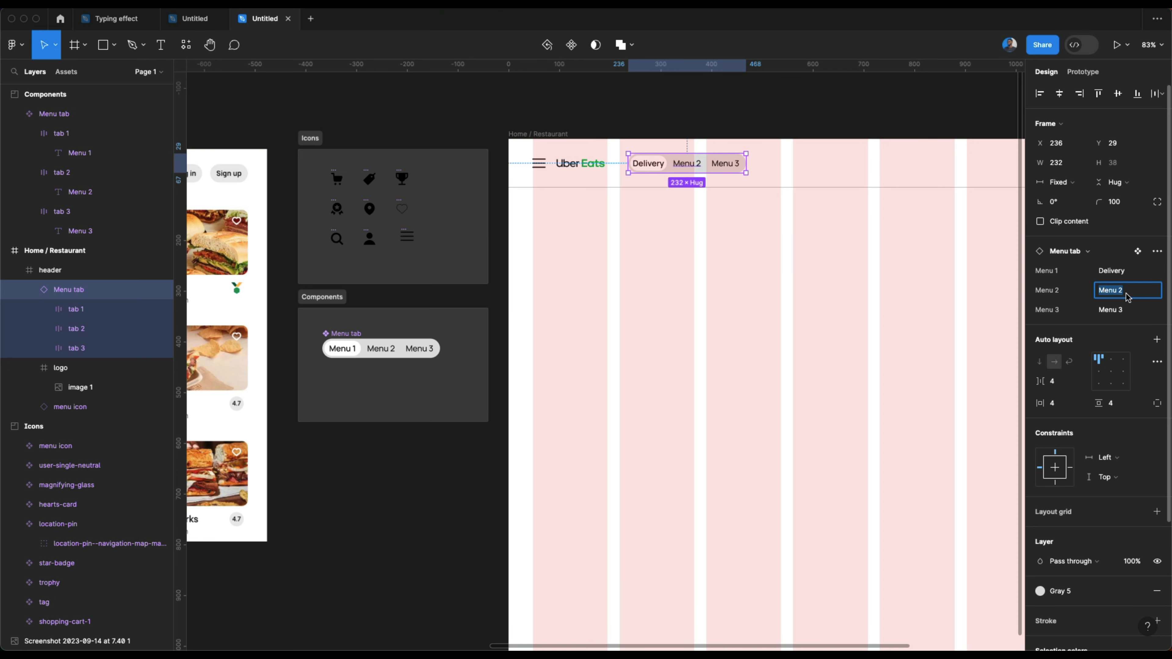
type("Picku")
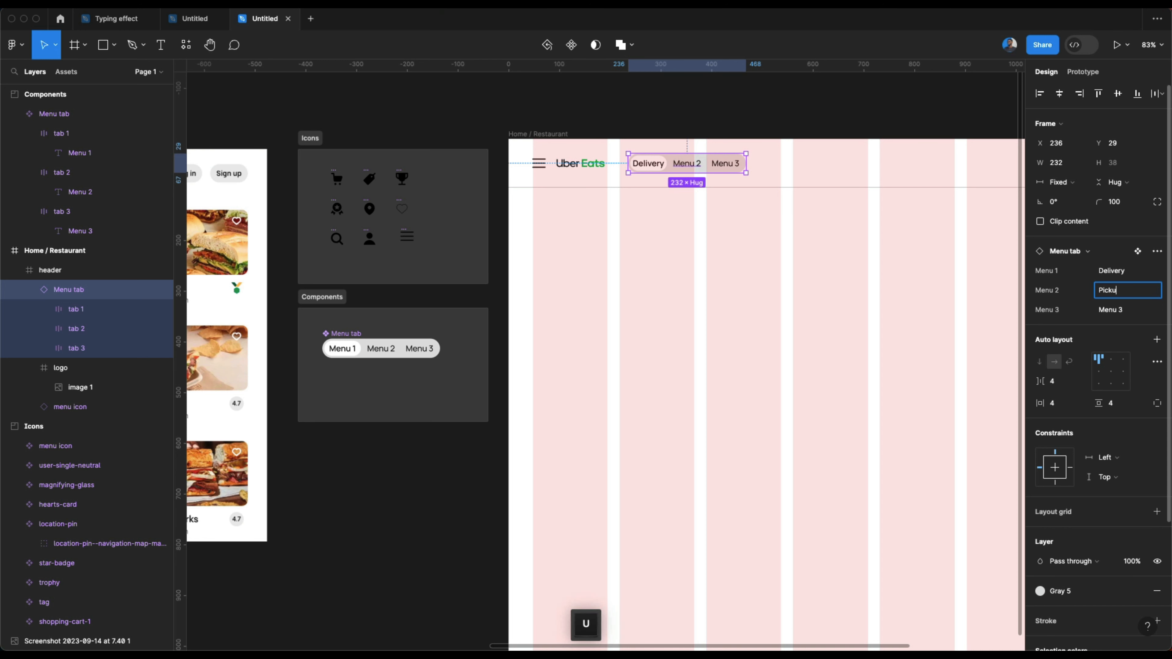
key("BackSpace")
type("up")
key("Return")
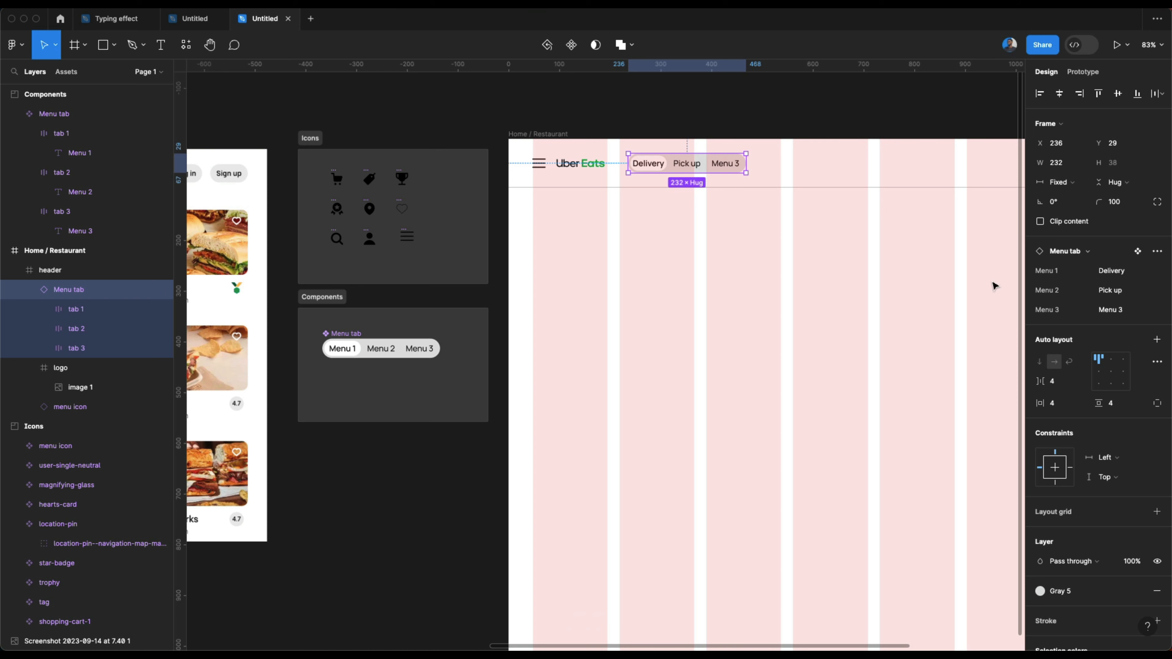
Step: Set the header Menu tab instance's Menu 3 text to Dine-in
left_click(1138, 309)
type("Di")
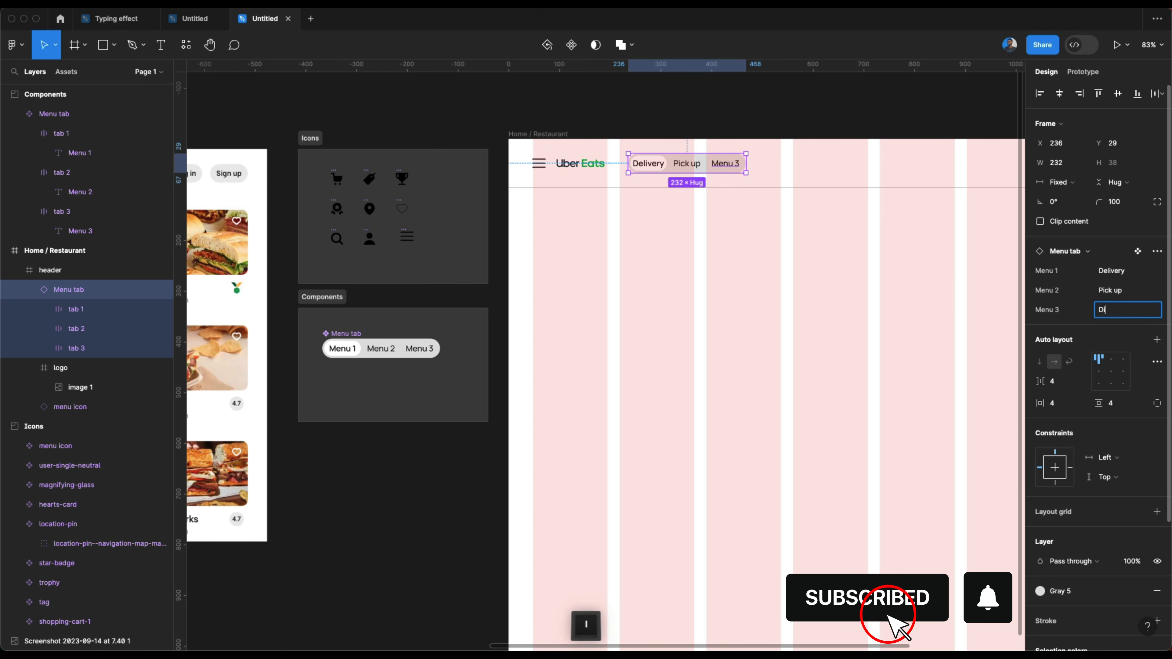
type("ne-in")
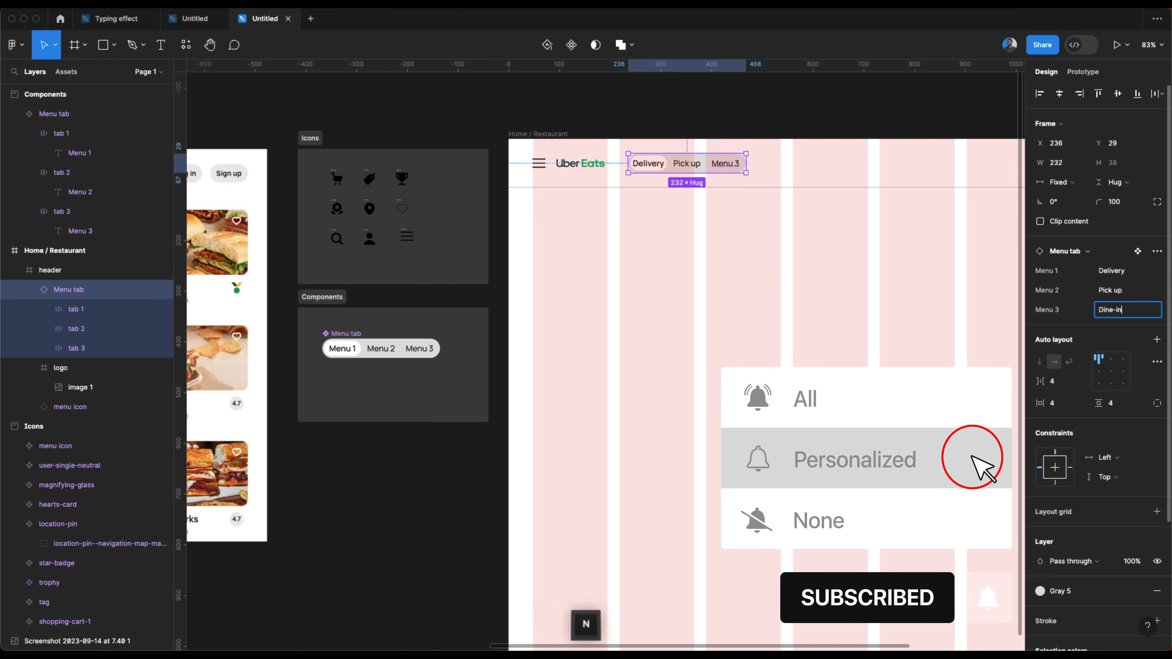
key("Return")
Step: Correct the header Menu tab instance's Menu 2 text to Pickup, matching the wording in the reference screenshot
scroll(713, 330, "left", 14)
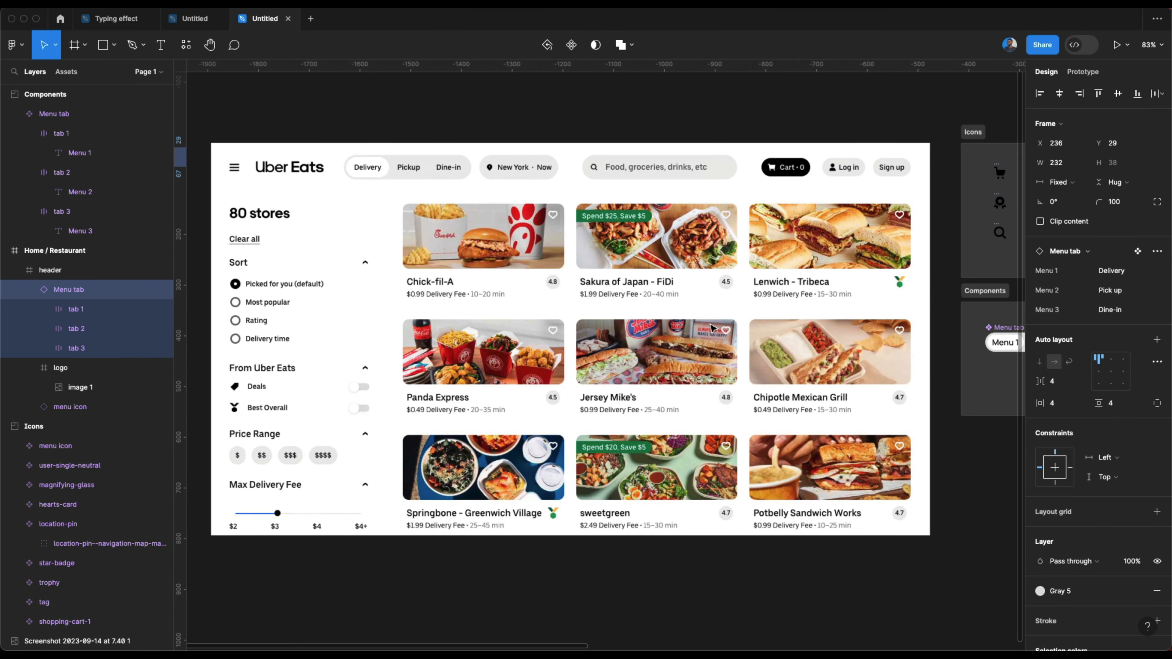
scroll(513, 162, "right", 15)
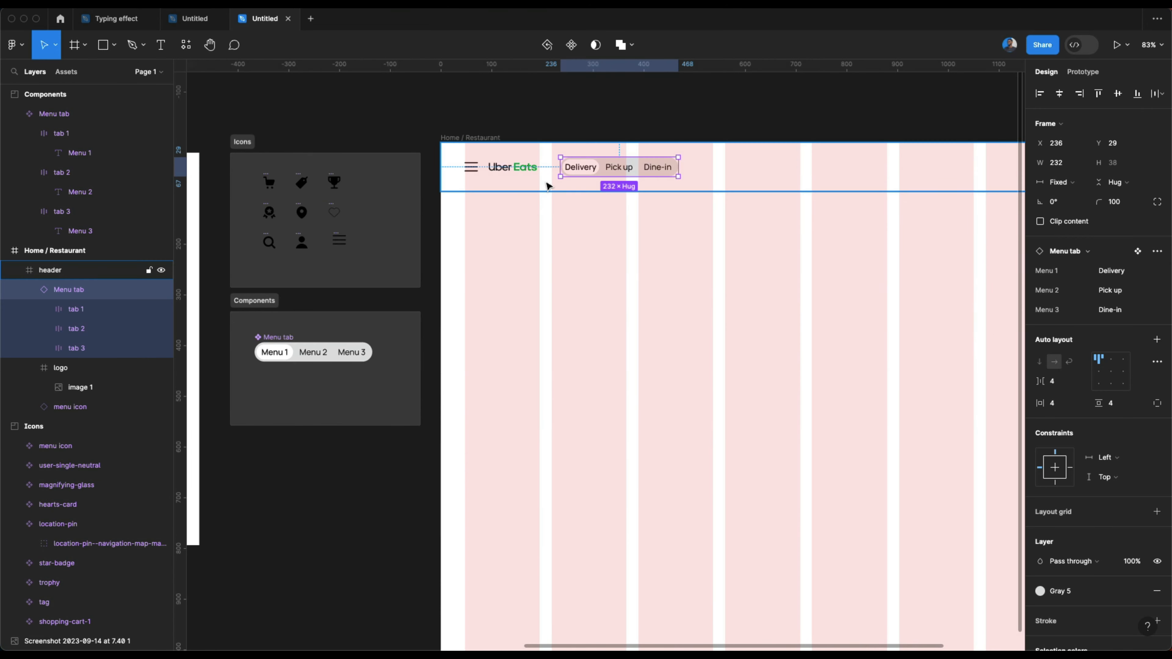
double_click(629, 172)
left_click(628, 180)
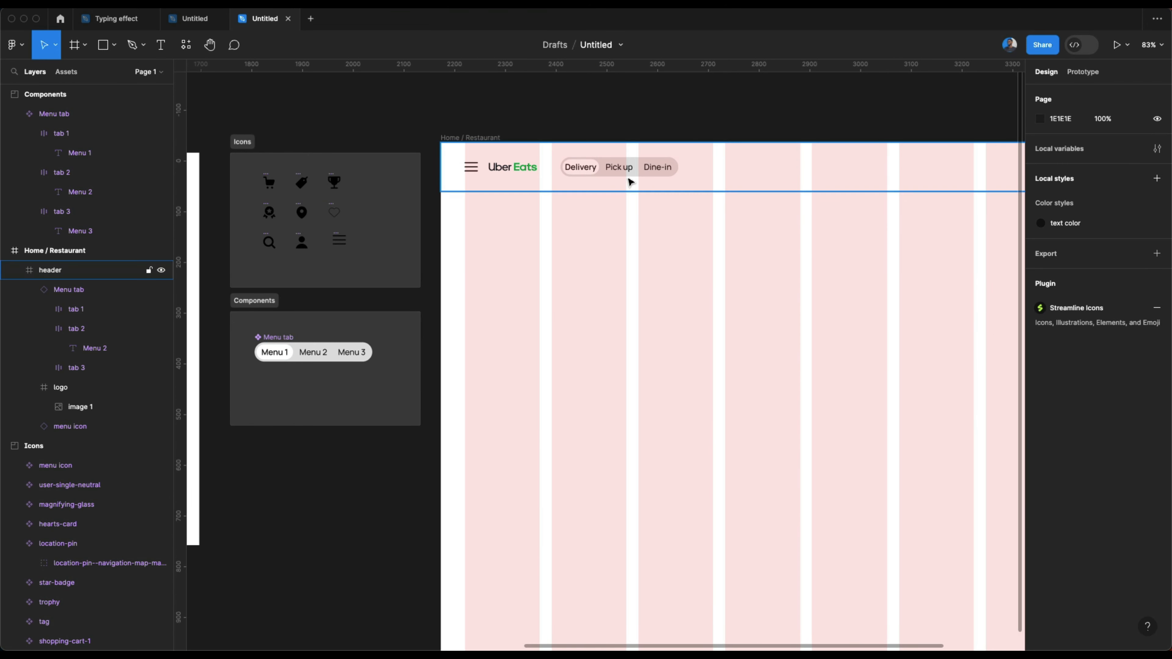
double_click(628, 166)
left_click(1114, 295)
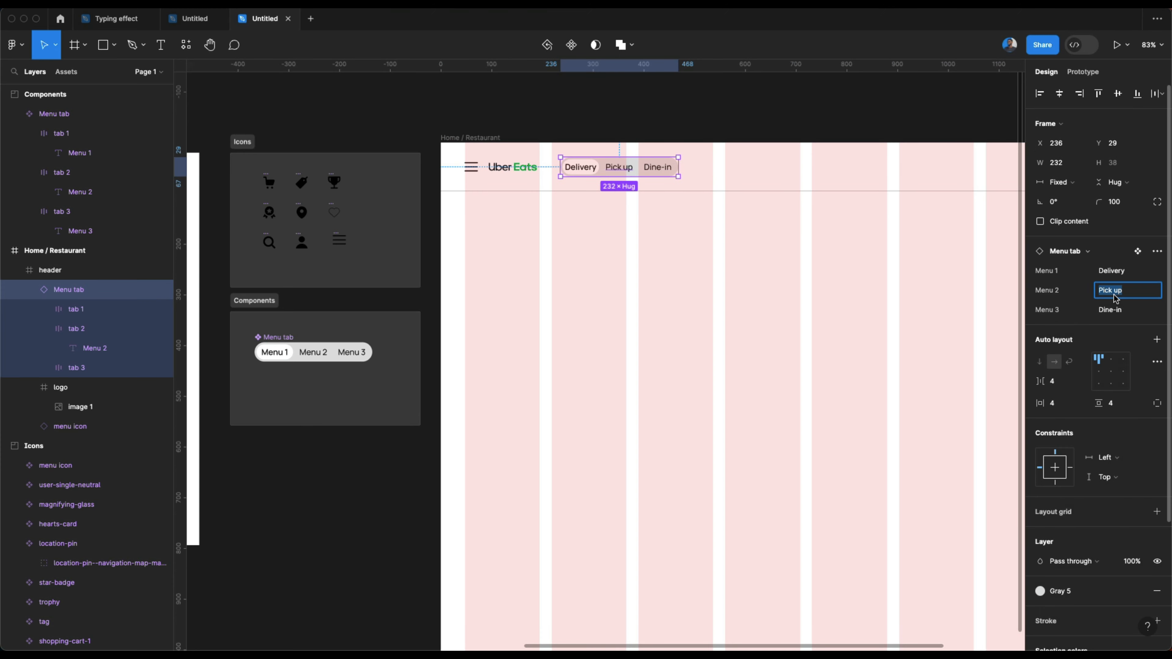
type("Pickup")
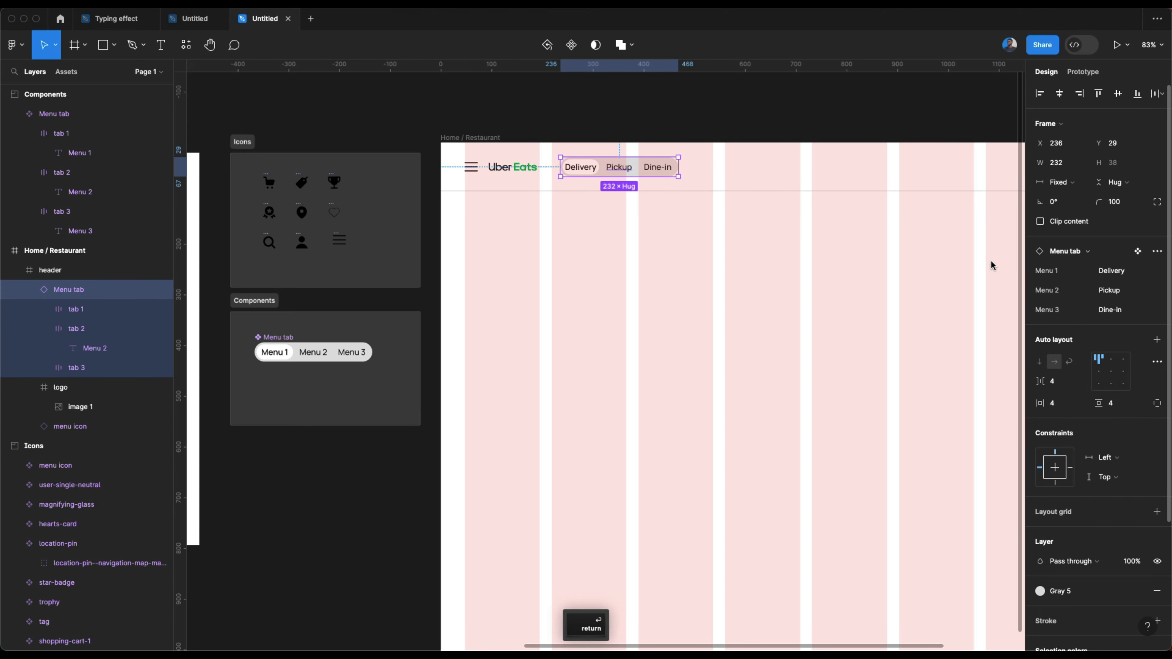
key("Return")
Step: Inspect the nested Pickup and Dine-in label layers of the header Menu tab instance
scroll(617, 178, "up", 5)
double_click(618, 158)
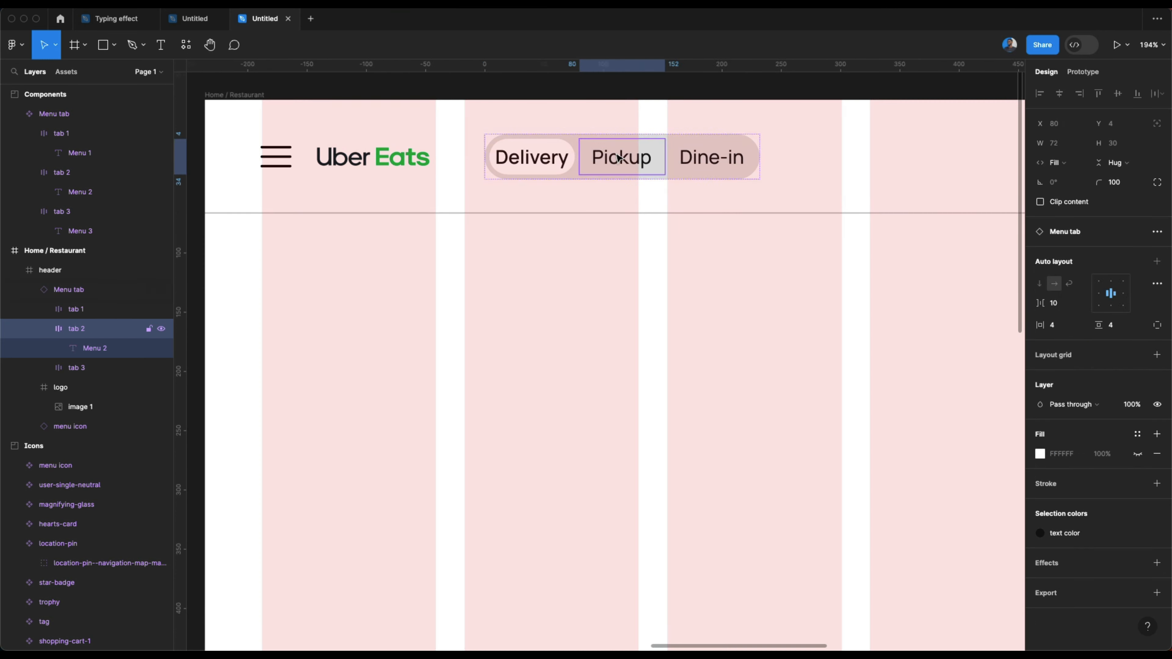
double_click(618, 159)
double_click(621, 157)
left_click(696, 157)
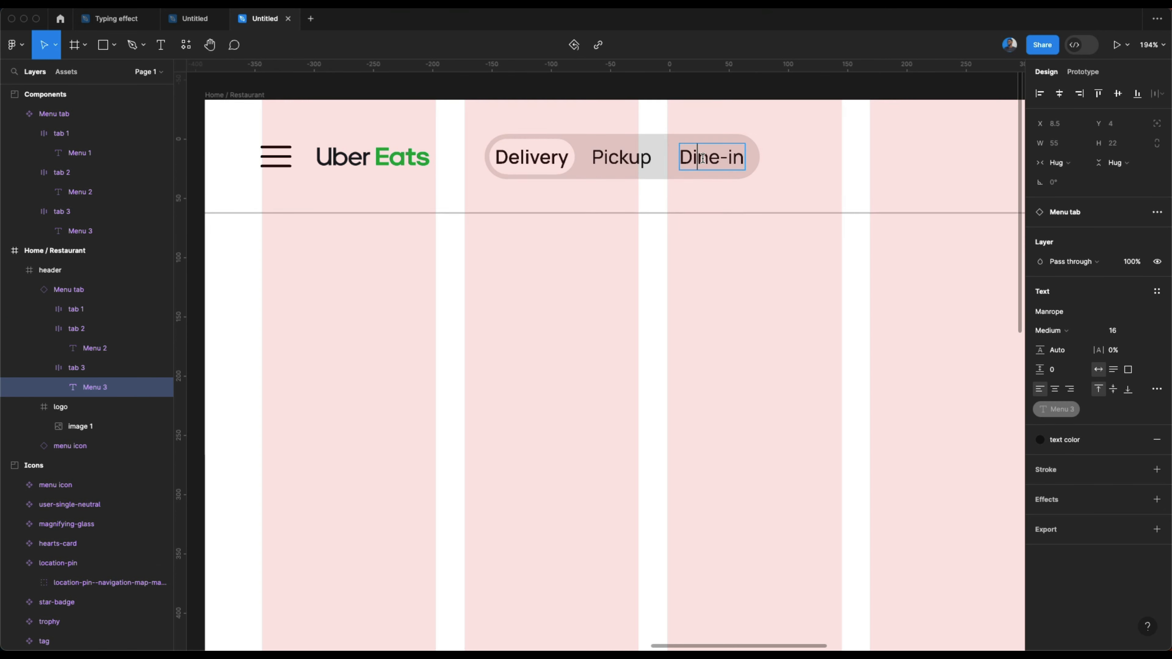
left_click(619, 266)
left_click(619, 266)
left_click(644, 155)
left_click(643, 155)
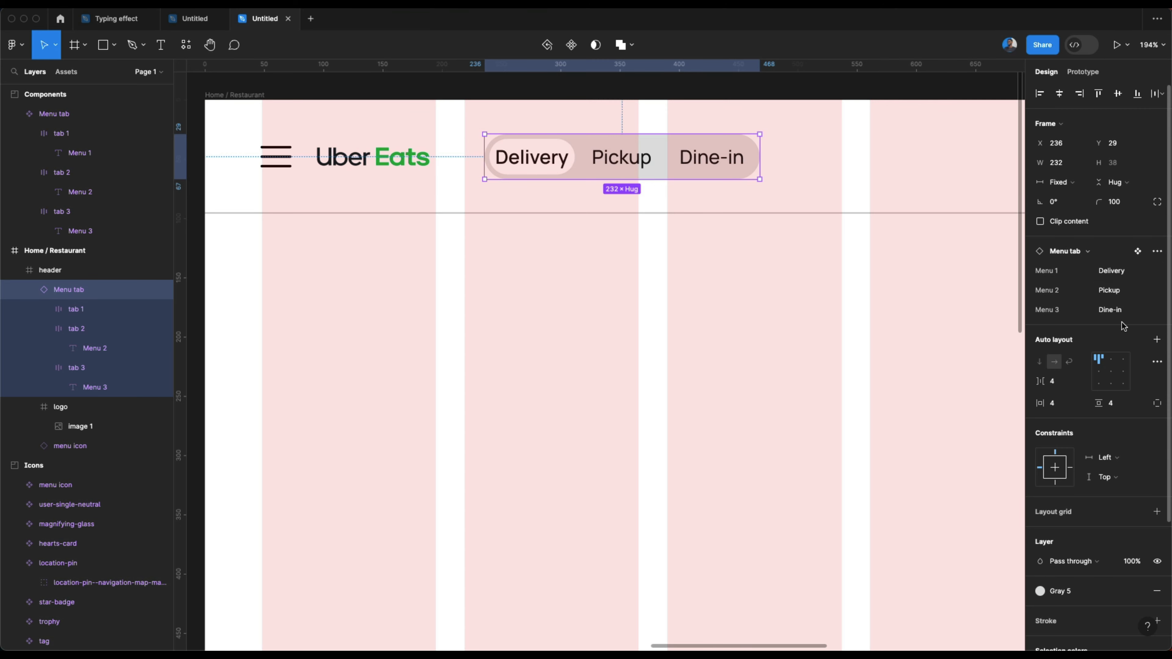
Step: Try a height of 48 on the main Menu tab component in the Components frame, then undo it
scroll(678, 359, "down", 3)
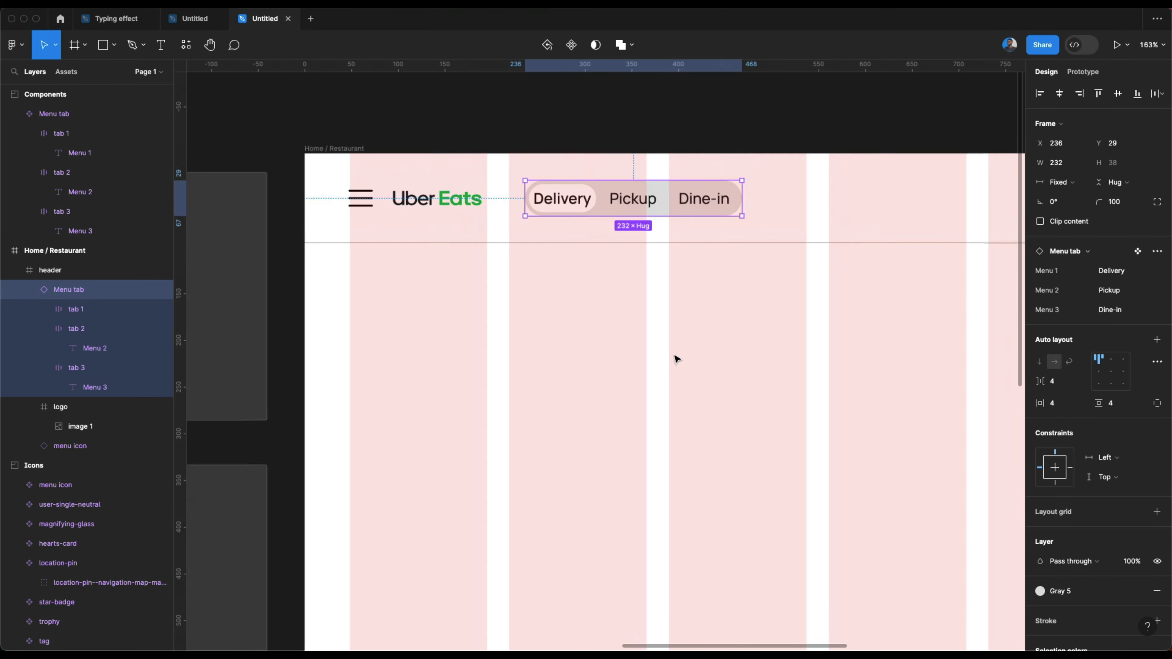
scroll(677, 359, "down", 6)
scroll(675, 356, "left", 5)
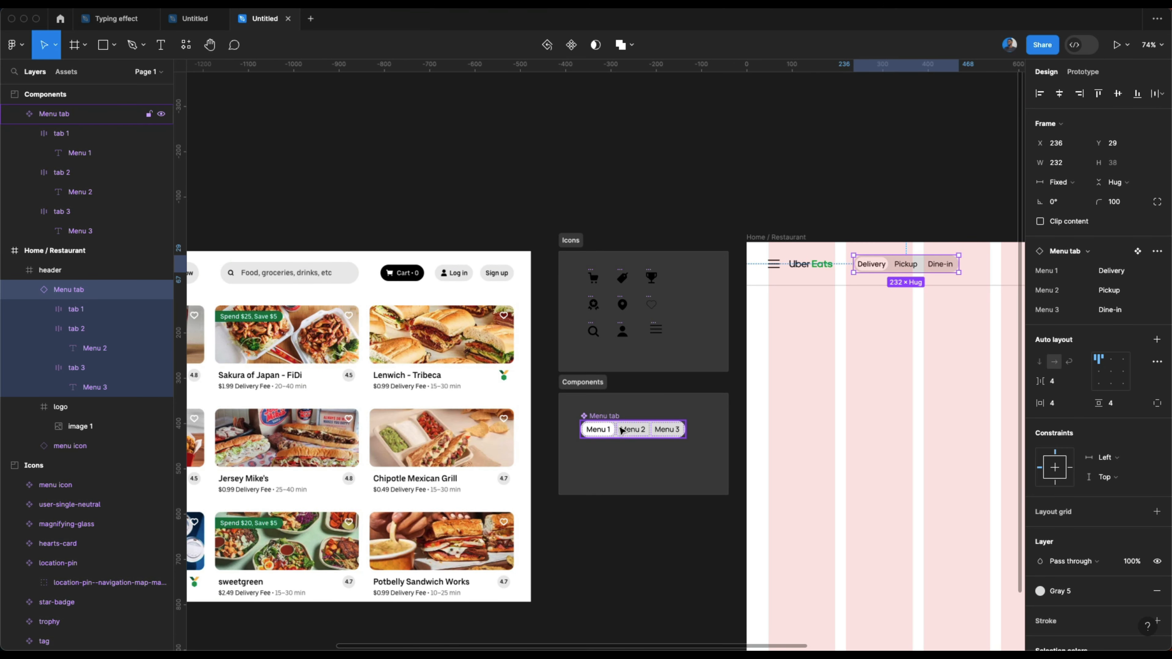
scroll(606, 420, "up", 6)
left_click(572, 423)
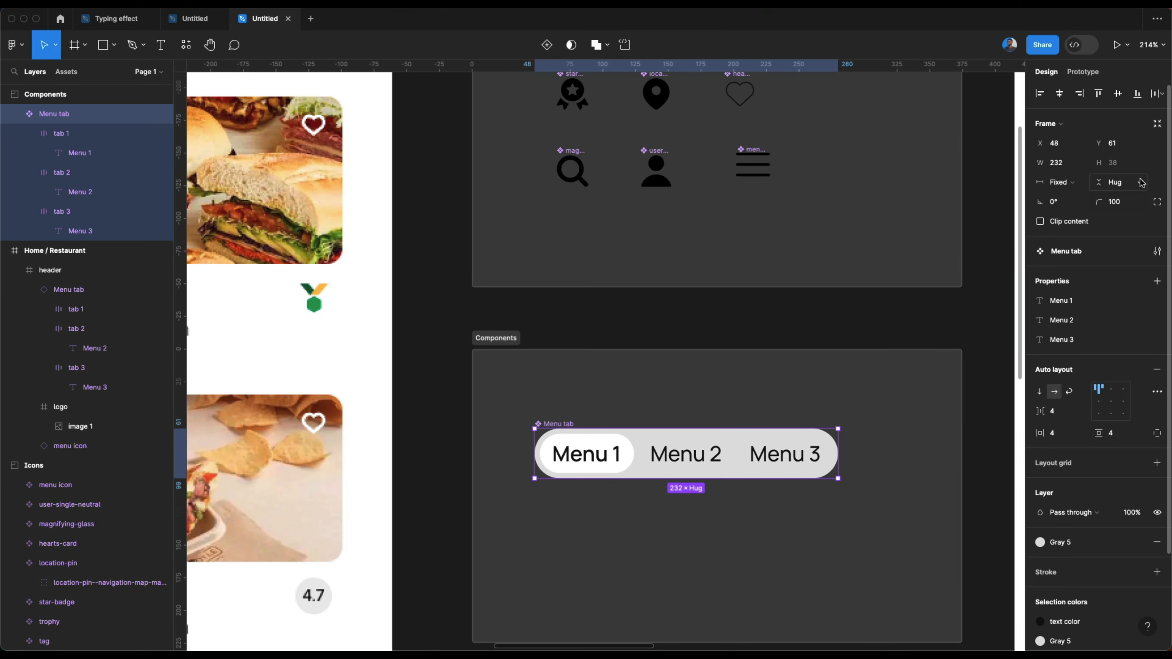
left_click(1122, 164)
type("4")
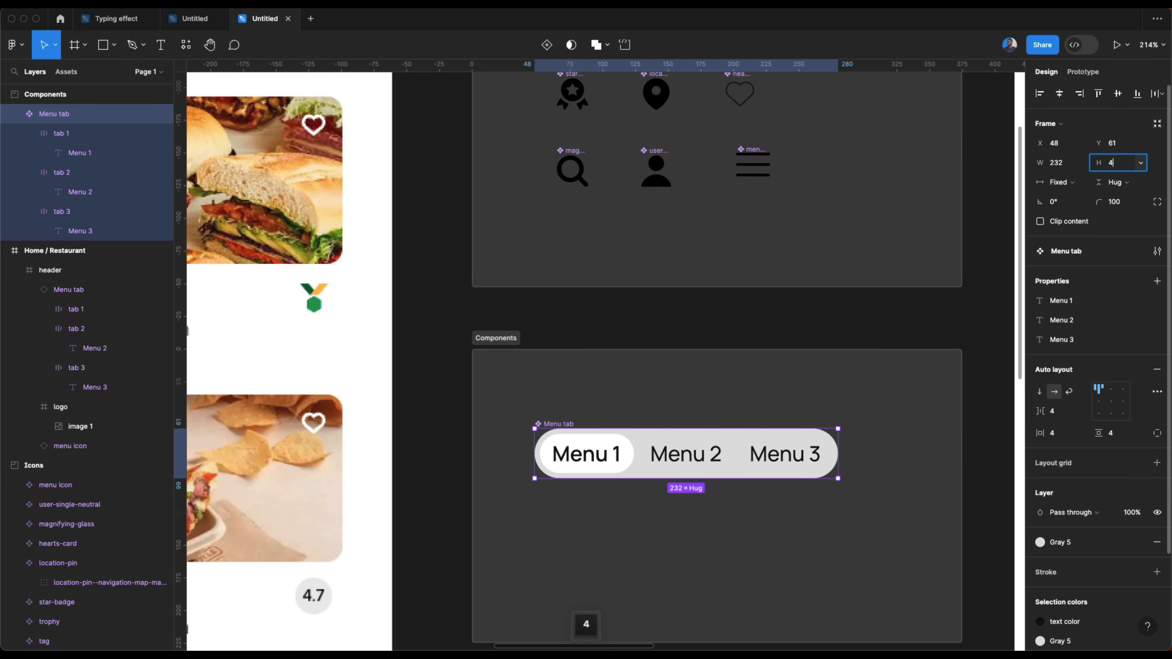
type("8")
key("Return")
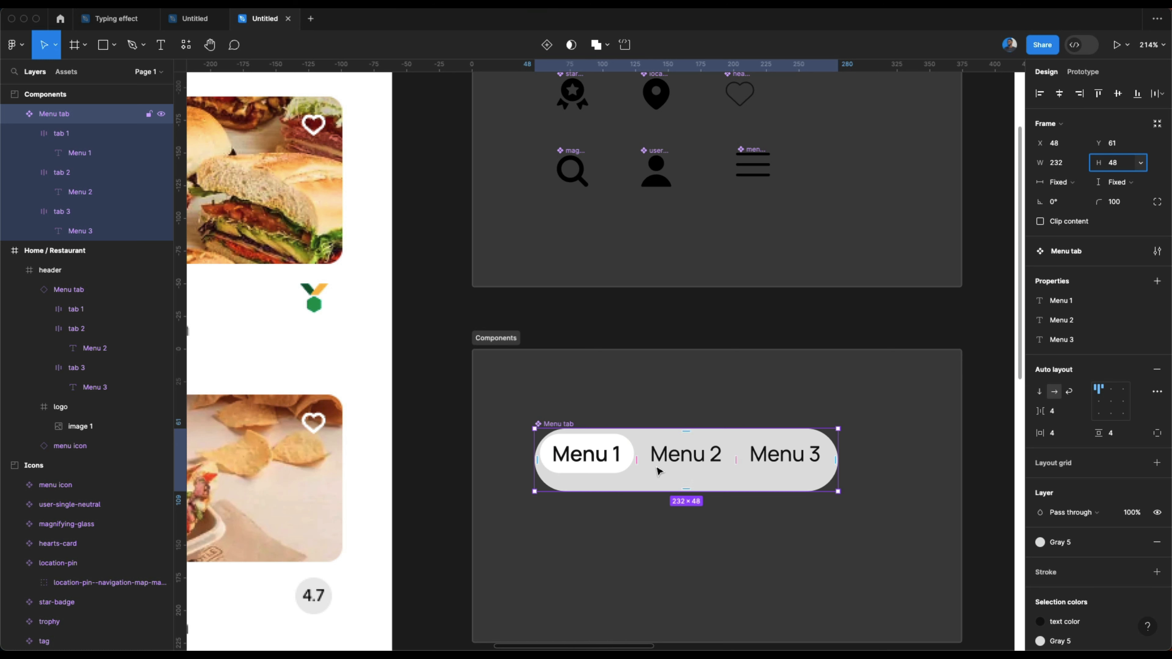
key("super+z")
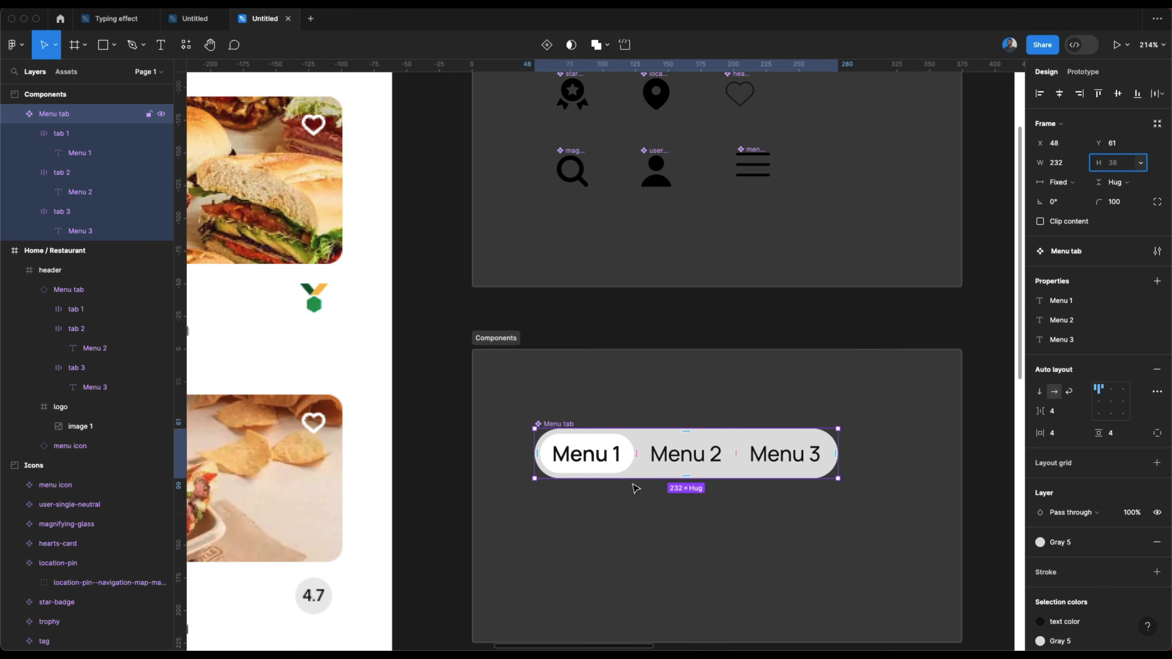
Step: Set the vertical resizing of tab 1, tab 2 and tab 3 in the Menu tab component to Fill container
left_click(587, 468)
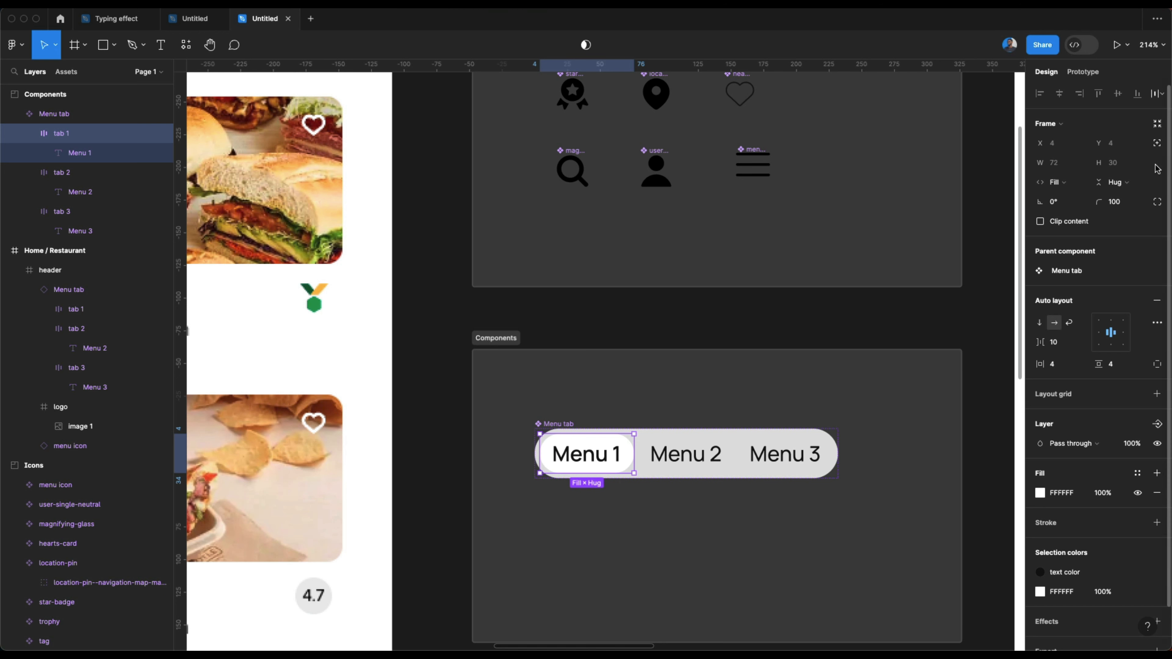
left_click(665, 459, "shift")
left_click(775, 459, "shift")
left_click(1090, 187)
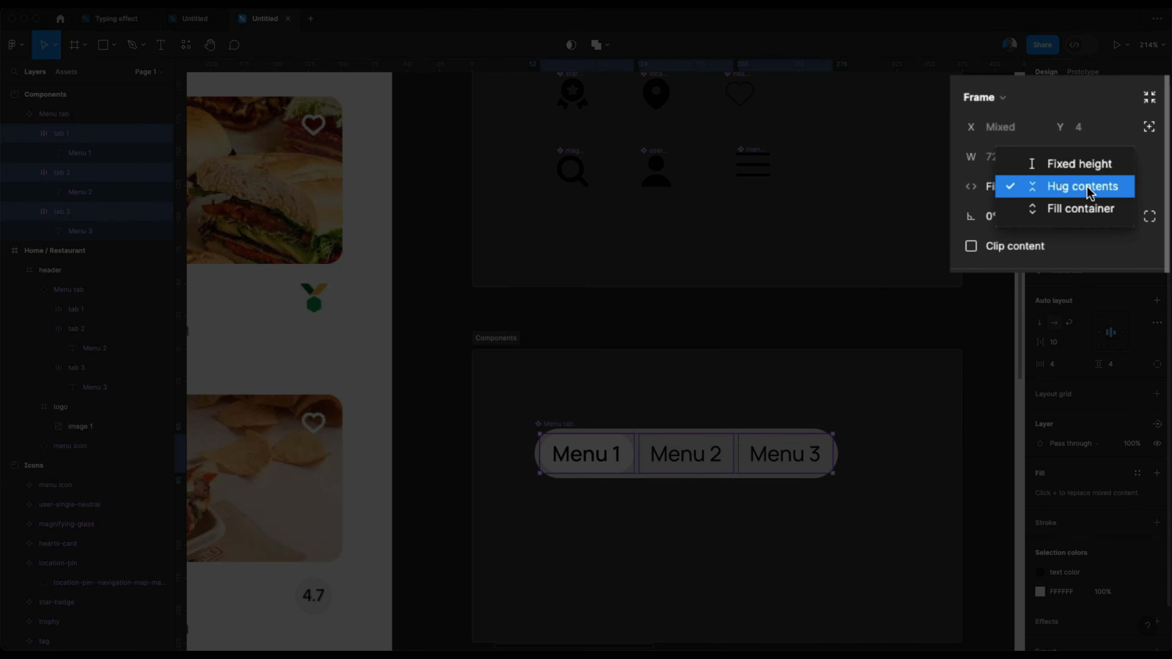
left_click(1084, 211)
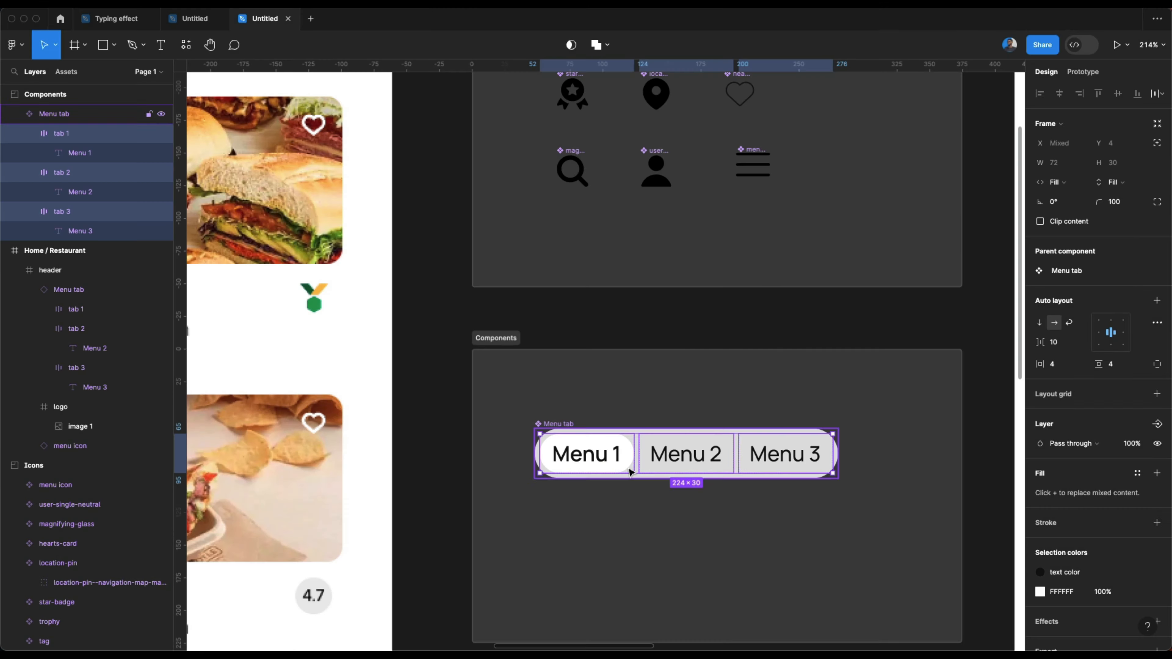
left_click(558, 553)
Step: Set the height of the main Menu tab component to 48
scroll(559, 553, "down", 5)
left_click(563, 493)
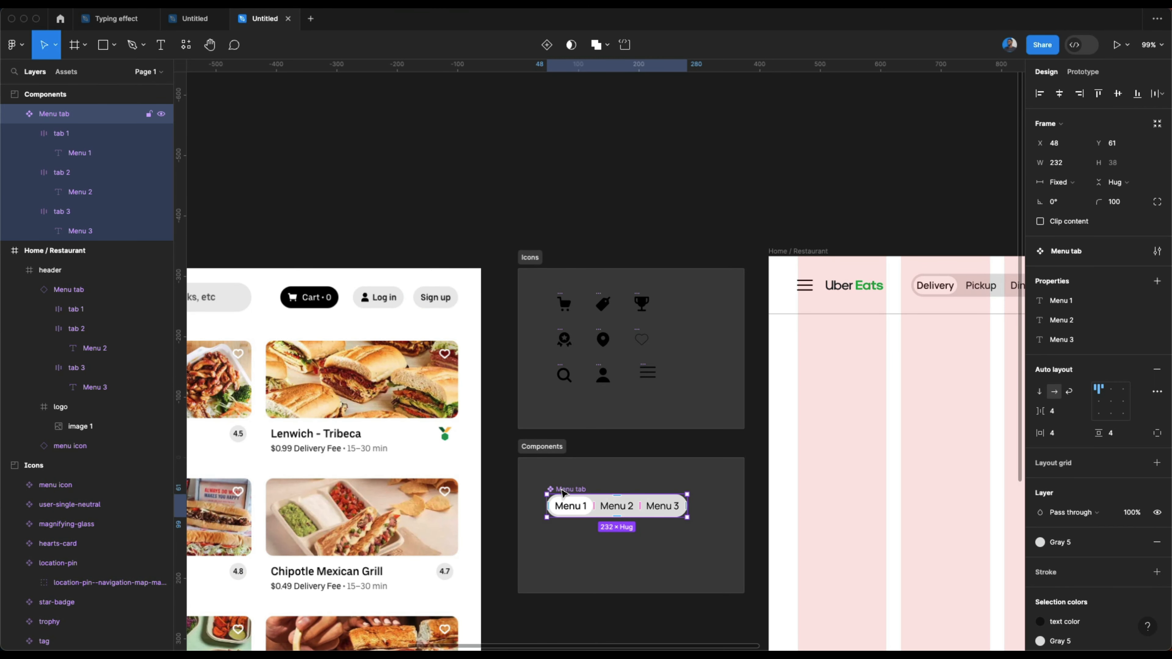
left_click(1136, 165)
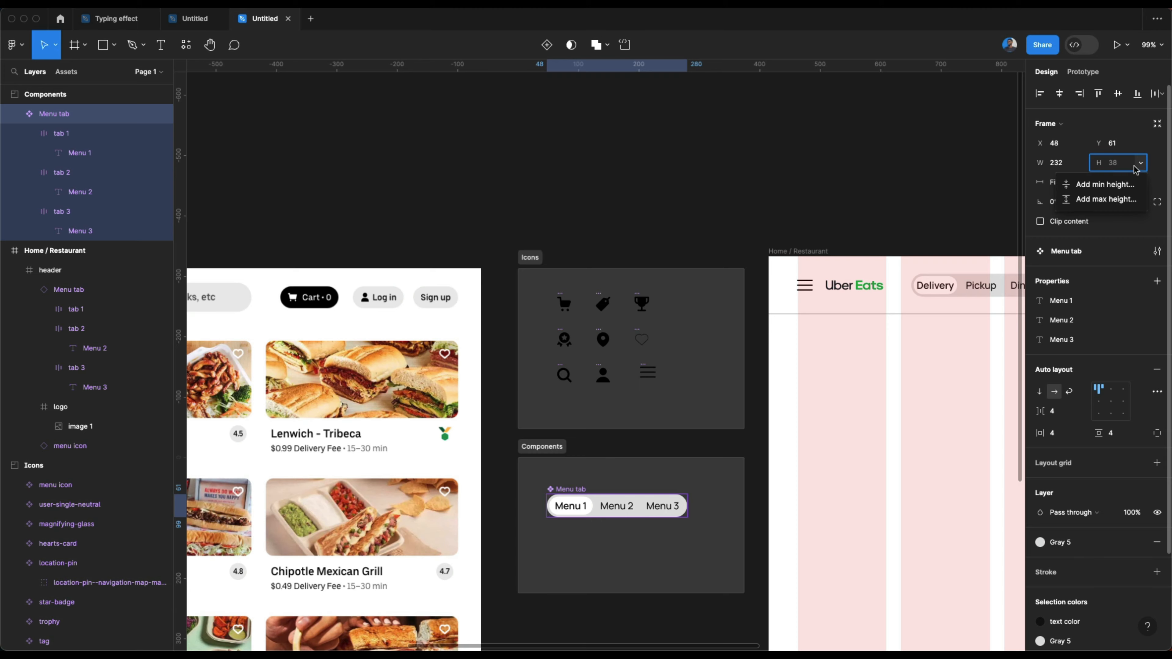
left_click(1125, 163)
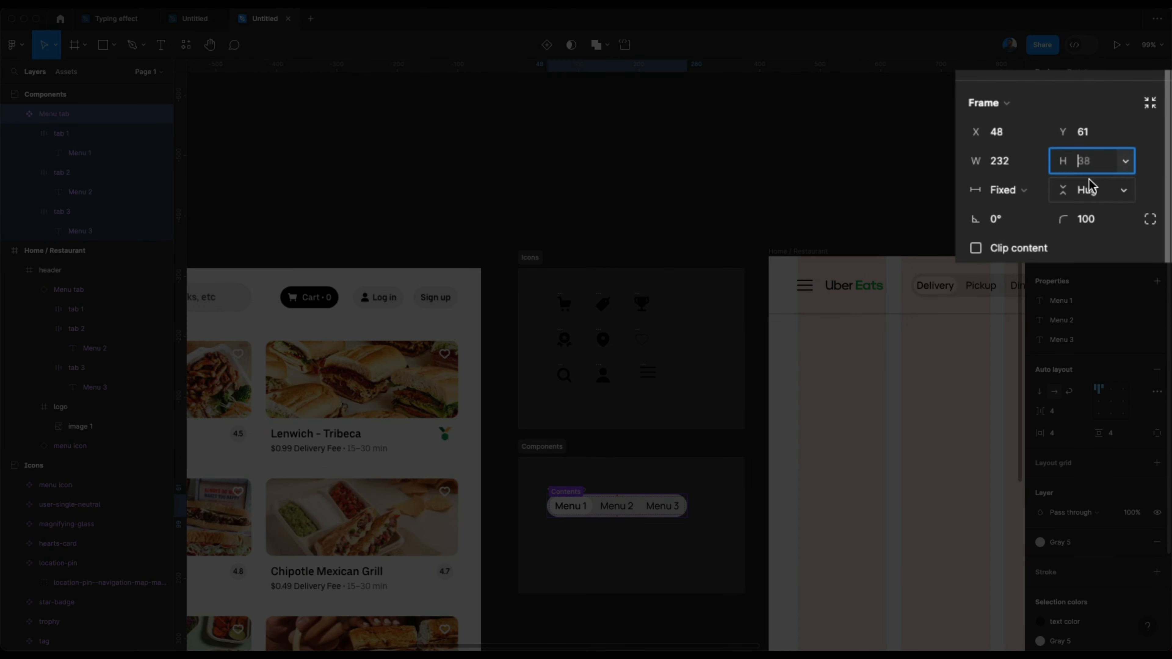
type("48")
key("Return")
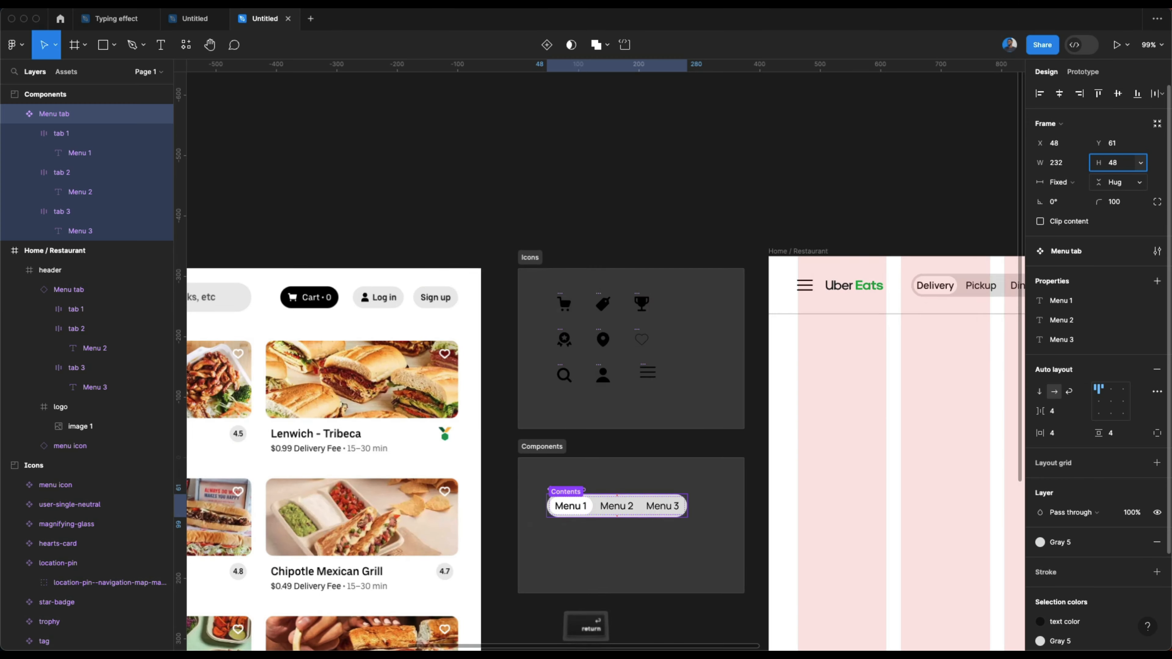
Step: Check the resized Menu tab component and its header instance, and compare them with the header in the reference screenshot
scroll(645, 512, "up", 5)
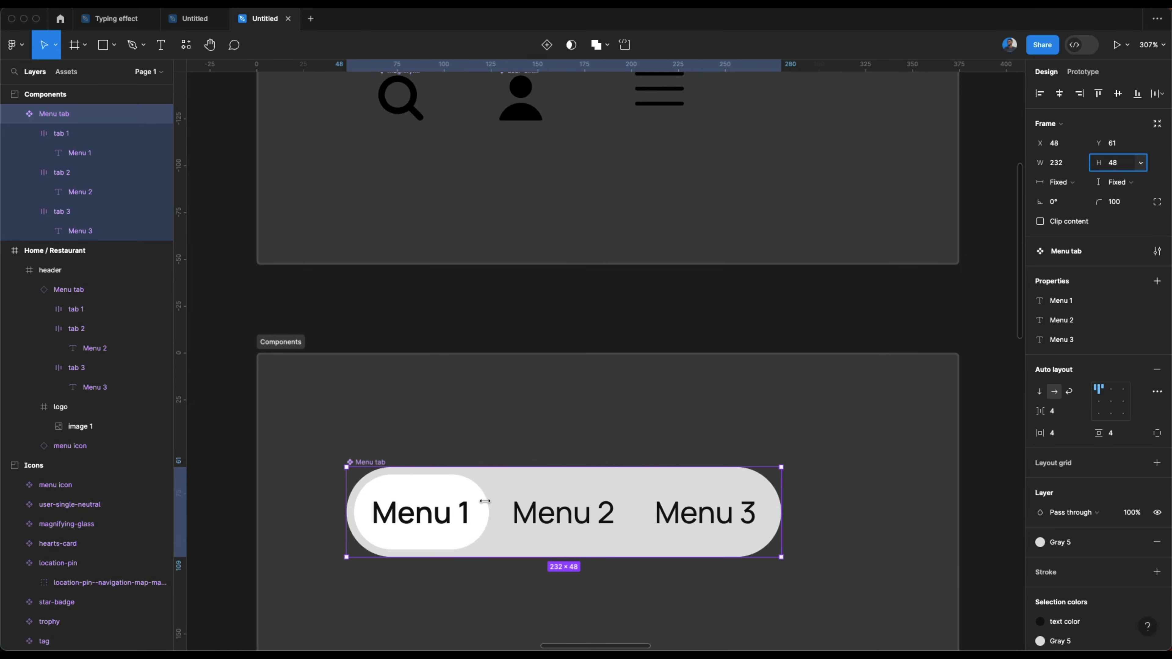
scroll(458, 512, "down", 4)
scroll(459, 513, "down", 2)
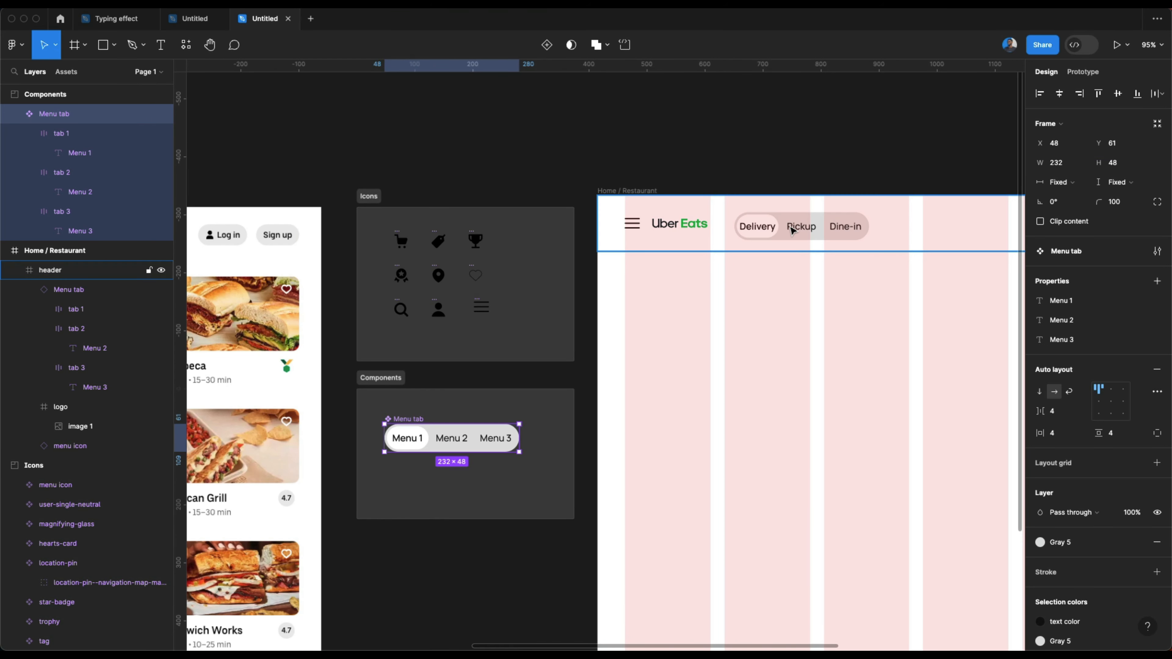
scroll(848, 228, "up", 4)
double_click(817, 228)
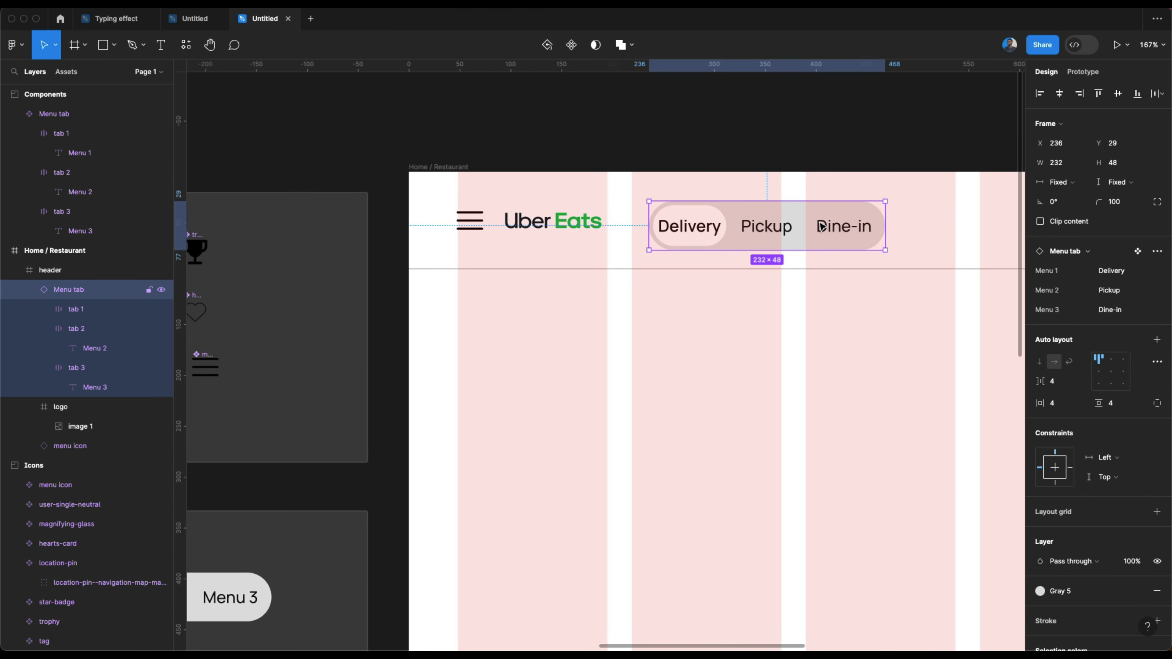
scroll(820, 226, "down", 5)
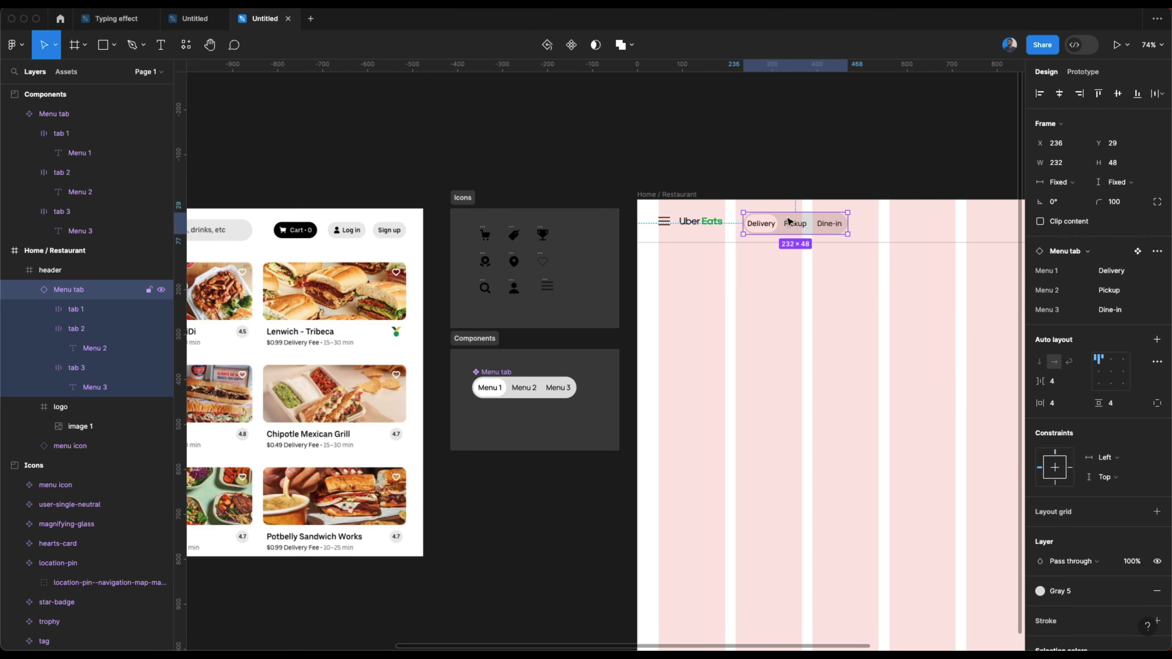
scroll(660, 221, "left", 10)
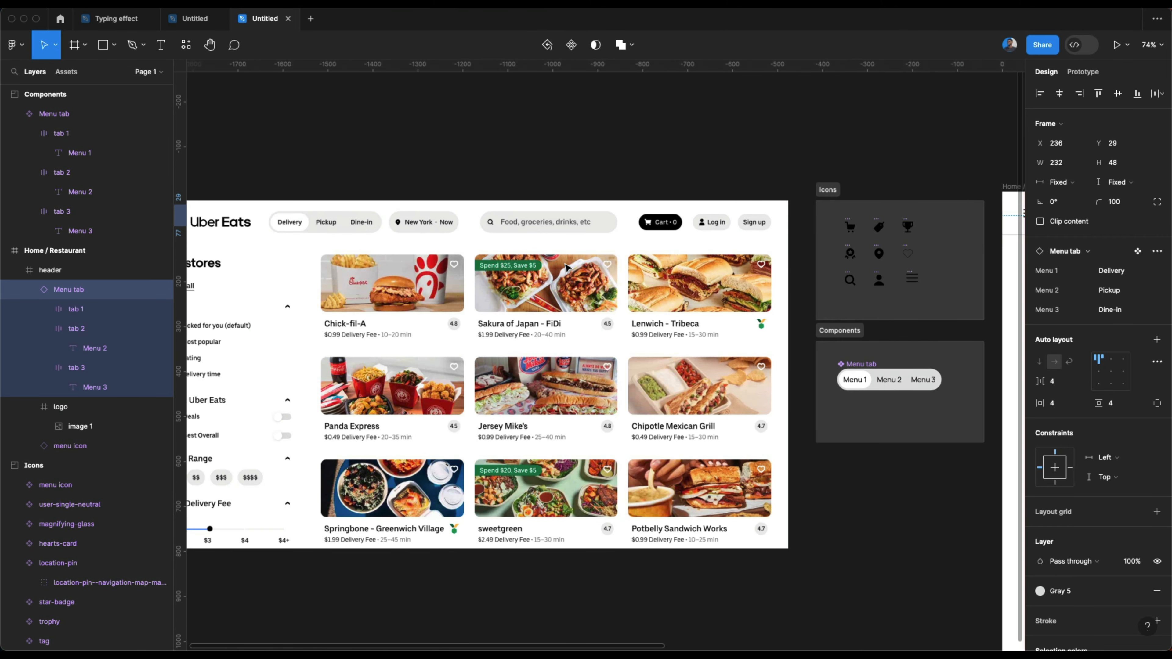
scroll(531, 222, "up", 5)
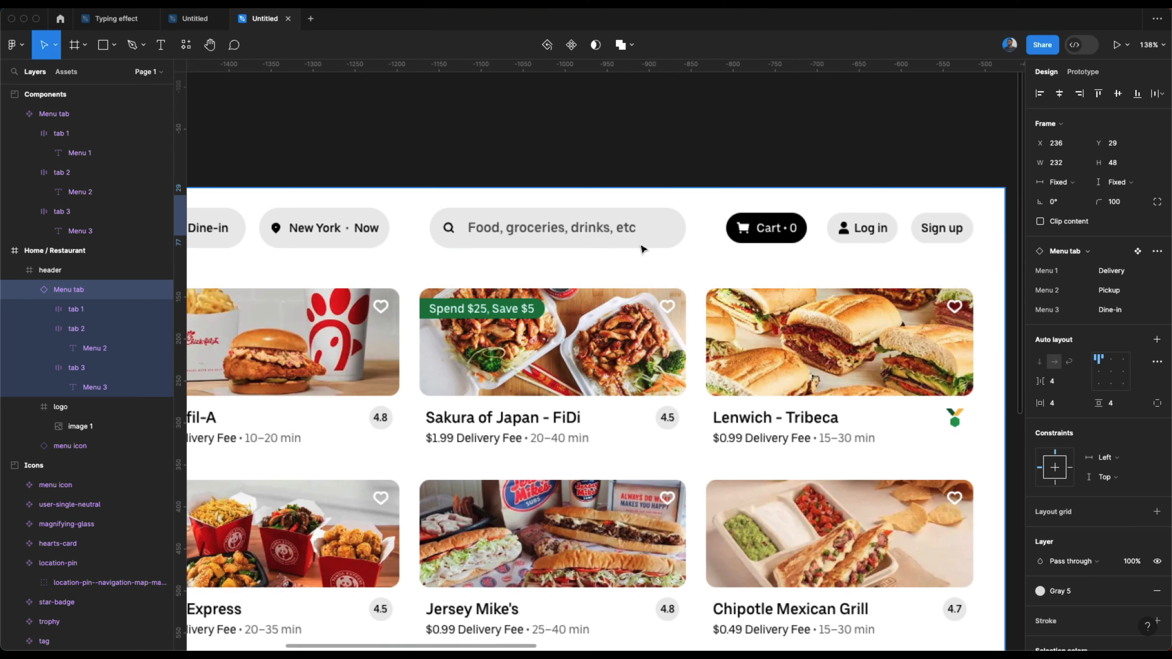
scroll(464, 222, "down", 8)
left_click(763, 343)
left_click(743, 414)
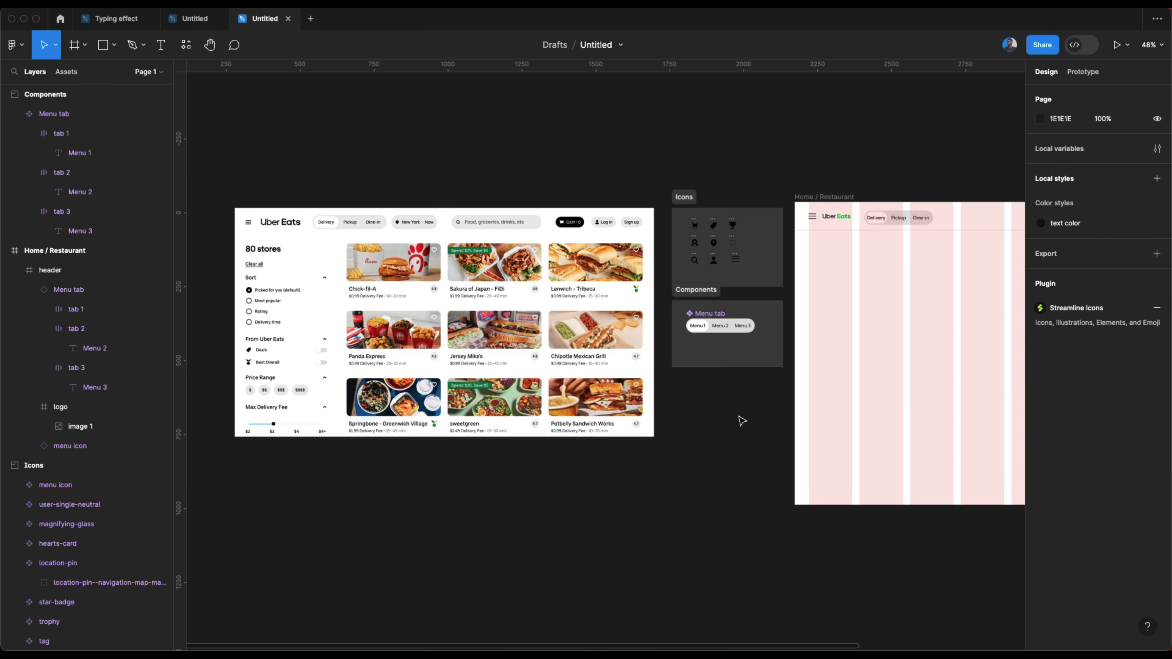
Step: Draw a frame of about 231 × 48 below the Menu tab in the Components frame and set its corner radius to 100
scroll(739, 359, "up", 10)
key("f")
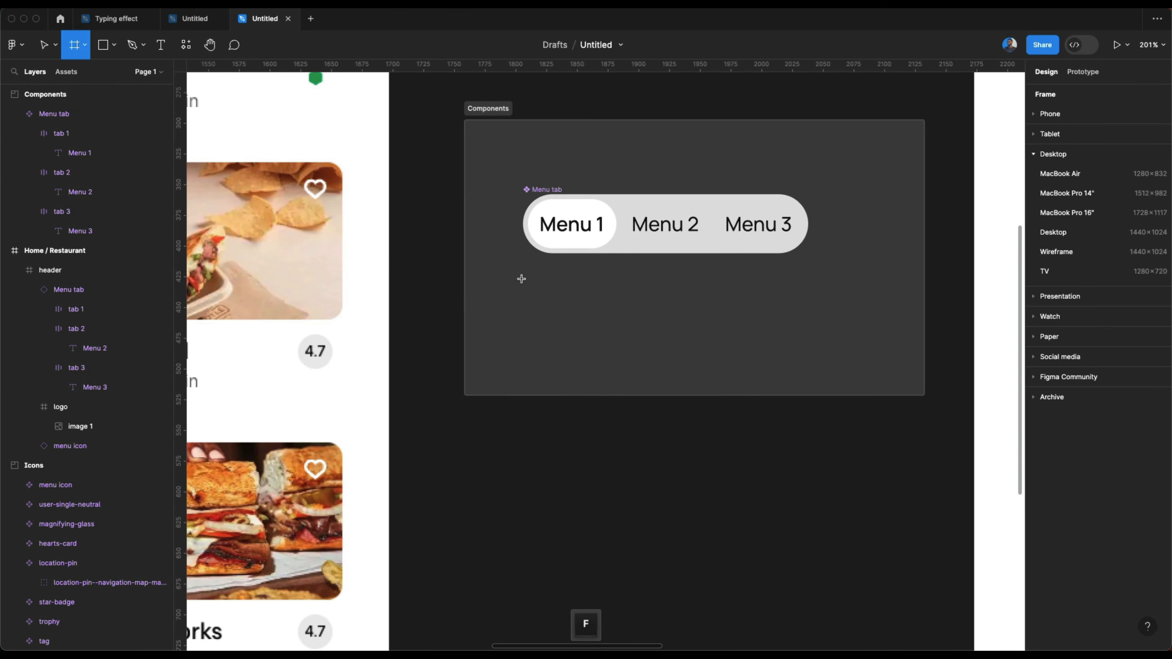
scroll(522, 280, "down", 1)
left_click_drag(524, 280, 794, 337)
left_click(1117, 180)
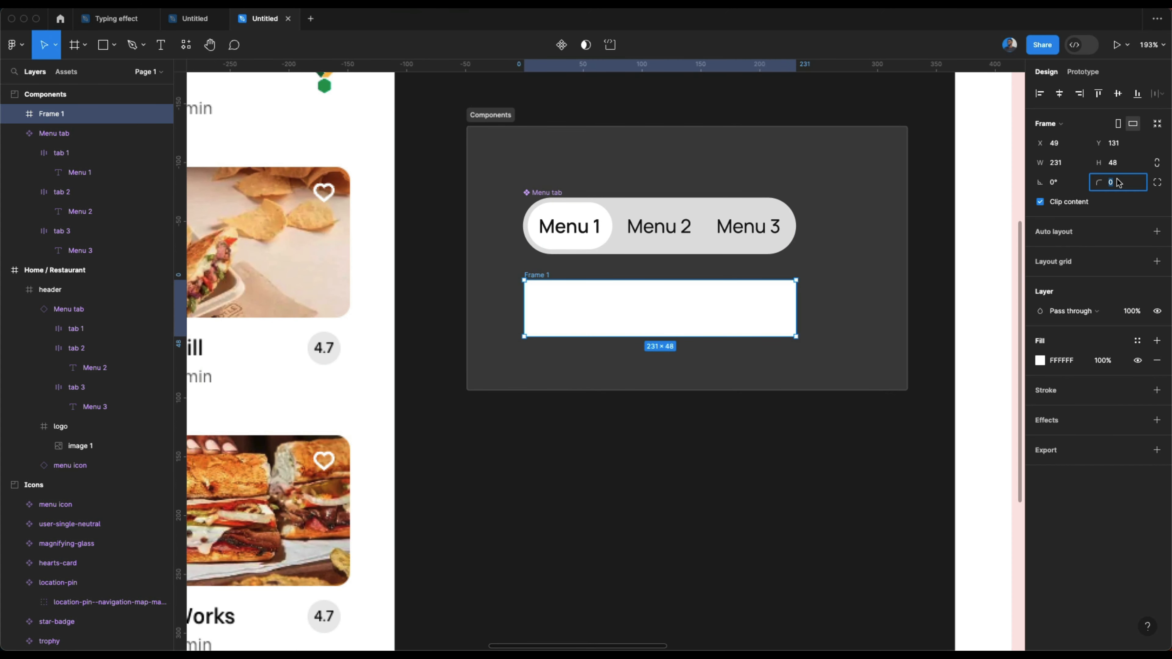
type("100")
key("Return")
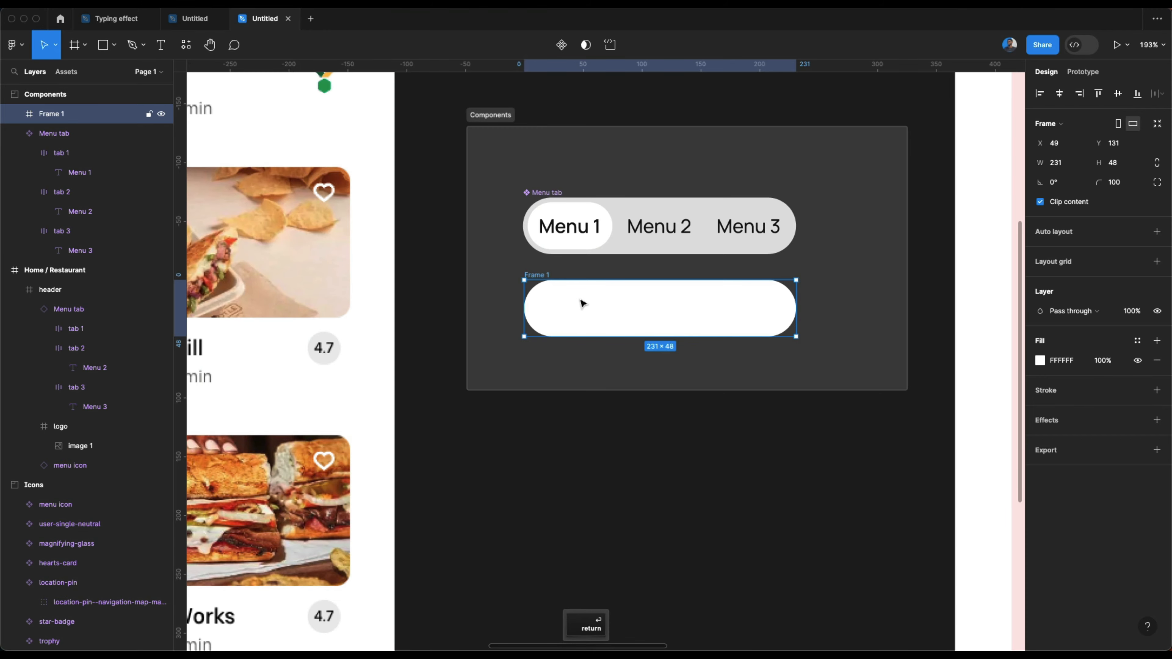
Step: Place a copy of the magnifying-glass icon inside the white pill frame, positioned at X 16 and Y 12
scroll(582, 303, "down", 5)
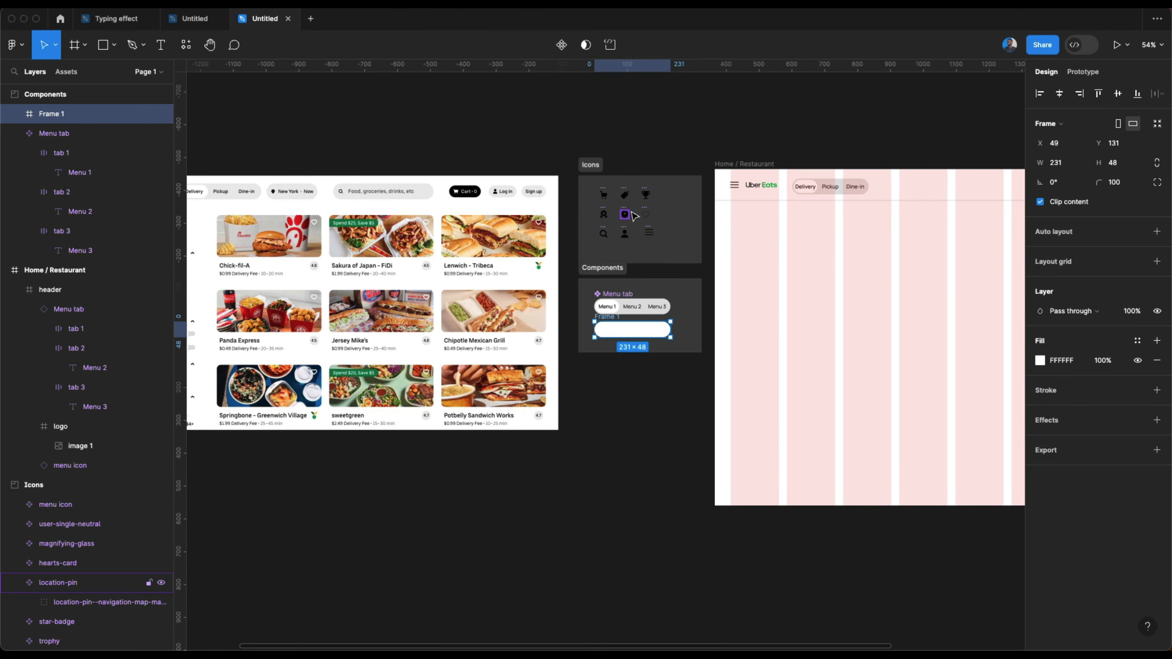
scroll(640, 162, "up", 5)
left_click(521, 282)
scroll(522, 284, "down", 1)
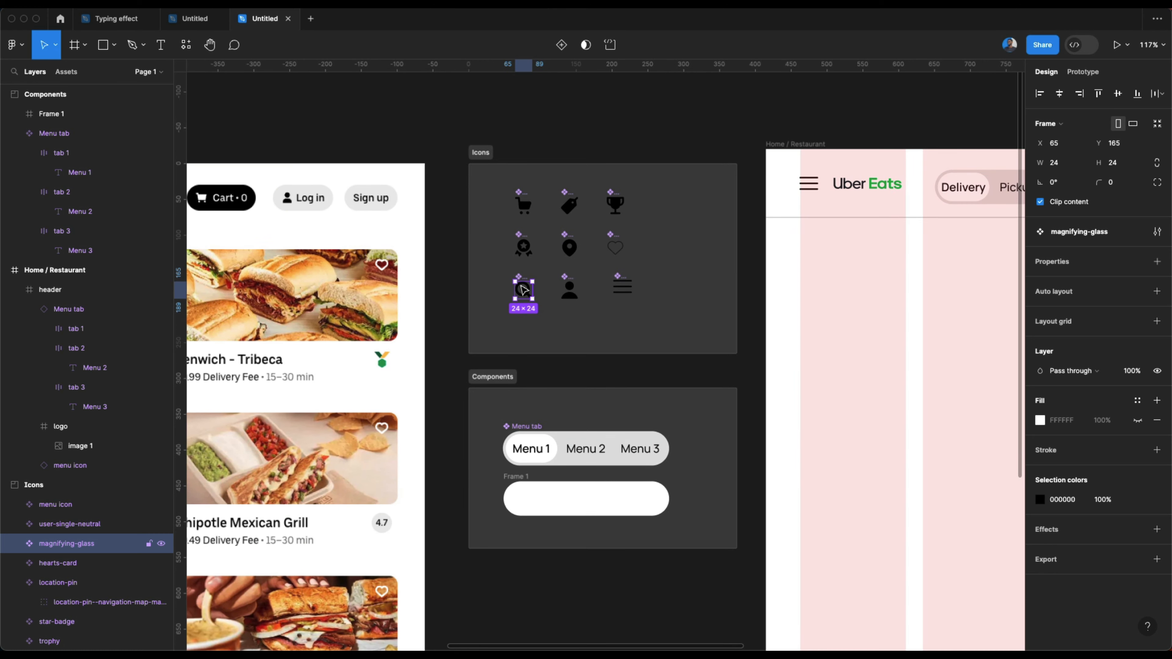
left_click_drag(523, 289, 524, 492)
scroll(526, 498, "up", 5)
key("alt")
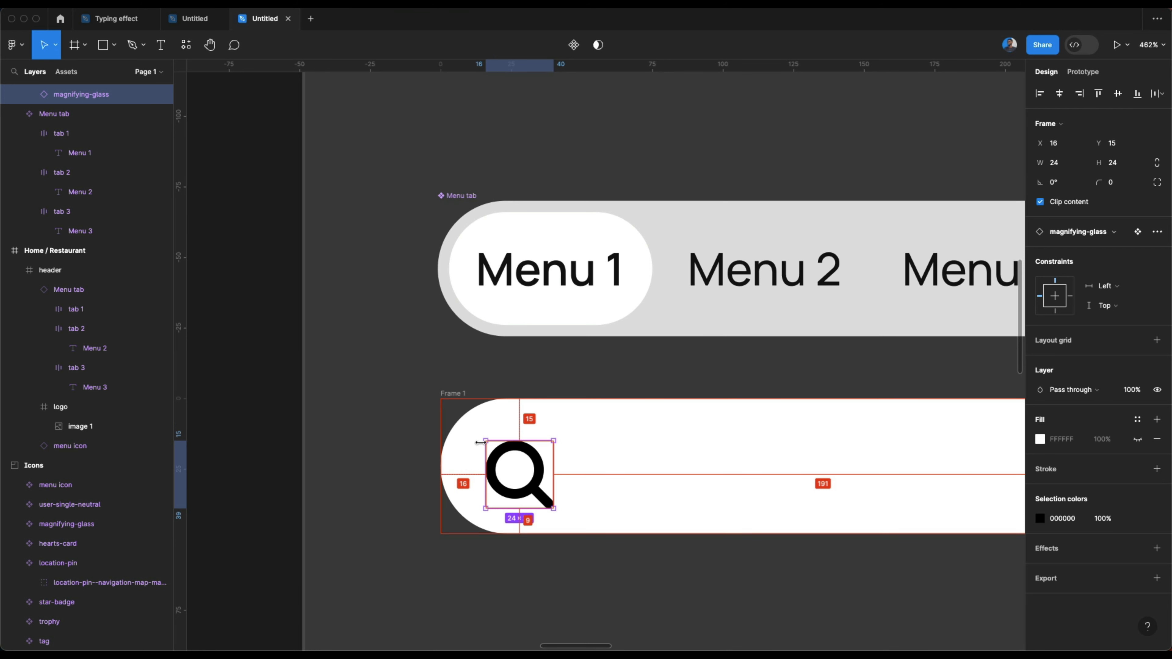
key("Up")
key("Up")
key("Up")
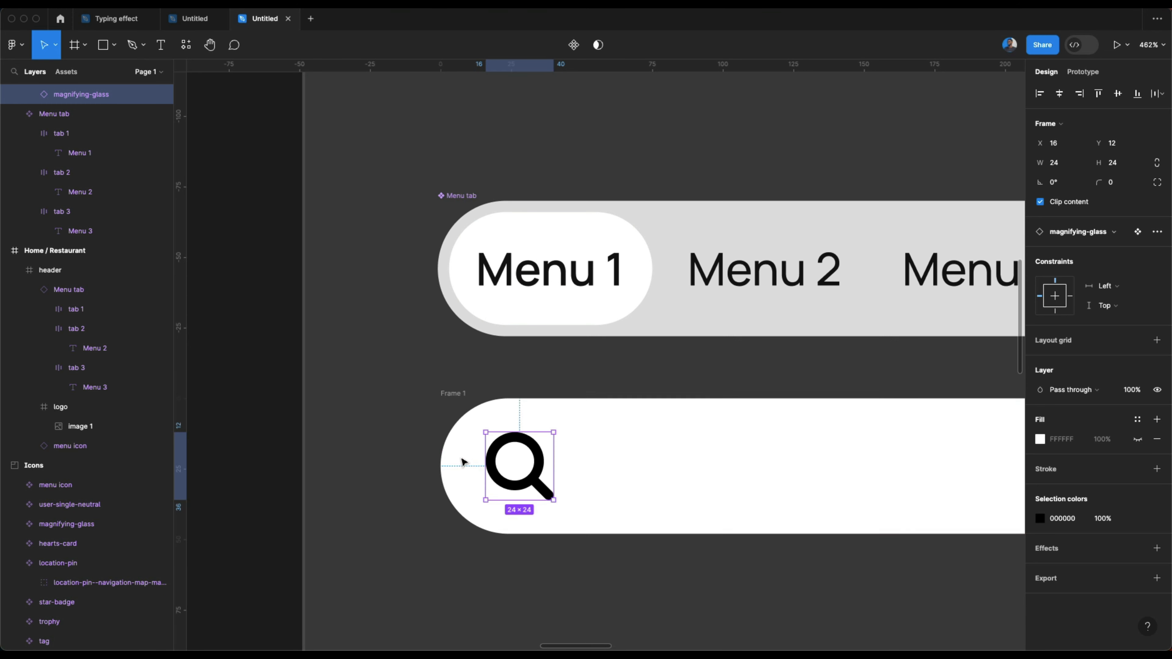
Step: Add the text "Food, groceries, drinks, etc." beside the magnifying-glass icon in the pill frame
scroll(461, 462, "down", 3)
key("t")
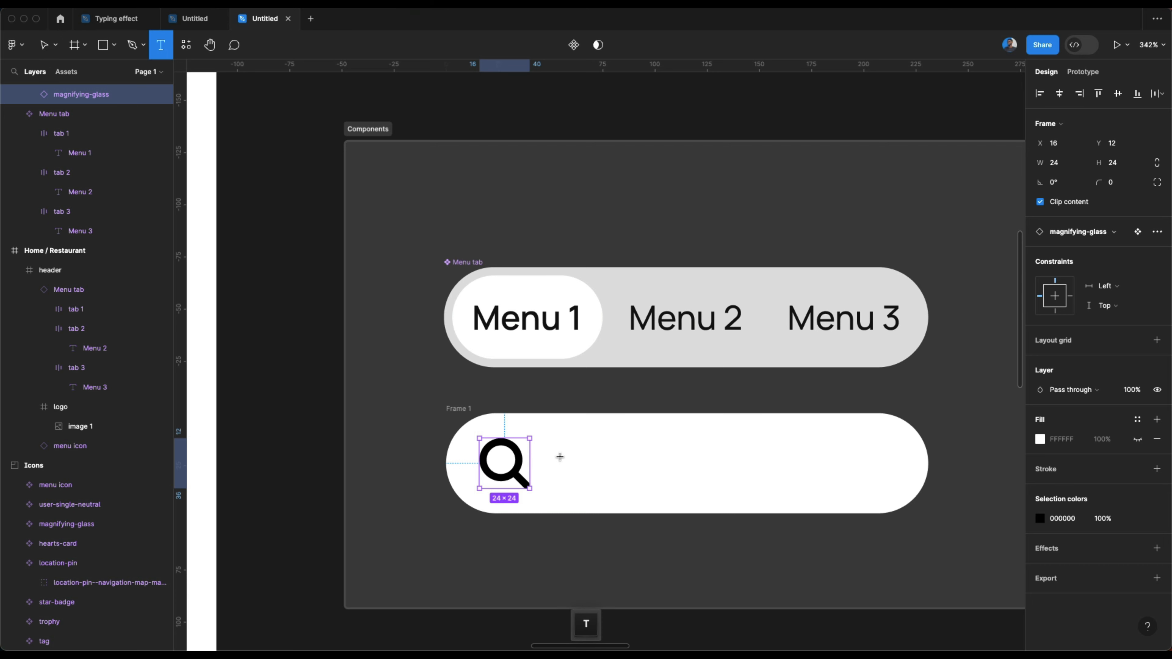
left_click(560, 466)
type("Food")
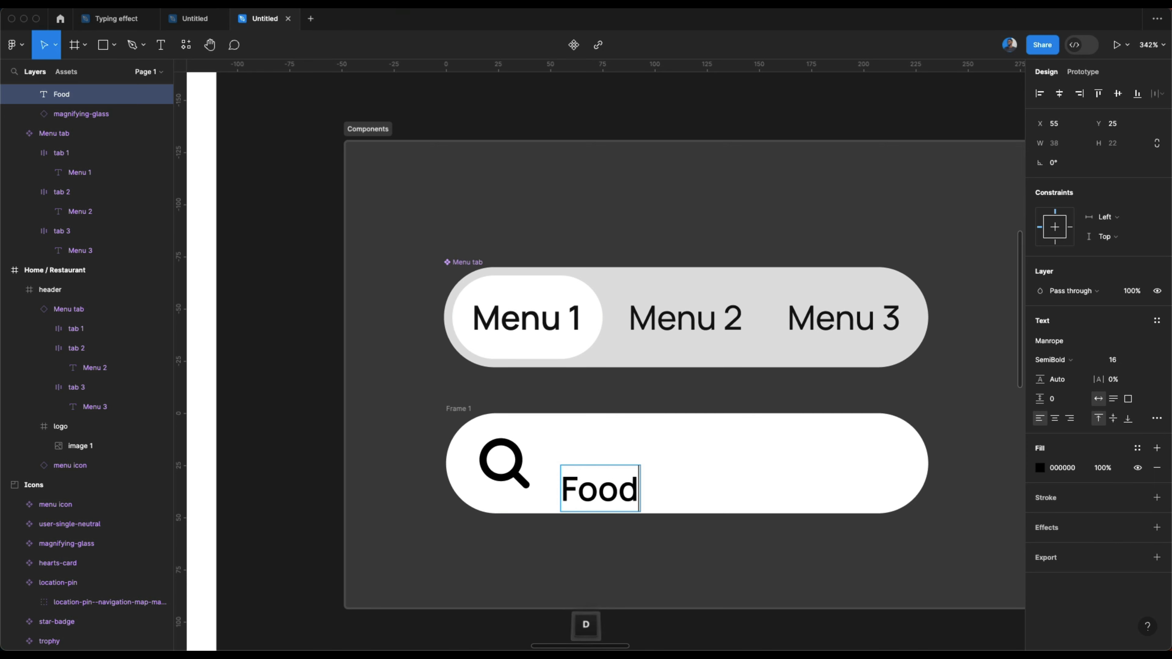
type(", ")
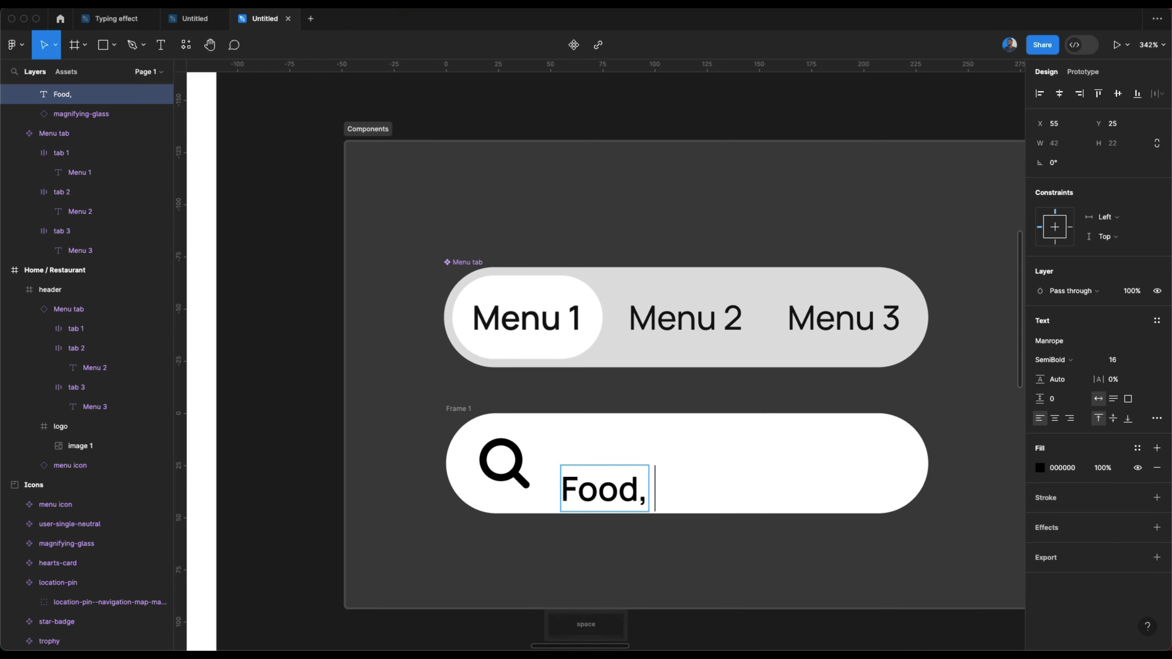
type("groceries.")
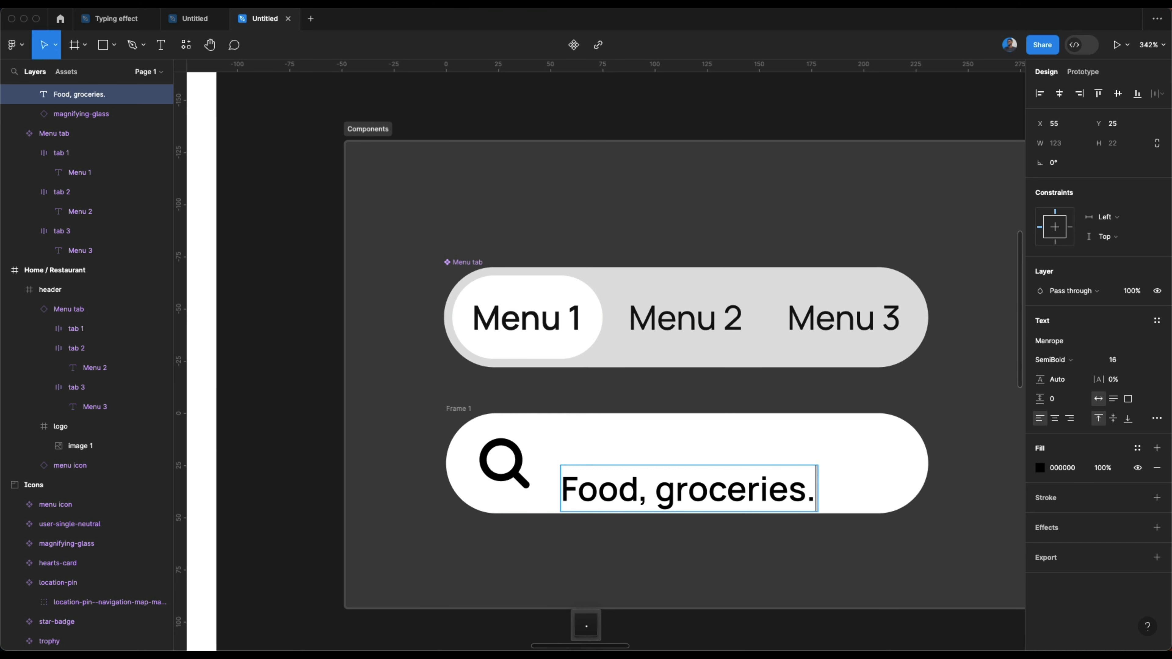
key("BackSpace")
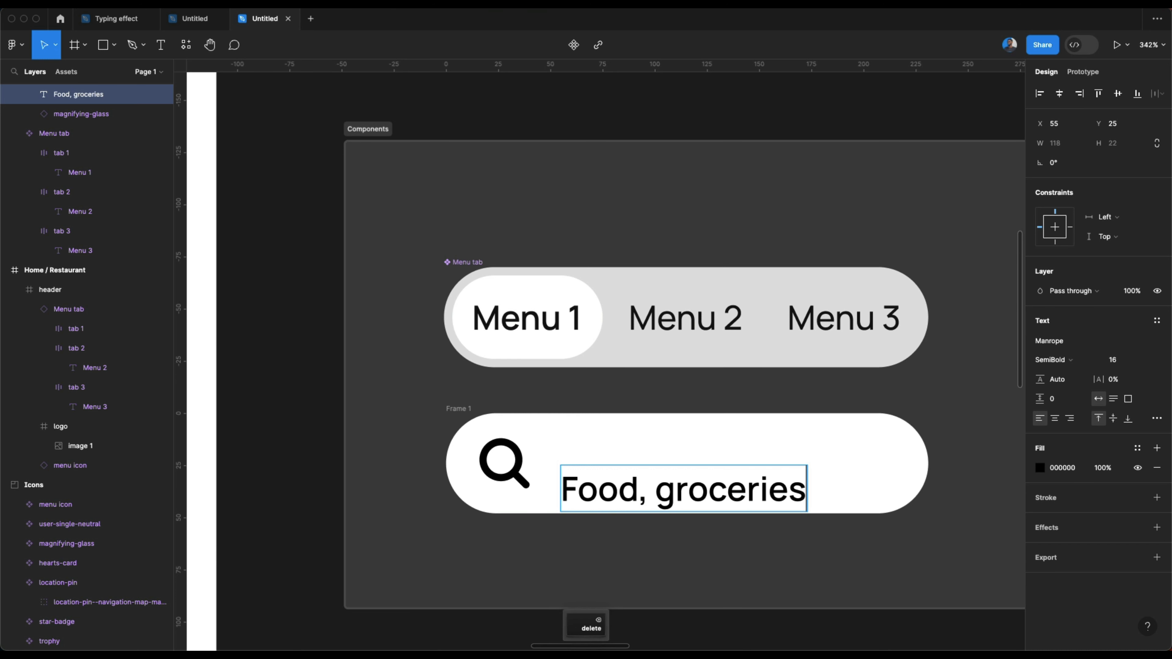
type(", drinks")
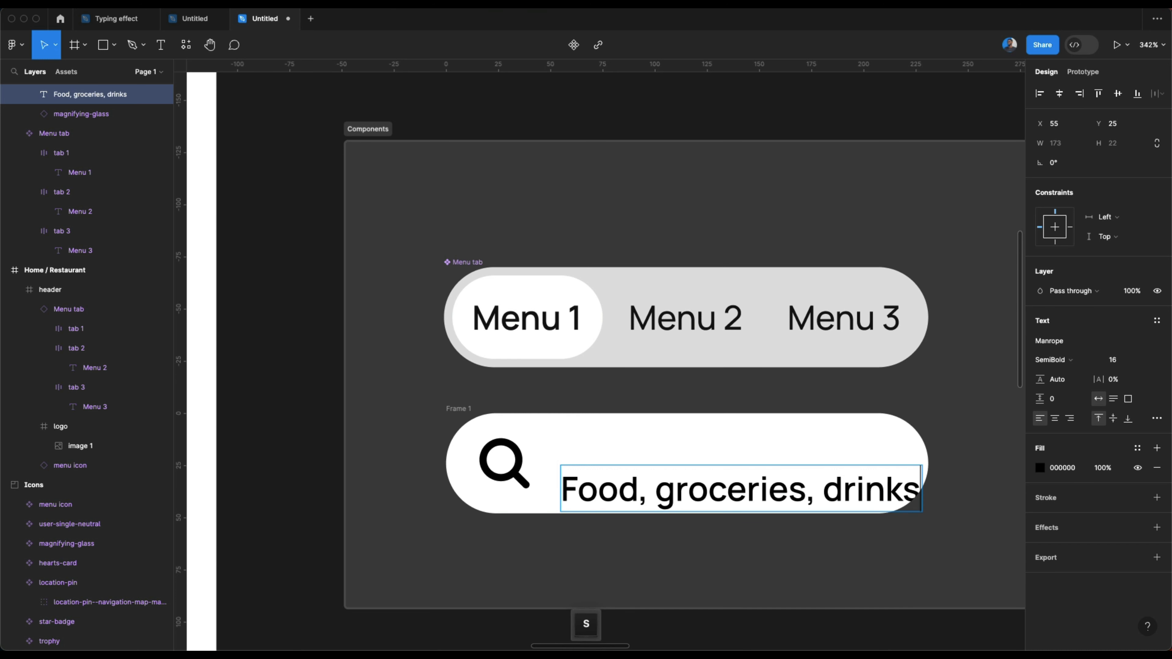
type(", etc/")
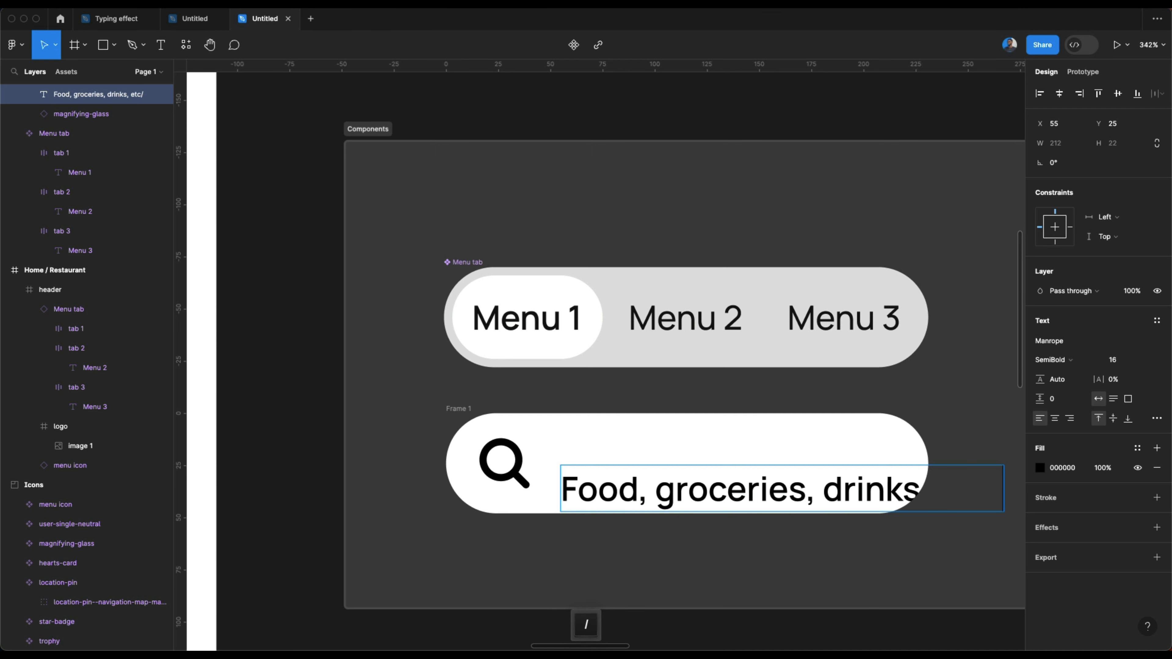
key("BackSpace")
type(".")
left_click(538, 548)
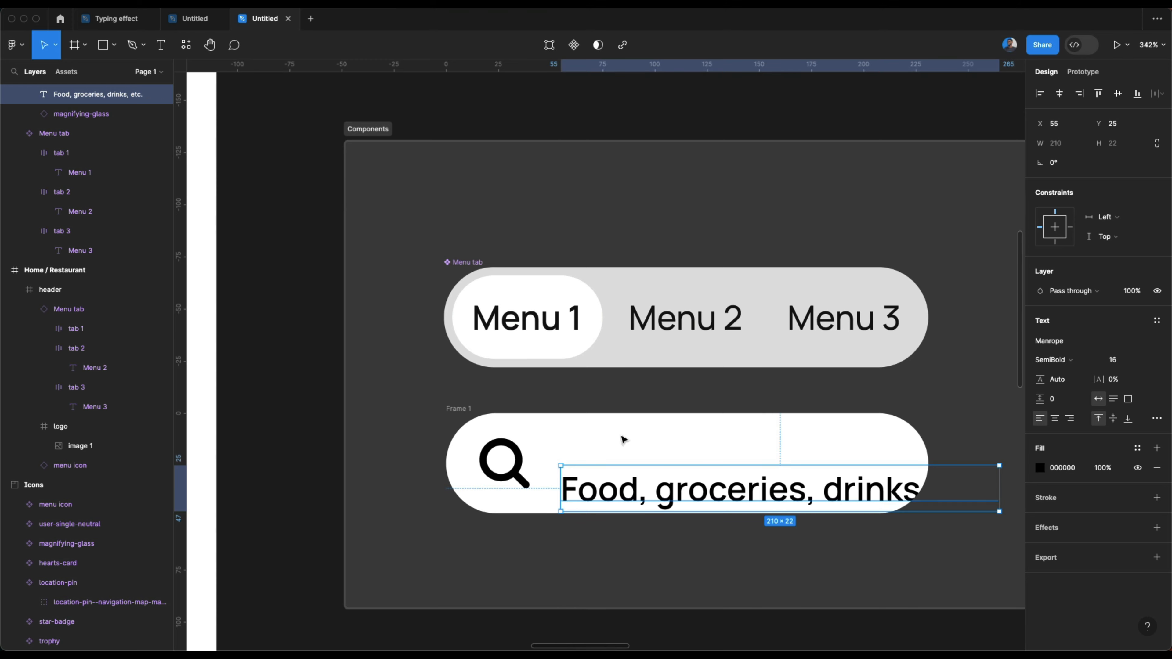
Step: Widen the pill frame to about 297 so that the whole placeholder text fits
left_click(461, 409)
scroll(463, 408, "down", 5)
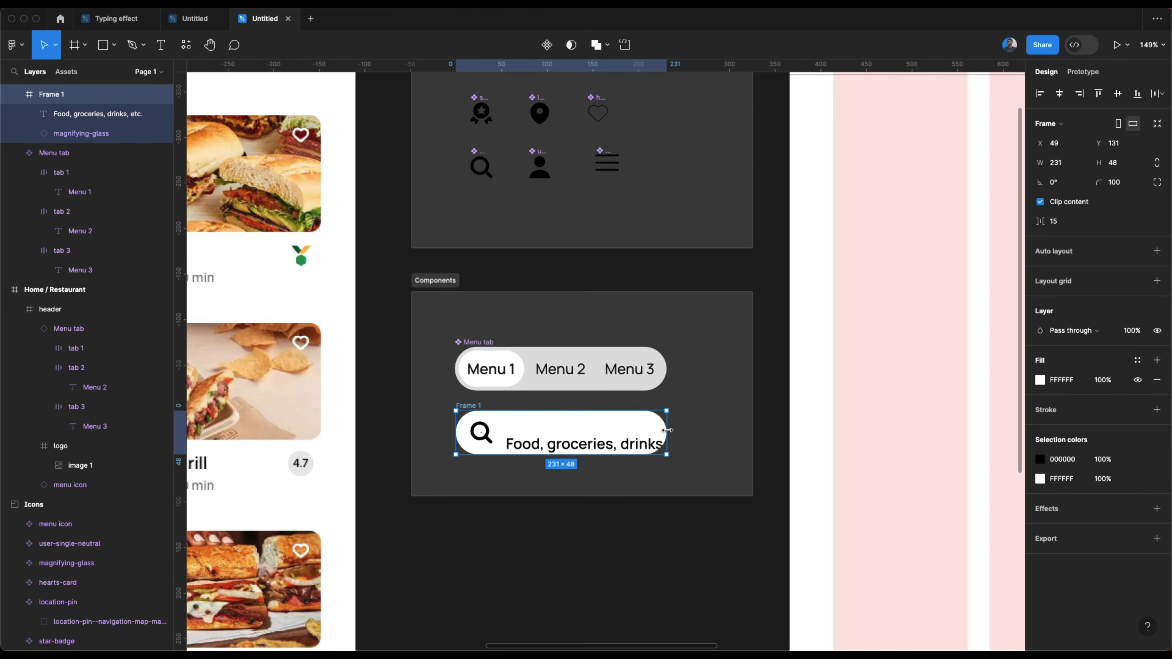
left_click_drag(668, 431, 731, 430)
Step: Centre the placeholder text vertically in the pill frame and move it to 8 px from the magnifying-glass icon
scroll(578, 441, "up", 5)
left_click(592, 450)
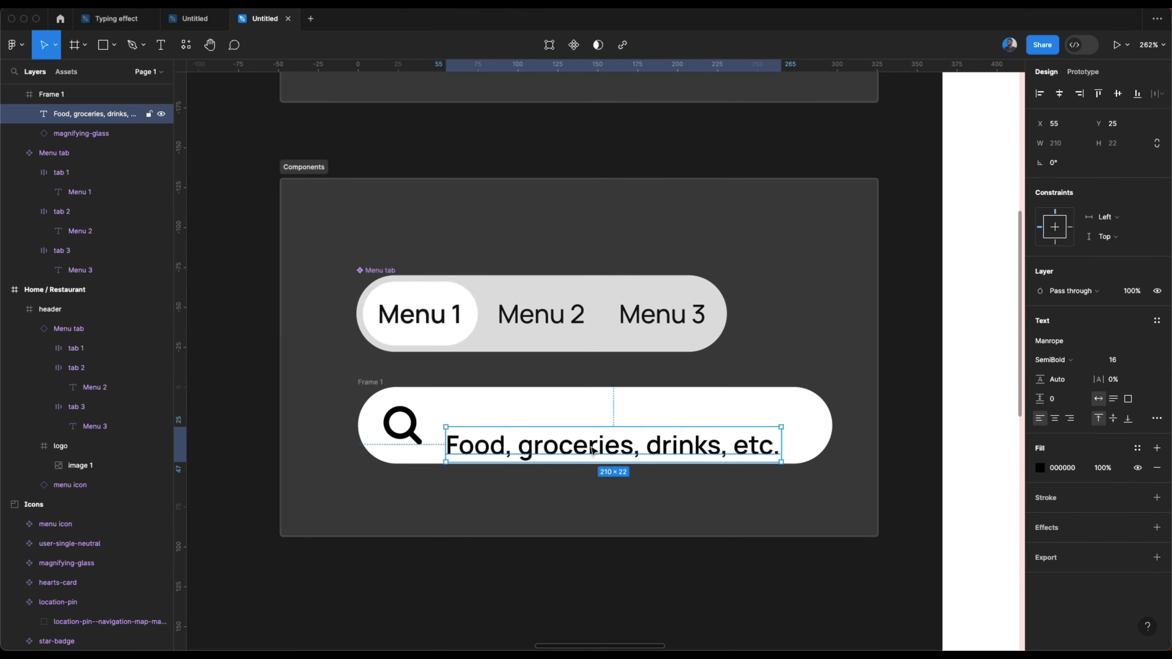
left_click_drag(592, 450, 592, 431)
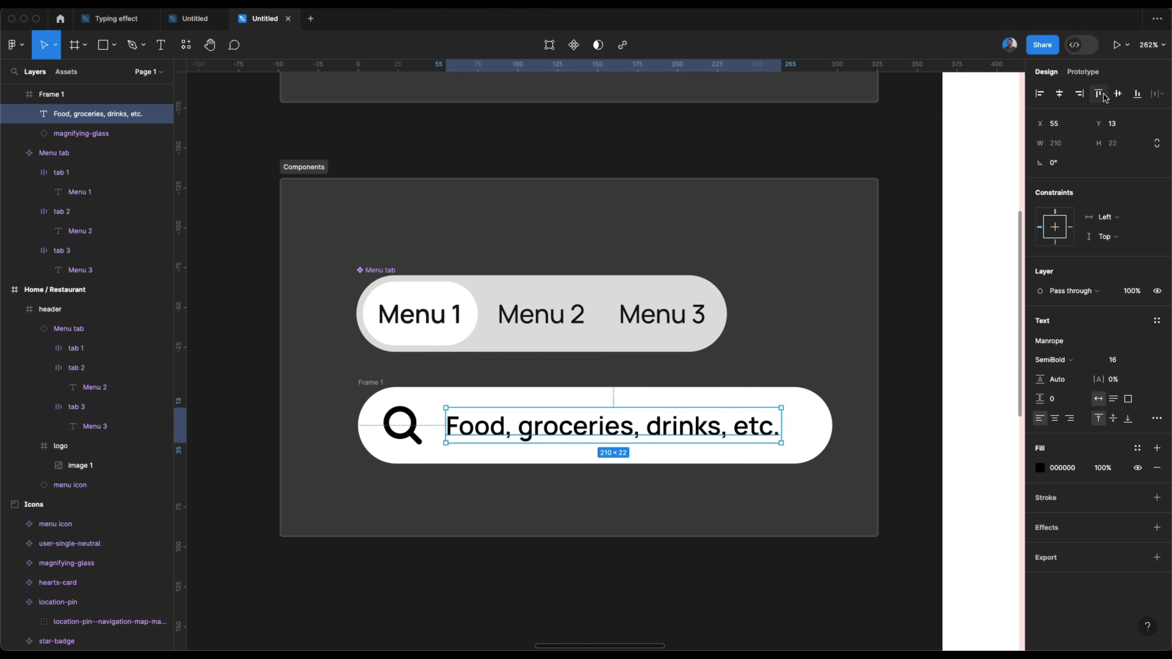
left_click(1118, 93)
key("alt")
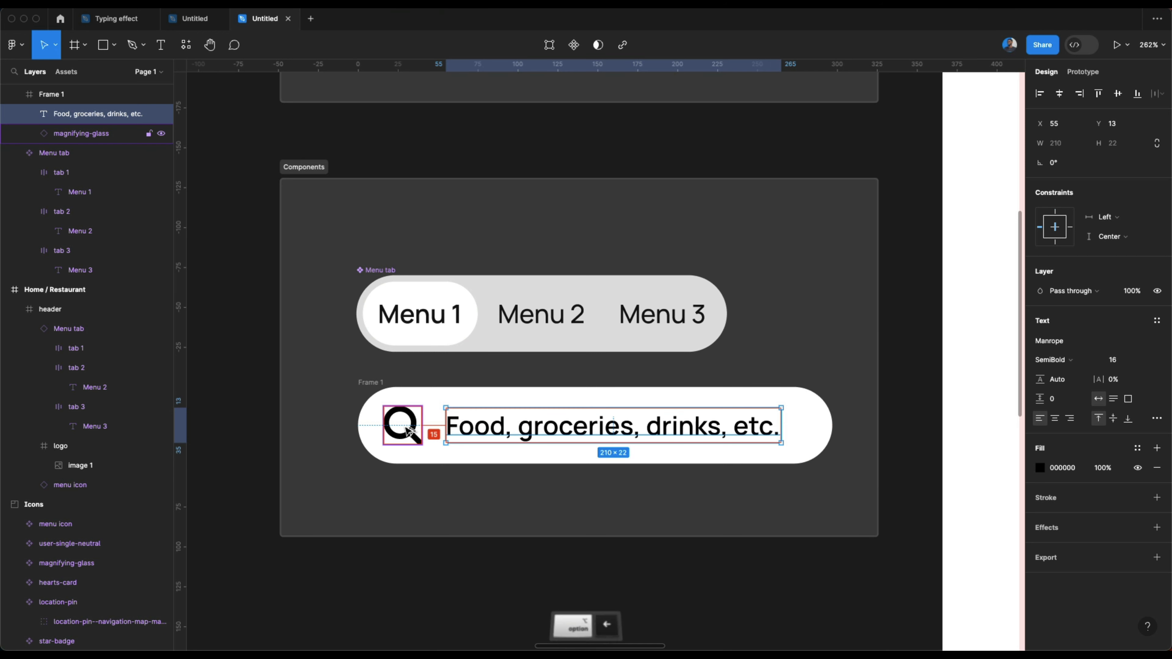
key("alt+Left")
key("alt+Left")
key("alt+Left")
key("alt+Left")
key("alt+Left")
key("alt+Left")
key("alt+Left")
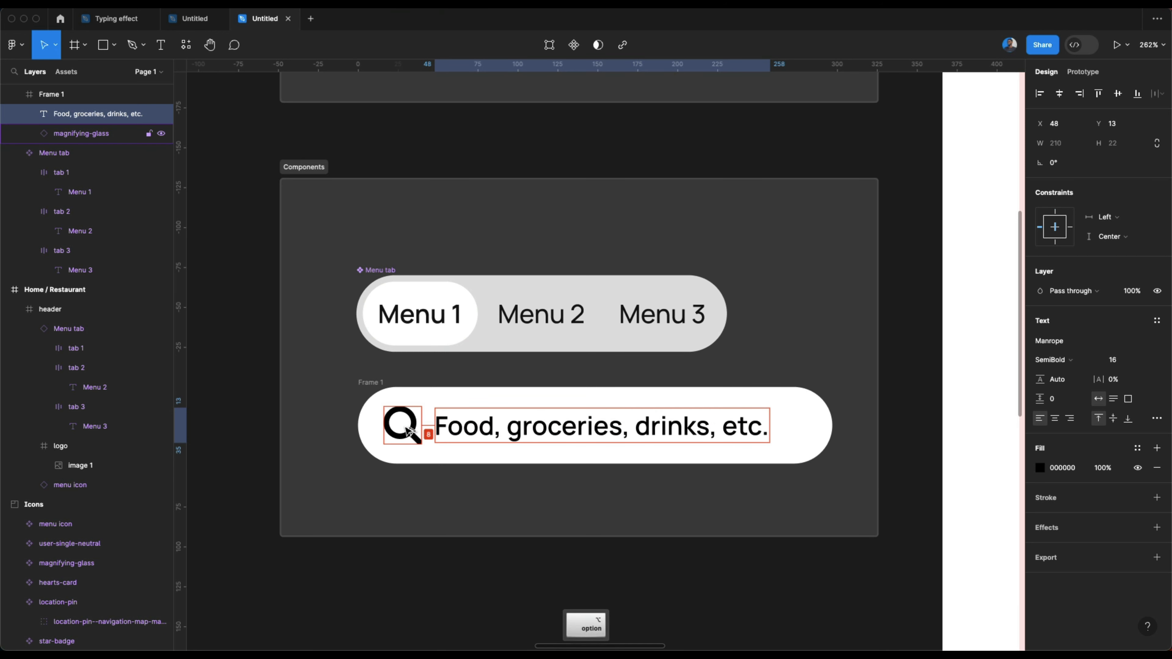
Step: Set the placeholder text to Regular weight and apply the Gray 2 colour style
left_click(1052, 360)
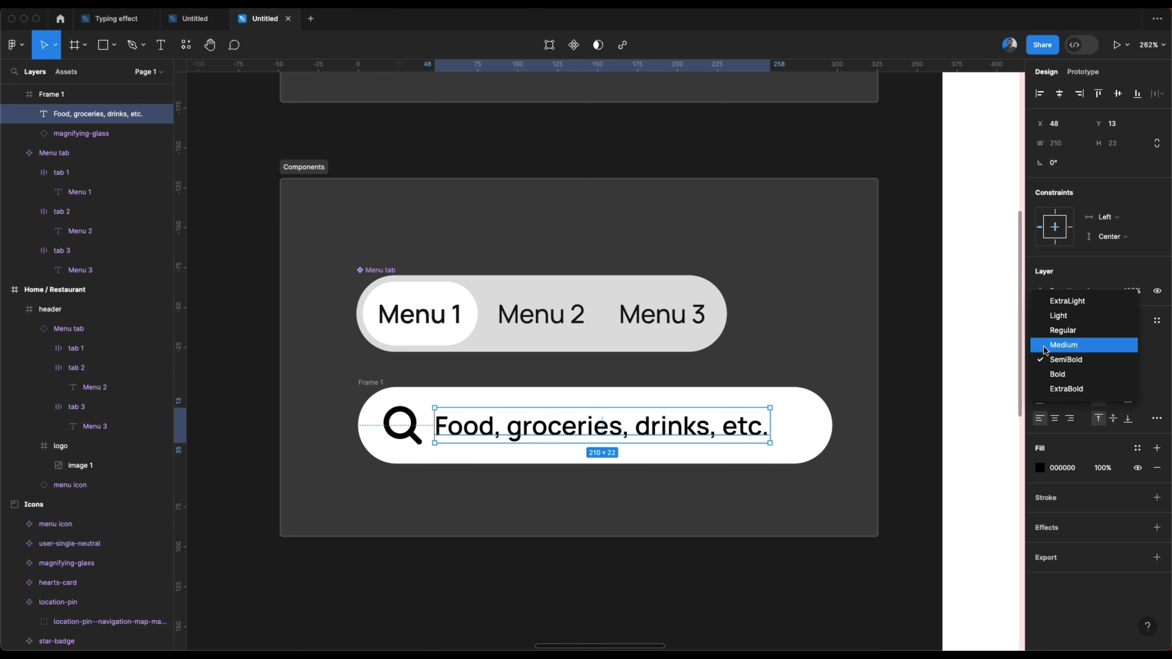
left_click(1057, 331)
left_click(1137, 448)
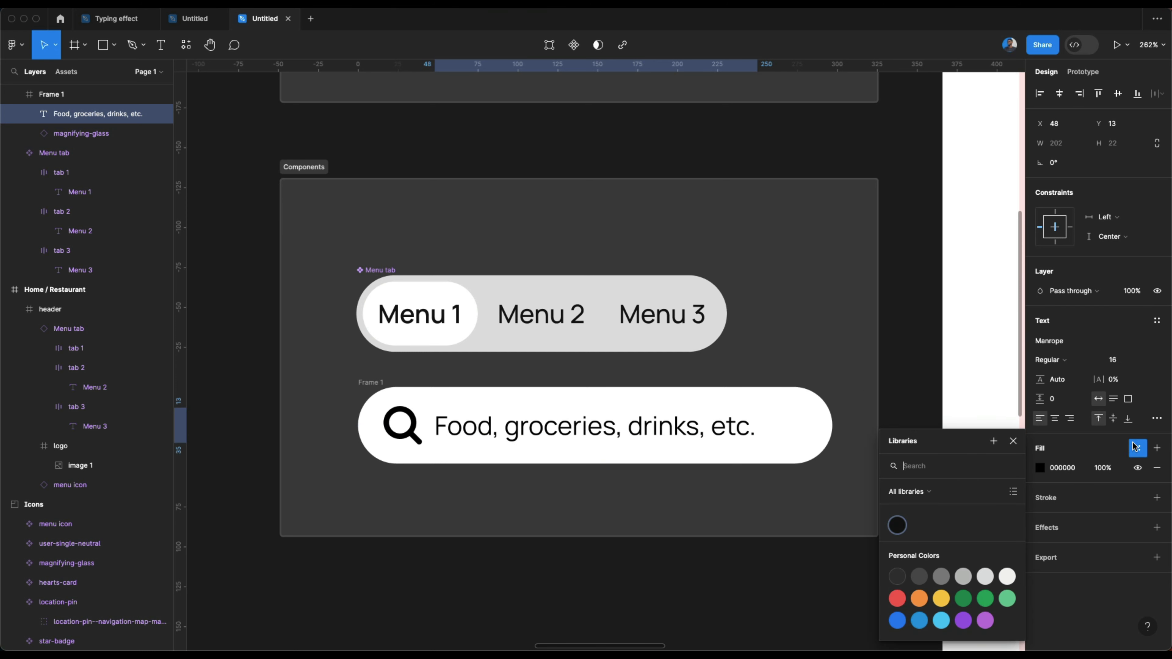
left_click(920, 577)
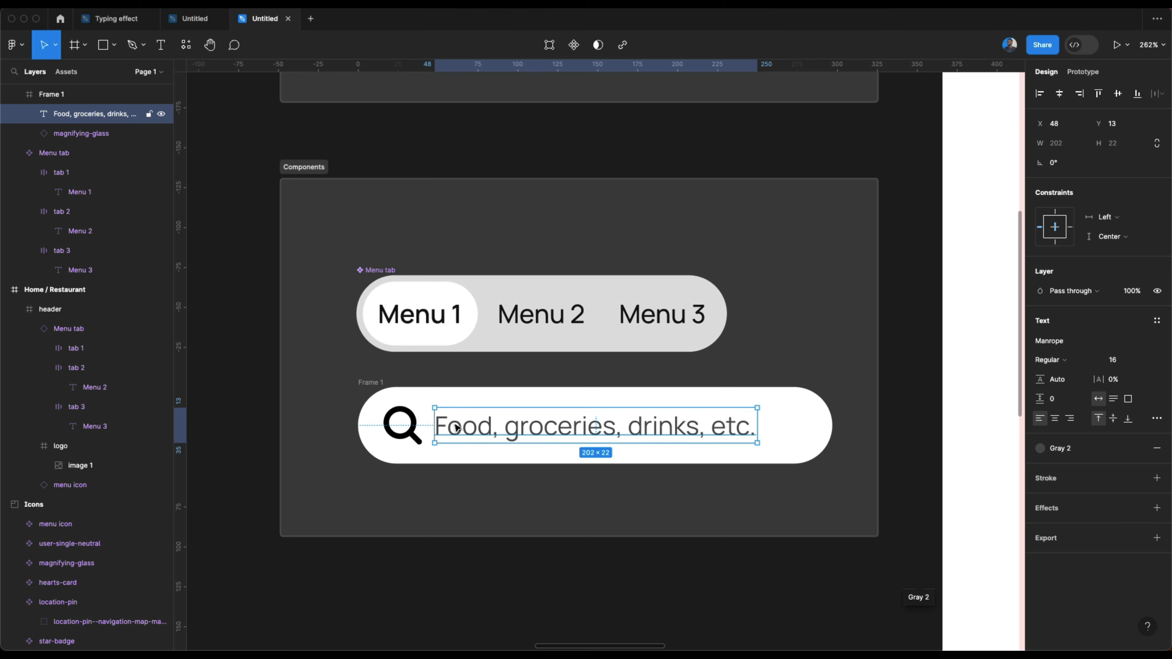
Step: Inspect the magnifying-glass icon and its placement beside the placeholder text in the pill frame
left_click(403, 433)
scroll(404, 433, "up", 5)
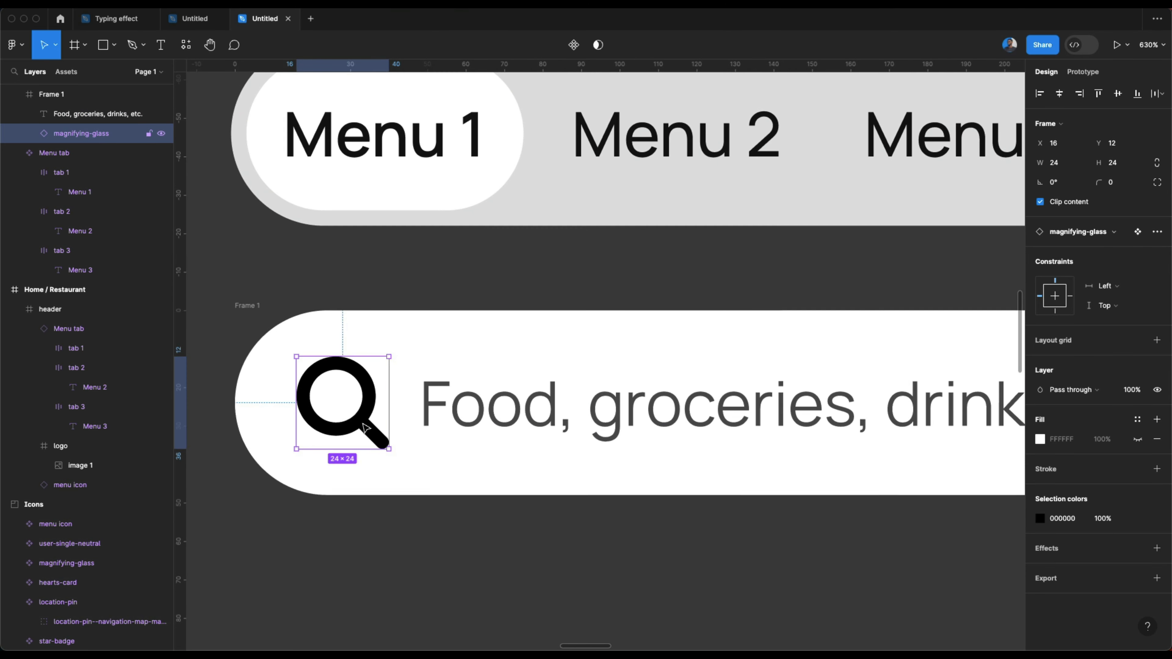
scroll(378, 438, "down", 4)
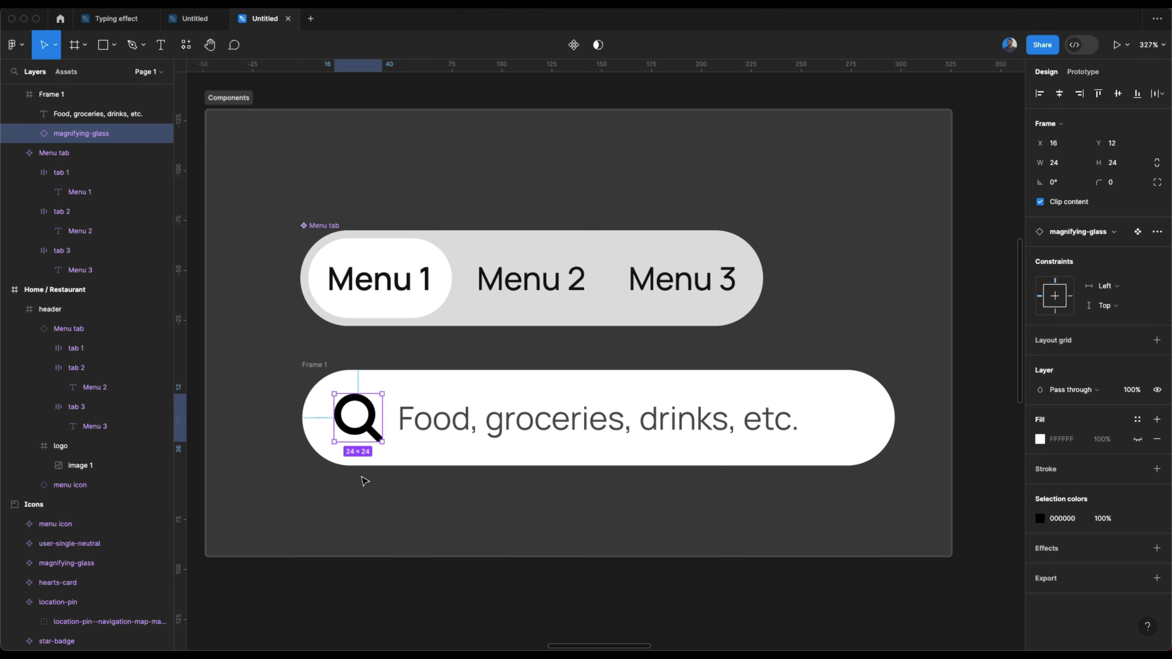
left_click(322, 364)
scroll(323, 365, "down", 4)
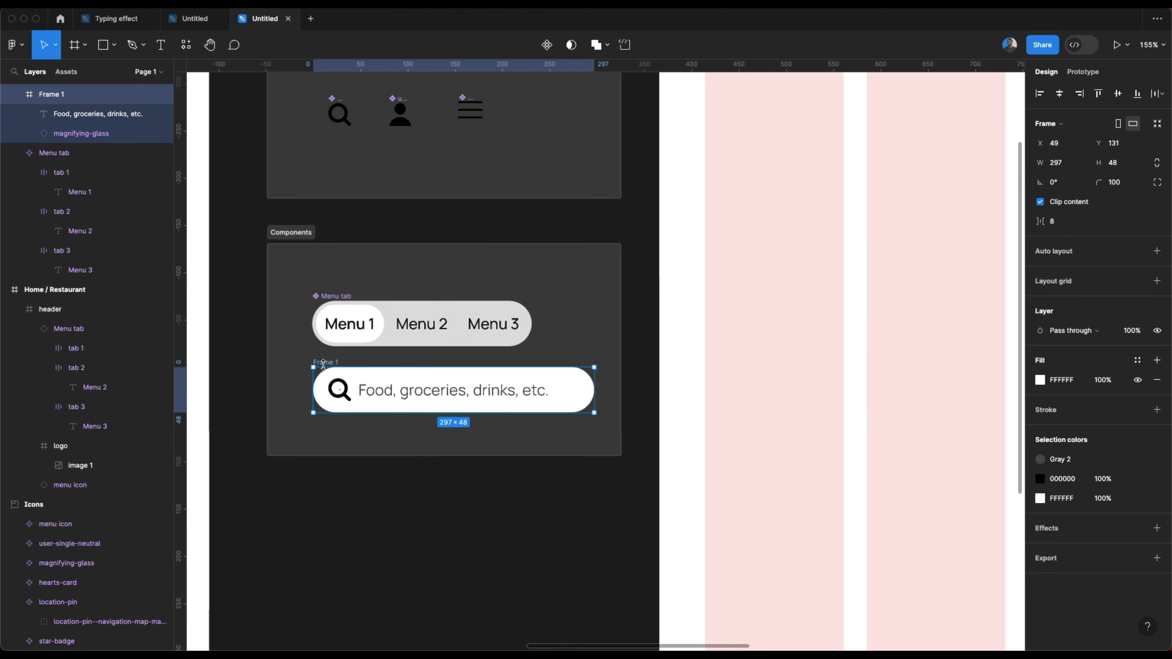
scroll(325, 370, "up", 4)
left_click(346, 392)
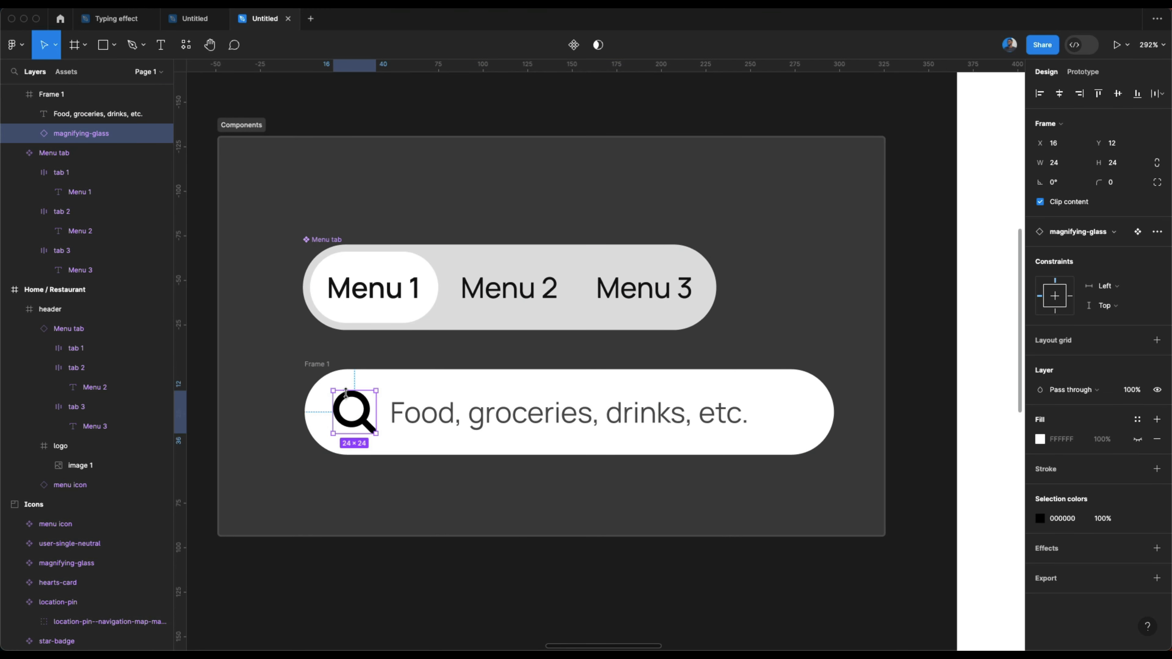
scroll(346, 393, "down", 5)
left_click(348, 484)
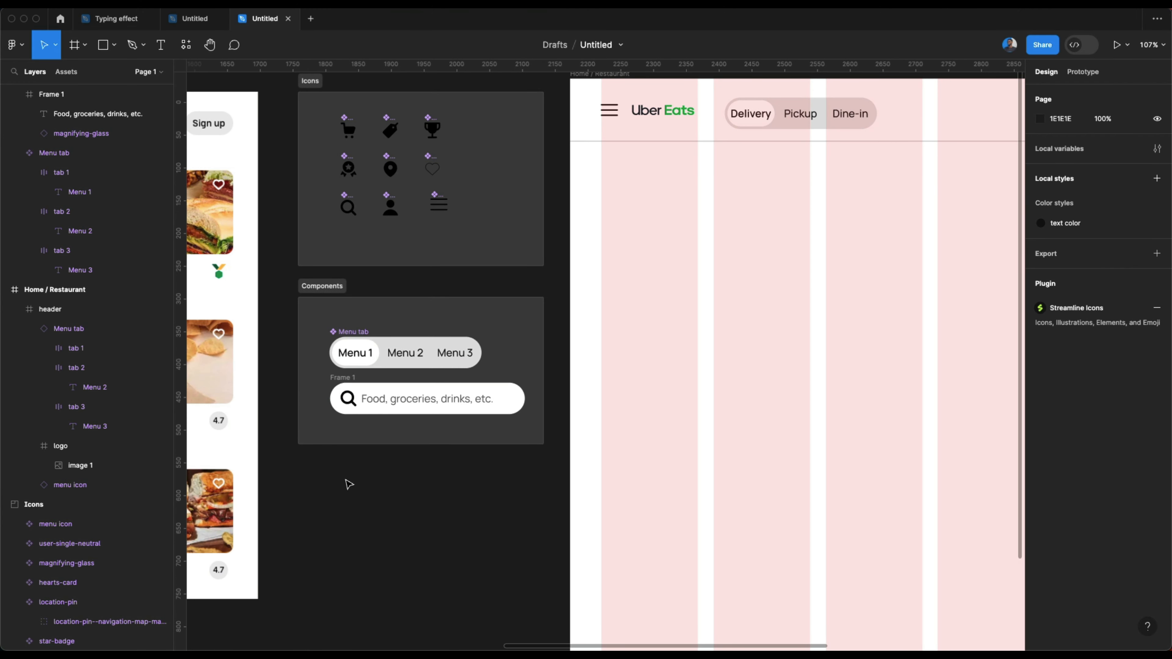
left_click(355, 388)
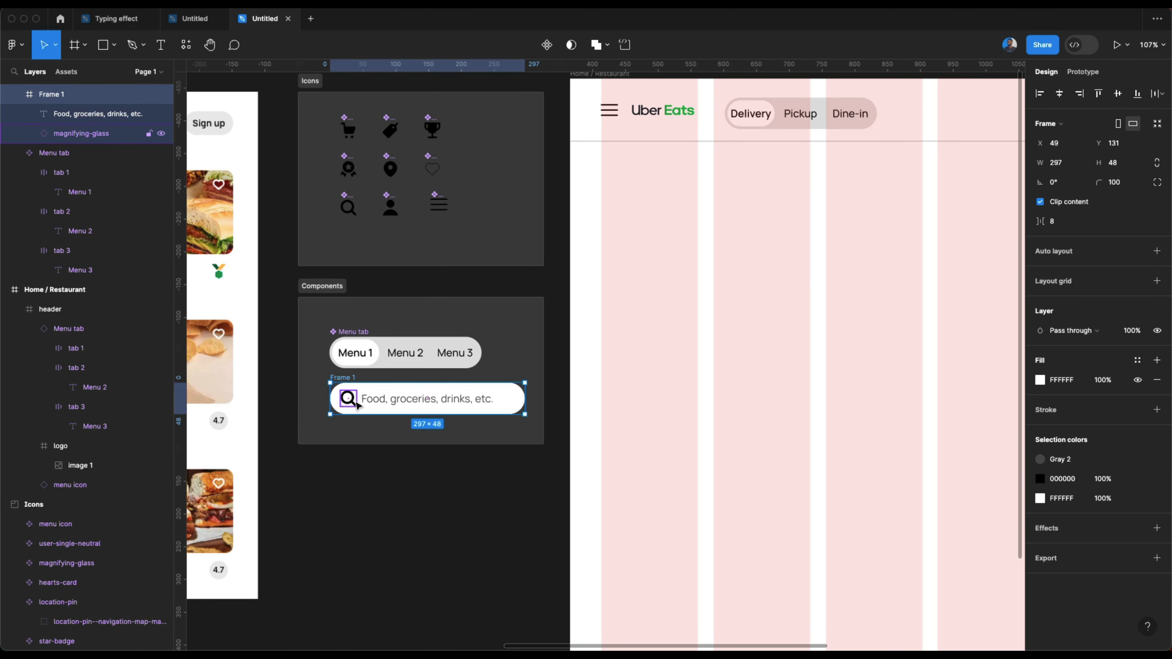
left_click(397, 458)
Step: Rename the pill frame as search-box
double_click(348, 377)
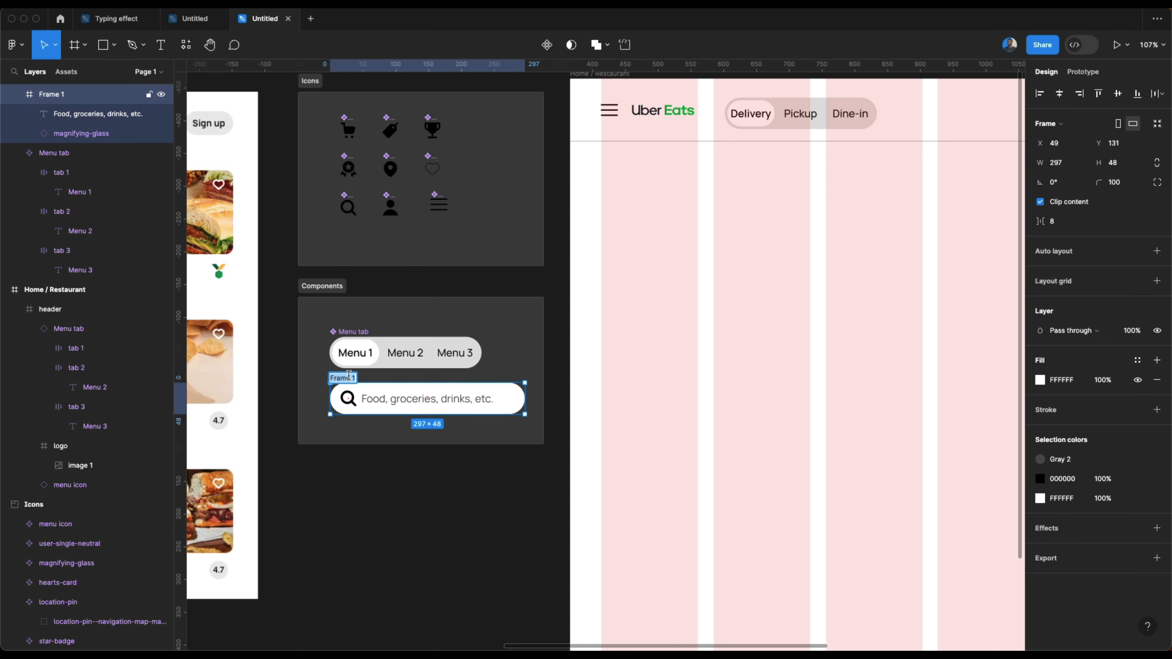
type("search")
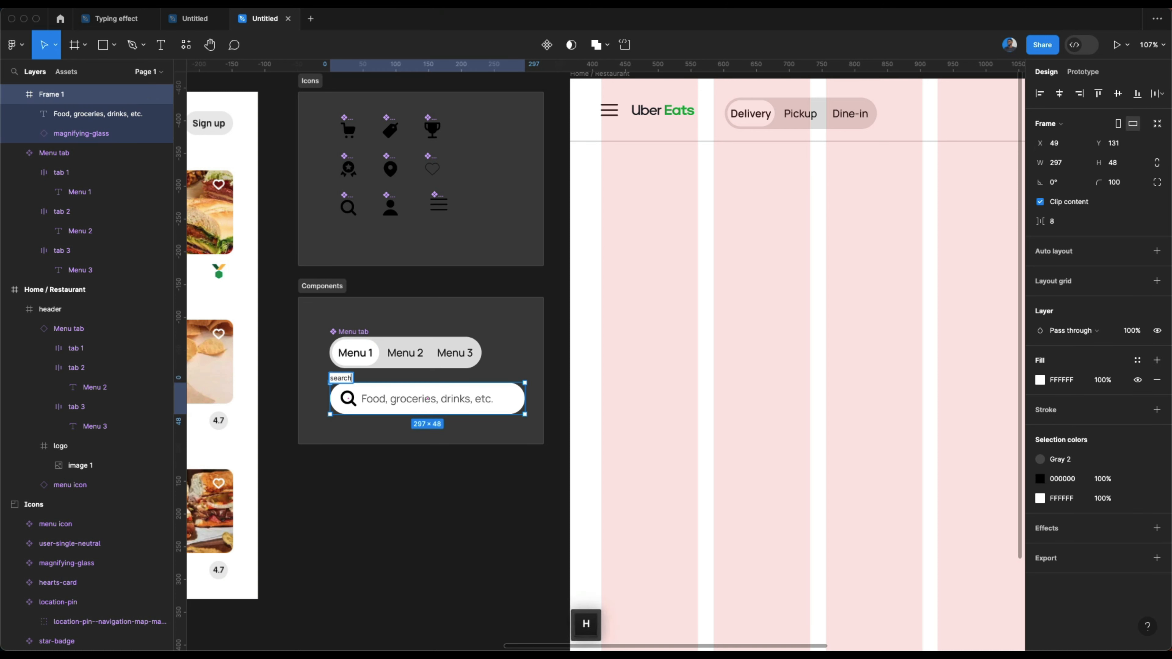
type("-box")
key("Return")
Step: Rename the Menu tab component as Menu-tab, replacing the space with a hyphen
left_click(360, 331)
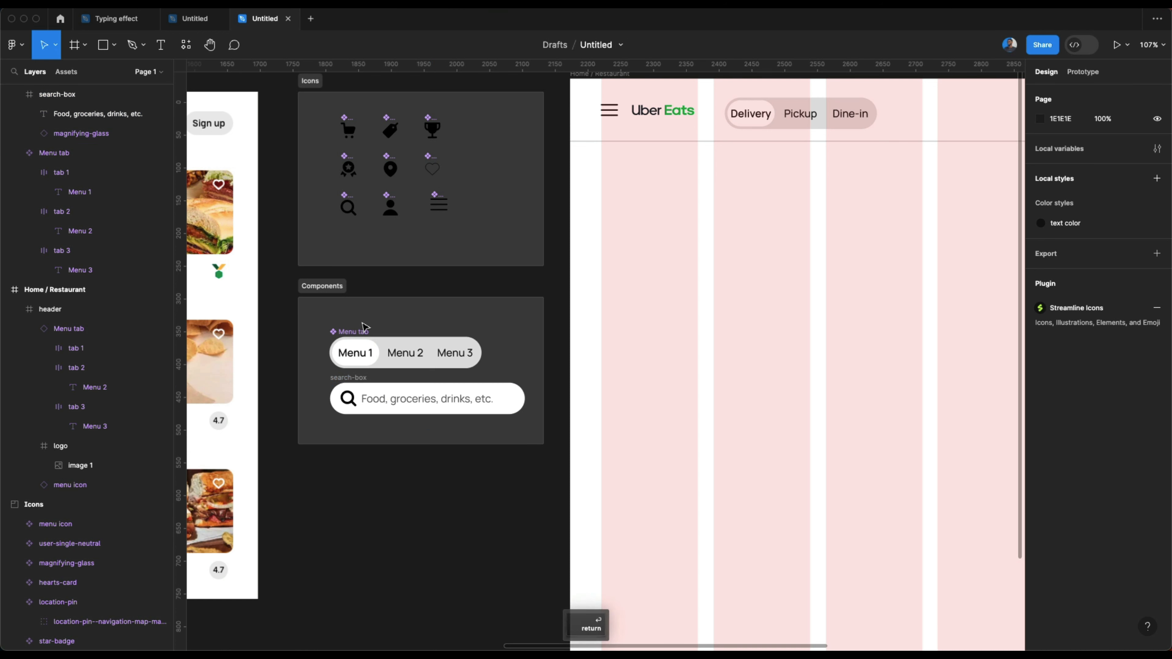
double_click(360, 332)
key("Right")
key("Left")
key("Left")
key("Left")
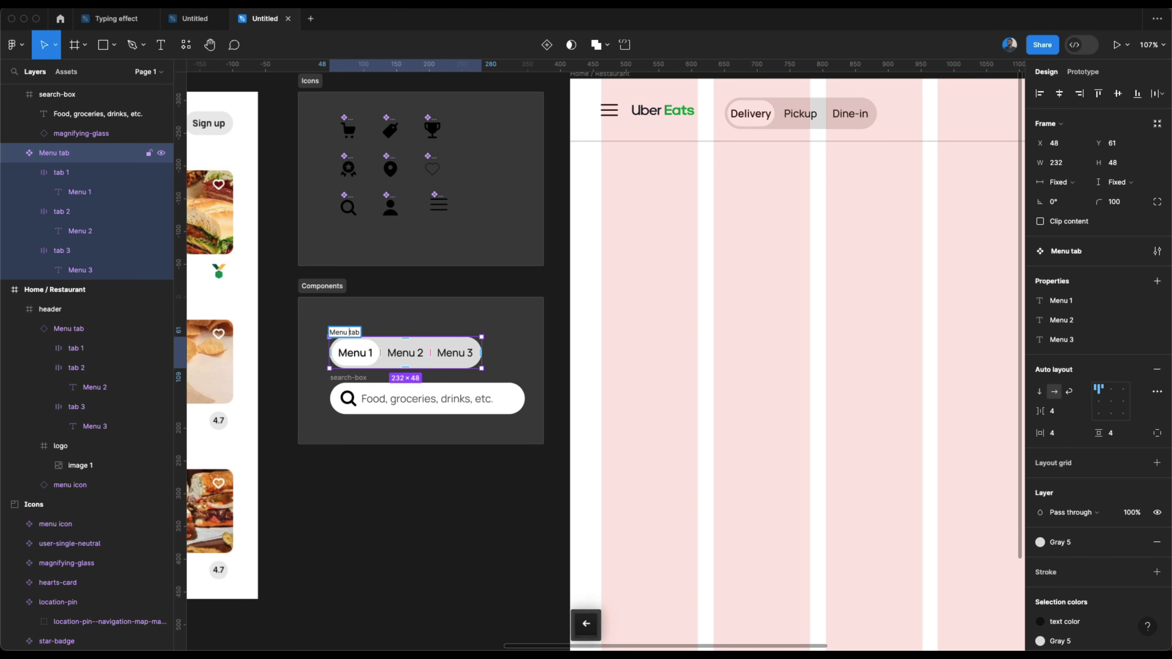
key("BackSpace")
type("-")
key("Return")
left_click(371, 457)
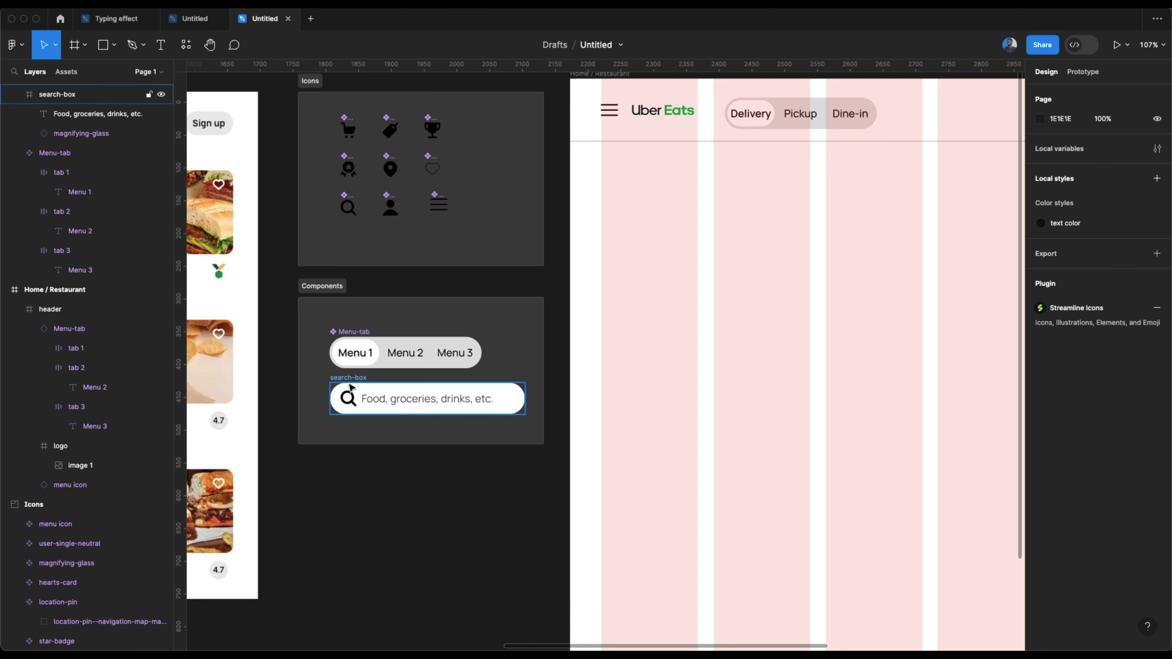
Step: Turn the search-box frame into a component and paste an instance of it into the Home / Restaurant frame
left_click(345, 378)
left_click(547, 49)
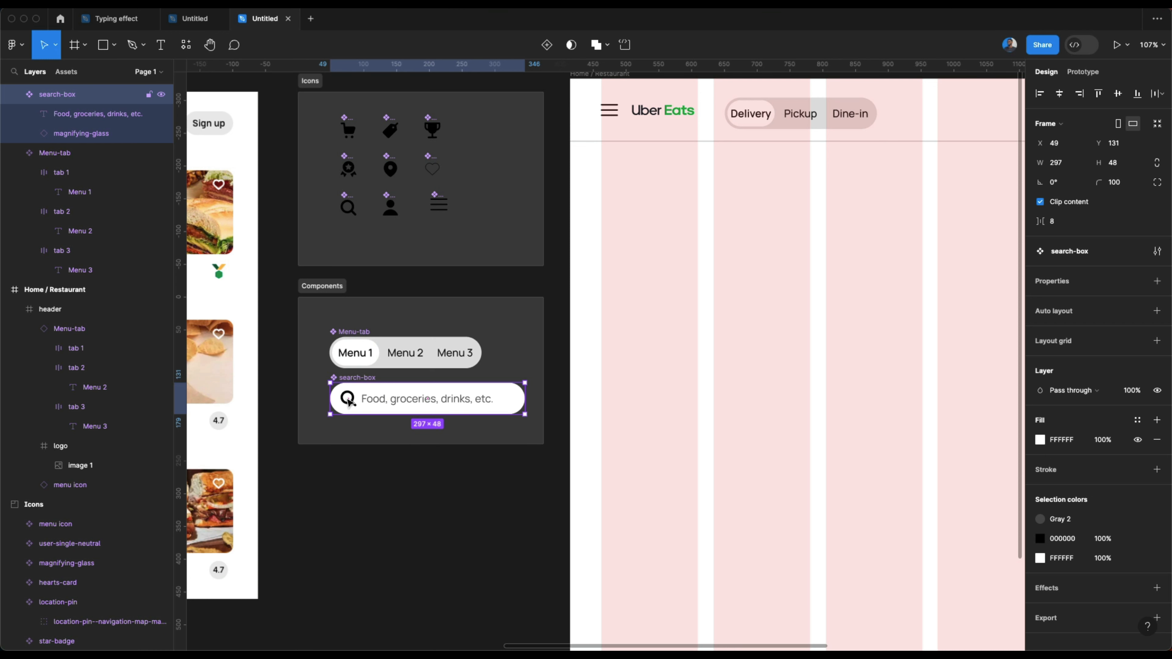
scroll(348, 401, "down", 3)
scroll(348, 402, "up", 2)
key("super+c")
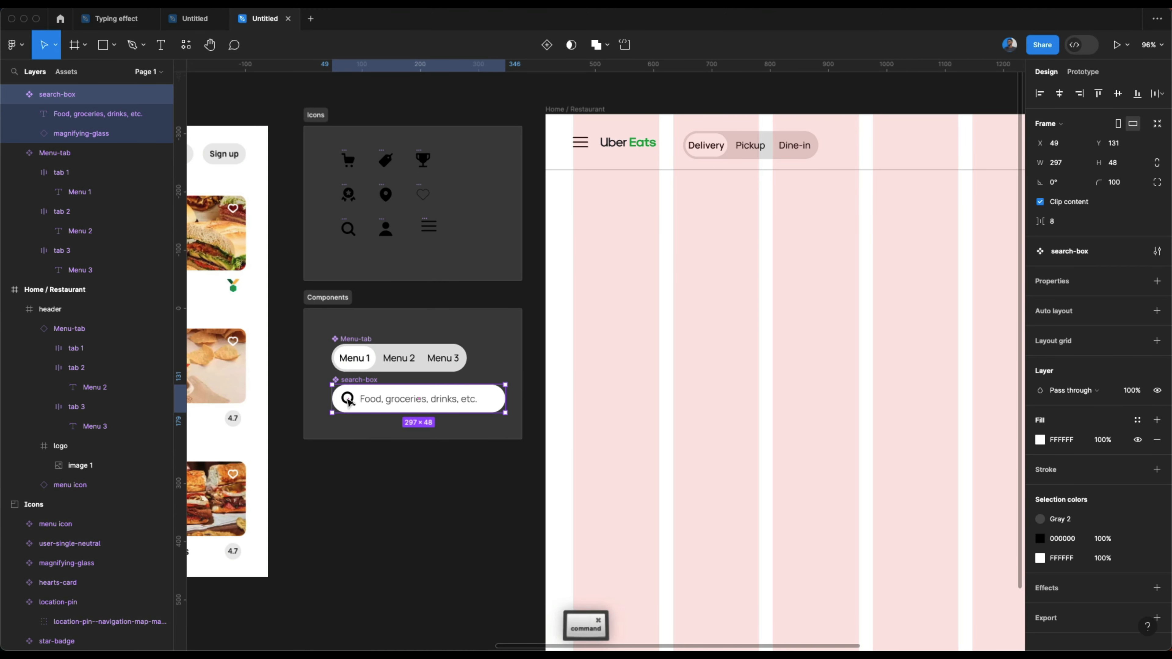
scroll(350, 403, "right", 3)
scroll(349, 403, "right", 2)
key("Escape")
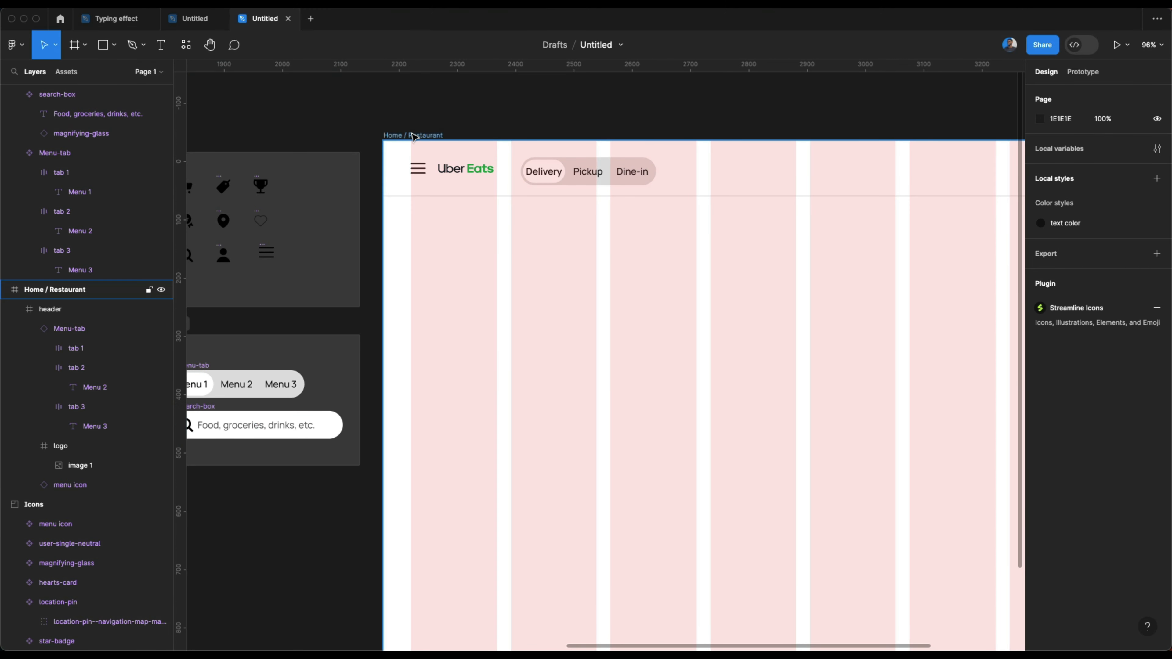
left_click(413, 135)
key("super+v")
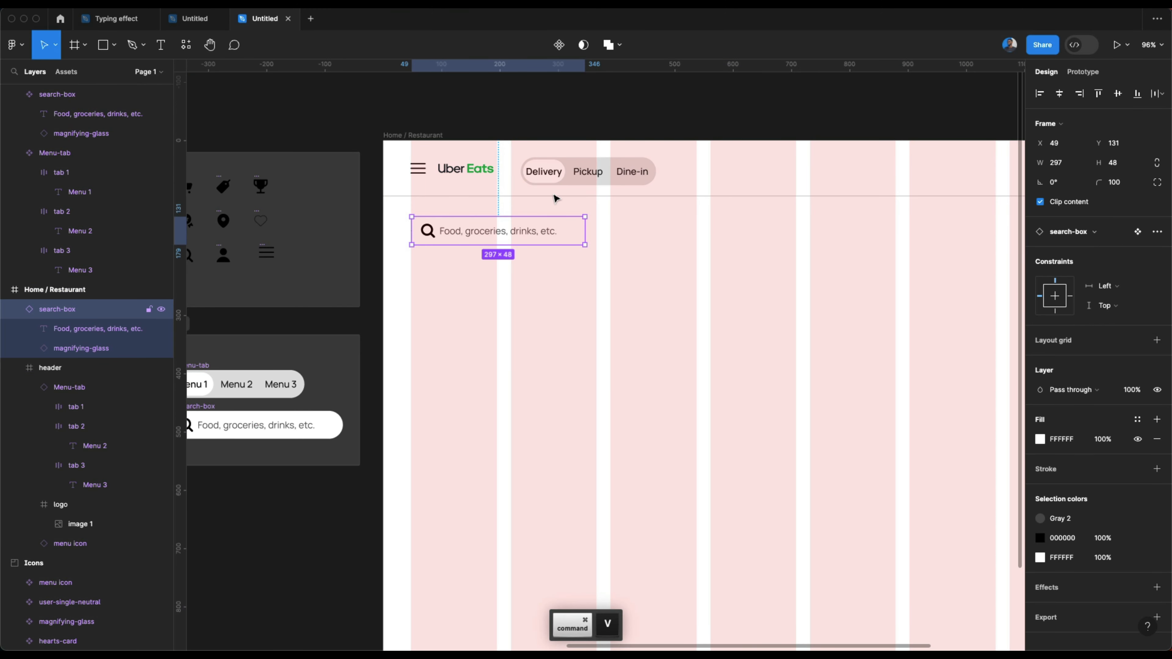
Step: Move the search-box instance into the header beside the Menu-tab, at X 484, Y 29
left_click_drag(458, 234, 710, 174)
scroll(710, 174, "left", 2)
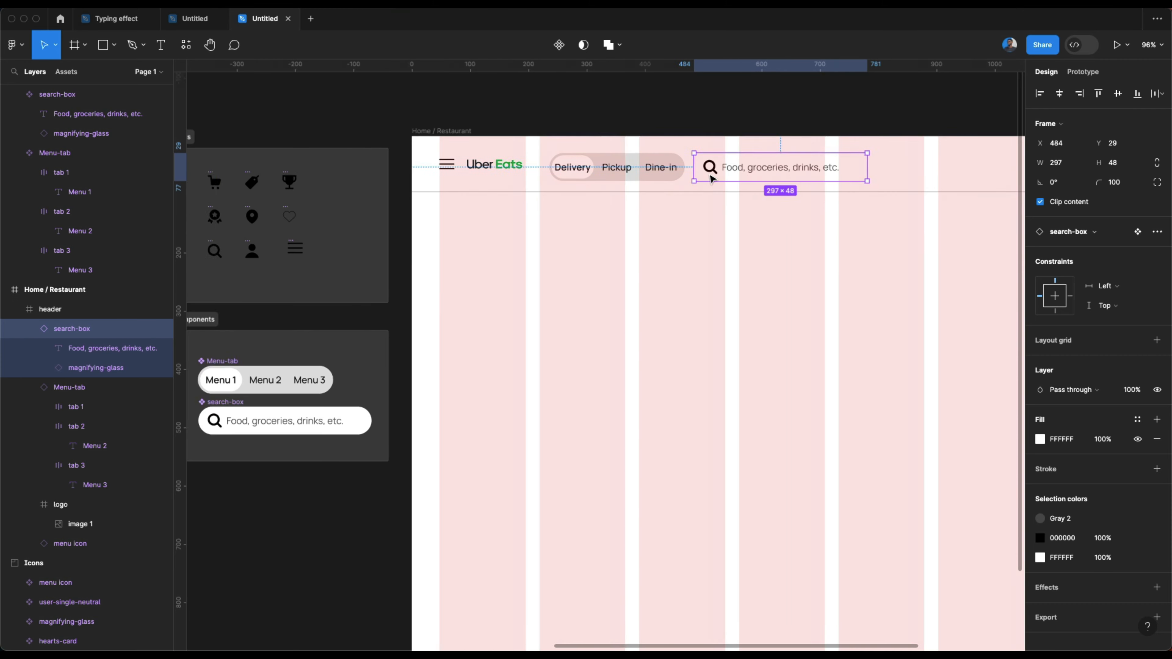
Step: Set the fill of the search-box main component to the Gray 4 library color
scroll(710, 178, "left", 10)
left_click(575, 403)
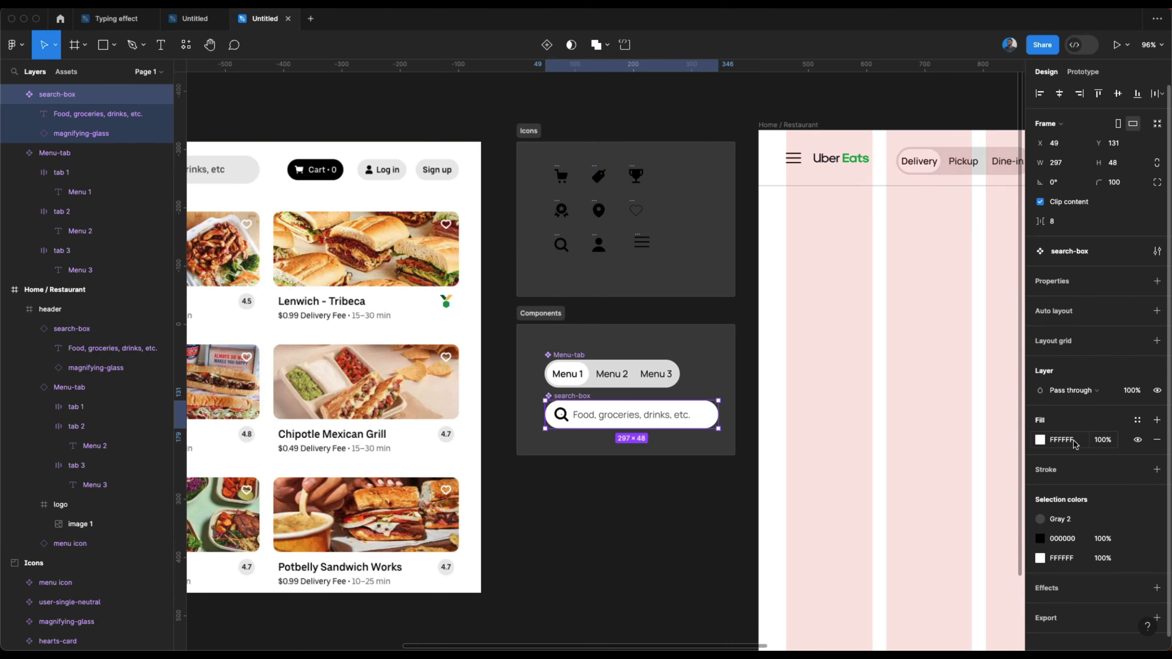
left_click(1137, 420)
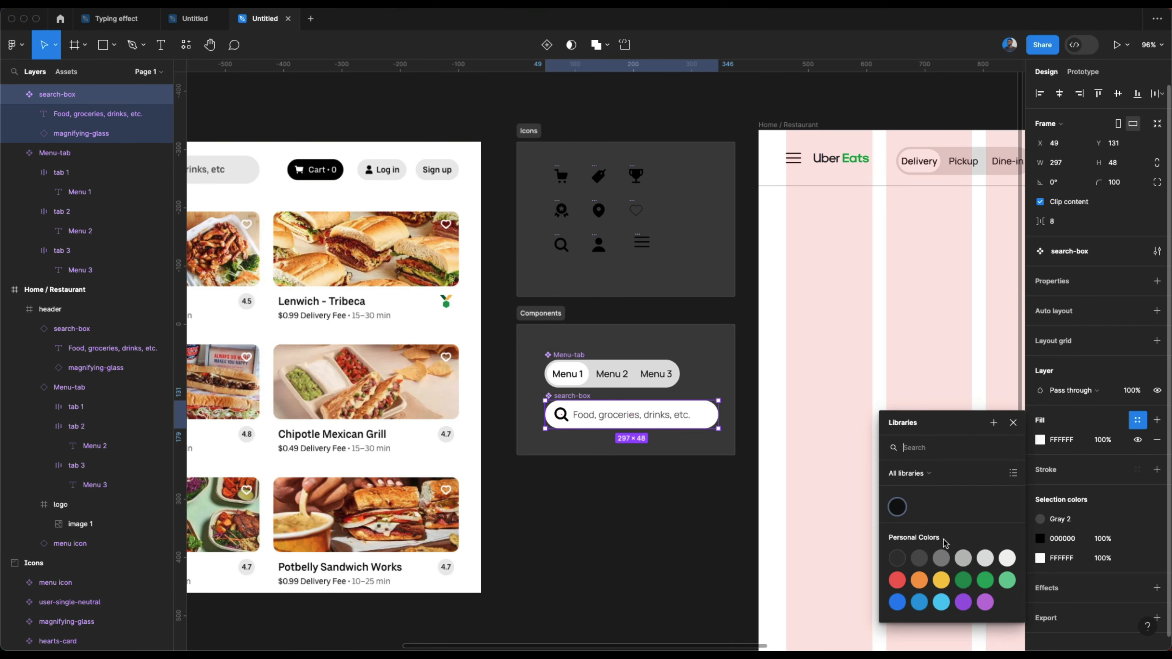
left_click(963, 559)
scroll(649, 440, "right", 3)
scroll(649, 440, "down", 1)
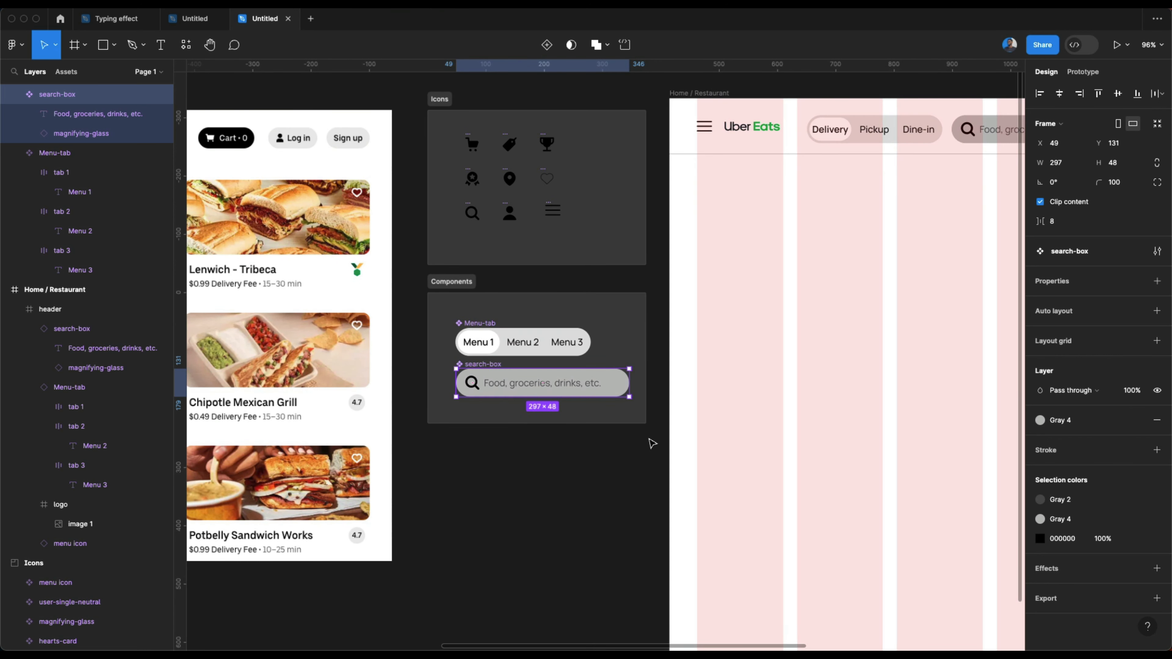
scroll(651, 443, "right", 3)
scroll(651, 443, "down", 1)
left_click(1138, 419)
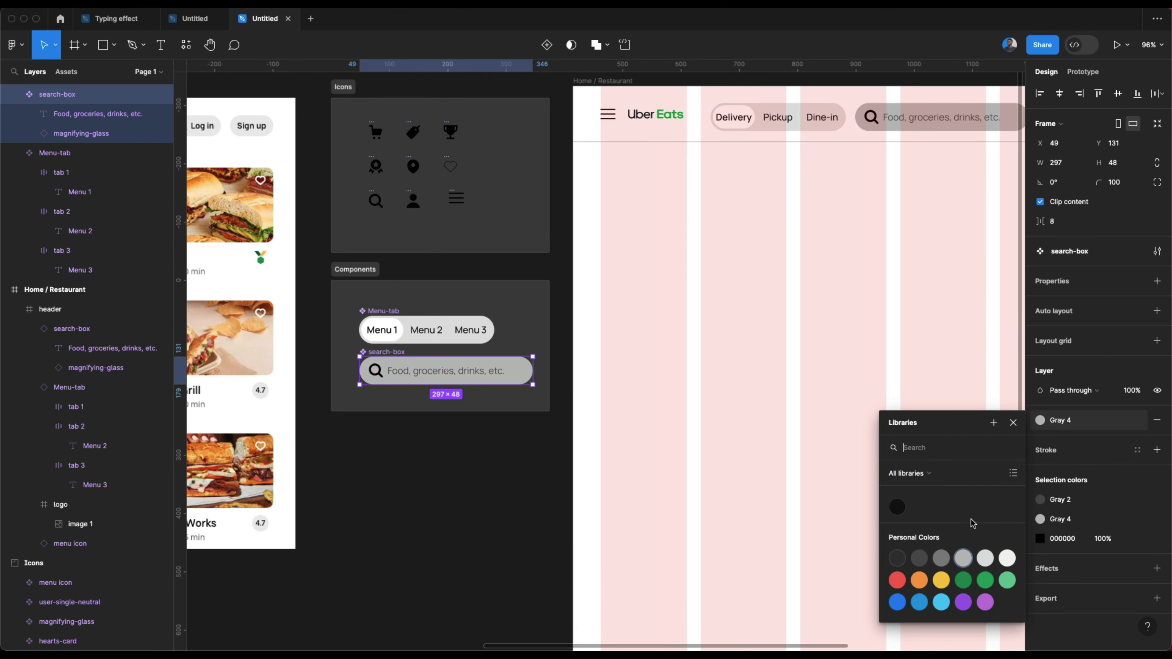
left_click(963, 558)
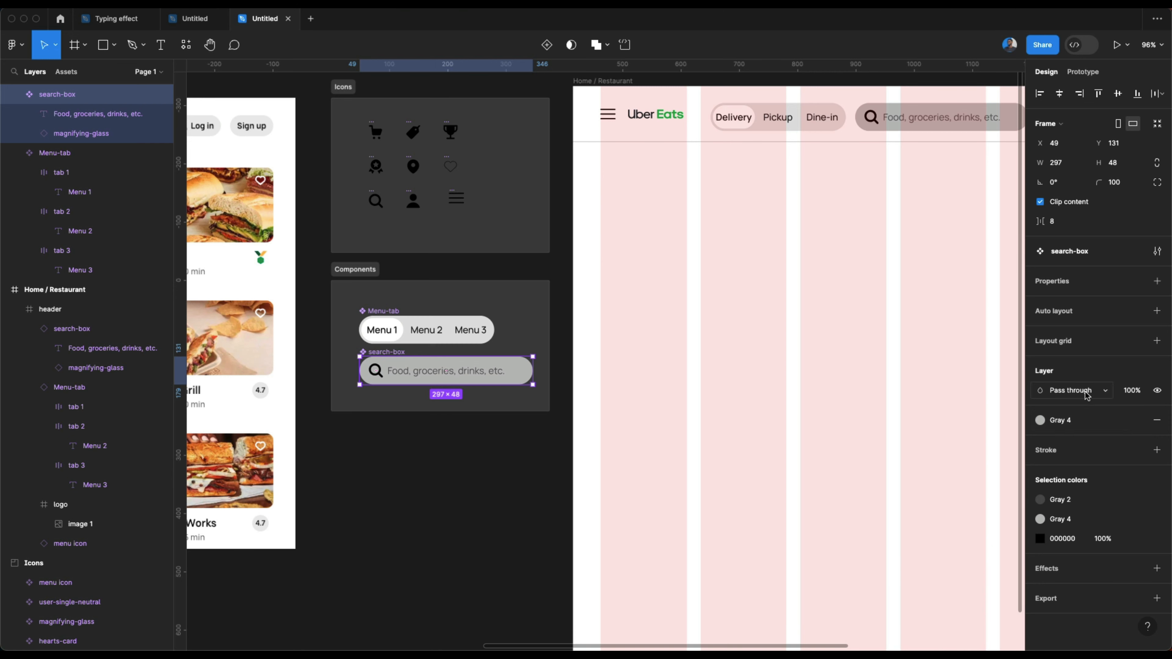
Step: Change the fill of the search-box main component to Gray 5
left_click(1078, 420)
left_click(985, 559)
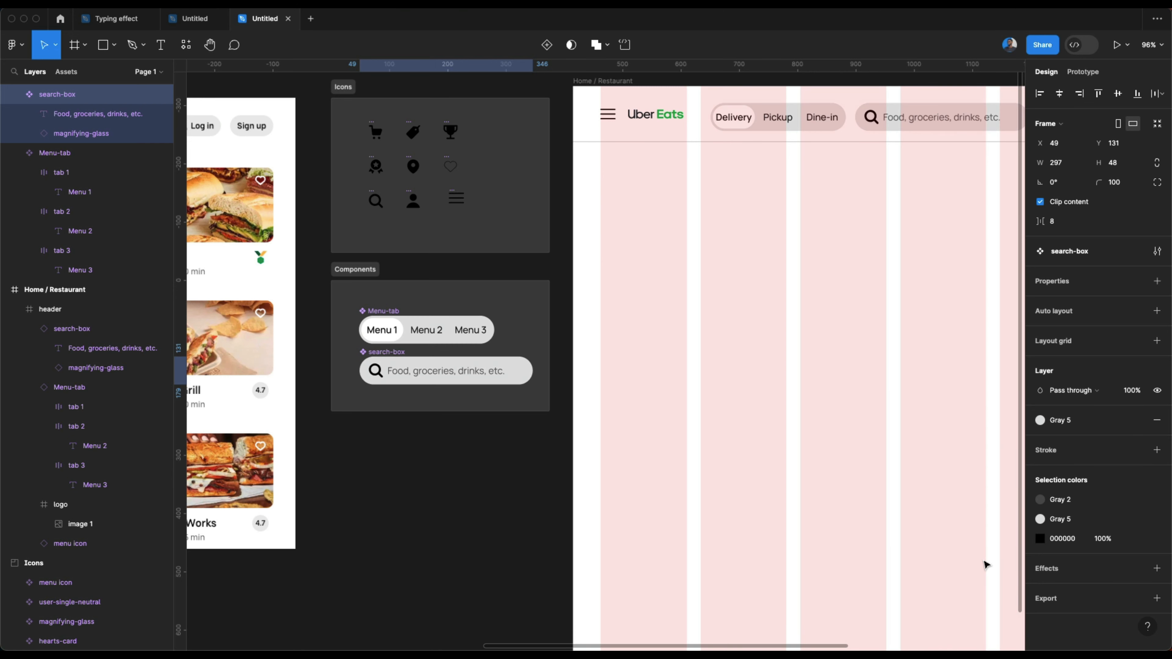
scroll(720, 494, "left", 2)
scroll(719, 494, "up", 1)
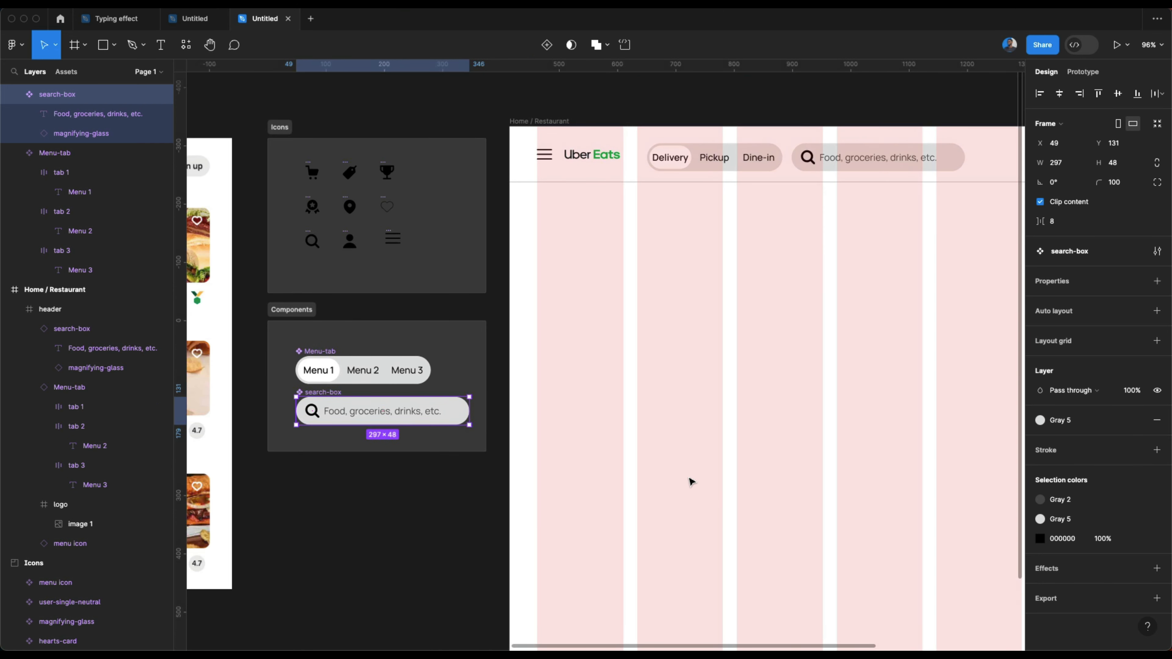
Step: Add a 1 px inside stroke in Gray 4 to the search-box main component
left_click(864, 148)
left_click(379, 419)
left_click(1157, 450)
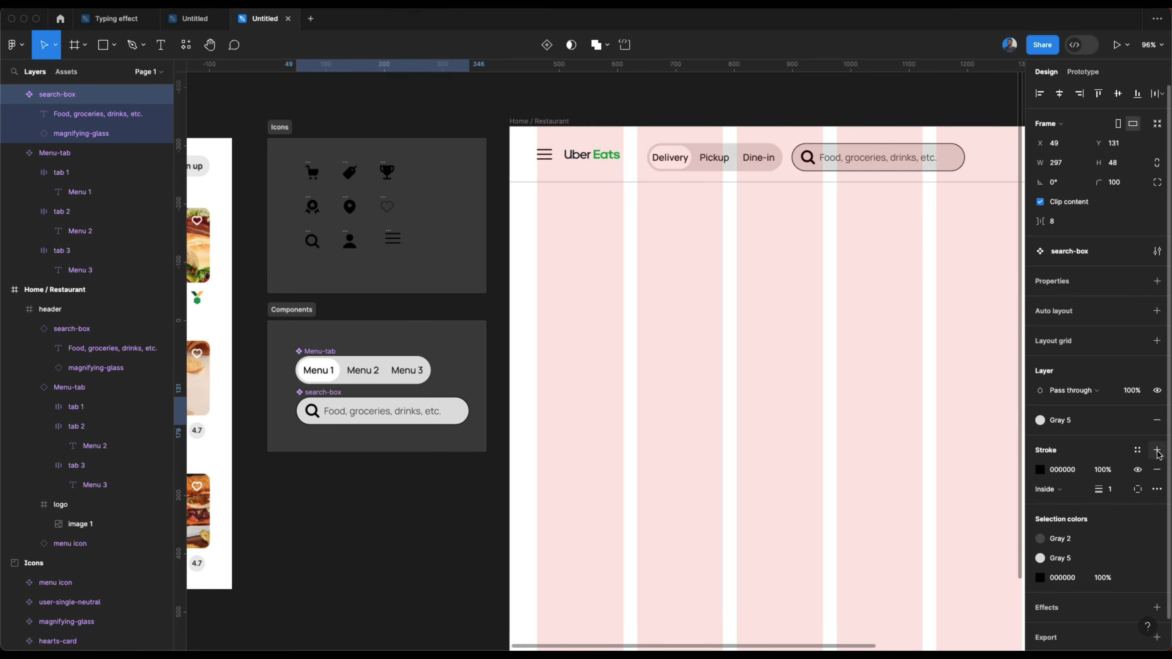
left_click(1138, 450)
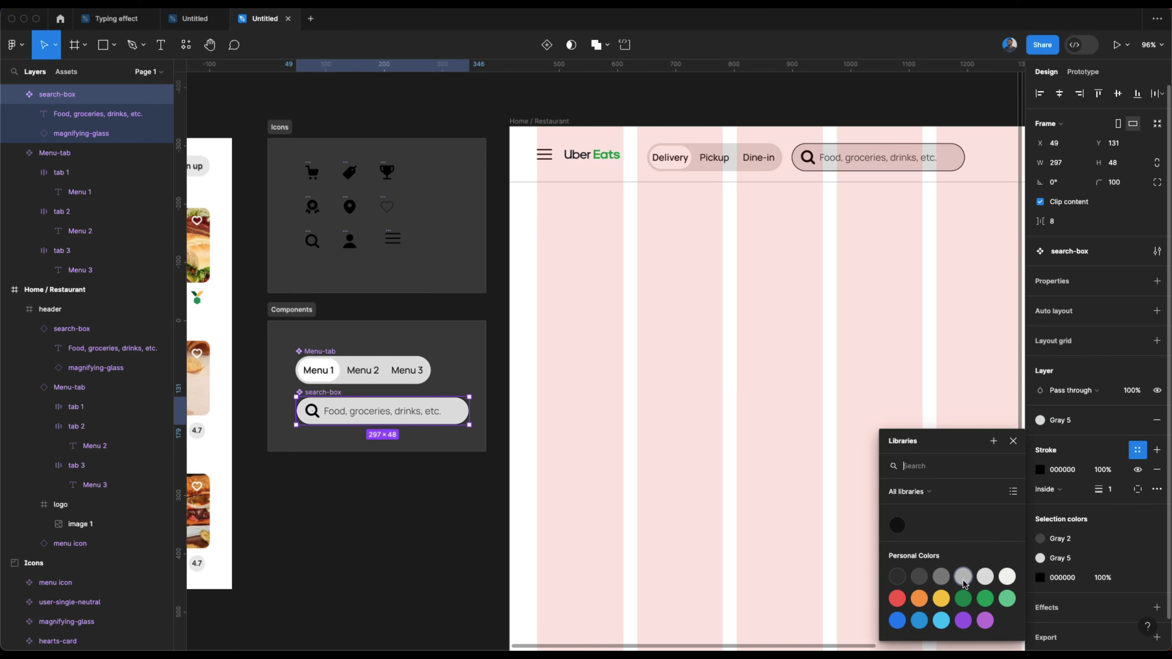
left_click(963, 578)
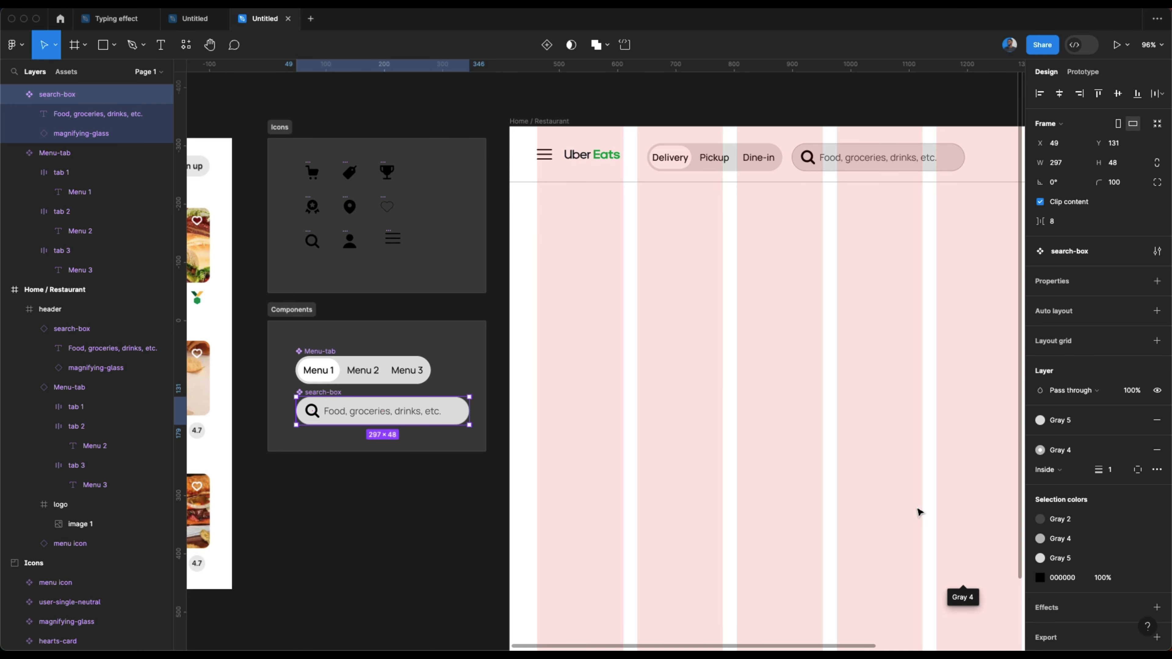
Step: Set the search-box main component's fill to the lighter Gray 6 library color
scroll(918, 507, "right", 3)
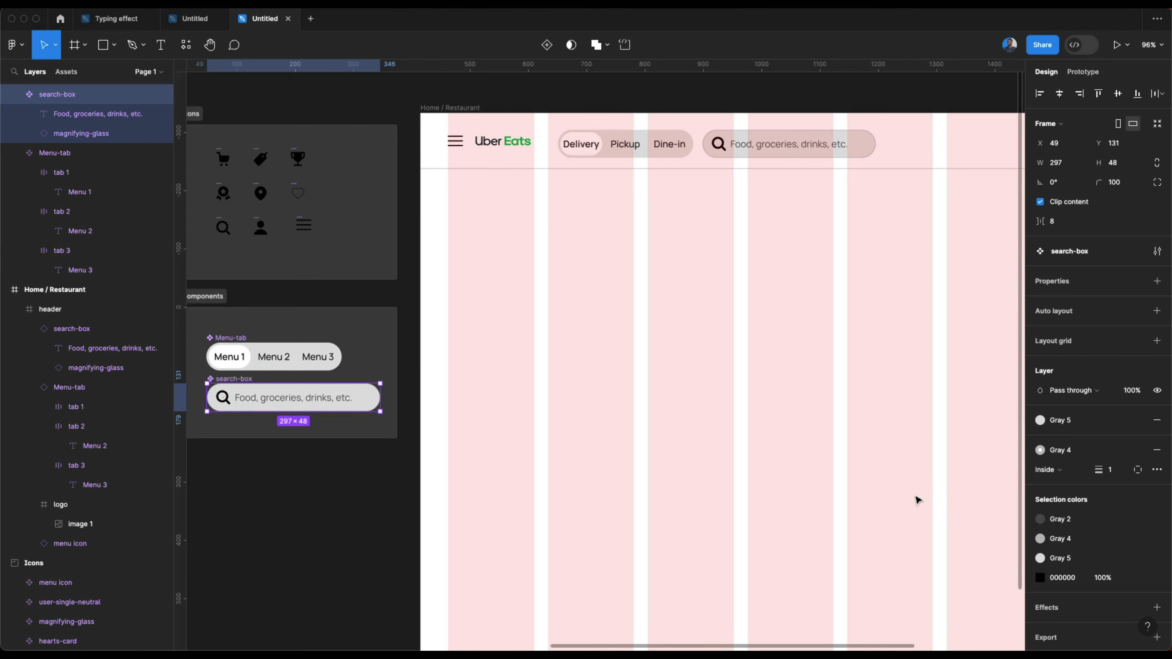
left_click(1061, 421)
left_click(1007, 558)
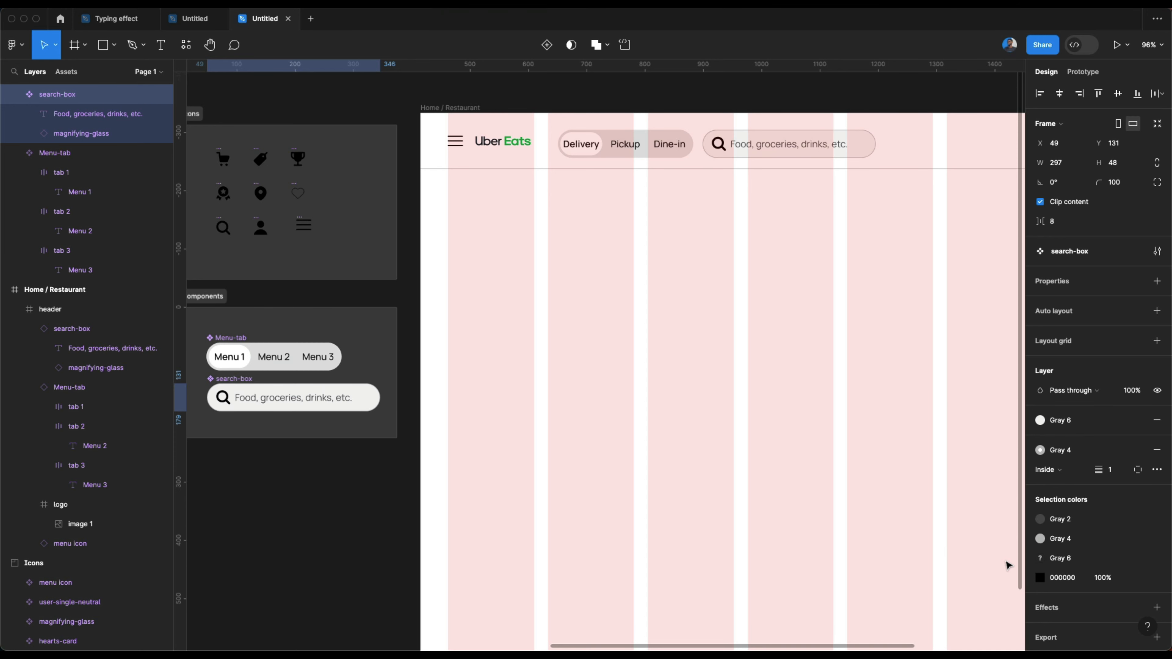
scroll(729, 406, "up", 2)
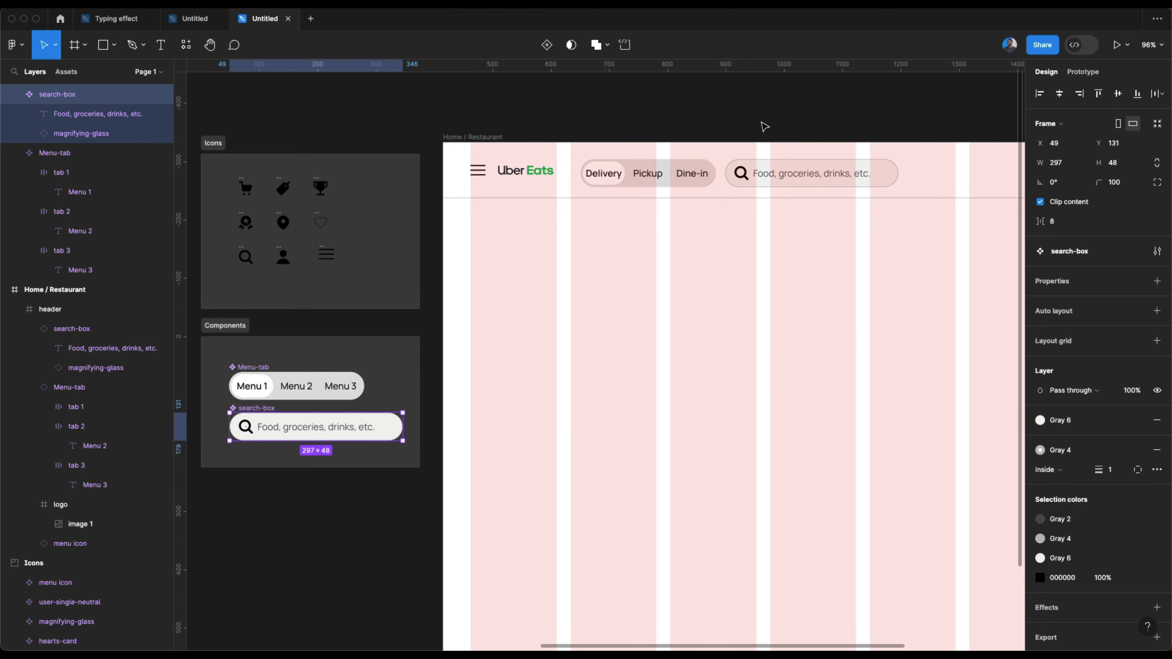
Step: Shift the search-box instance in the header to X 516, leaving a 48 px gap after the Menu-tab
left_click(743, 173, "alt")
key("alt+shift+Right")
key("alt+shift+Right")
key("alt+shift+Right")
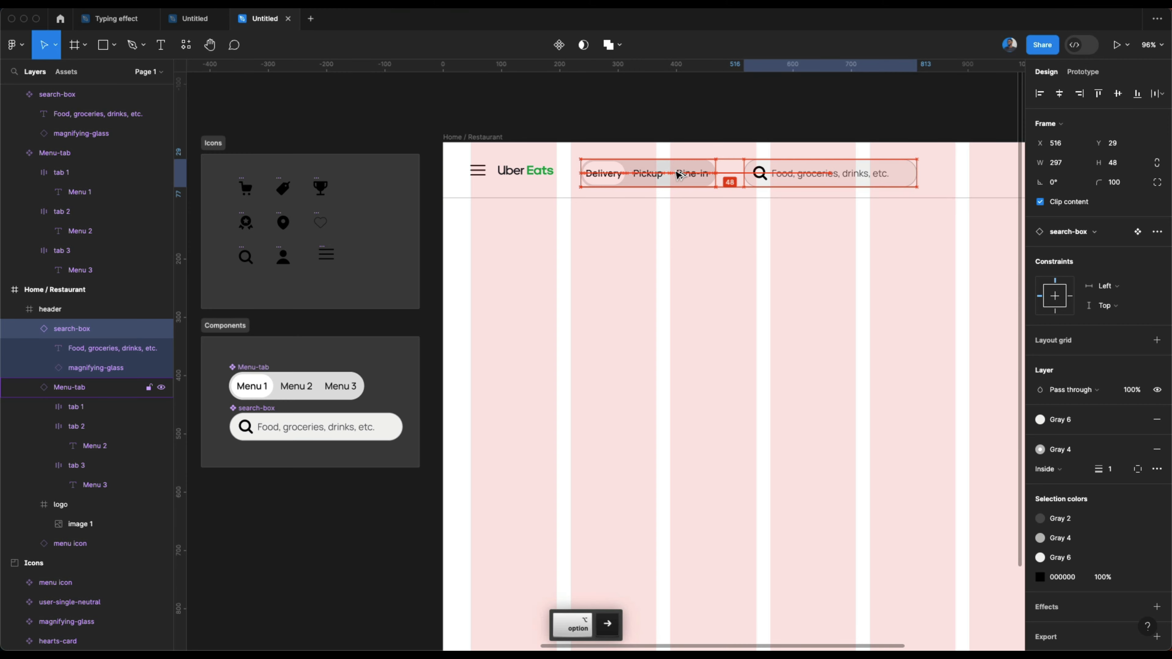
key("Escape")
Step: Resize the magnifying-glass icon in the search-box main component to 18 × 18 and center it vertically
scroll(607, 124, "down", 3)
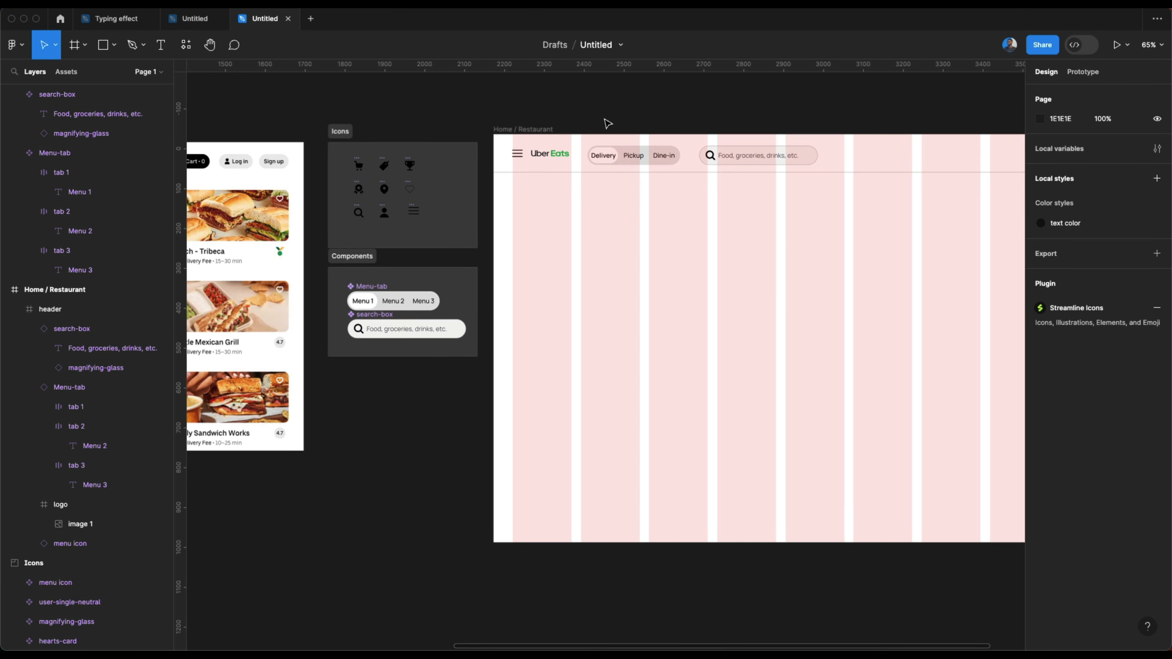
scroll(748, 159, "up", 5)
scroll(649, 178, "left", 10)
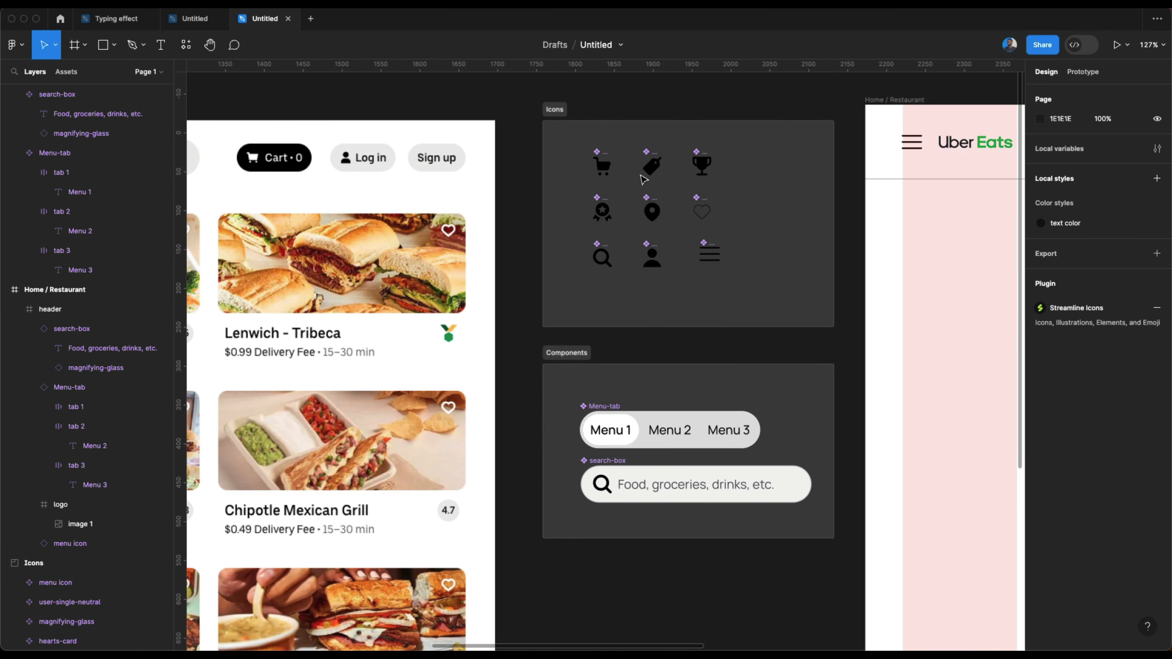
scroll(604, 488, "up", 5)
double_click(605, 490)
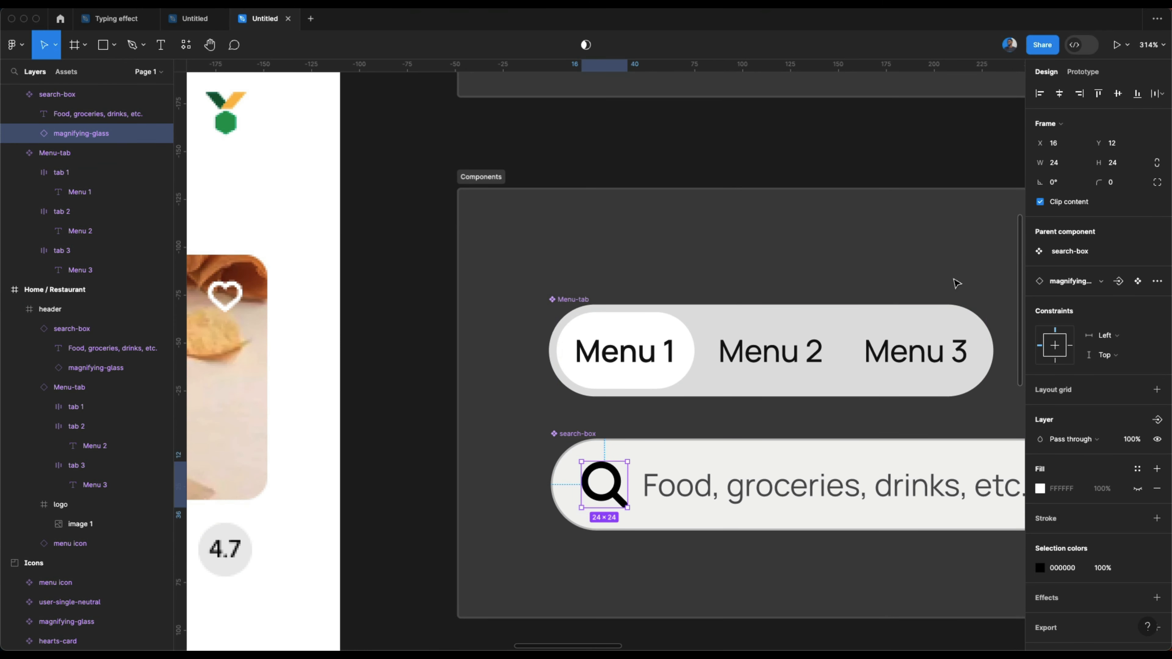
left_click(1121, 166)
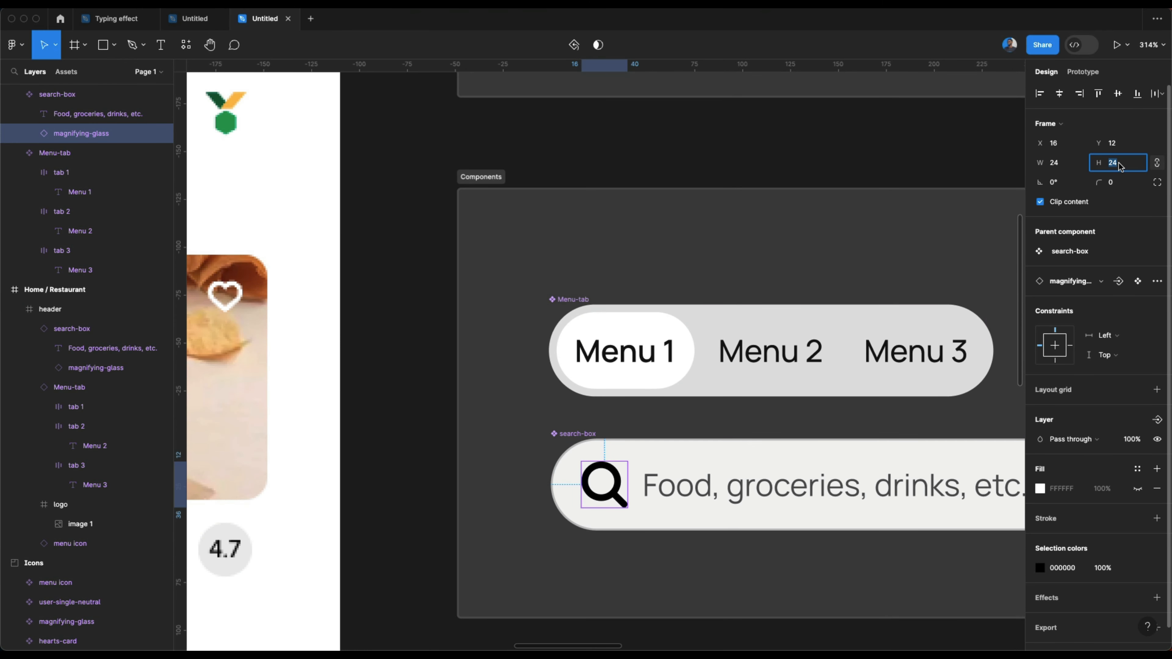
type("18")
key("Return")
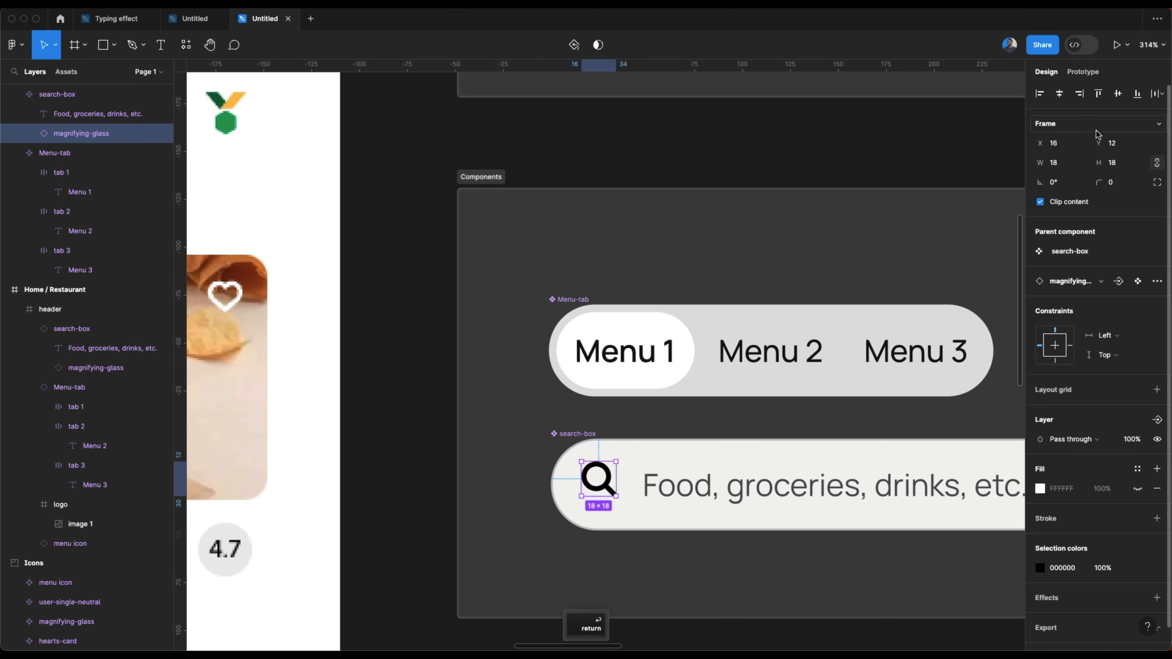
left_click(1118, 94)
Step: Move the placeholder text in the search-box component closer to the magnifying-glass icon, to X 41
left_click(861, 489)
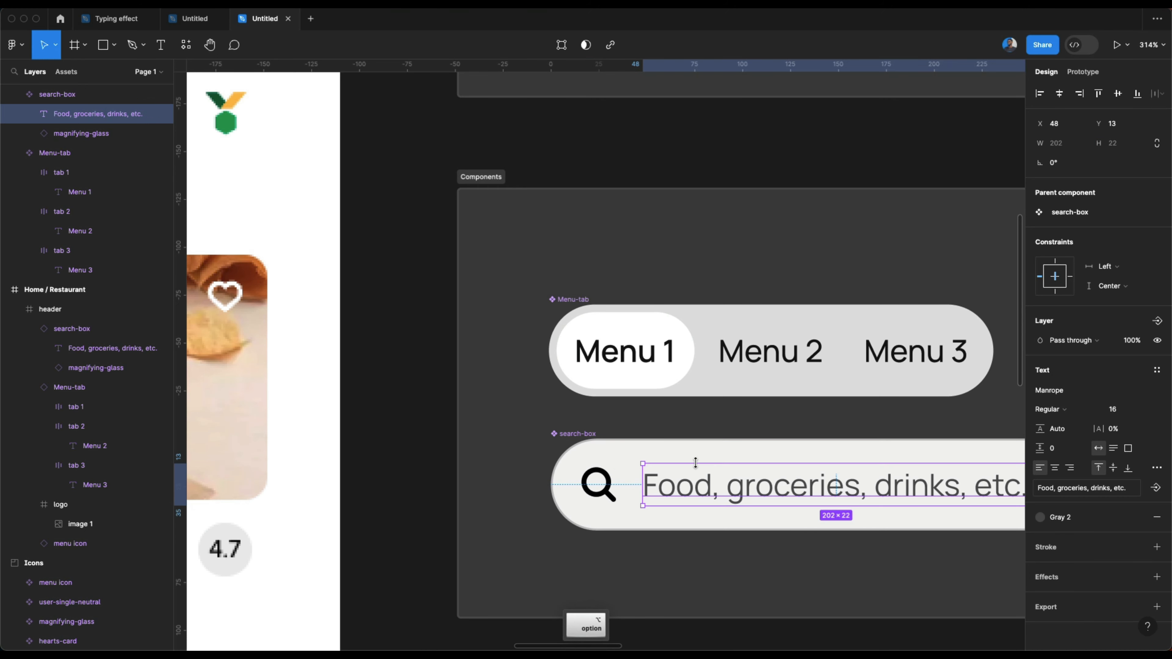
key("alt+shift+Left")
key("alt+Right")
key("alt+Right")
key("alt+Right")
key("alt+Right")
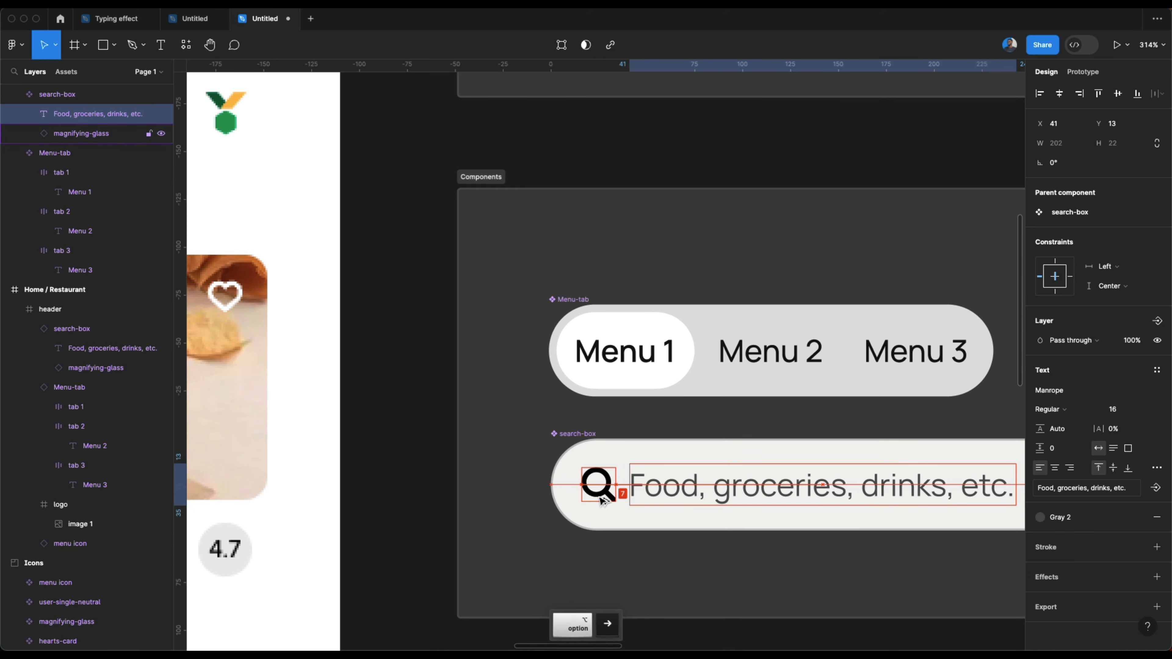
scroll(590, 543, "down", 5)
left_click(590, 543)
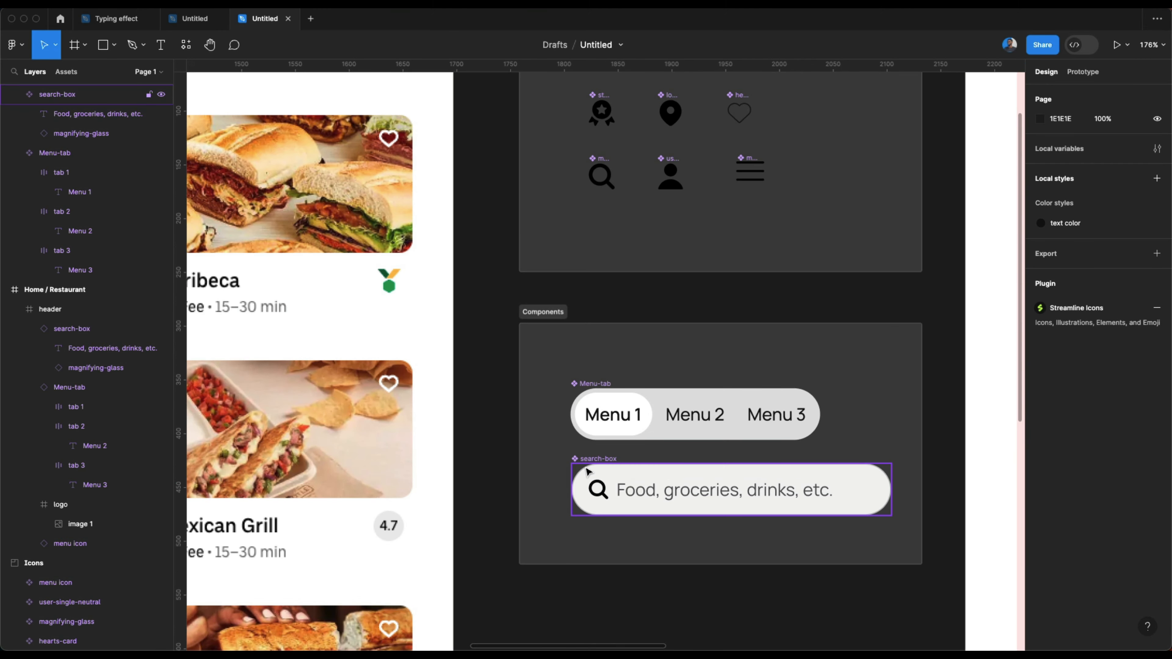
Step: Compare the header's search box with the reference page and examine the reference's Cart, Log in and Sign up buttons
left_click(576, 481)
scroll(577, 481, "down", 7)
scroll(577, 481, "right", 10)
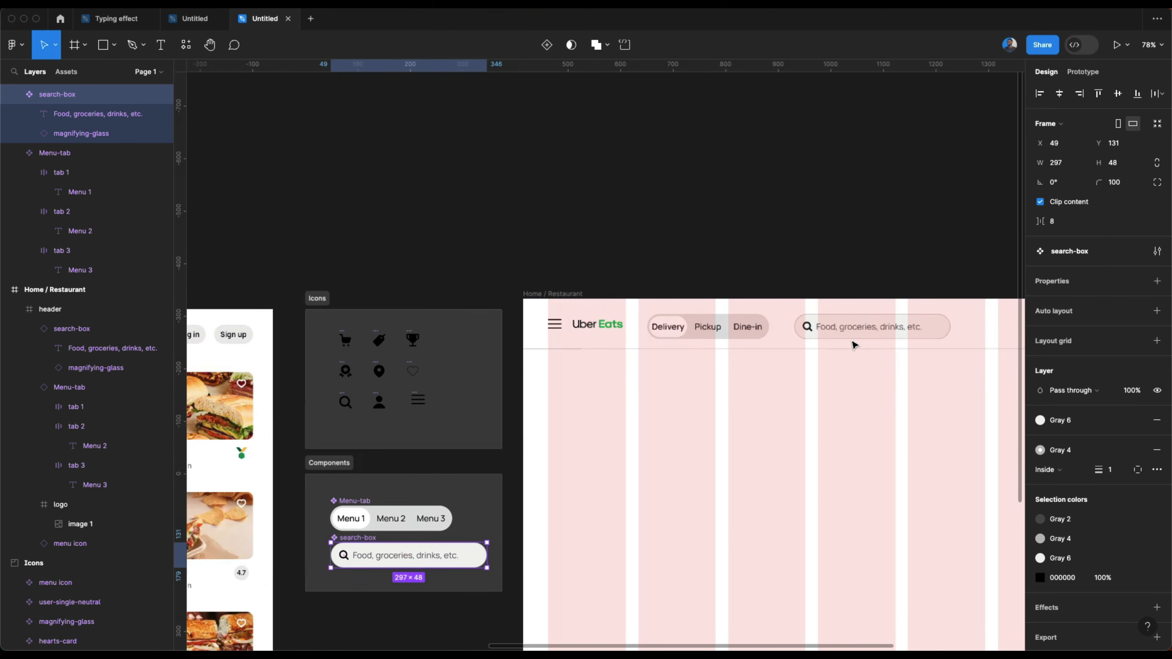
scroll(853, 341, "up", 2)
scroll(853, 344, "down", 3)
scroll(853, 345, "left", 5)
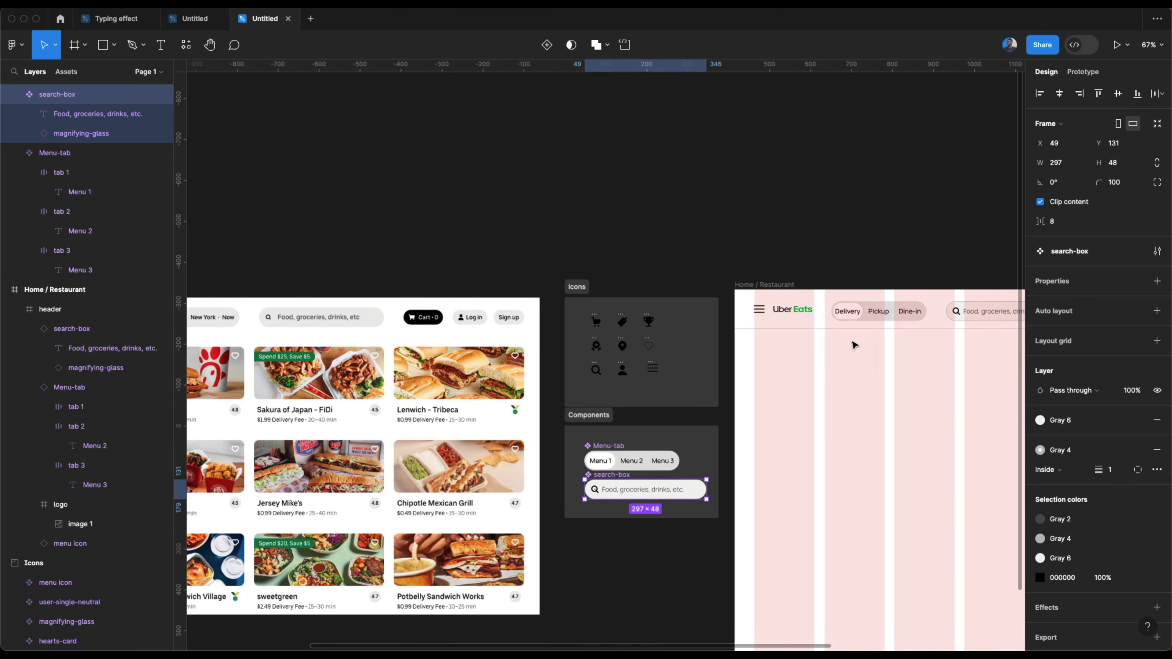
scroll(474, 333, "up", 8)
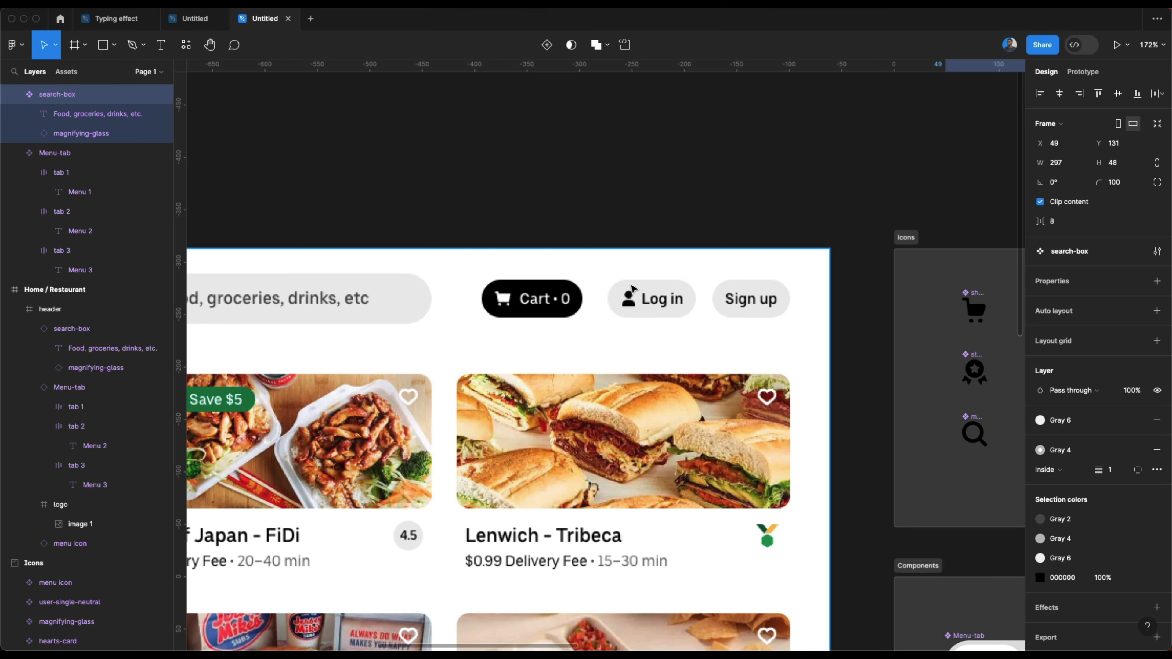
scroll(635, 294, "down", 5)
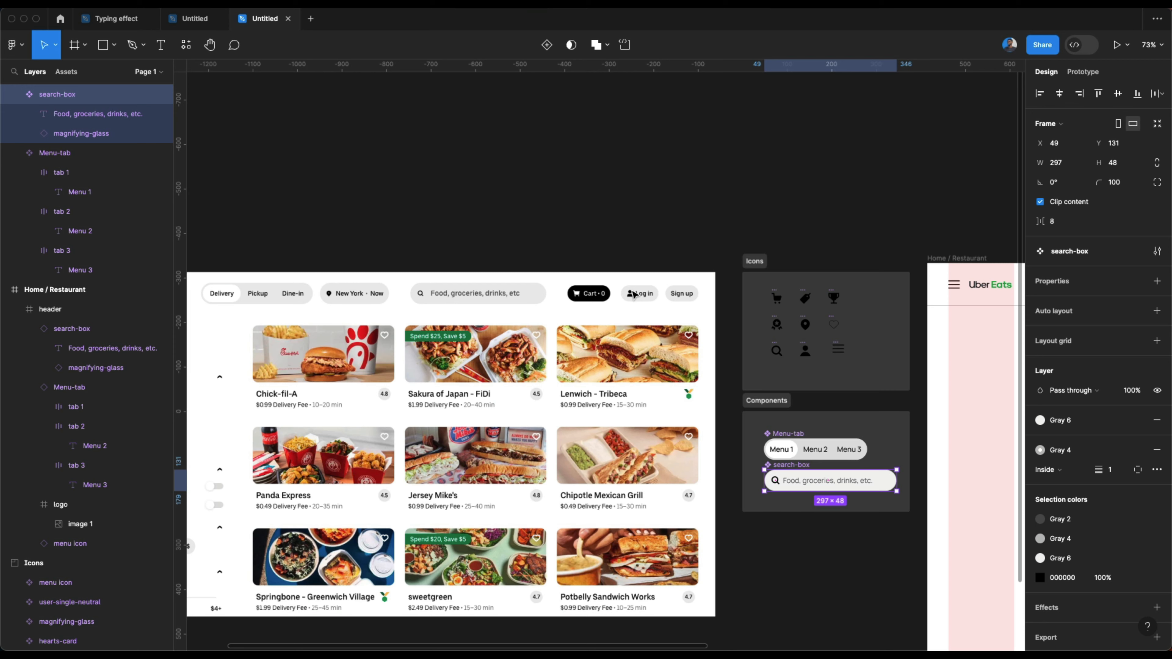
Step: Extend the Components section downward to a height of 375
left_click(770, 401)
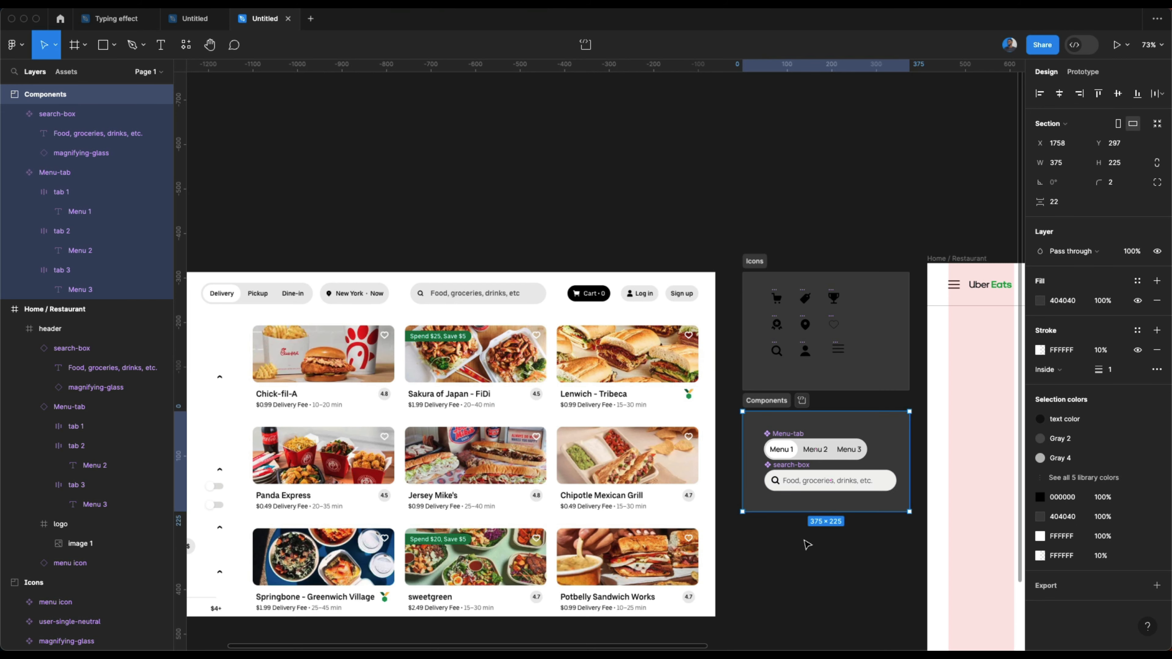
left_click_drag(811, 516, 819, 579)
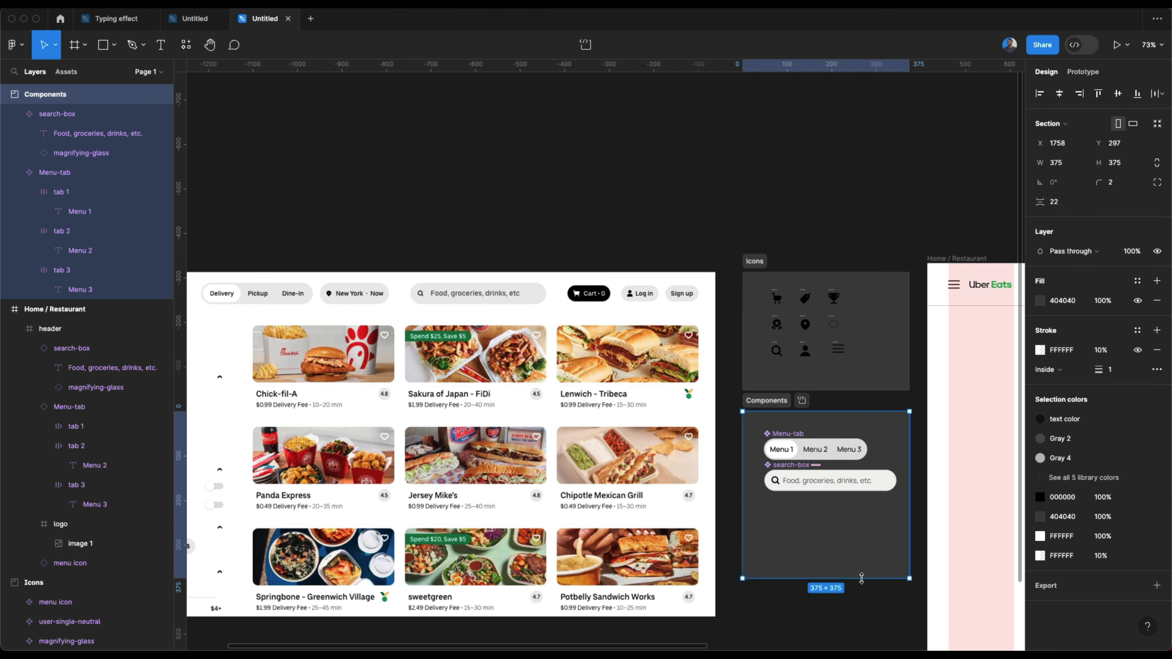
key("shift+2")
Step: Add the text "Button" below the search-box component and set its weight to Medium
key("t")
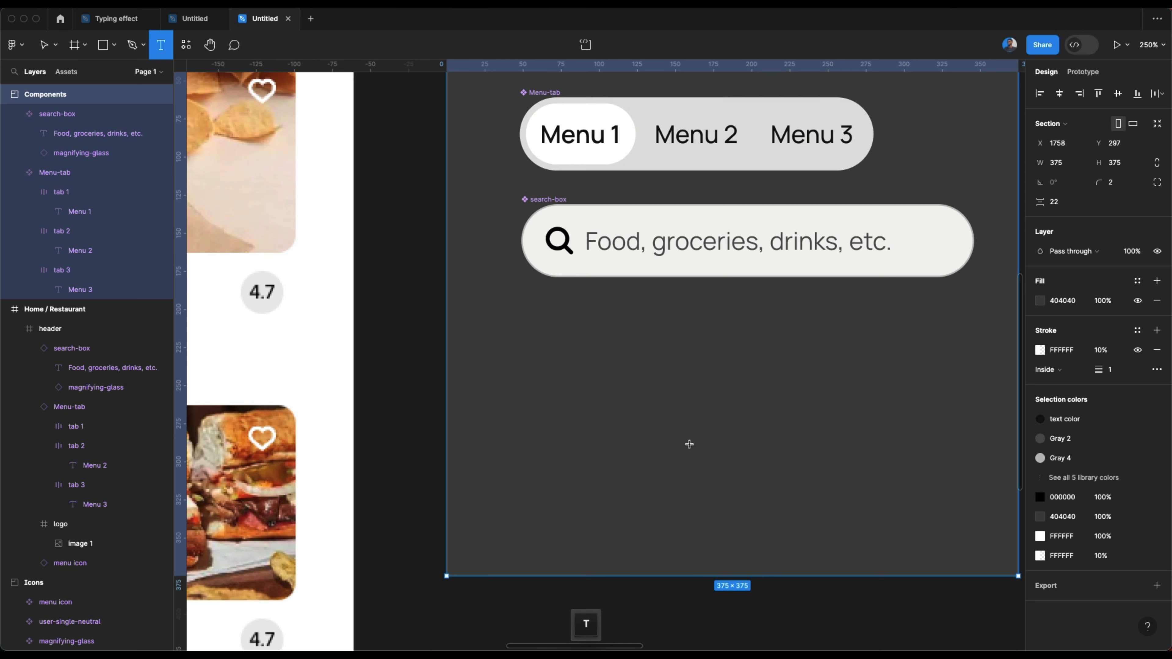
left_click(596, 367)
scroll(613, 453, "down", 2)
type("B")
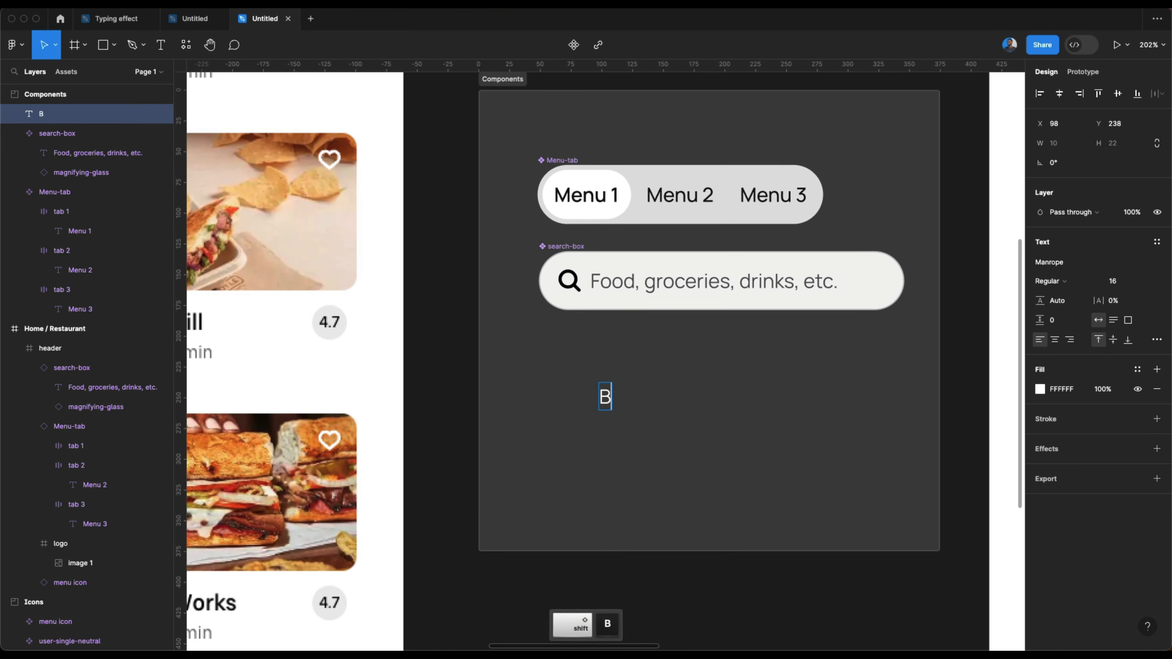
type("utton")
key("Escape")
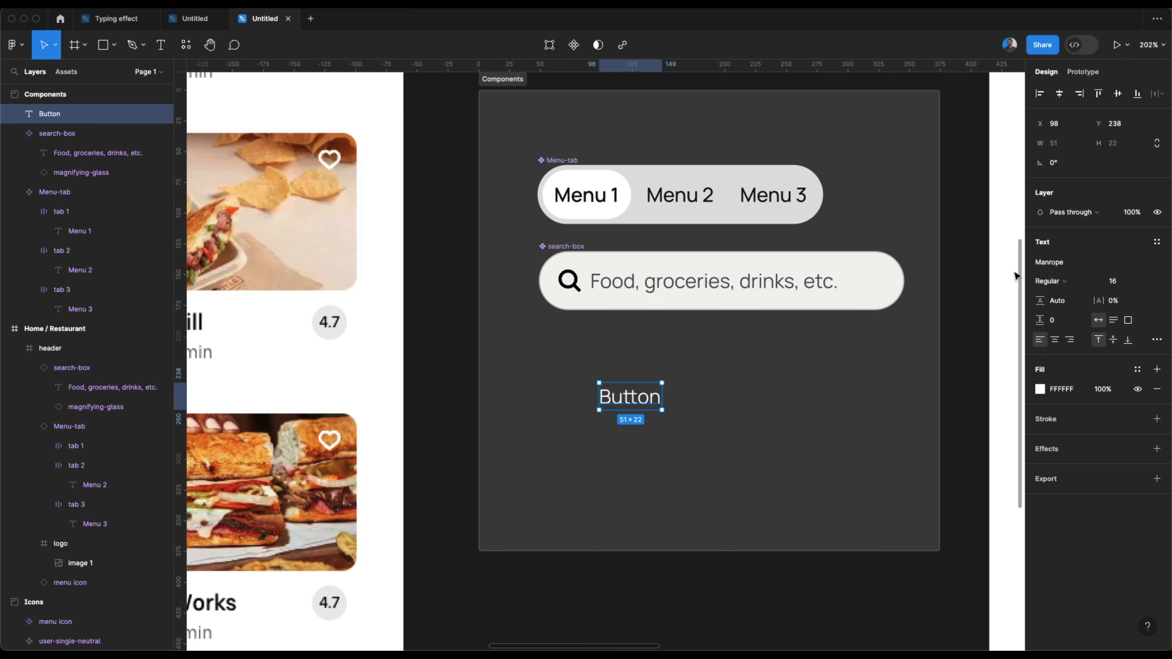
left_click(1053, 281)
left_click(1061, 296)
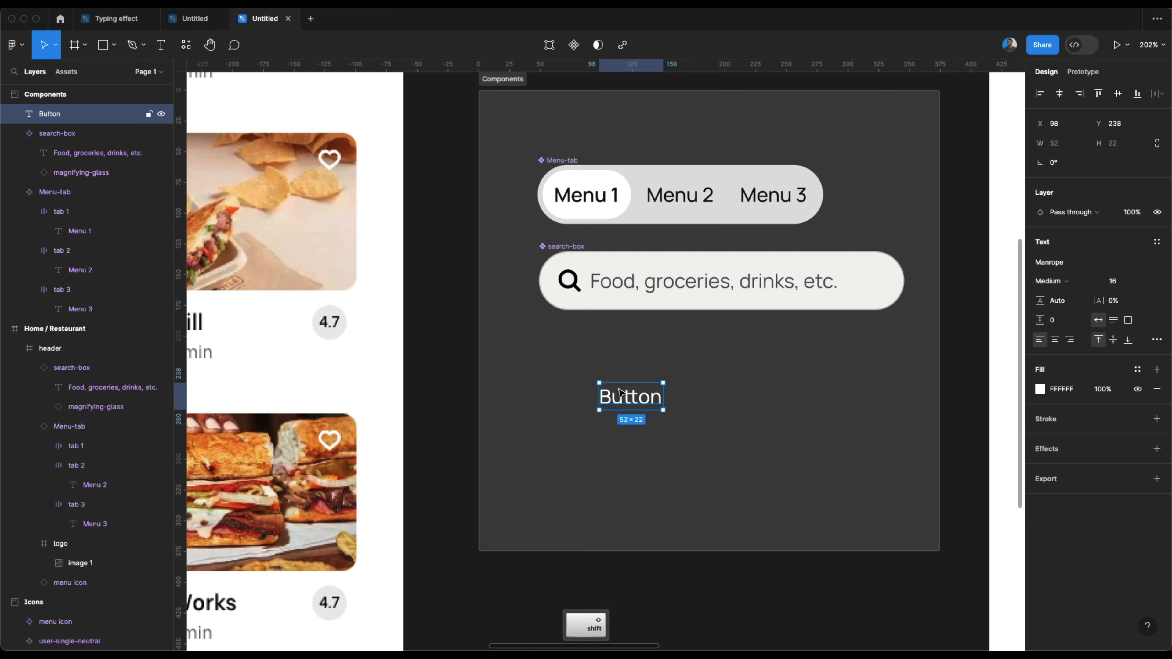
Step: Wrap the "Button" text in an auto layout frame and name the frame primary-button
key("shift+a")
double_click(599, 365)
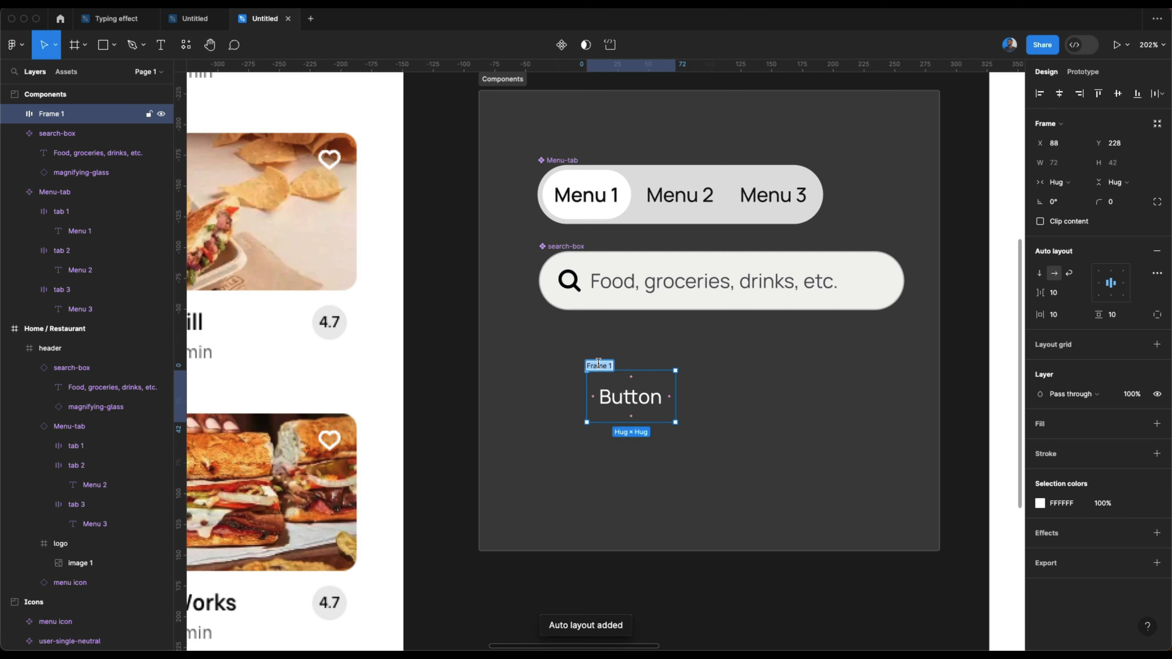
type("primar")
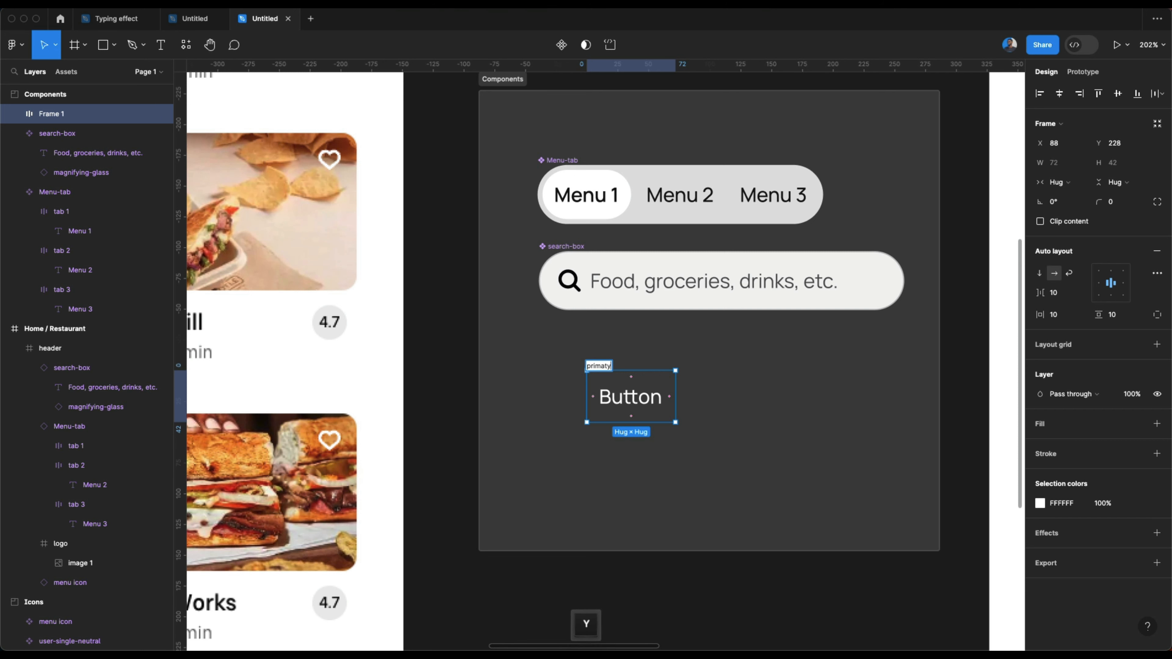
key("BackSpace")
type("ry")
key("BackSpace")
type("-button")
key("Return")
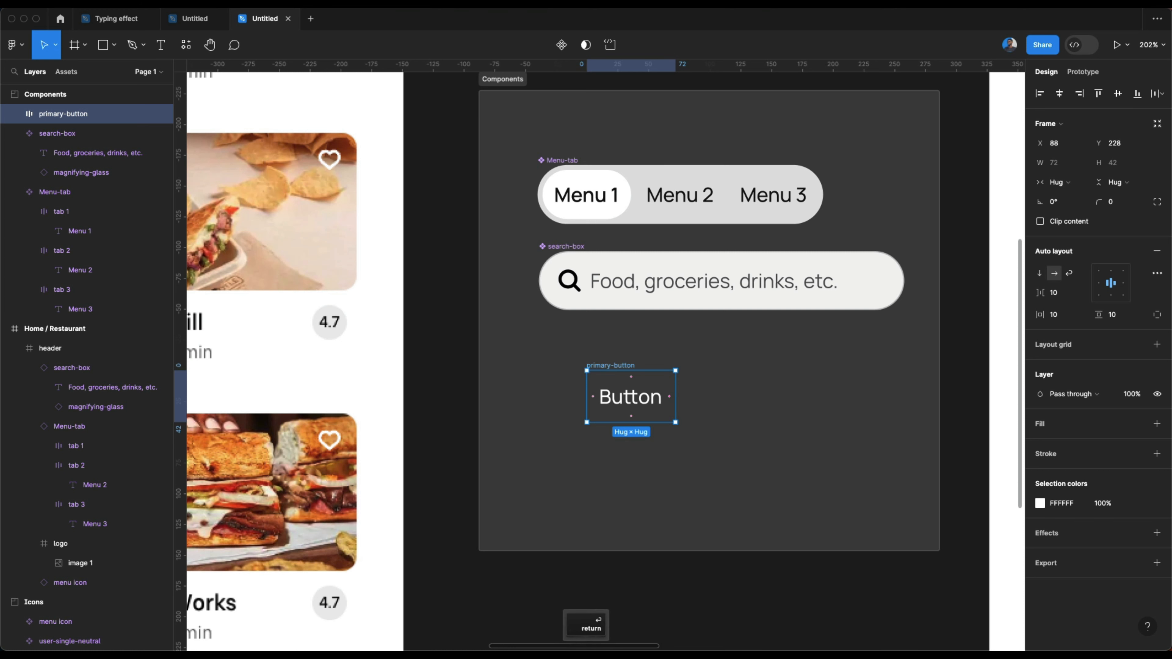
Step: Give the primary-button frame a corner radius of 100 and fill it with the "text color" style
left_click(1137, 203)
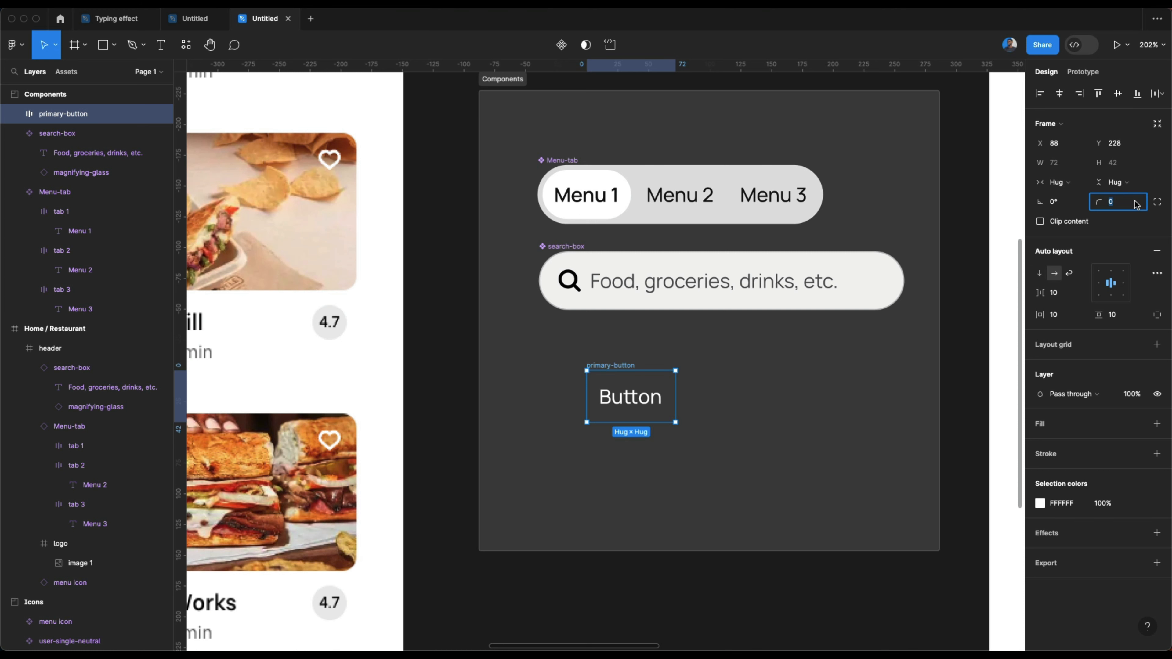
type("100")
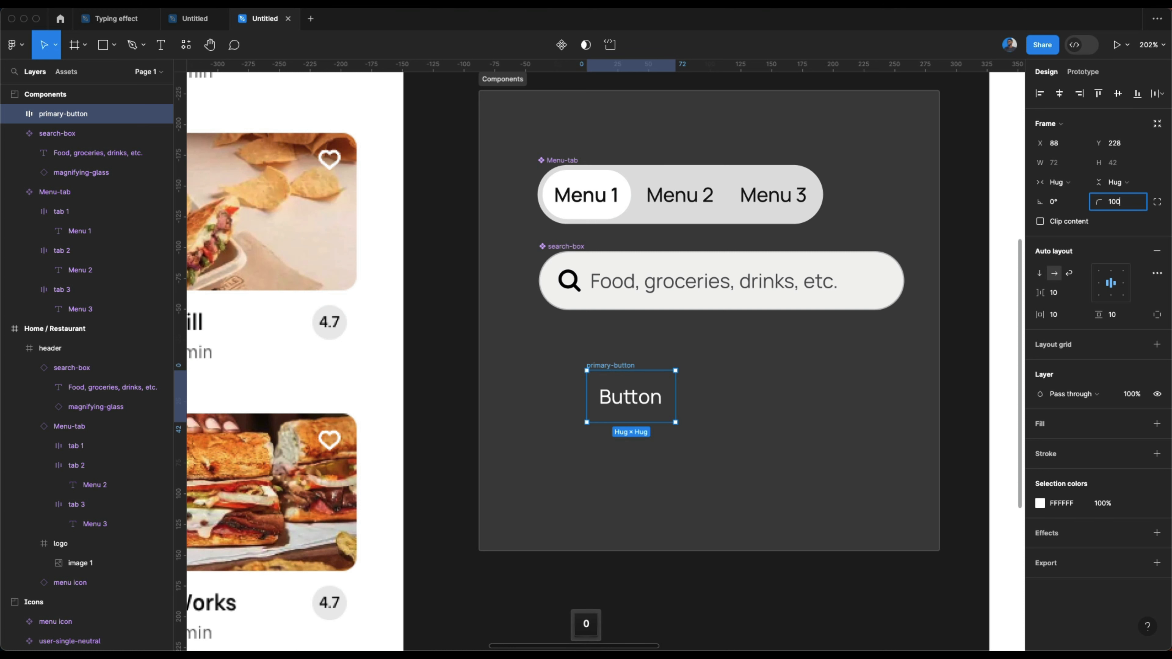
key("Return")
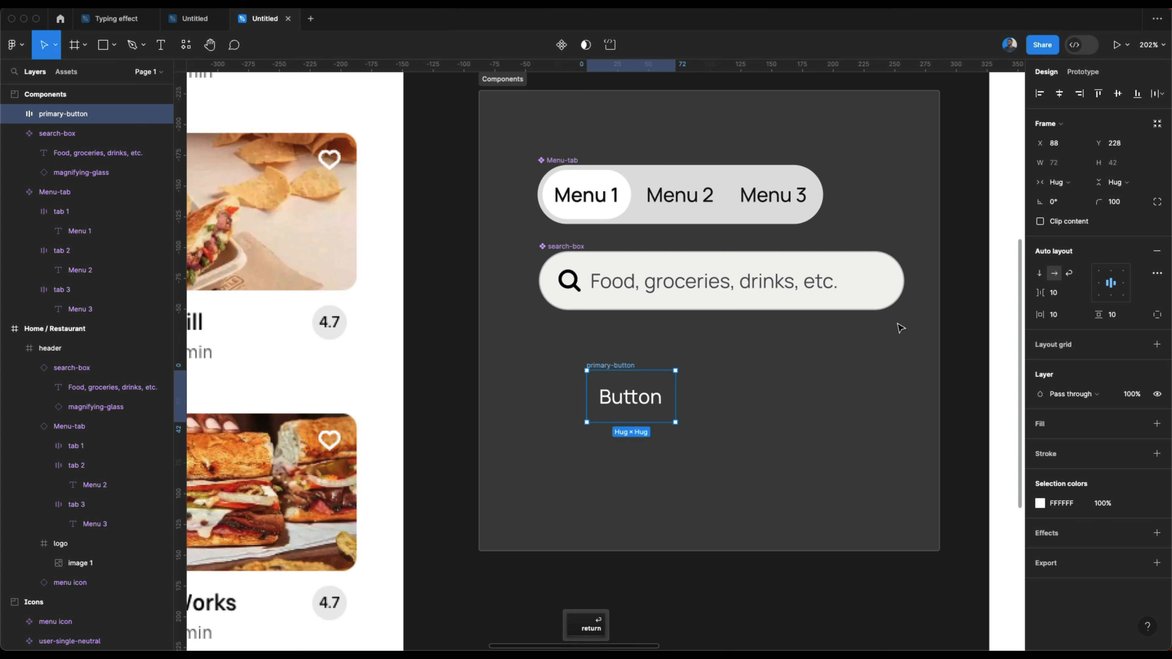
left_click(1156, 424)
left_click(1138, 424)
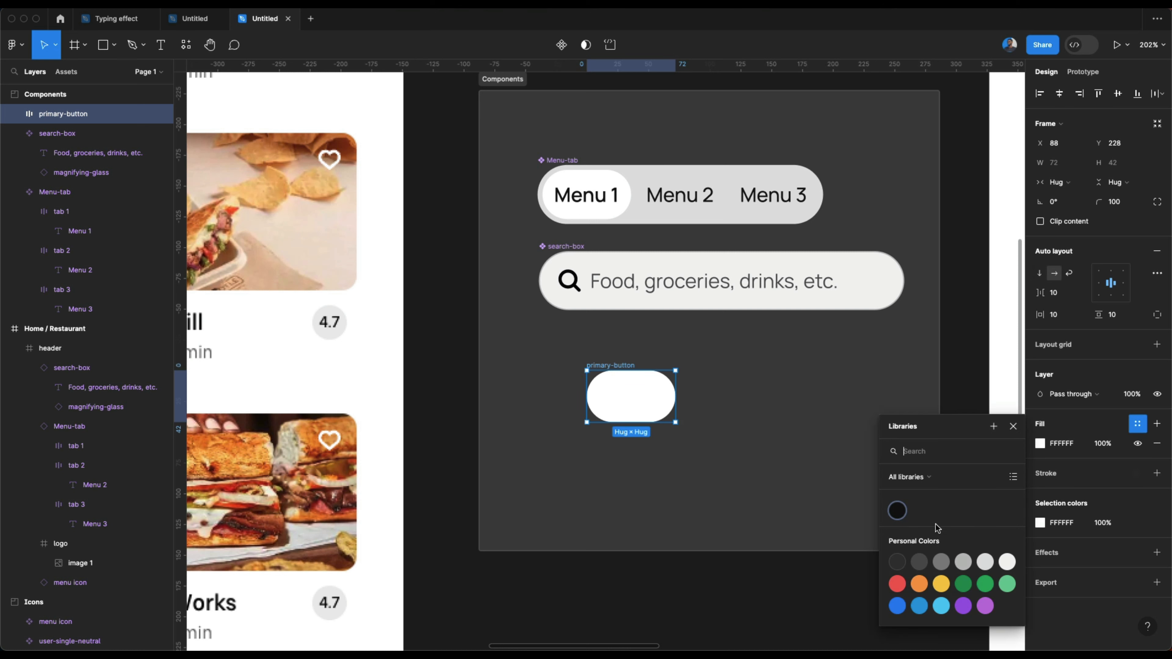
left_click(897, 511)
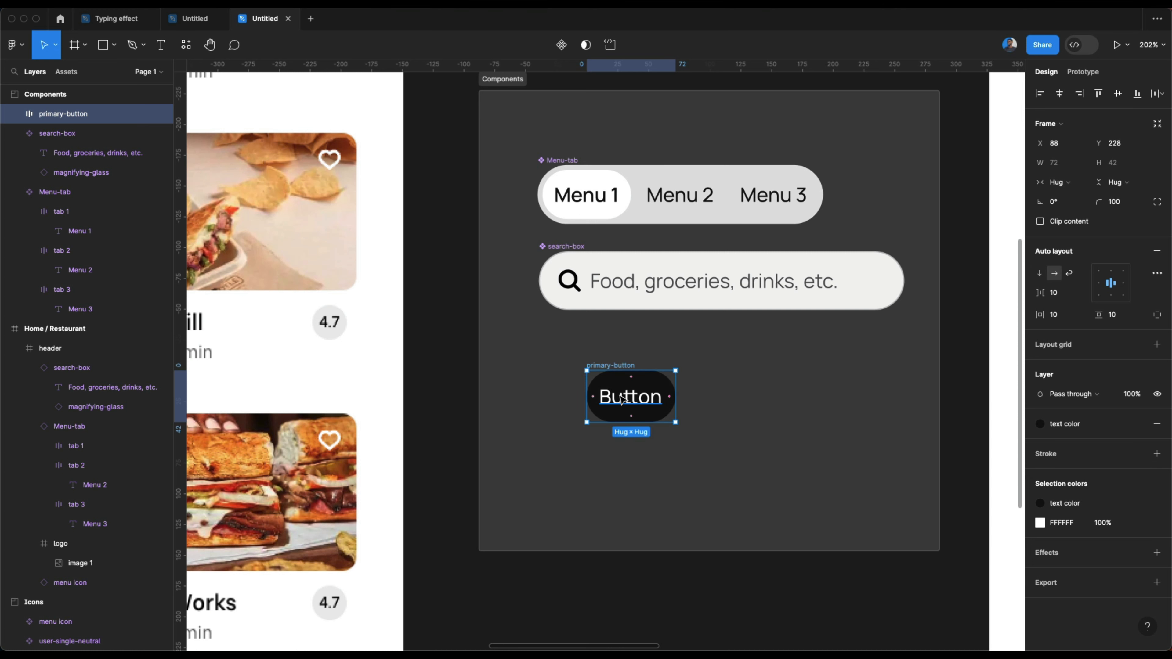
Step: Try a vertical padding of 16 on the primary-button frame
left_click(1119, 316)
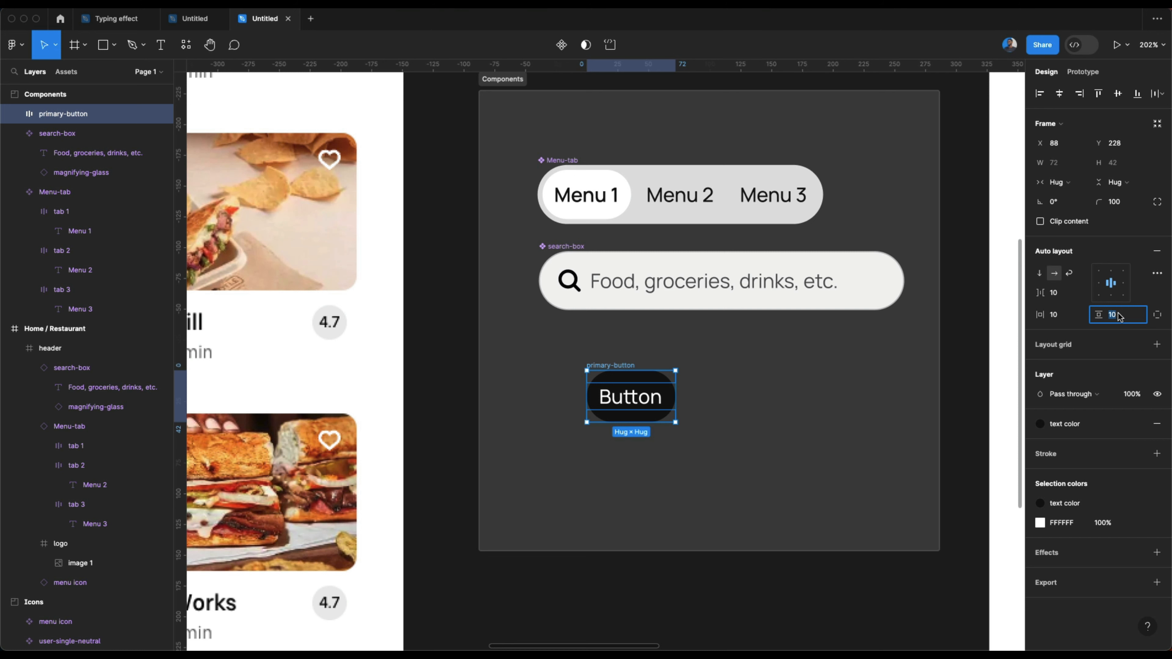
type("16")
key("Return")
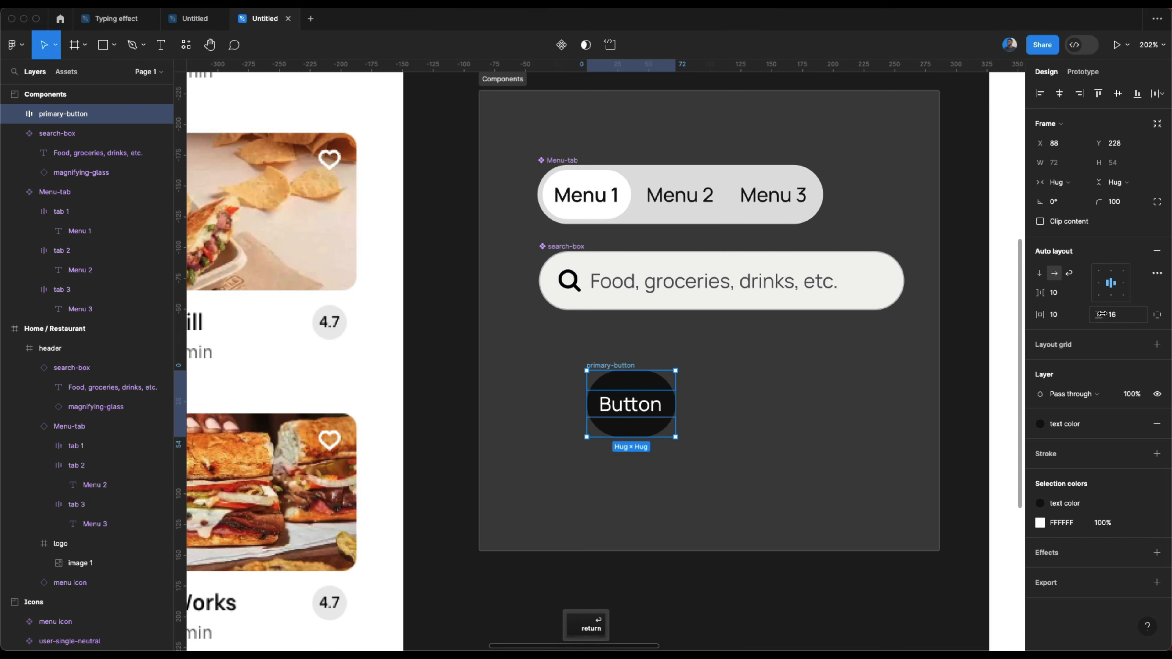
Step: Set the primary-button's vertical padding to 12 and its horizontal padding to 16
left_click(1126, 317)
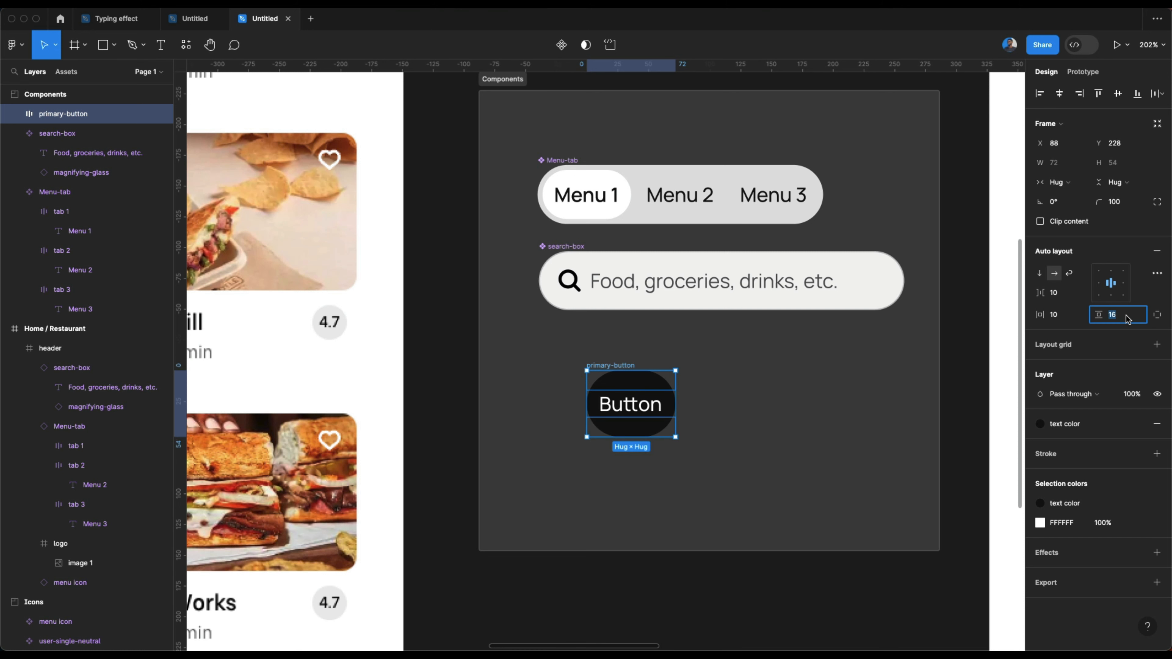
type("12")
key("Return")
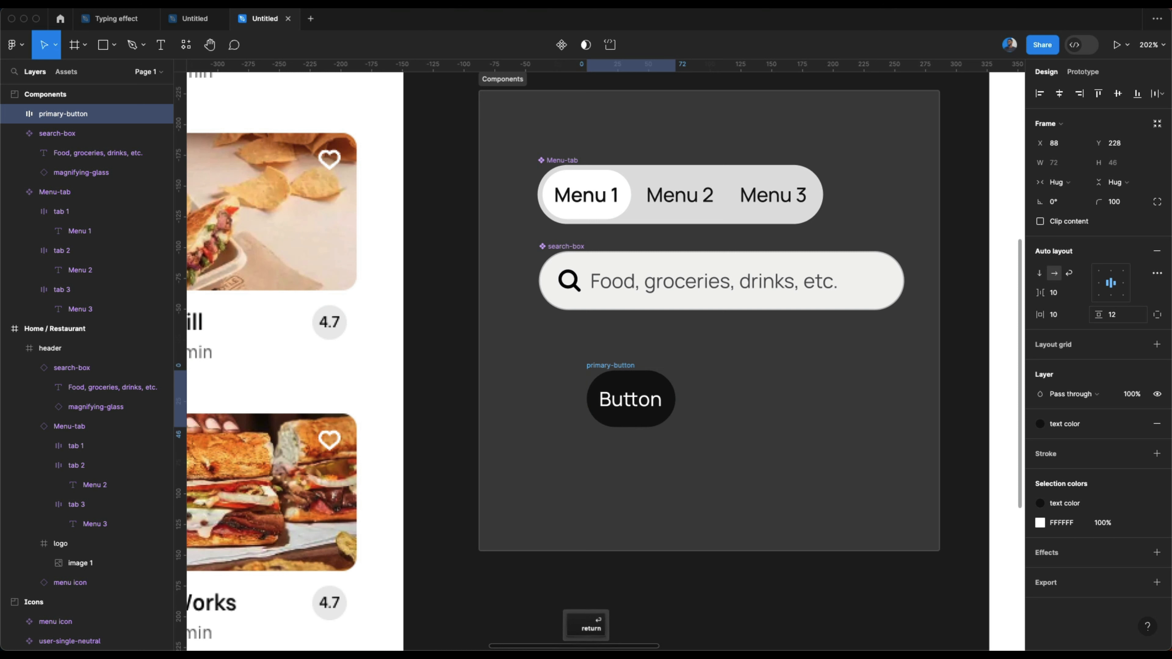
left_click(1062, 314)
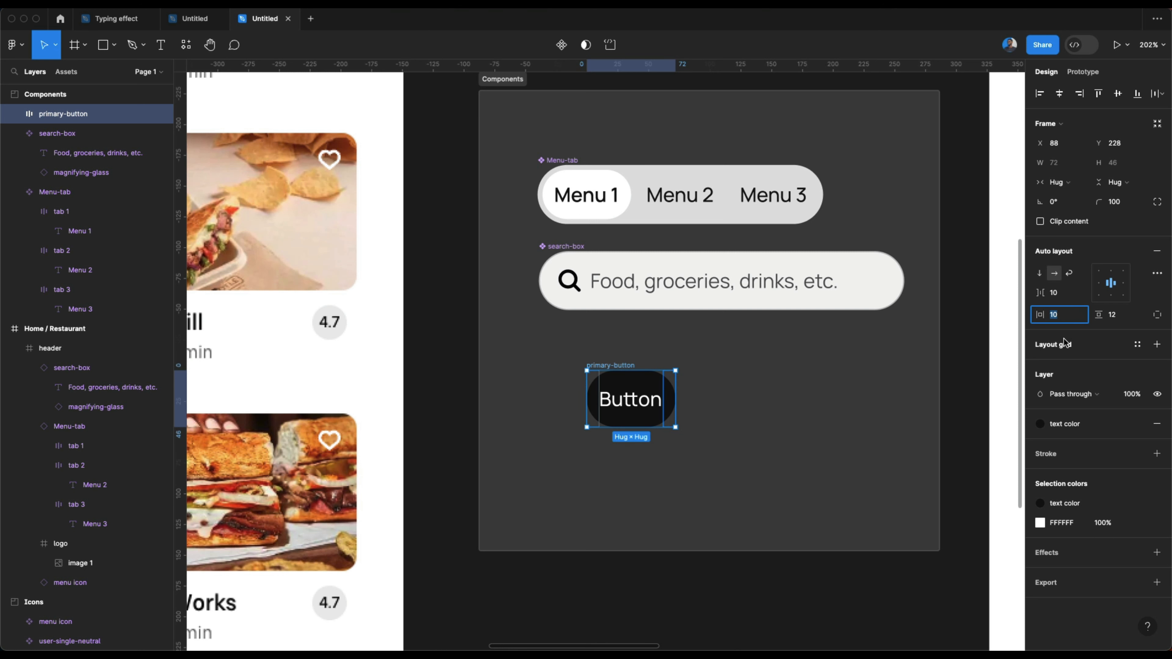
type("1")
type("6")
key("Return")
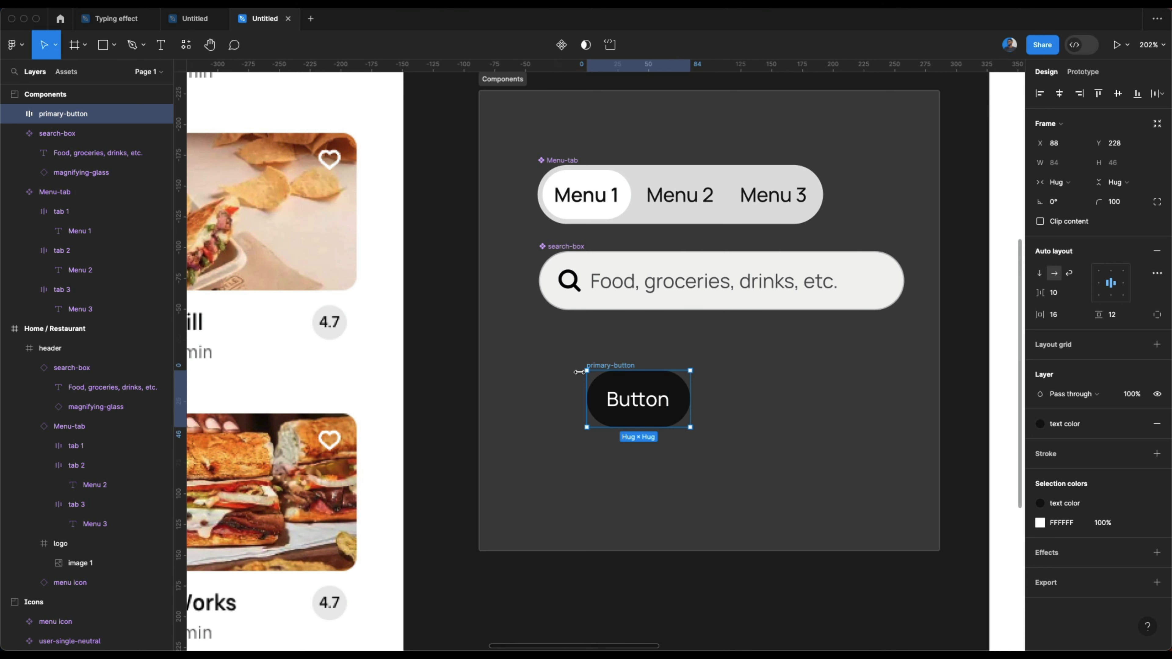
Step: Copy the shopping-cart-1 icon from the Icons section
left_click(545, 369)
left_click(605, 363)
scroll(606, 362, "down", 5)
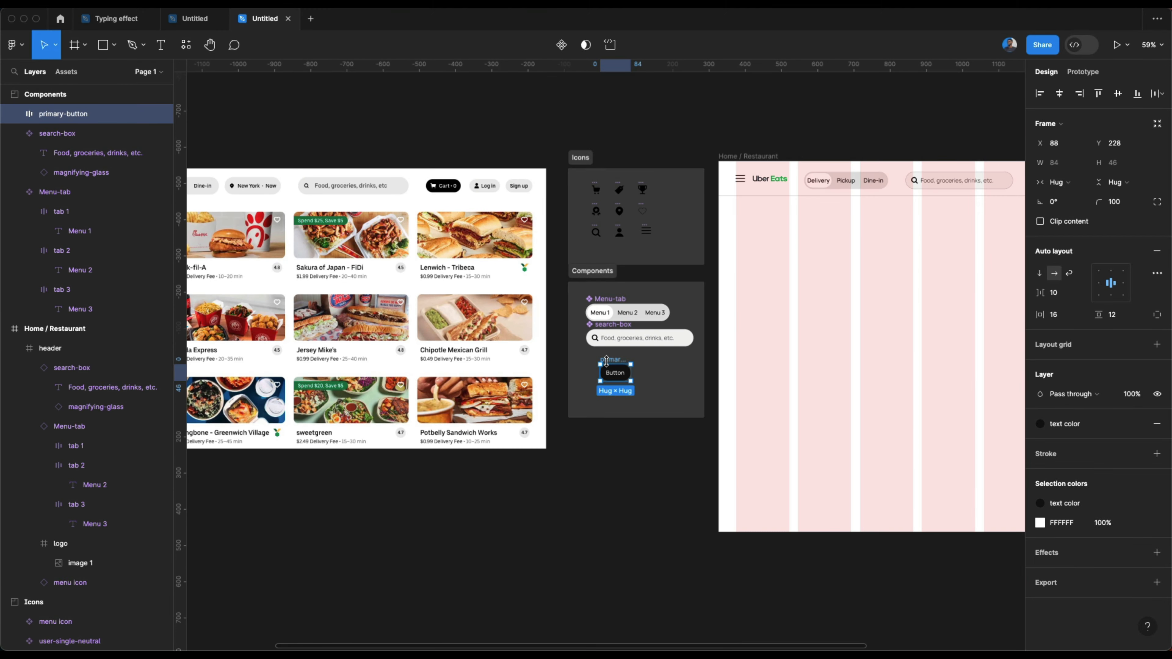
scroll(606, 362, "up", 5)
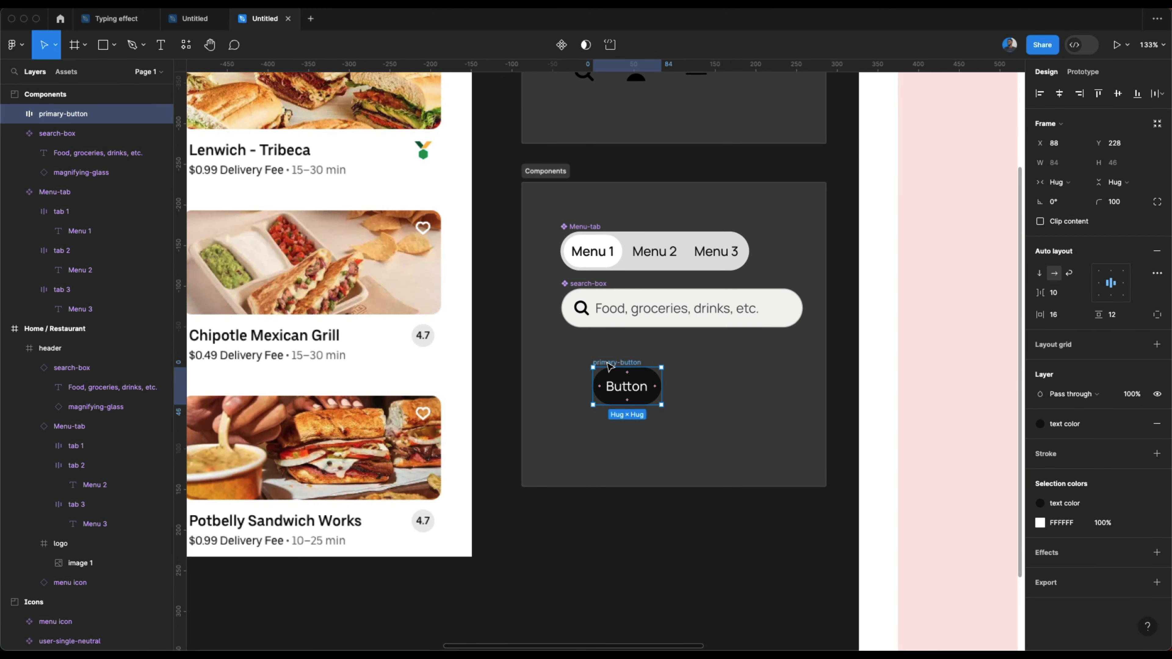
scroll(600, 406, "down", 5)
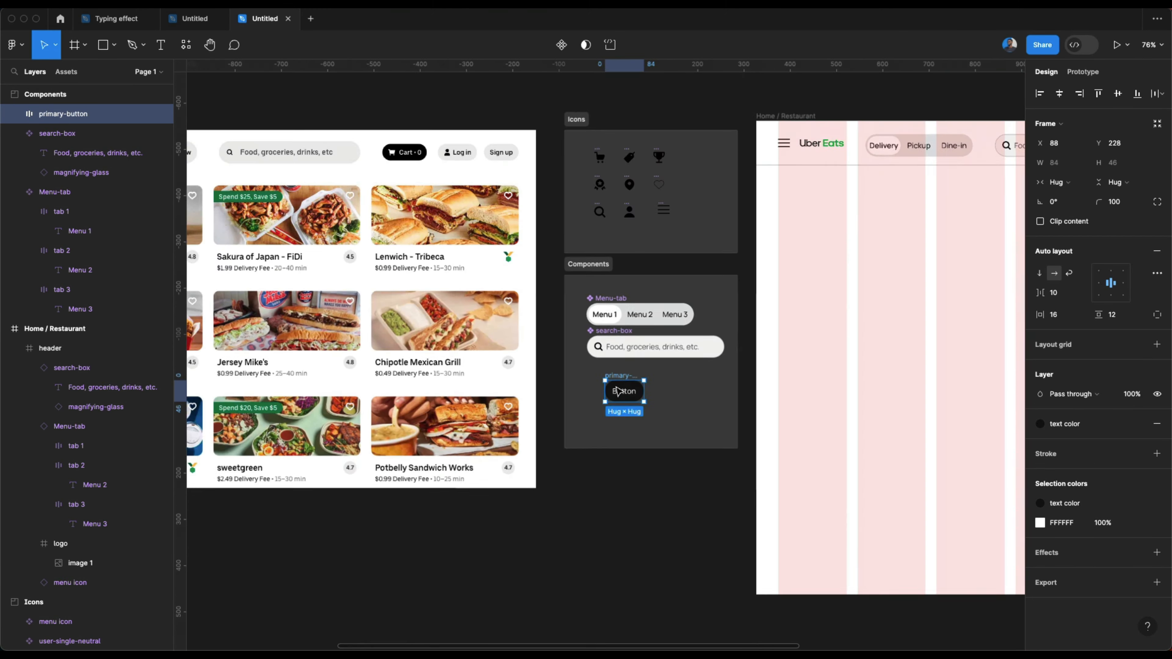
scroll(642, 198, "up", 5)
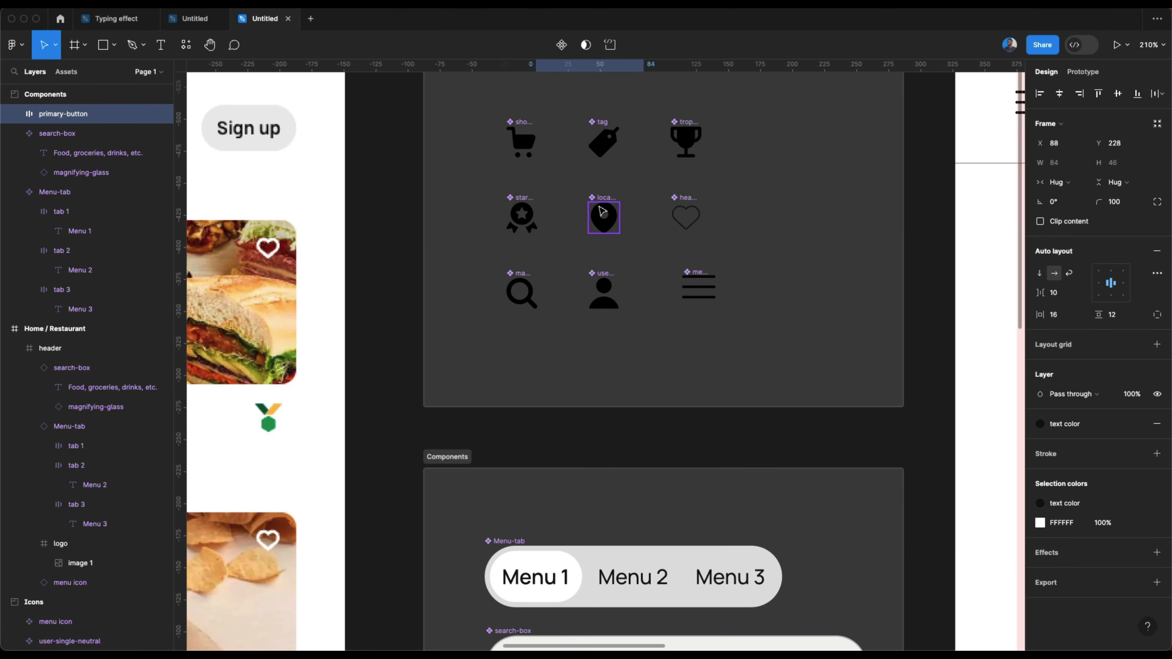
left_click(600, 212)
scroll(599, 205, "down", 3)
scroll(599, 206, "down", 3)
scroll(568, 185, "up", 2)
left_click(559, 172)
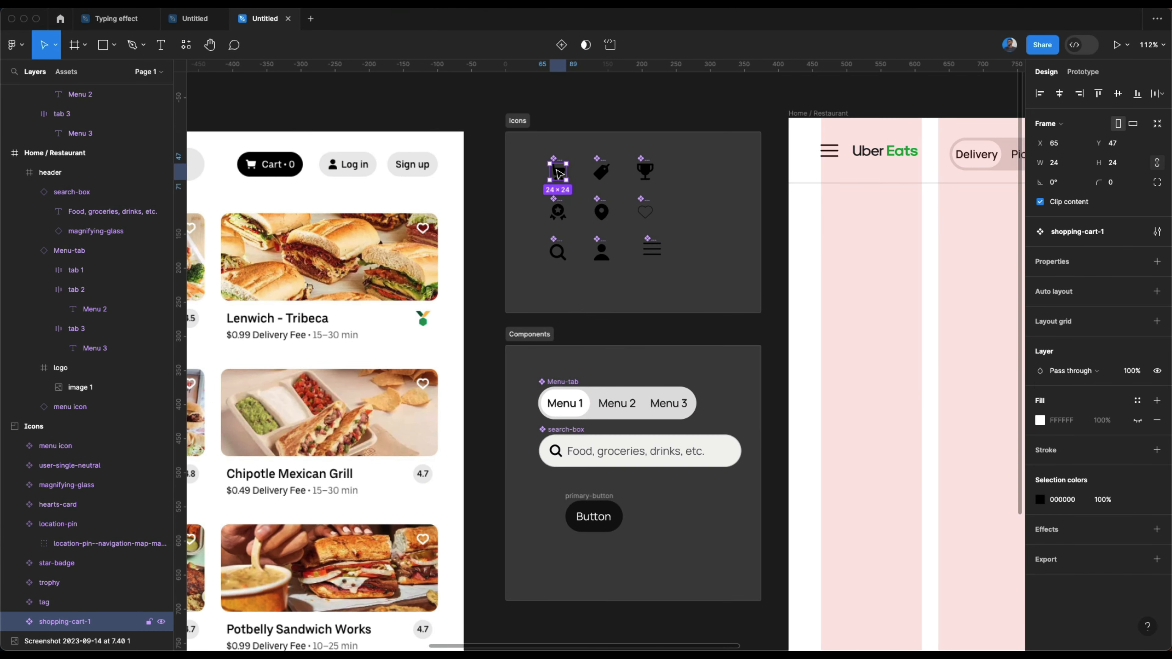
Step: Paste the shopping-cart icon into primary-button and place it before the "Button" text
scroll(595, 416, "down", 2)
left_click(601, 458)
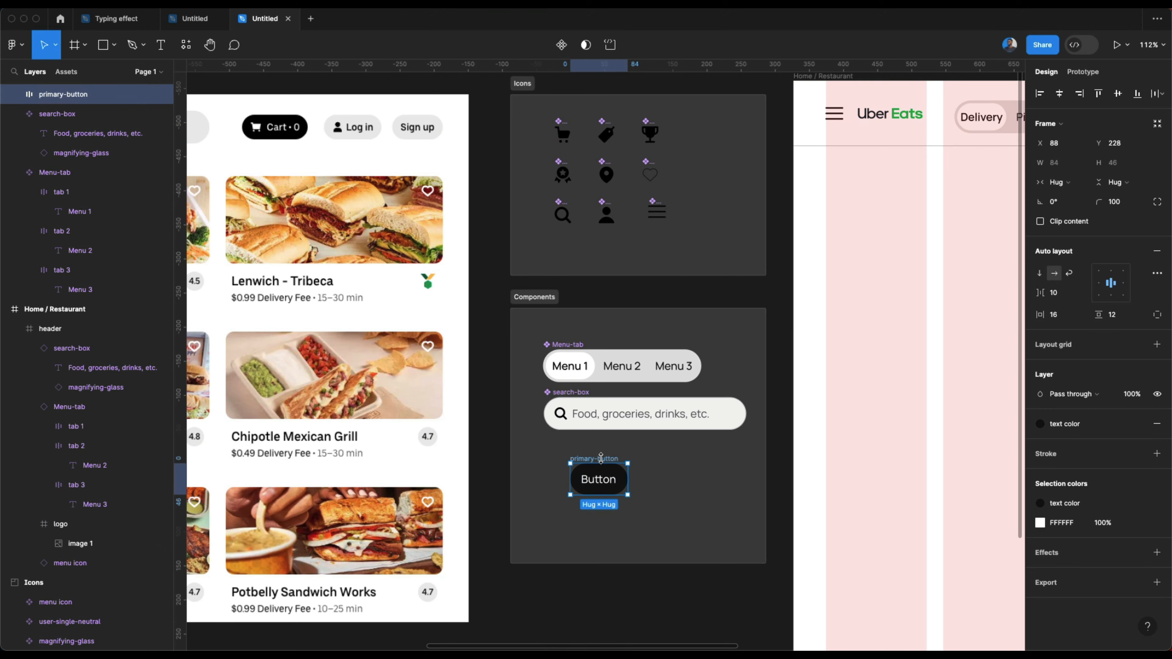
key("super+v")
scroll(588, 531, "up", 5)
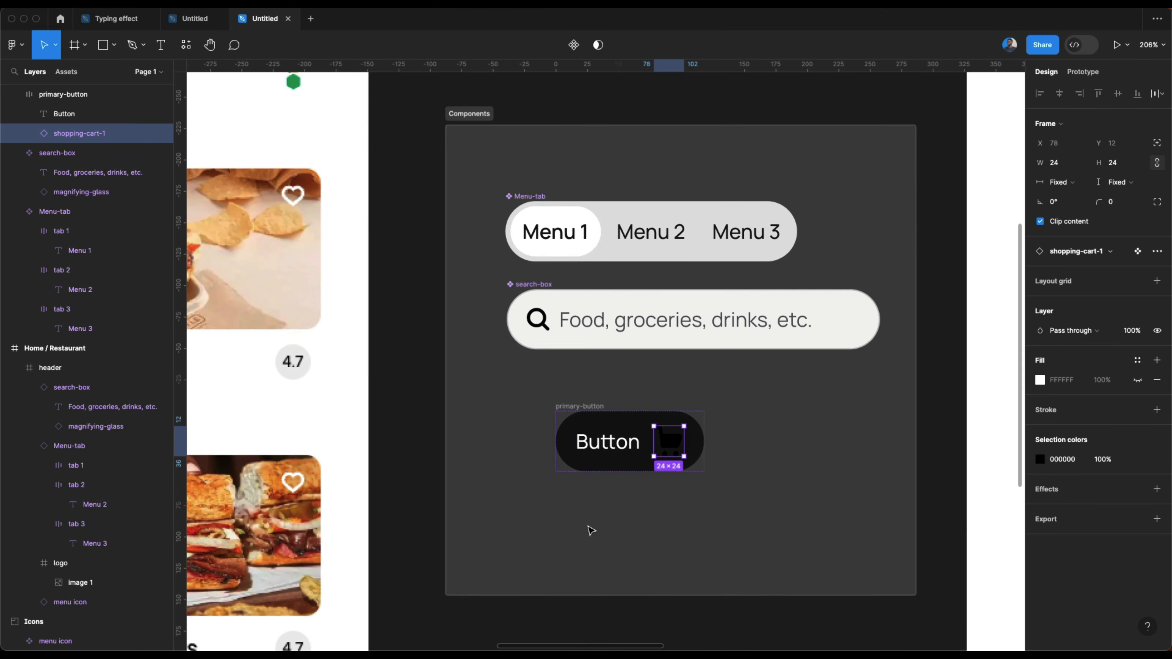
key("Left")
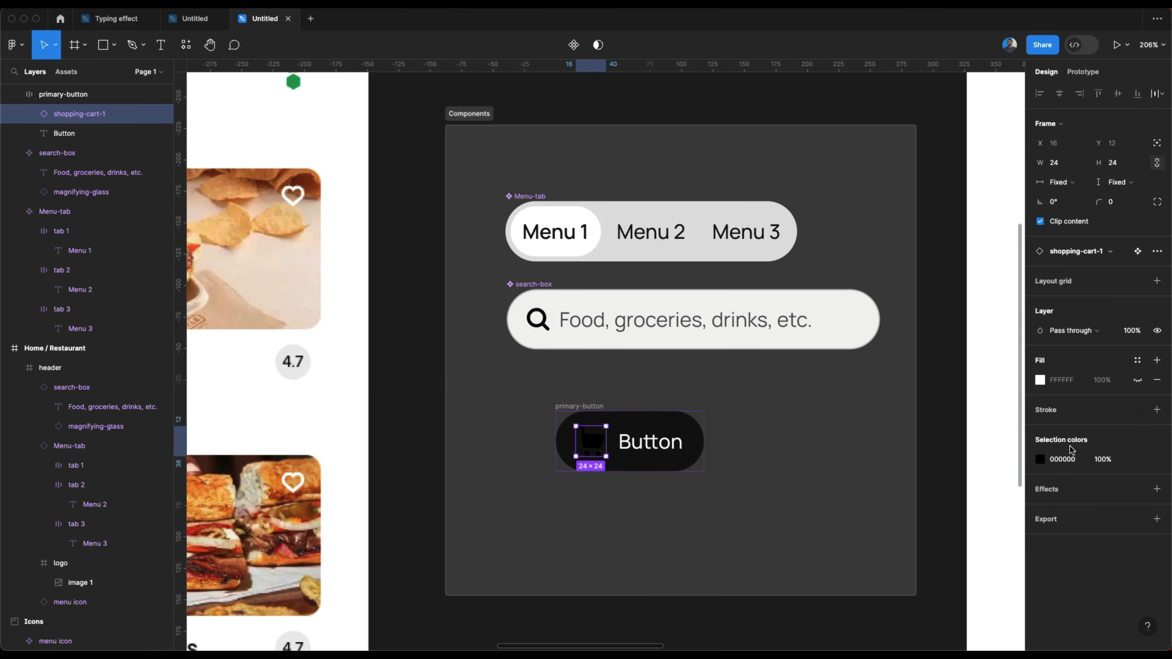
Step: Recolor the shopping-cart icon in primary-button to FFFFFF
left_click(1137, 460)
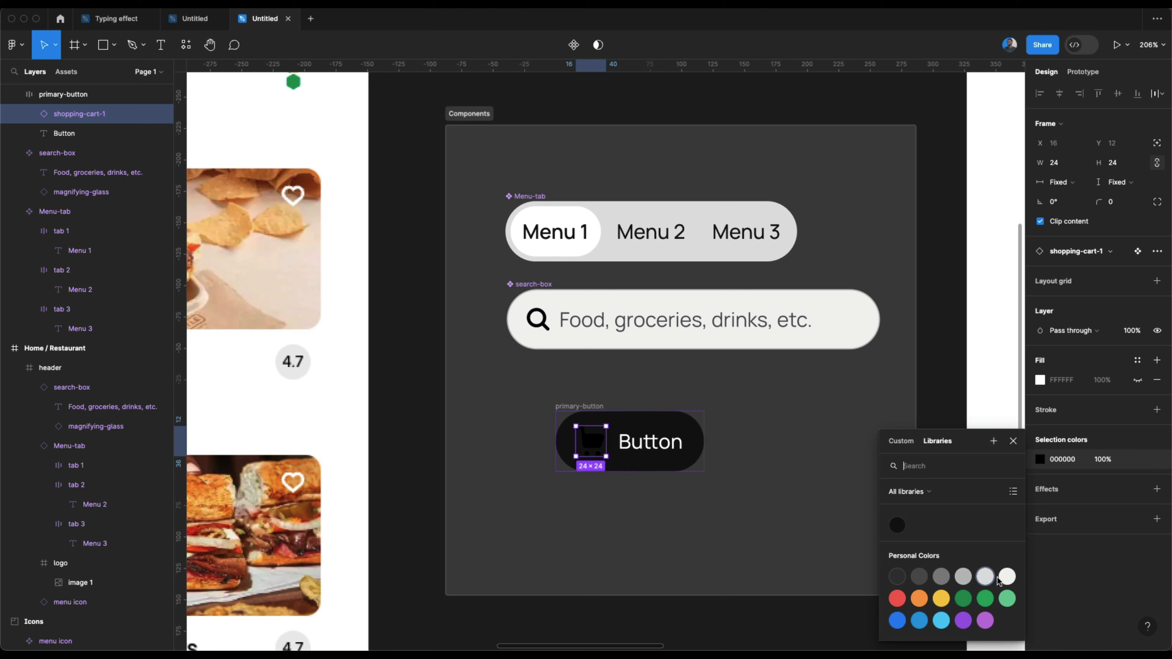
left_click(1009, 581)
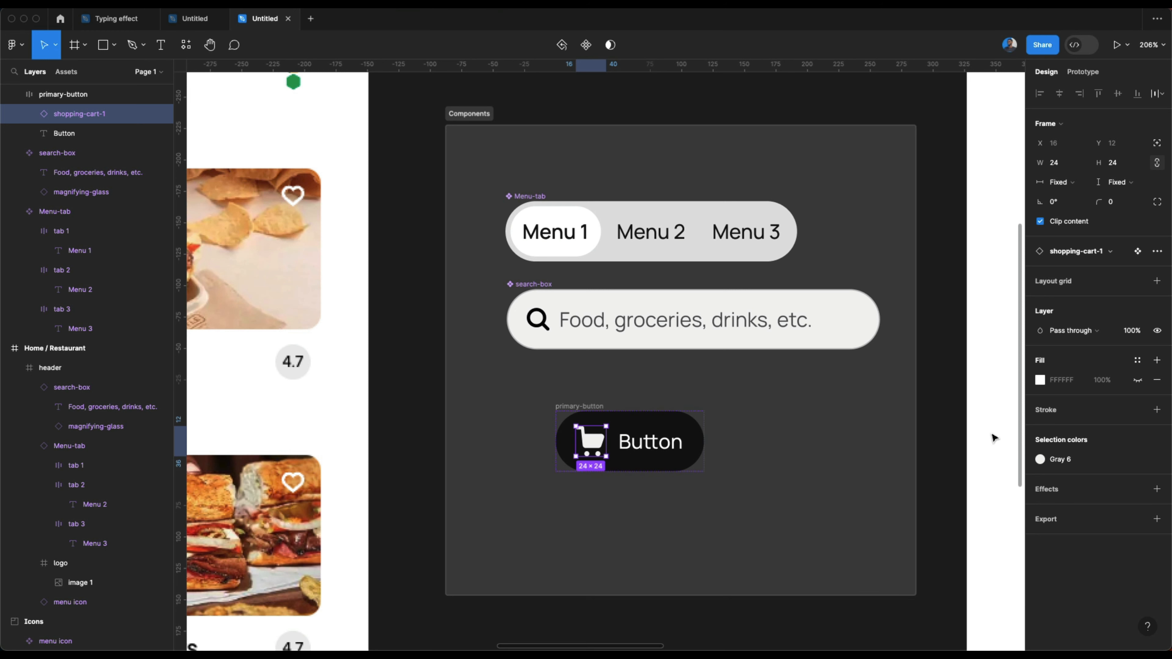
left_click(1137, 460)
left_click(1066, 459)
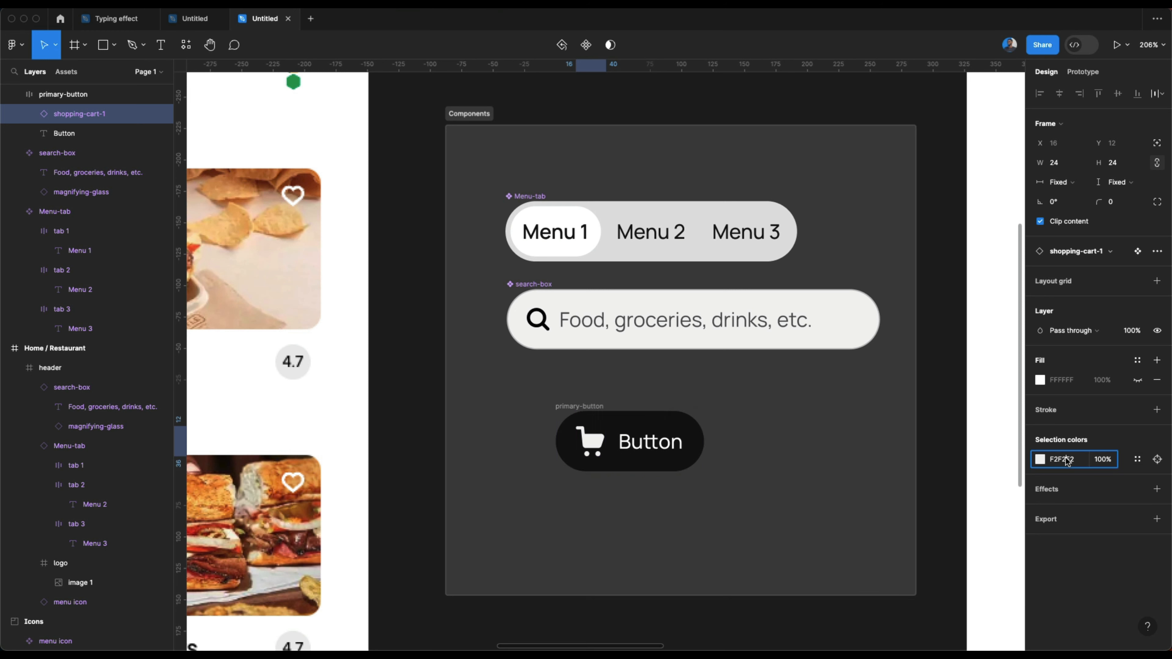
type("ff")
key("Return")
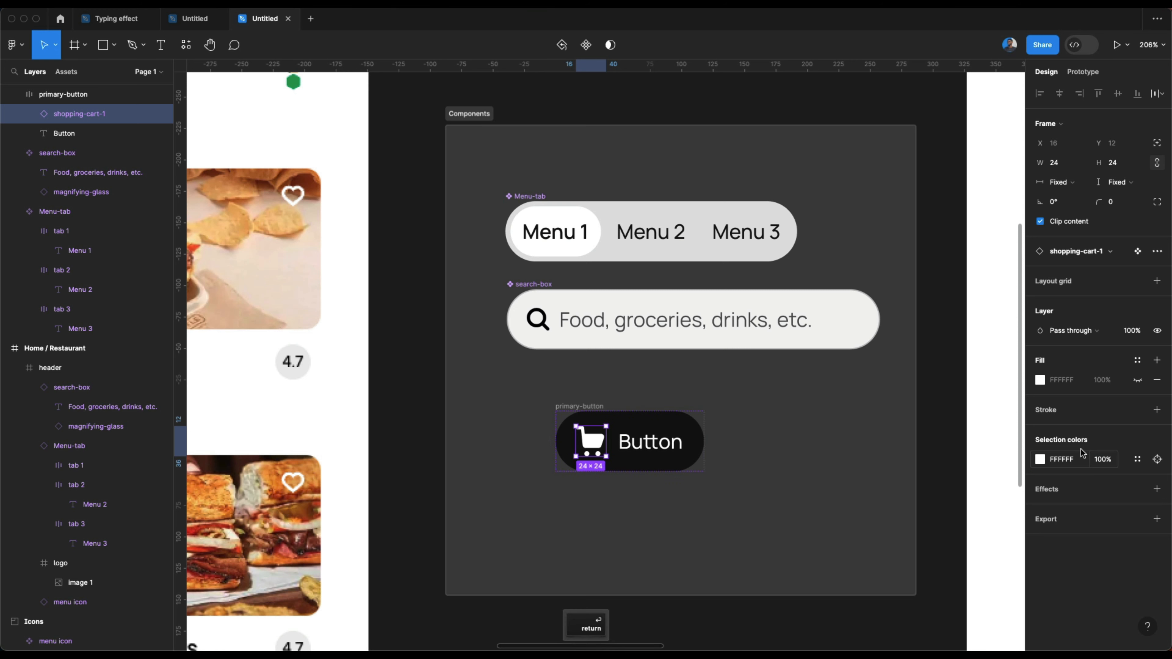
Step: Save the cart icon's FFFFFF color as a color style named "white"
left_click(1137, 459)
left_click(994, 442)
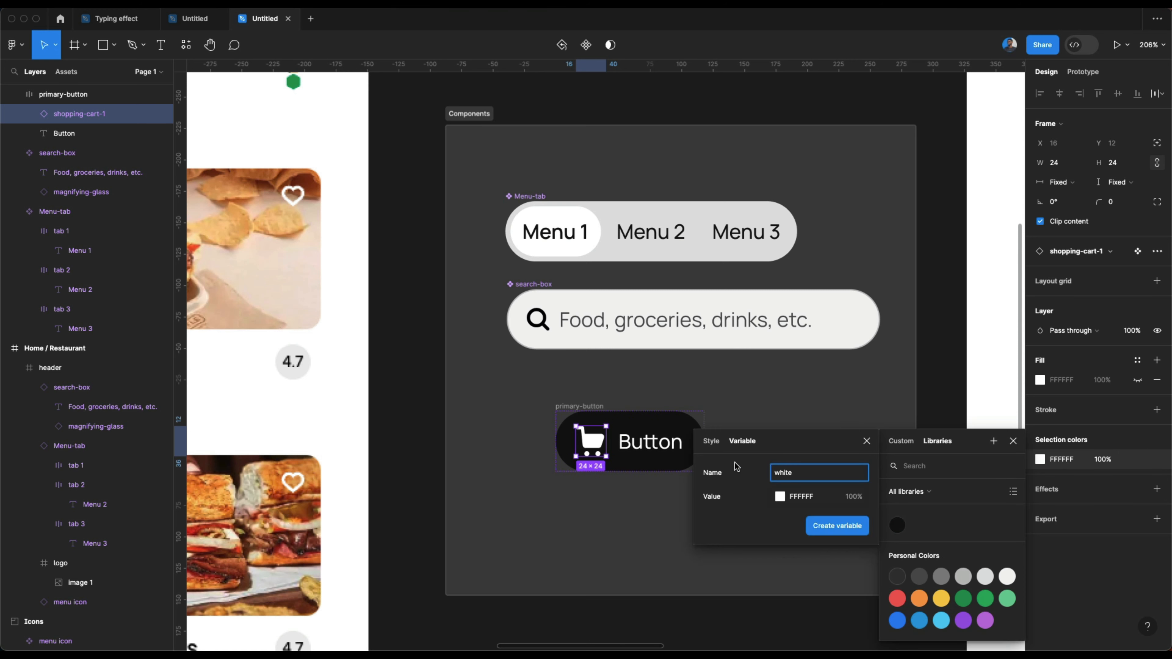
left_click(710, 447)
type("white")
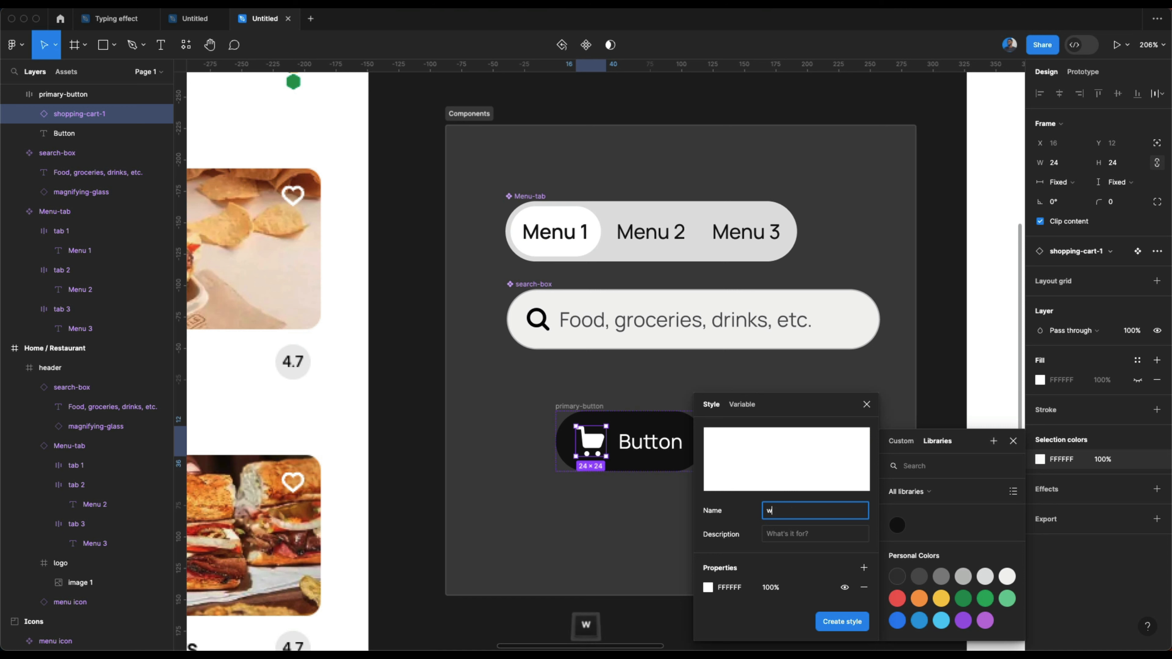
left_click(851, 623)
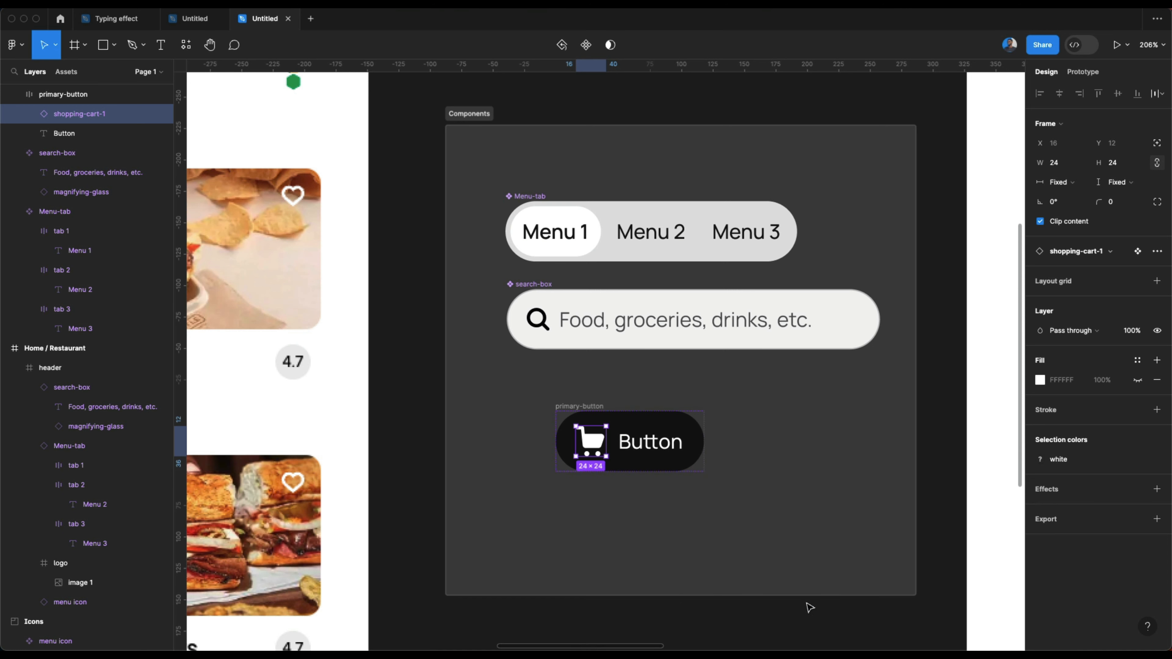
left_click(632, 556)
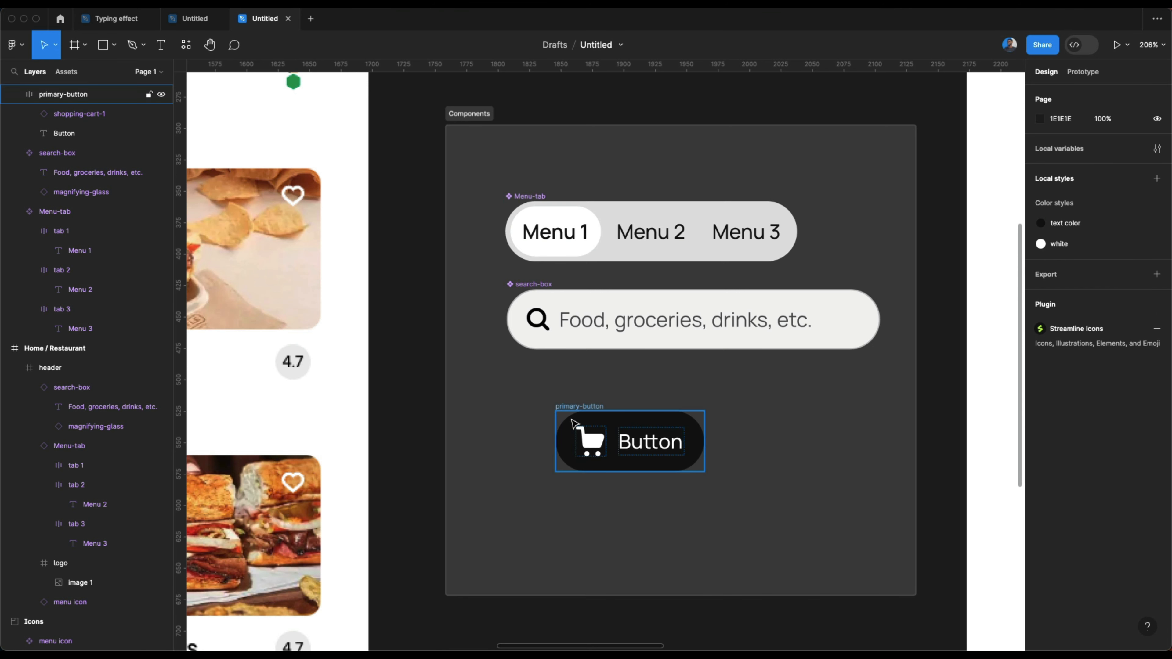
Step: Duplicate the "Button" text inside primary-button and replace the copy's text with a bullet character (•)
left_click(571, 409)
left_click(571, 408)
scroll(571, 407, "down", 5)
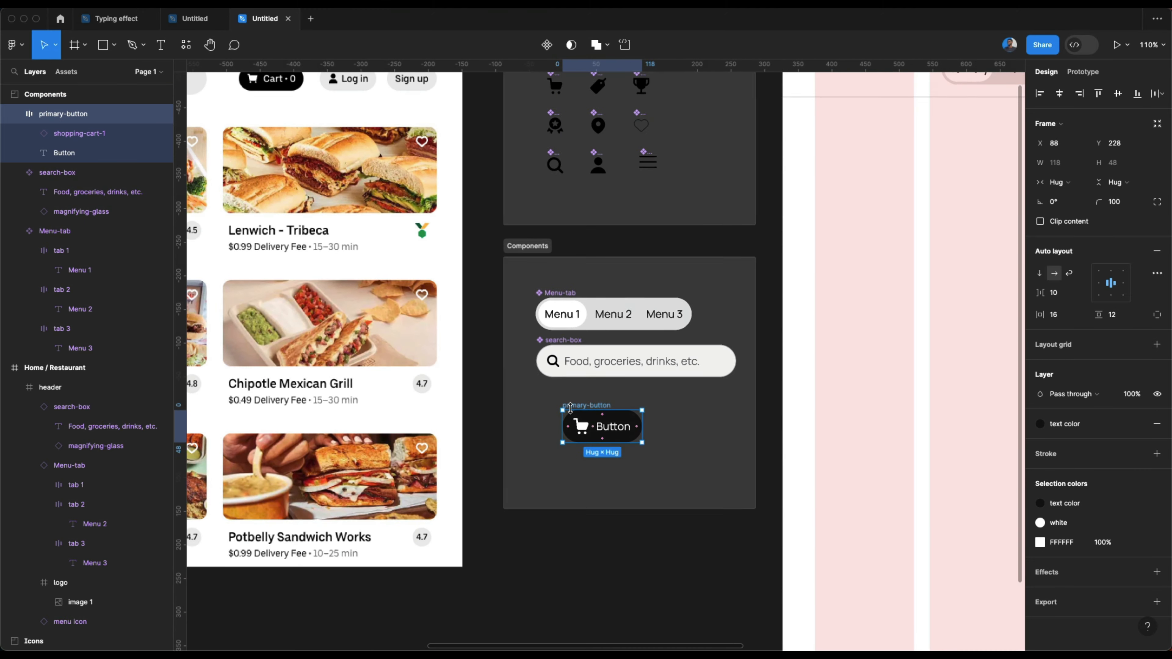
scroll(557, 397, "up", 3)
scroll(368, 191, "up", 6)
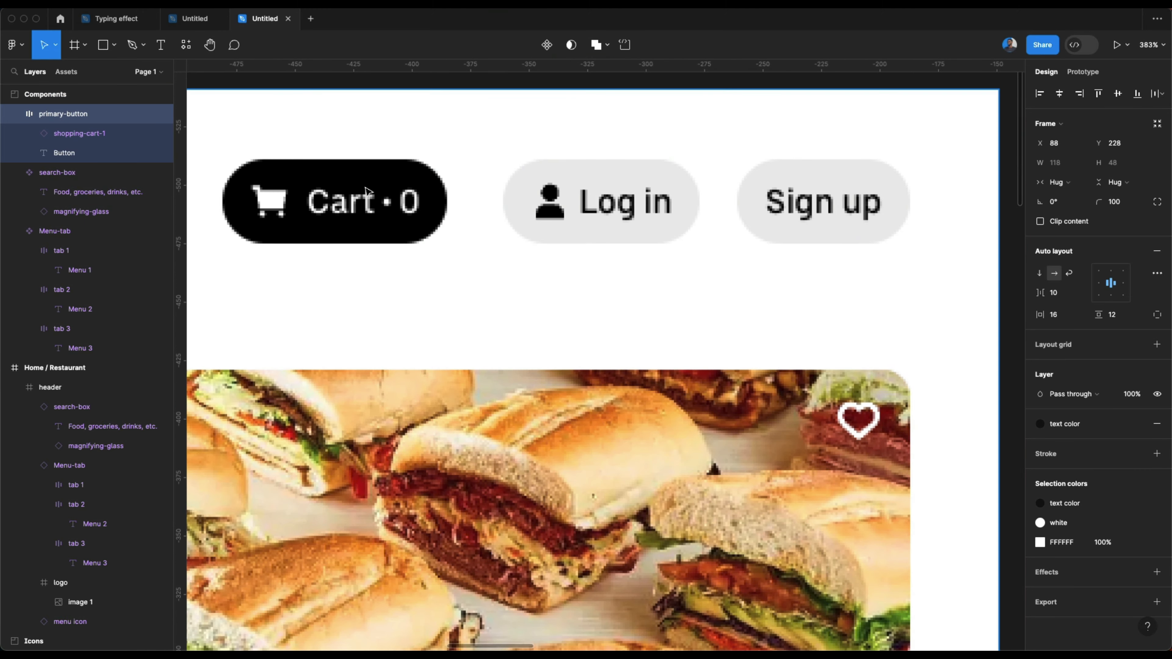
scroll(386, 201, "down", 8)
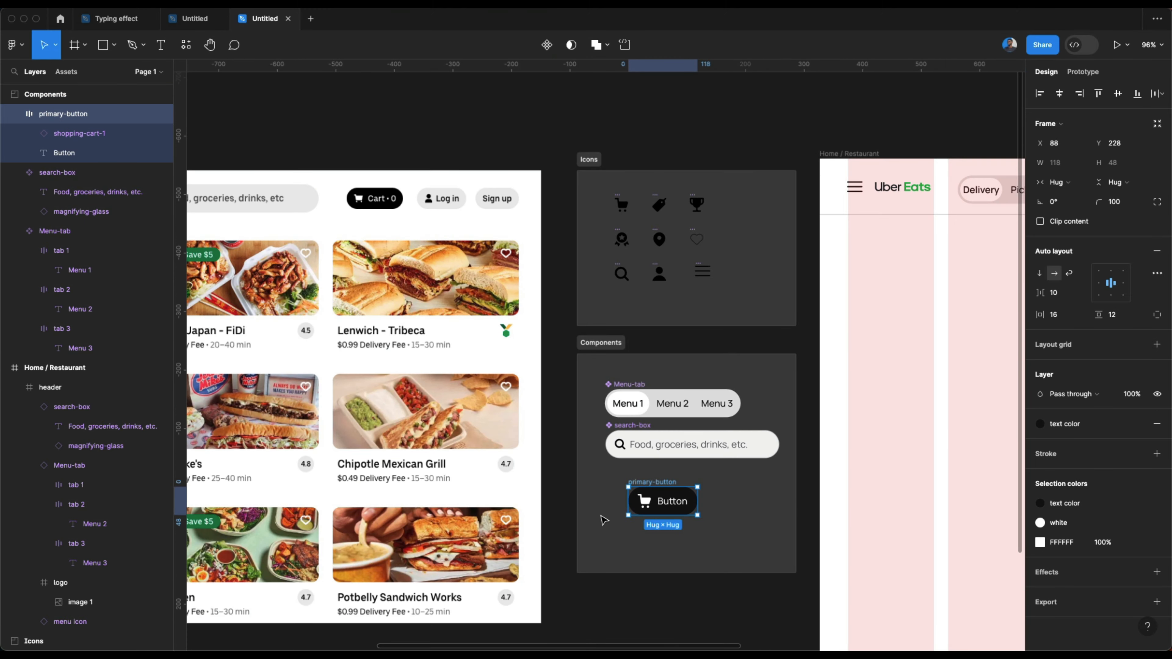
scroll(688, 531, "up", 4)
scroll(673, 522, "up", 4)
left_click(658, 441)
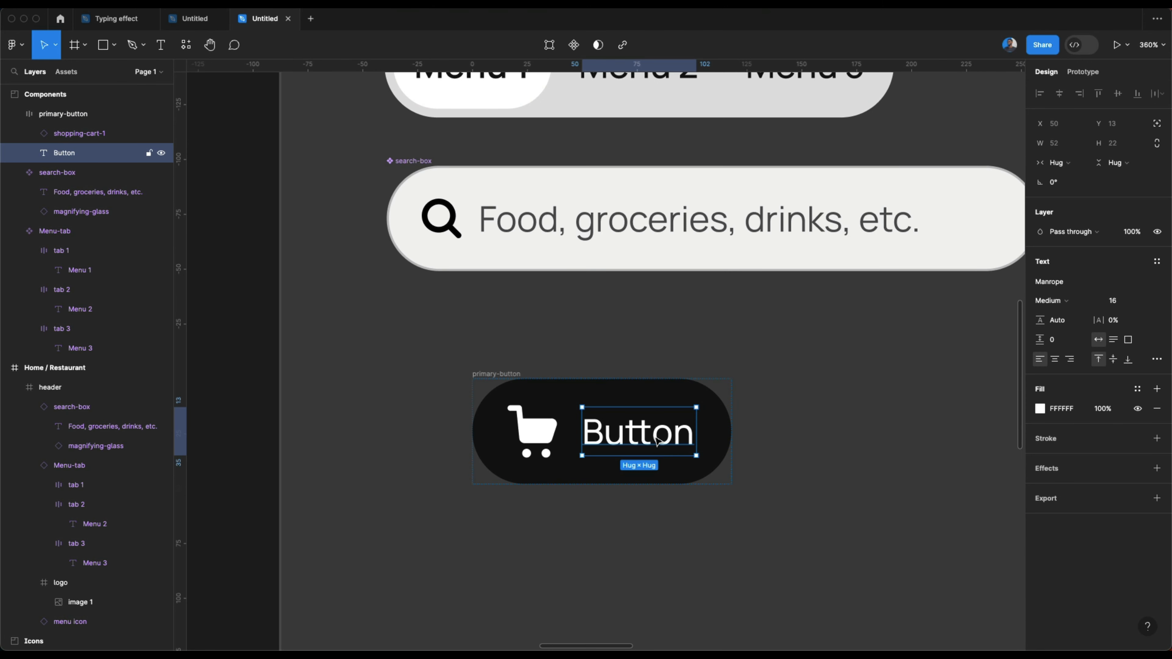
key("ctrl+d")
double_click(729, 429)
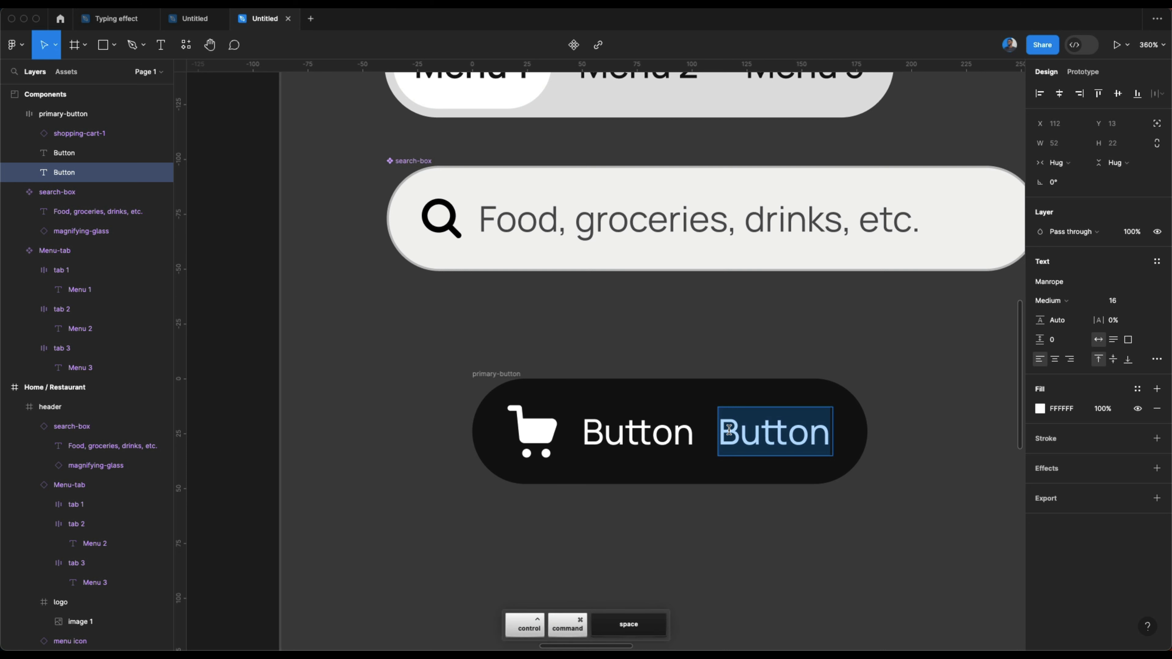
key("ctrl+super+space")
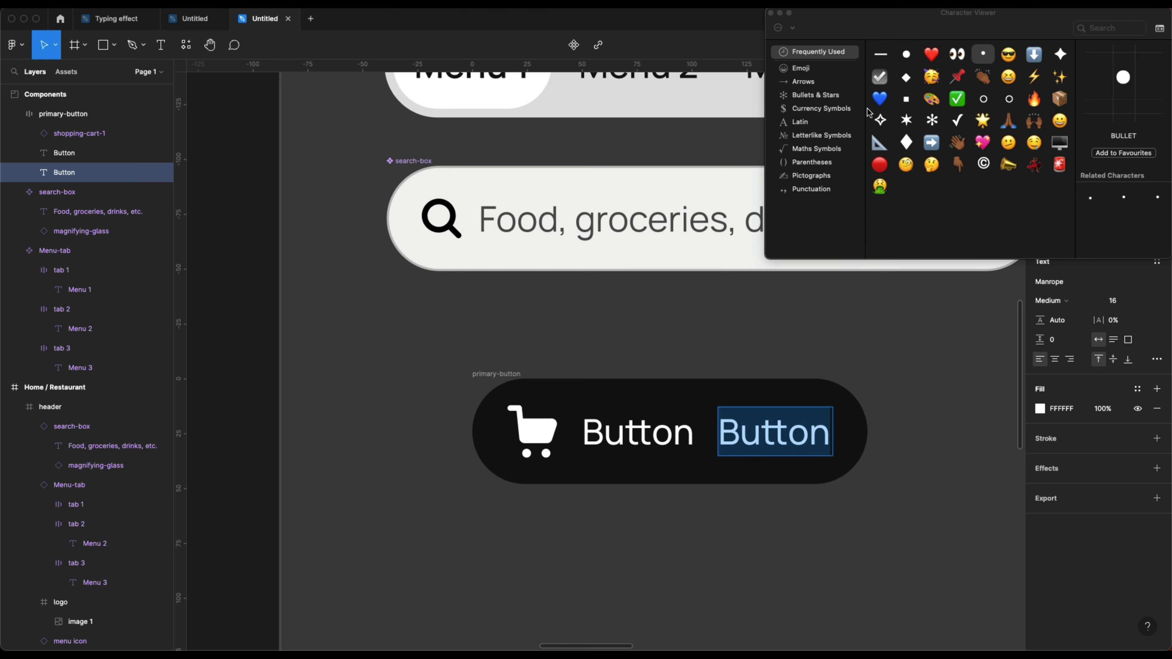
double_click(979, 55)
key("Escape")
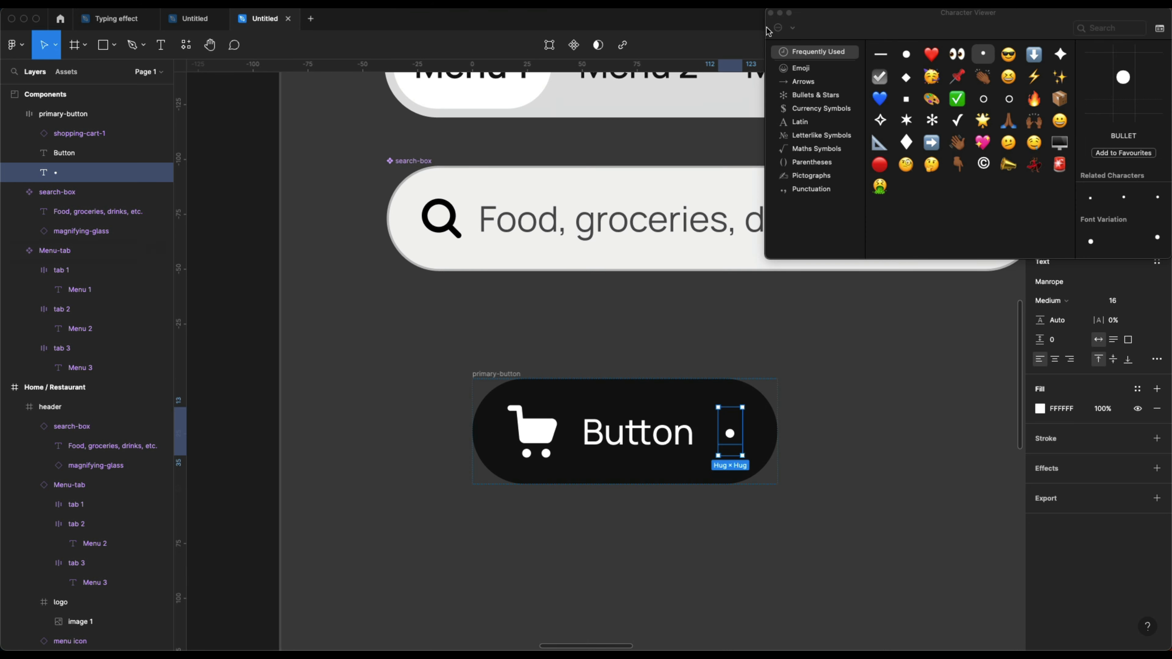
left_click(770, 13)
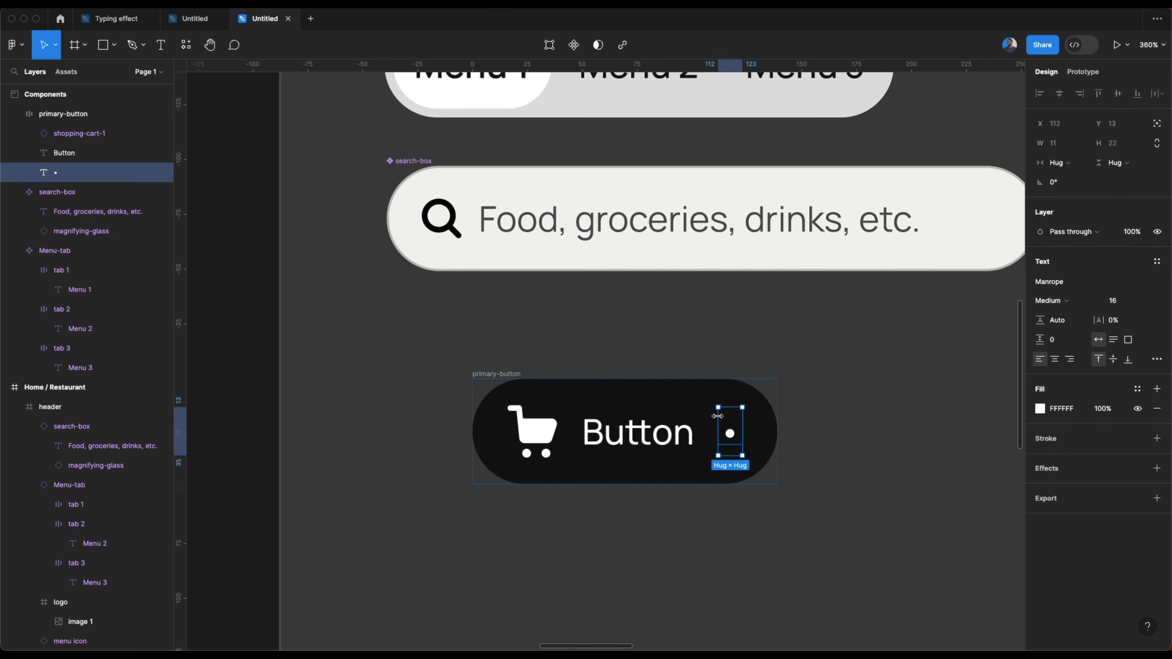
Step: Duplicate the bullet text in primary-button and change the copy's text to 0
key("super+d")
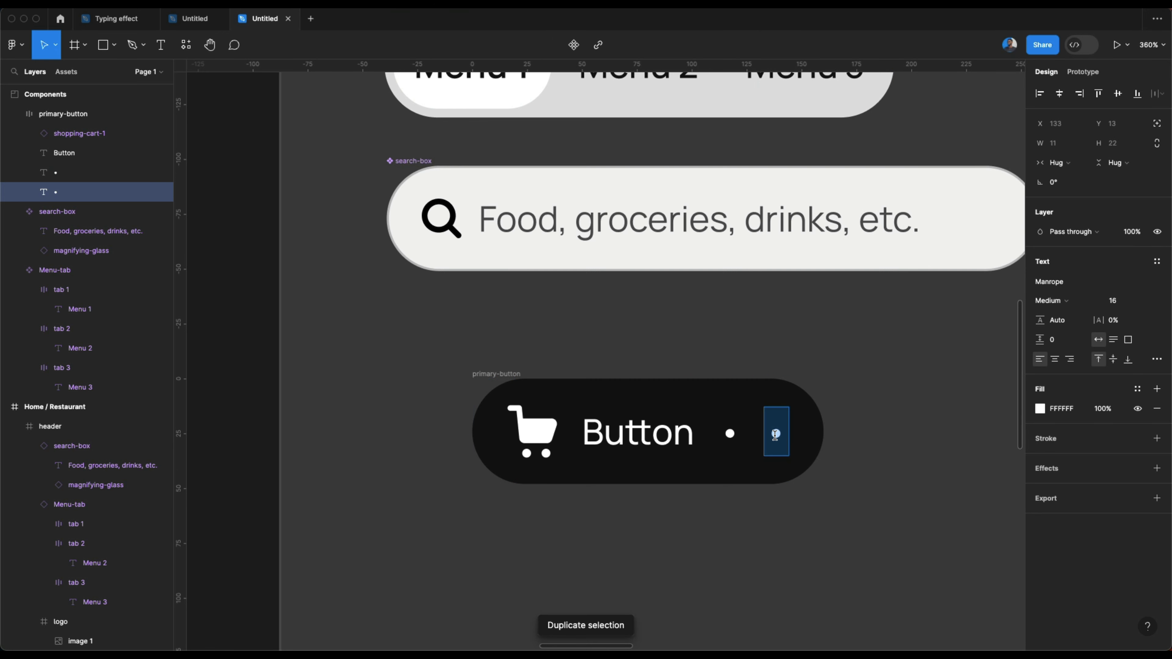
type("0")
key("Escape")
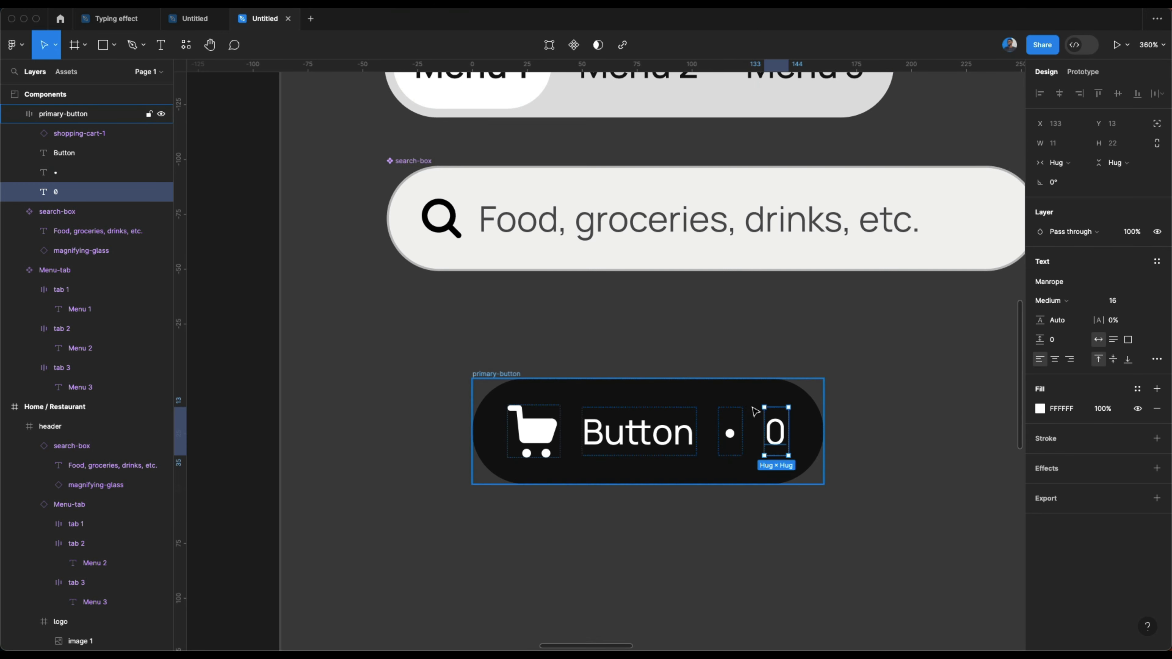
Step: Wrap the bullet and the 0 in an auto layout frame with an item spacing of 4
left_click(735, 436)
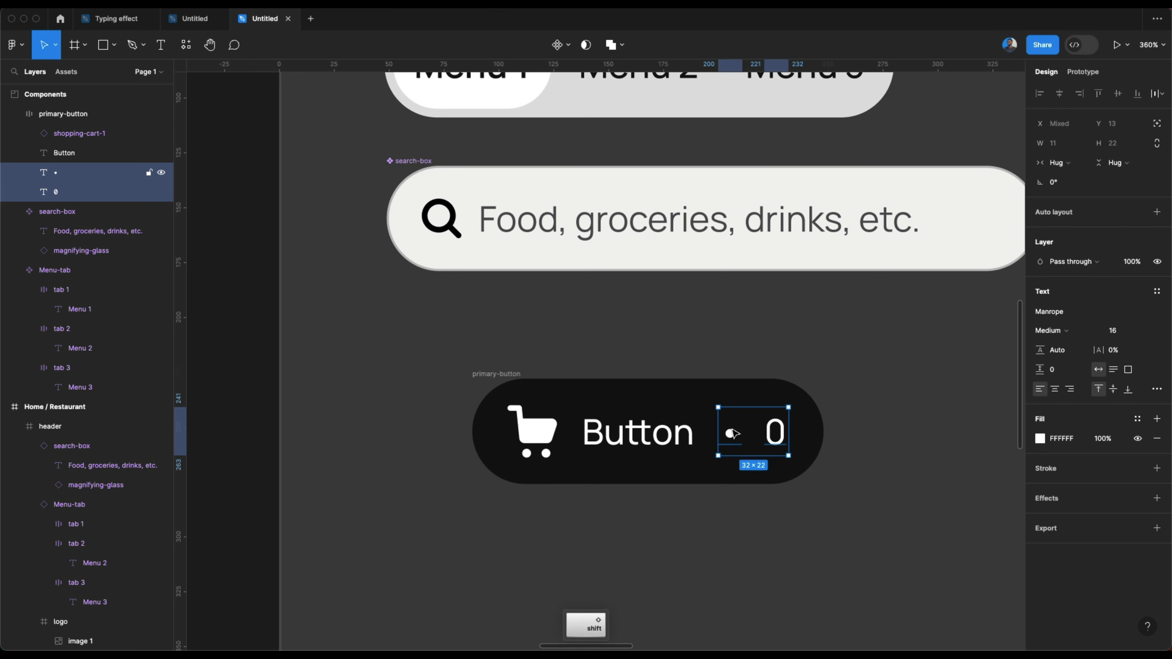
left_click(780, 434, "shift")
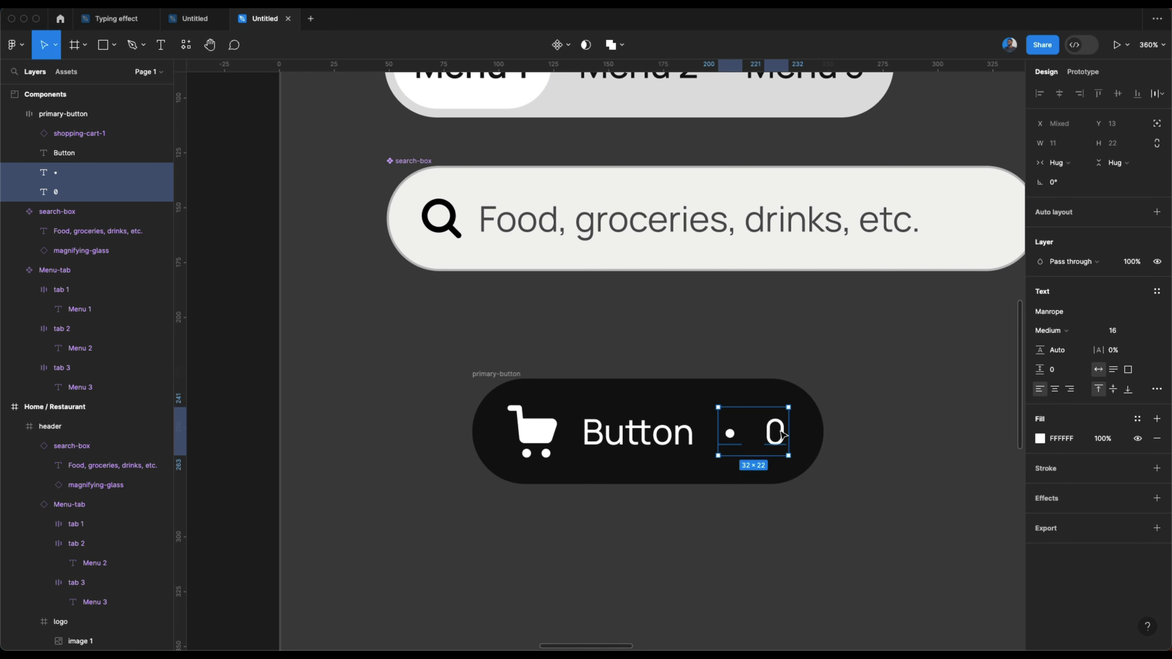
key("shift+a")
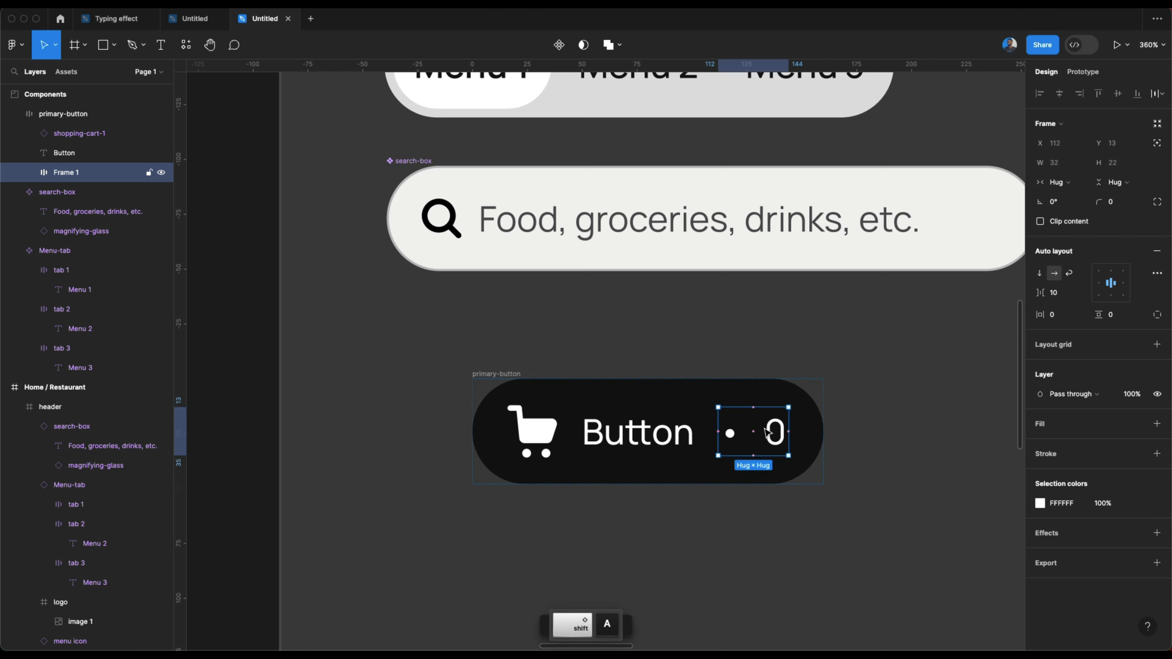
scroll(757, 432, "up", 5)
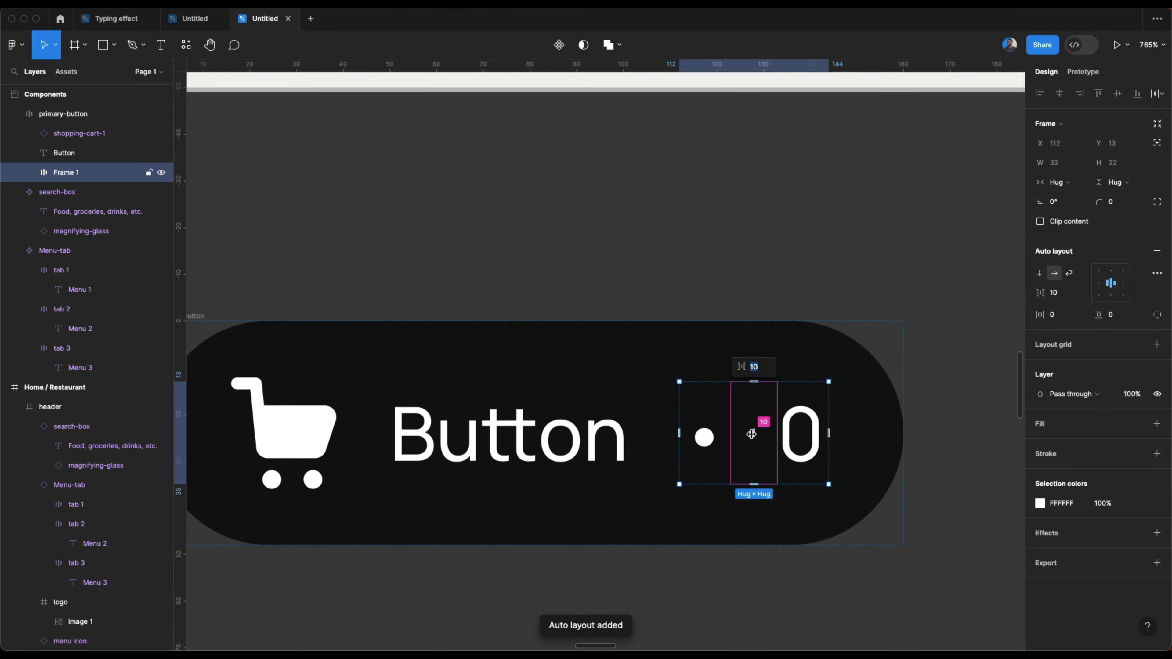
type("4")
key("Return")
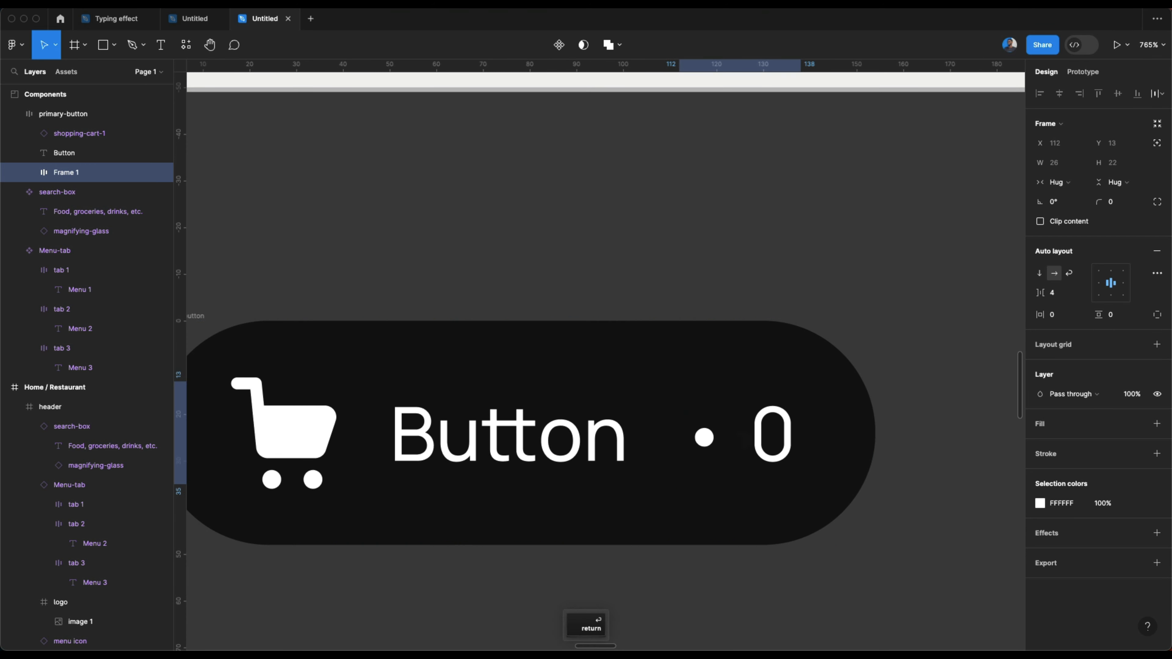
Step: Rename the auto layout frame holding the bullet and 0 as counter
scroll(655, 434, "down", 3)
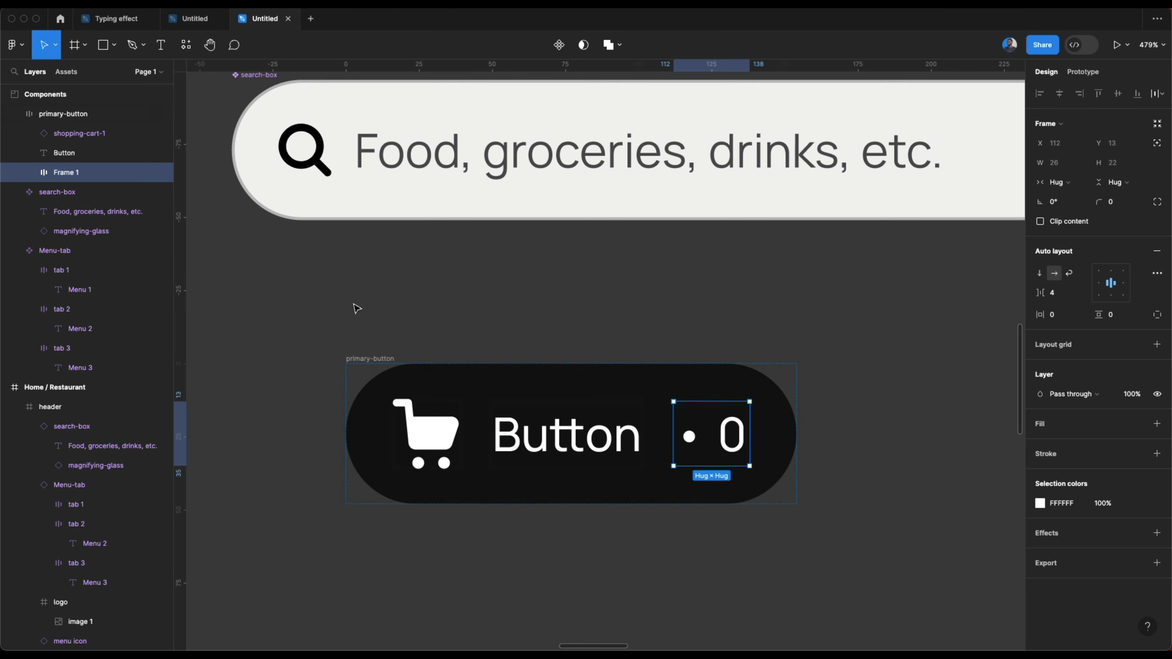
double_click(58, 173)
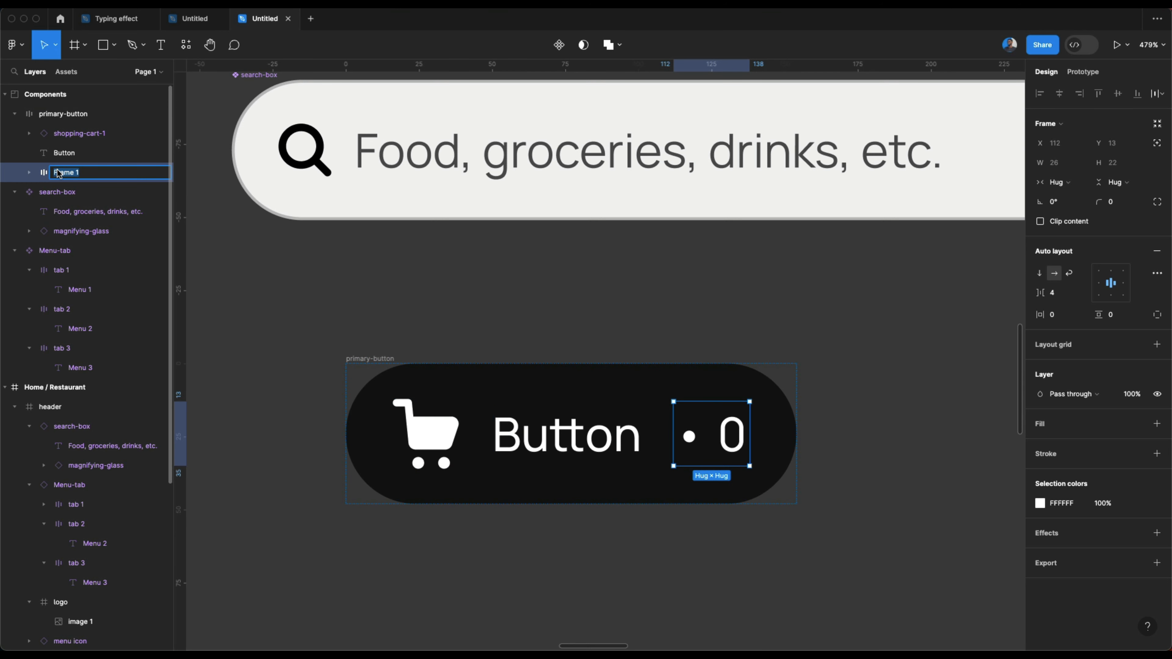
type("counter")
key("Return")
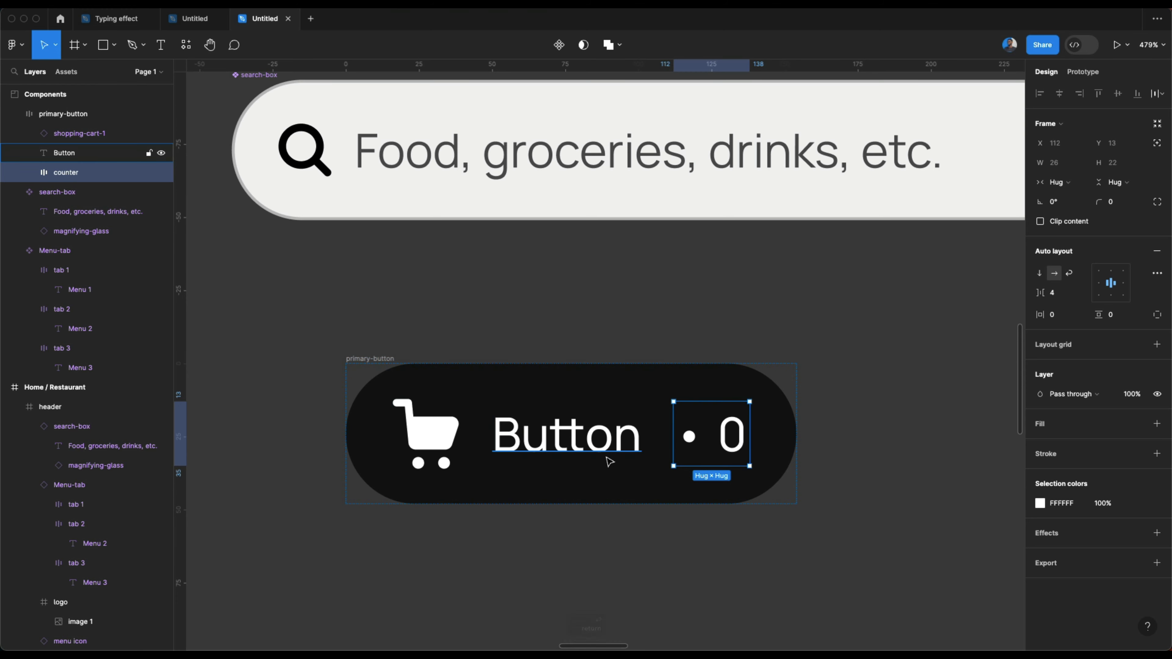
left_click(603, 457)
left_click(497, 554)
Step: Turn the whole primary-button frame into a component
scroll(491, 401, "down", 5)
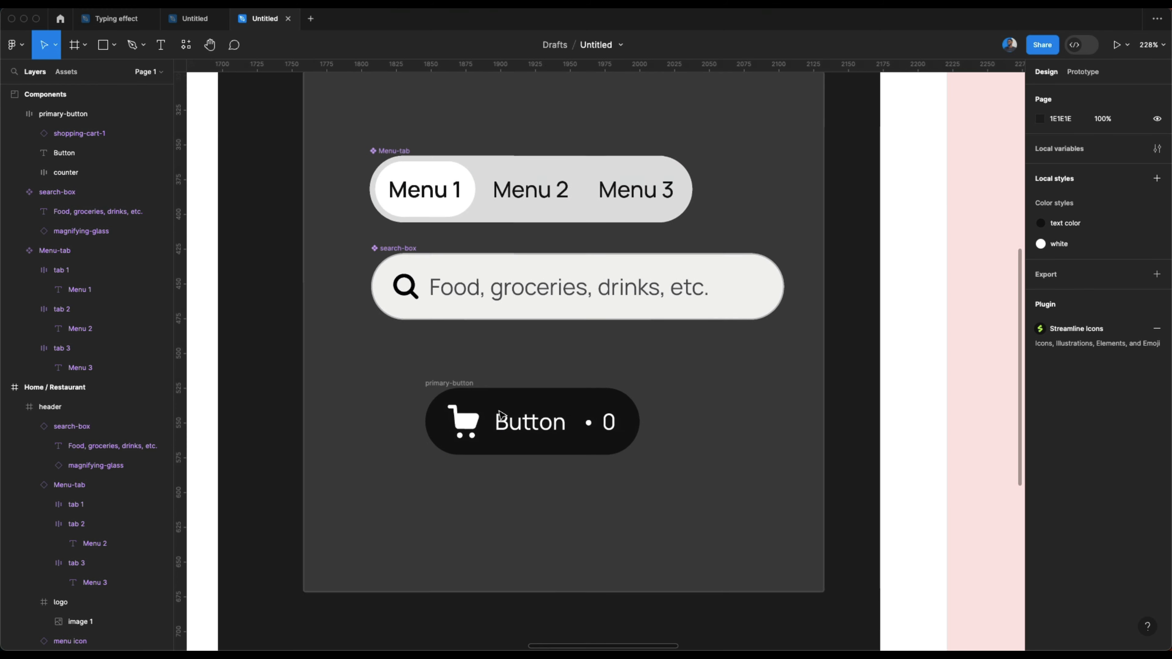
left_click(439, 384)
scroll(439, 385, "down", 3)
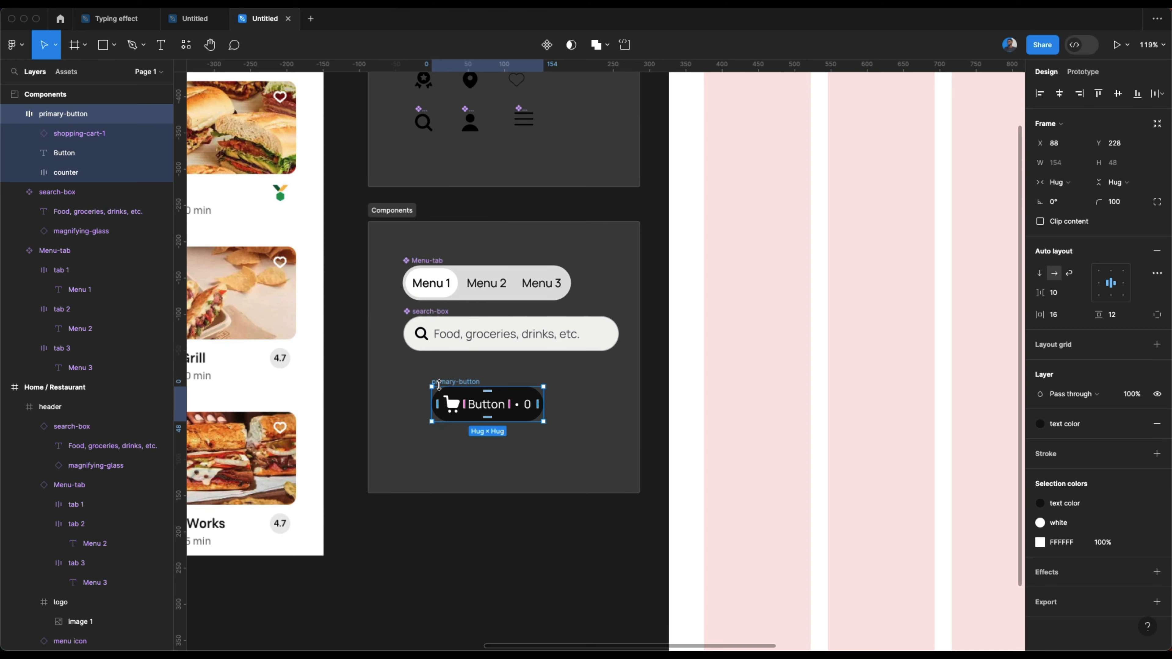
scroll(441, 388, "left", 5)
scroll(538, 411, "right", 2)
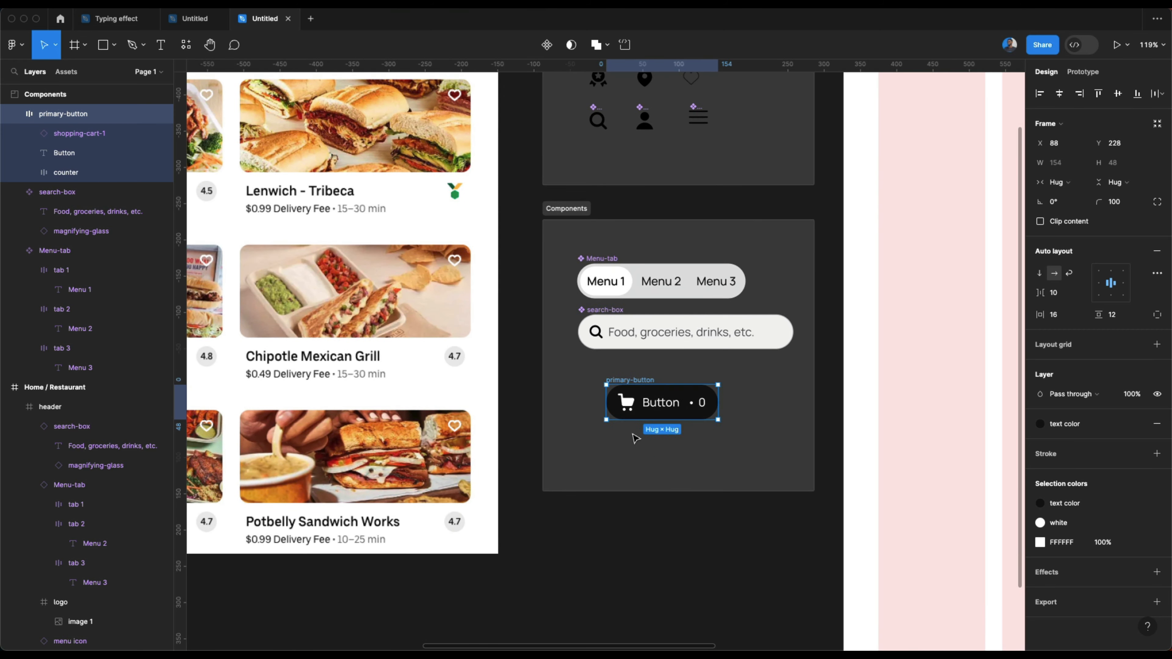
scroll(633, 434, "up", 4)
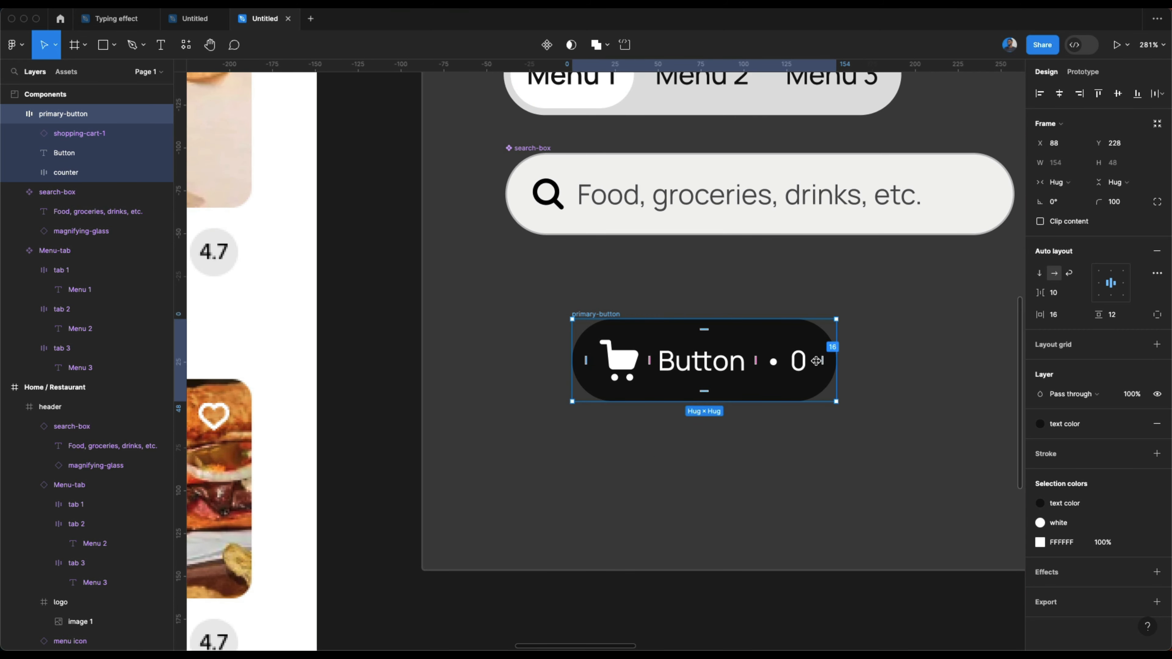
scroll(798, 363, "down", 3)
scroll(784, 365, "up", 2)
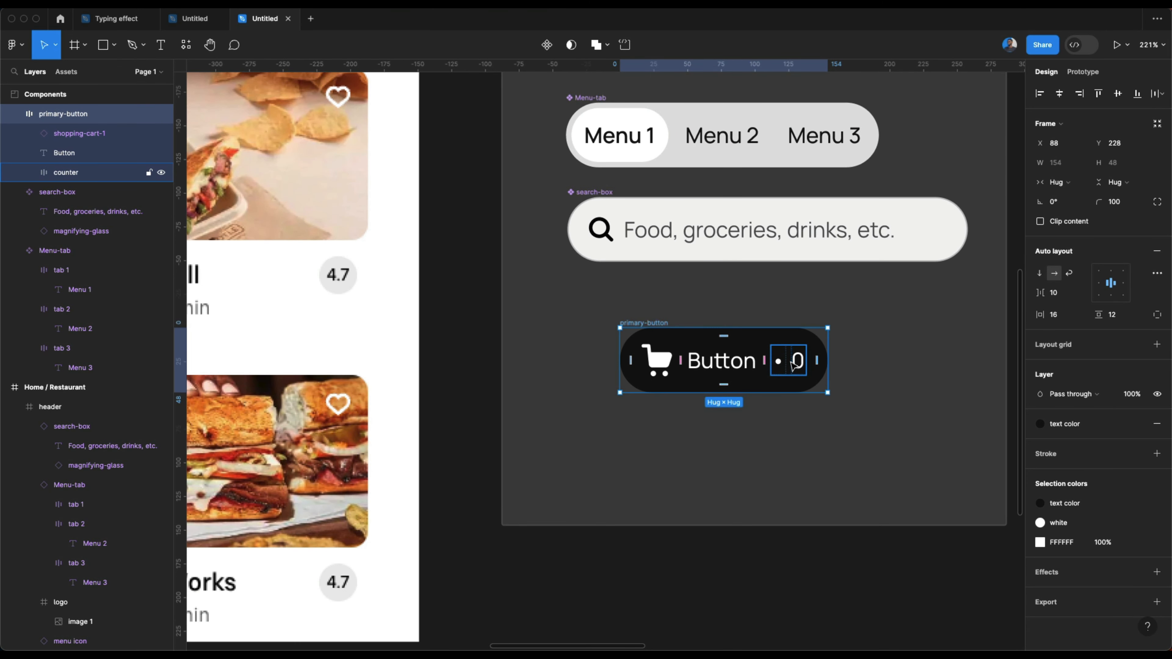
scroll(780, 366, "down", 5)
scroll(710, 430, "up", 2)
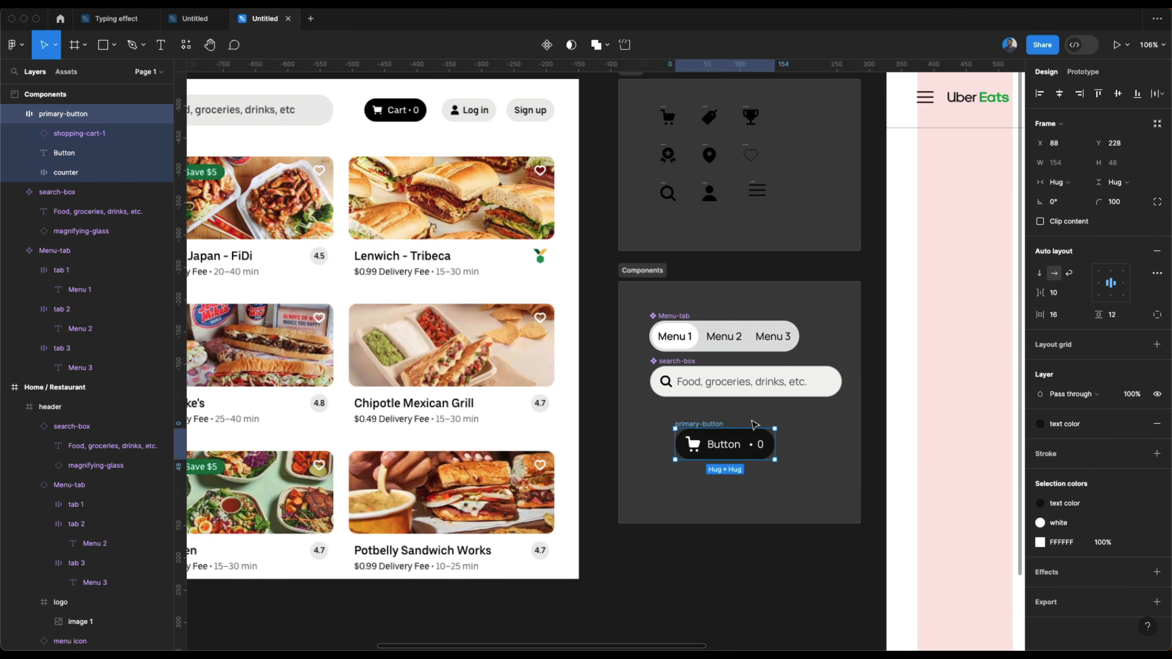
left_click(545, 45)
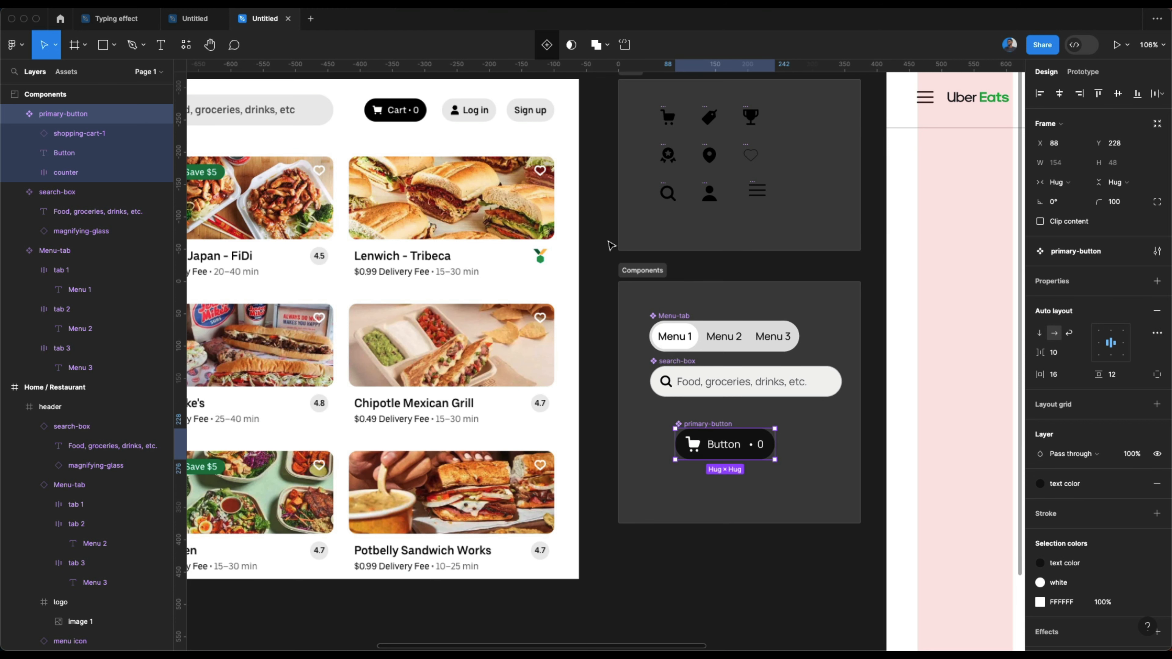
Step: Create an instance swap property named "icon" for the shopping-cart icon in the primary-button component
scroll(609, 245, "down", 2)
scroll(610, 245, "right", 2)
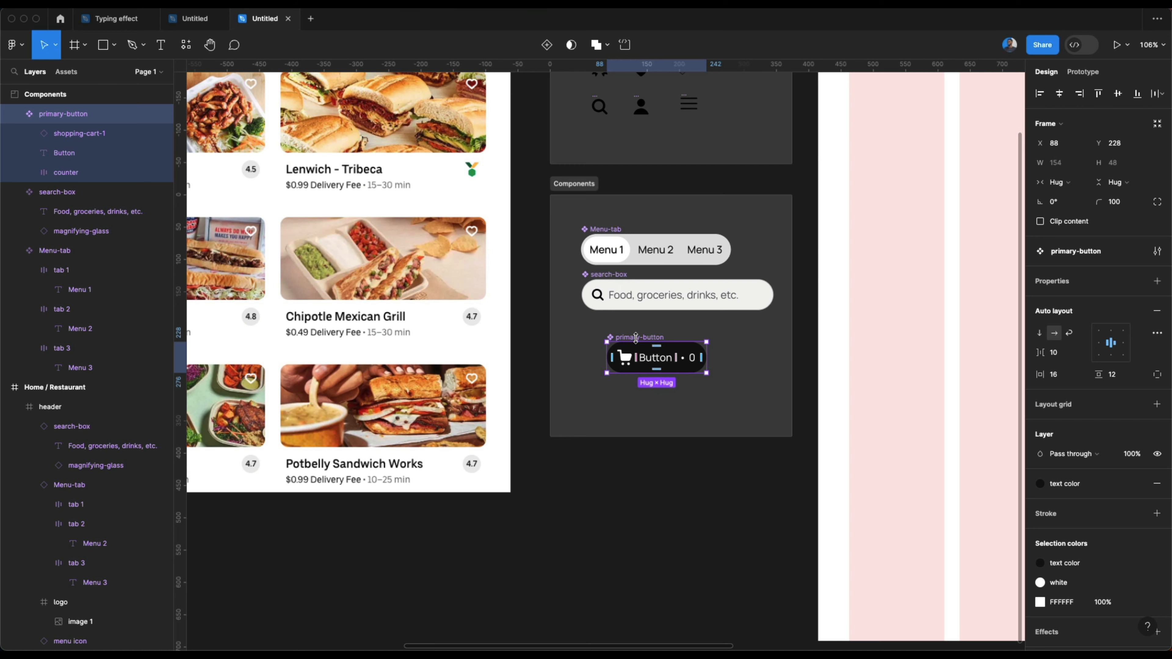
scroll(643, 360, "up", 5)
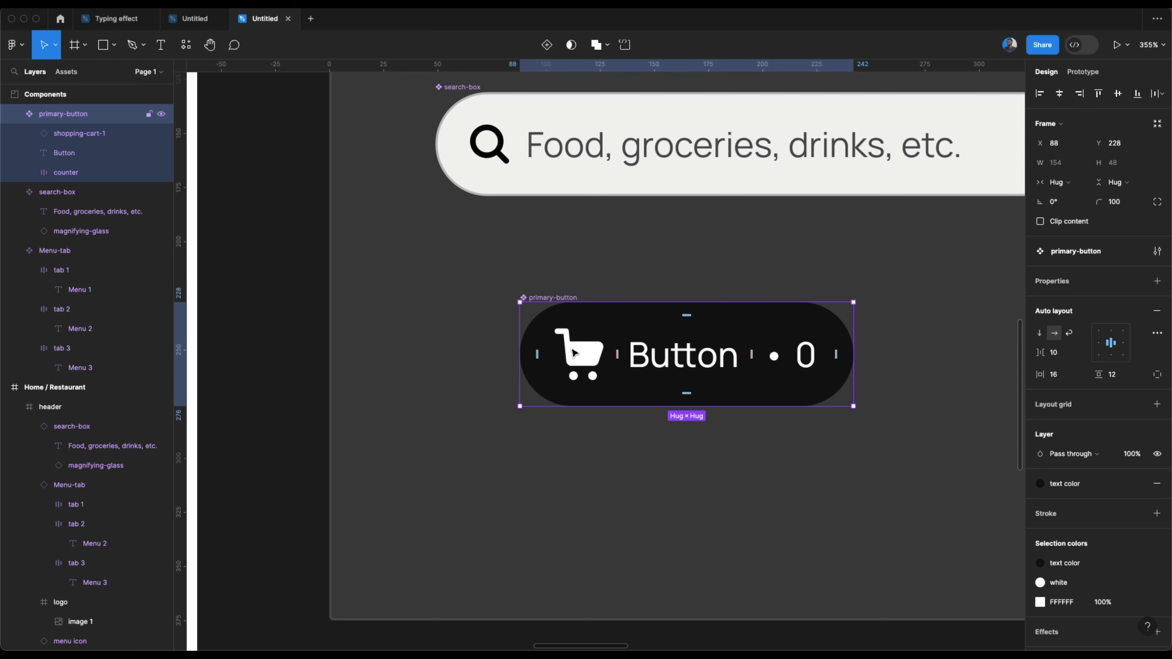
double_click(573, 353)
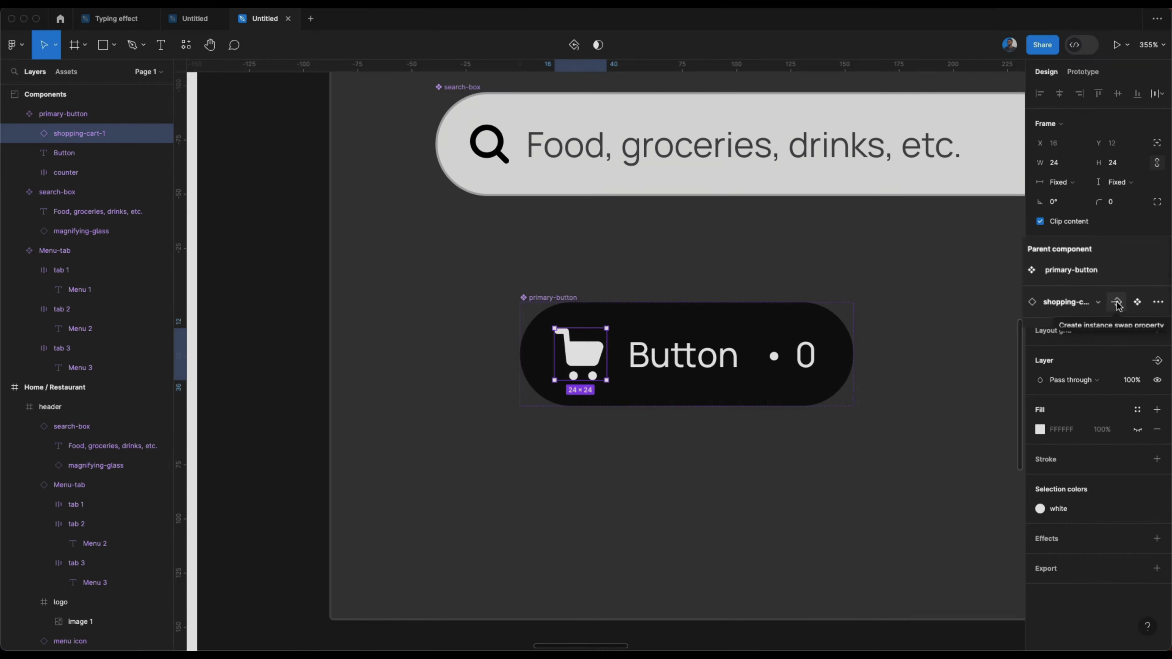
left_click(1118, 303)
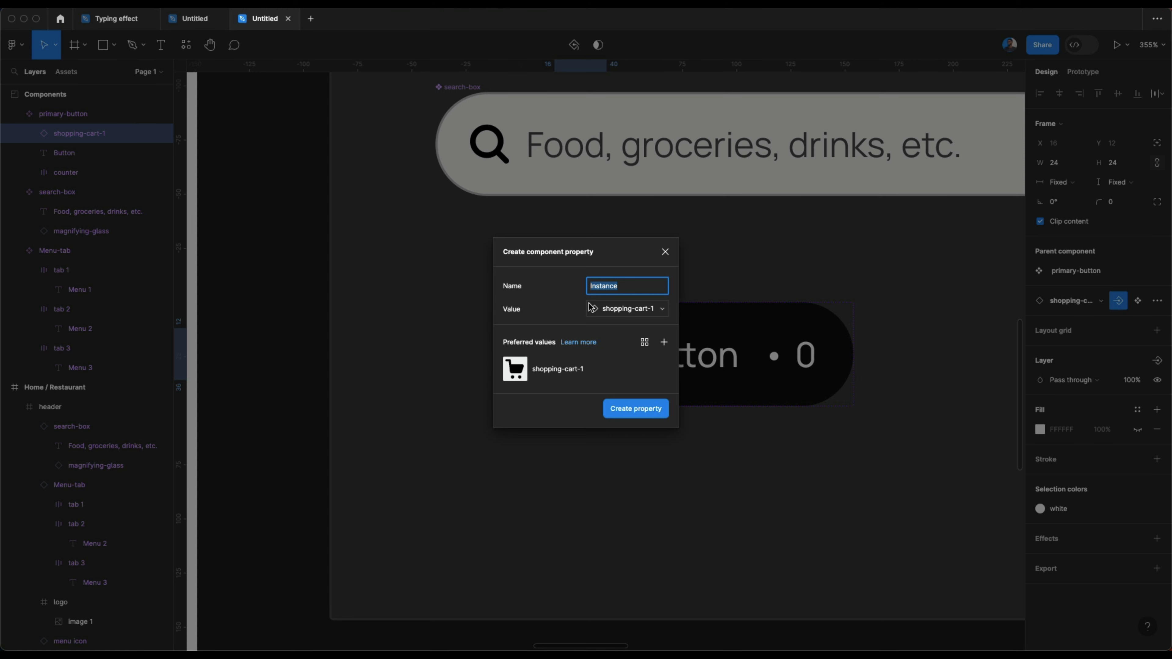
type("icon")
left_click(637, 409)
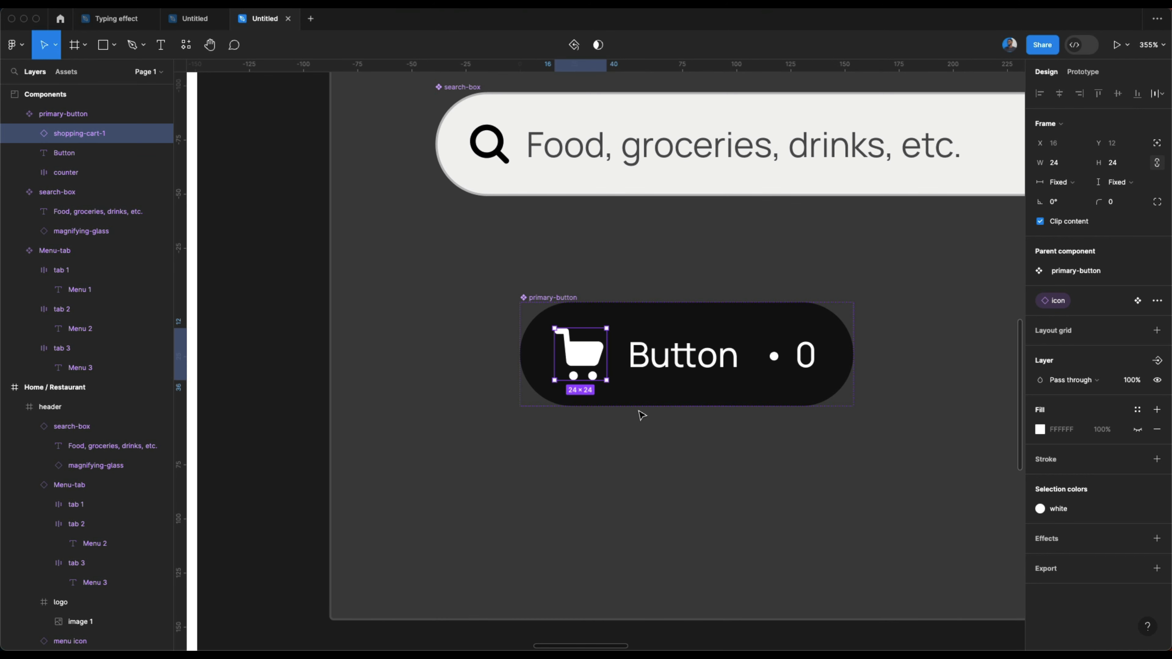
Step: Create a text property named "Label" for the "Button" text in the primary-button component
left_click(664, 353)
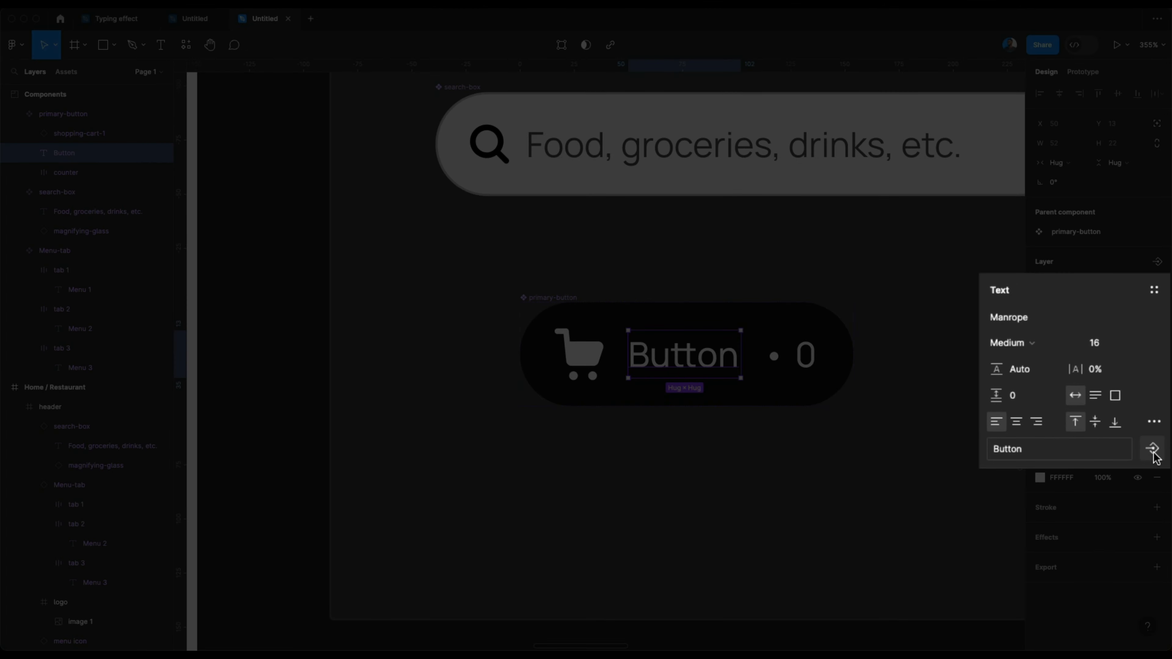
left_click(1154, 449)
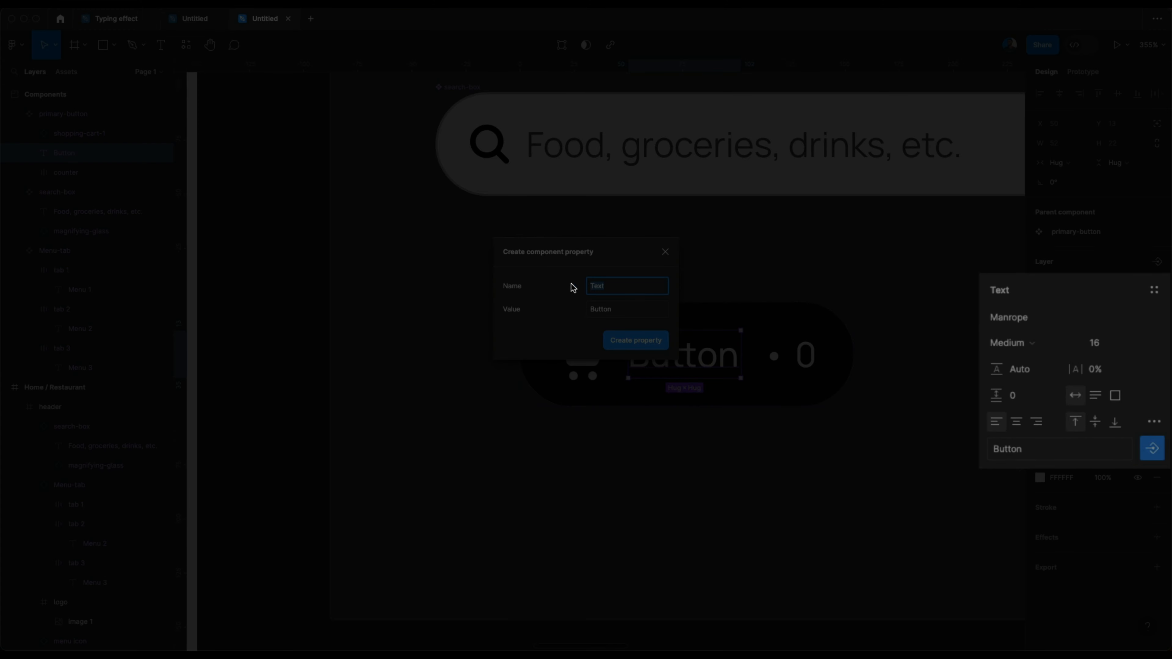
type("l")
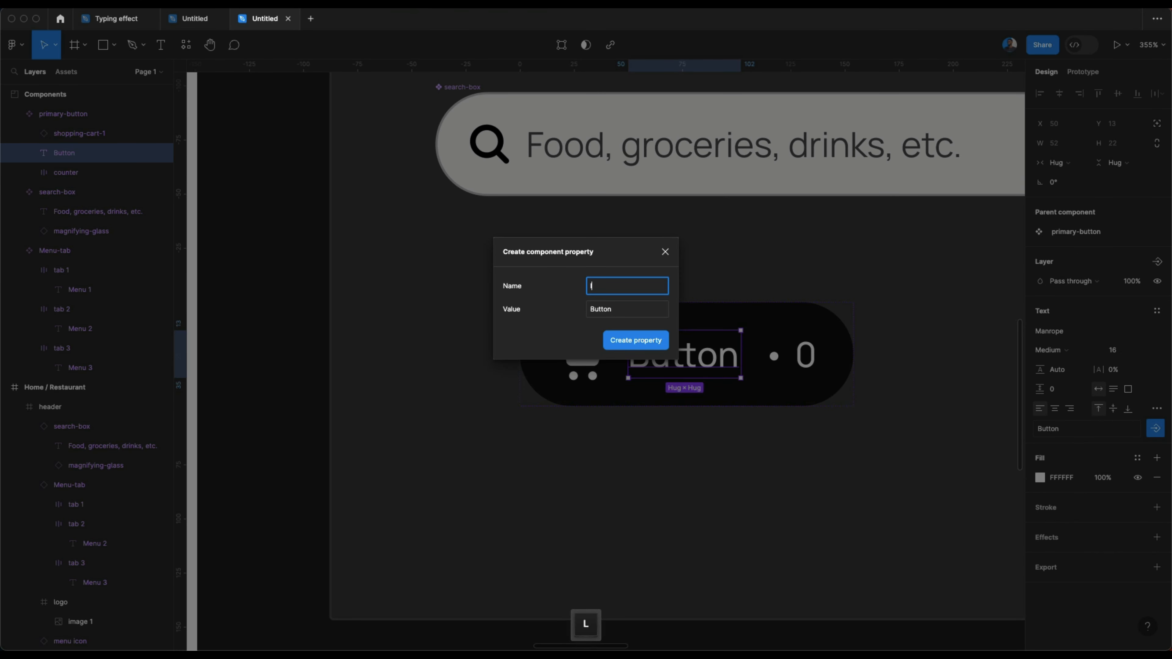
key("BackSpace")
type("lab")
key("BackSpace")
key("BackSpace")
key("BackSpace")
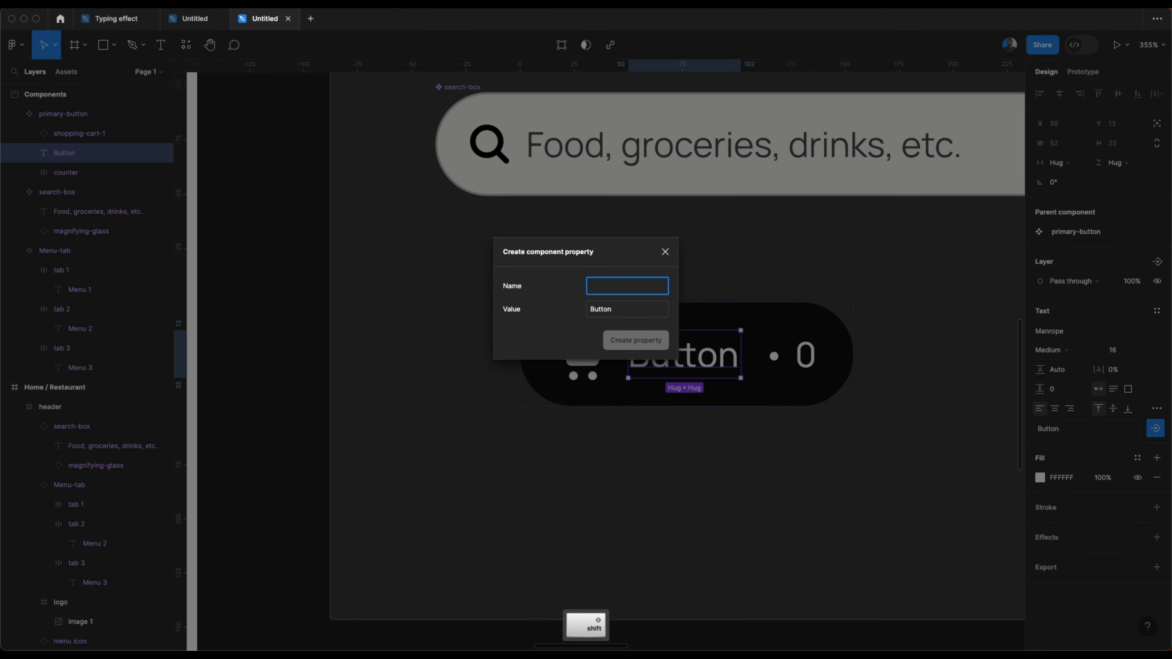
type("Label")
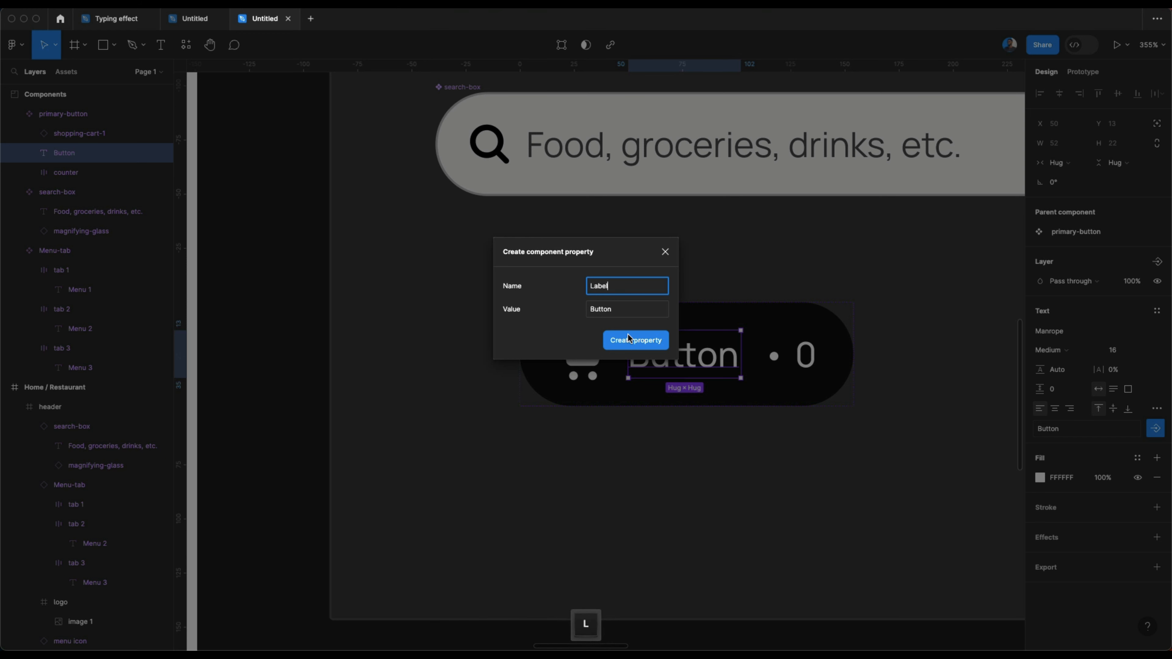
left_click(630, 339)
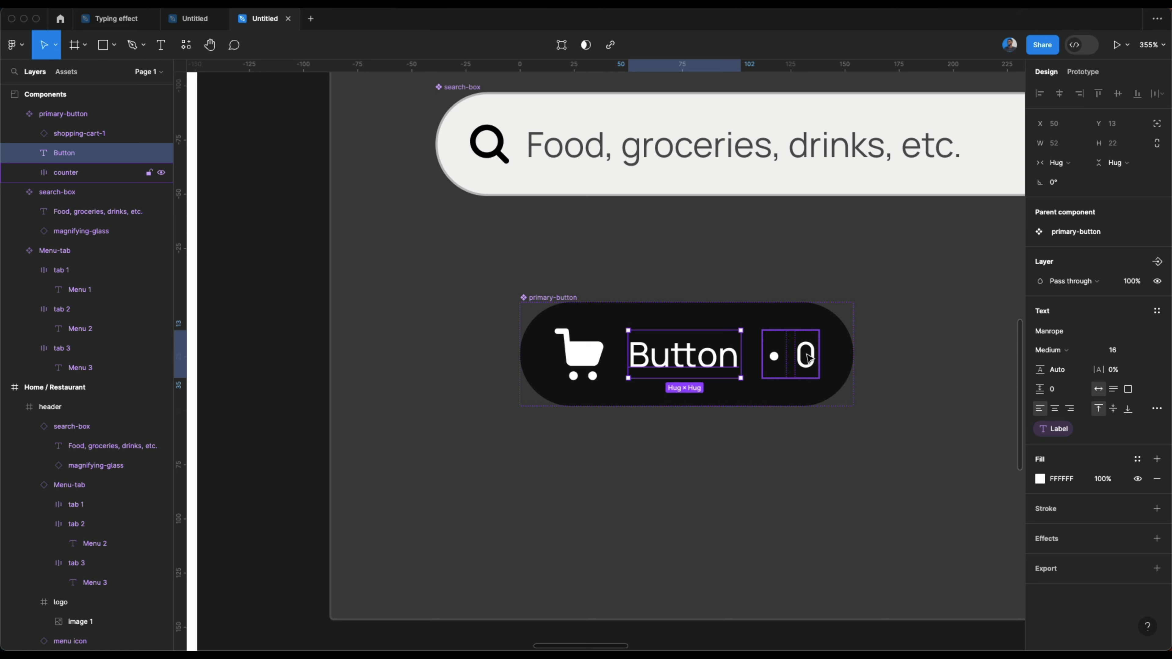
Step: Open the text property options for the 0 inside primary-button's counter
left_click(808, 363)
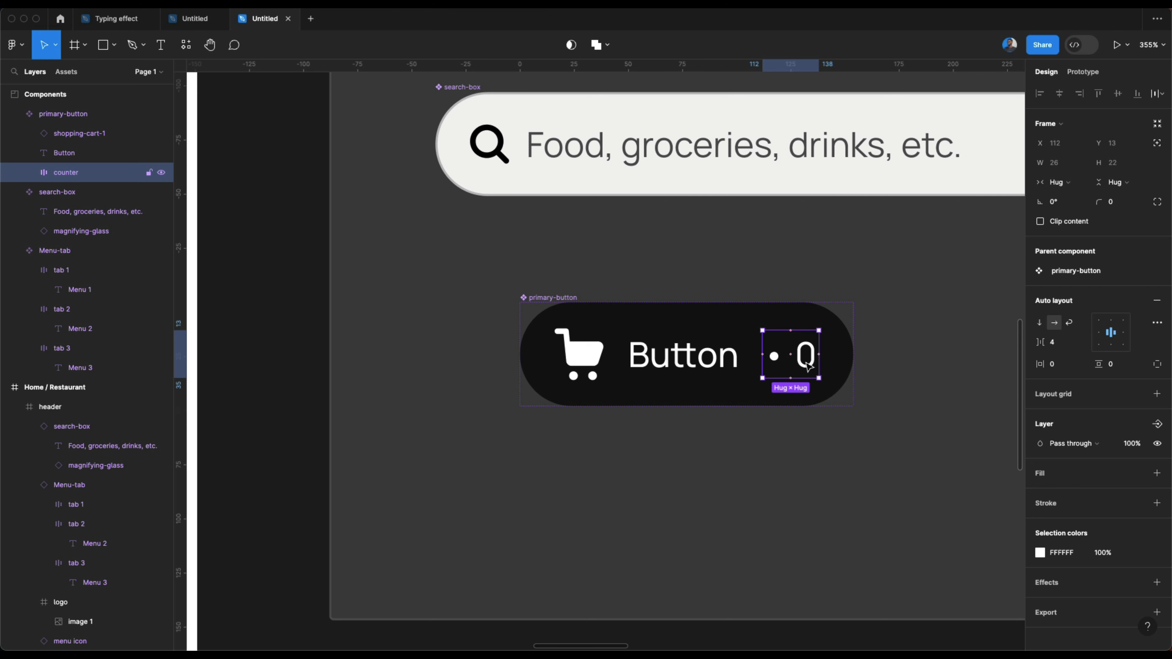
left_click(808, 363)
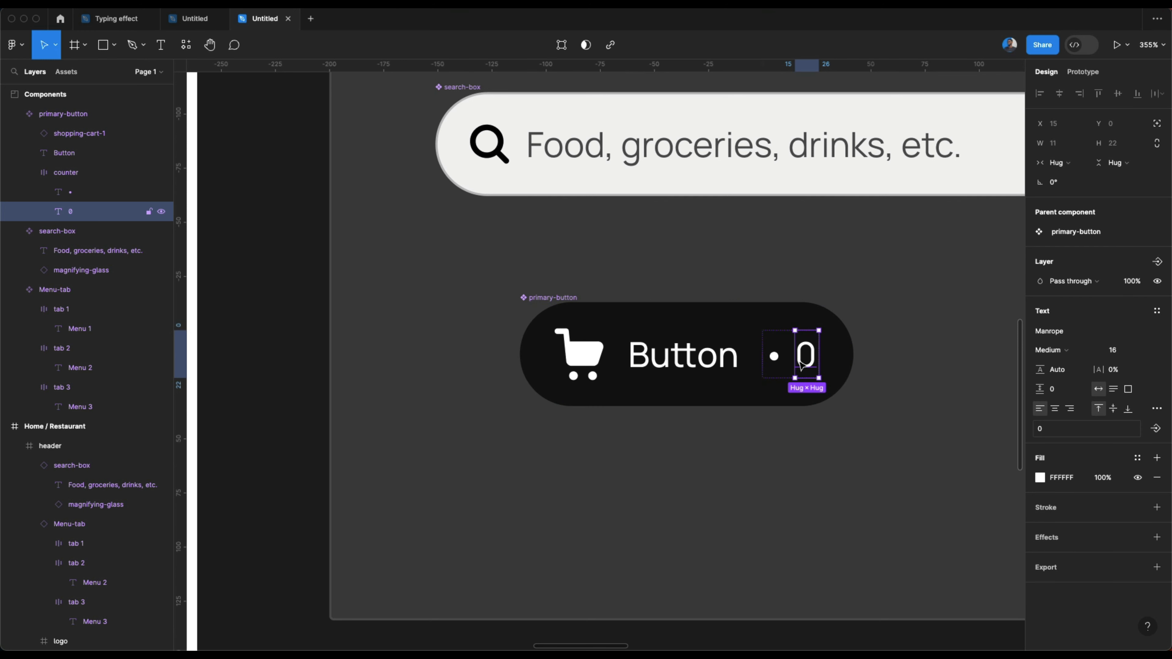
left_click(1156, 428)
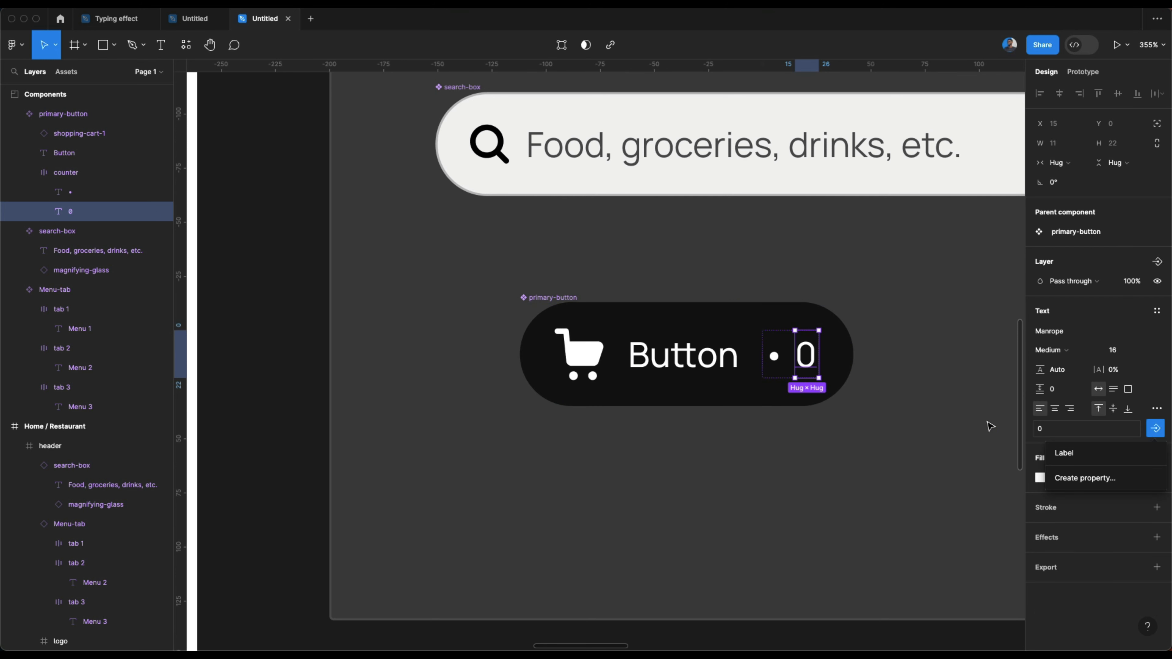
Step: Create a text component property named Counter for the primary button's 0 text, with value 0
left_click(1059, 478)
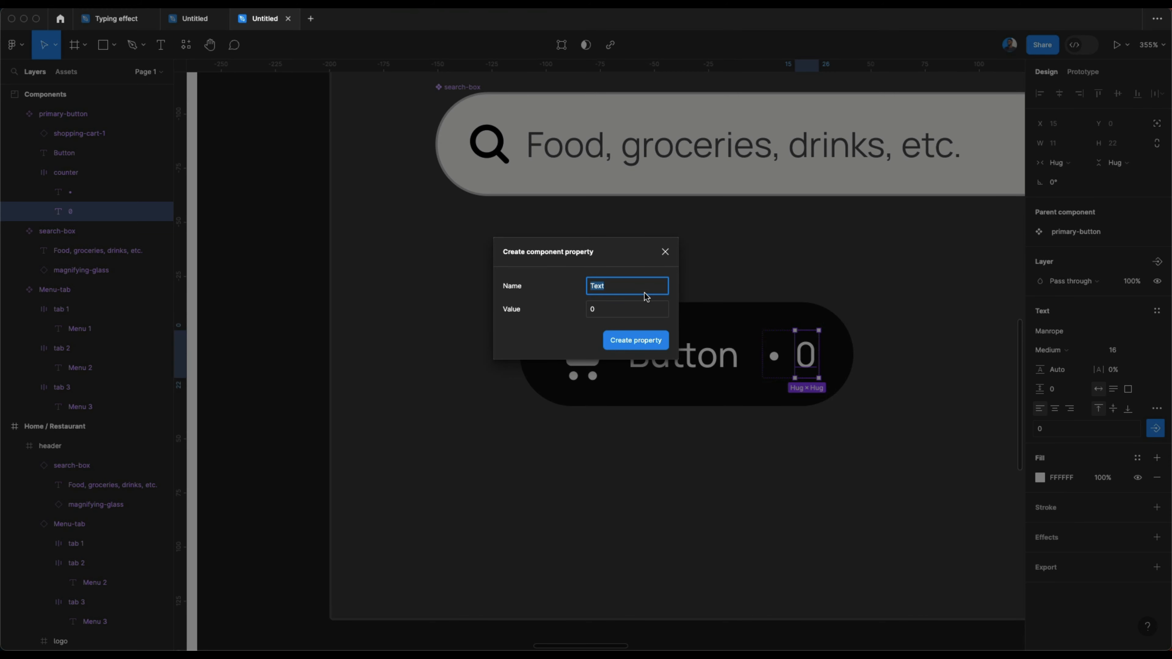
type("Count")
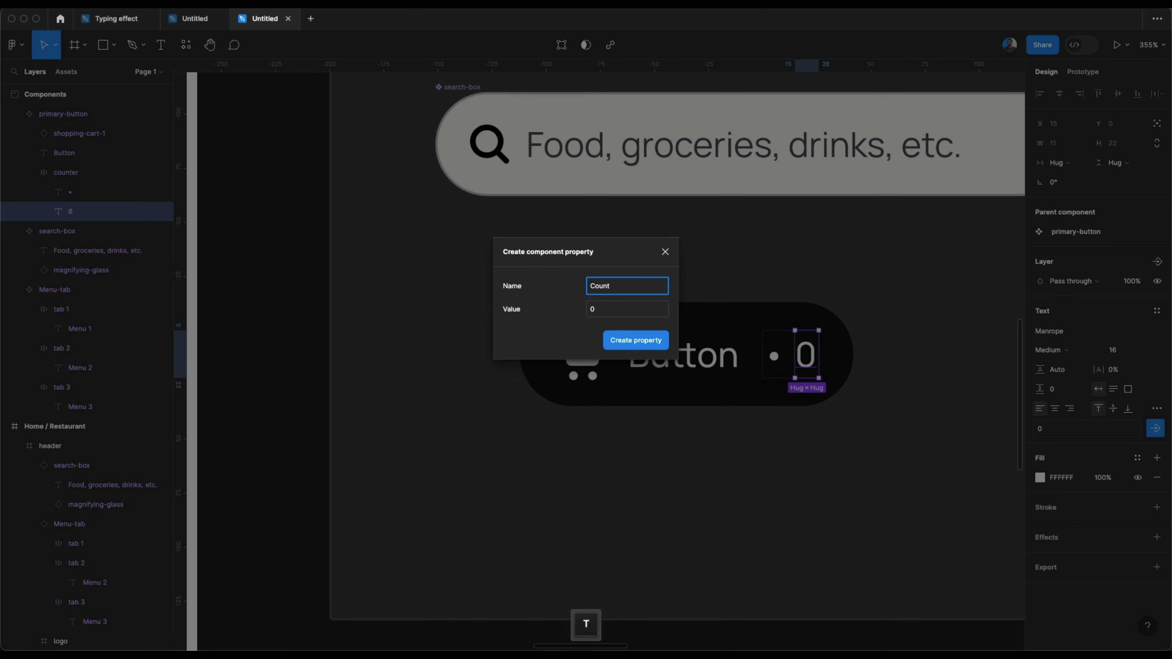
key("BackSpace")
key("BackSpace")
key("BackSpace")
key("BackSpace")
key("BackSpace")
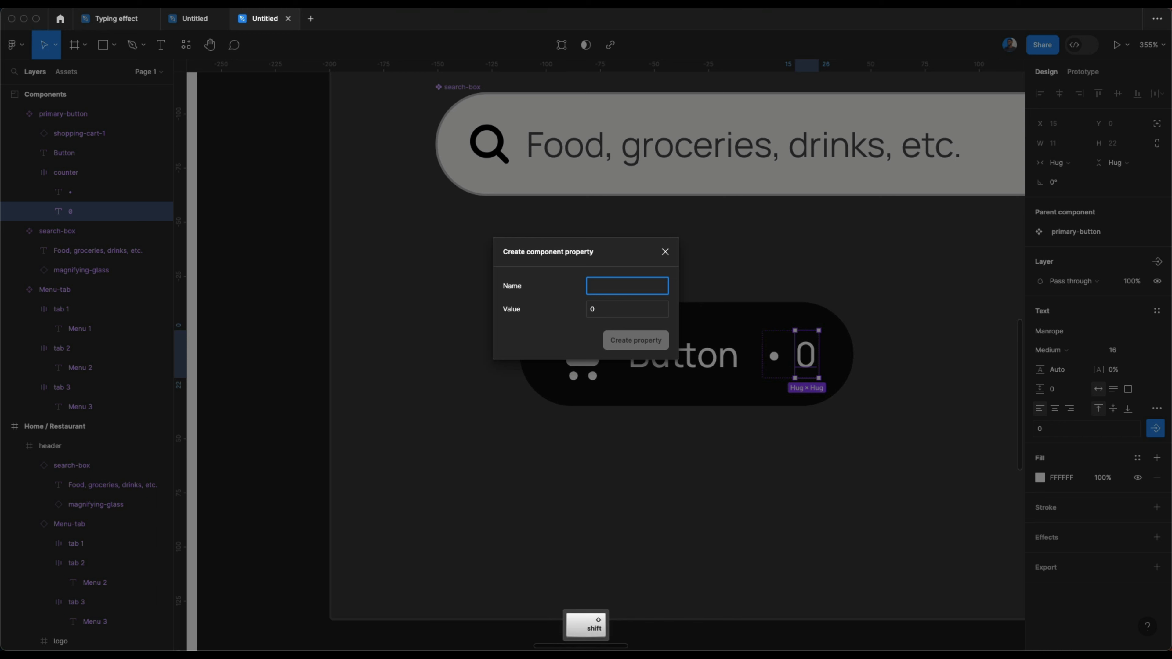
type("Counter")
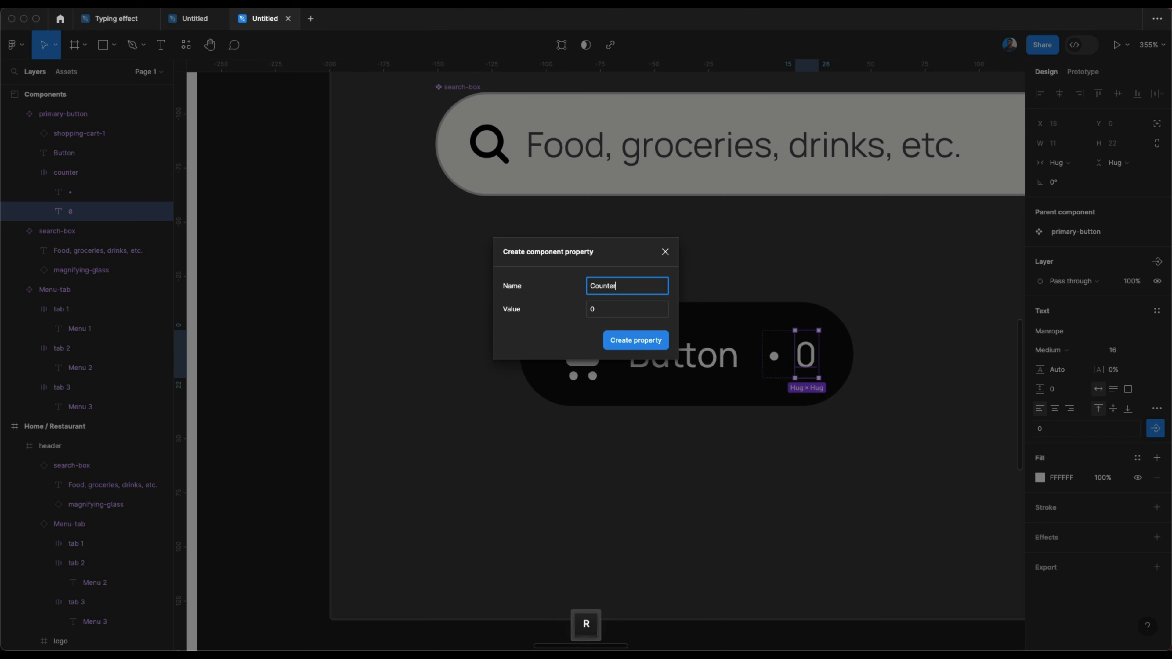
key("Return")
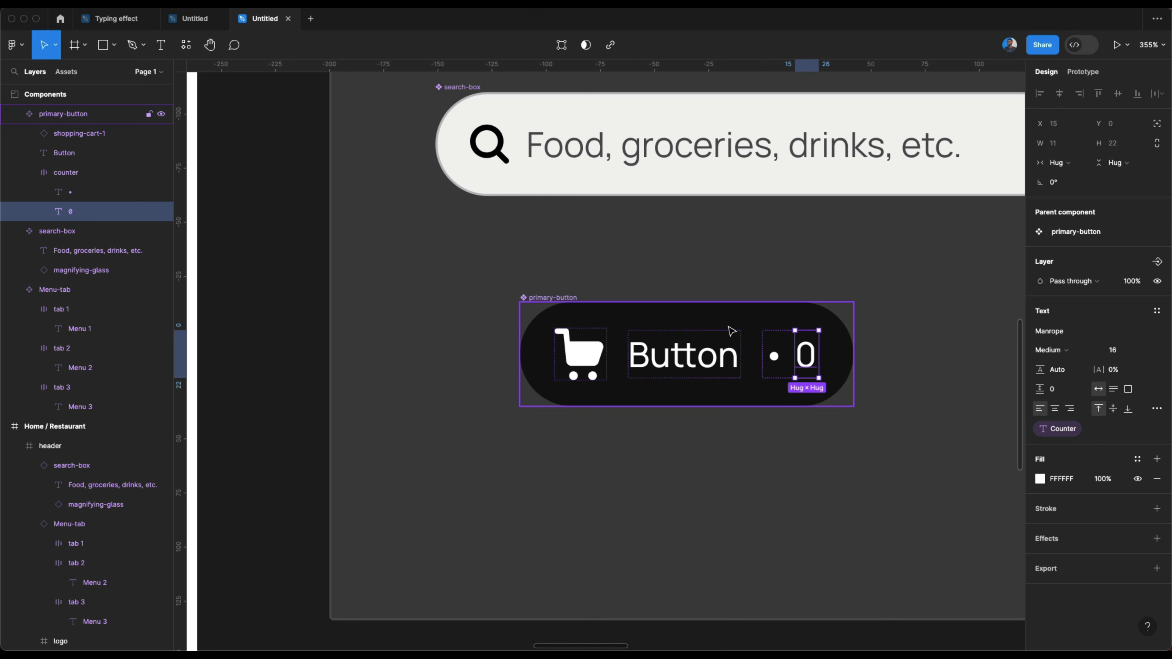
Step: Create a visibility property named Show counter with value True on the primary button's counter frame
left_click(733, 445)
left_click(802, 354)
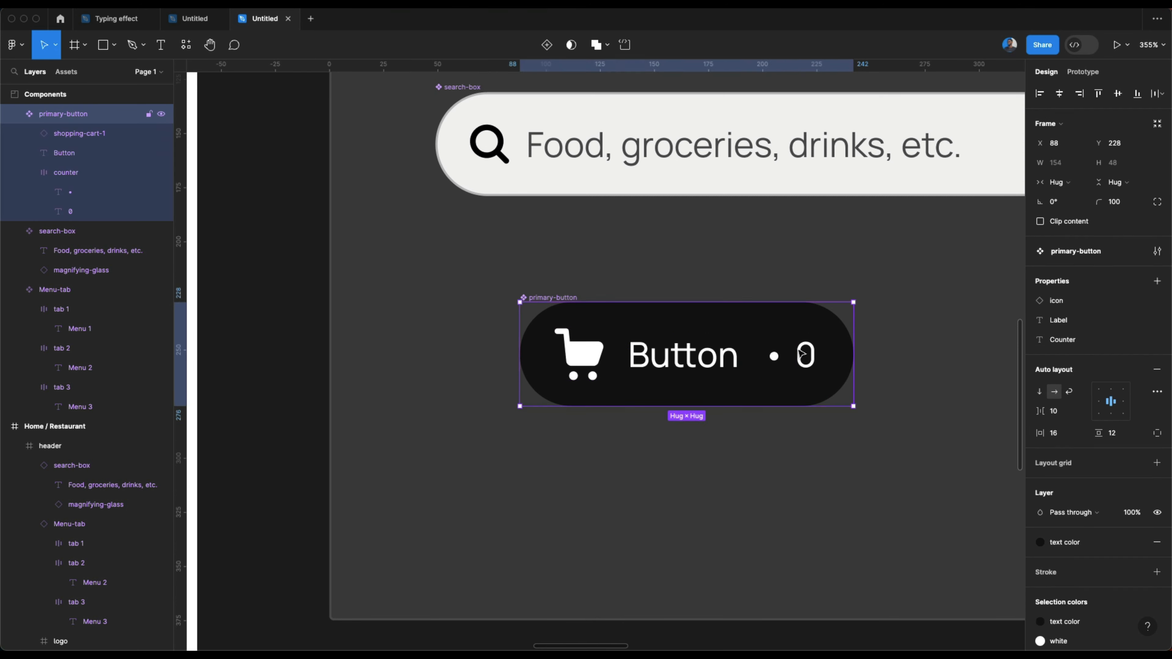
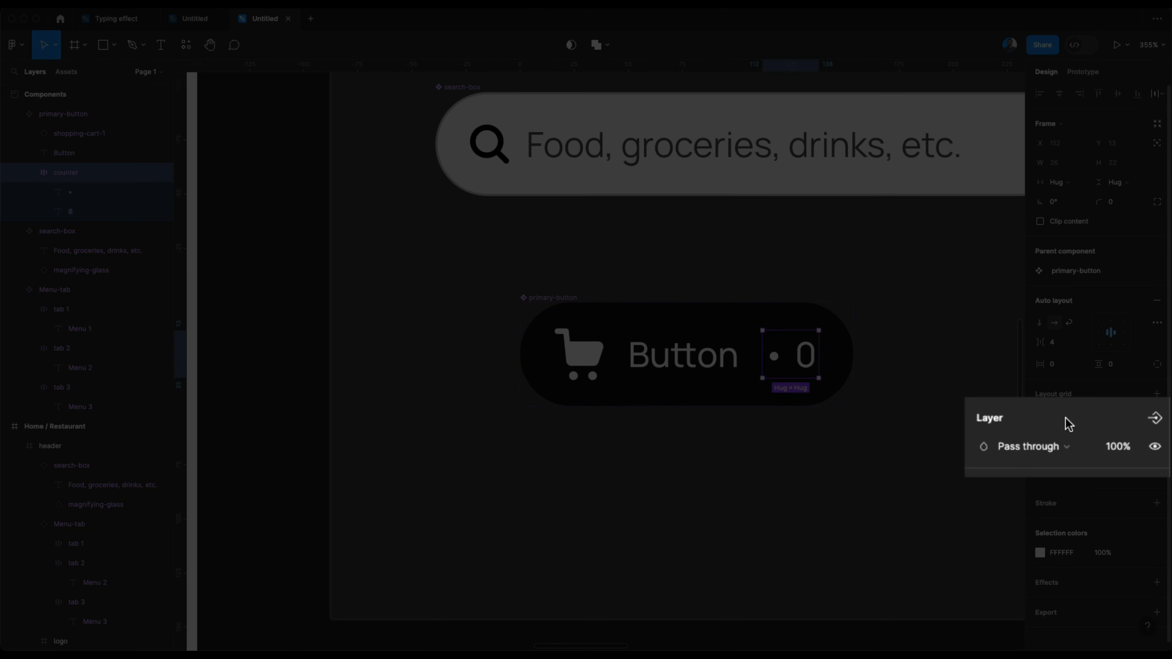
left_click(1157, 424)
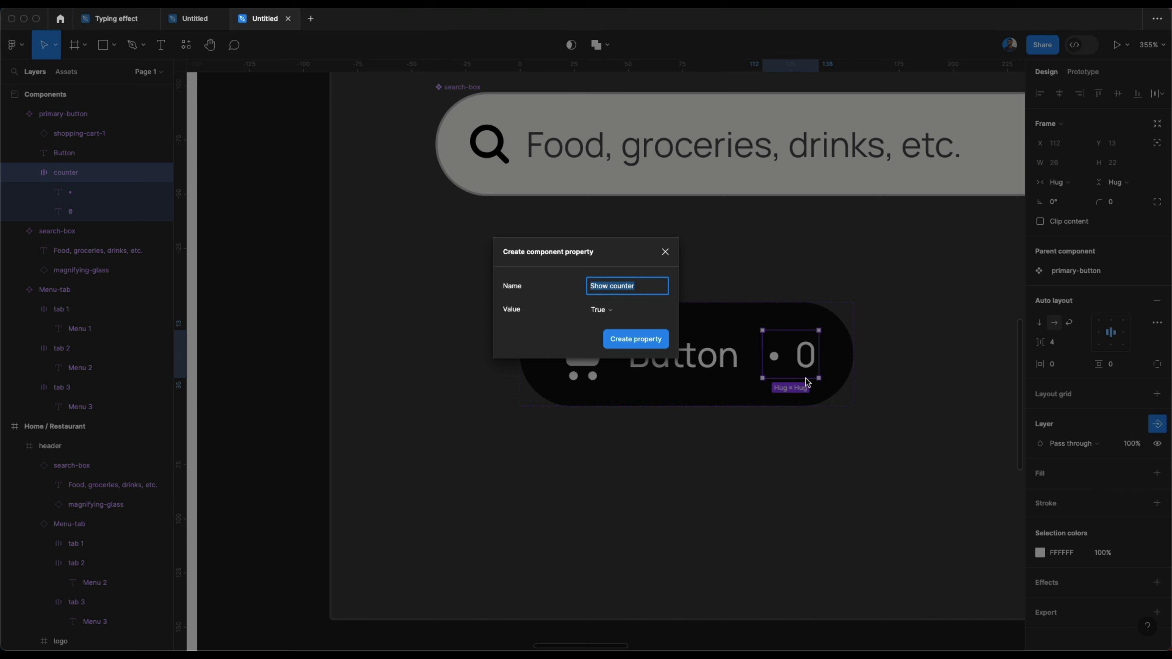
left_click(636, 339)
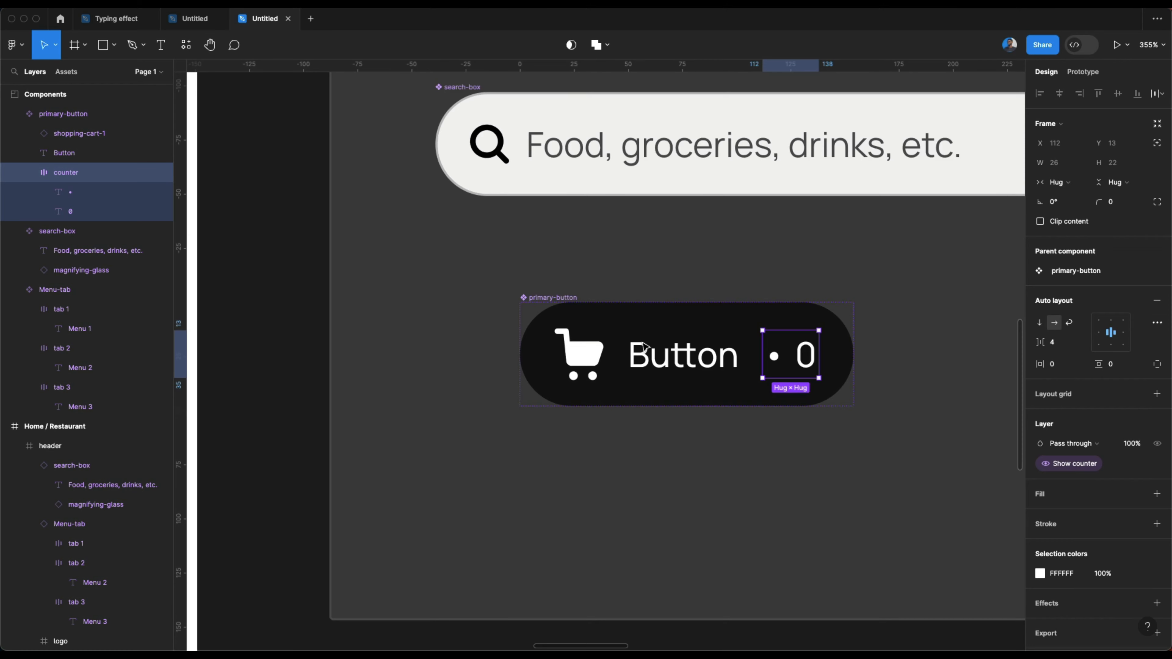
Step: Copy the primary-button component into the Home / Restaurant header and place the instance to the right of the search box
scroll(646, 347, "down", 5)
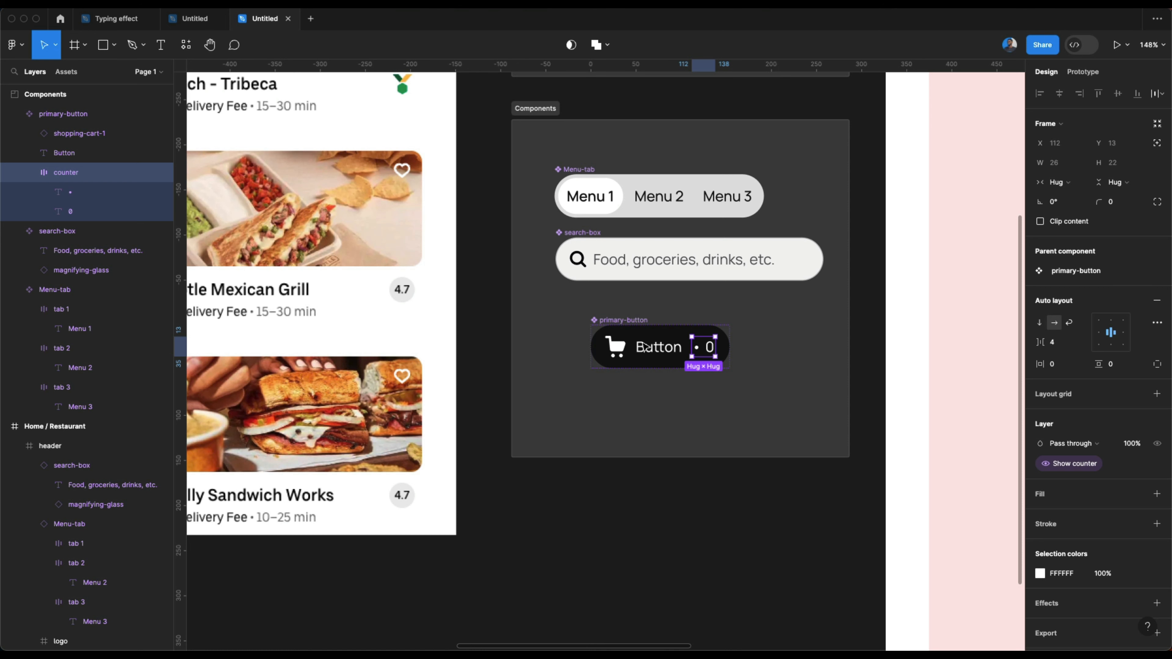
left_click(615, 320)
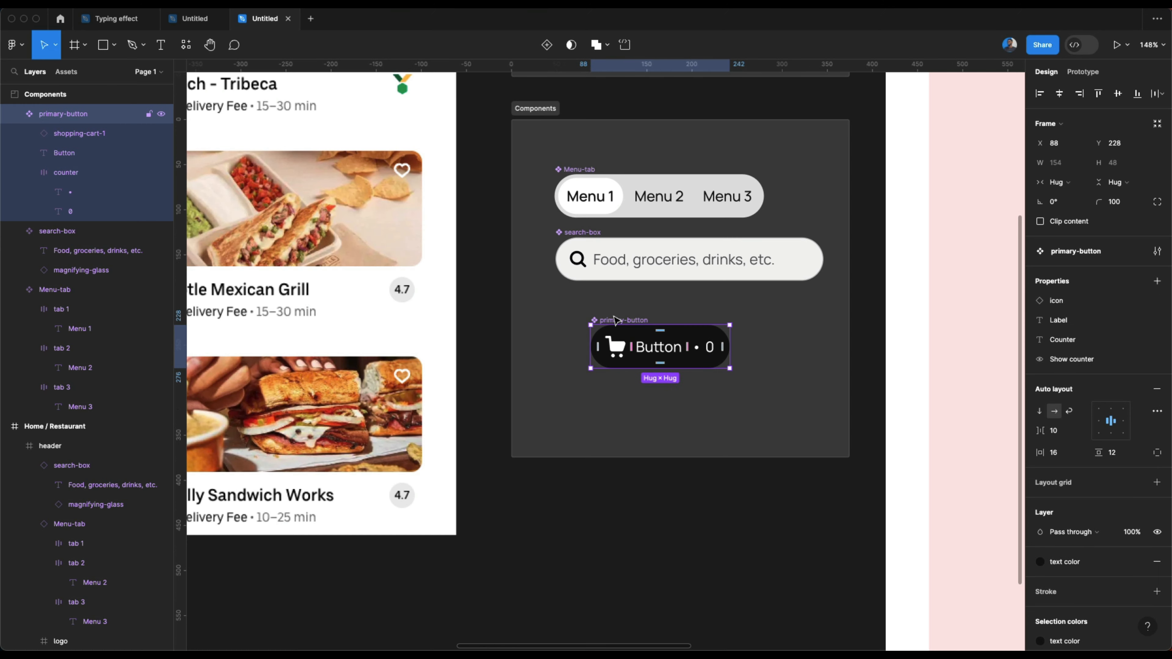
scroll(617, 335, "down", 5)
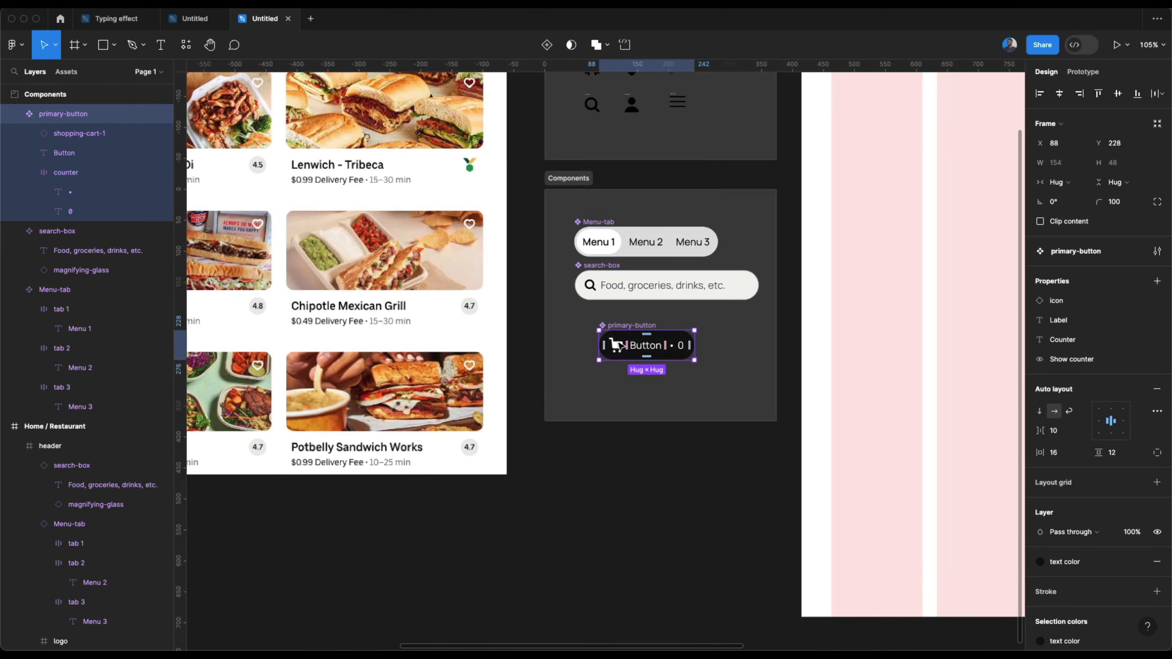
scroll(619, 344, "right", 10)
scroll(619, 344, "up", 5)
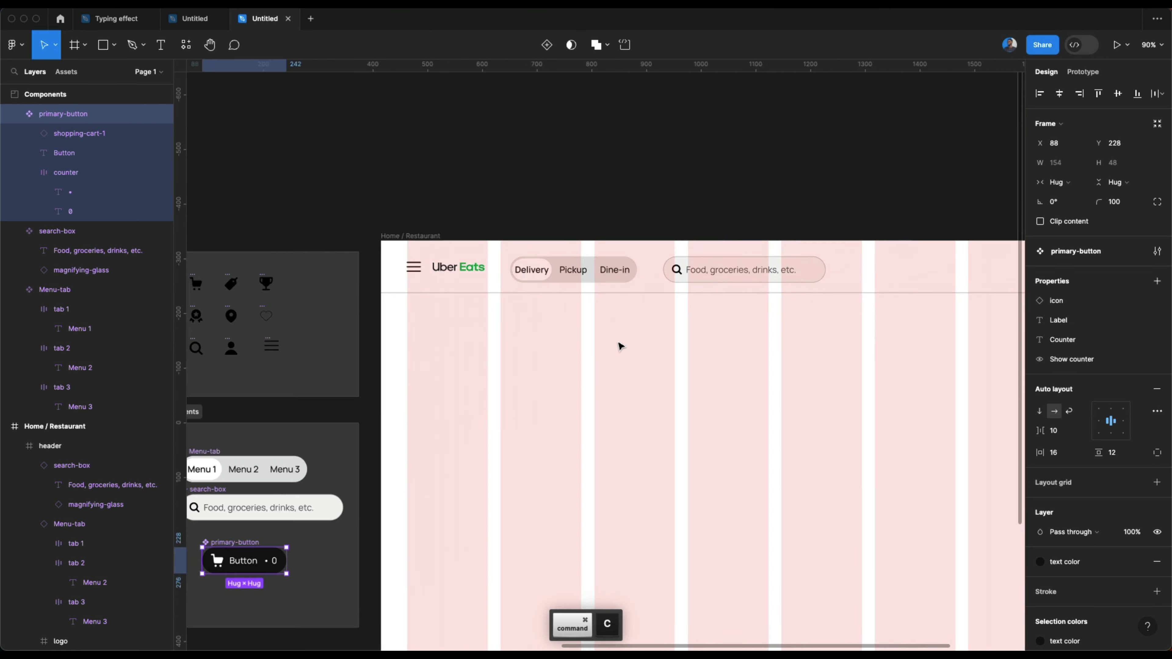
left_click(876, 284)
scroll(876, 284, "right", 2)
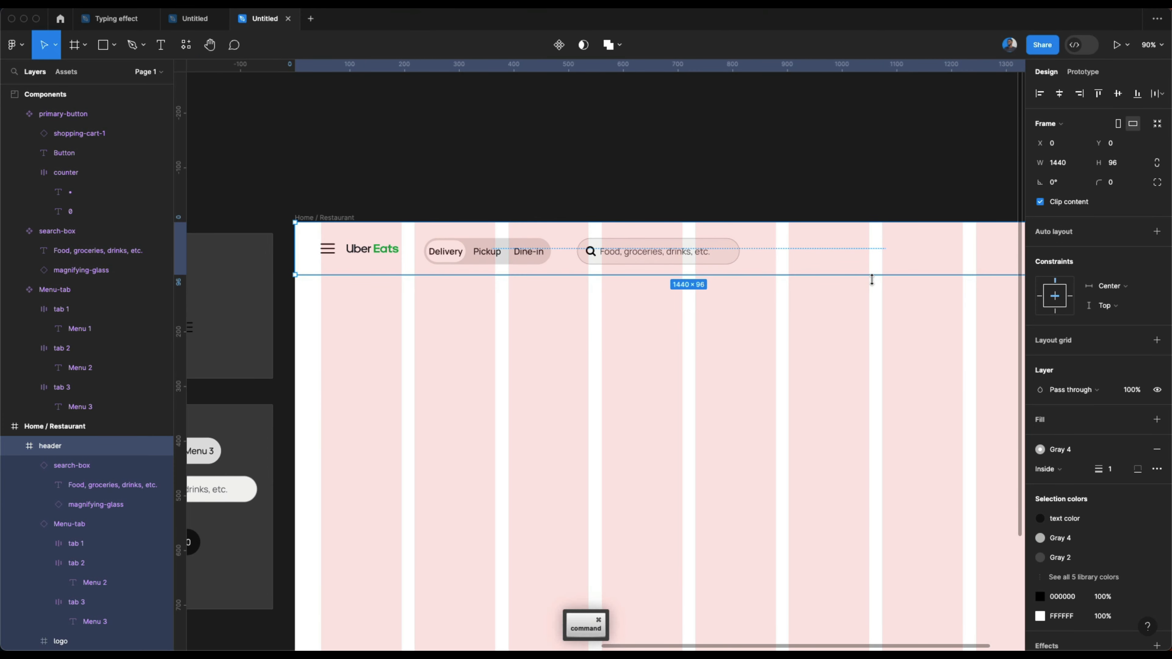
key("super+v")
left_click_drag(397, 254, 852, 253)
Step: Vertically centre the search box, menu tab, logo and primary button within the header
left_click(677, 260)
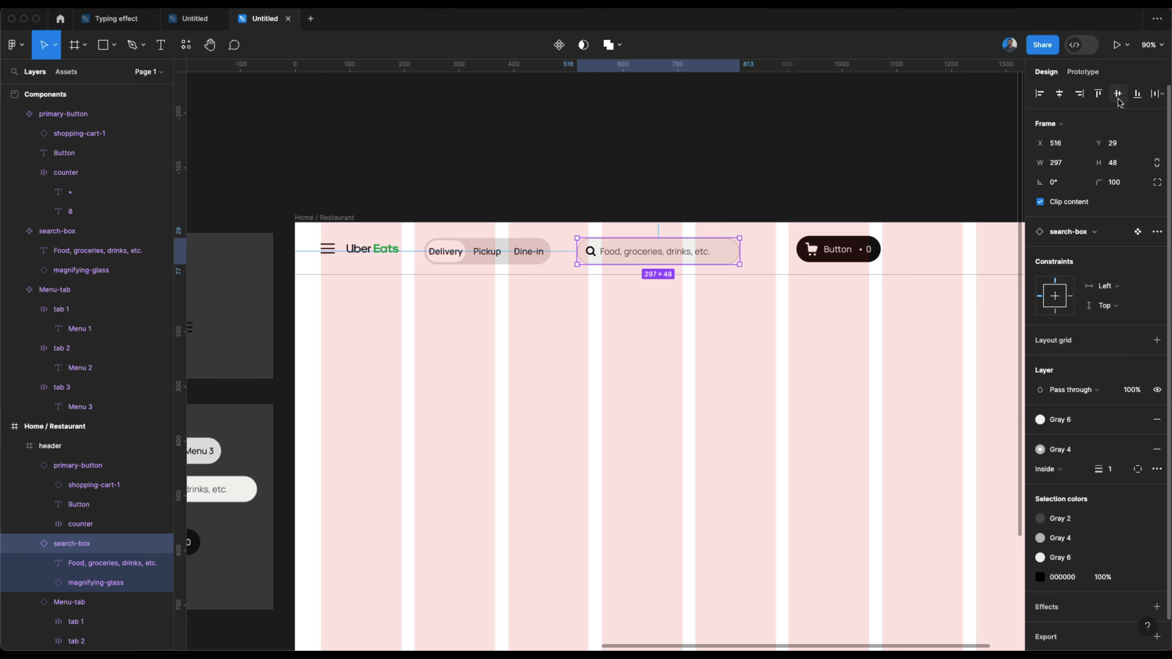
left_click(528, 261)
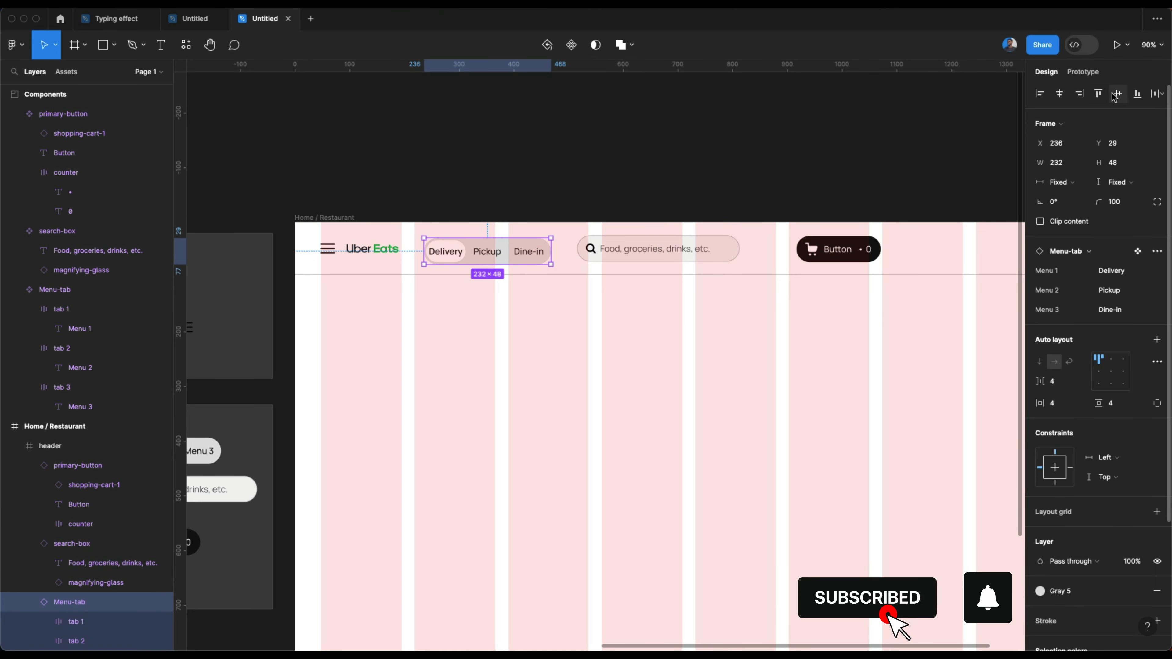
left_click(387, 262)
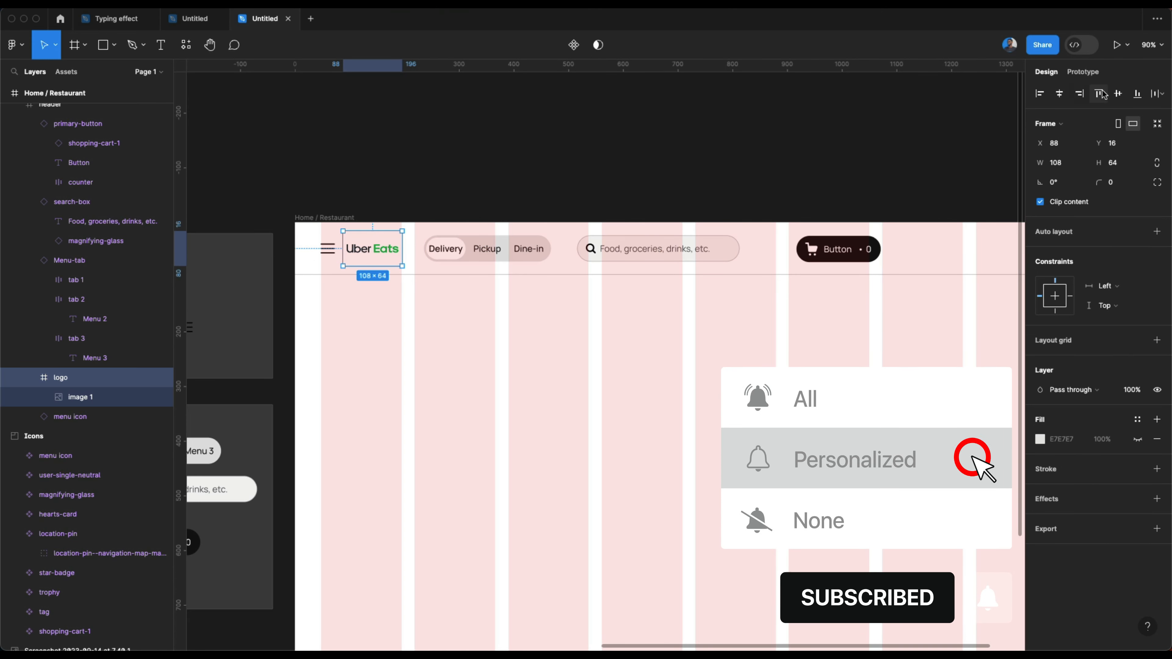
left_click(1118, 94)
left_click(328, 248)
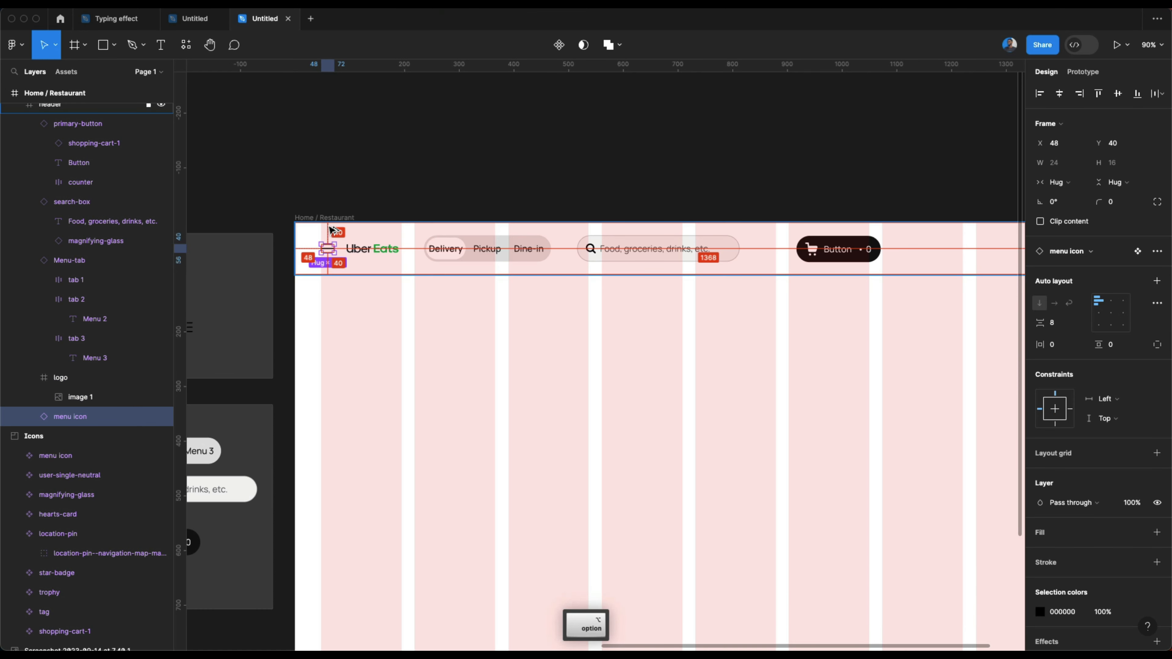
scroll(746, 311, "right", 3)
left_click(764, 258)
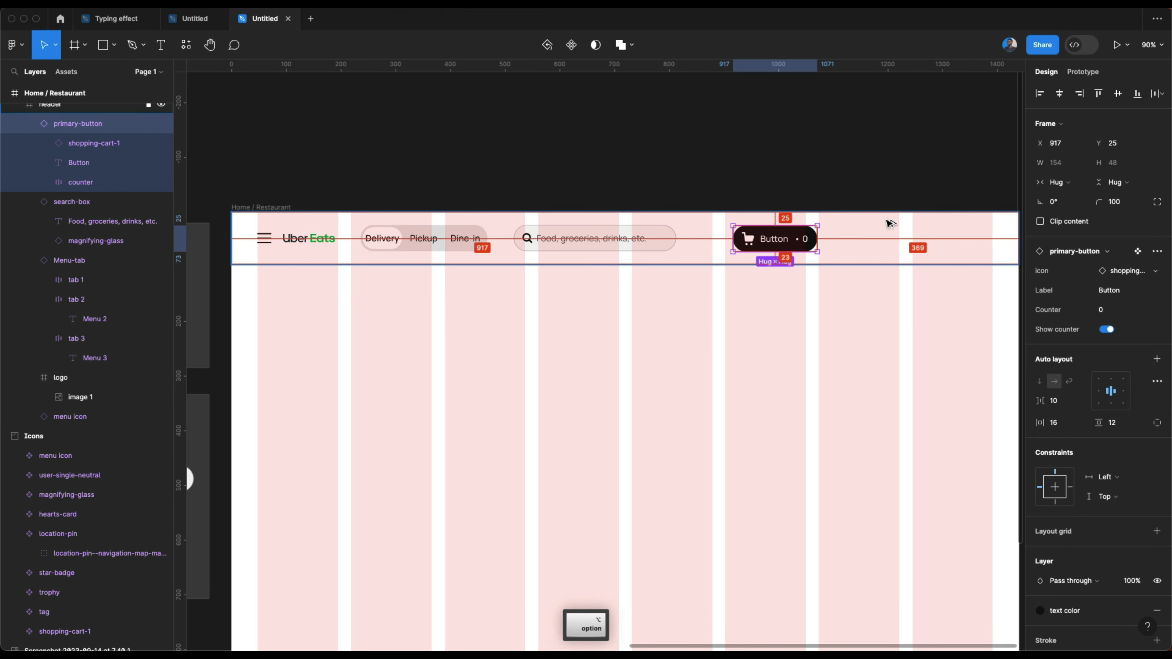
left_click(1118, 94)
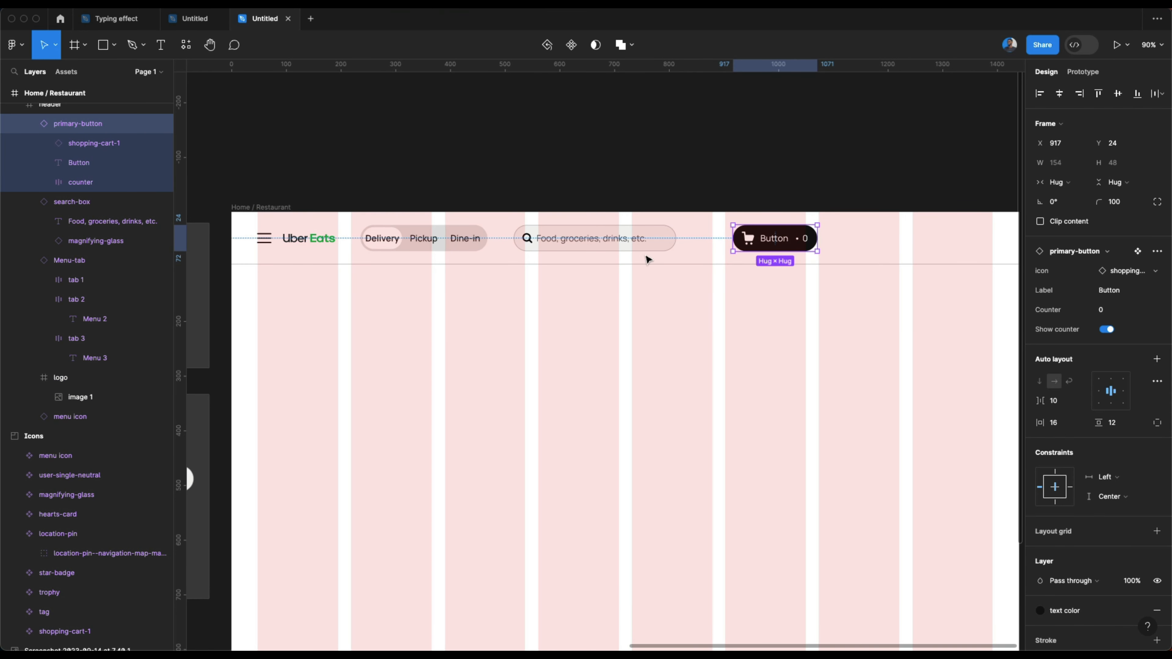
Step: Try out the header button's properties by hiding its counter and swapping its icon to user-single-neutral
key("alt")
scroll(784, 249, "up", 5)
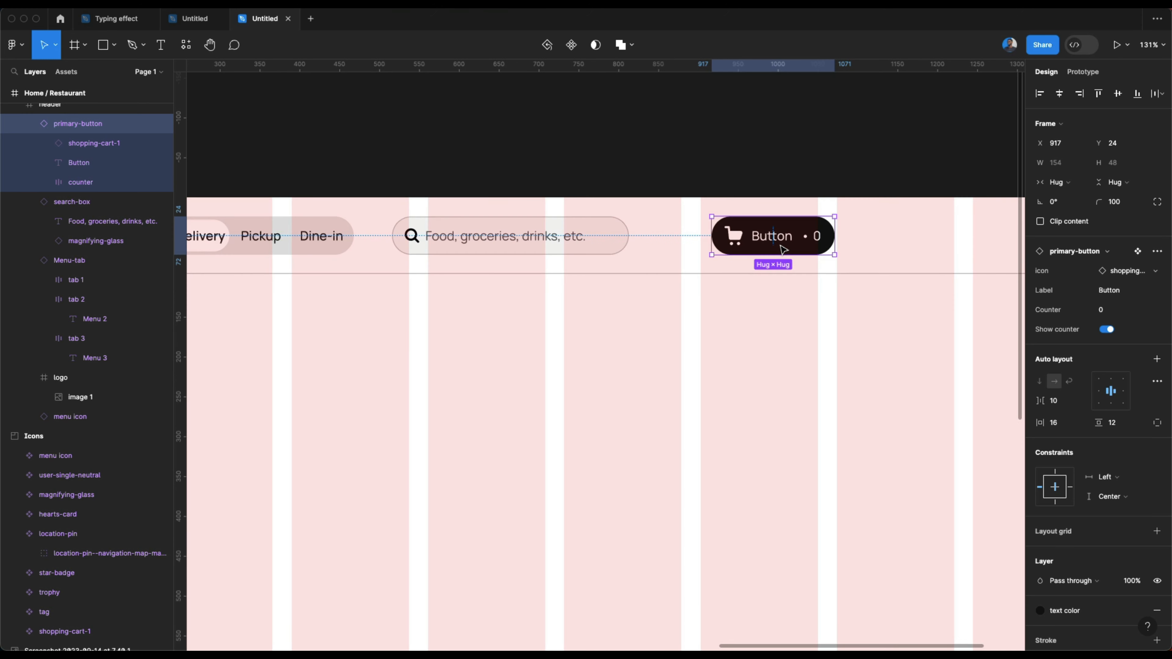
left_click(1107, 330)
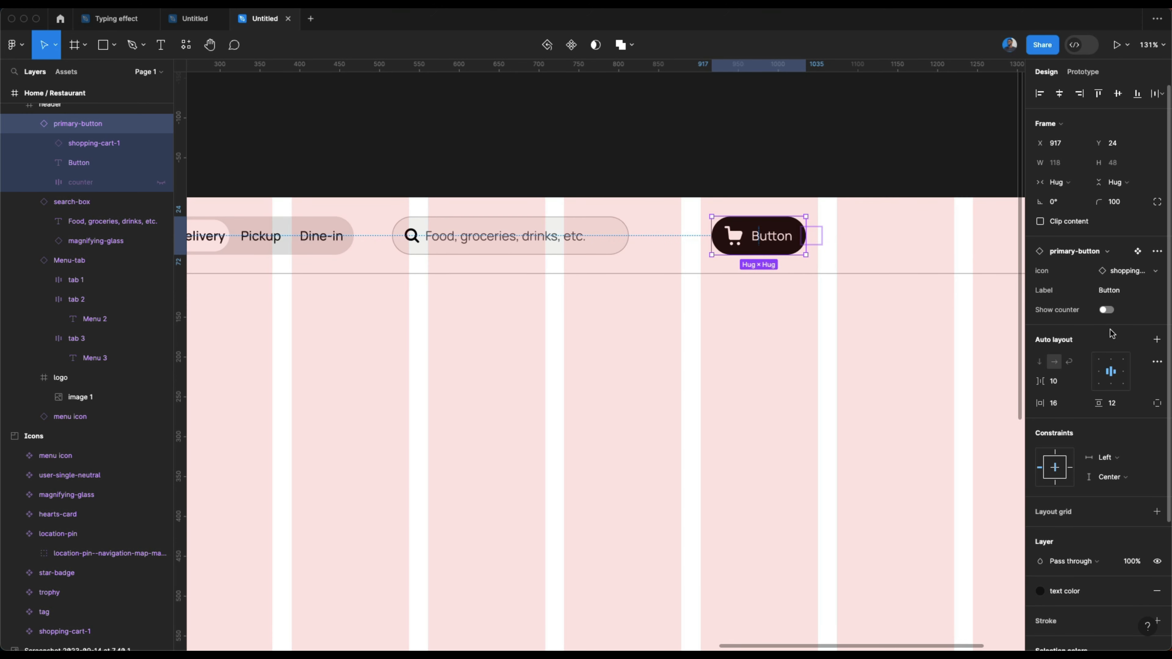
left_click(1131, 294)
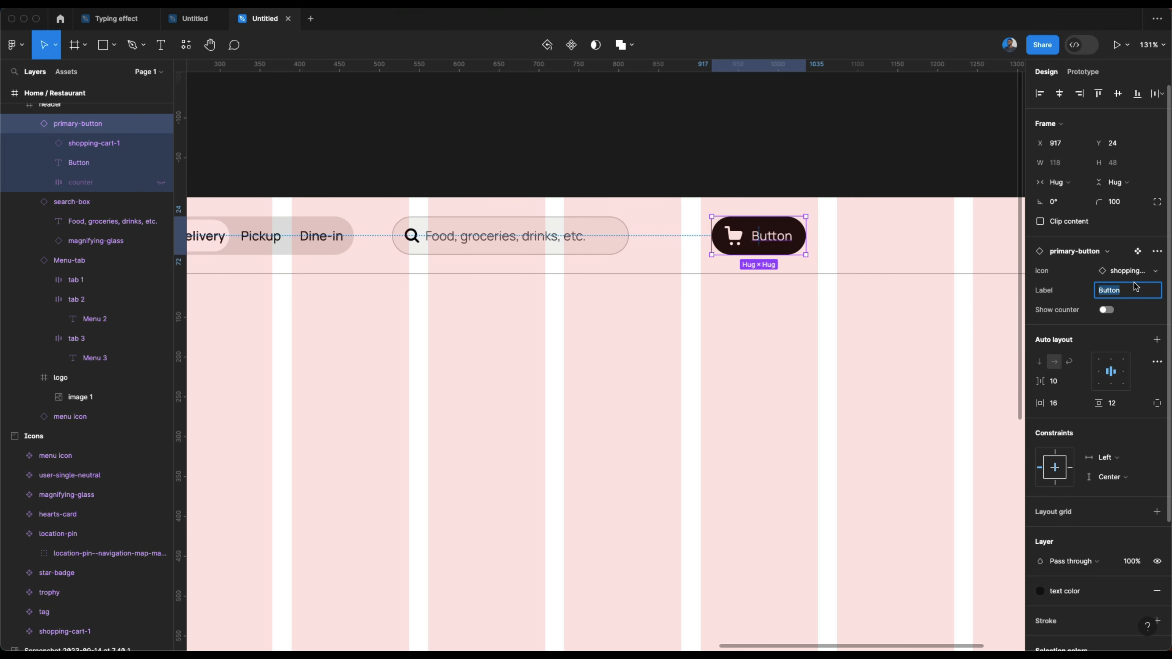
left_click(1144, 272)
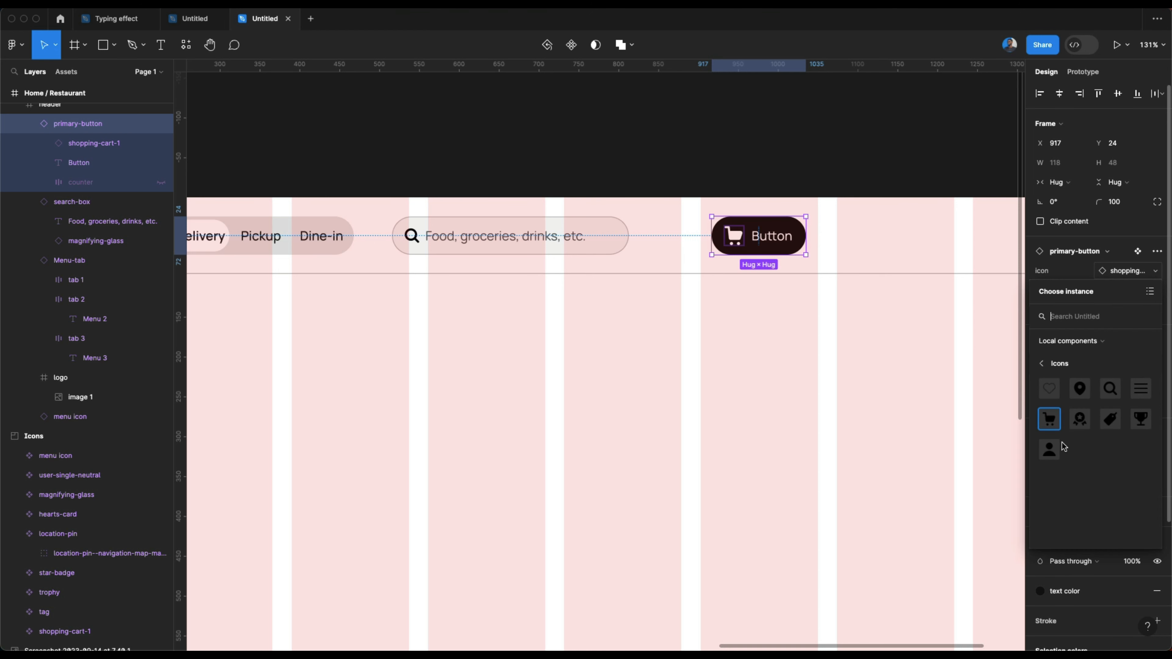
left_click(1050, 451)
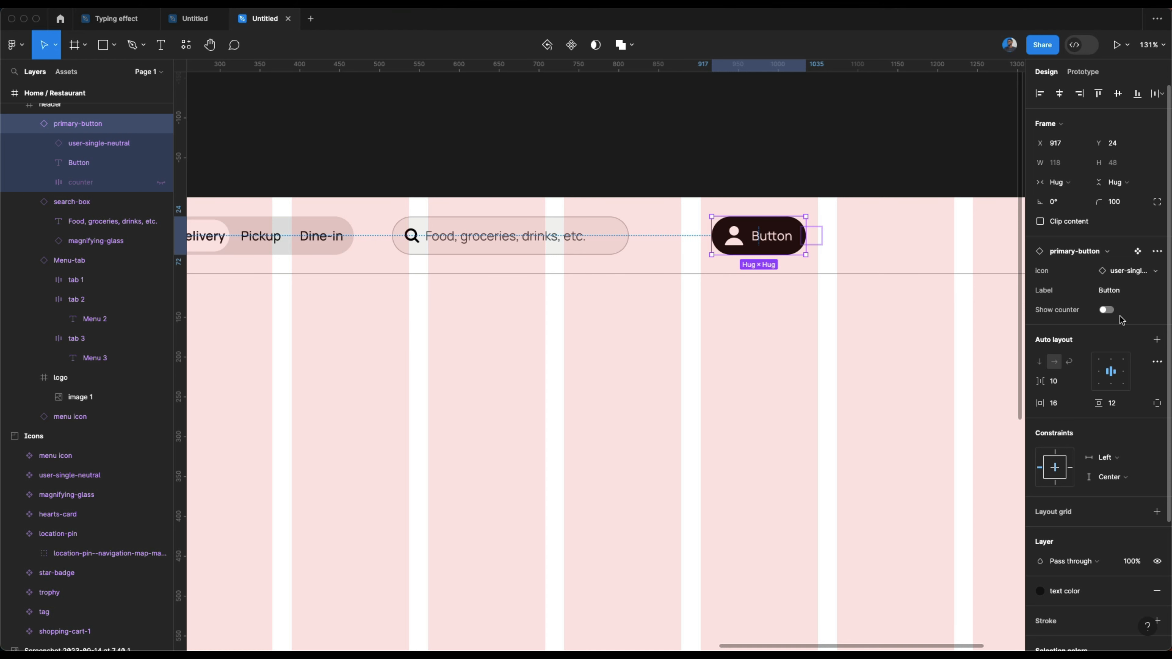
Step: Restore the header button's shopping-cart icon and show its counter again
left_click(1145, 272)
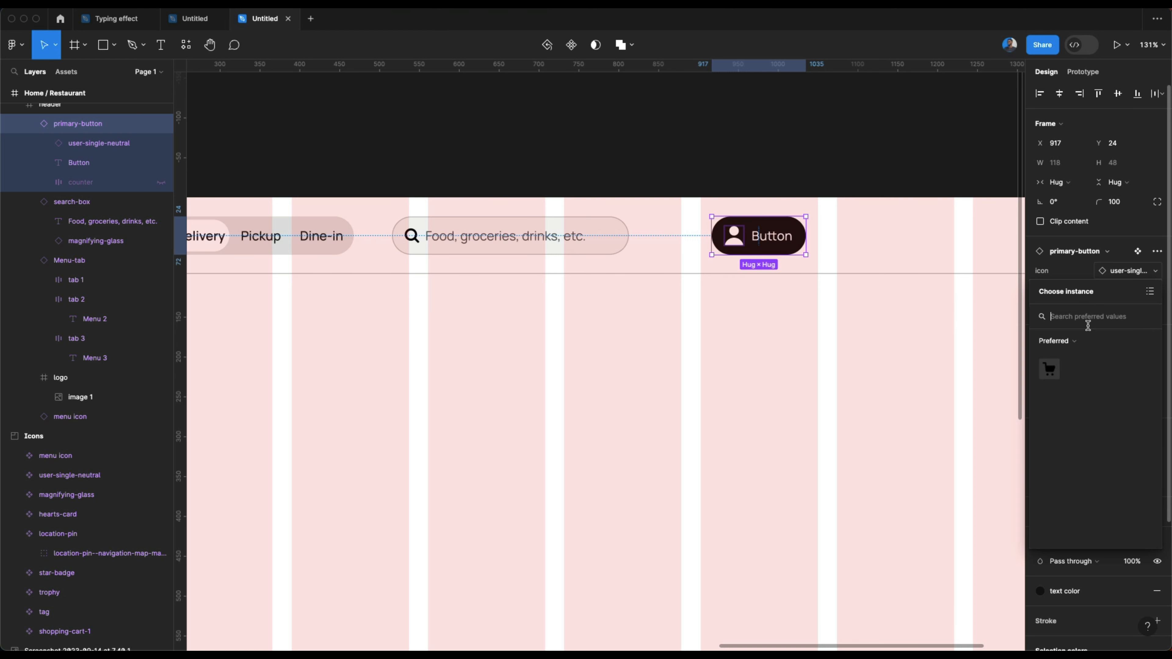
left_click(1050, 368)
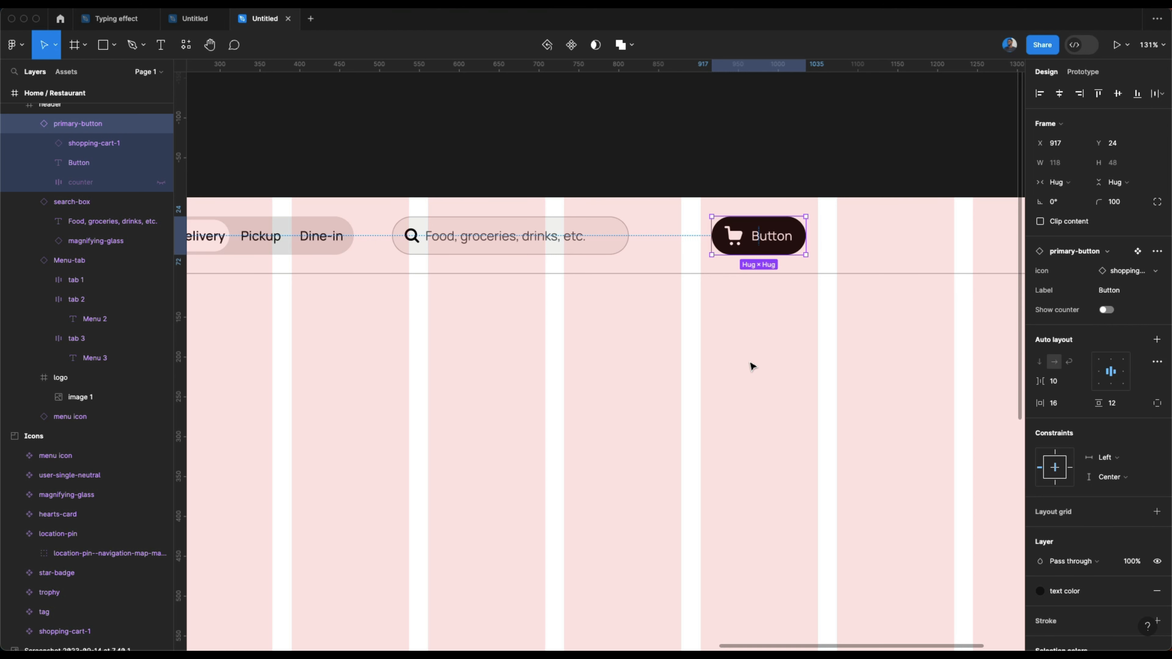
left_click(752, 366)
left_click(755, 233)
left_click(1107, 310)
Step: Check the header buttons in the reference screenshot and set the header button's label to Cart
scroll(651, 304, "down", 10)
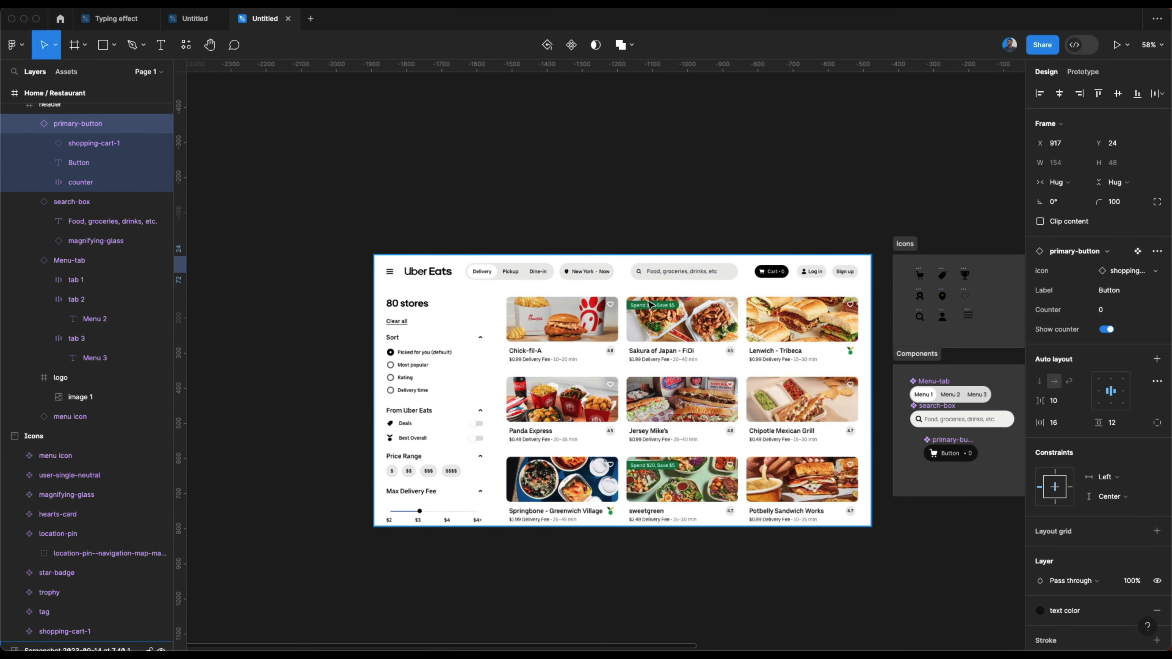
scroll(650, 305, "up", 8)
scroll(624, 276, "down", 4)
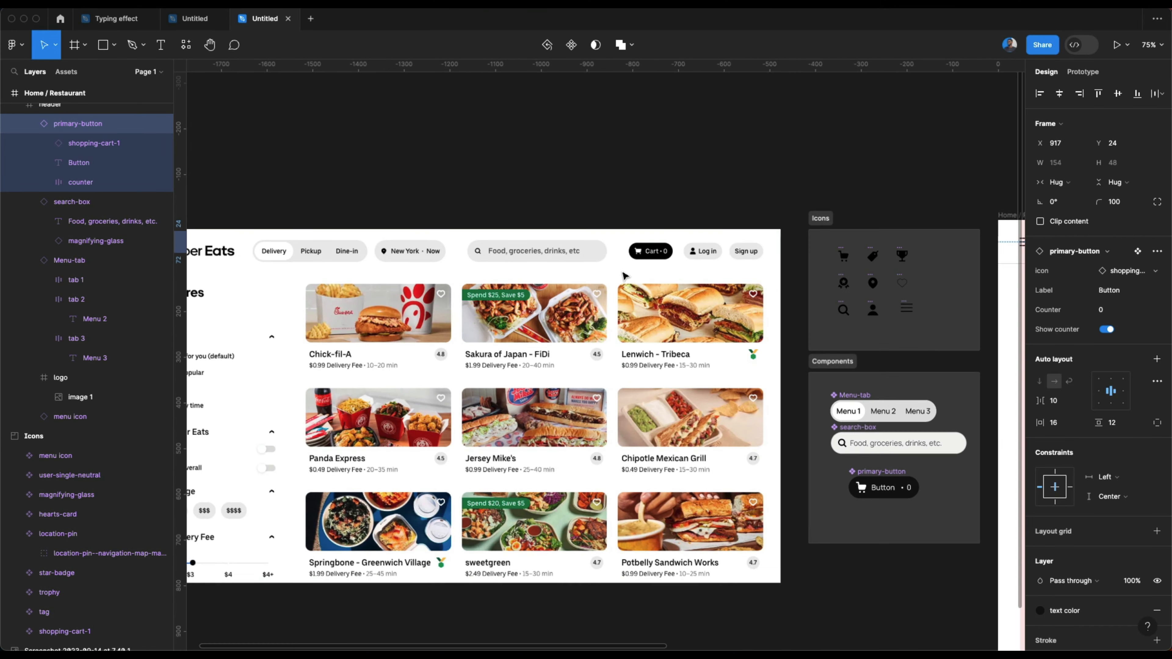
scroll(693, 262, "right", 15)
scroll(850, 260, "up", 6)
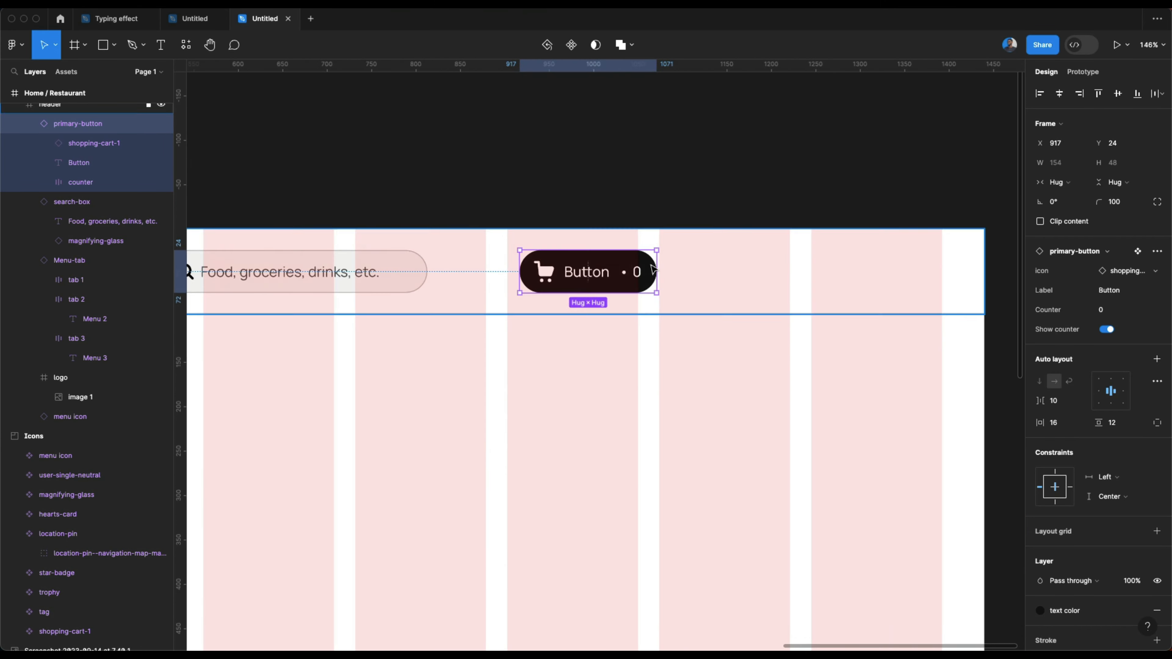
left_click(1121, 292)
type("Cart")
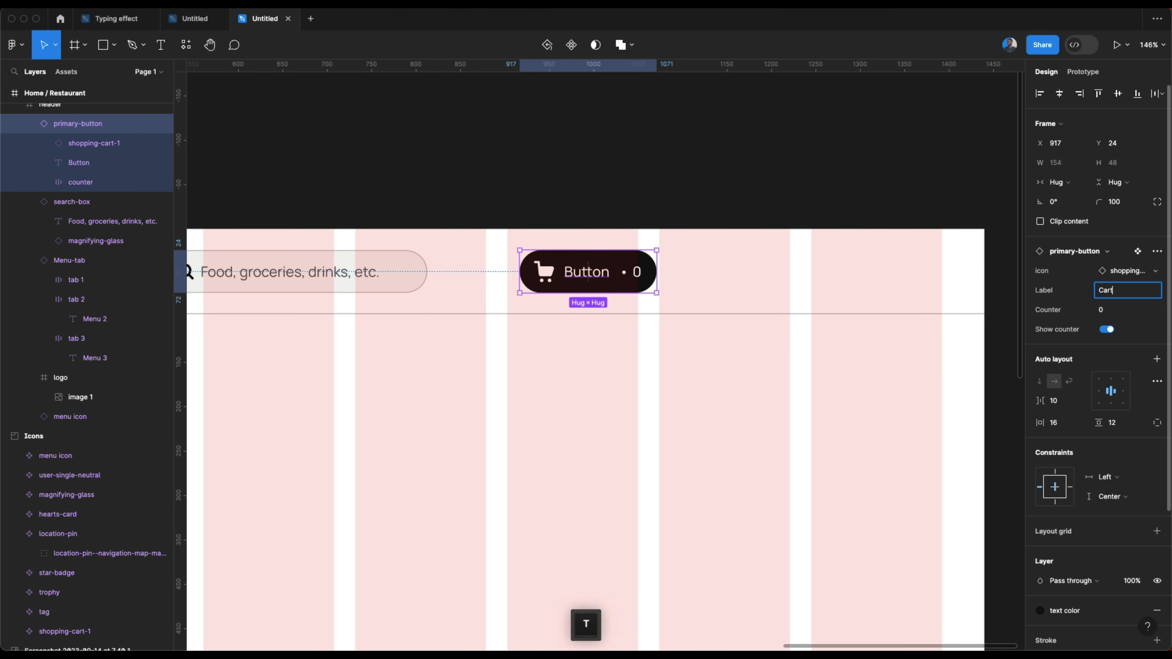
key("Return")
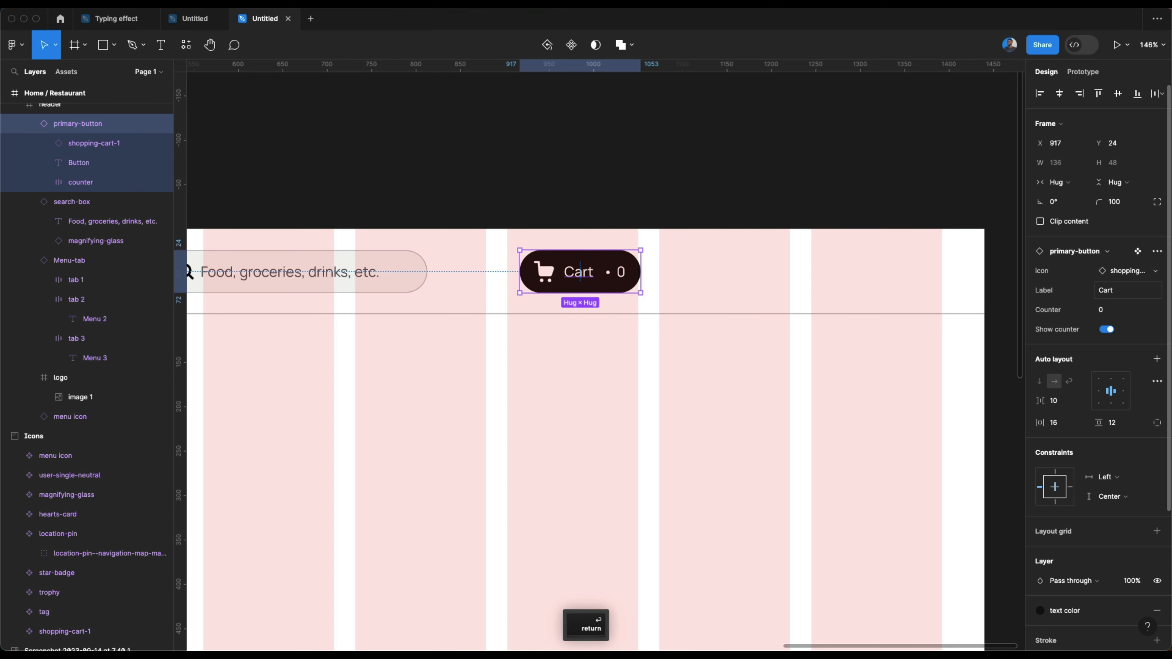
Step: Duplicate the Cart button and place the copy beside it in the header with a 24 px gap
key("super+d")
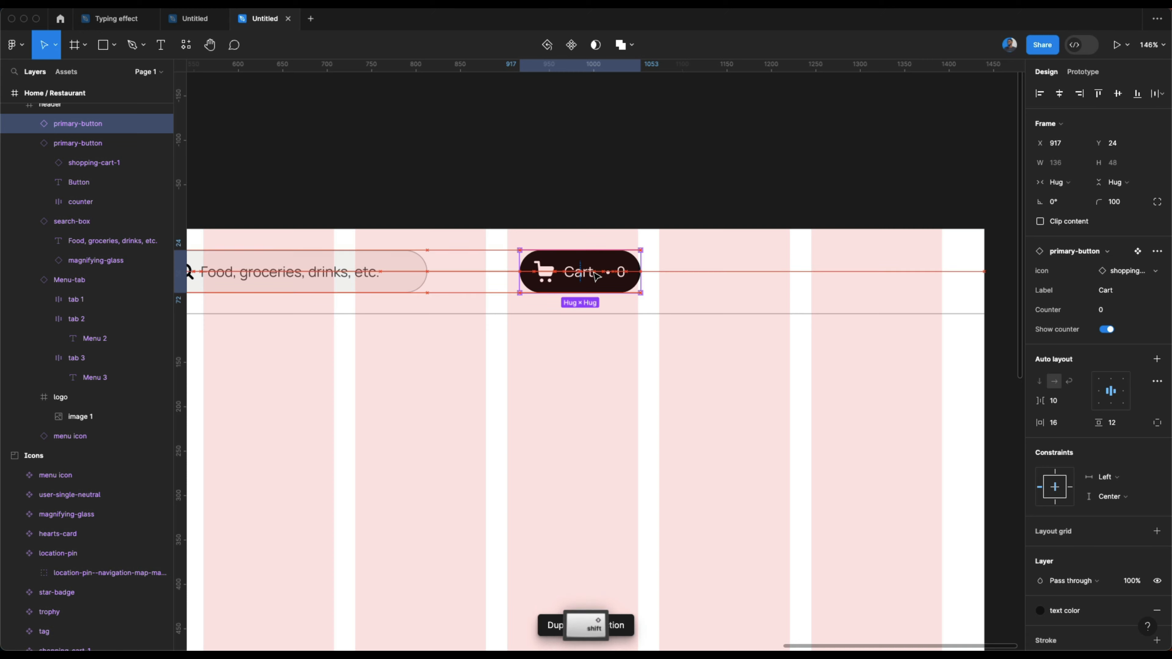
left_click_drag(596, 277, 736, 277)
key("alt")
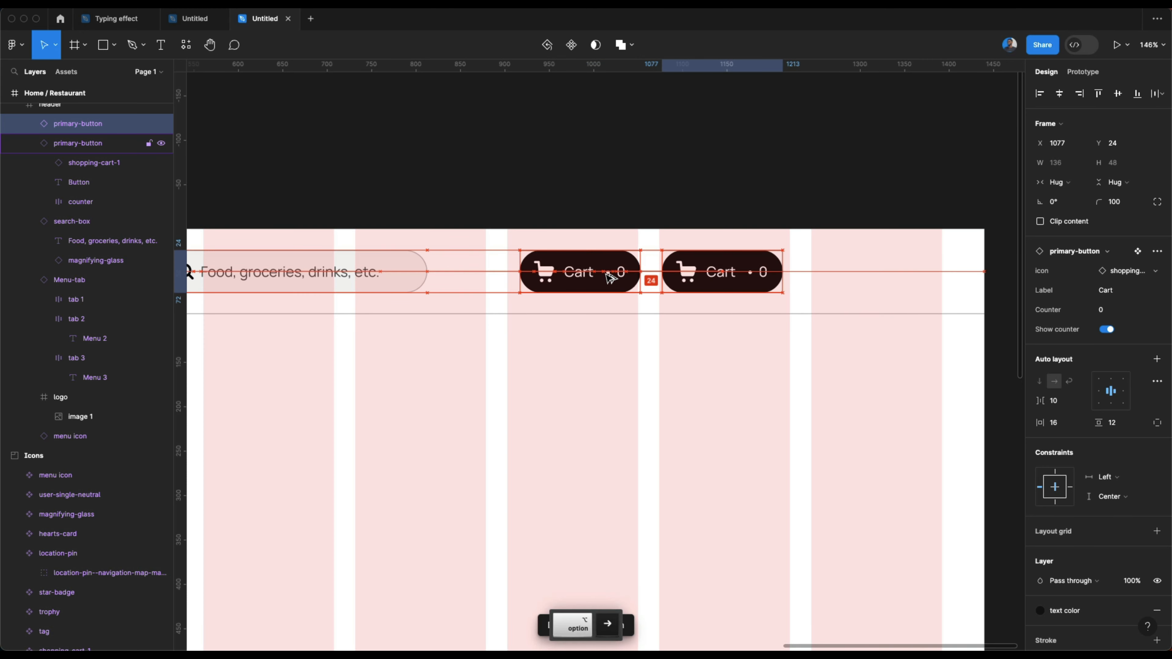
key("Right")
key("Right")
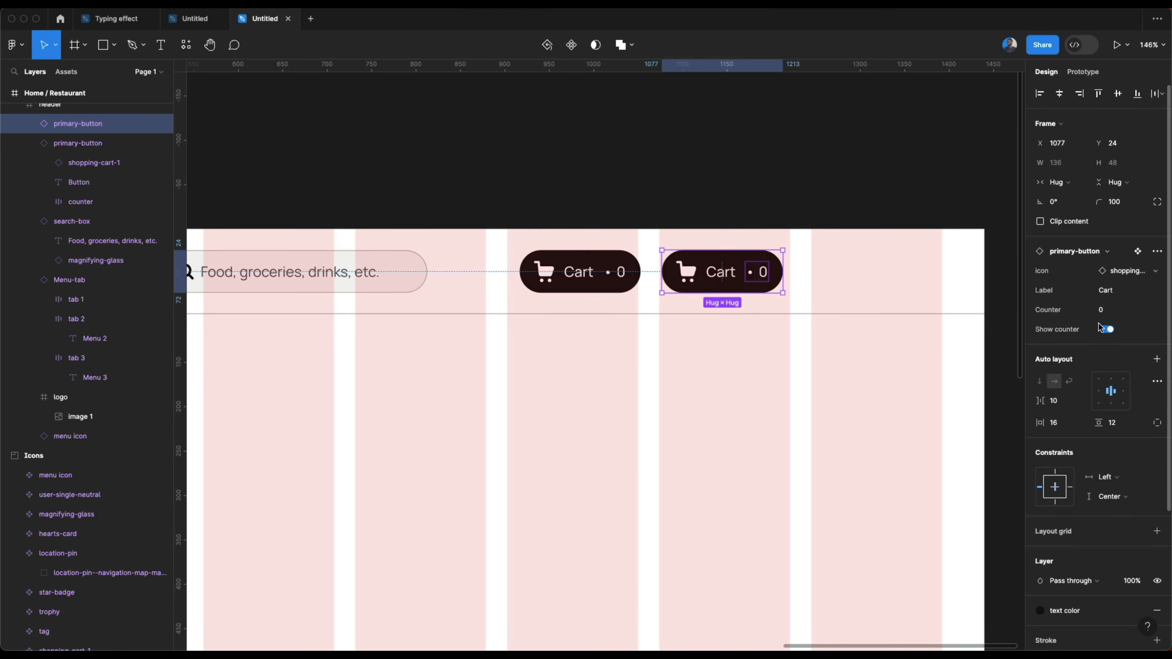
Step: Hide the counter on the copied Cart button in the header
left_click(1107, 329)
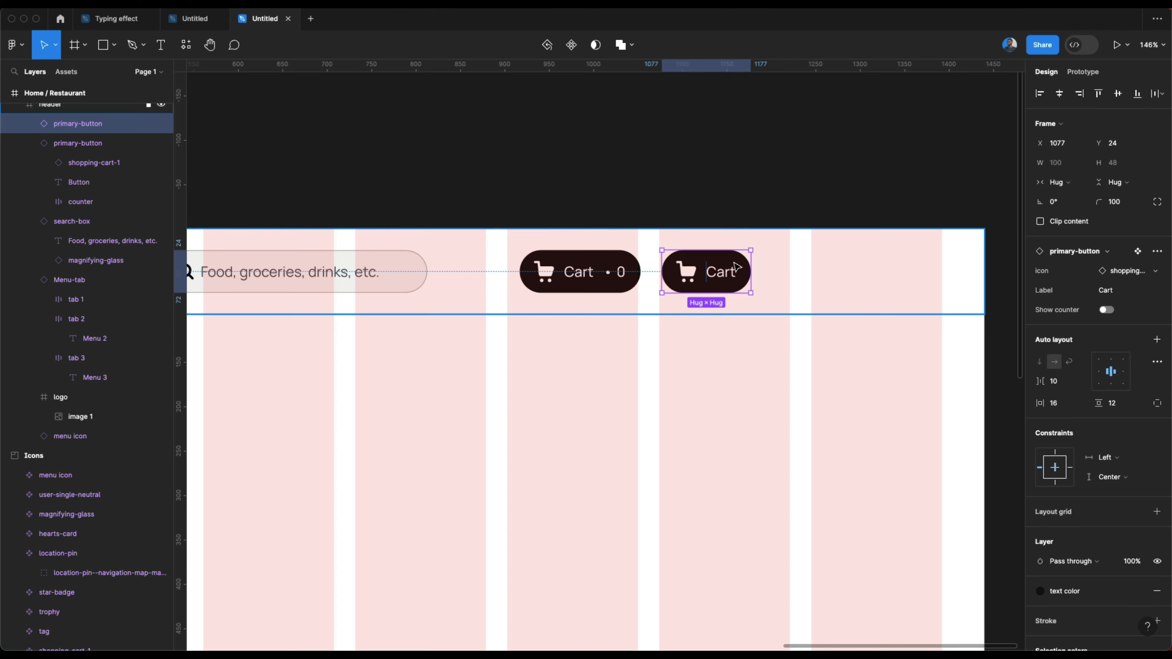
left_click(719, 271)
left_click(729, 308)
left_click(727, 277)
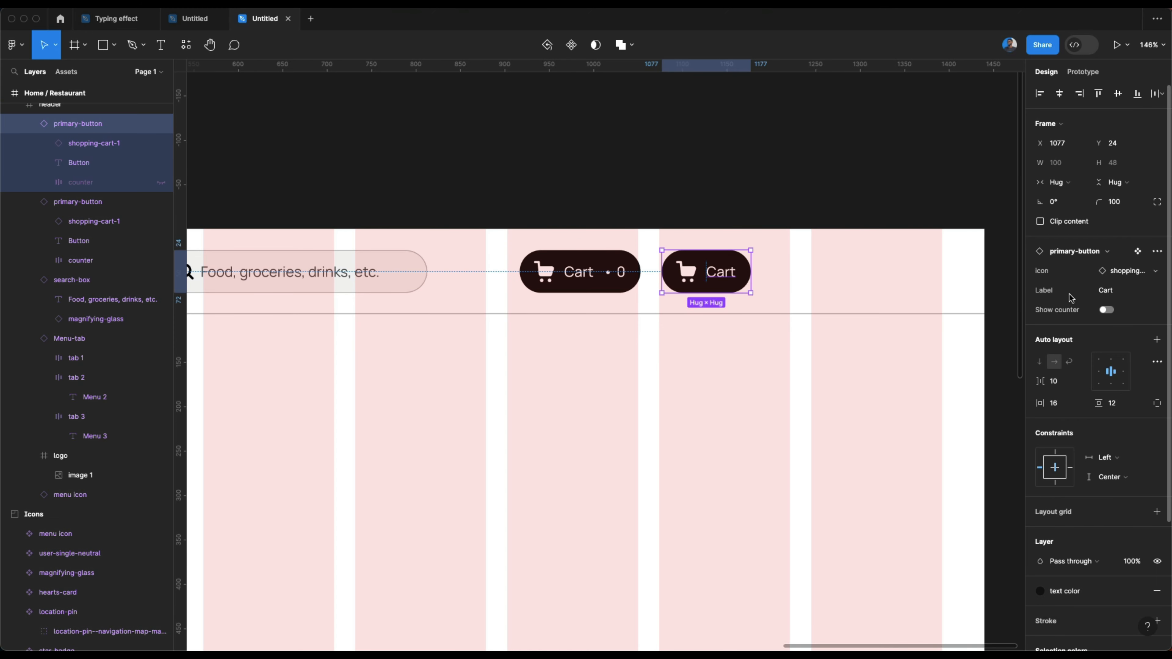
Step: Set the copied button's label to Login and swap its icon to user-single-neutral
left_click(1125, 290)
type("Sign")
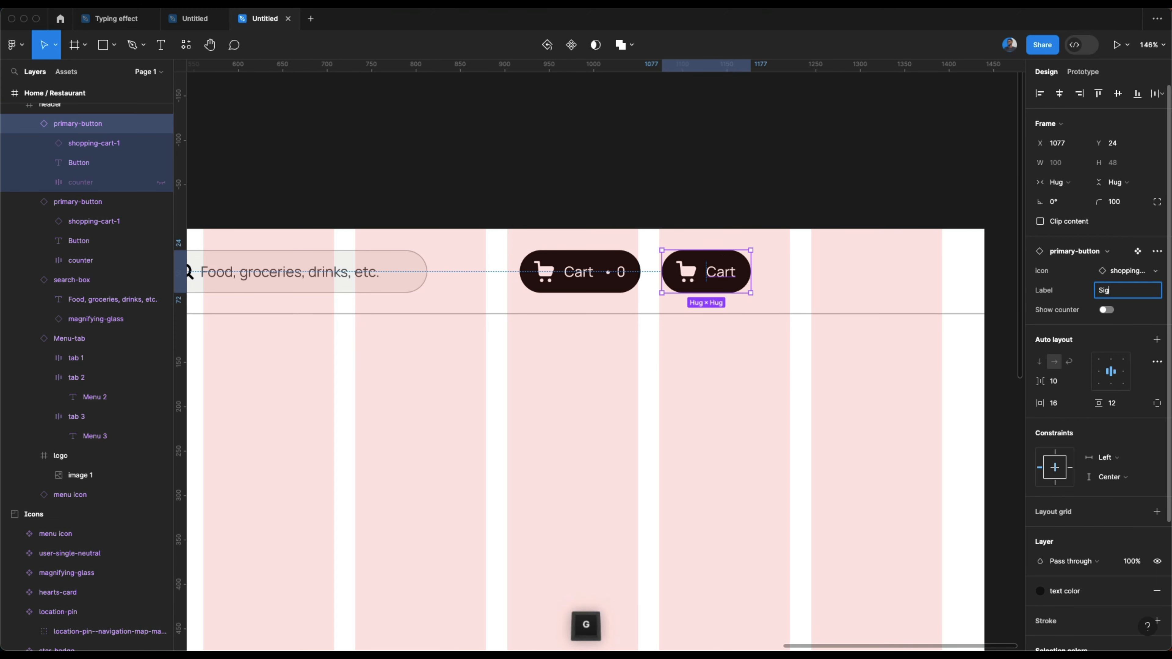
key("BackSpace")
key("BackSpace")
key("BackSpace")
key("BackSpace")
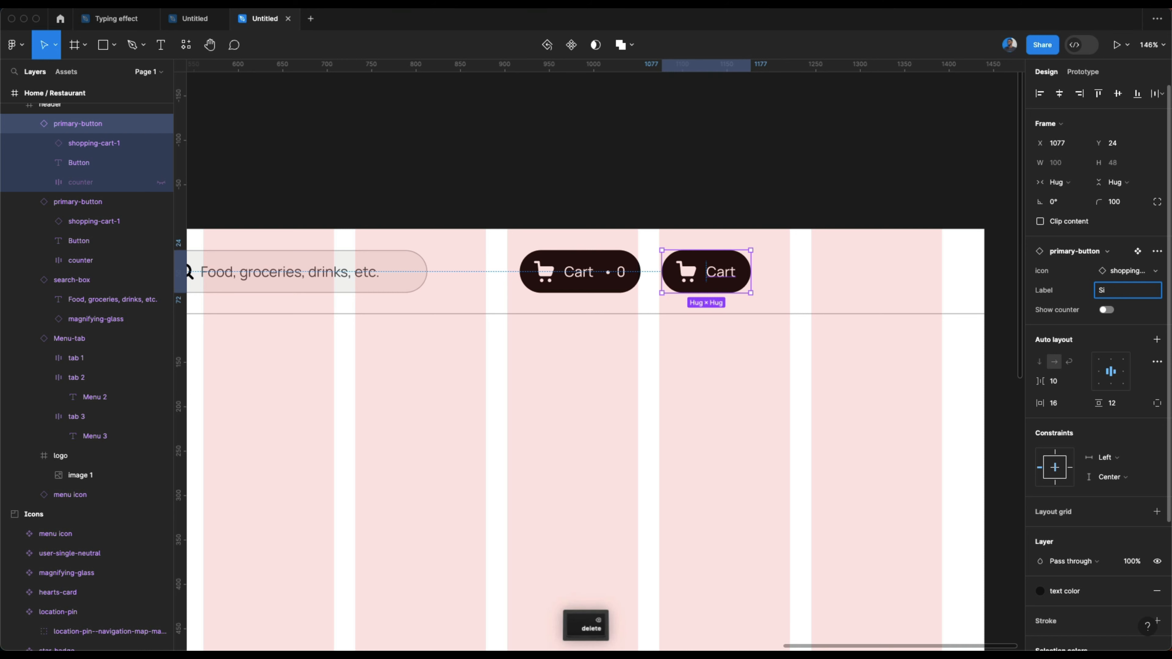
type("Login")
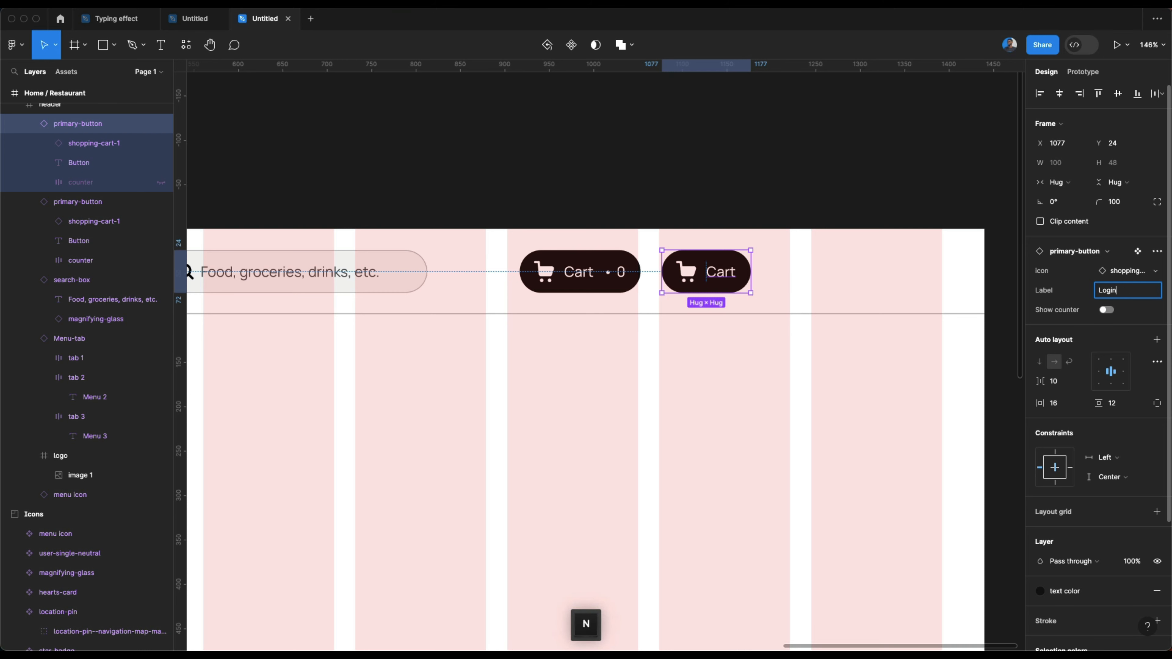
left_click(1125, 273)
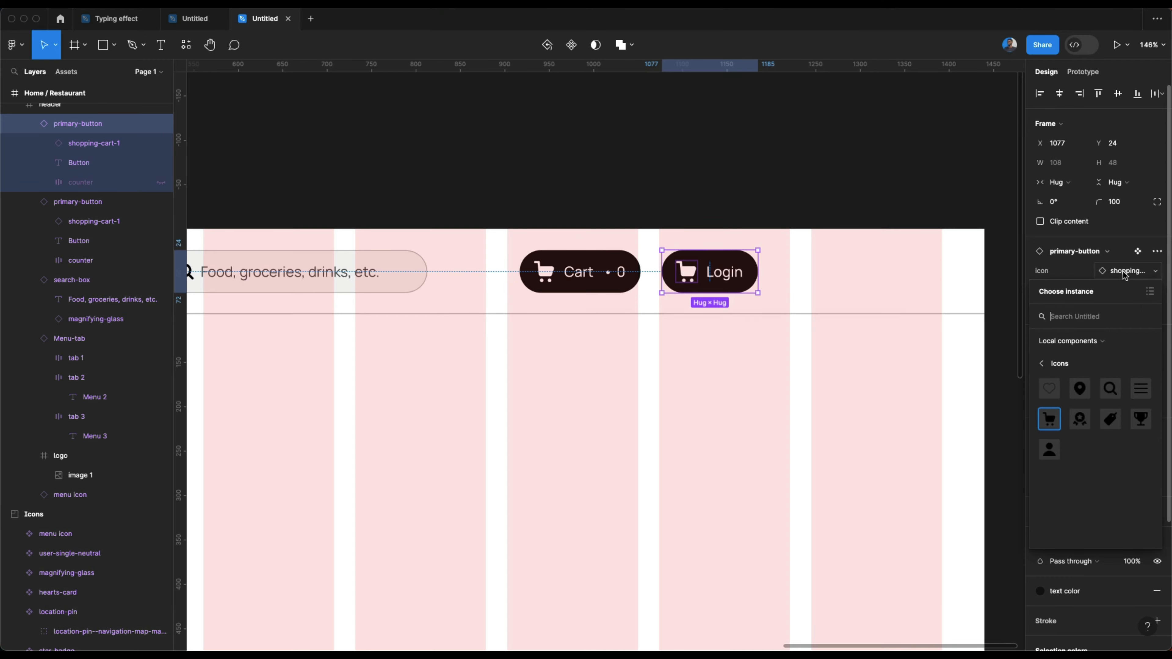
left_click(1050, 450)
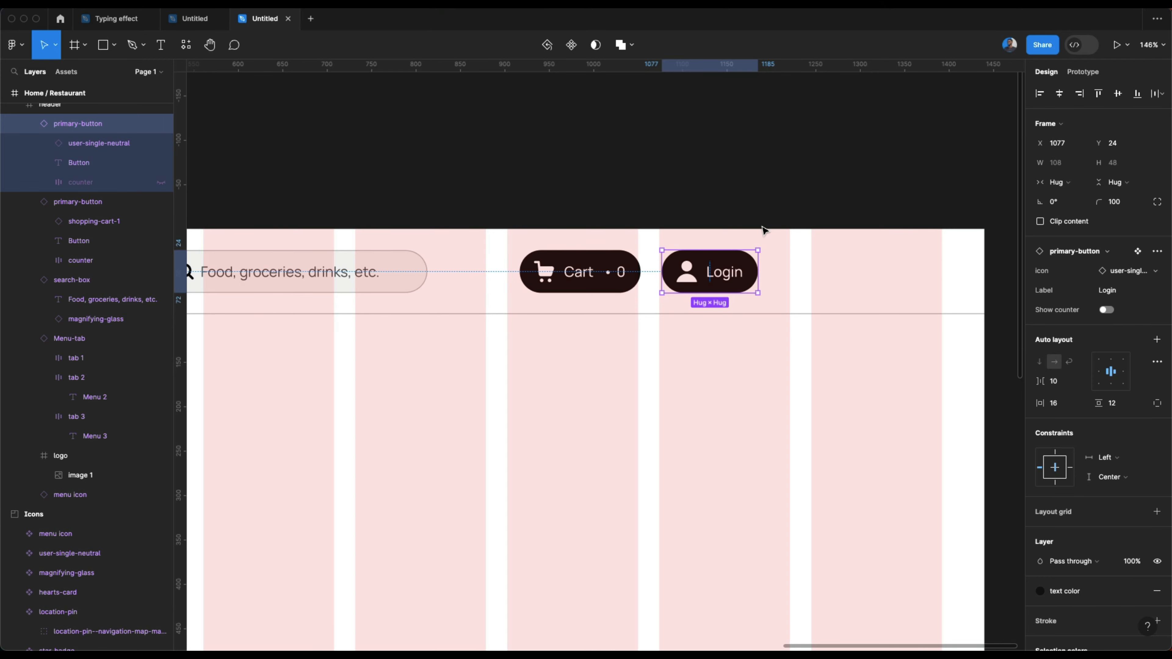
Step: Check the reference header's Log in button and try Gray 3, Gray 5 and Gray 4 as the Login button's fill
scroll(765, 229, "down", 5)
scroll(763, 230, "left", 10)
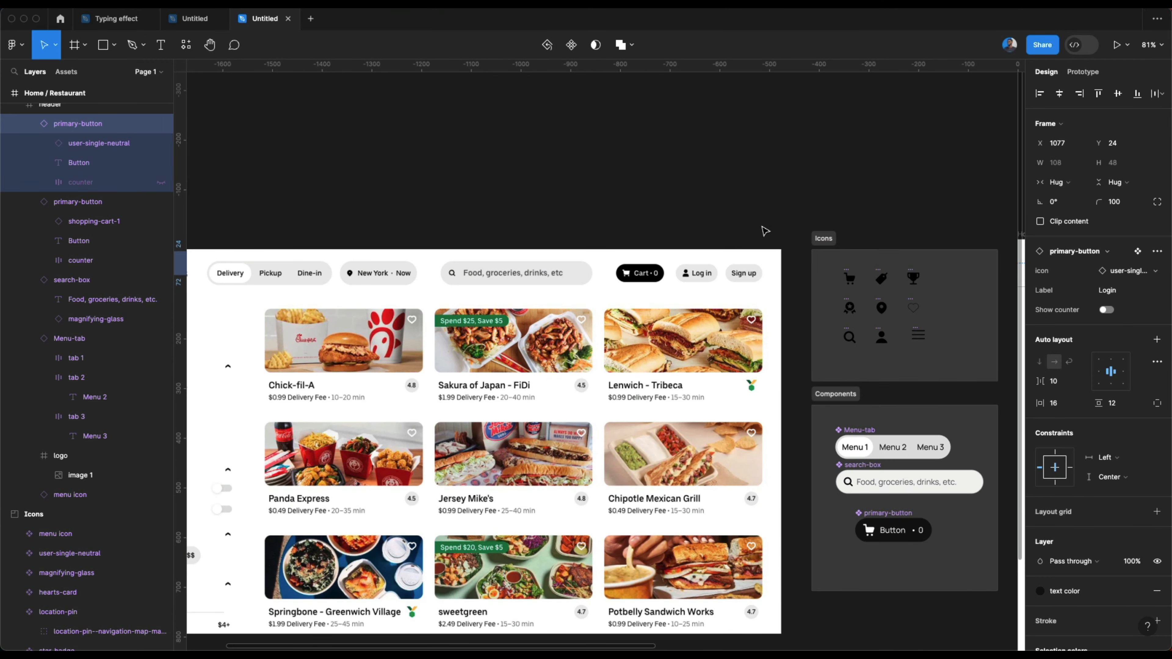
scroll(762, 227, "right", 15)
left_click(763, 224)
double_click(791, 265)
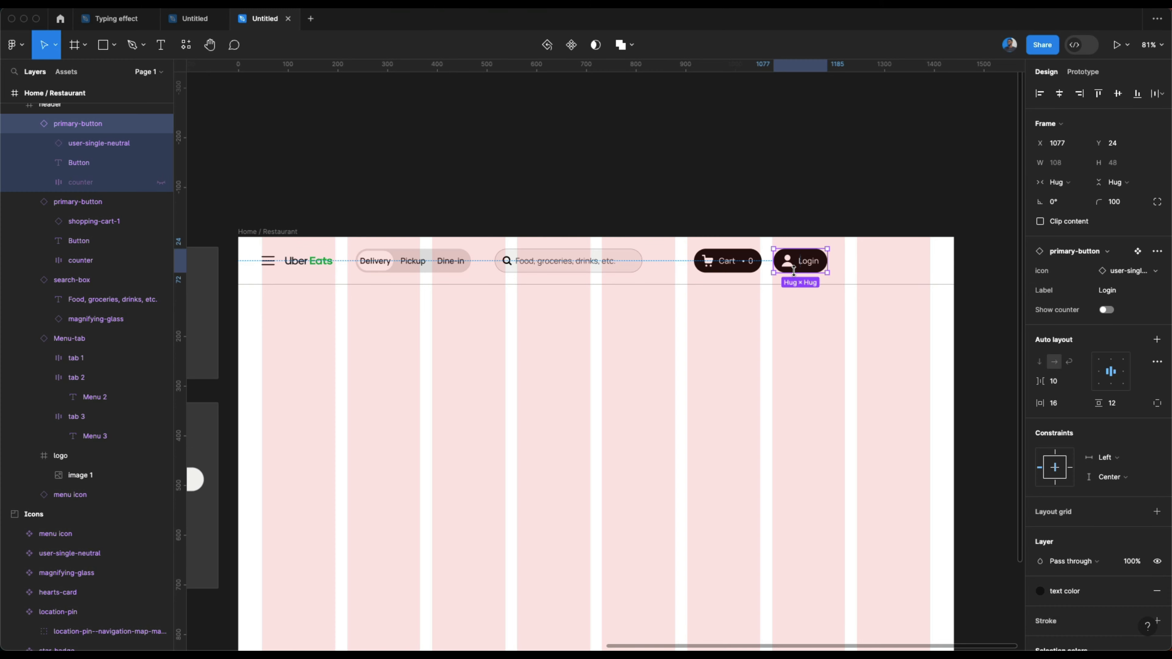
scroll(1094, 494, "down", 3)
left_click(1085, 489)
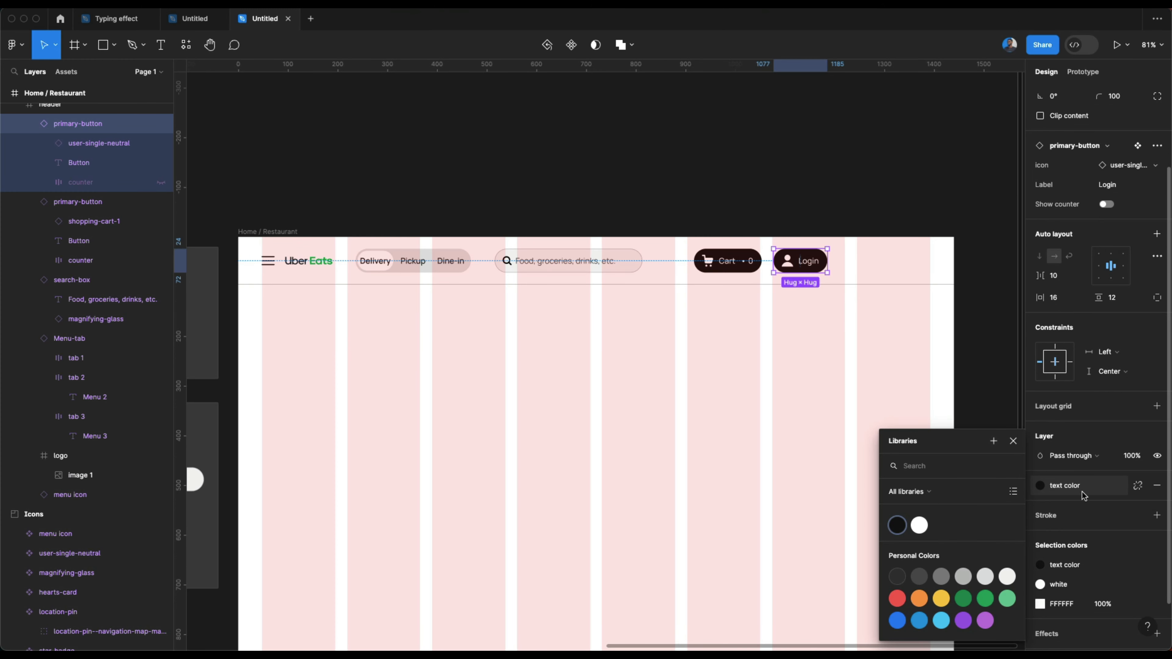
left_click(942, 580)
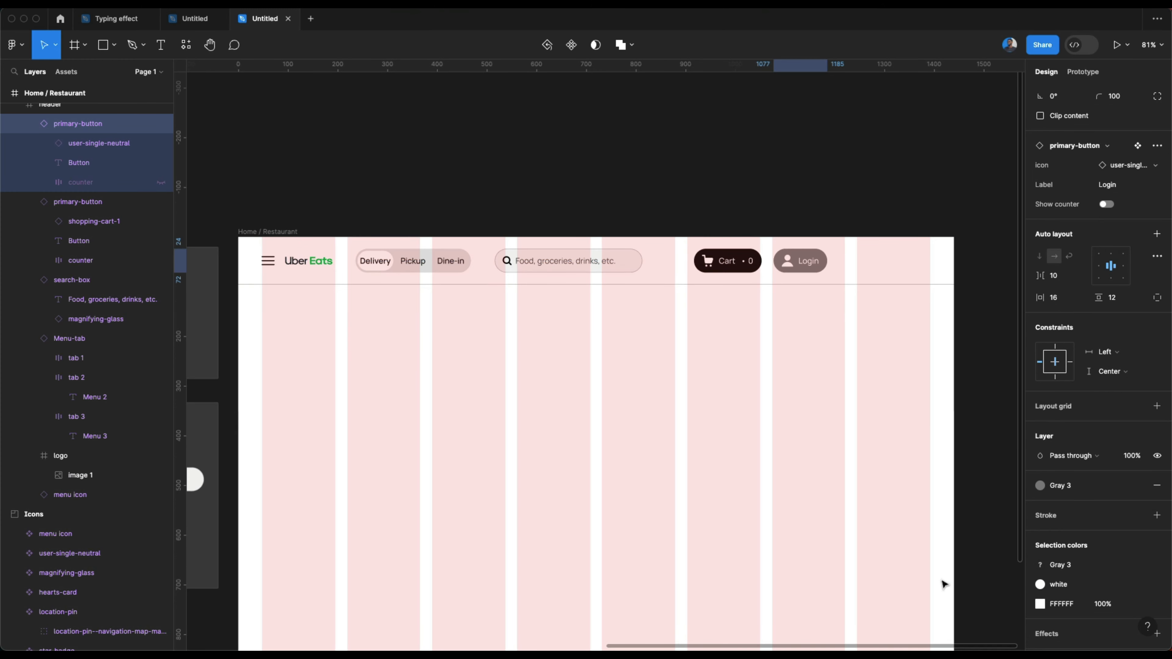
scroll(828, 294, "right", 2)
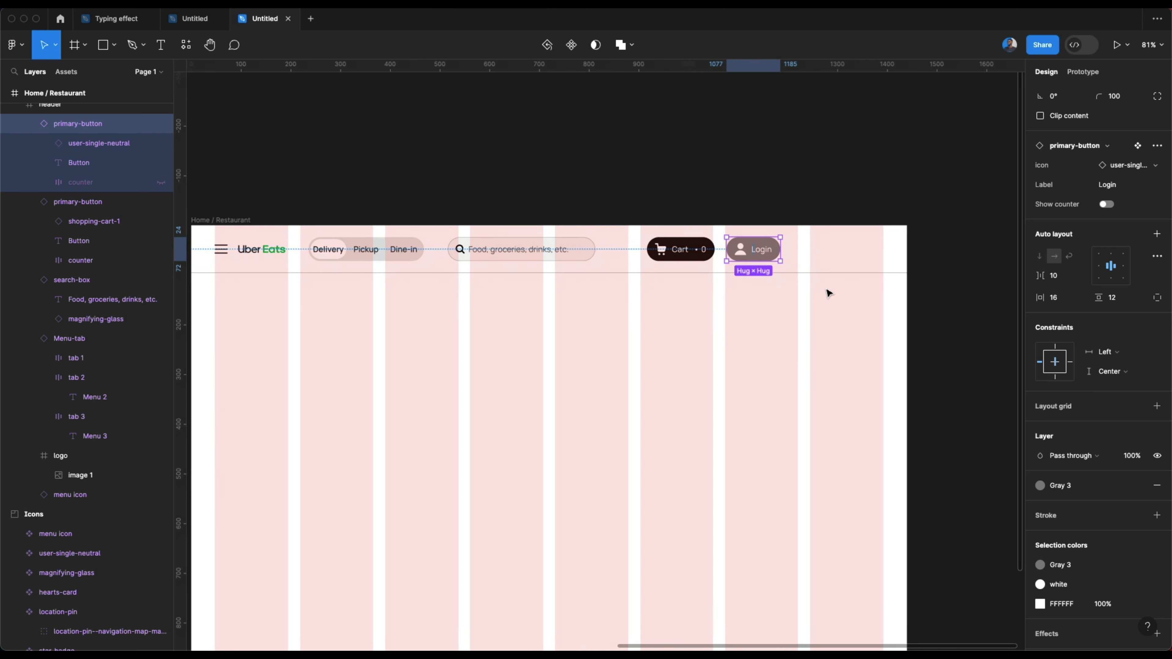
left_click(1040, 486)
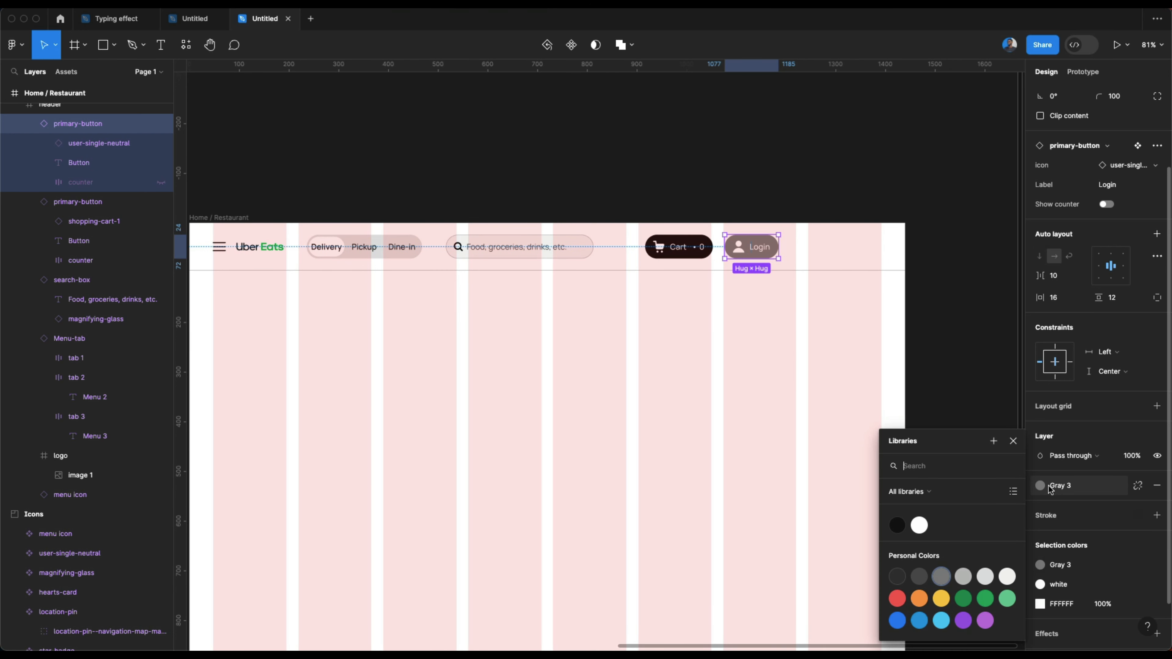
left_click(984, 578)
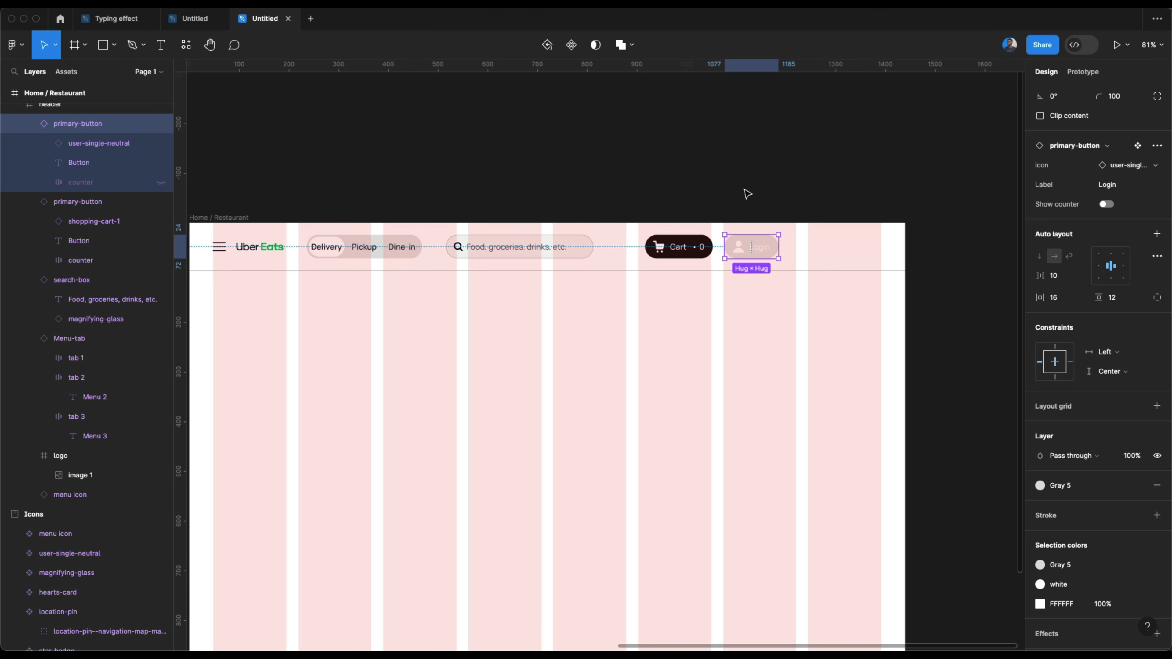
left_click(1040, 486)
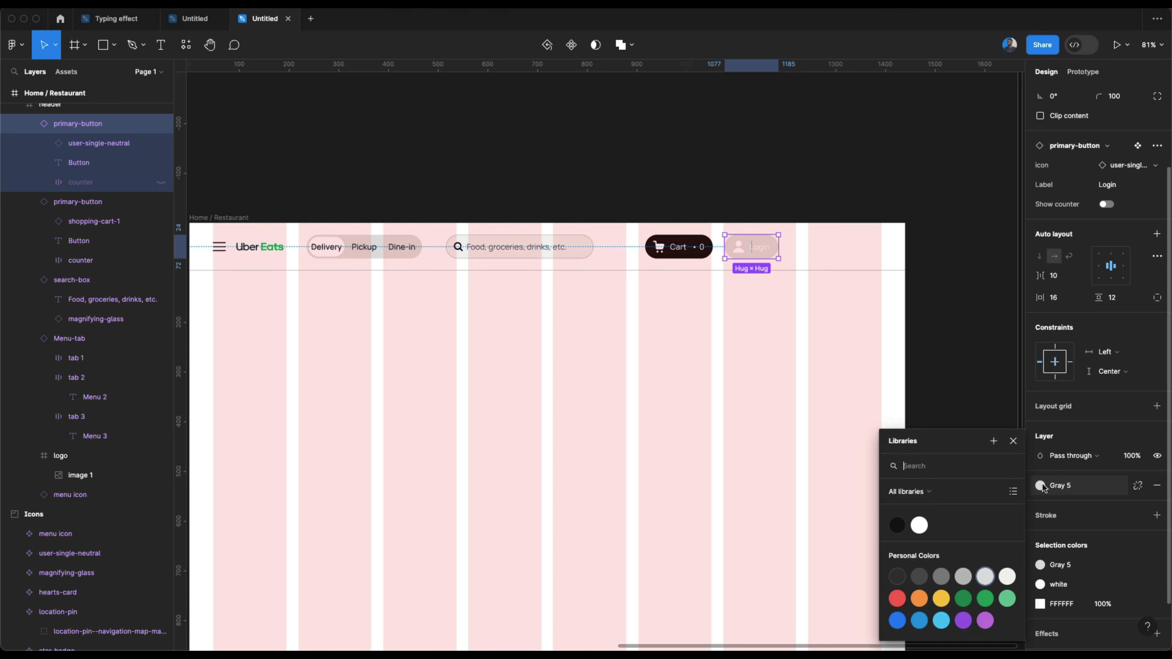
left_click(960, 576)
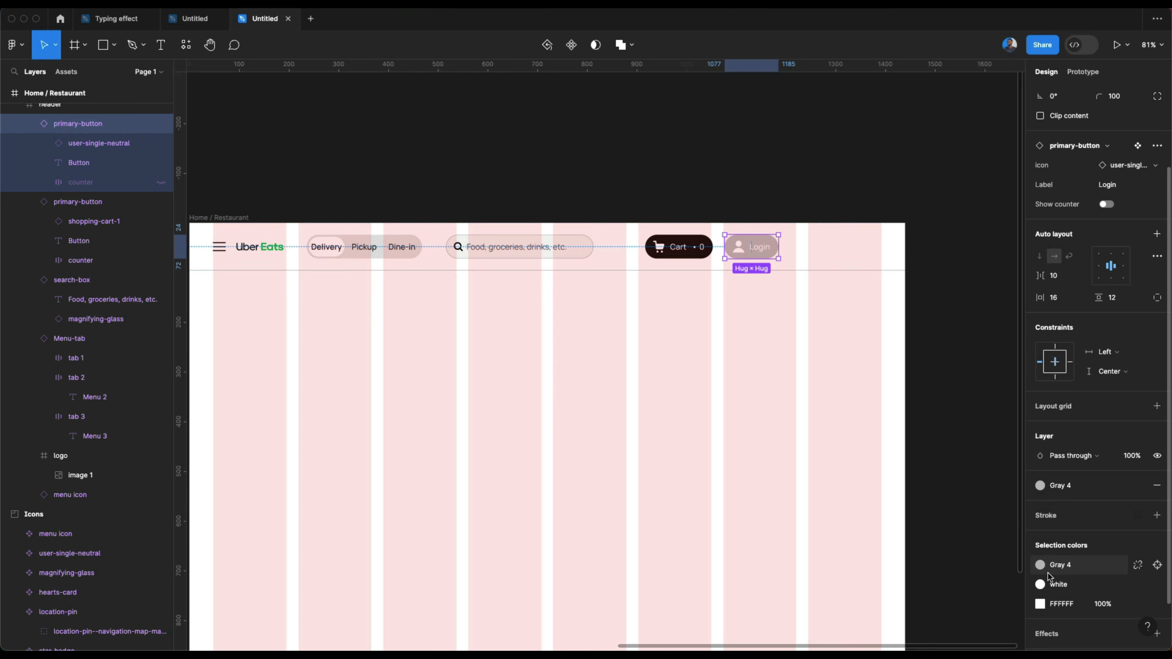
Step: Recolour the Login button's icon and label with the text color style
left_click(1040, 584)
left_click(895, 524)
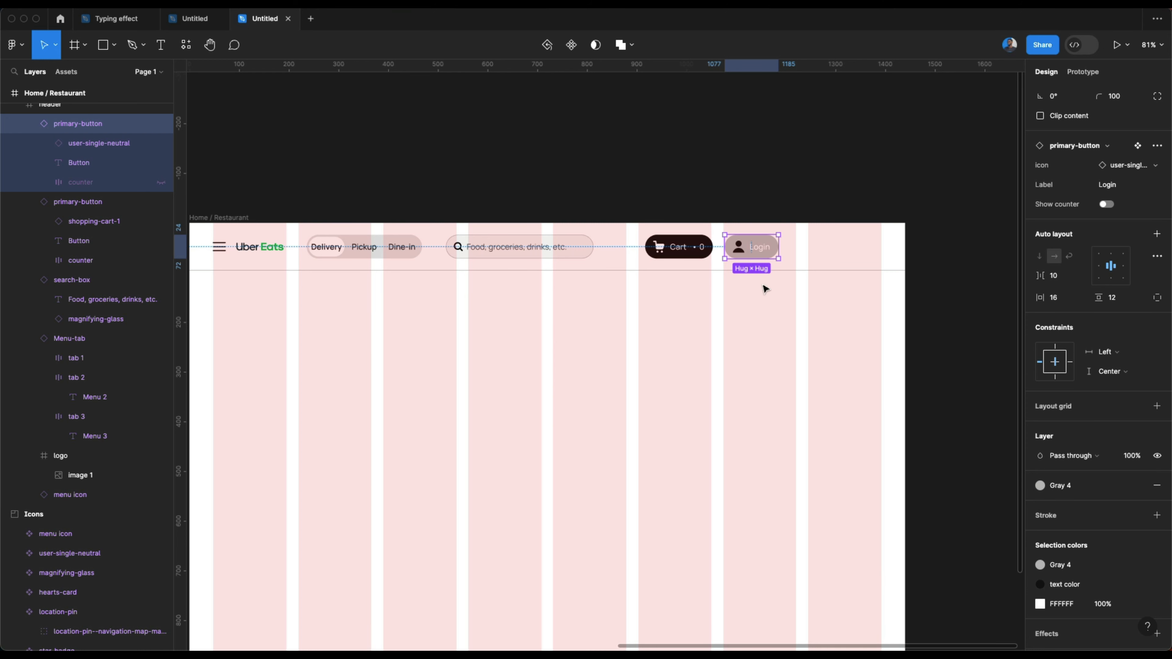
left_click(1040, 604)
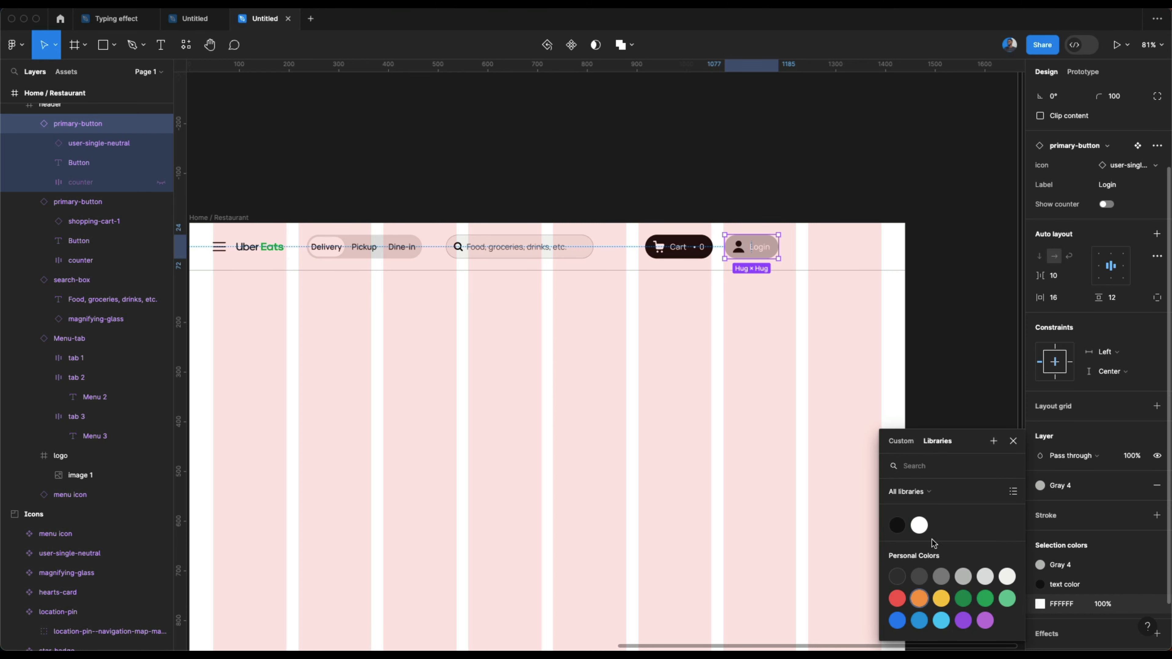
left_click(895, 525)
left_click(731, 187)
Step: Try a lighter gray on the Login button's background, settling on the Gray 5 fill
double_click(744, 237)
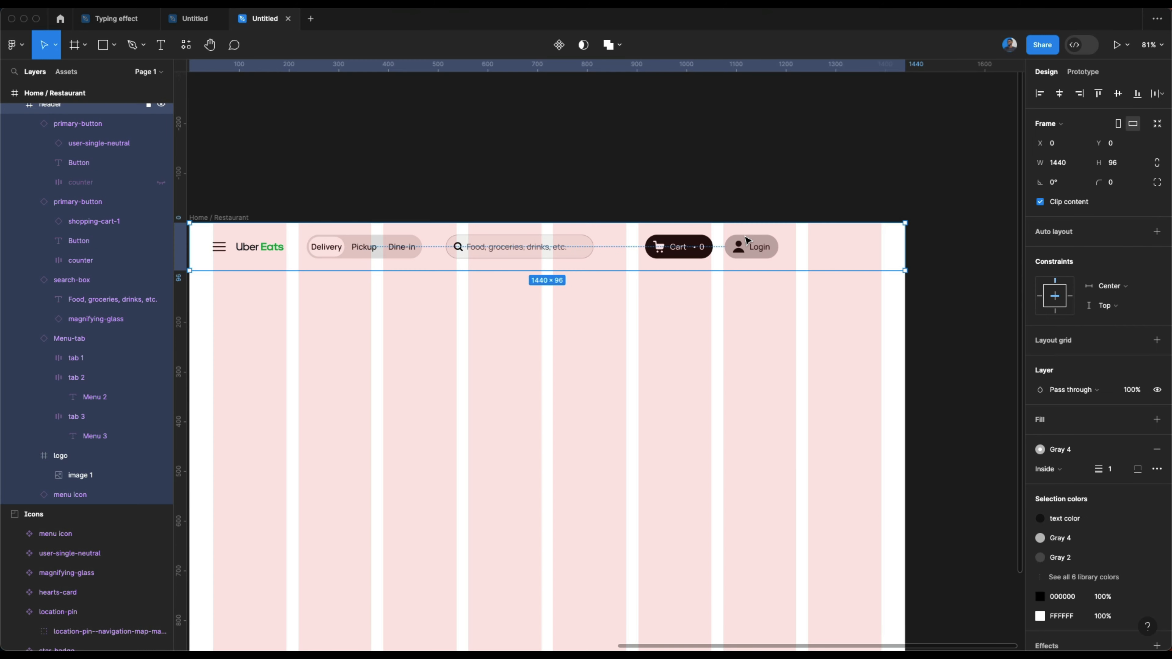
left_click(1041, 591)
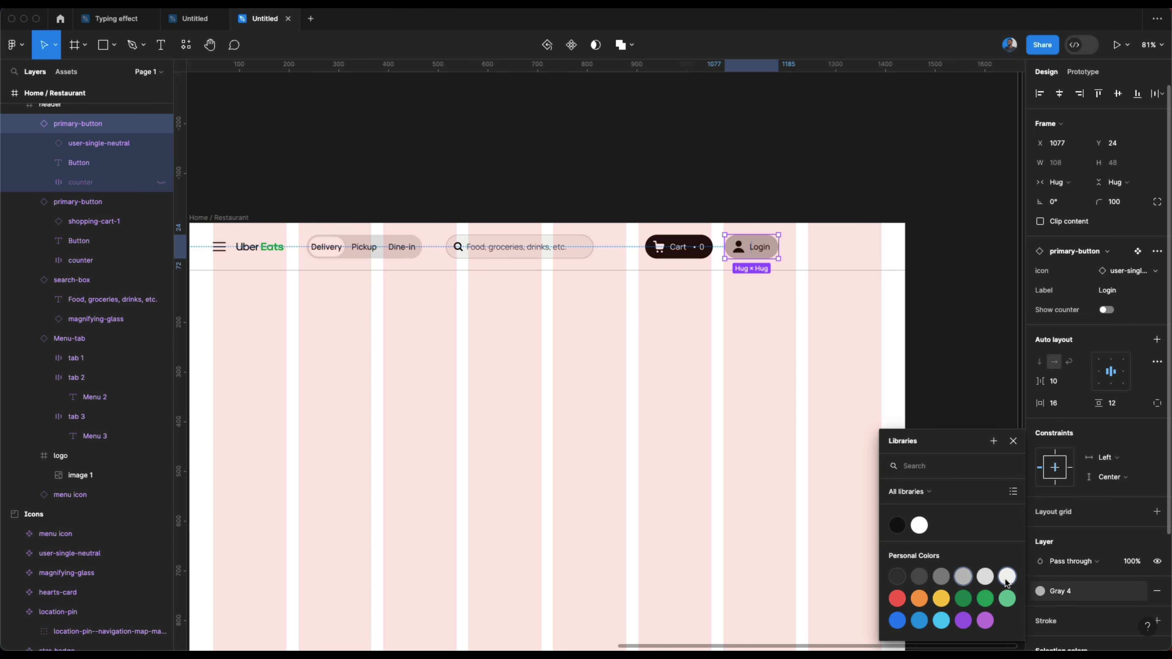
left_click(1010, 585)
left_click(1041, 591)
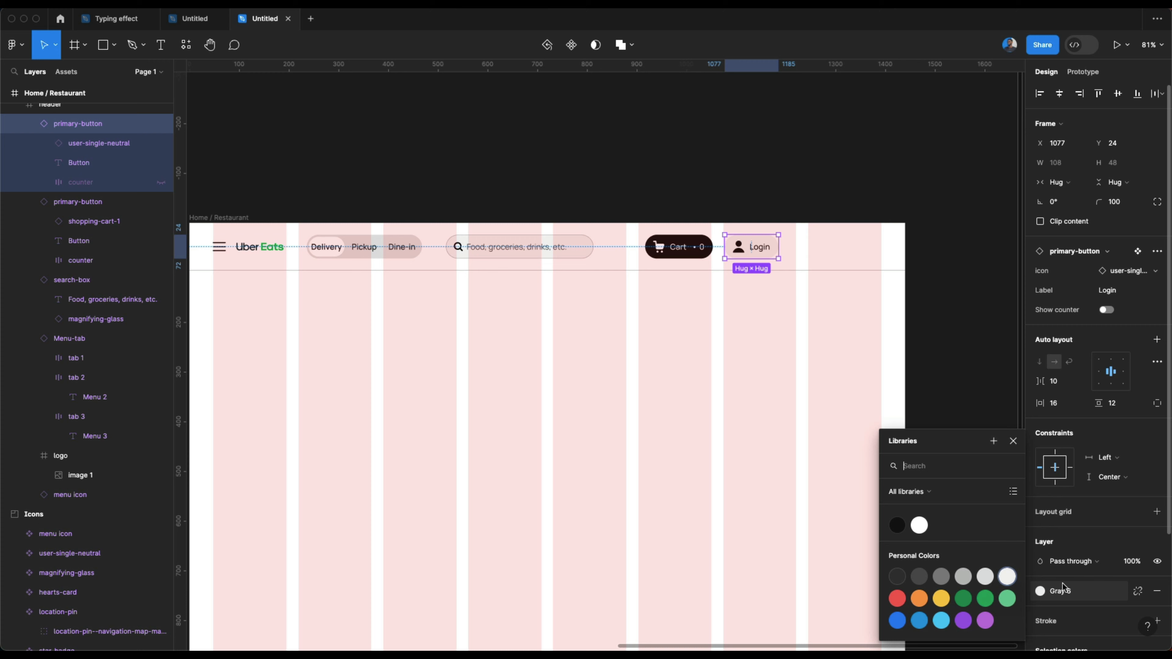
left_click(988, 577)
left_click(814, 198)
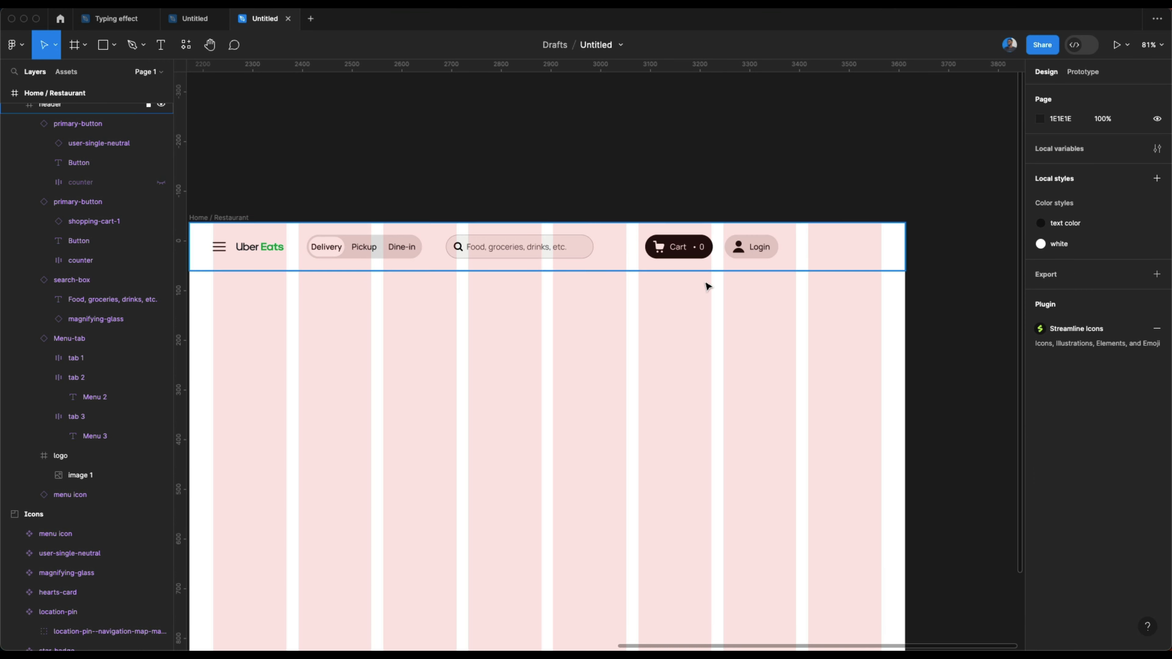
Step: Duplicate the Login button and place the copy beside it in the header at X 1209, leaving a 24 px gap
left_click(743, 254)
left_click(743, 254)
key("super+d")
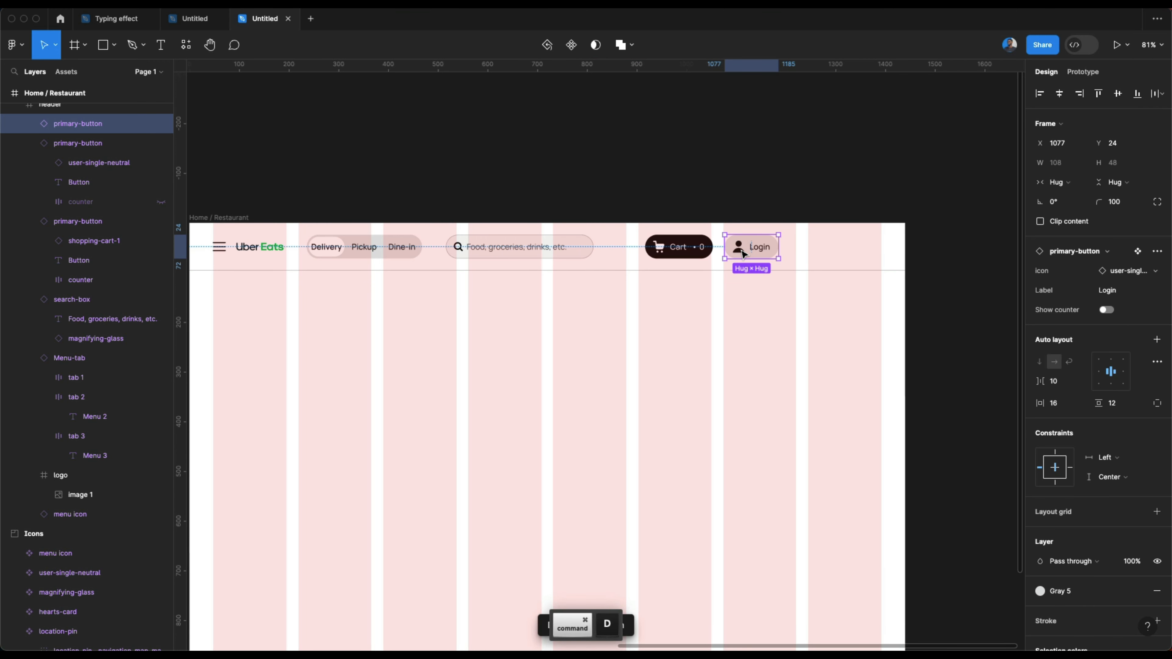
left_click_drag(742, 254, 809, 256)
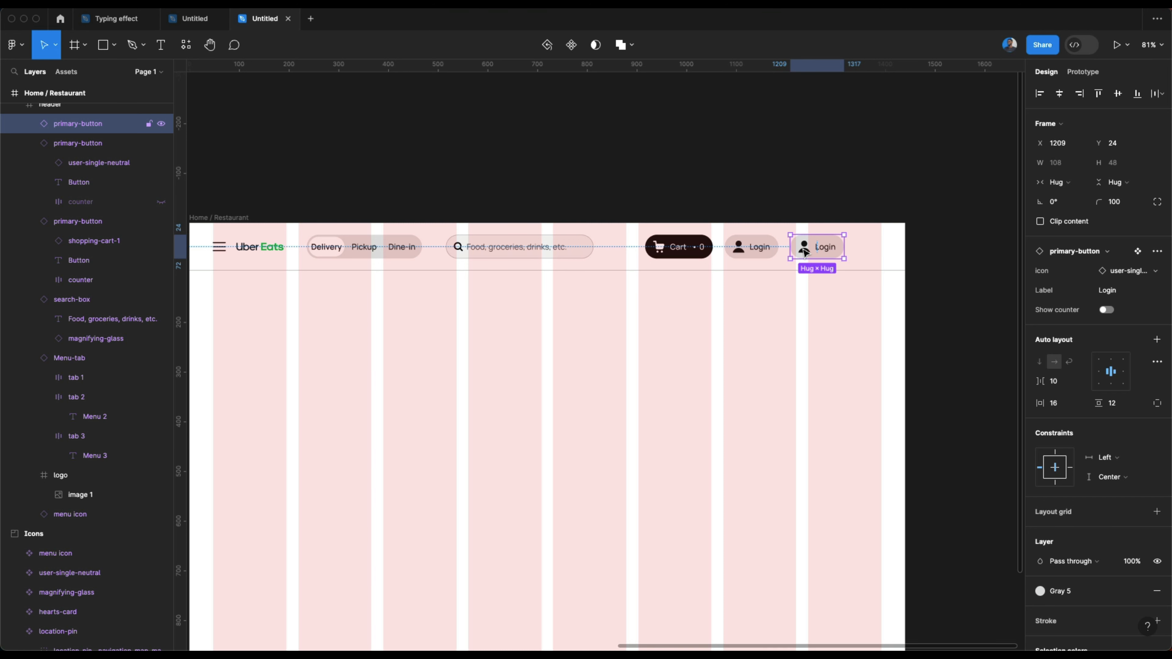
Step: In the main primary-button component, create a visibility property named Show icon with value True for the shopping-cart icon
left_click(1136, 252)
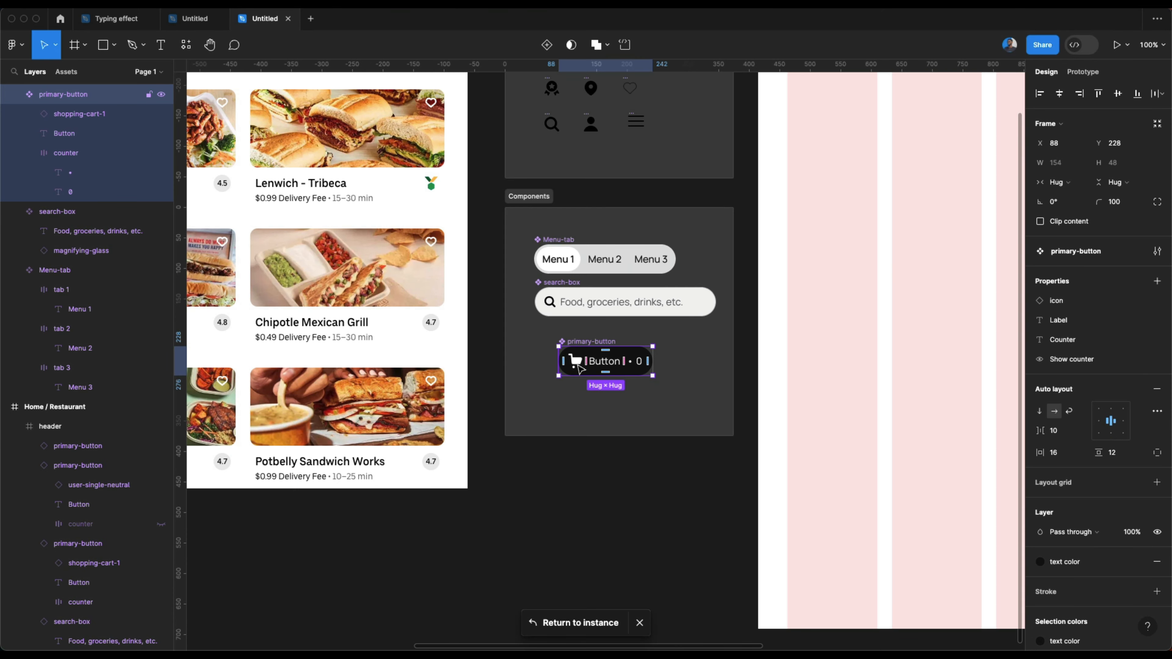
scroll(580, 368, "up", 10)
left_click(580, 351)
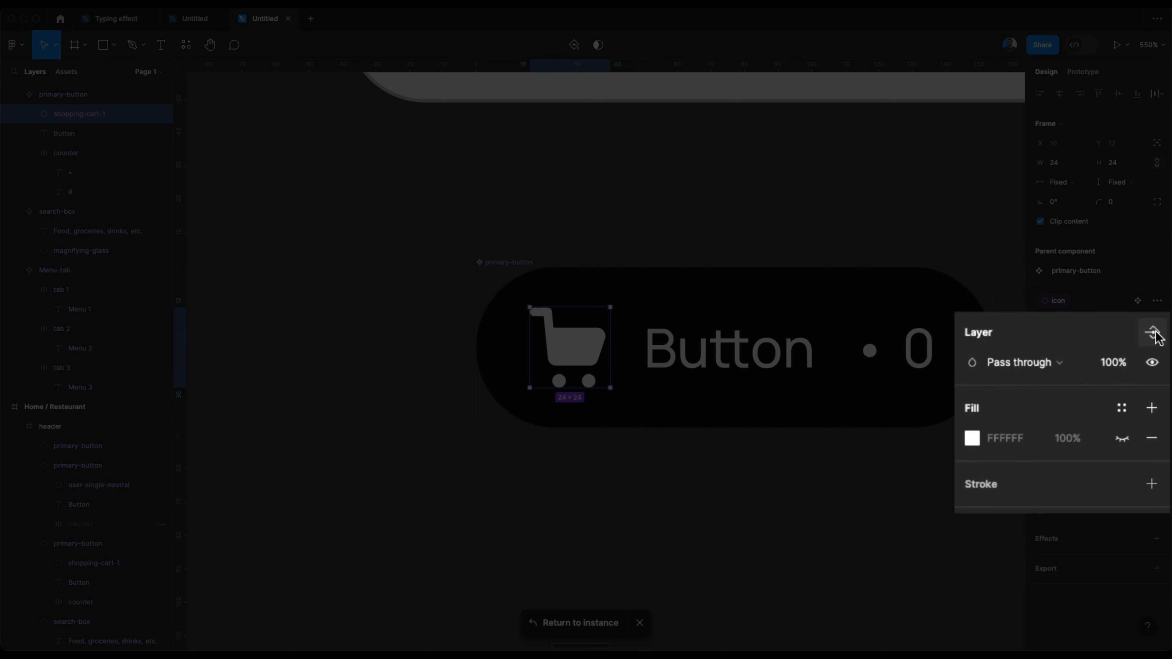
left_click(1153, 333)
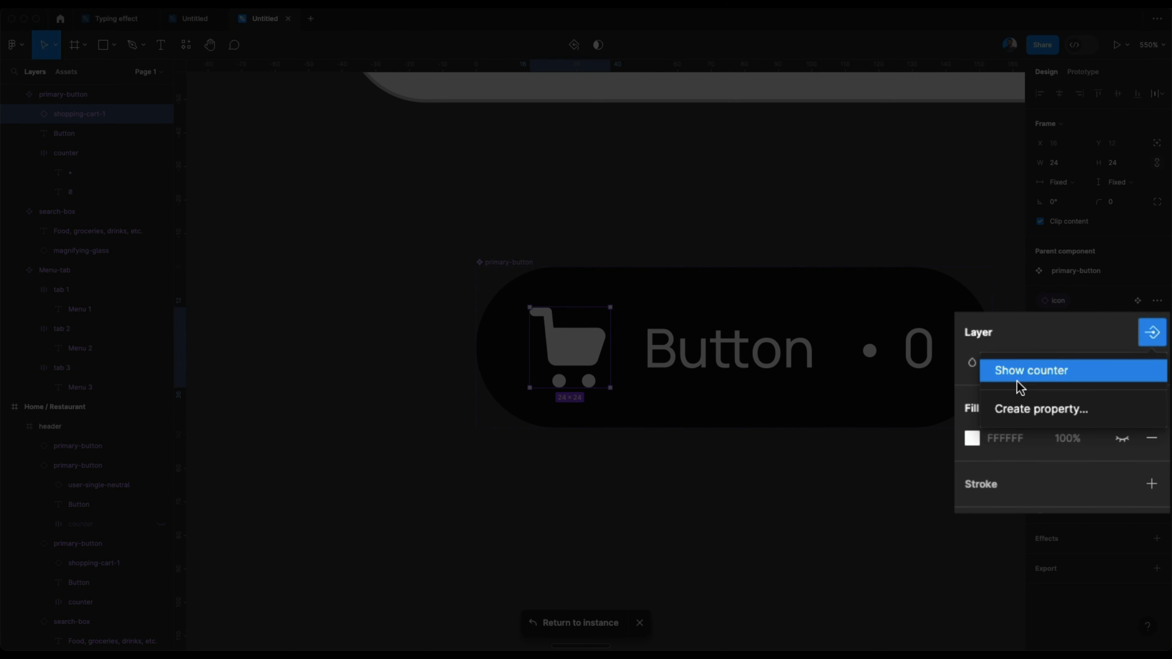
left_click(1070, 412)
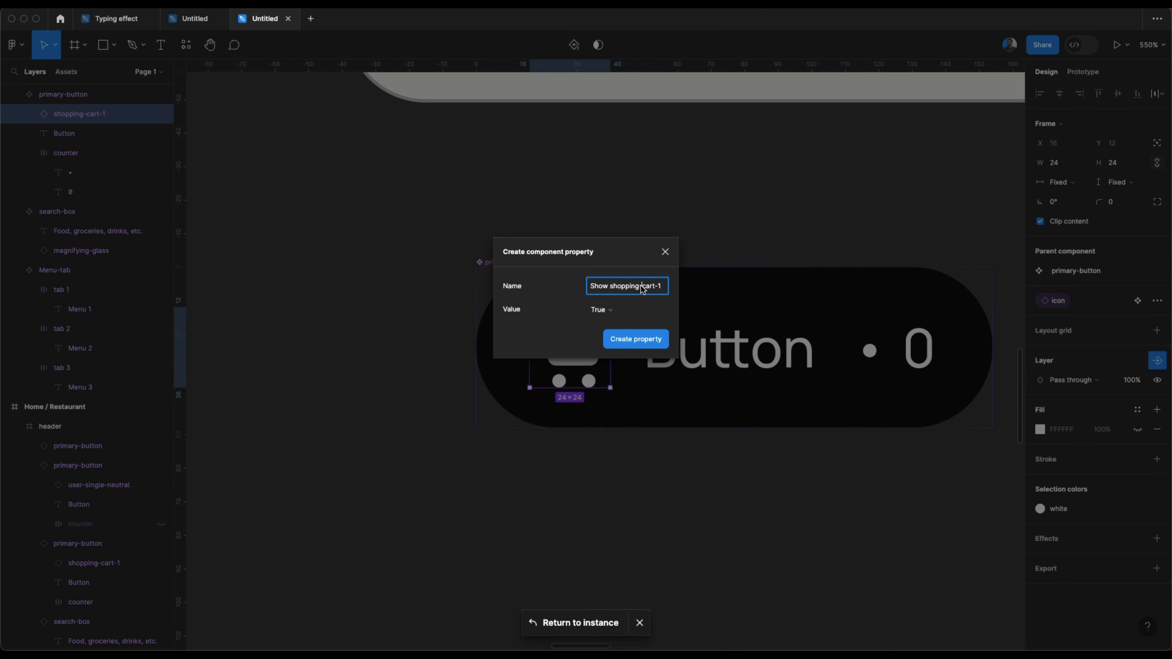
left_click(608, 287)
key("shift")
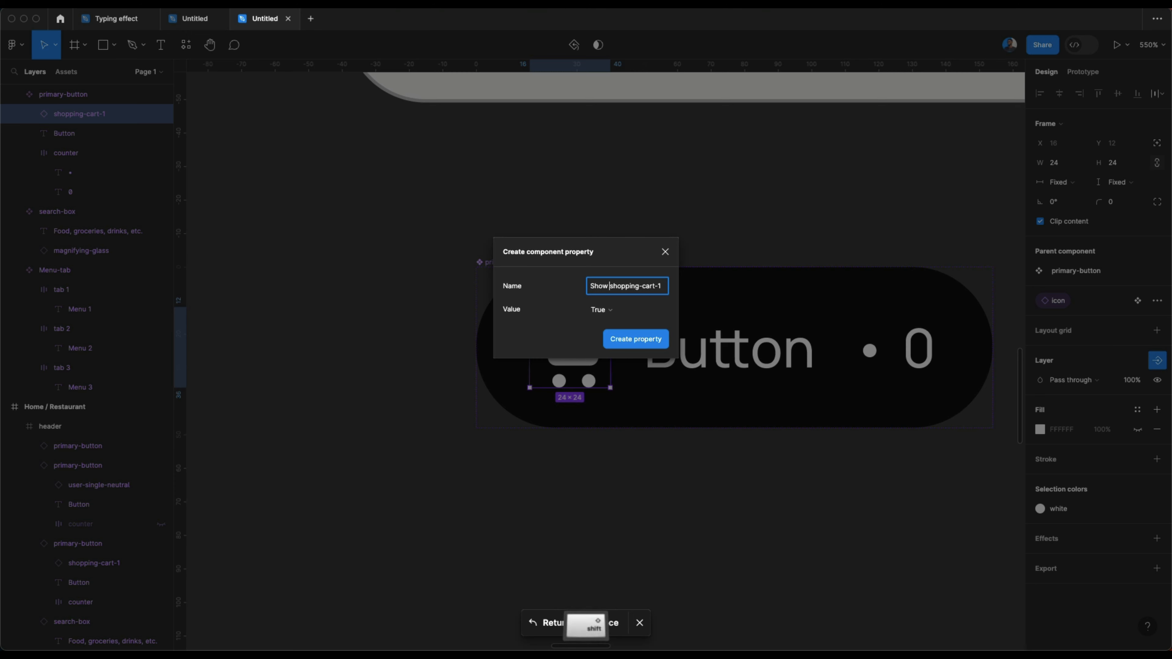
key("shift+super+Right")
key("BackSpace")
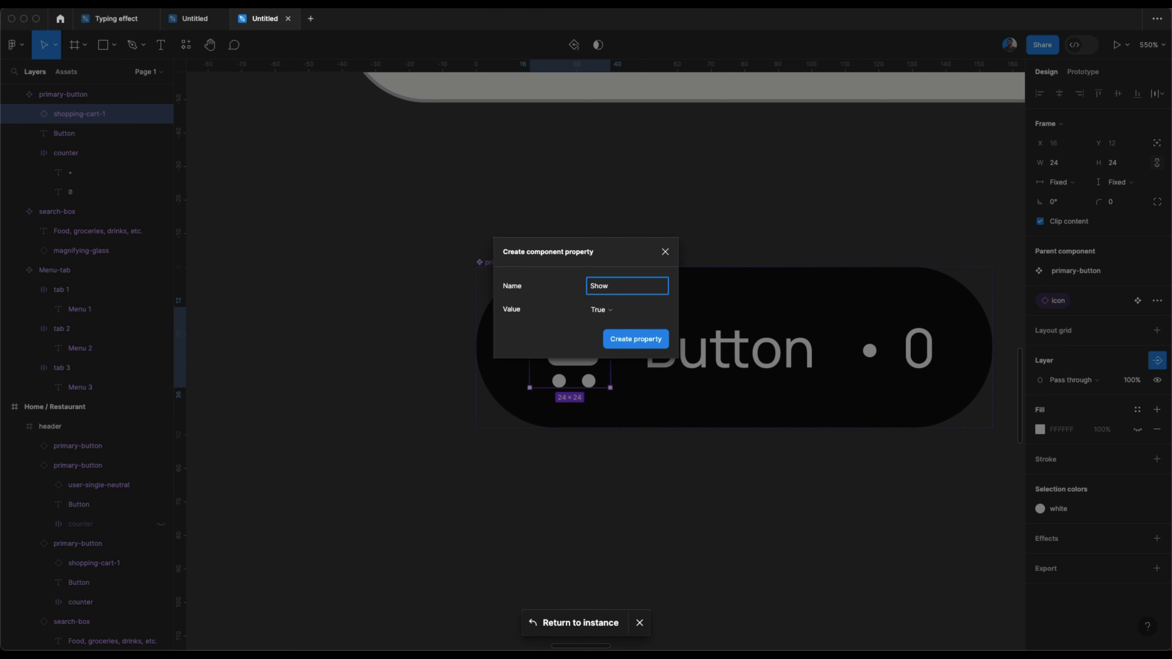
type("icon")
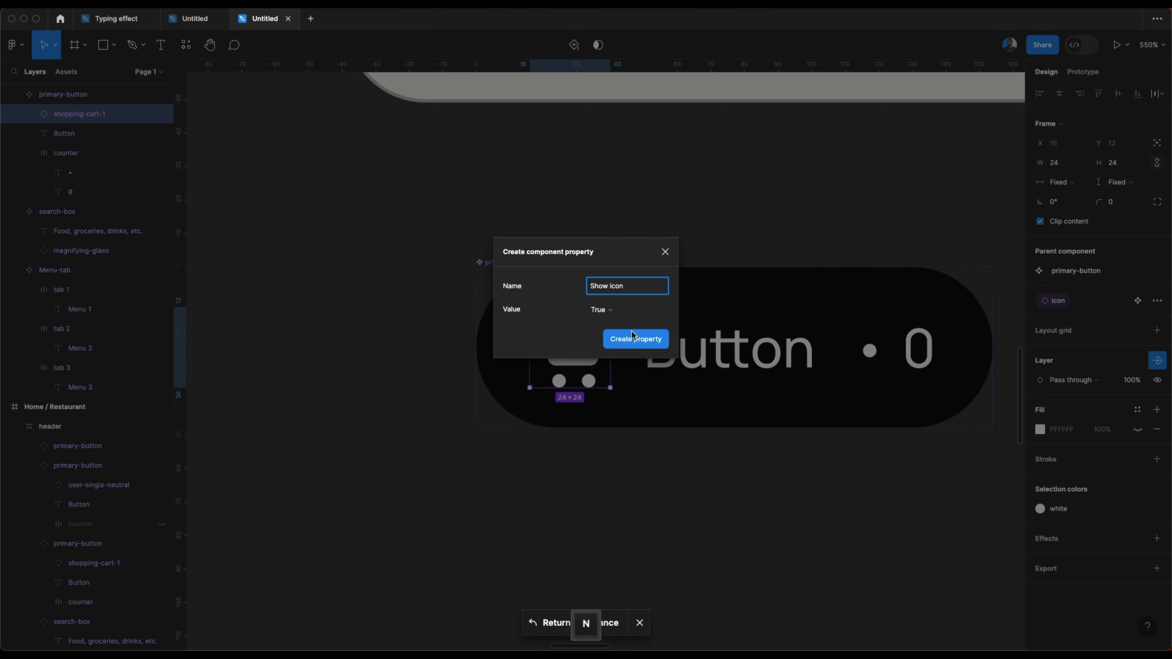
left_click(632, 332)
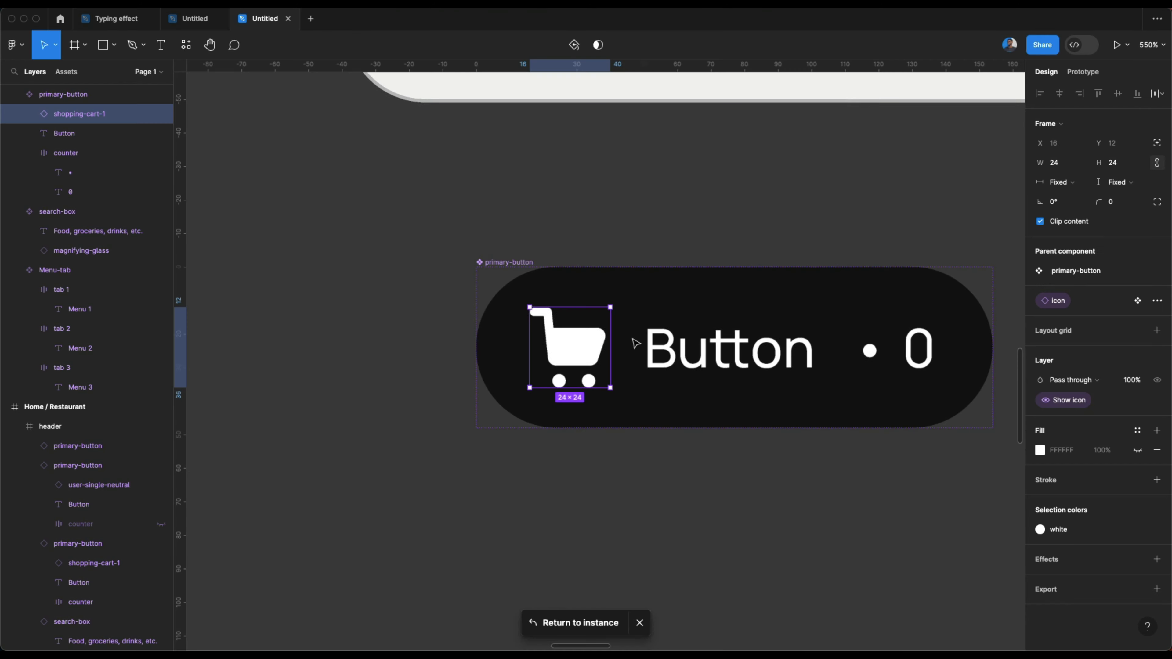
Step: Return to the duplicated Login button instance in the header and hide its icon with the Show icon property
left_click(567, 624)
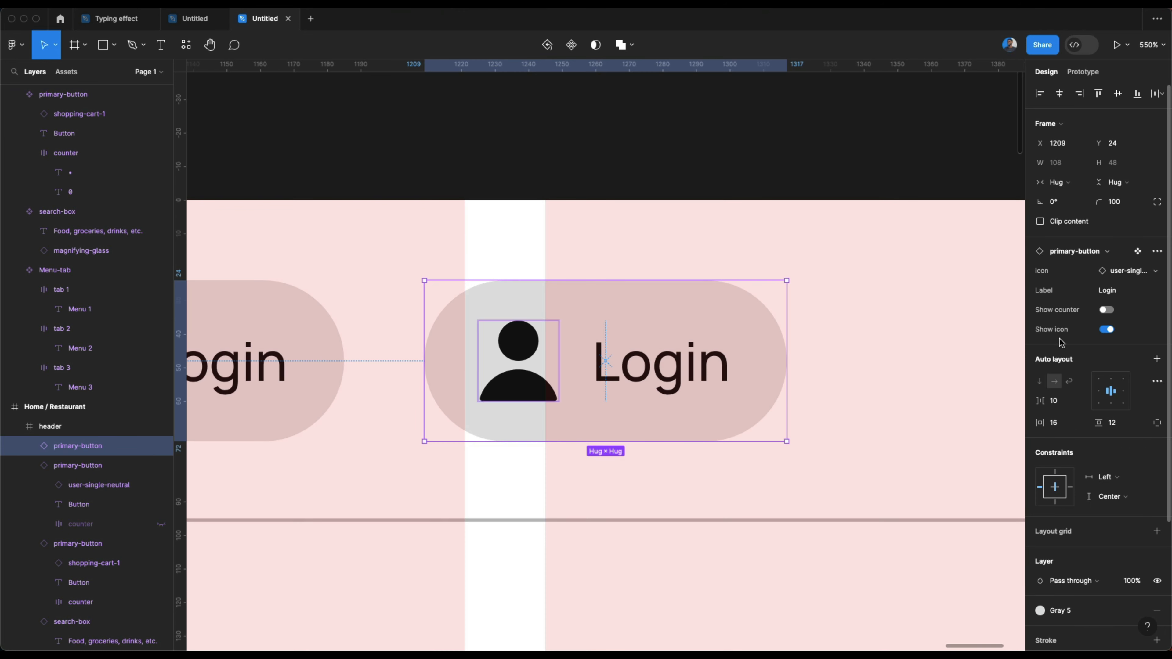
left_click(1107, 331)
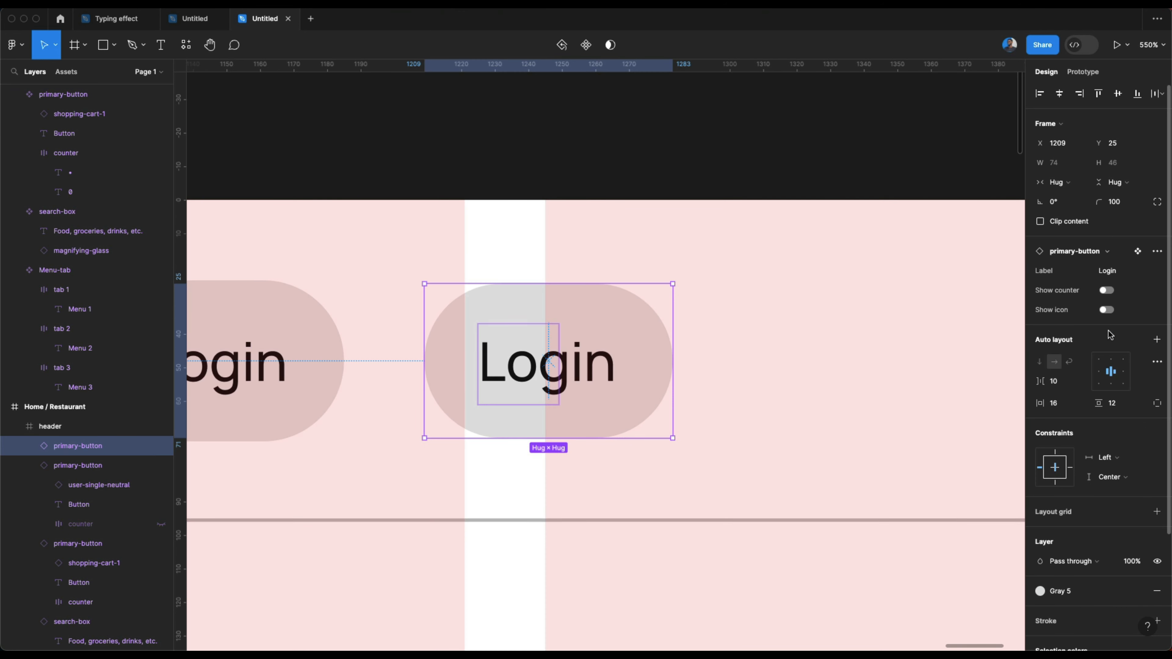
double_click(542, 370)
left_click(505, 501)
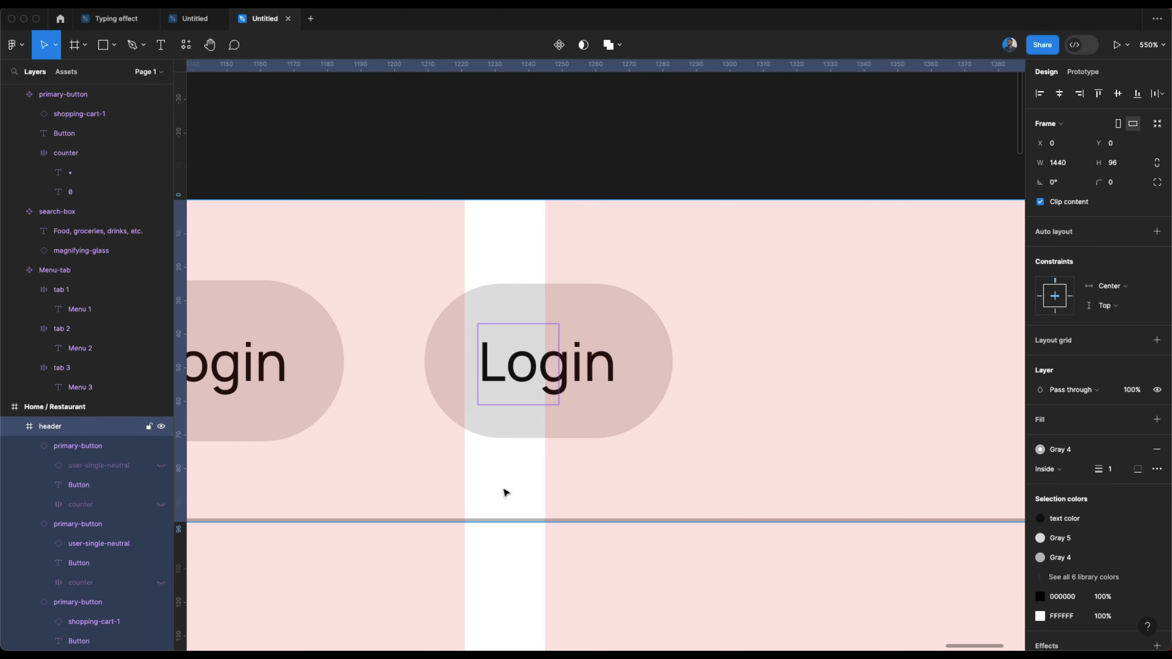
Step: Set the label of the duplicated Login button instance in the header to "Sign up"
left_click(553, 365)
left_click(1116, 276)
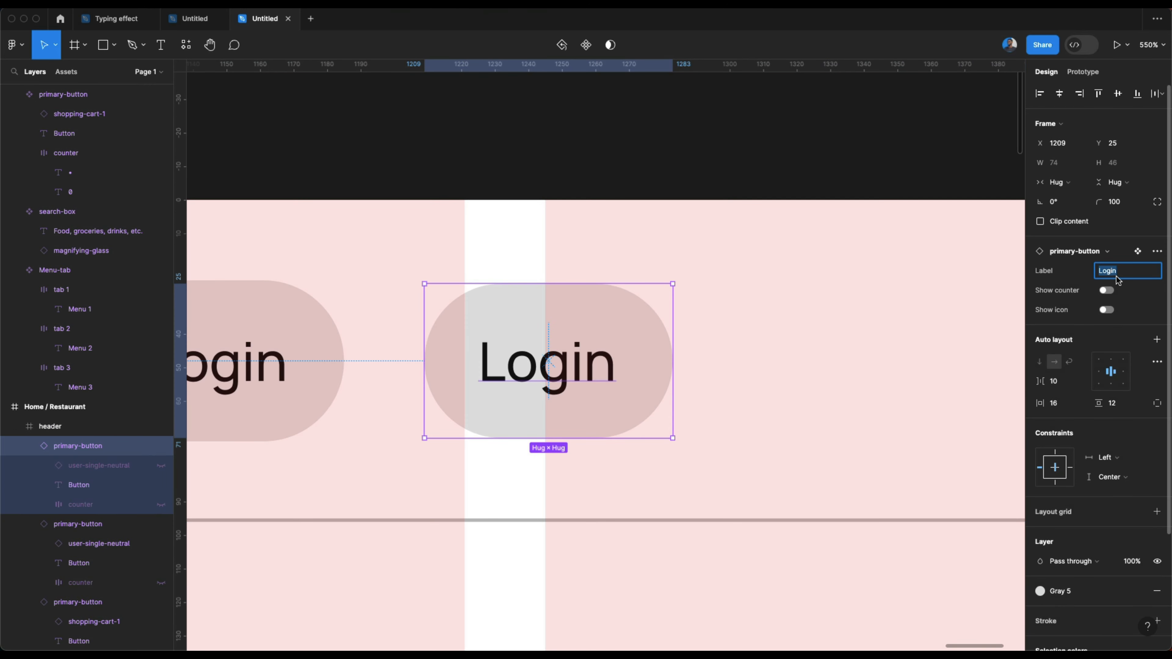
type("Su")
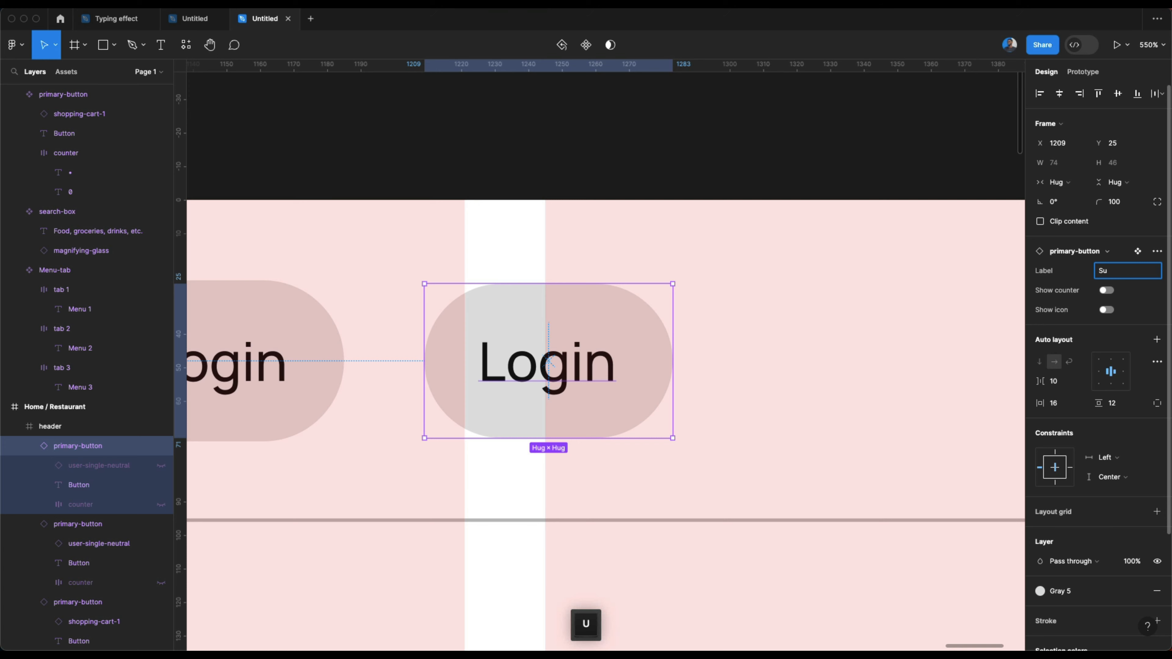
key("BackSpace")
type("ign up")
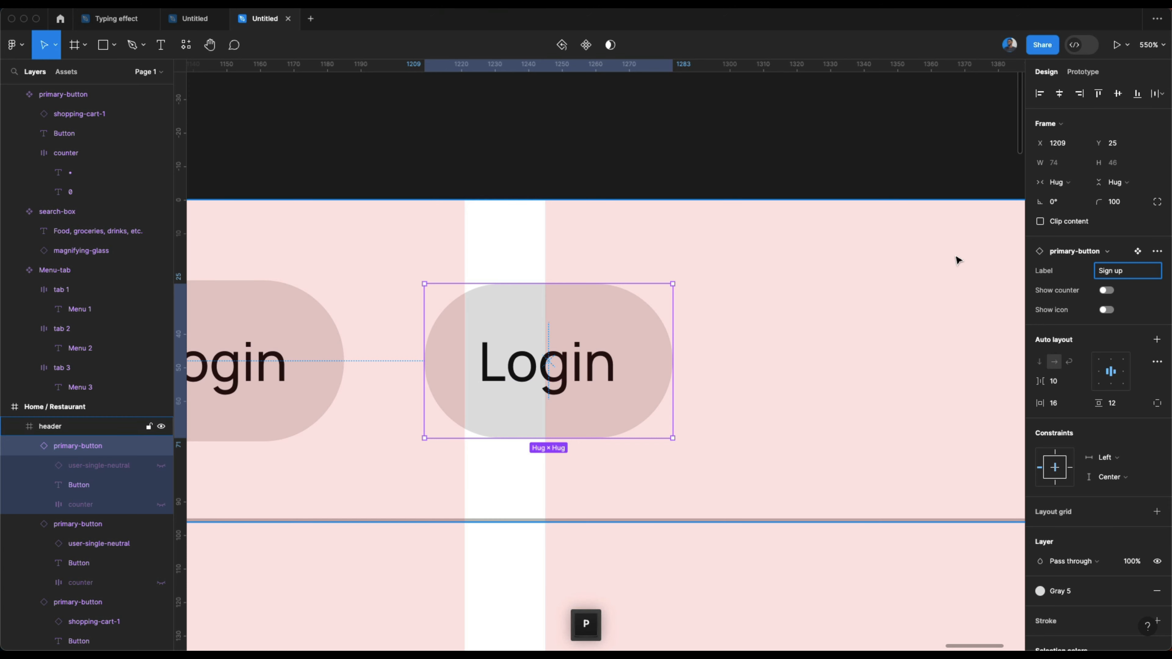
key("Return")
scroll(695, 210, "down", 5)
left_click(628, 196)
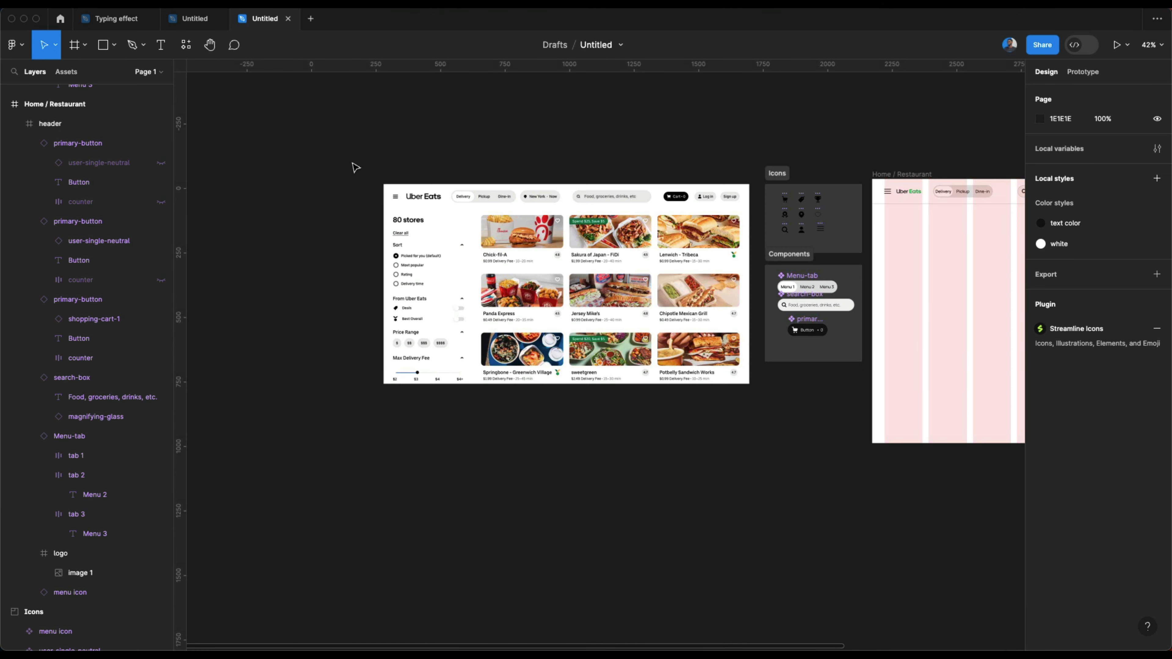
Step: Draw a frame about 286 × 180 below the header in Home / Restaurant and set its corner radius to 16
scroll(405, 178, "up", 5)
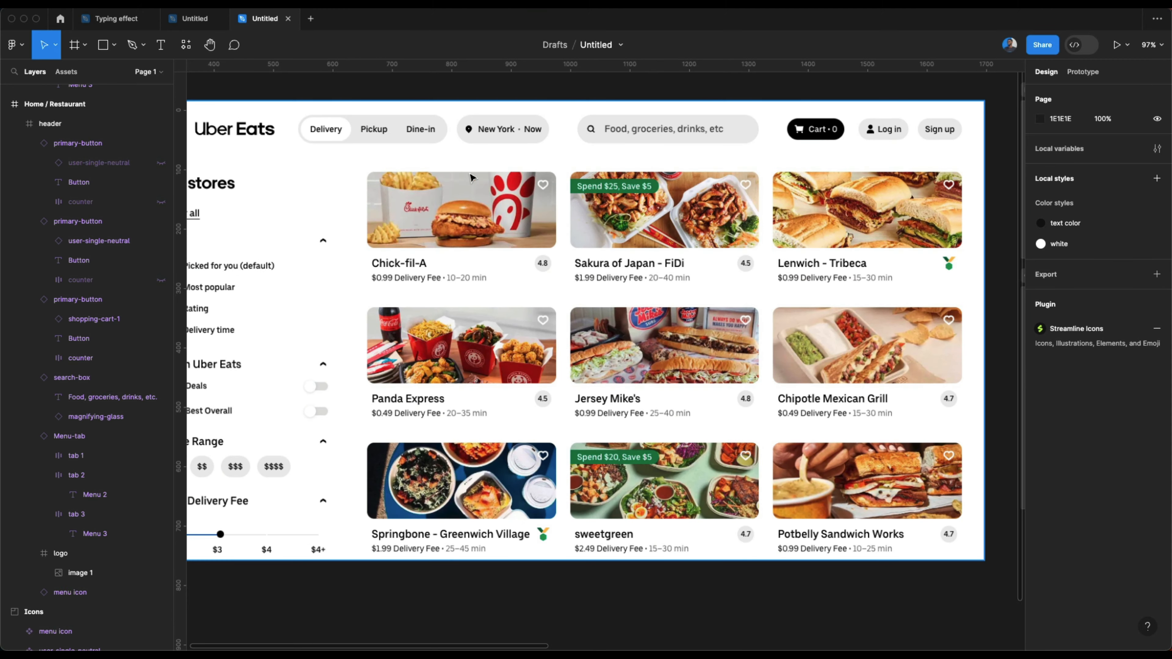
scroll(528, 240, "right", 10)
scroll(529, 239, "down", 2)
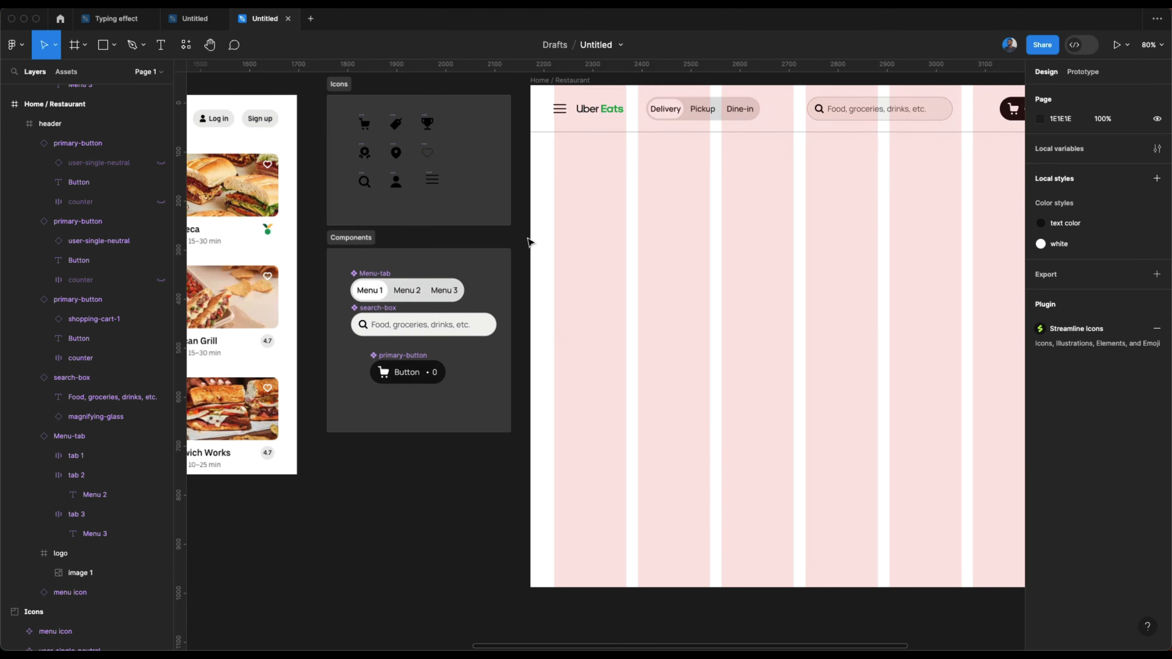
key("f")
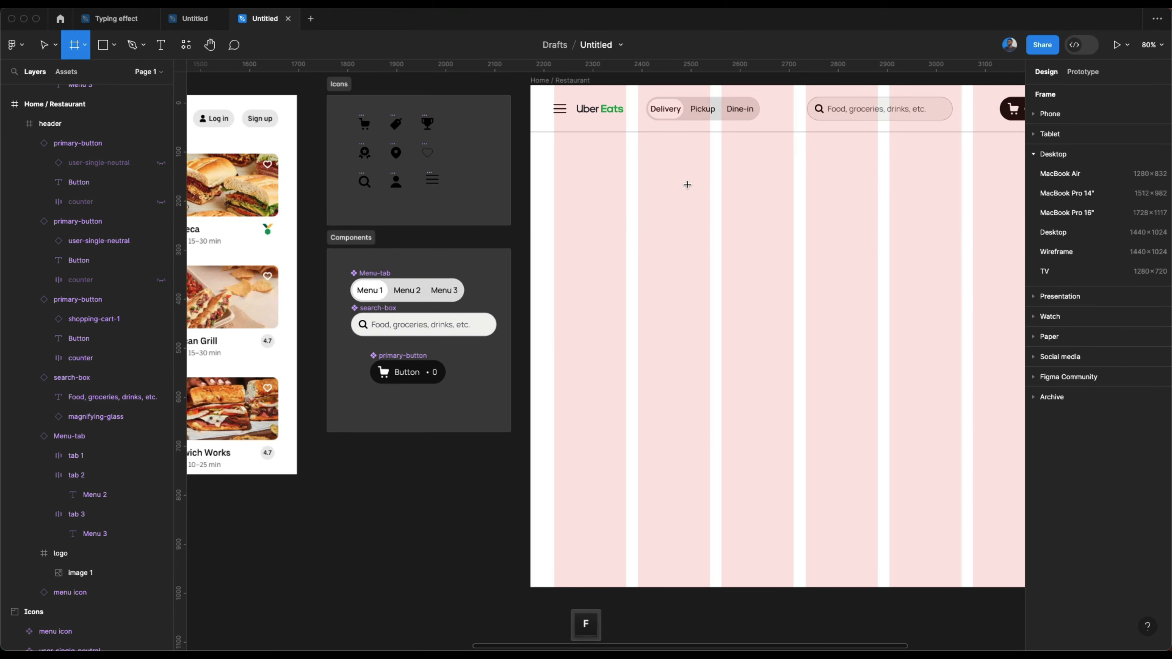
left_click_drag(688, 185, 831, 275)
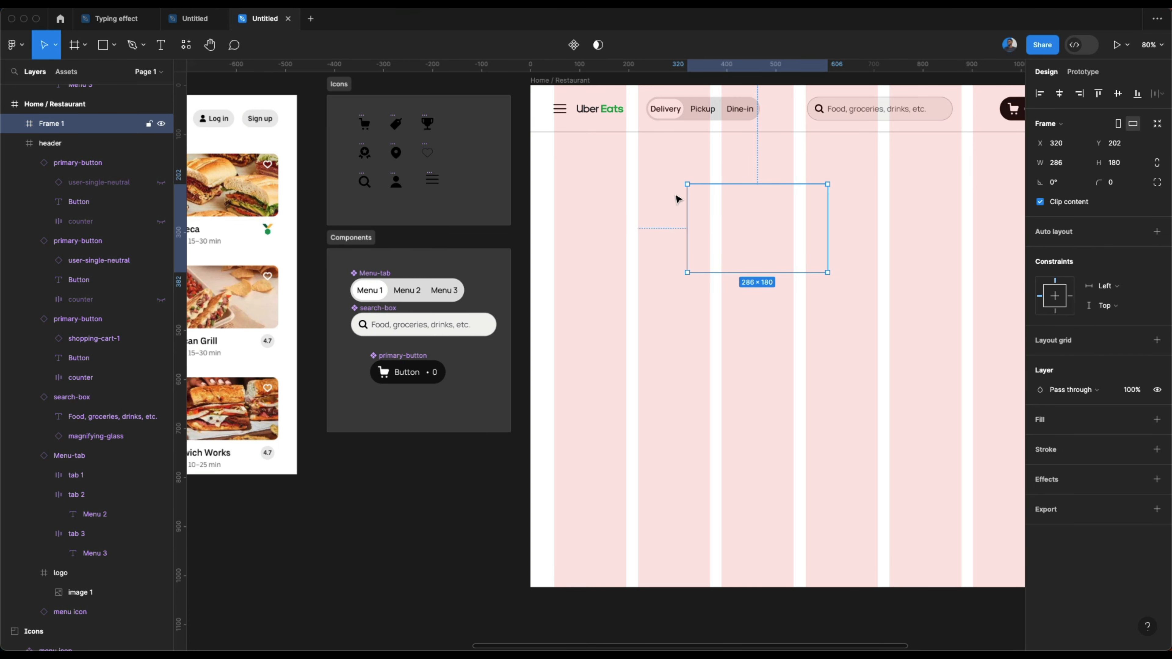
left_click(1127, 183)
type("16")
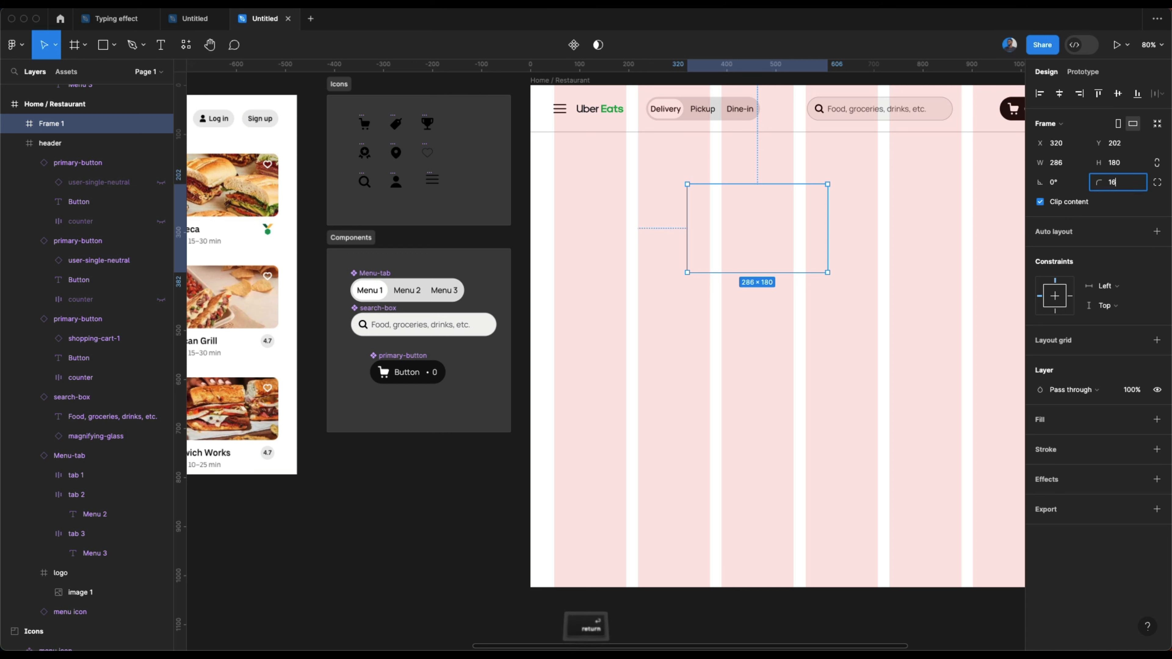
key("Return")
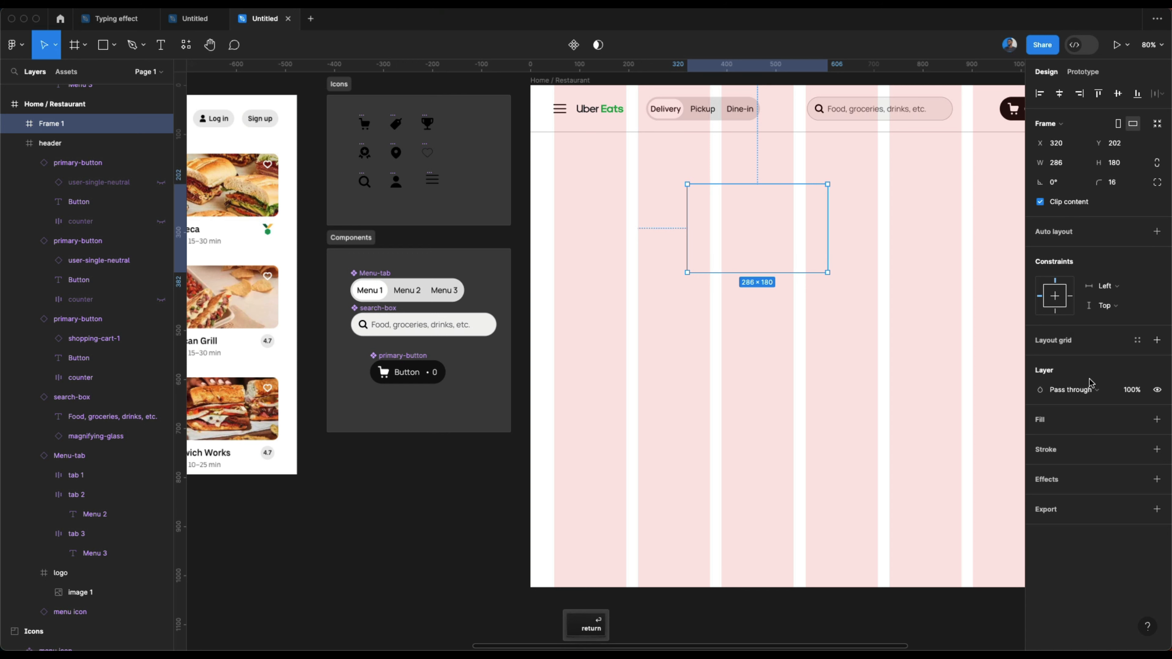
Step: Give the new rounded frame below the header a light gray D6D6D6 fill
left_click(1157, 419)
left_click(1041, 442)
left_click_drag(952, 378, 822, 365)
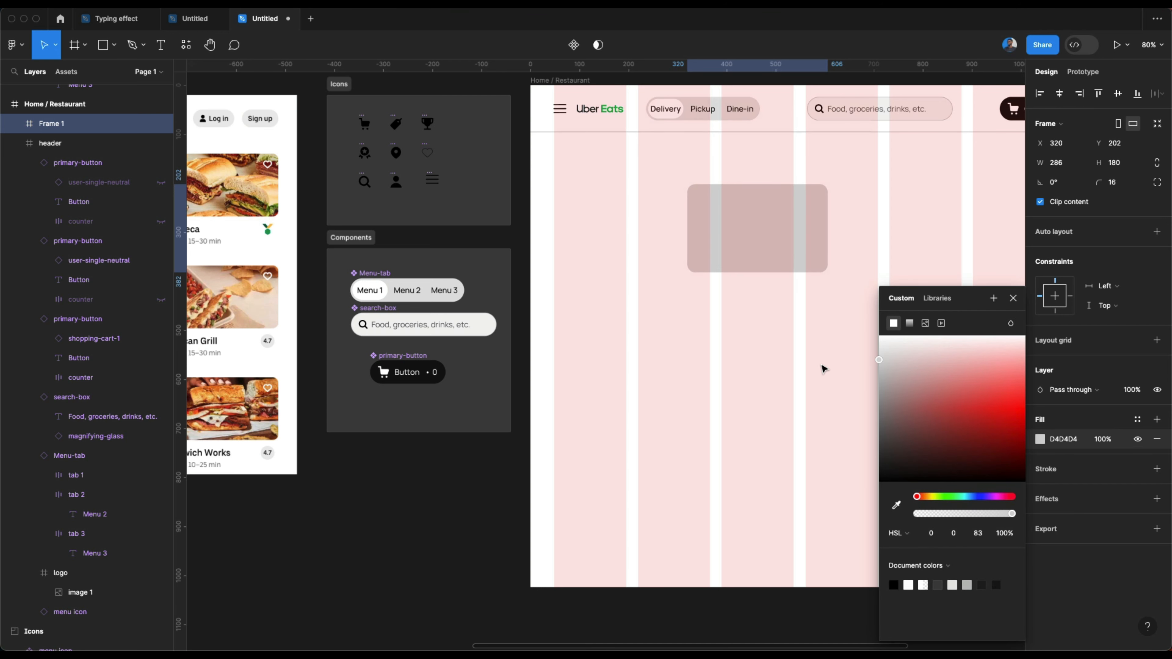
left_click(693, 318)
left_click(731, 256)
scroll(733, 252, "up", 2)
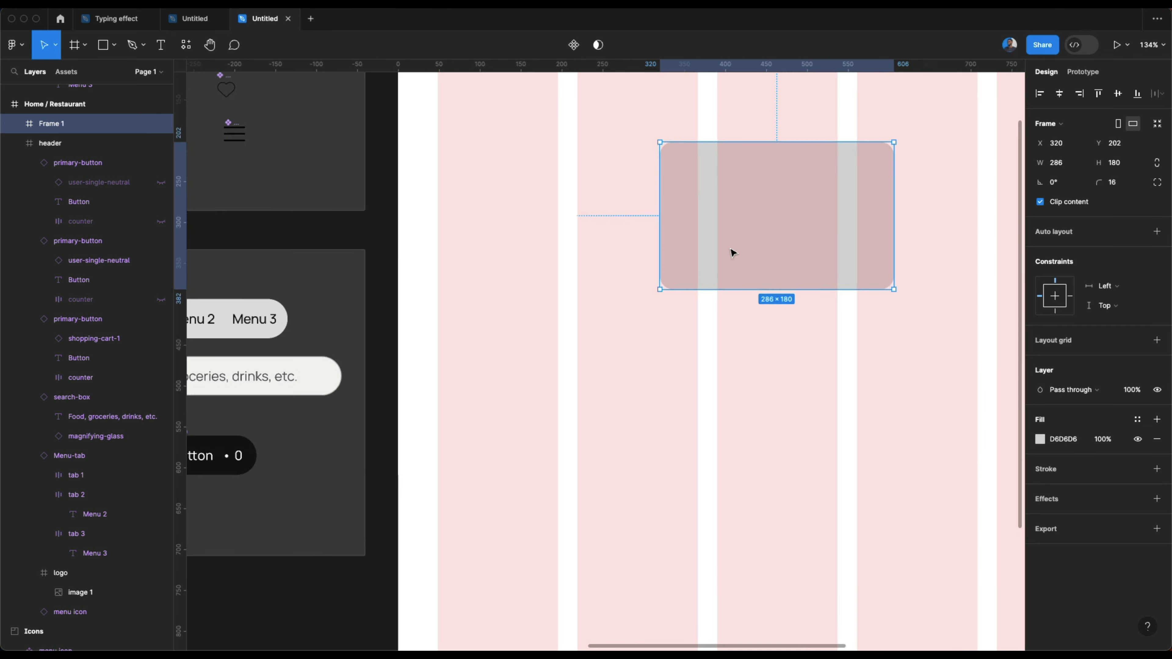
Step: Copy the hearts-card icon to the empty area below the other icons at about X 83, Y 216 and detach the instance
scroll(731, 254, "down", 5)
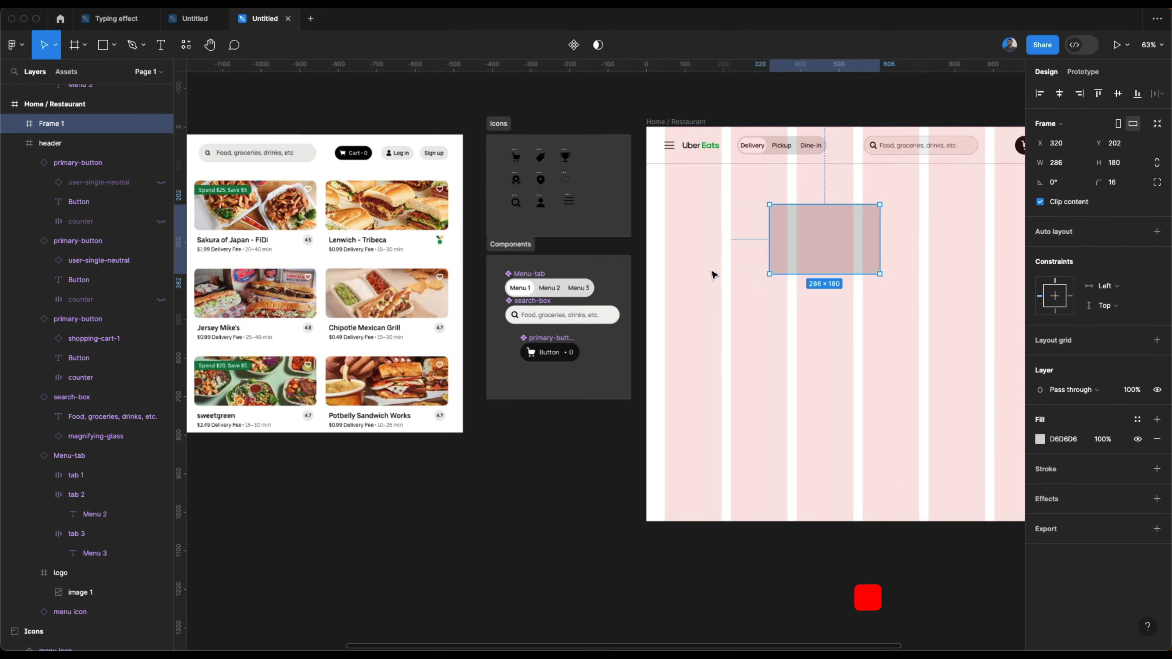
scroll(711, 270, "left", 10)
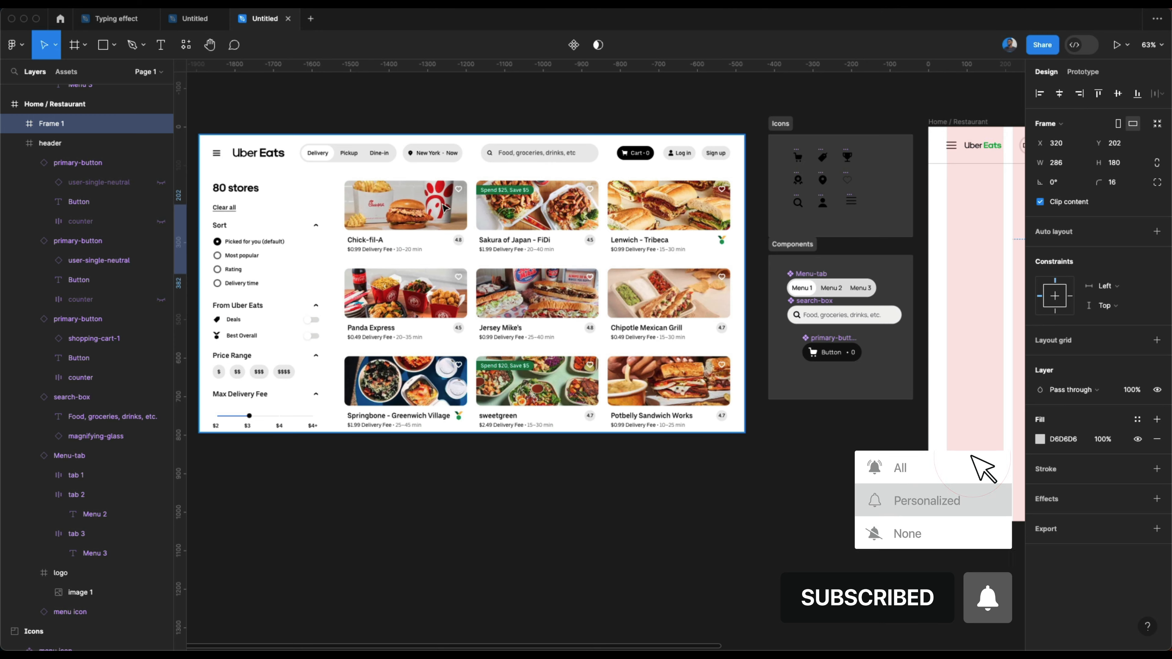
scroll(462, 199, "right", 10)
scroll(528, 195, "up", 10)
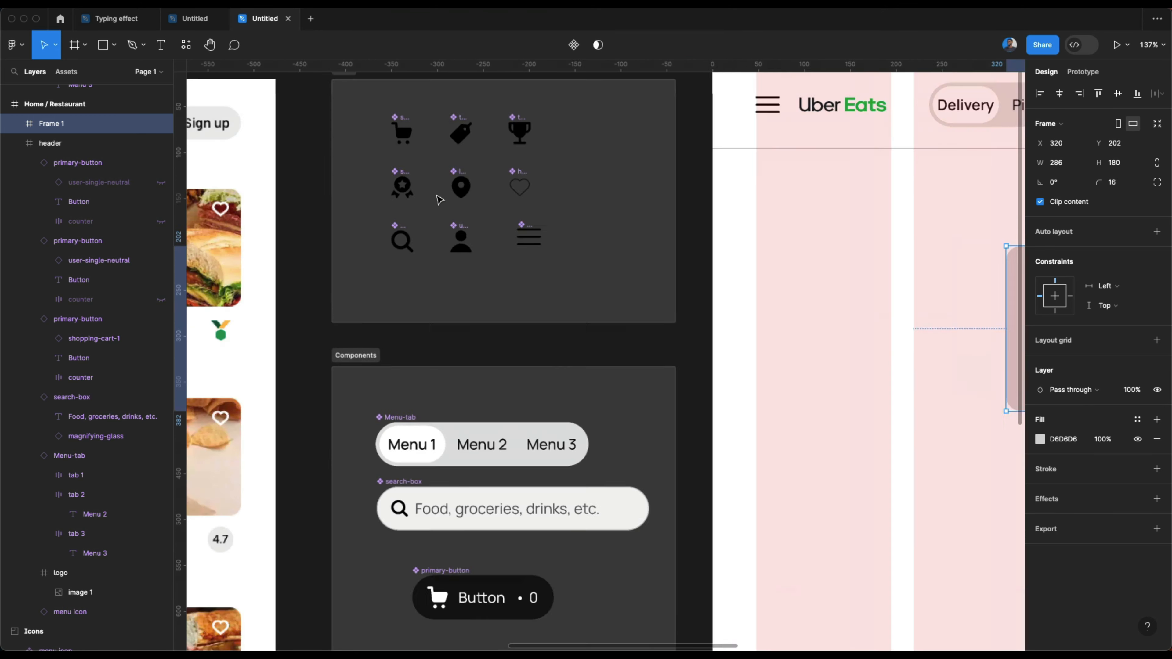
left_click(542, 167)
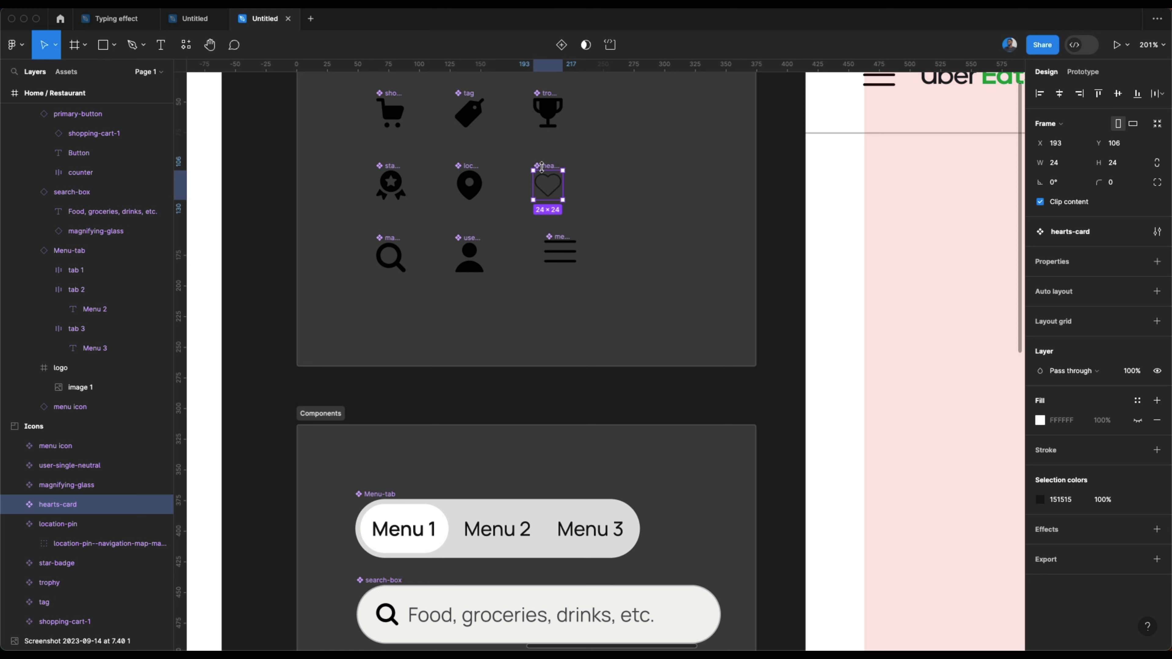
left_click_drag(546, 184, 411, 318)
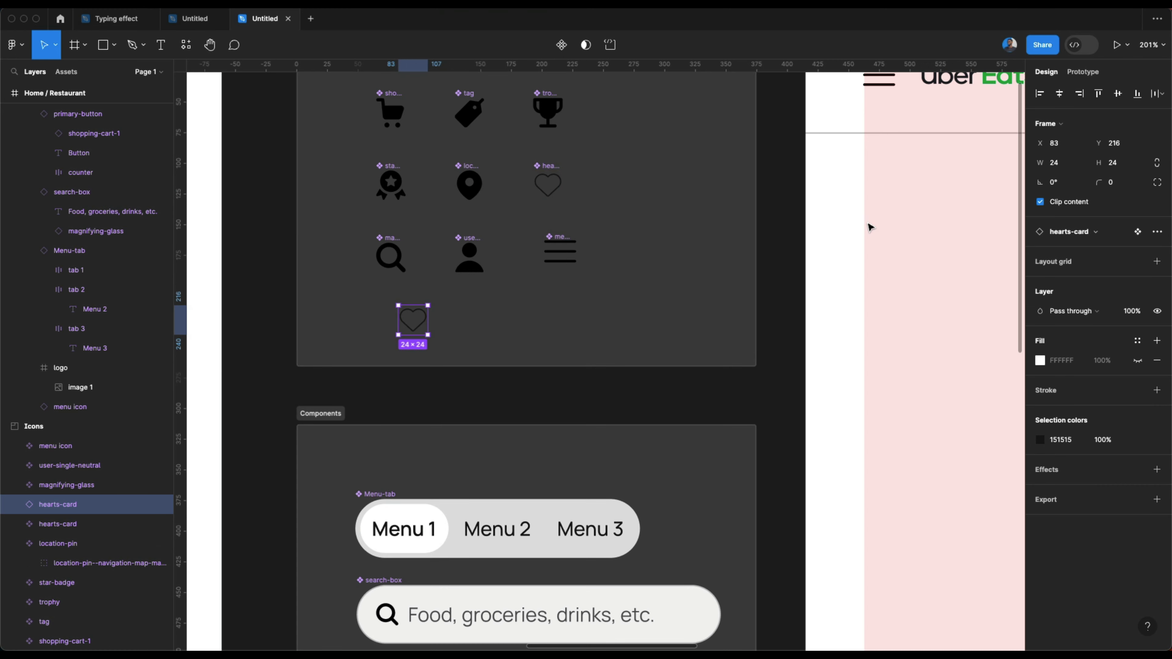
left_click(1158, 232)
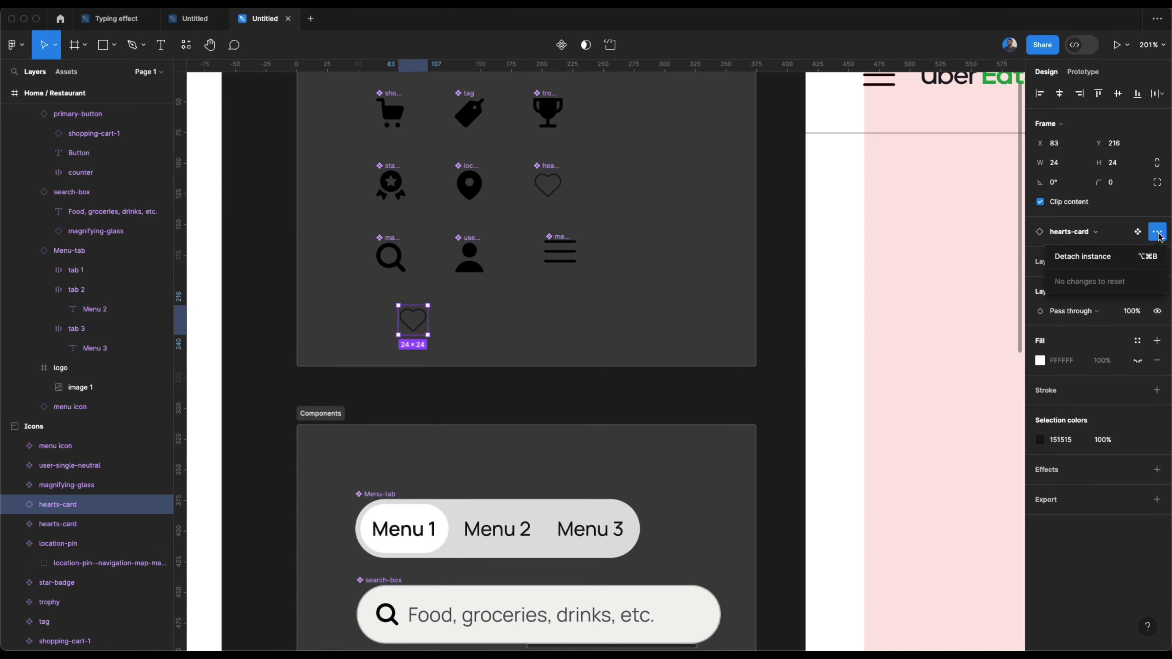
left_click(1034, 257)
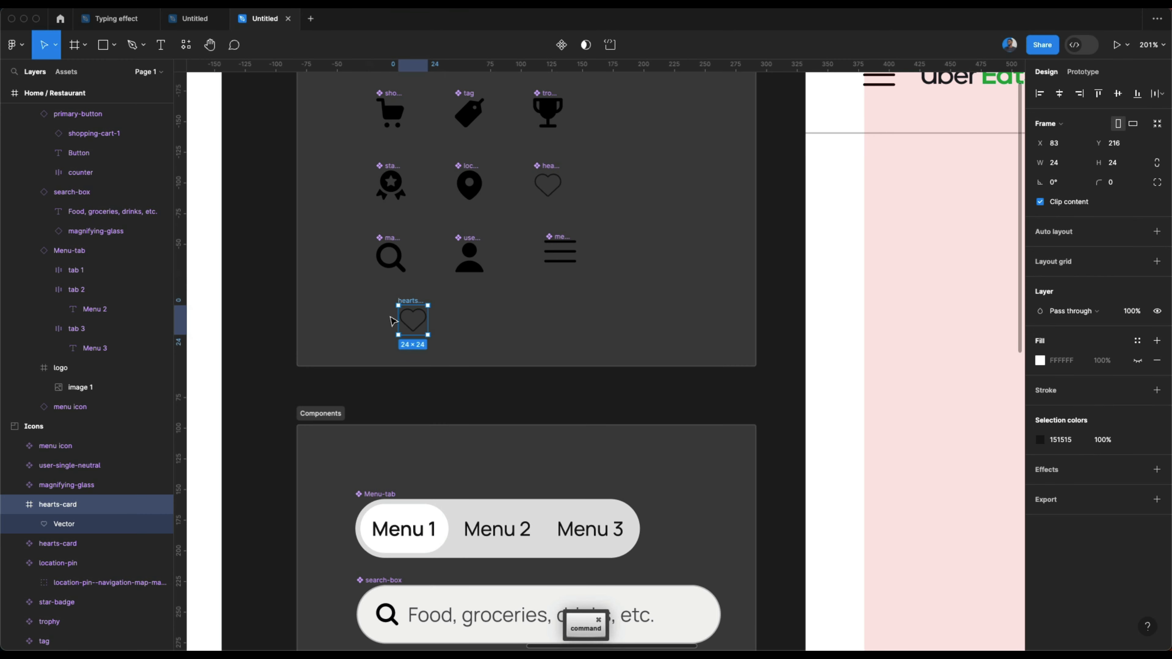
Step: Duplicate the detached heart frame and place the copy close beside it at about X 112, Y 216
key("super+d")
scroll(406, 319, "up", 5)
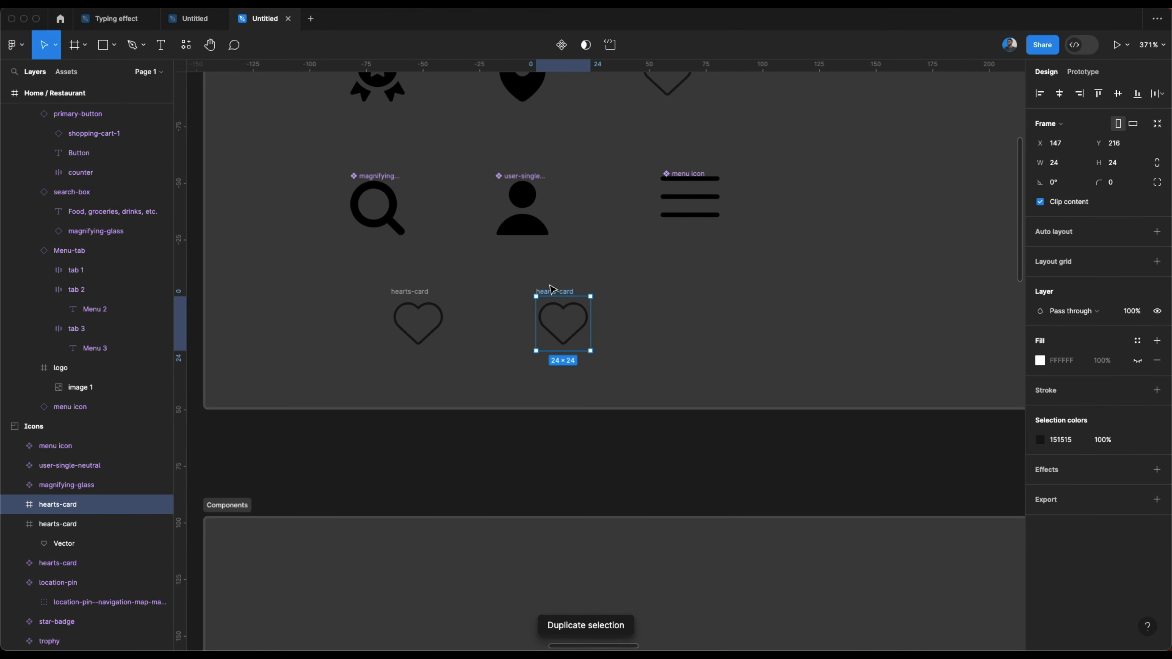
left_click_drag(552, 291, 475, 292)
Step: Rename the detached heart frame hearts-outline and its duplicate hearts-solid
left_click(416, 292)
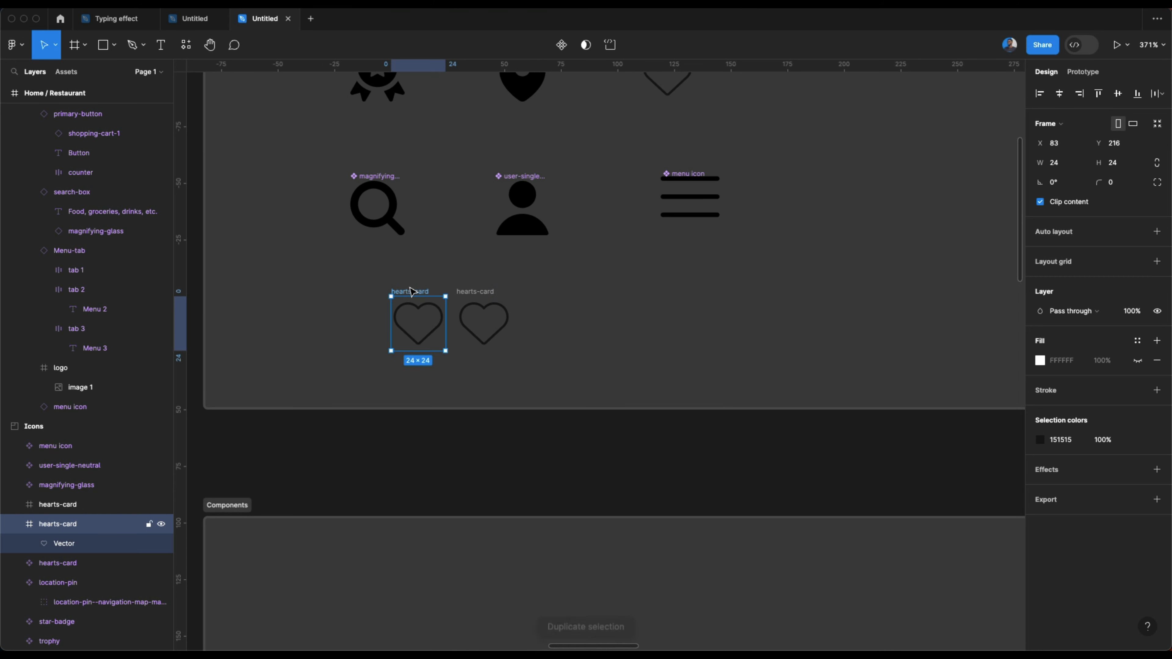
double_click(422, 292)
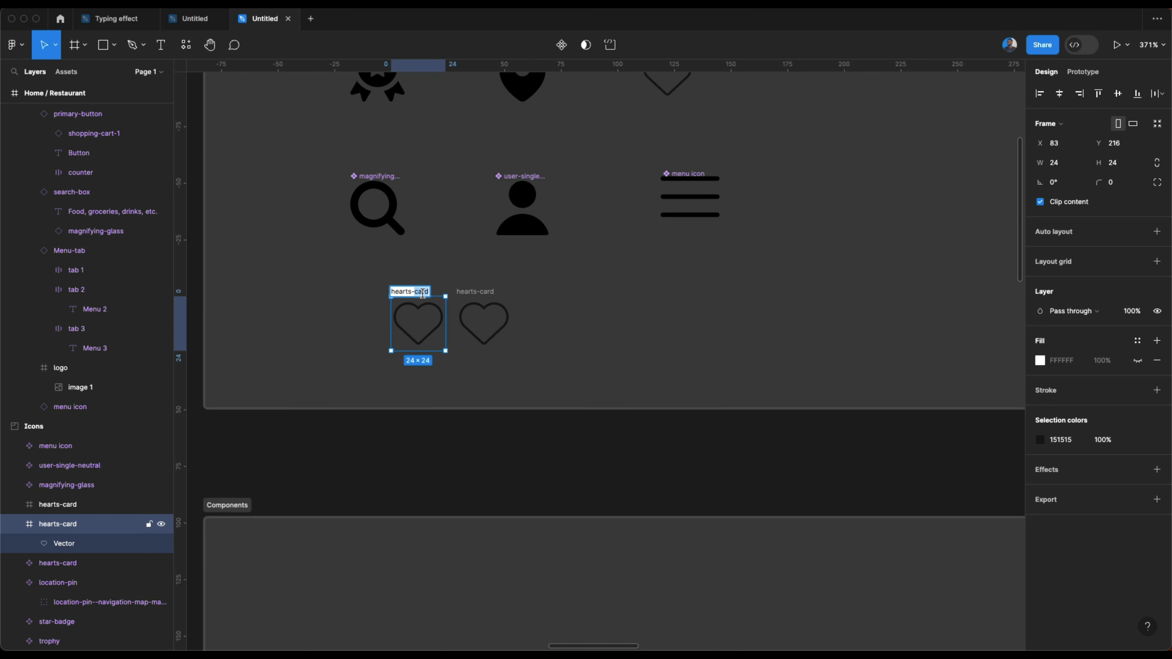
type("outline")
key("Return")
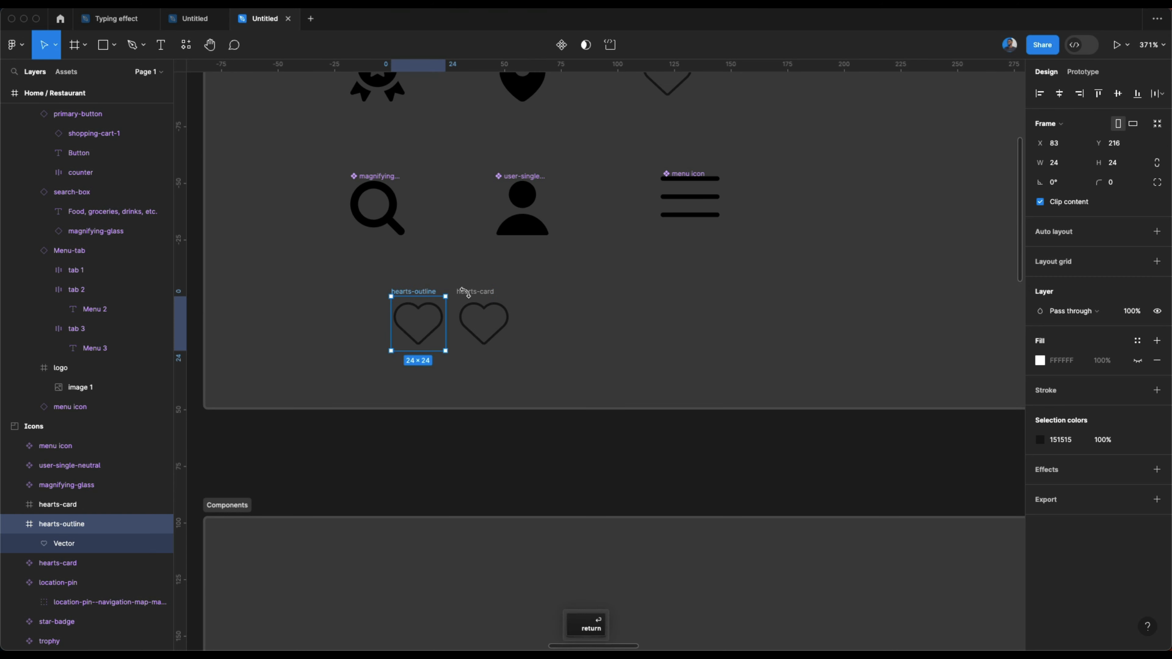
left_click(464, 292)
double_click(490, 292)
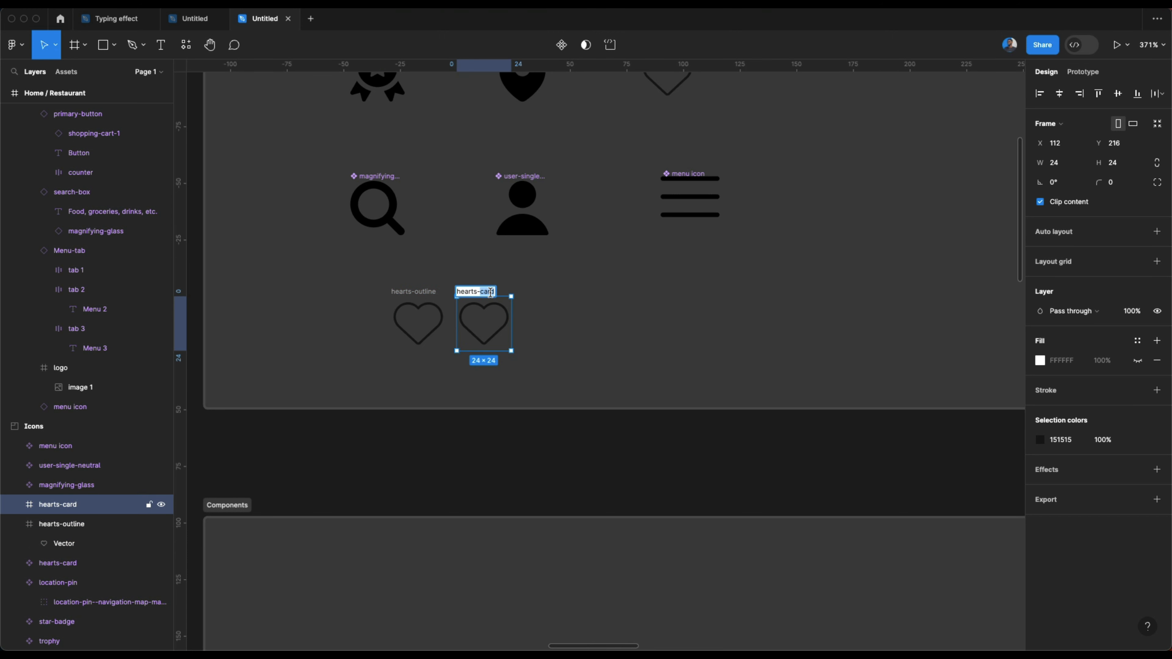
type("soli")
key("Return")
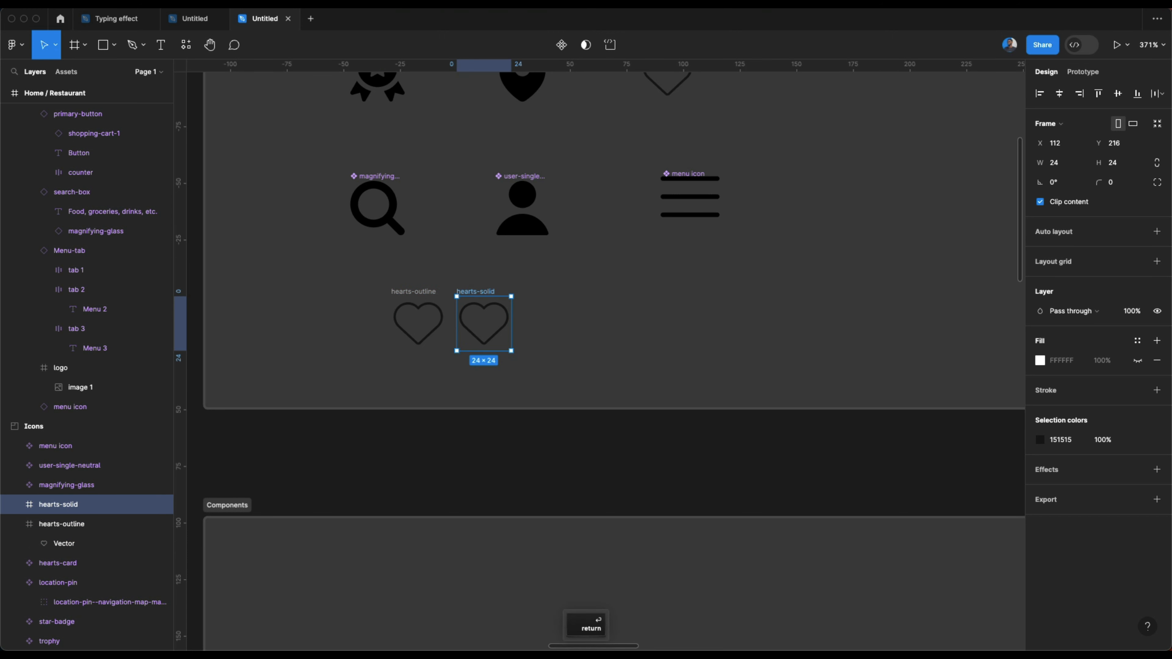
Step: Fill the heart vector in hearts-solid with the text color style and remove its stroke
left_click(483, 306)
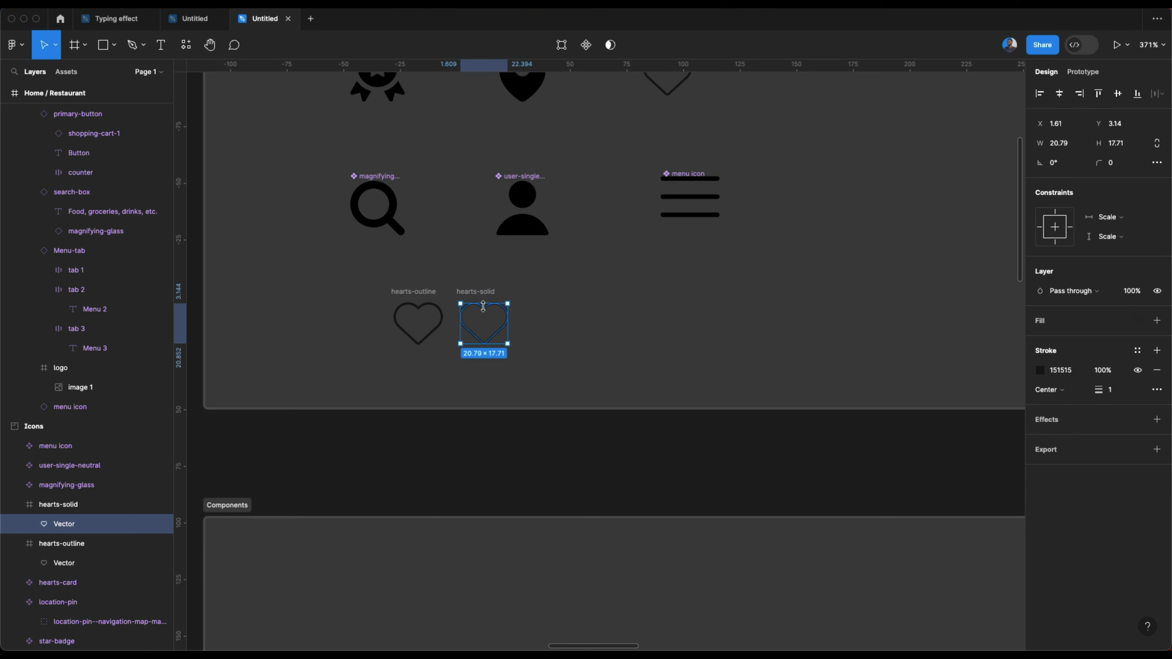
left_click(1157, 321)
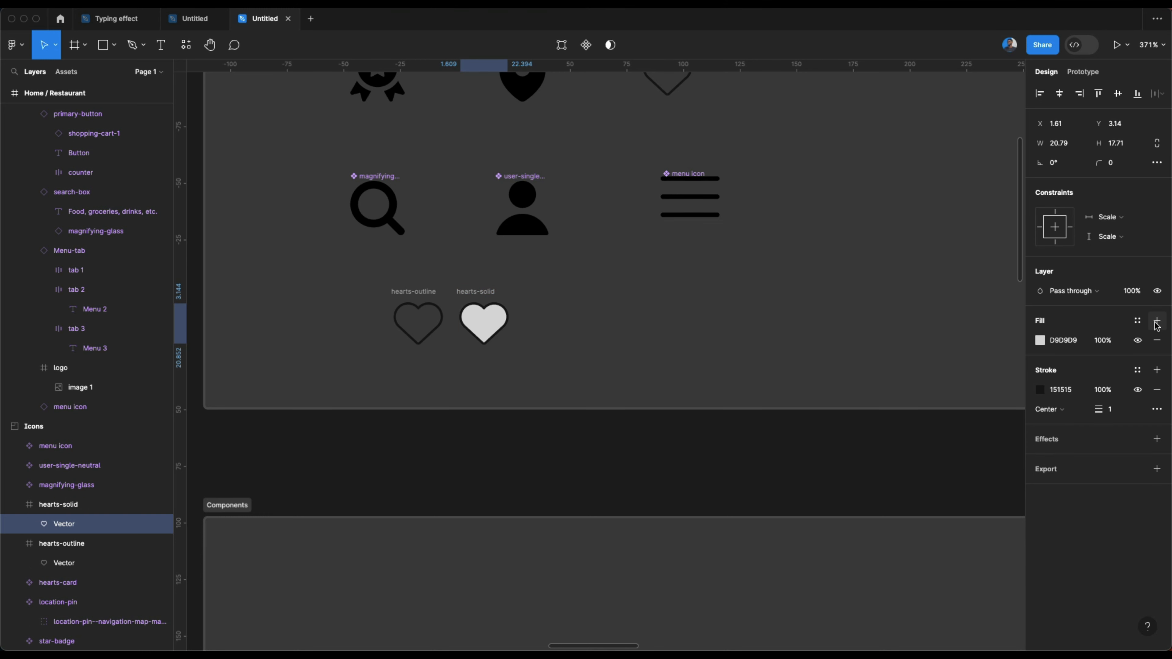
left_click(1156, 390)
left_click(1138, 321)
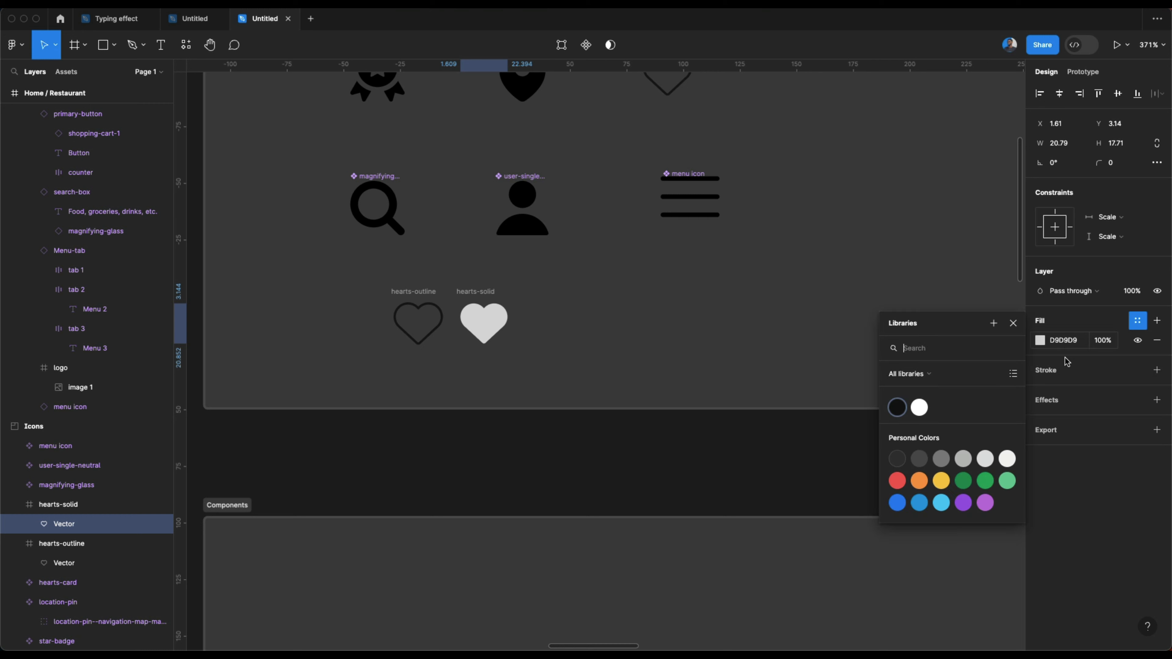
left_click(896, 409)
Step: Apply the text color style to the stroke of the hearts-outline vector and increase its stroke weight
left_click(417, 323)
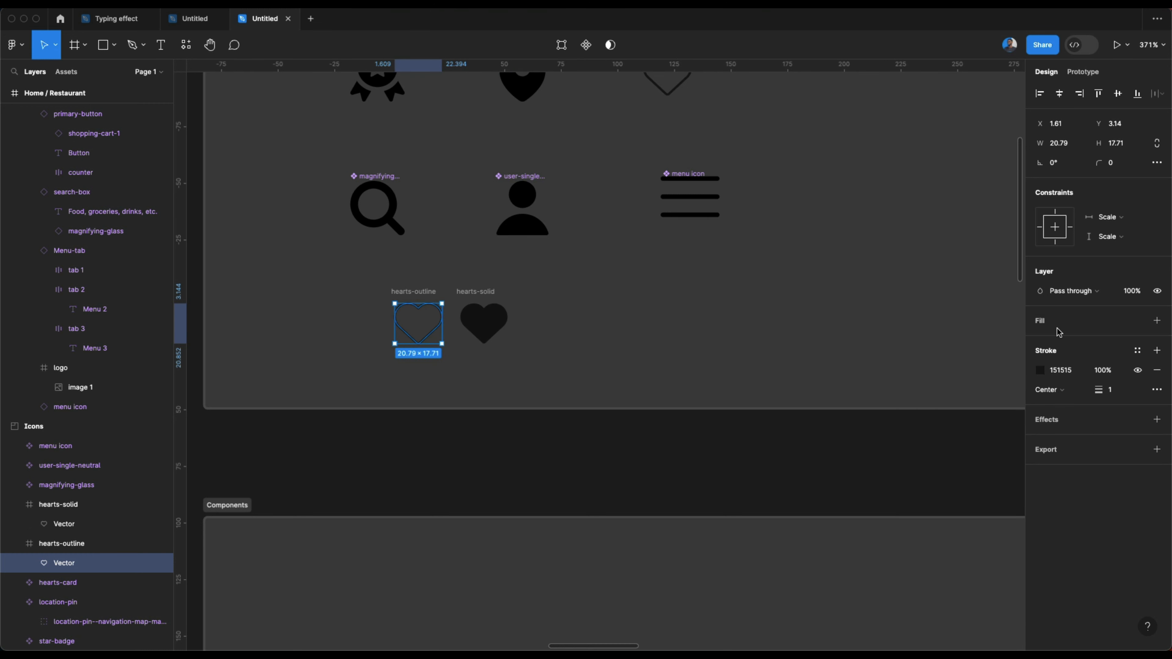
left_click(1138, 351)
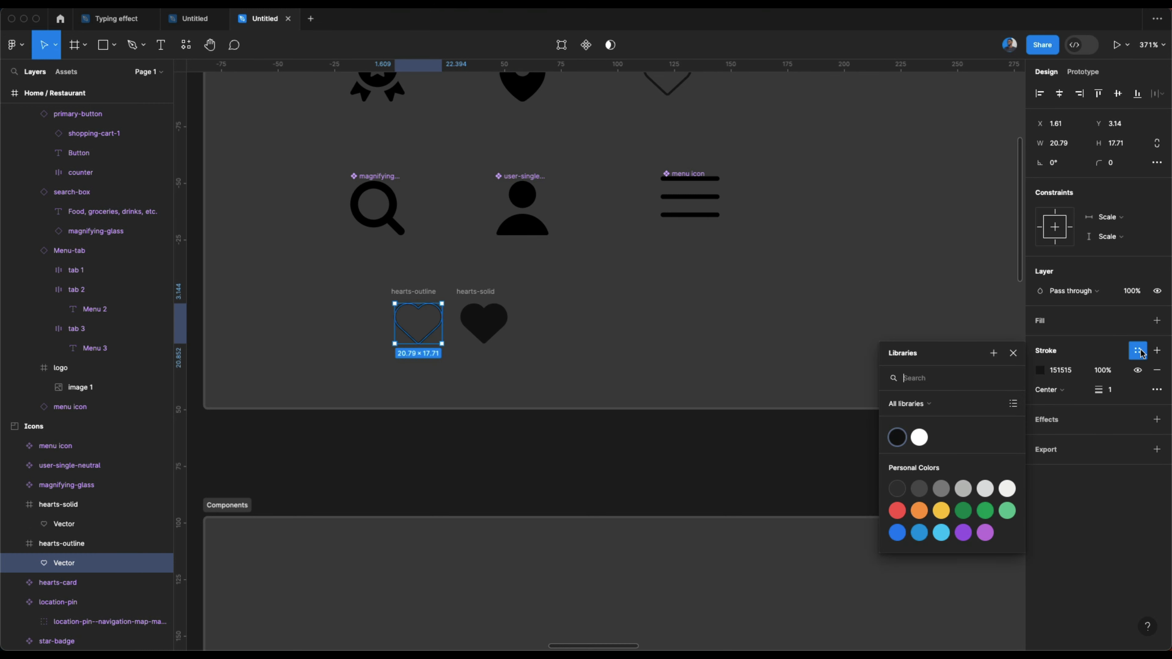
left_click(897, 438)
left_click(1126, 374)
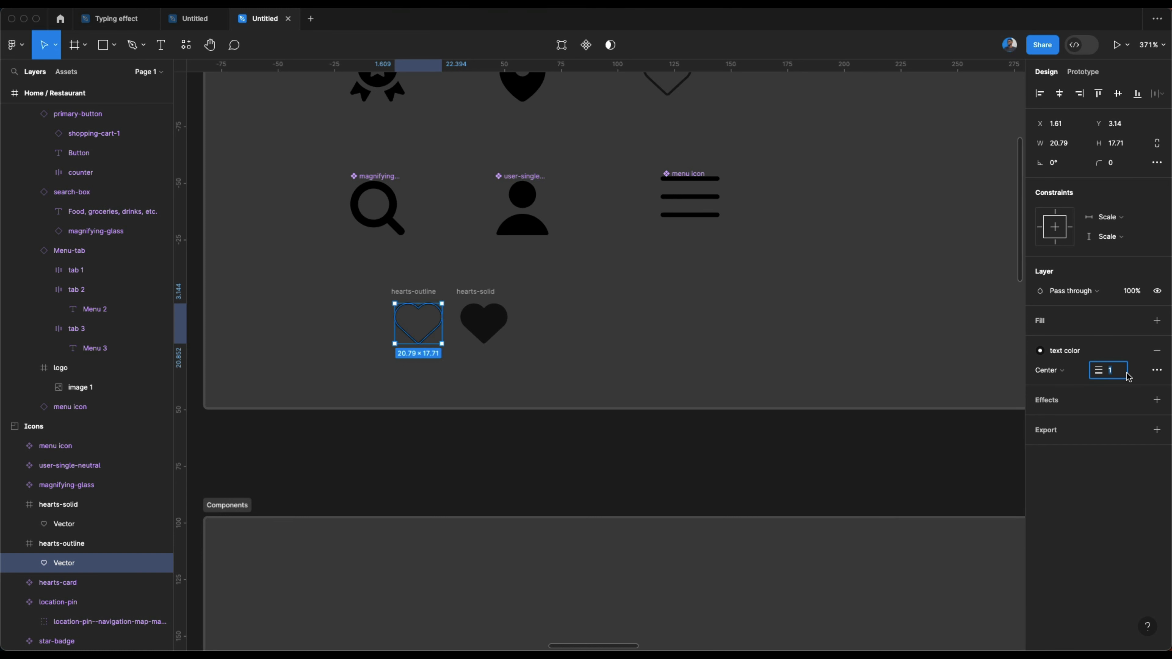
left_click(467, 273)
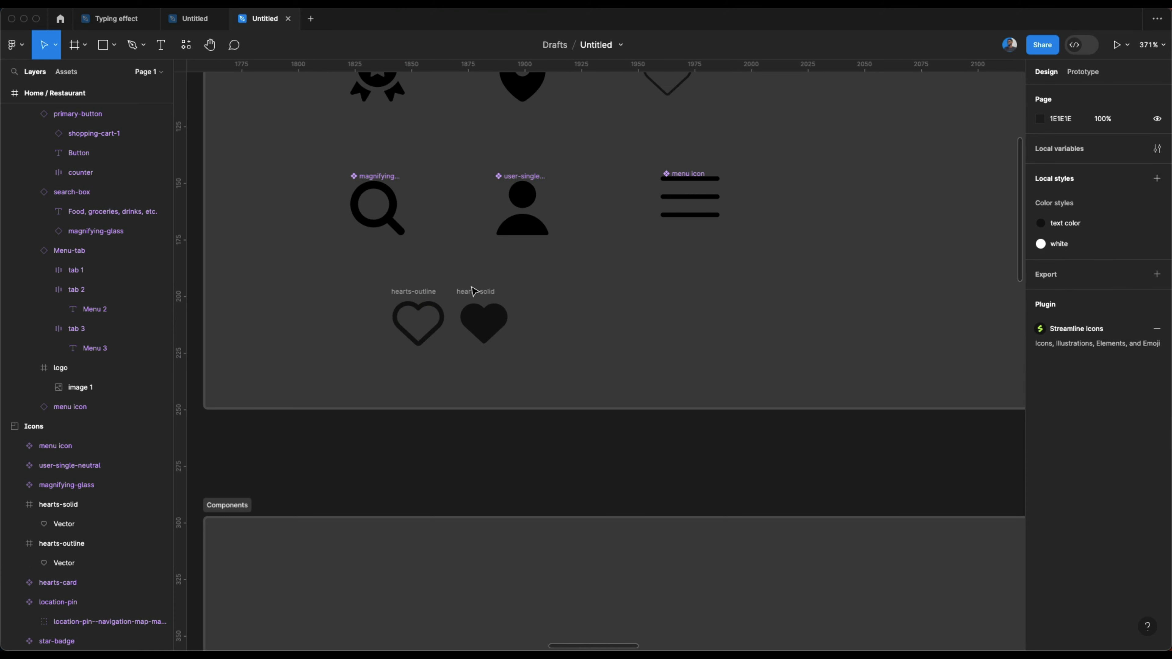
Step: Space hearts-solid 12 px away from hearts-outline and combine the two frames into one component set
left_click_drag(473, 291, 489, 291)
left_click(407, 293)
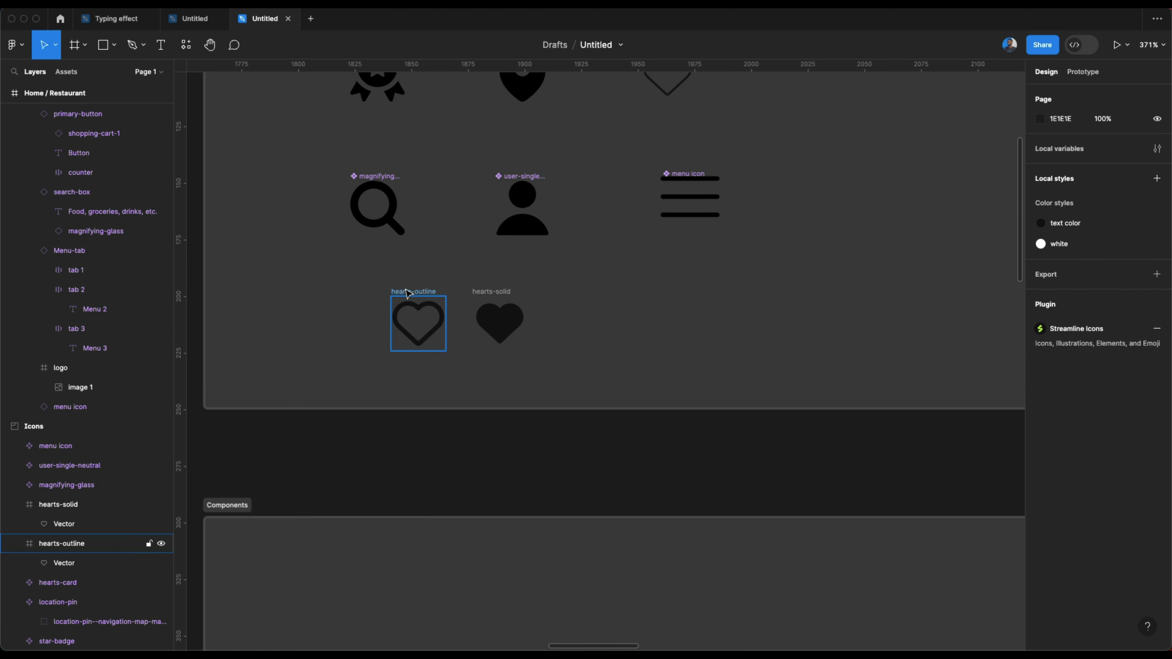
left_click(484, 291, "shift")
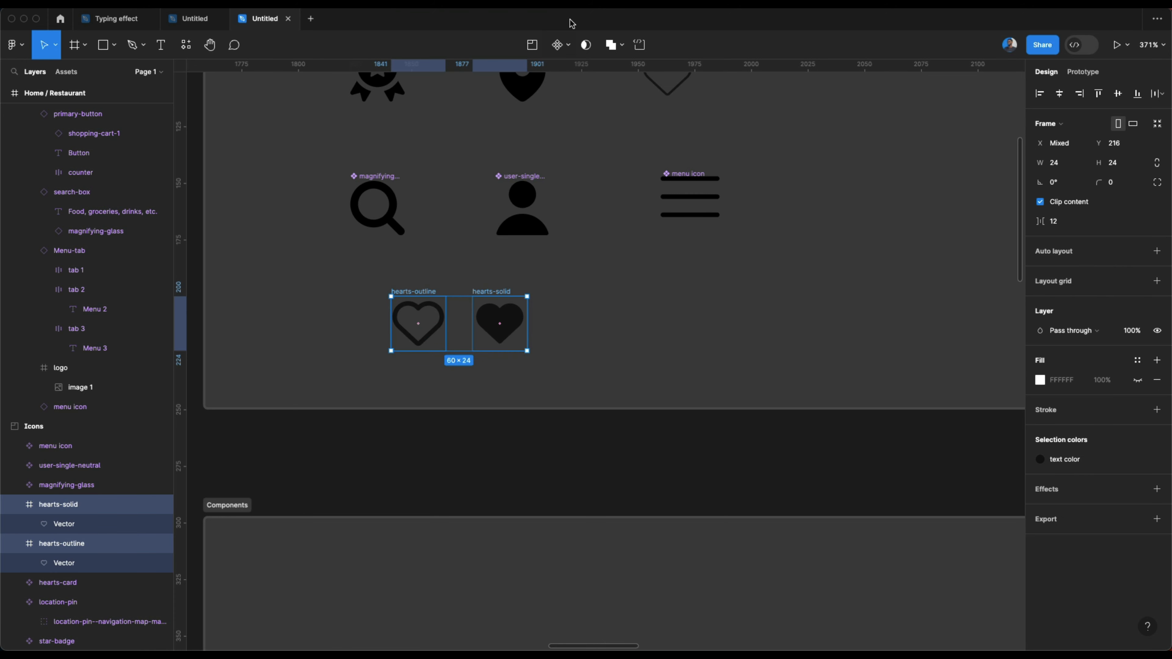
left_click(569, 46)
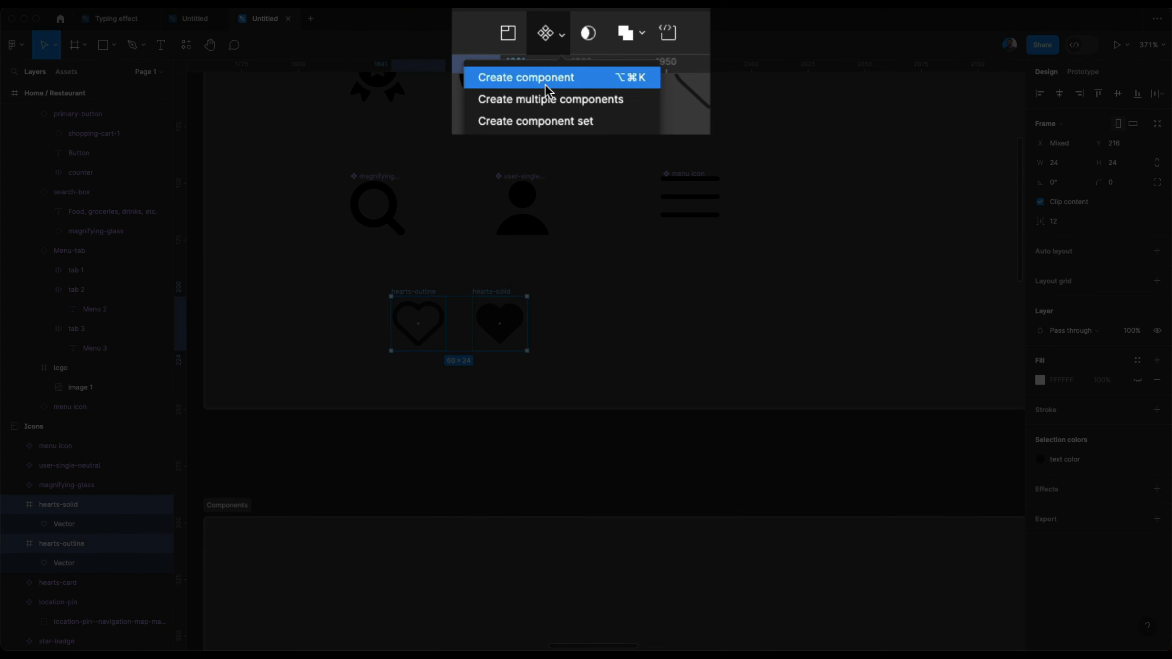
left_click(569, 100)
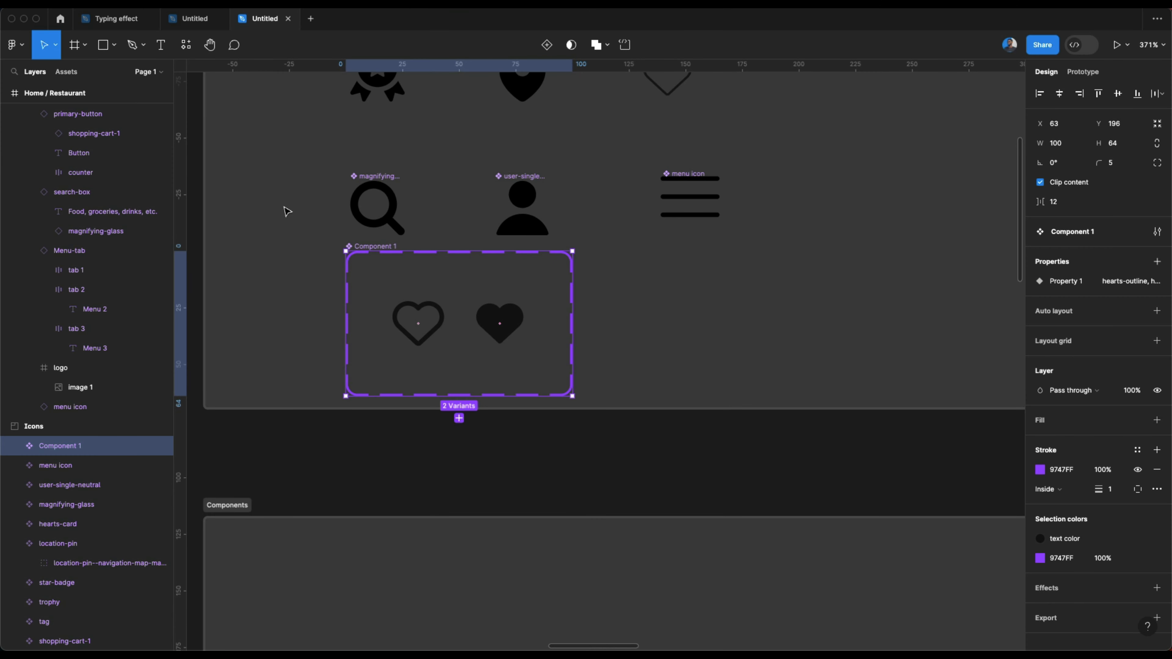
Step: Rename the new component set heart icon and move it beside the menu icon at X 244, Y 154 in the Icons section
double_click(366, 248)
type("heart icon")
key("Return")
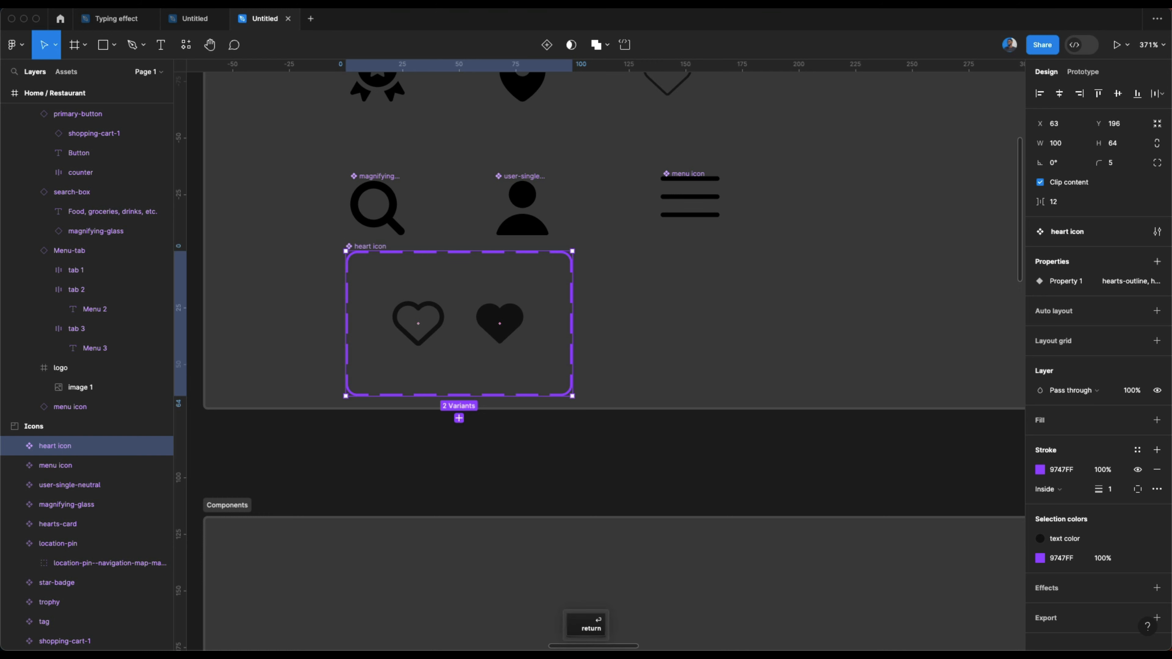
scroll(380, 236, "down", 3)
left_click_drag(384, 241, 710, 165)
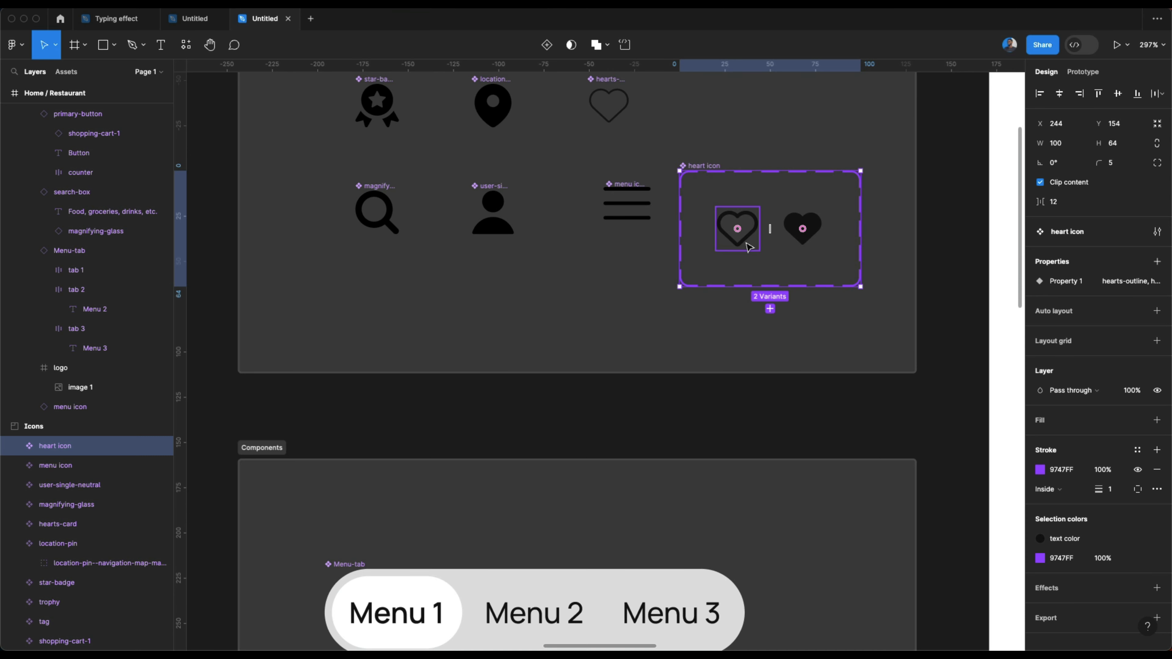
Step: Add On click prototype interactions in both directions so hearts-outline and hearts-solid change to each other
left_click(1075, 75)
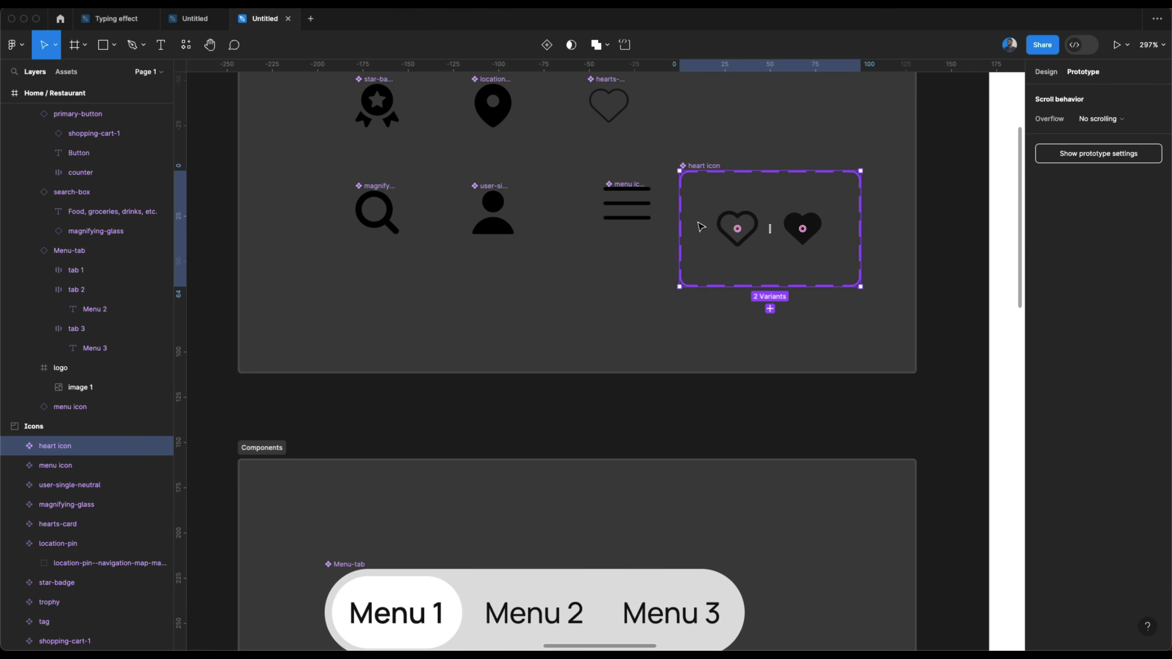
left_click(749, 213)
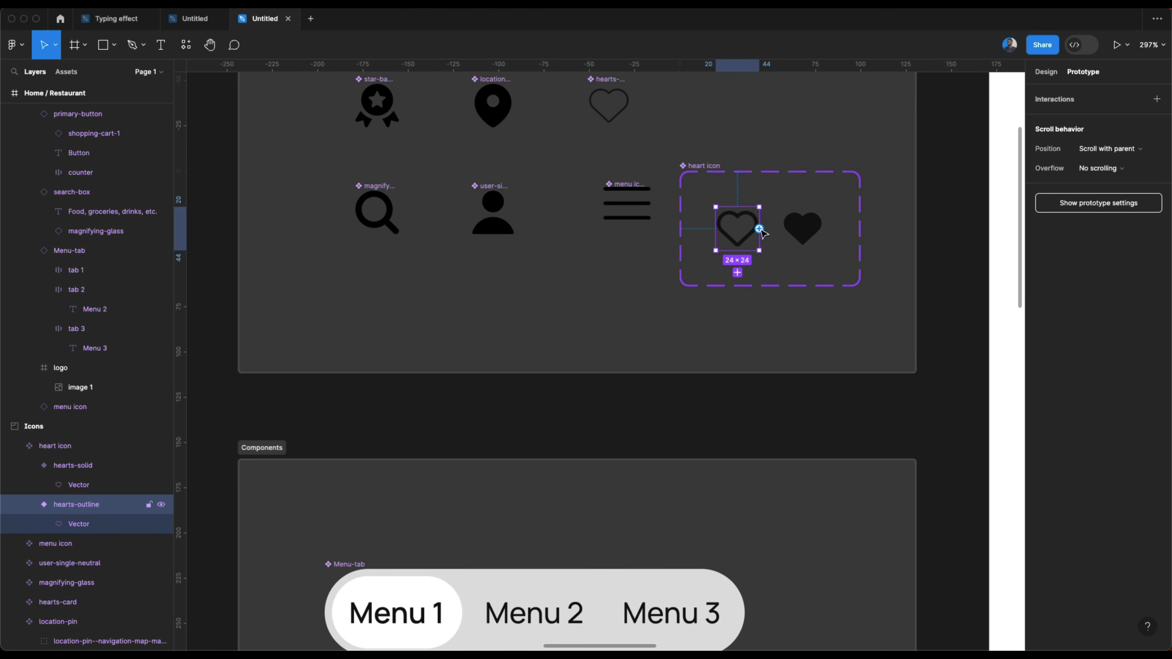
left_click_drag(759, 229, 804, 231)
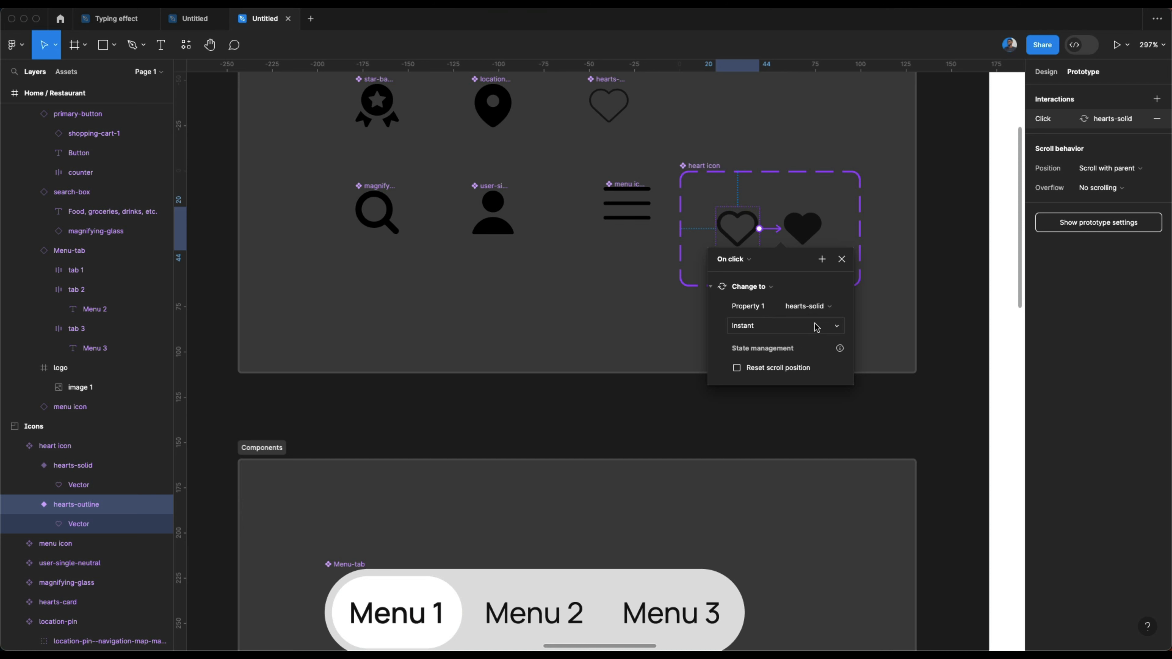
left_click(808, 223)
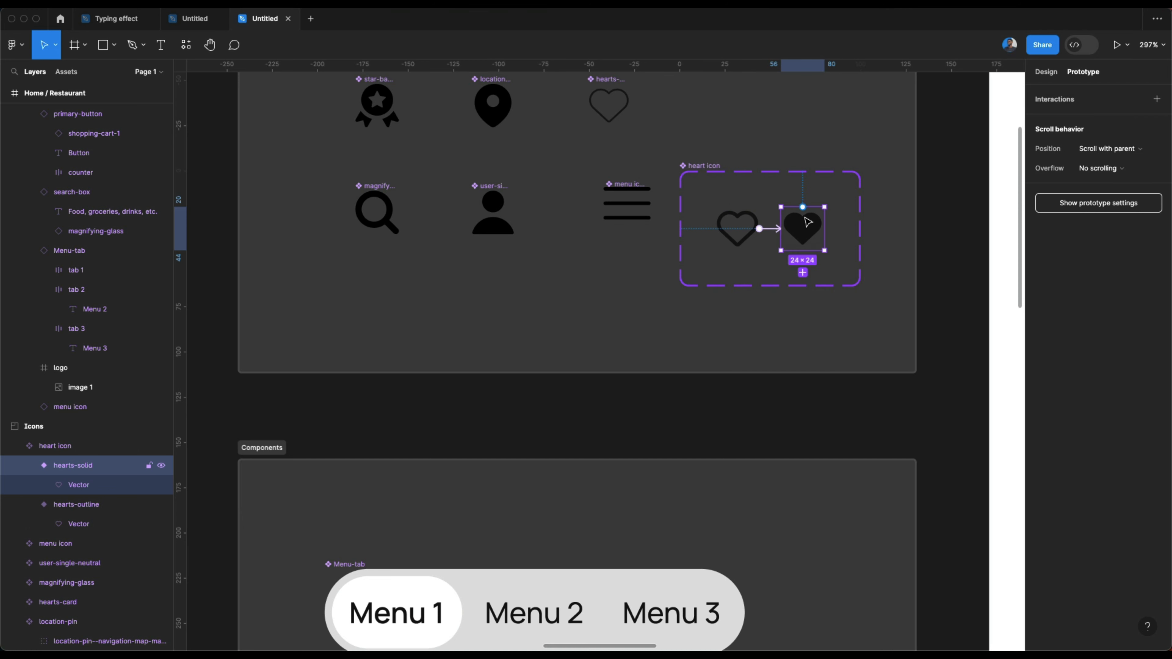
left_click_drag(781, 239, 742, 234)
left_click(595, 289)
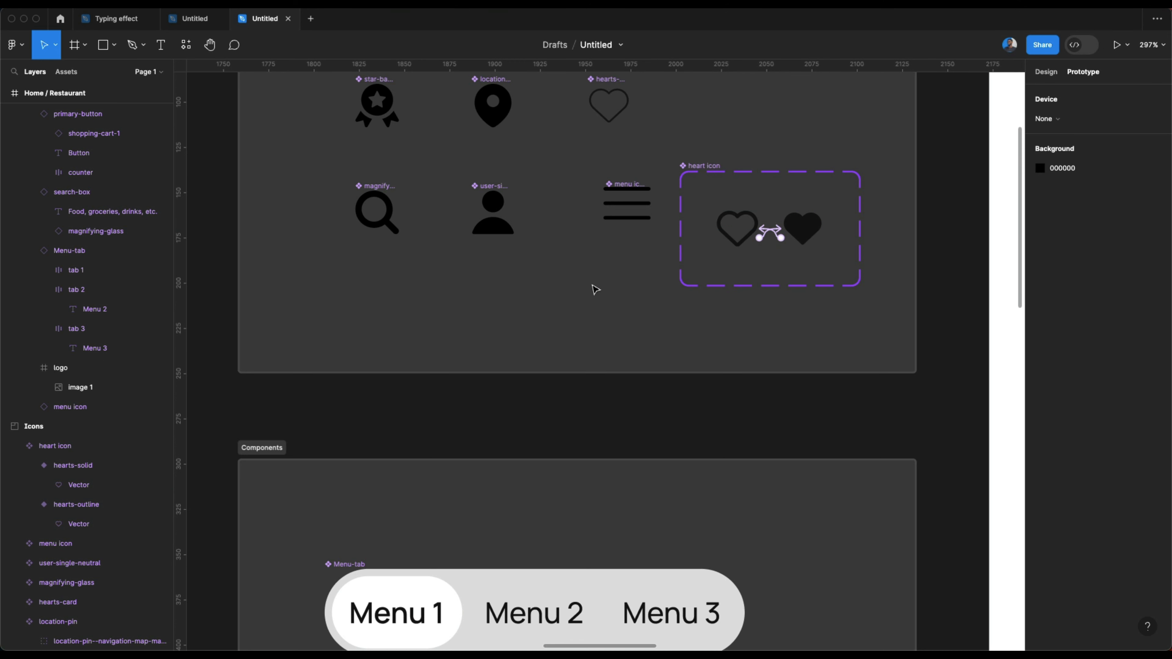
left_click(753, 218)
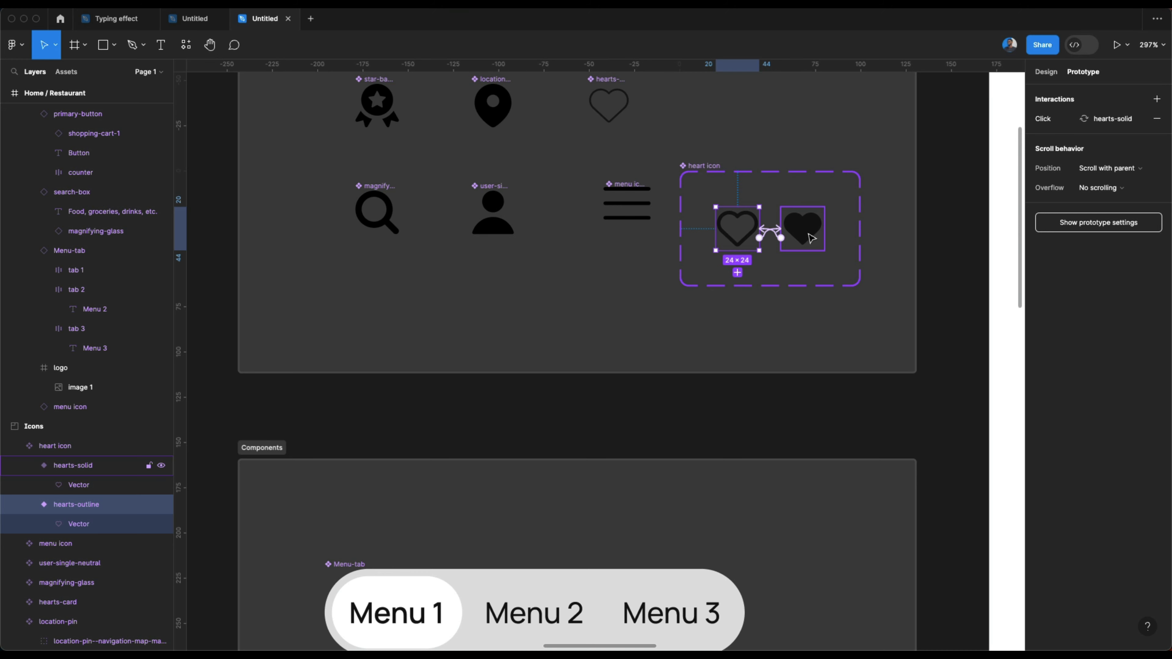
Step: Copy the hearts-outline variant into the gray 286 × 180 card frame and place it near the upper-right corner at X 248, Y 20
scroll(744, 233, "down", 5)
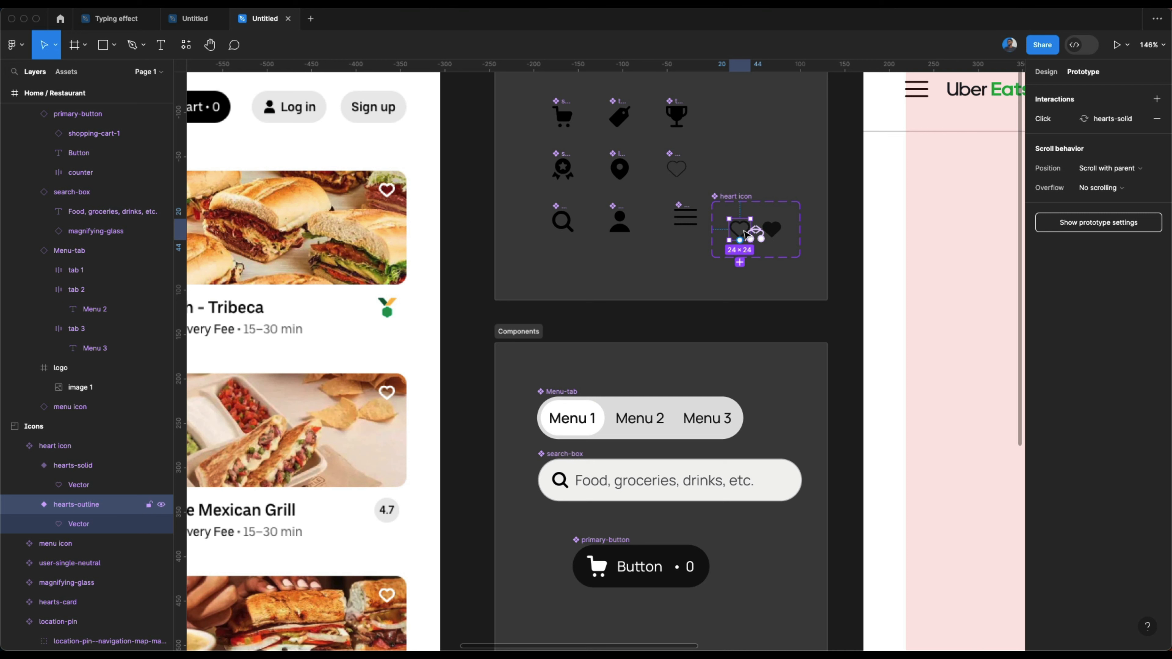
left_click(1047, 72)
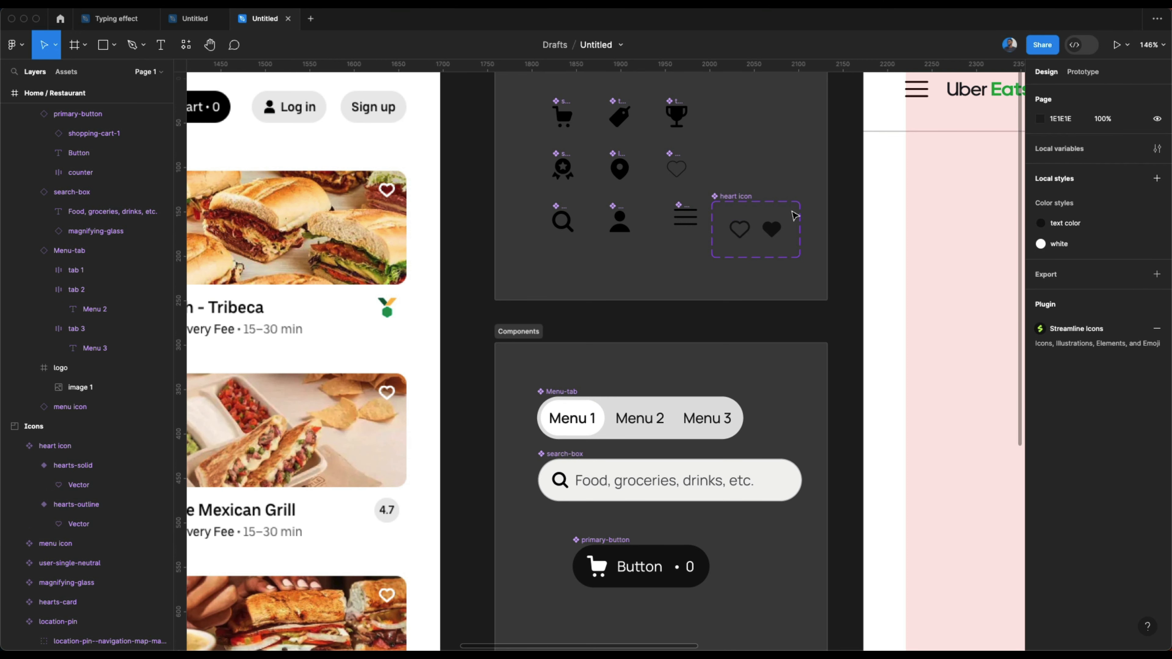
left_click(772, 229)
left_click(740, 229)
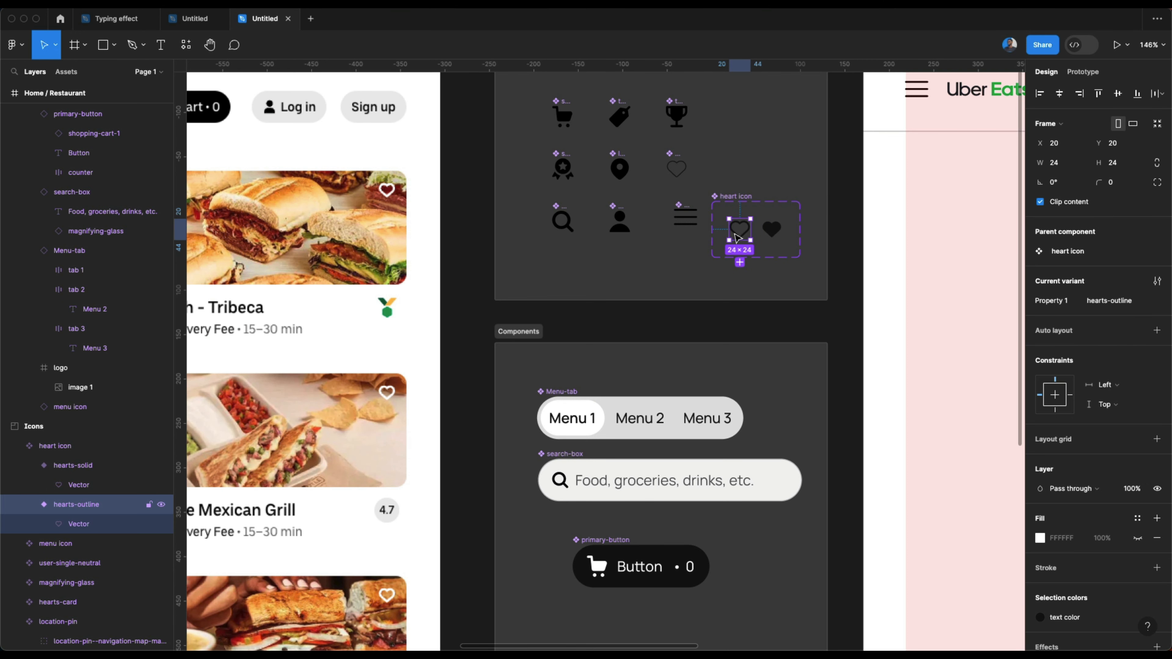
key("super+c")
scroll(737, 238, "right", 10)
scroll(736, 237, "right", 3)
left_click(621, 257)
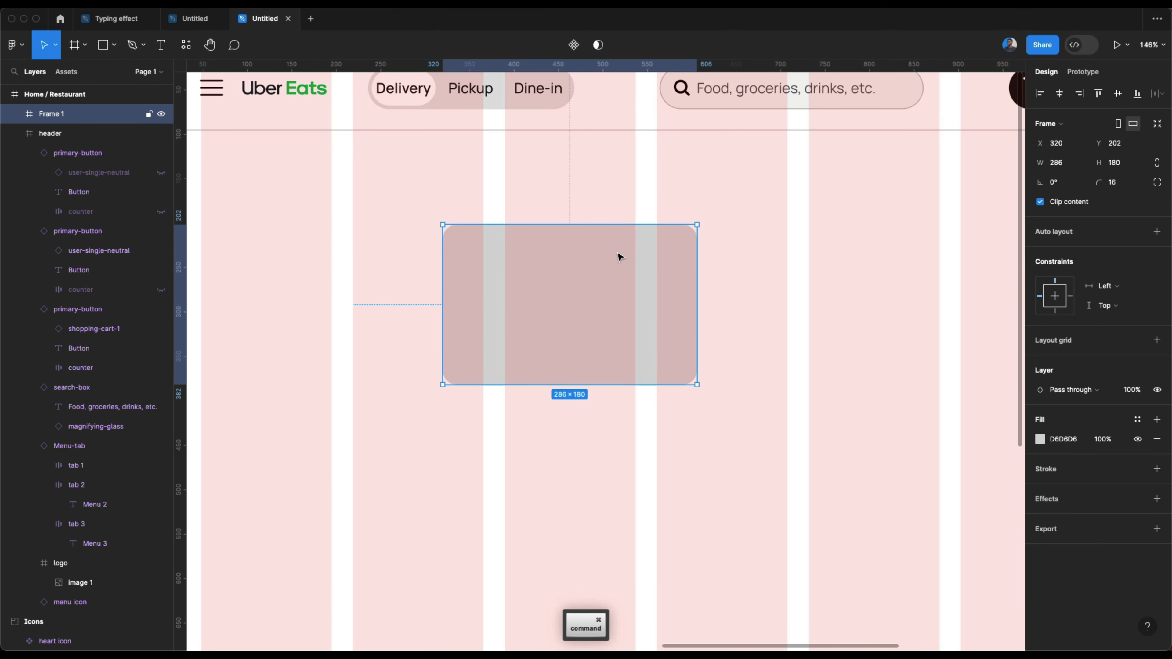
key("super+v")
scroll(487, 268, "up", 5)
left_click_drag(460, 245, 791, 279)
Step: Nudge the card's heart icon to X 246, Y 16, so it sits 16 px from the frame's upper and right edges
key("alt")
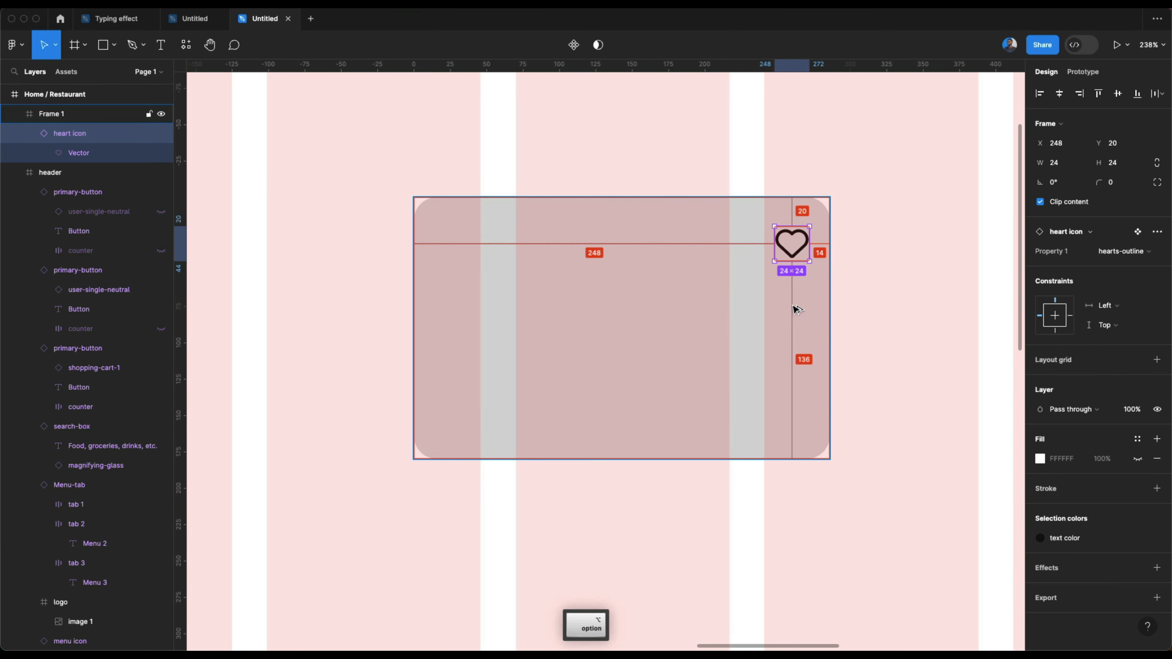
key("alt+Left")
key("alt+Left")
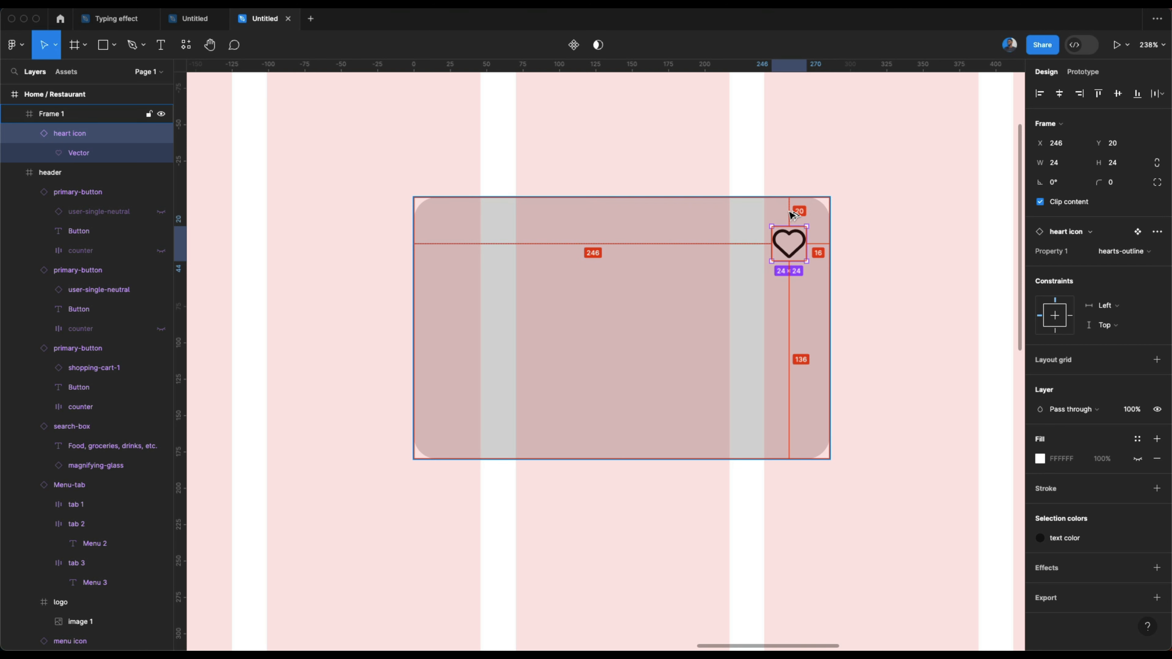
key("alt+Up")
key("alt+Up")
key("alt+Up")
key("alt+Up")
scroll(790, 210, "down", 3)
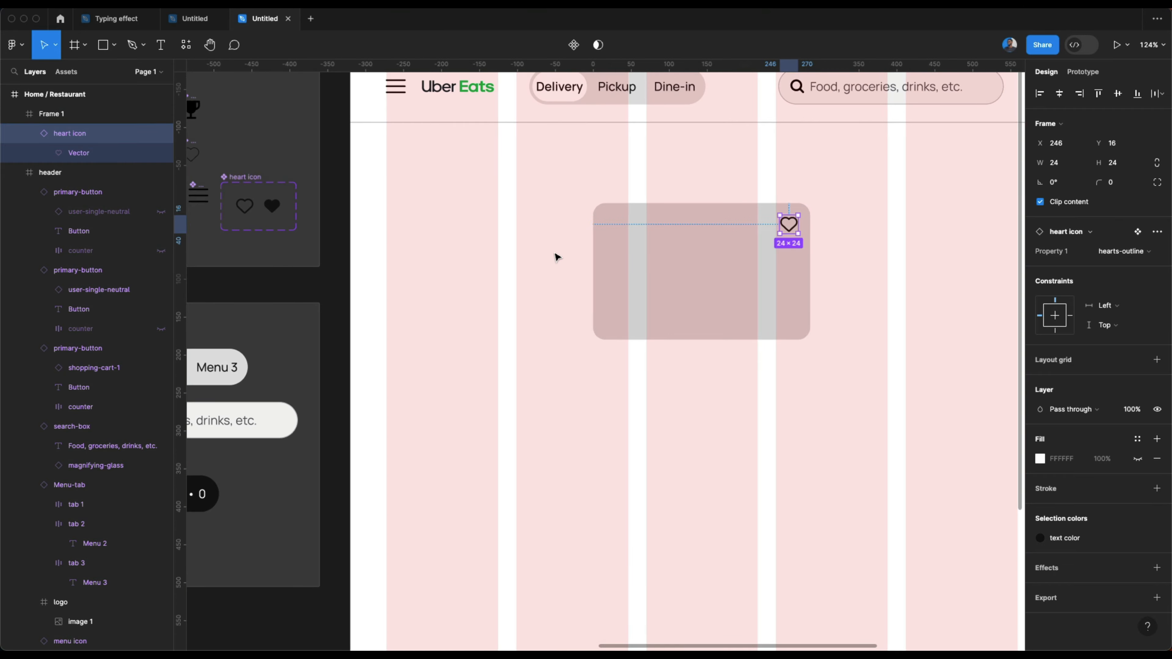
left_click(549, 255)
Step: Add a text layer reading "Restaurant Name" just below the gray card frame
scroll(549, 255, "down", 5)
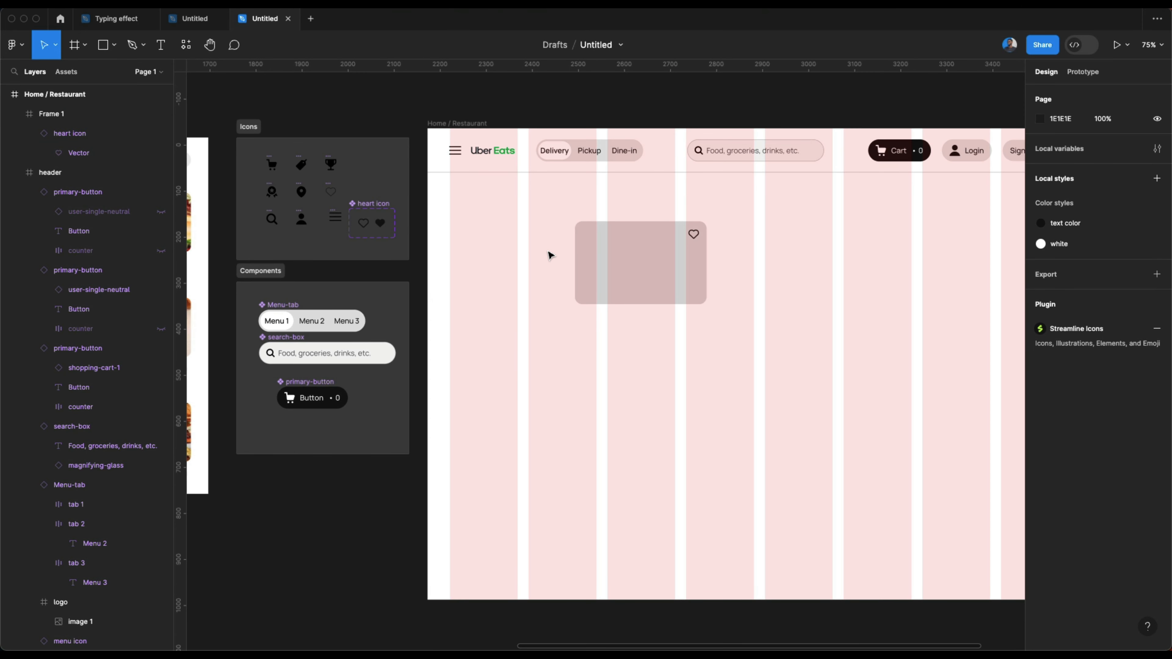
key("t")
left_click(588, 319)
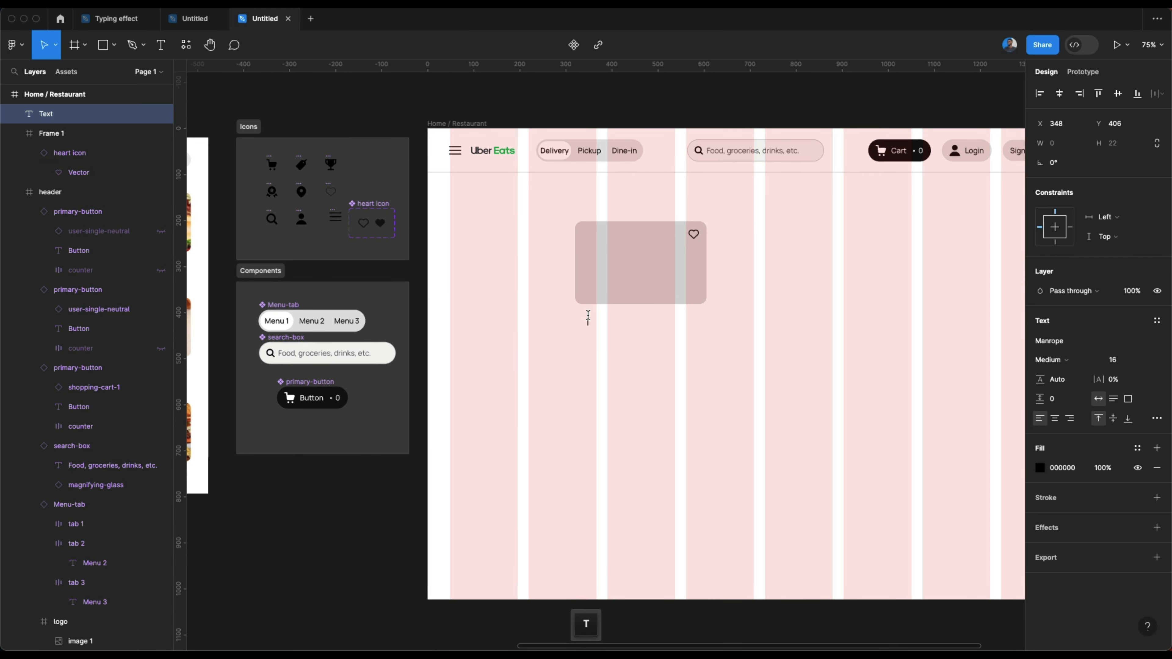
scroll(609, 381, "left", 2)
type("Re")
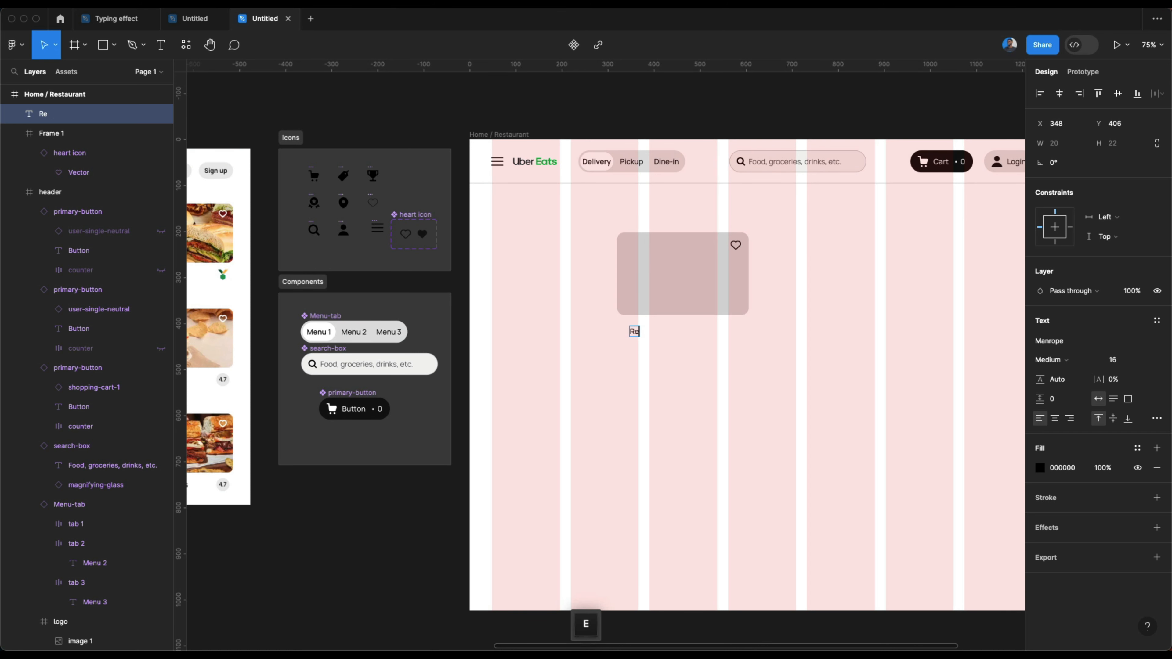
type("staurant Name")
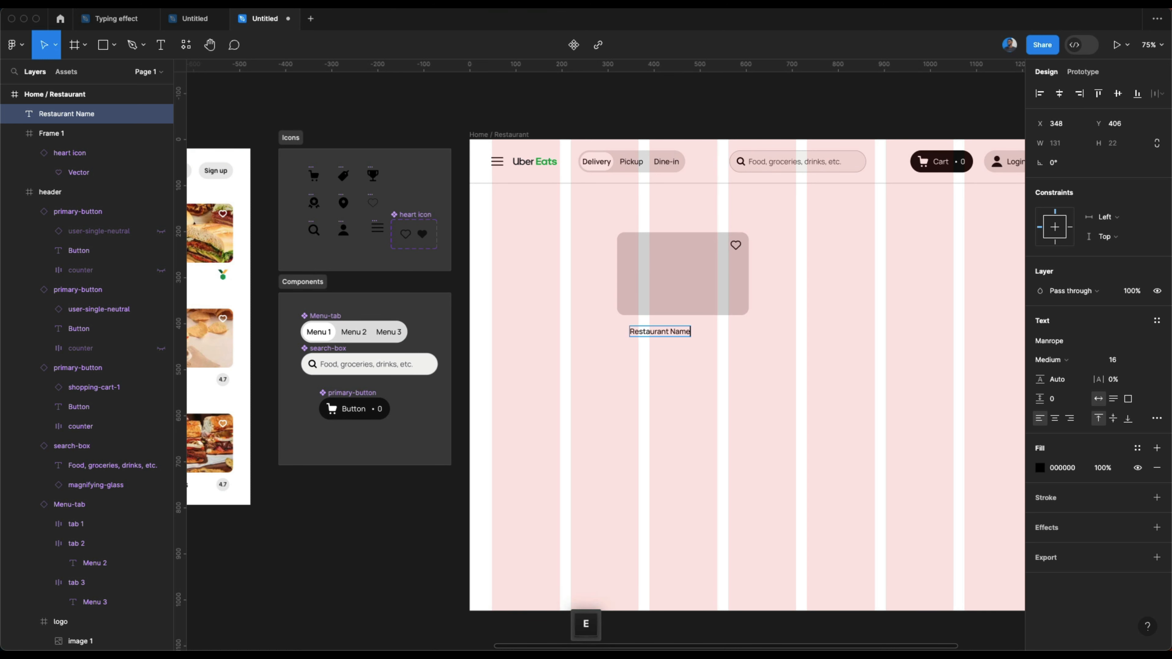
key("Escape")
Step: Set the Restaurant Name text's font size to 18
left_click(1133, 365)
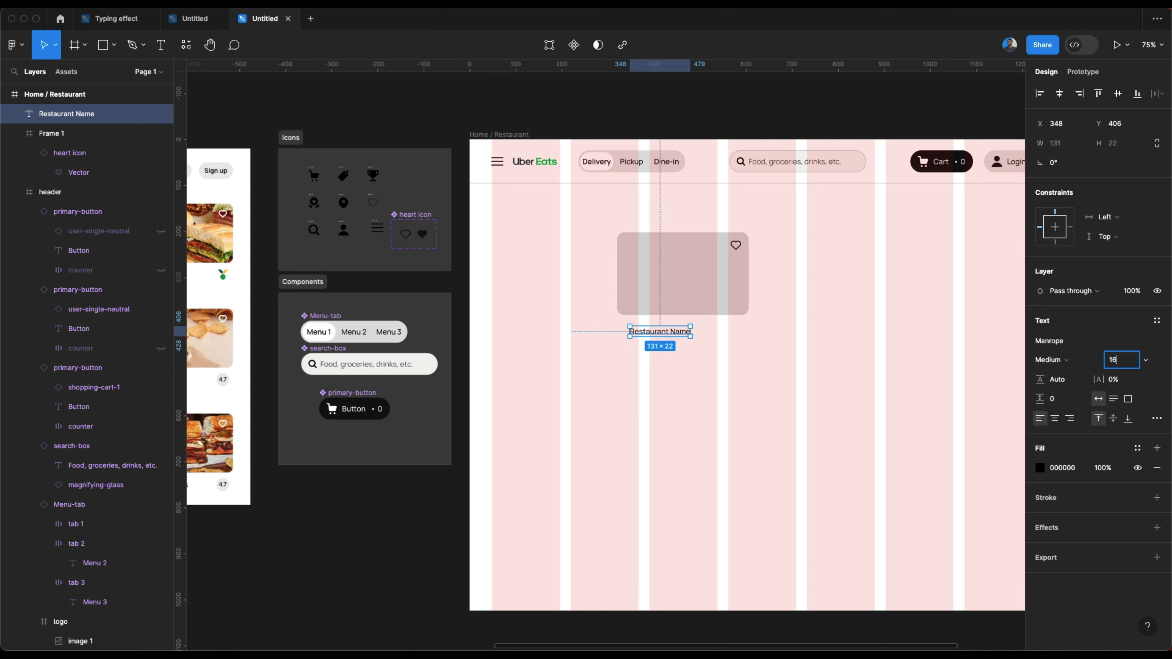
type("18")
key("Return")
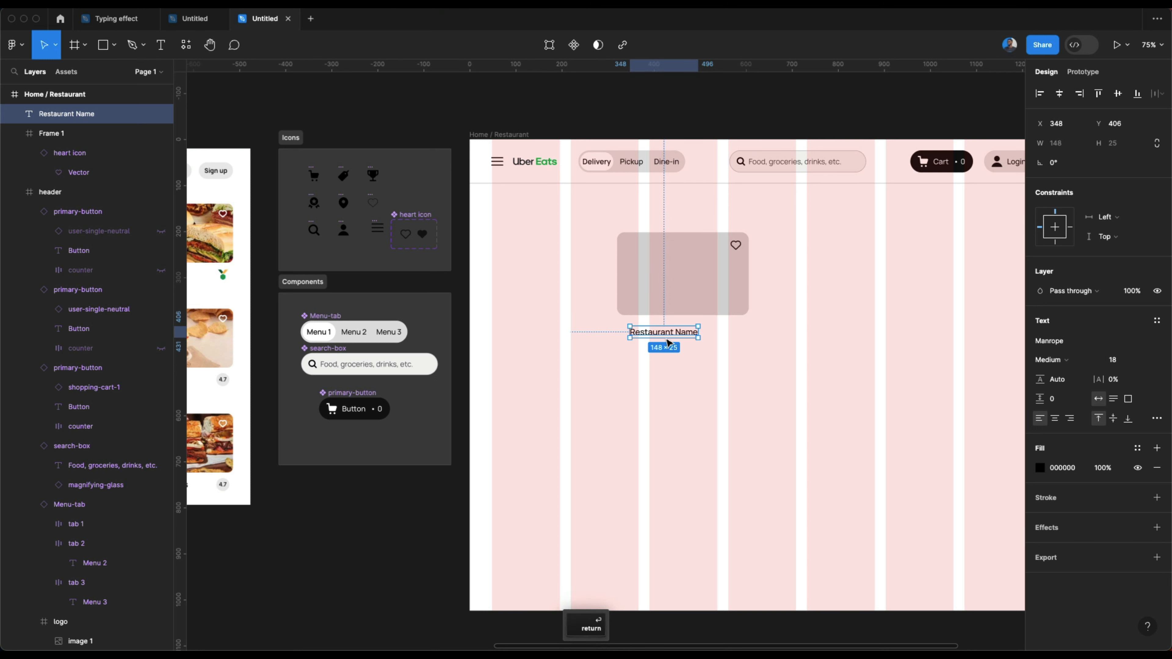
left_click(1035, 357)
left_click(697, 393)
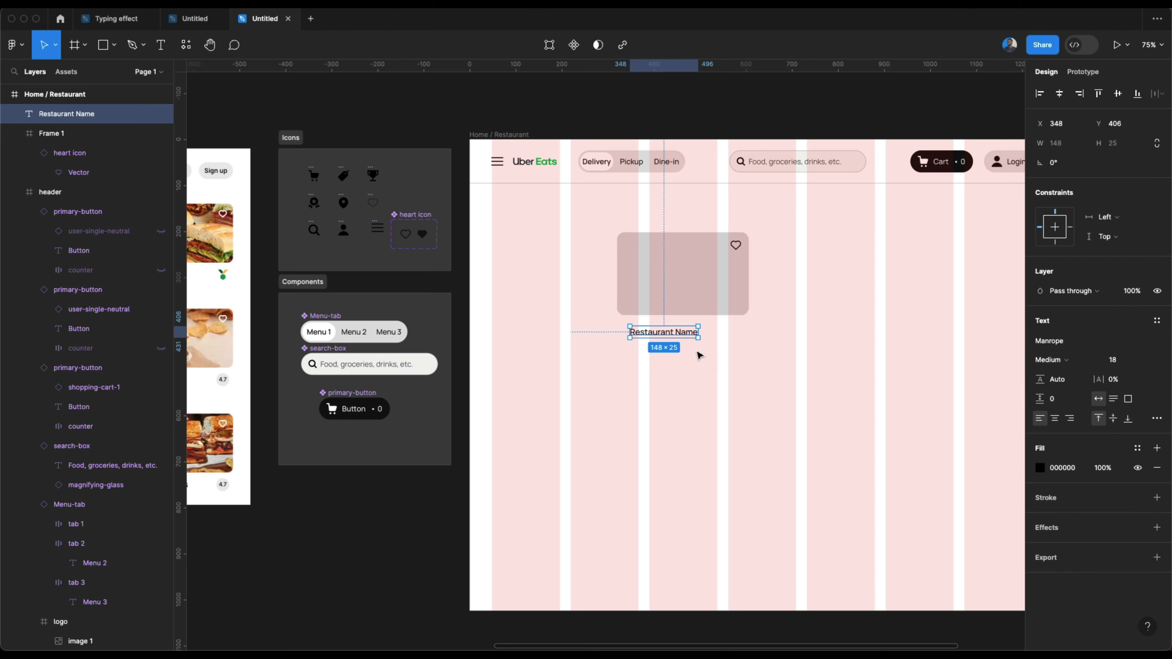
Step: Align the Restaurant Name text with the card frame's left edge and 16 px below it, at X 320, Y 398
scroll(699, 355, "up", 5)
left_click_drag(614, 302, 583, 296)
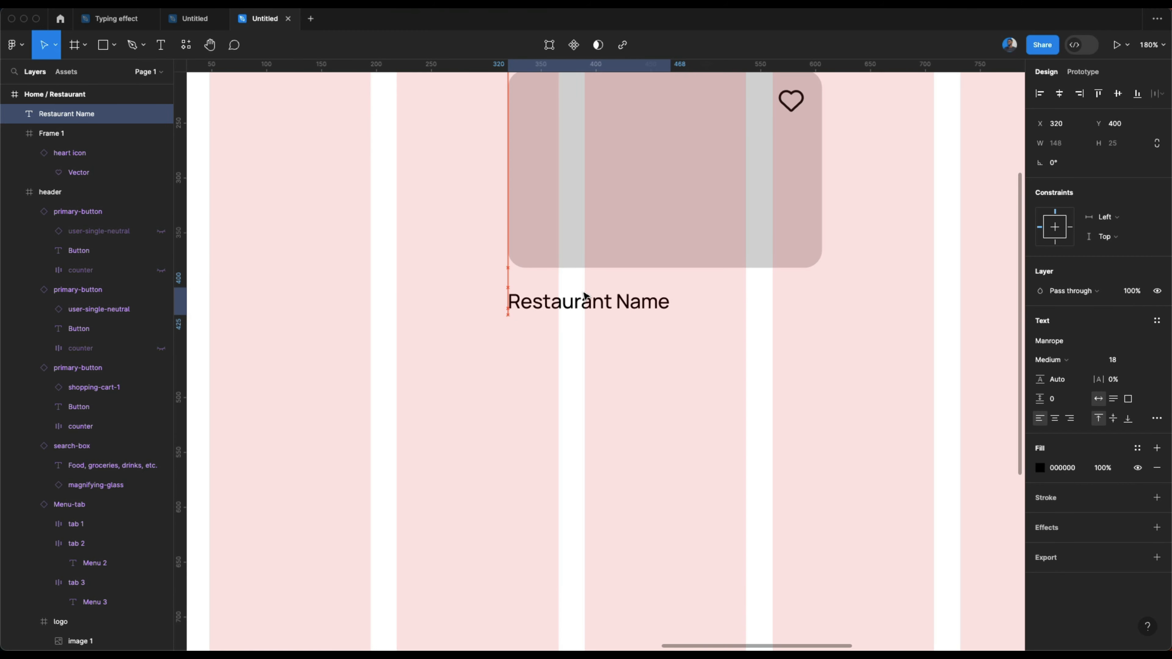
key("alt")
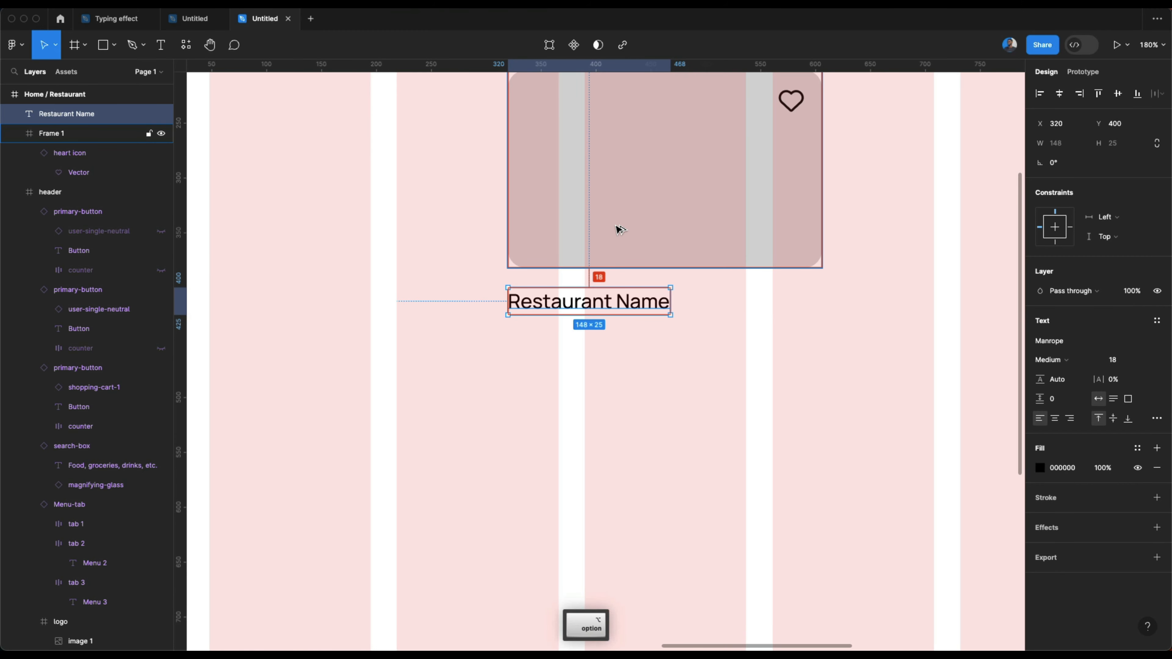
key("Up")
key("Up")
scroll(618, 230, "down", 3)
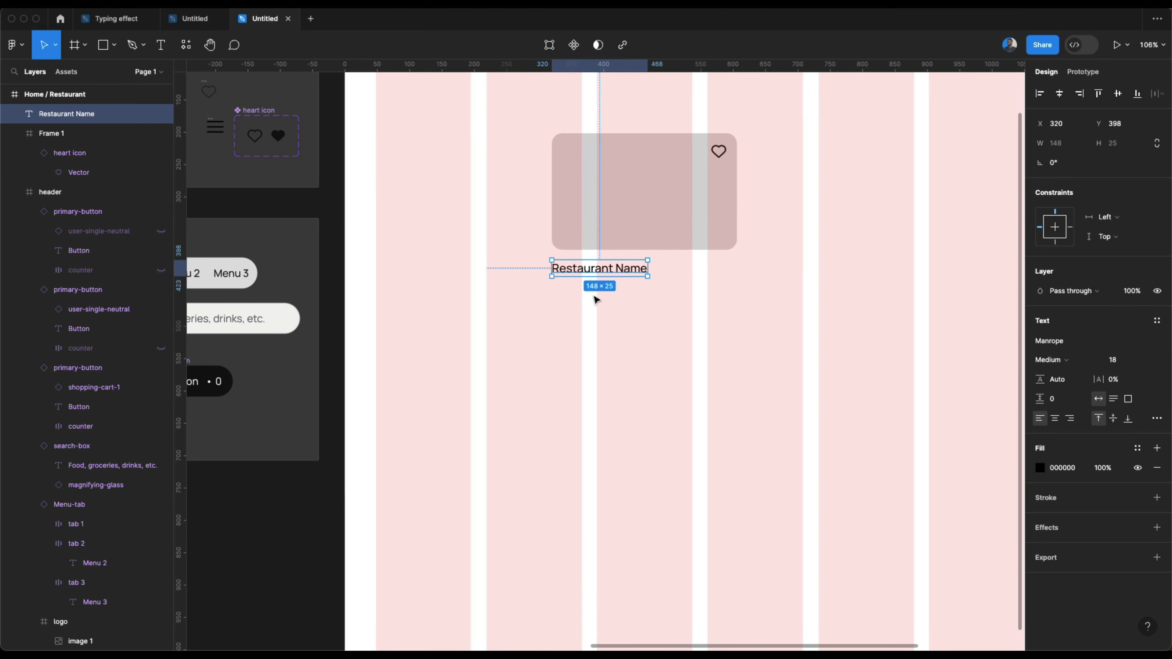
Step: Add a text layer reading "$2.00 Delivery fee" beneath the restaurant name at about X 335, Y 446
key("t")
scroll(563, 289, "up", 3)
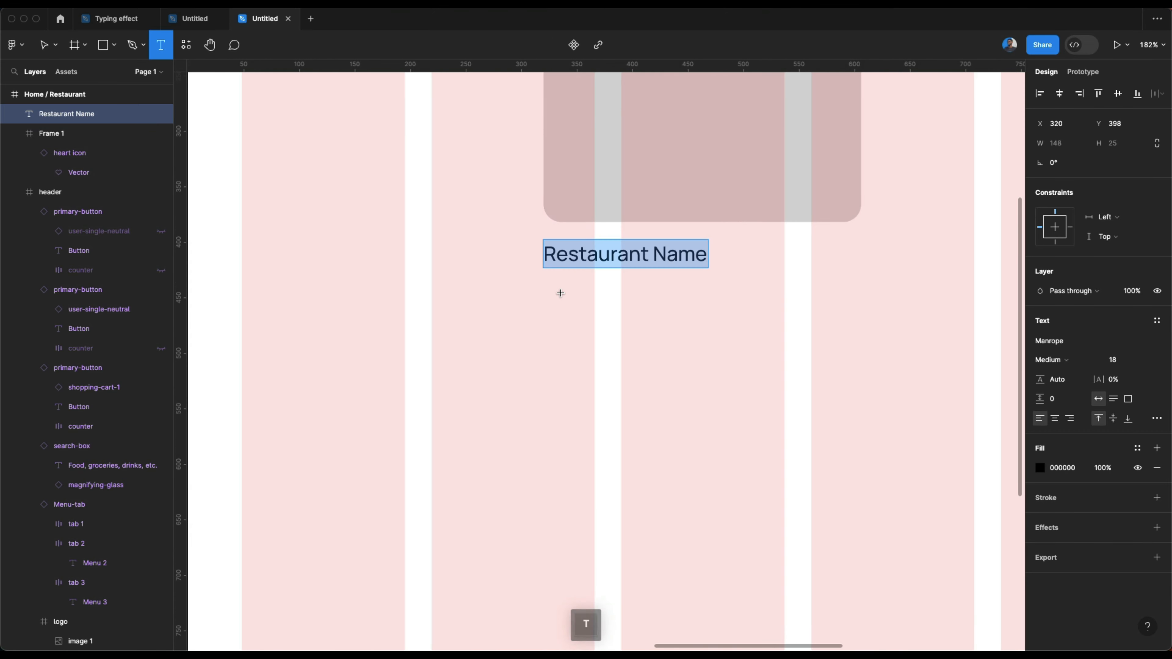
left_click(560, 293)
type("De")
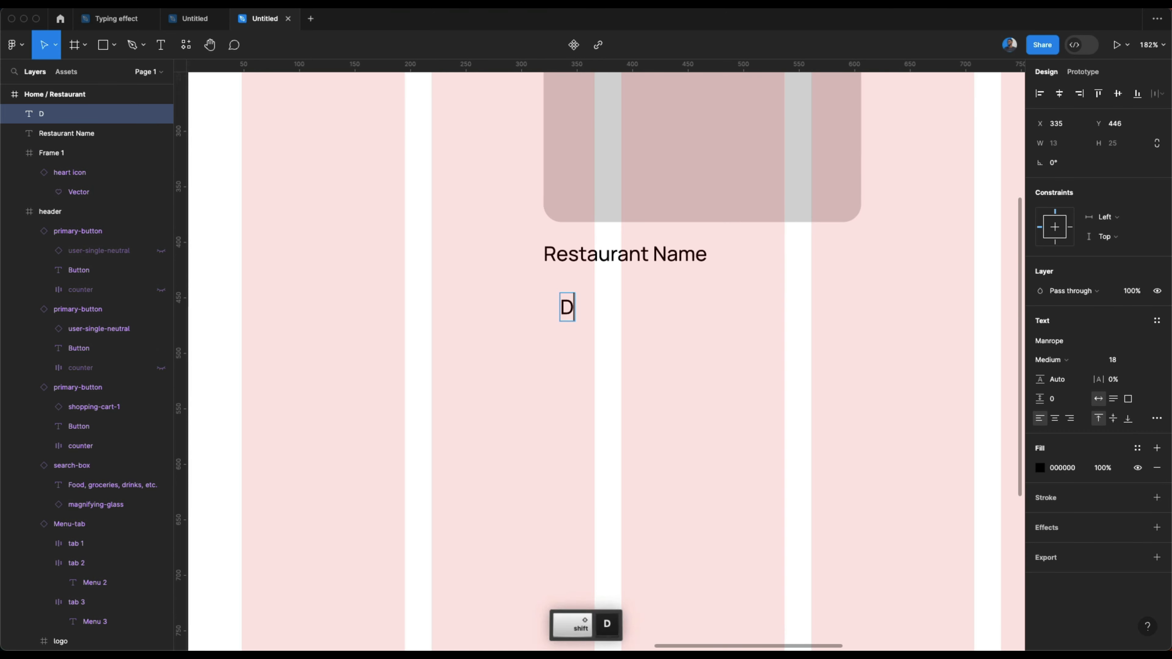
key("BackSpace")
key("BackSpace")
type("$2.00")
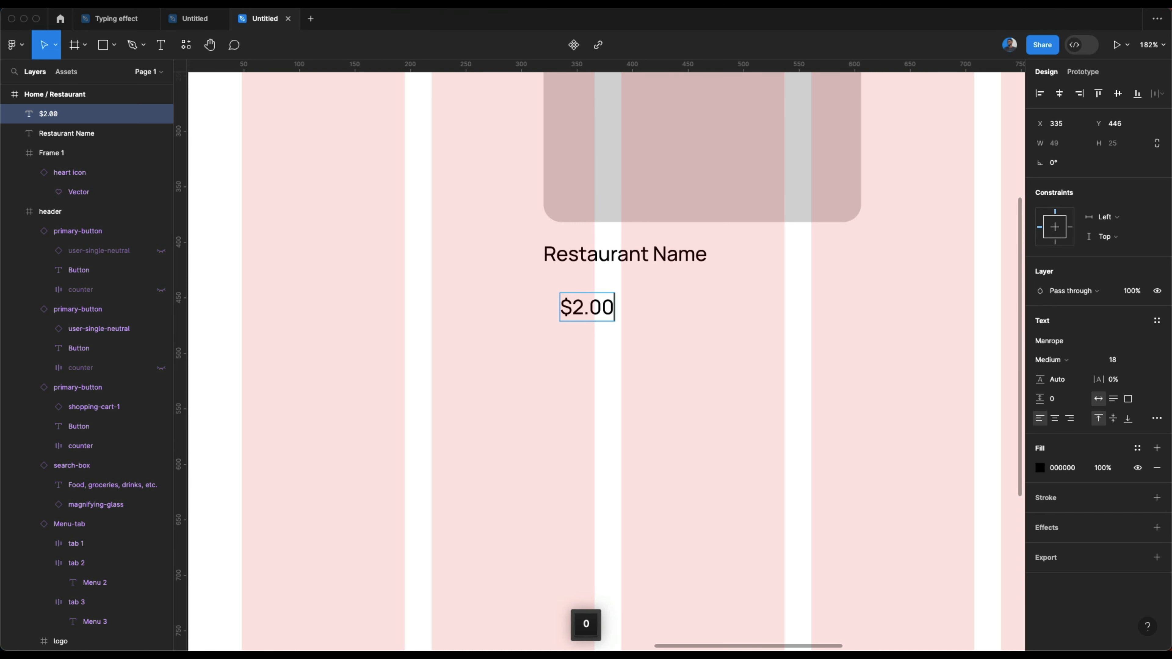
type(" Deliverty")
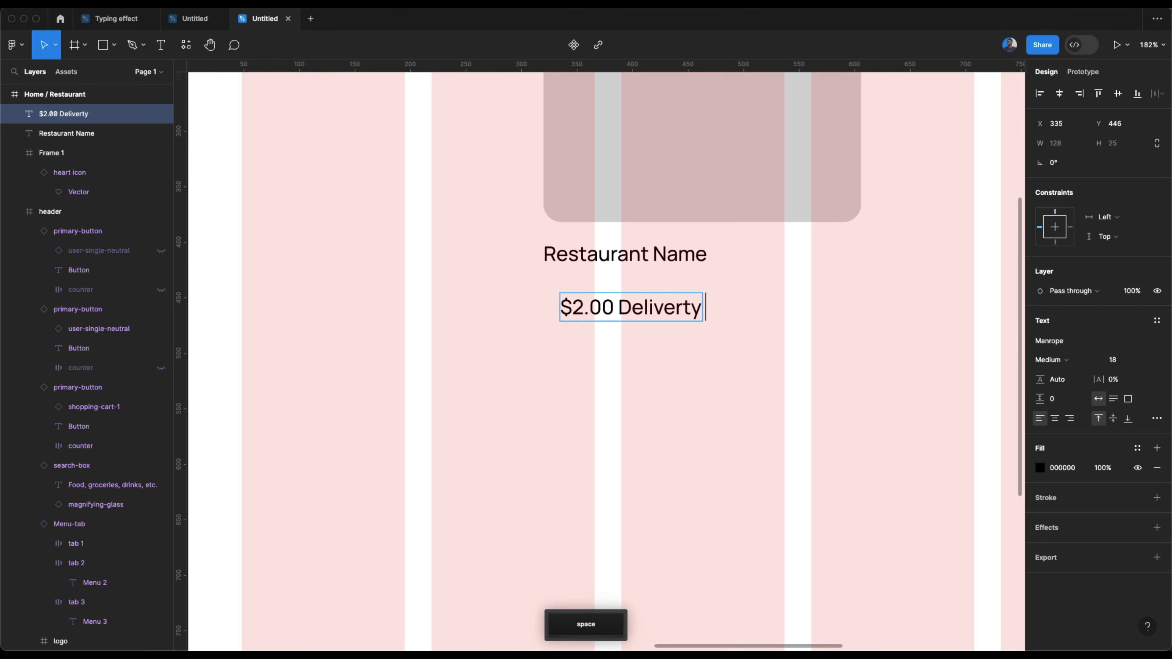
key("BackSpace")
key("BackSpace")
type("y fee")
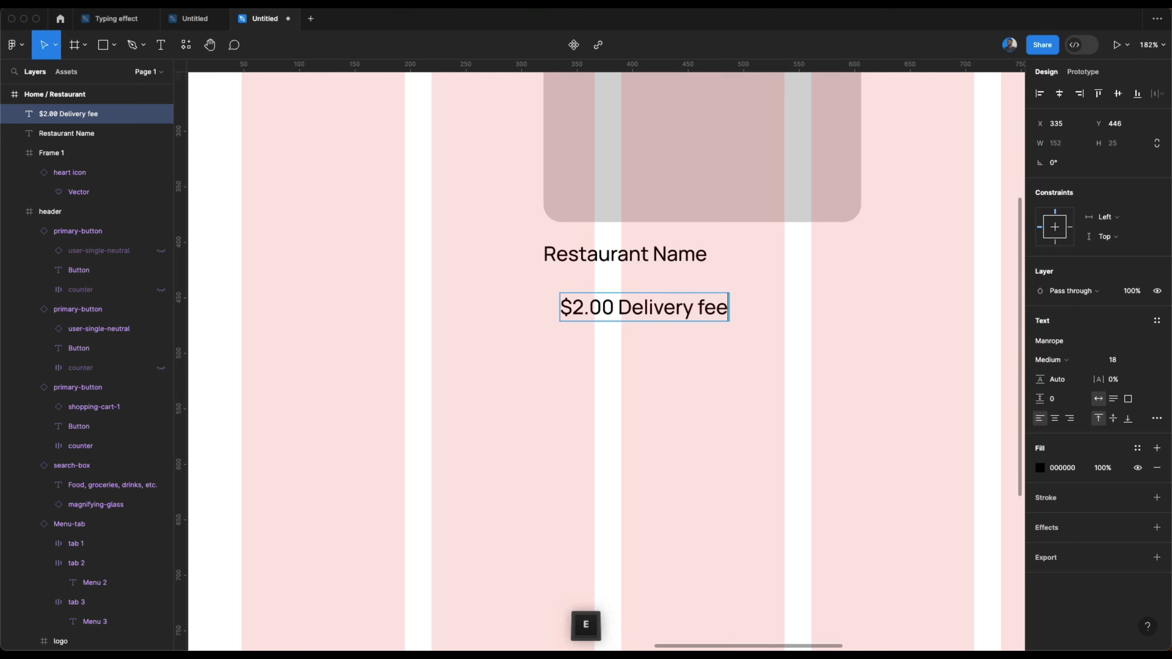
key("Escape")
scroll(605, 333, "down", 5)
scroll(605, 333, "down", 3)
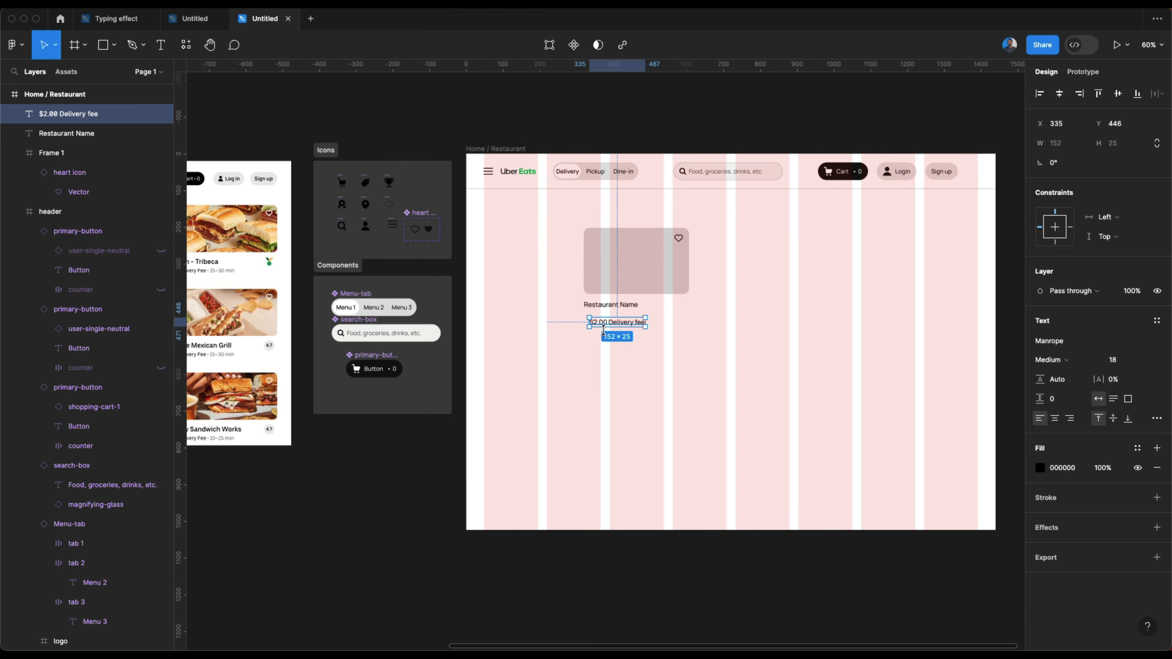
Step: Duplicate the "$2.00 Delivery fee" text to X 502, Y 446 and replace the copy's content with a bullet character (•)
scroll(554, 332, "left", 5)
scroll(491, 347, "up", 10)
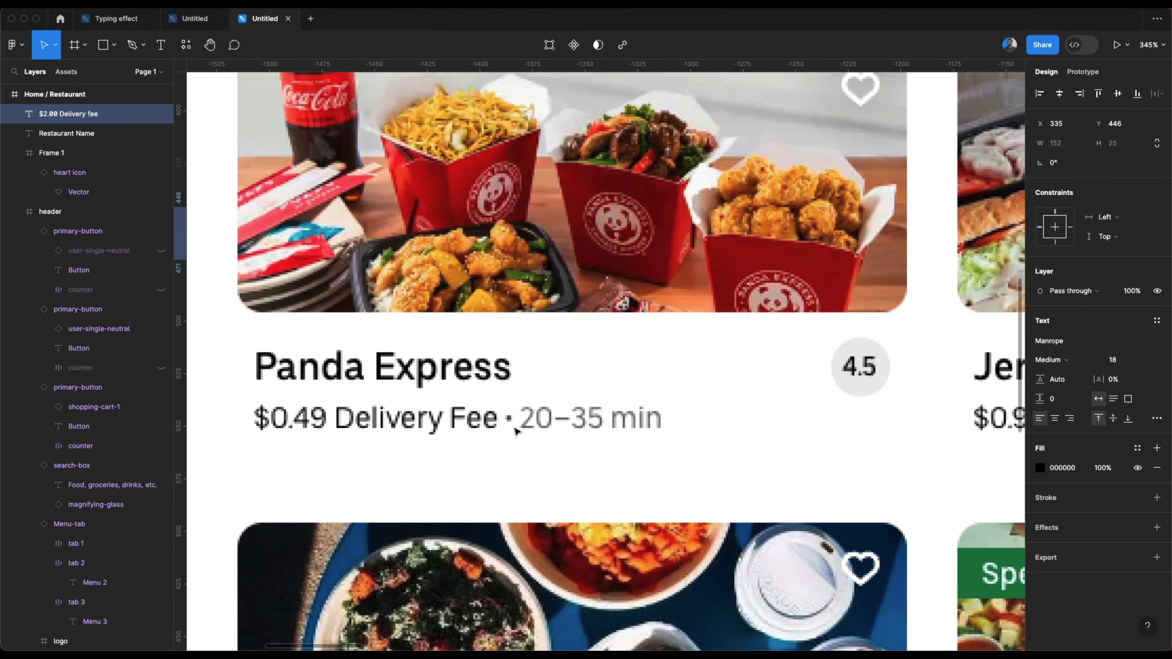
scroll(513, 429, "down", 10)
scroll(513, 429, "right", 8)
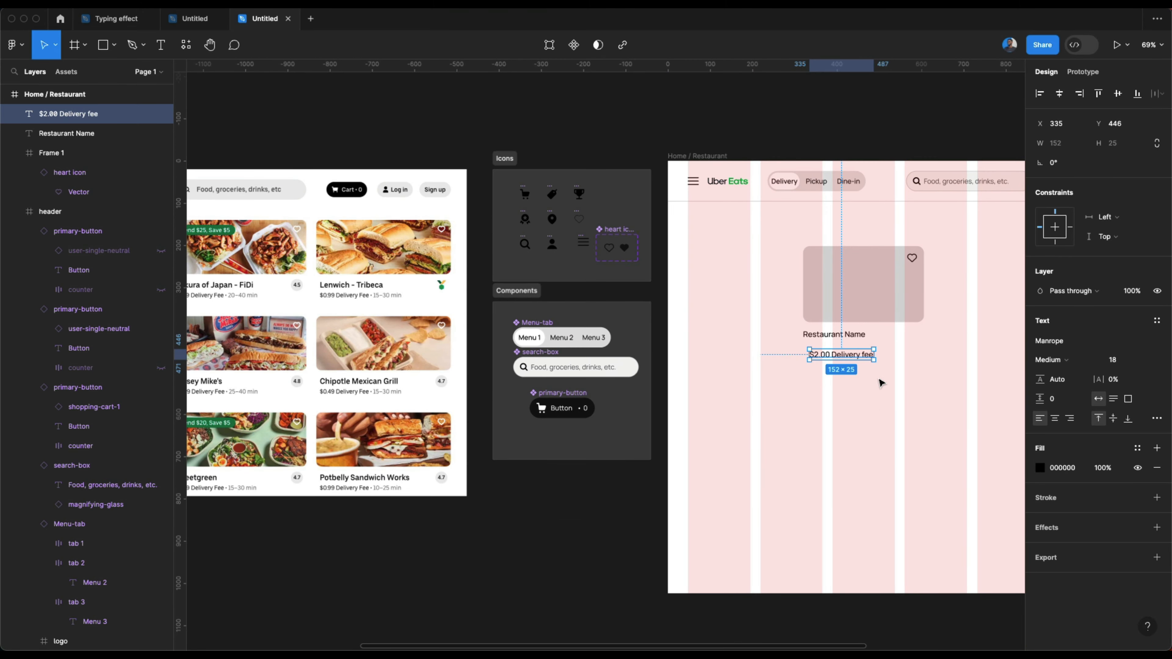
scroll(881, 383, "up", 5)
scroll(884, 369, "right", 2)
left_click_drag(741, 346, 922, 358)
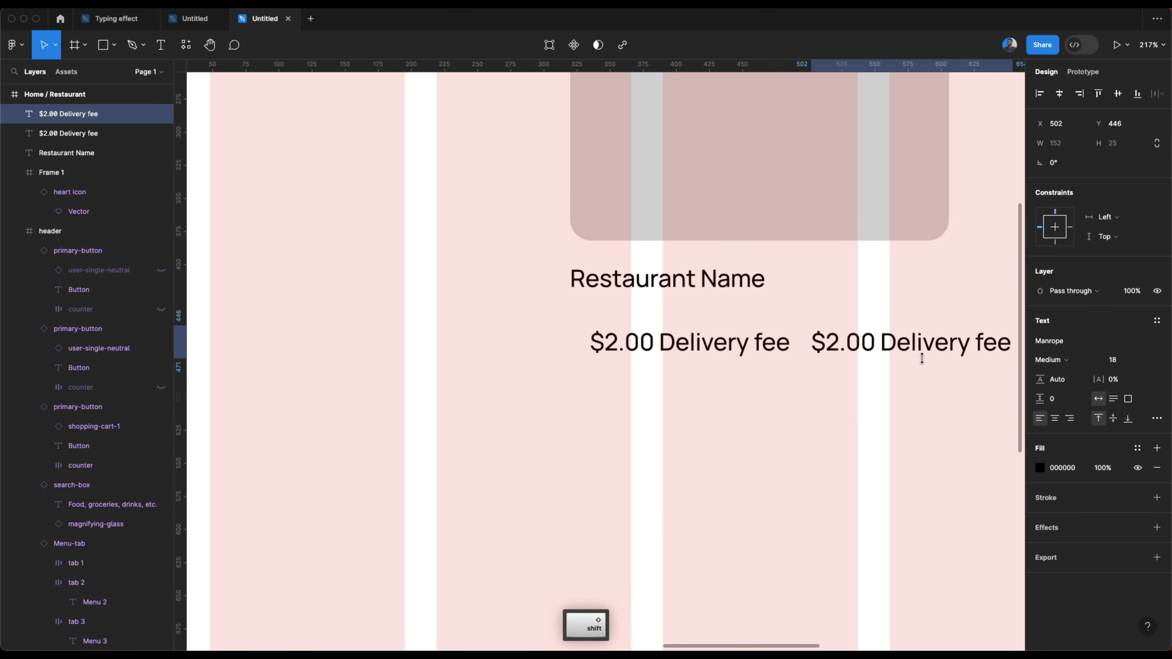
key("ctrl+super+space")
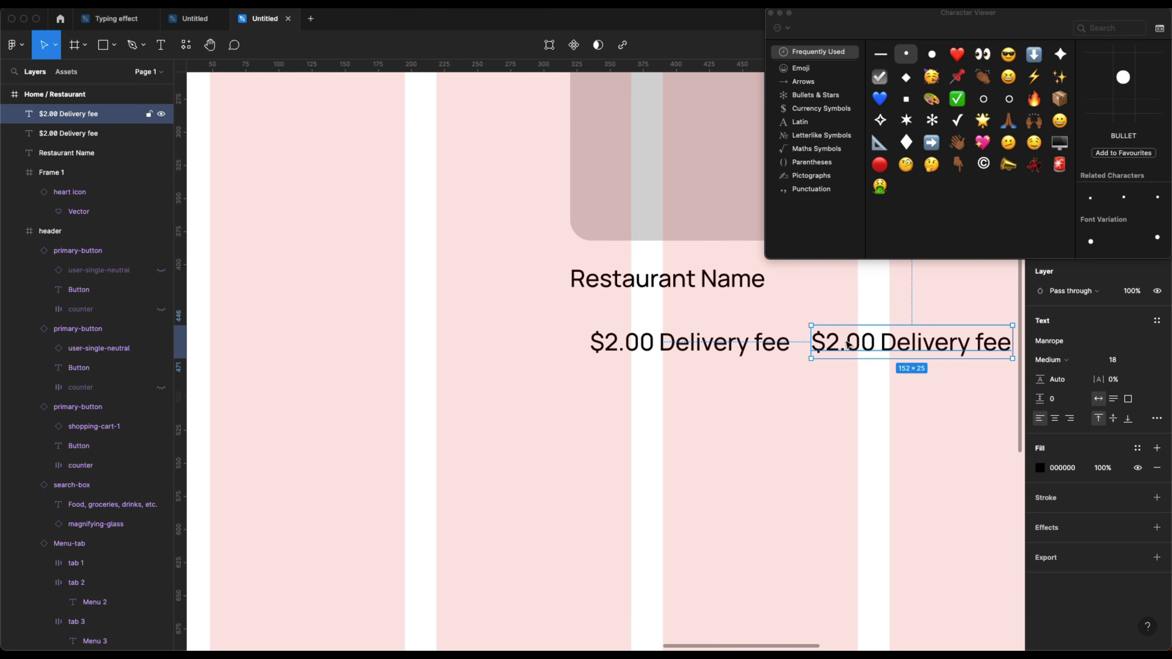
key("Return")
double_click(903, 57)
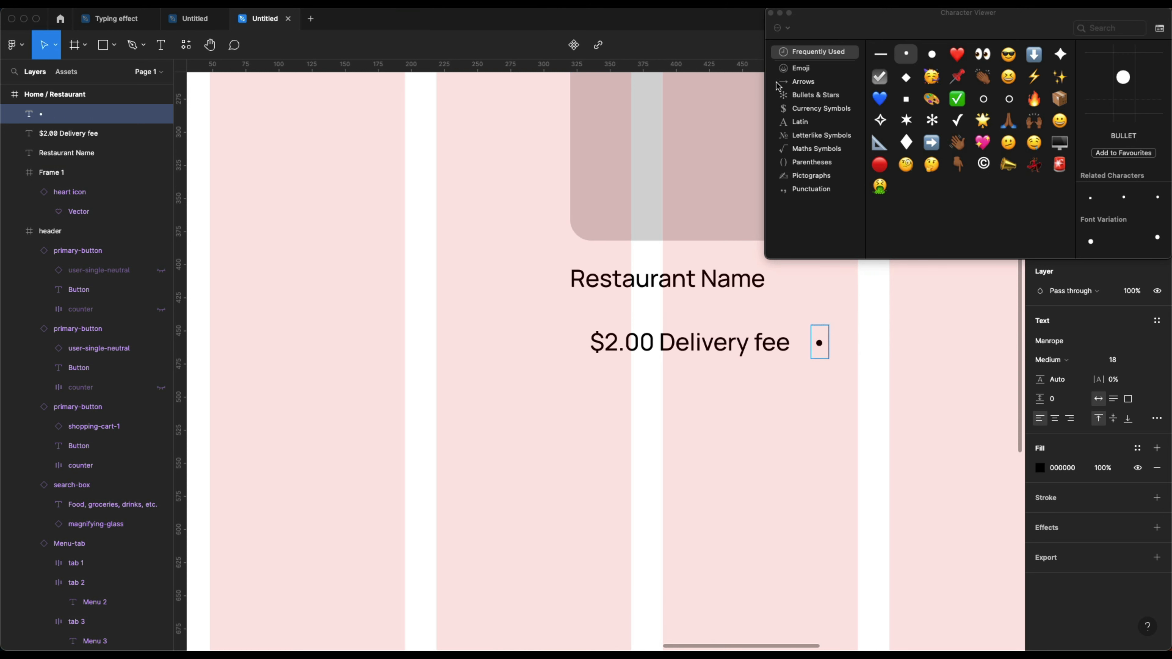
left_click(771, 13)
key("Escape")
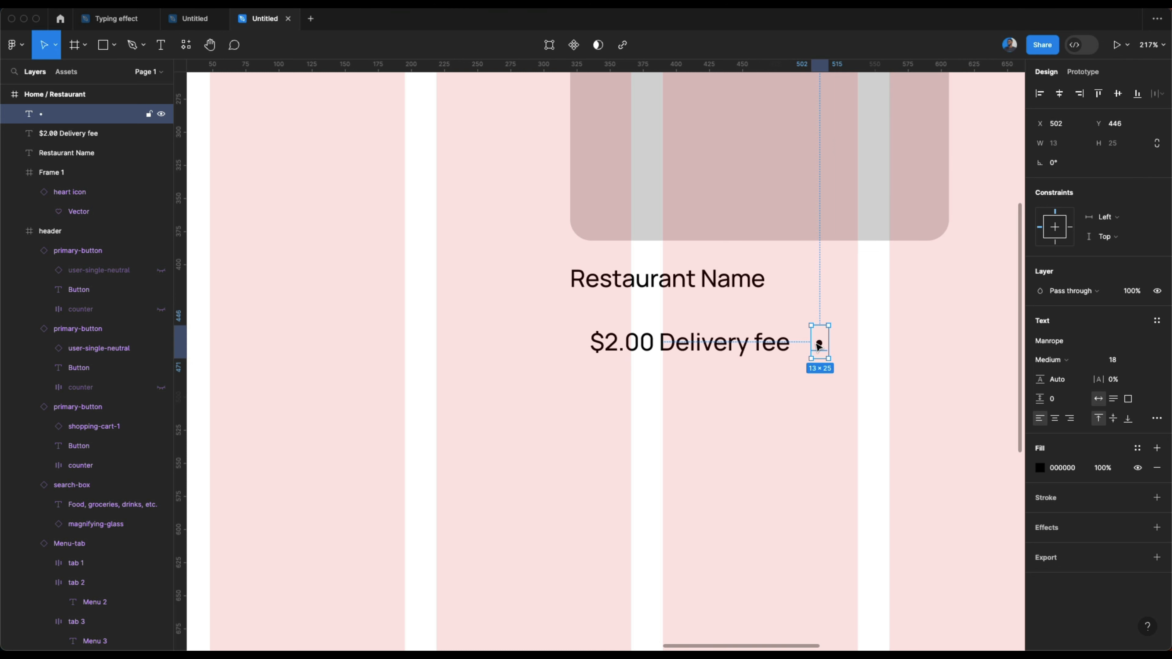
Step: Duplicate the bullet text to X 527, Y 446 and change the copy to read "15 - 20 min"
left_click_drag(819, 346, 859, 347)
double_click(856, 343)
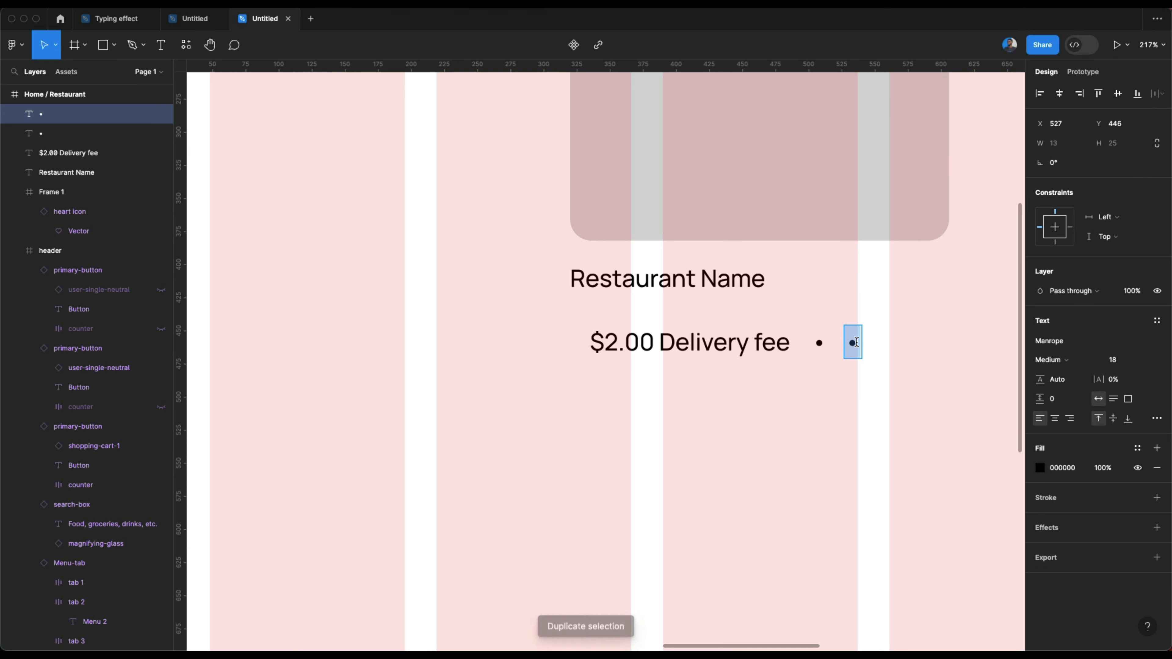
type("15 - ")
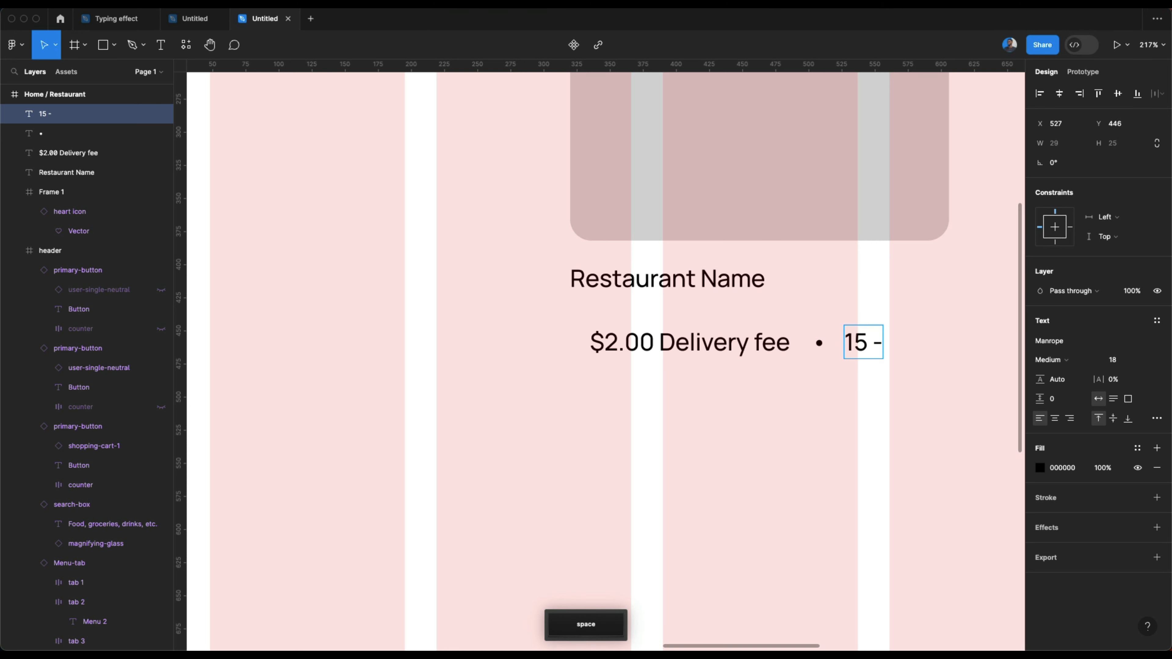
type("20 min")
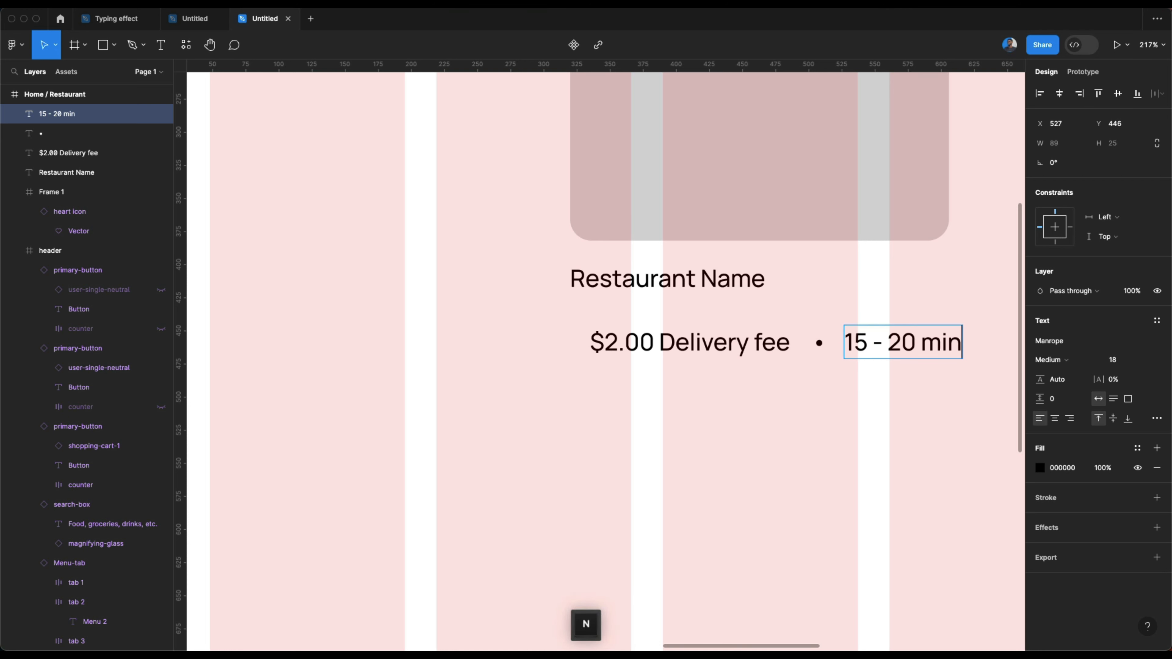
key("Escape")
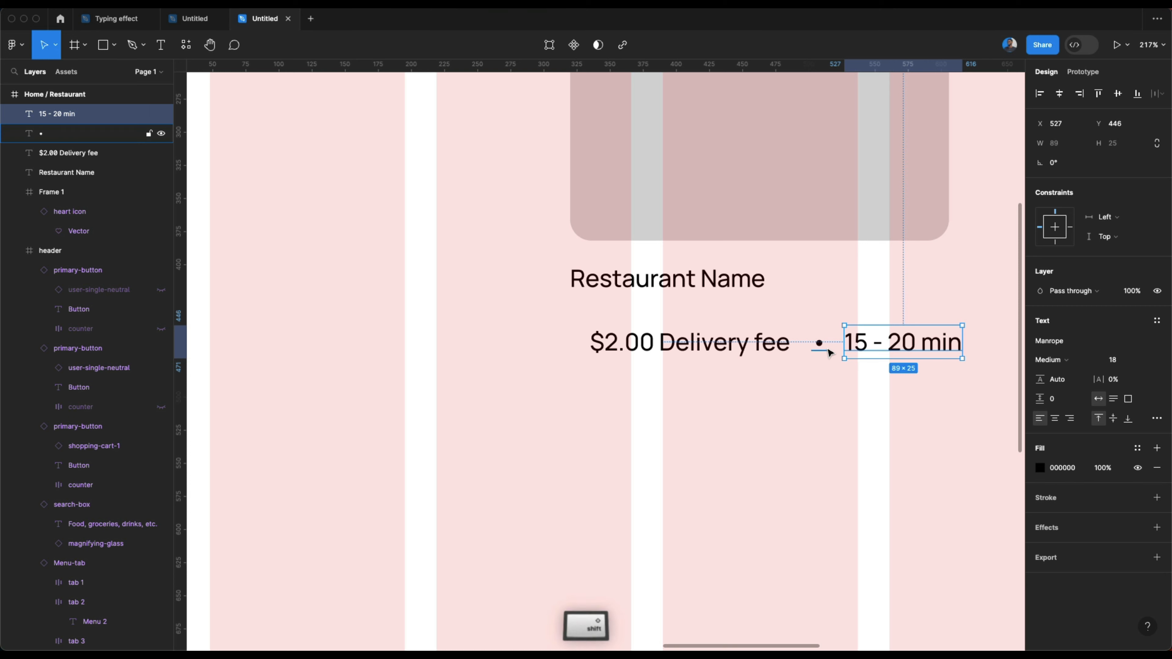
Step: Set the font size of the delivery fee, bullet and "15 - 20 min" texts to 14
left_click(819, 347, "shift")
left_click(780, 344, "shift")
left_click(1122, 392)
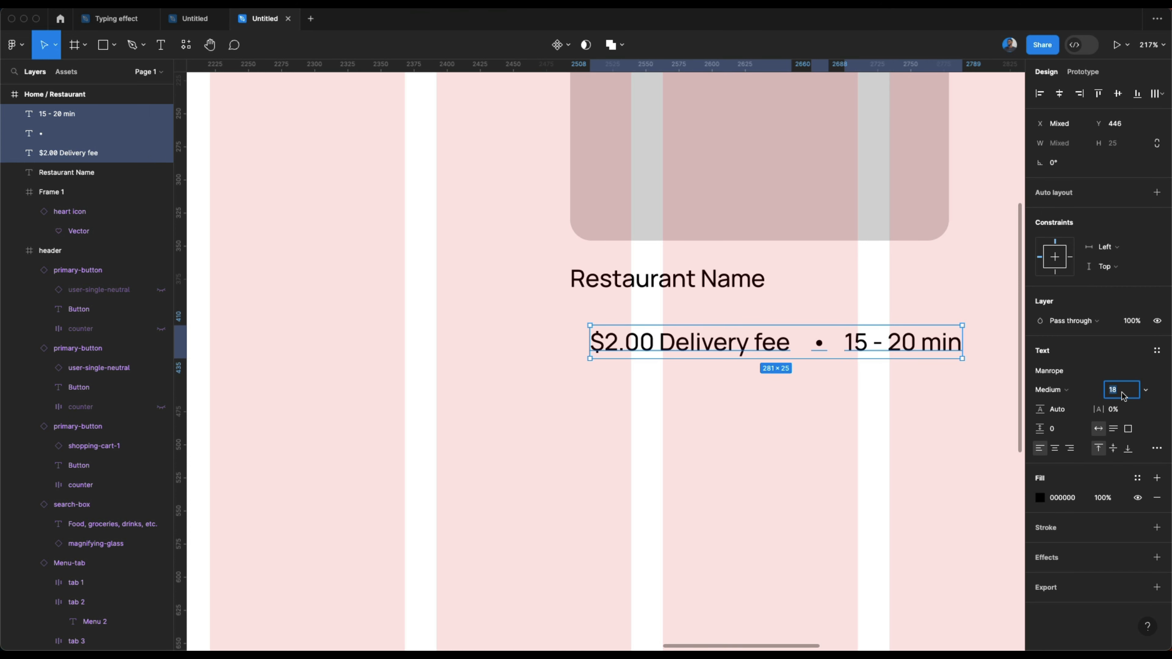
type("14")
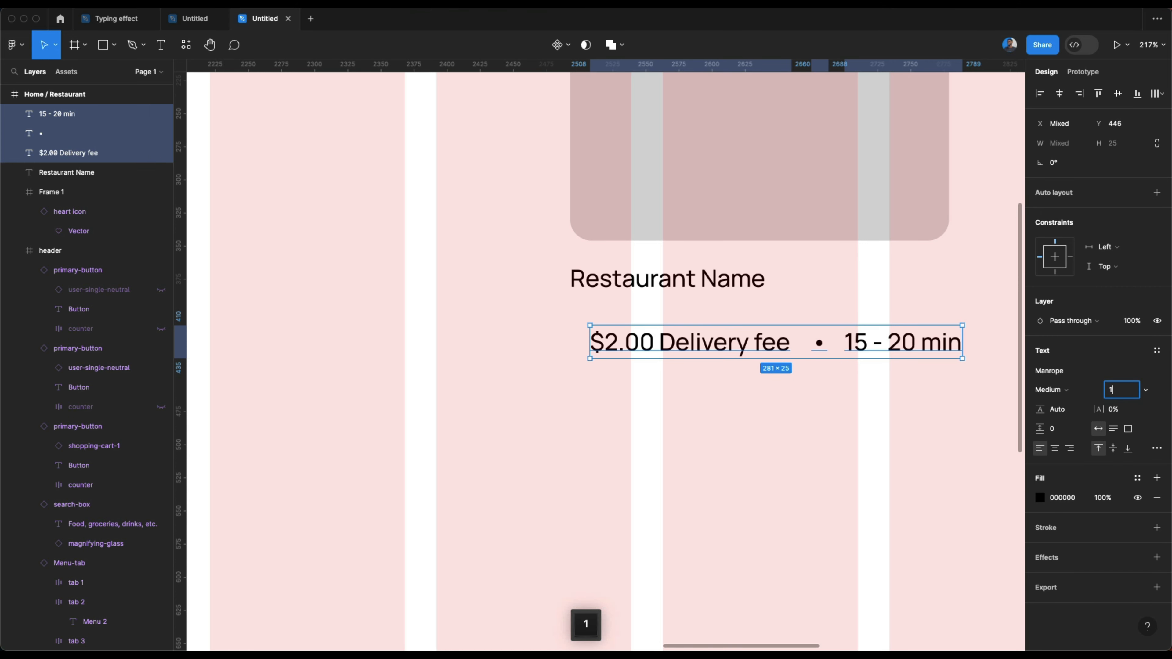
key("Return")
Step: Move the "$2.00 Delivery fee" text directly under the Restaurant Name, left-aligned with it at X 320, Y 427
left_click(591, 330)
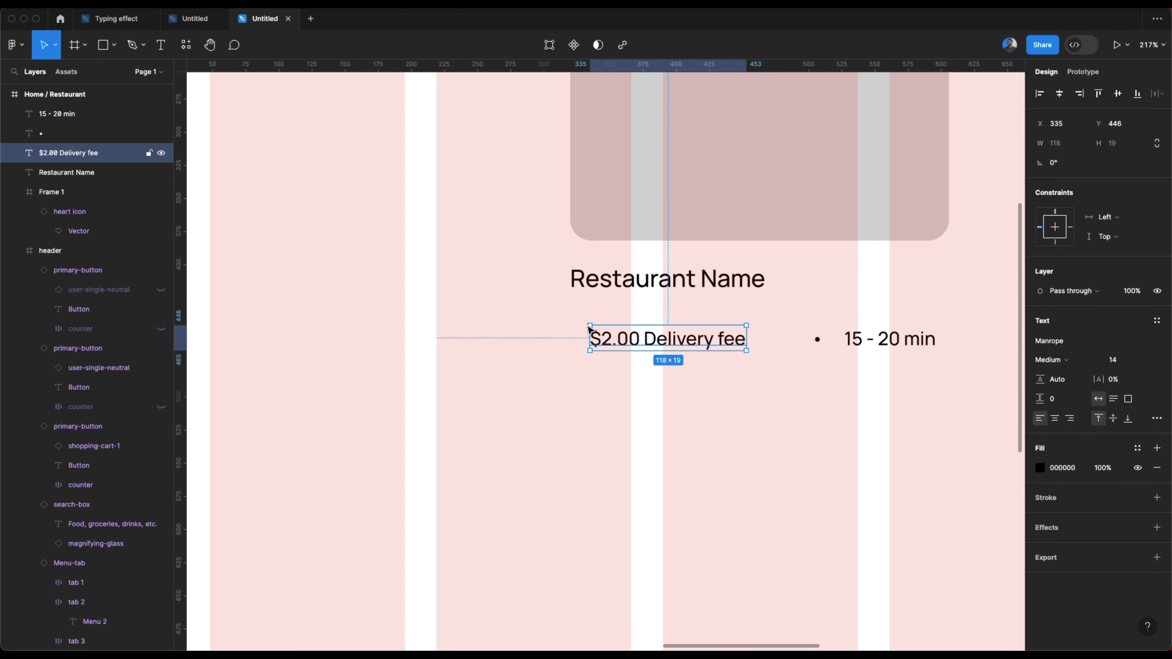
left_click_drag(591, 329, 571, 304)
key("alt")
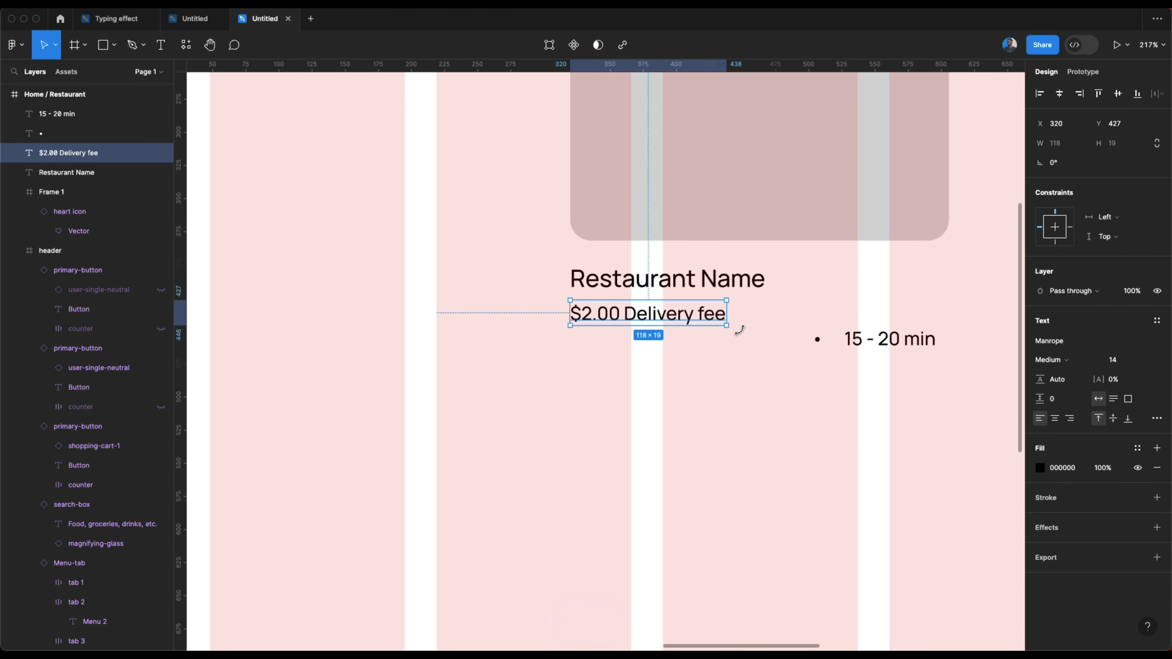
Step: Move the bullet and "15 - 20 min" texts together onto the delivery fee's line, with the bullet at X 456, Y 427
left_click(817, 340)
left_click(852, 337, "shift")
left_click_drag(852, 337, 791, 315)
left_click(784, 318)
left_click(759, 322)
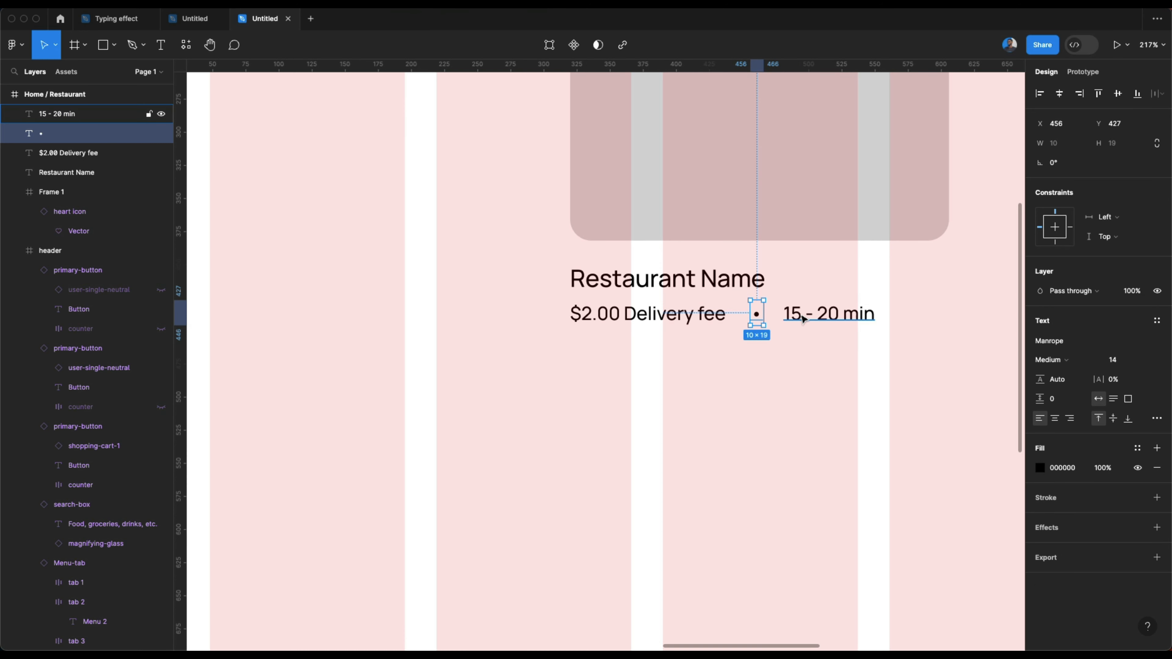
Step: Bring the "15 - 20 min" text closer to the bullet, leaving a 4 px gap
left_click(792, 319)
key("alt")
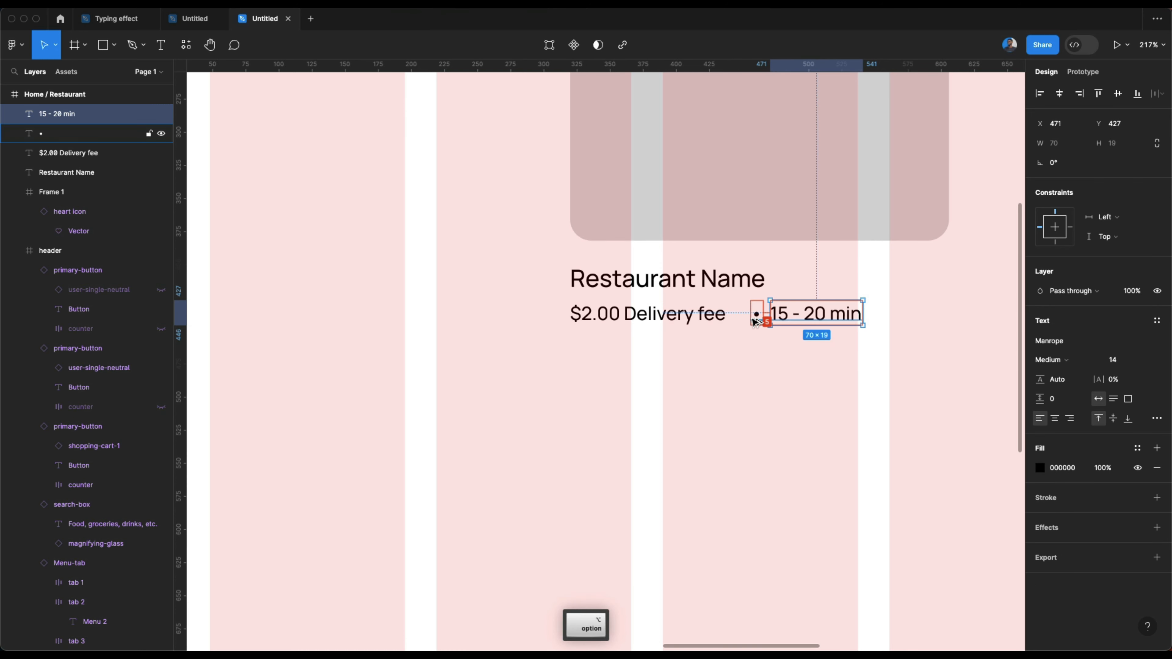
key("Escape")
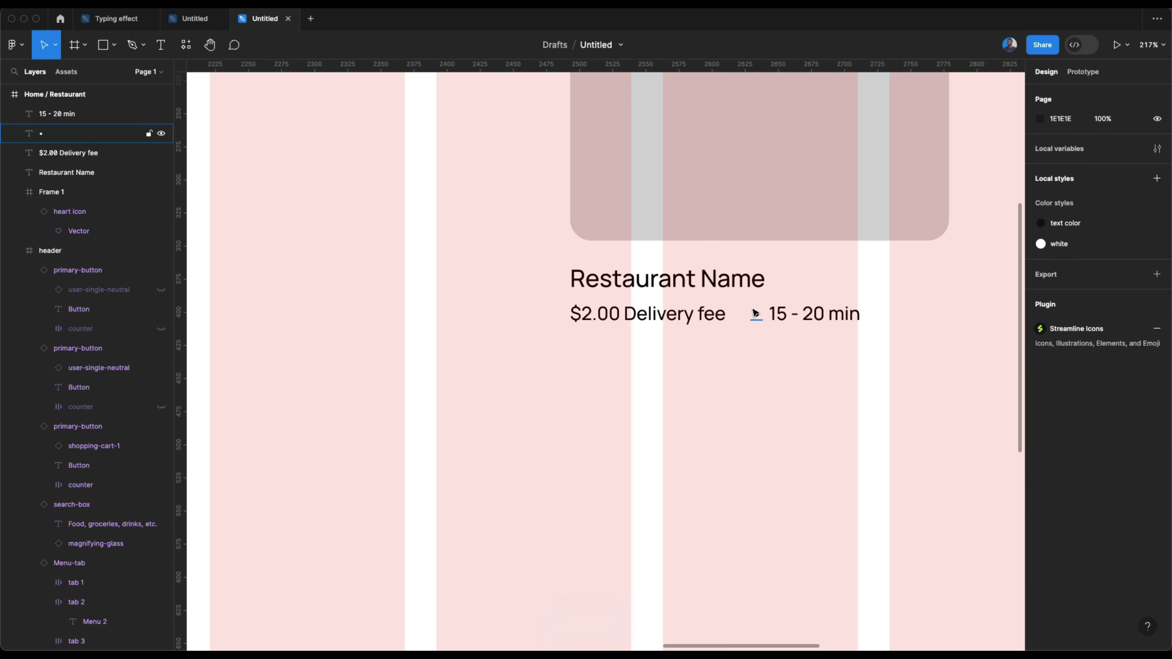
Step: Combine the bullet and "15 - 20 min" texts in a horizontal auto layout frame named "delivery time"
left_click(756, 313)
left_click(815, 318, "shift")
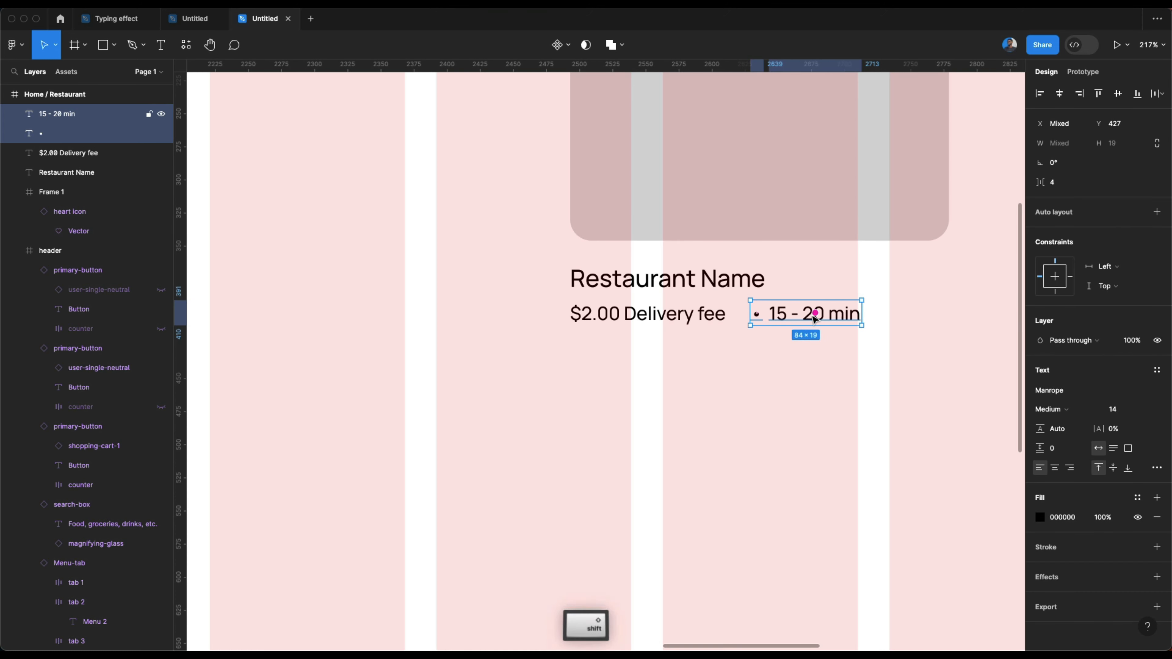
key("shift+a")
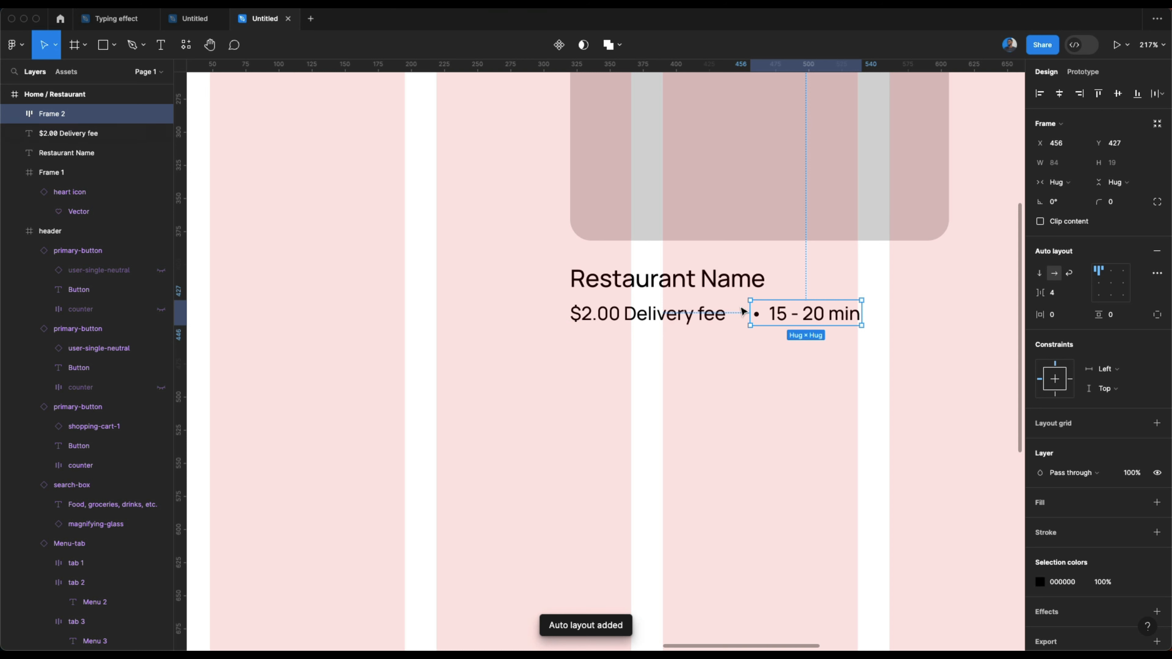
double_click(52, 115)
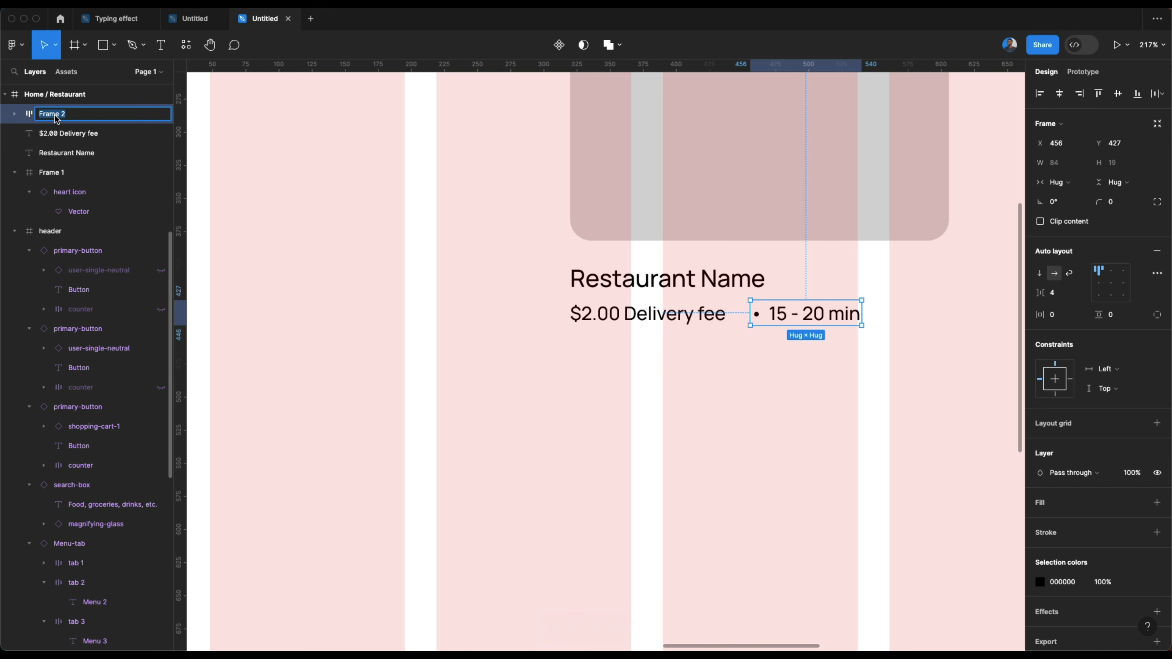
type("delivery time")
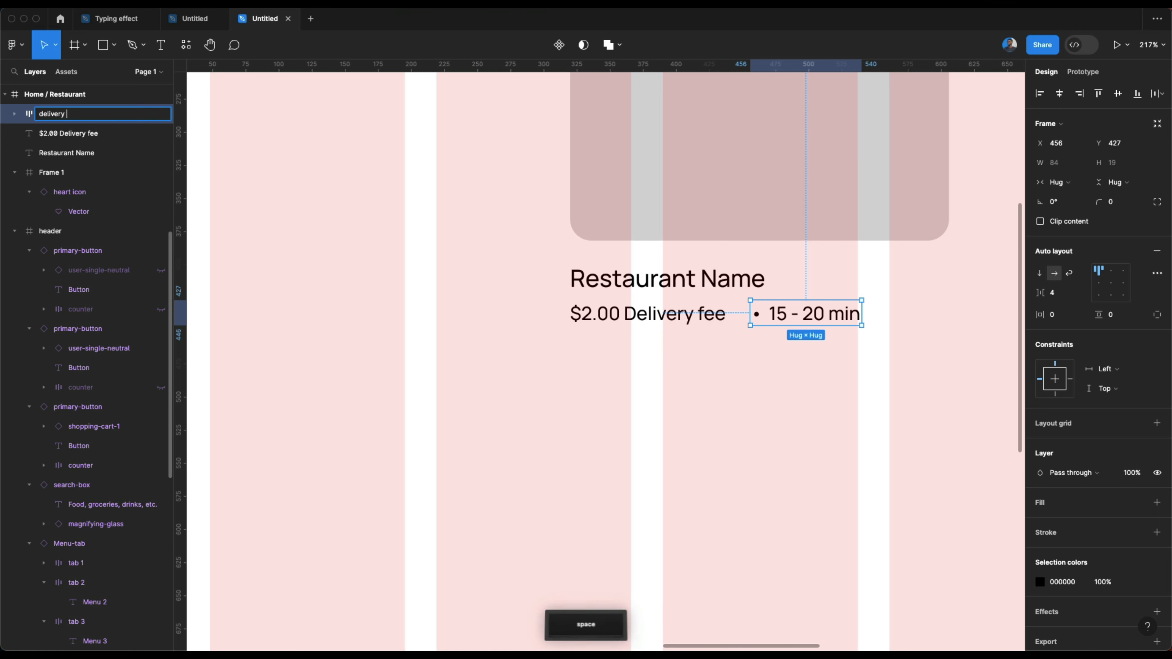
key("Return")
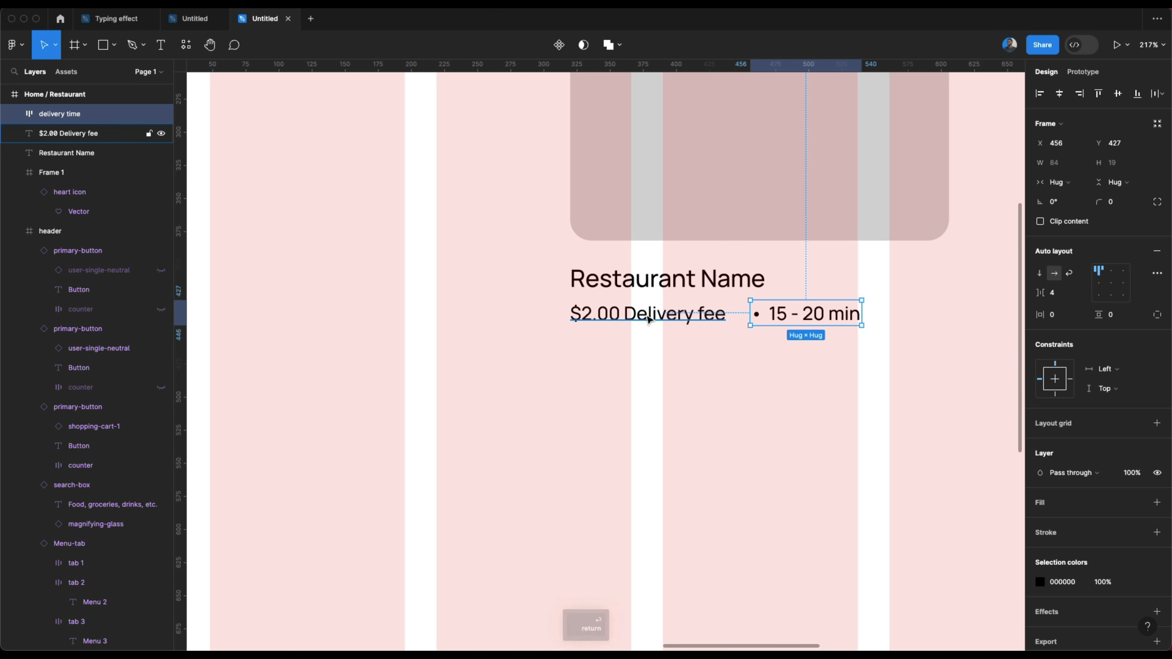
Step: Nudge the delivery time frame to X 446 so it sits 8 px from the delivery fee text
left_click(649, 317)
left_click(797, 315)
key("alt+Left")
key("alt+Left")
key("alt+Left")
key("alt+Left")
key("alt+Left")
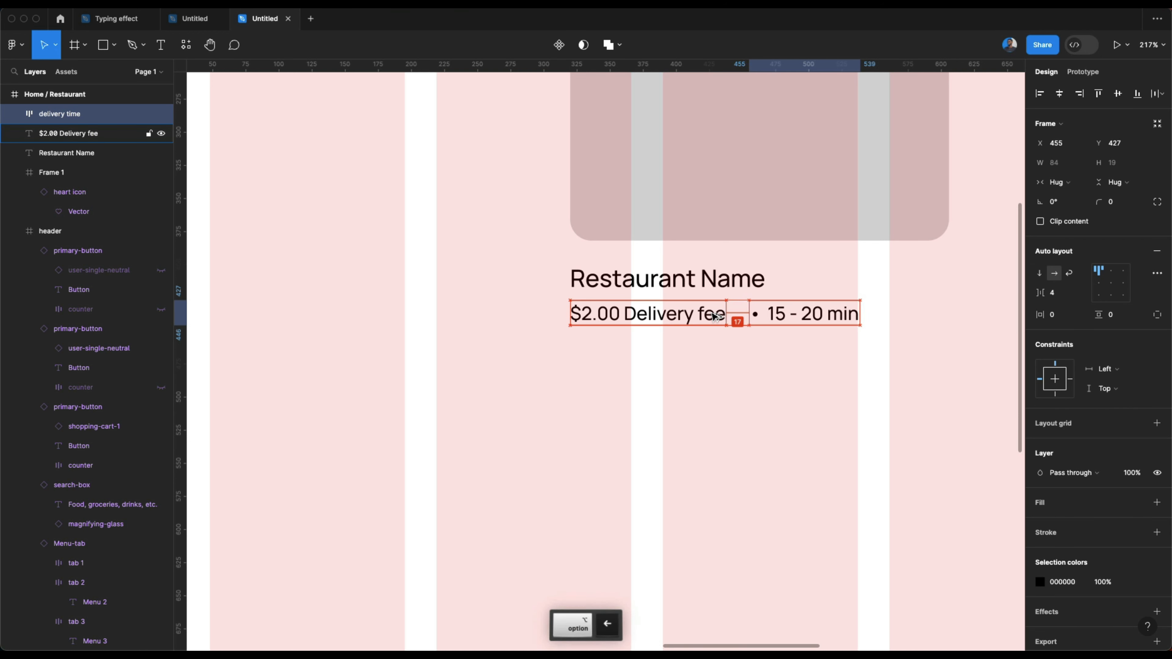
key("alt+Left")
key("alt+Left")
key("alt+Left")
key("alt+Left")
key("alt+Left")
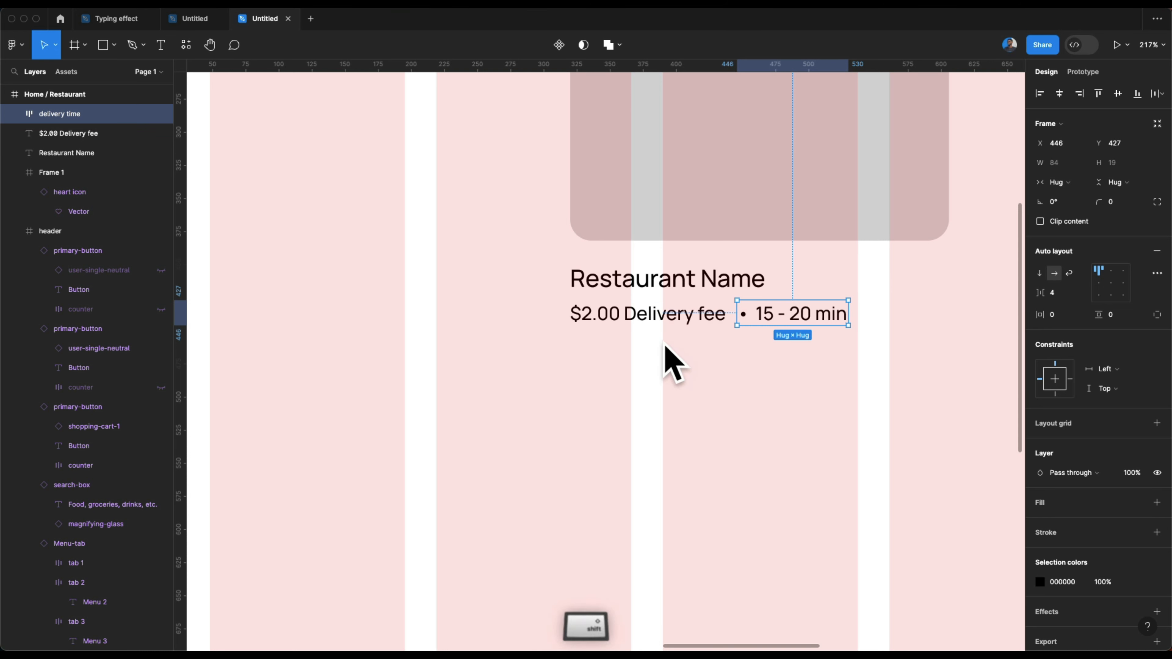
Step: Wrap the delivery fee text and delivery time frame in an auto layout named "delivery fee + time"
left_click(662, 319, "shift")
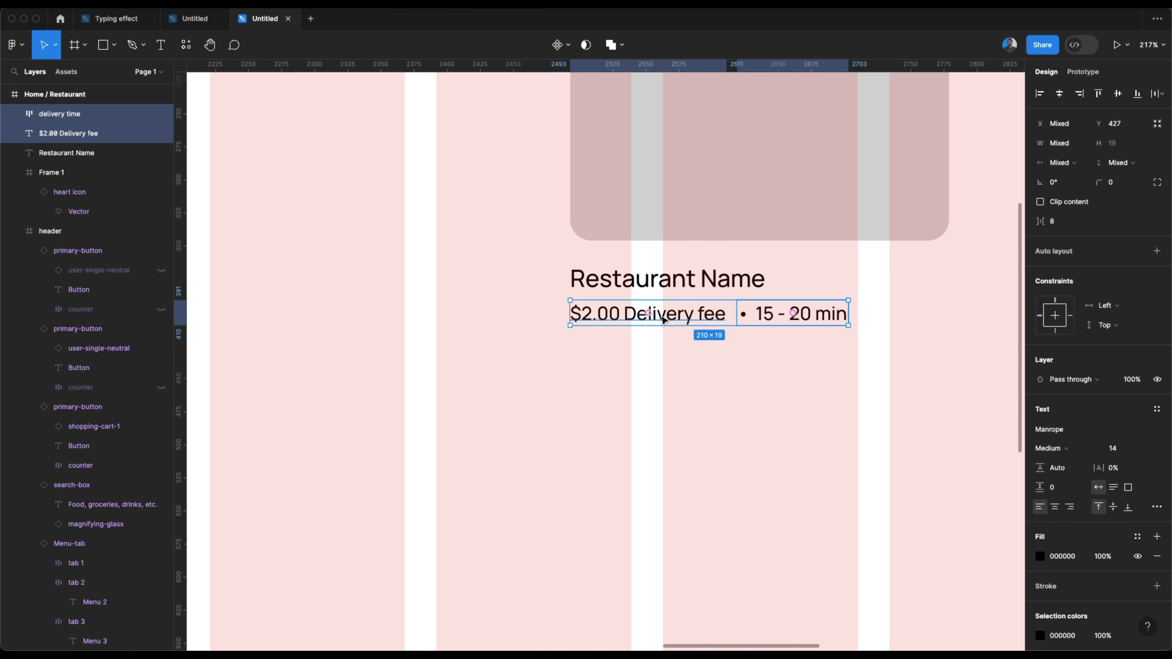
key("shift")
key("shift+a")
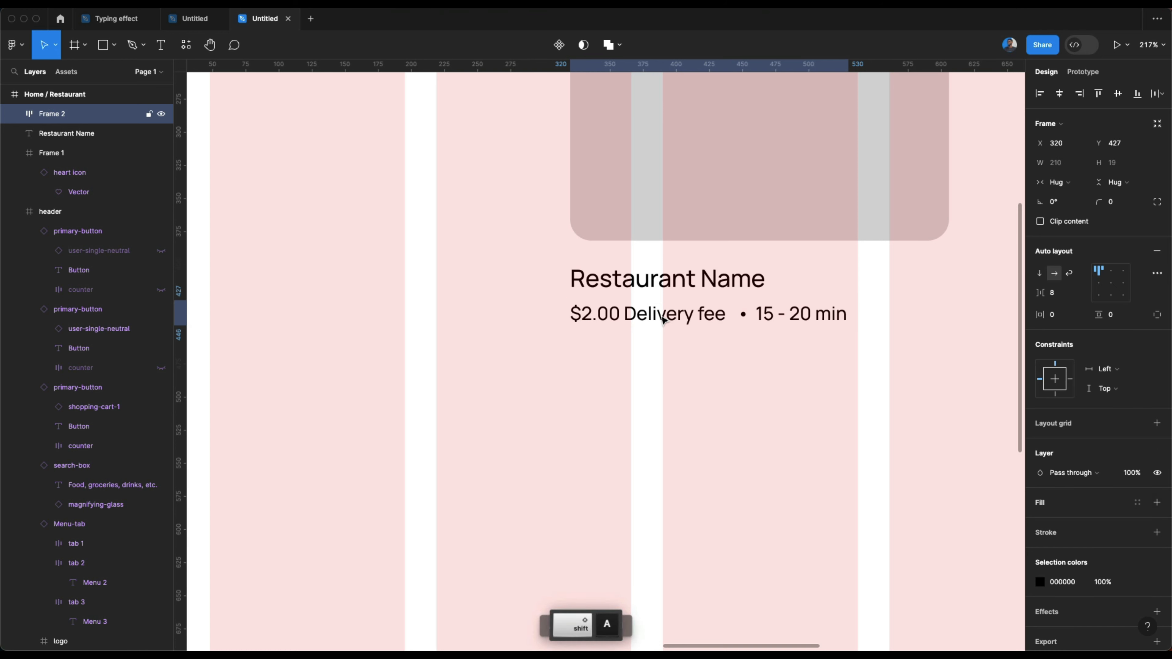
double_click(50, 116)
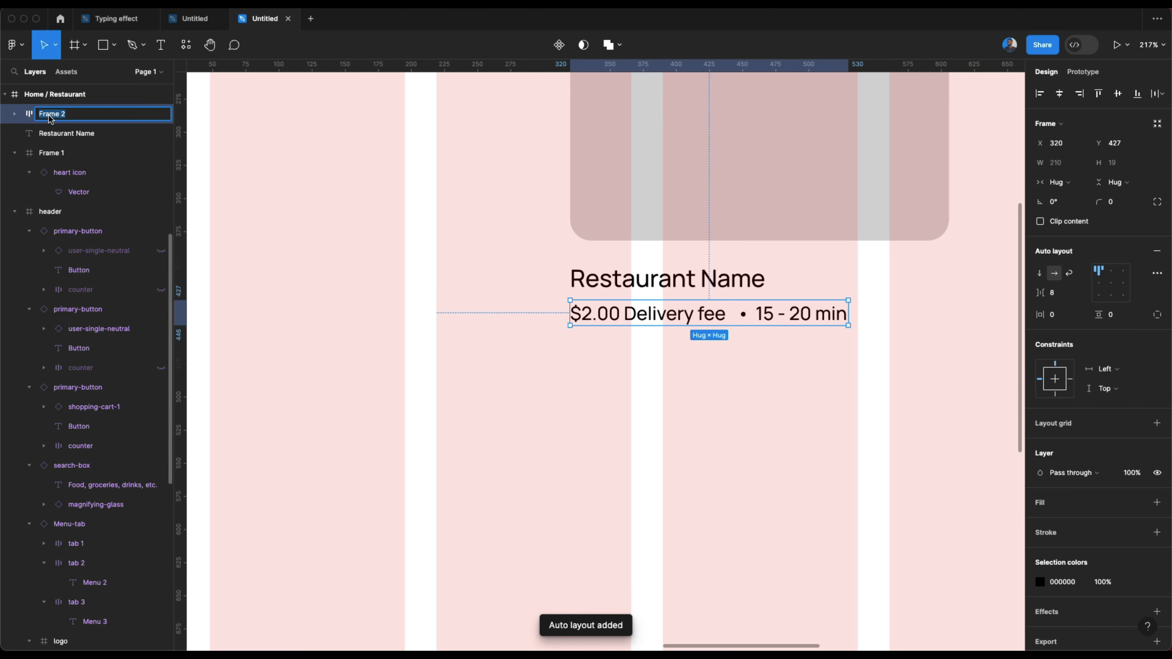
type("delivery")
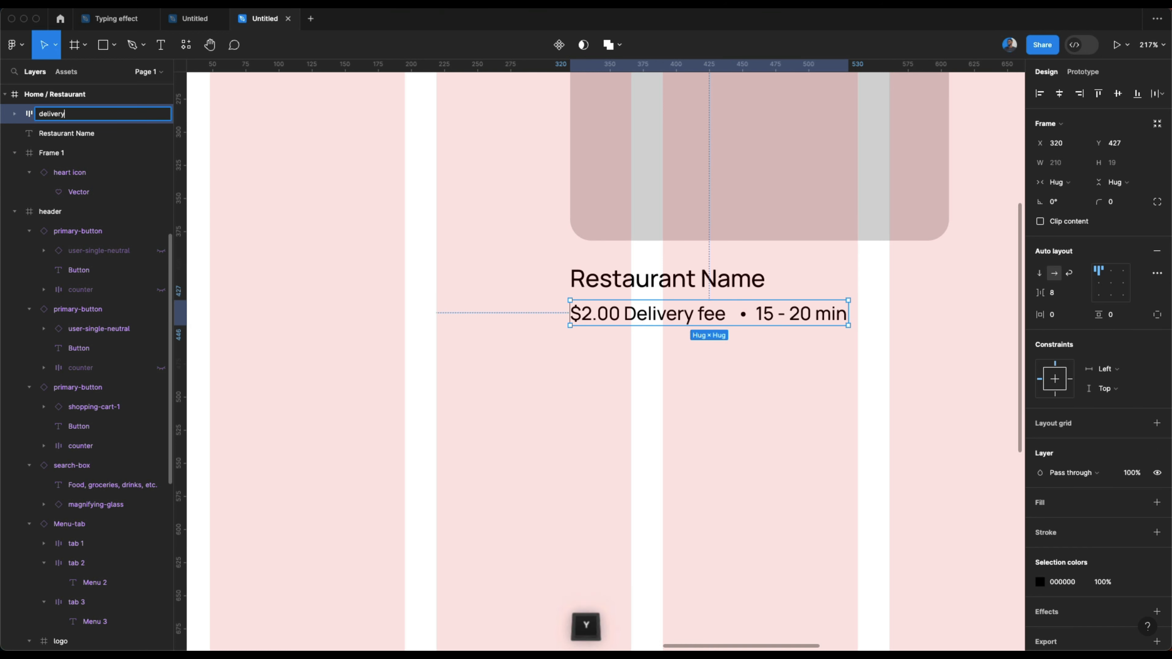
type(" fee")
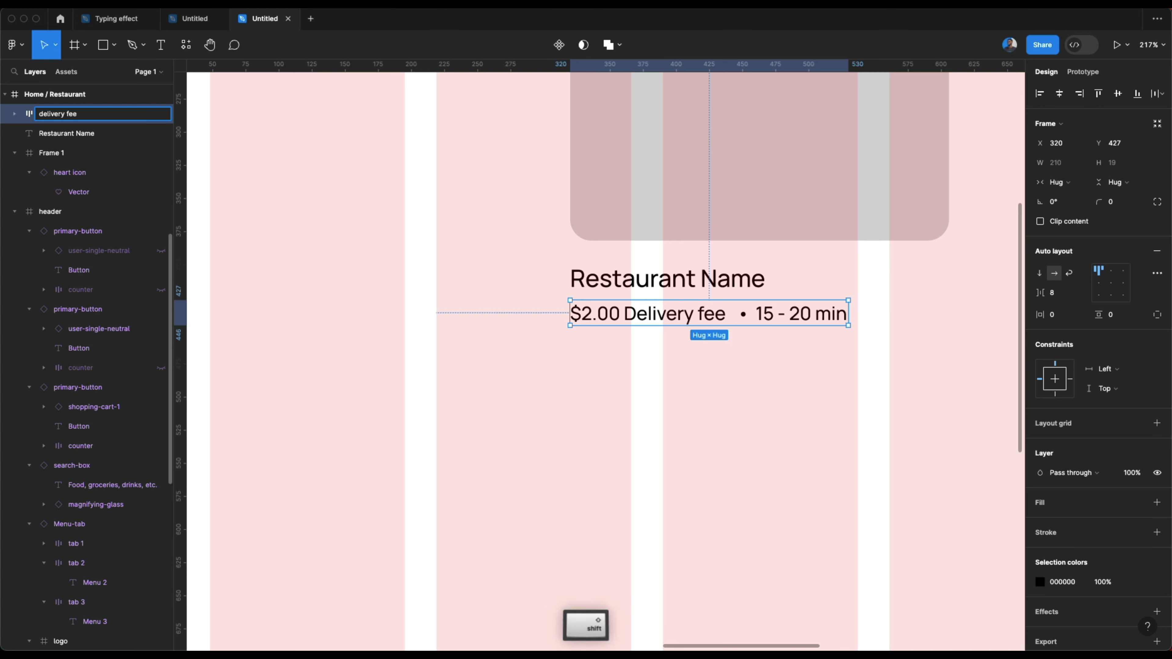
type(" + t")
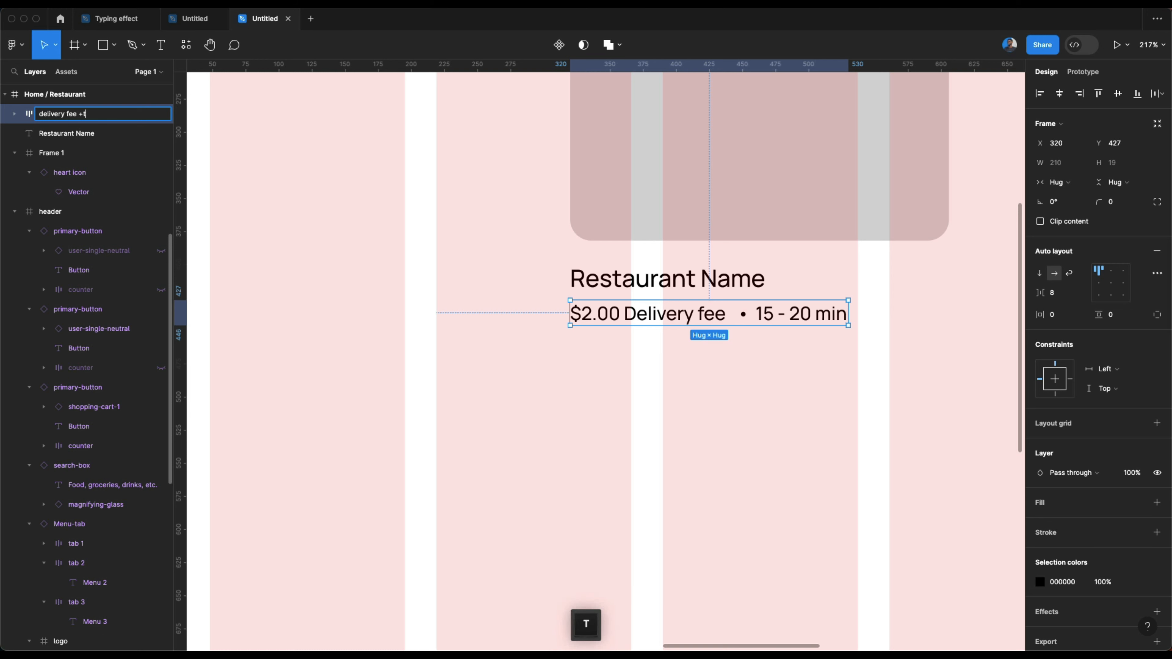
type("ime")
key("Return")
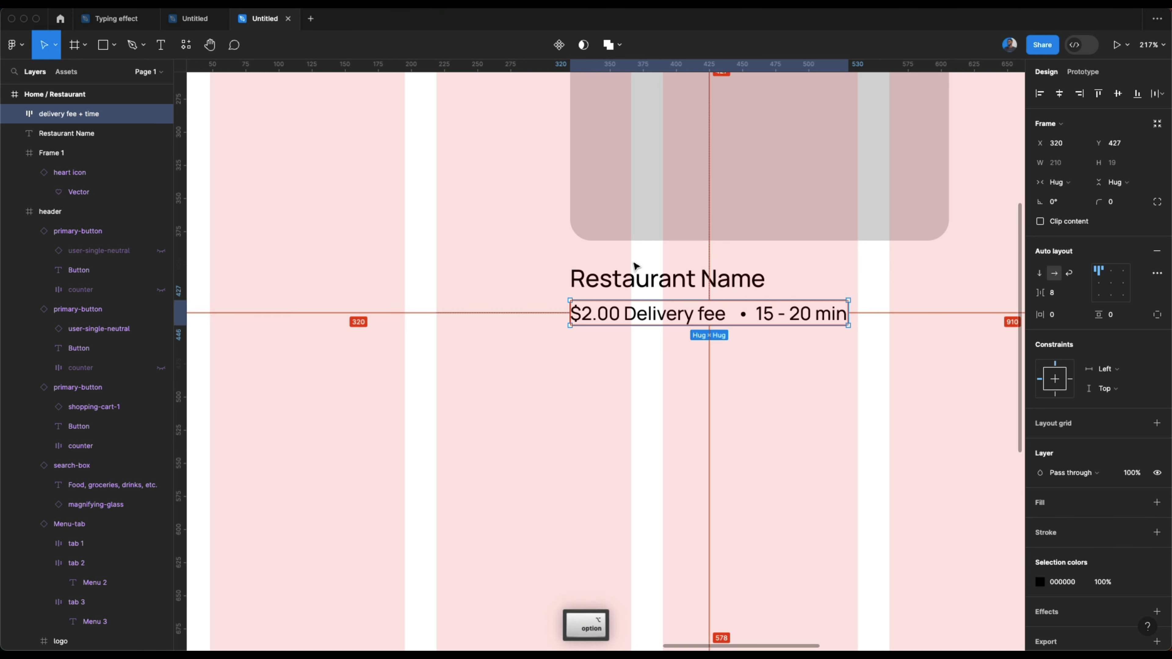
Step: Draw a frame of about 31 × 31 px for the rating badge, beside the restaurant name under the image placeholder's right end
scroll(636, 282, "down", 3)
left_click(656, 366)
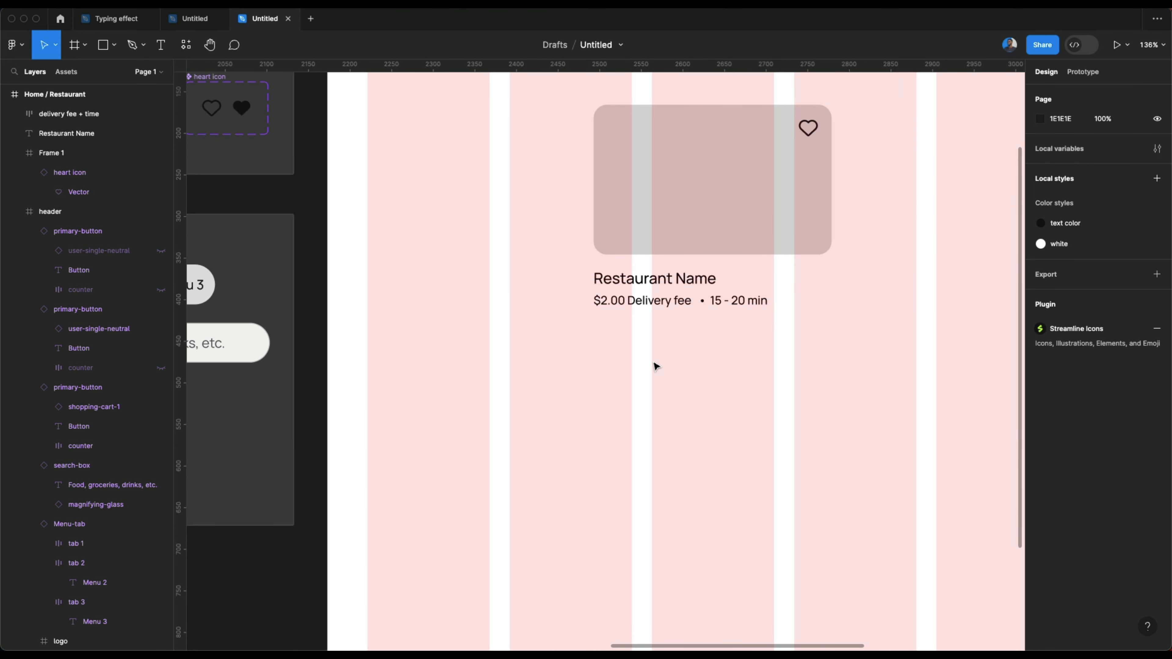
scroll(789, 302, "up", 5)
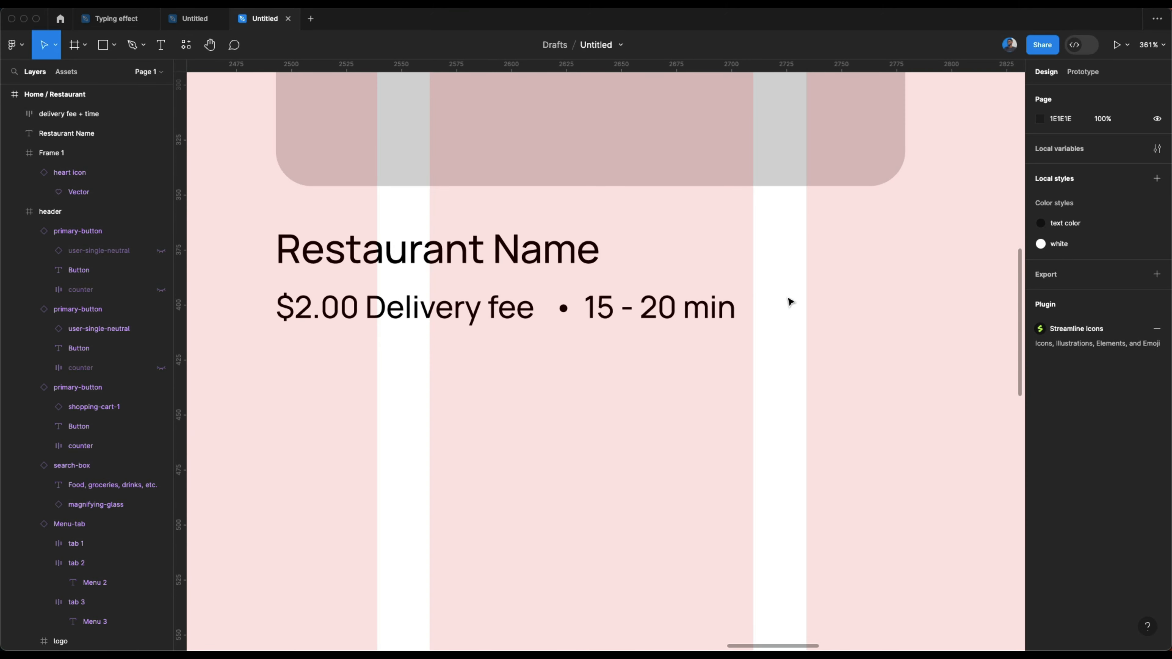
scroll(789, 300, "down", 4)
scroll(788, 300, "left", 10)
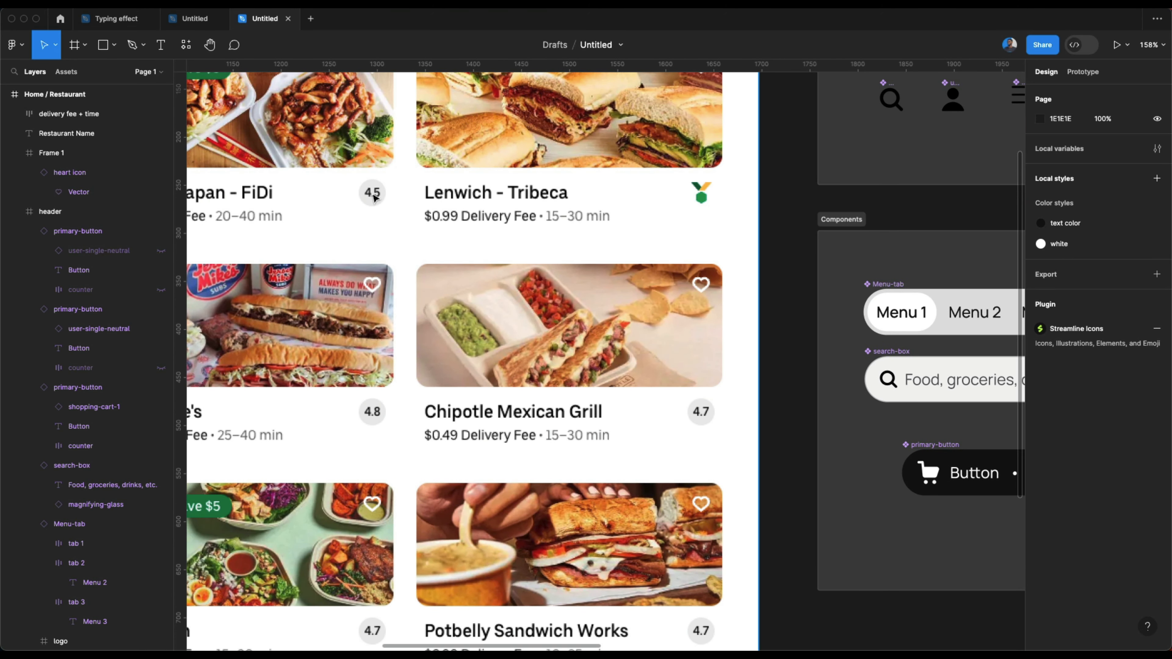
scroll(374, 198, "right", 10)
scroll(518, 301, "up", 3)
key("f")
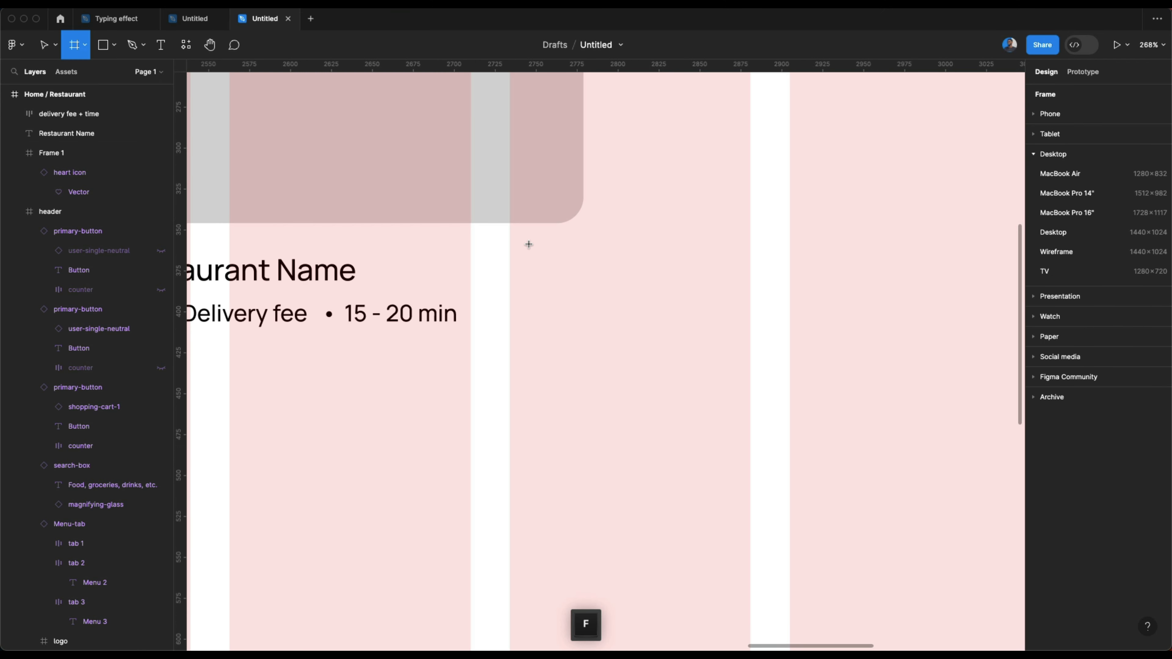
left_click_drag(530, 244, 580, 276)
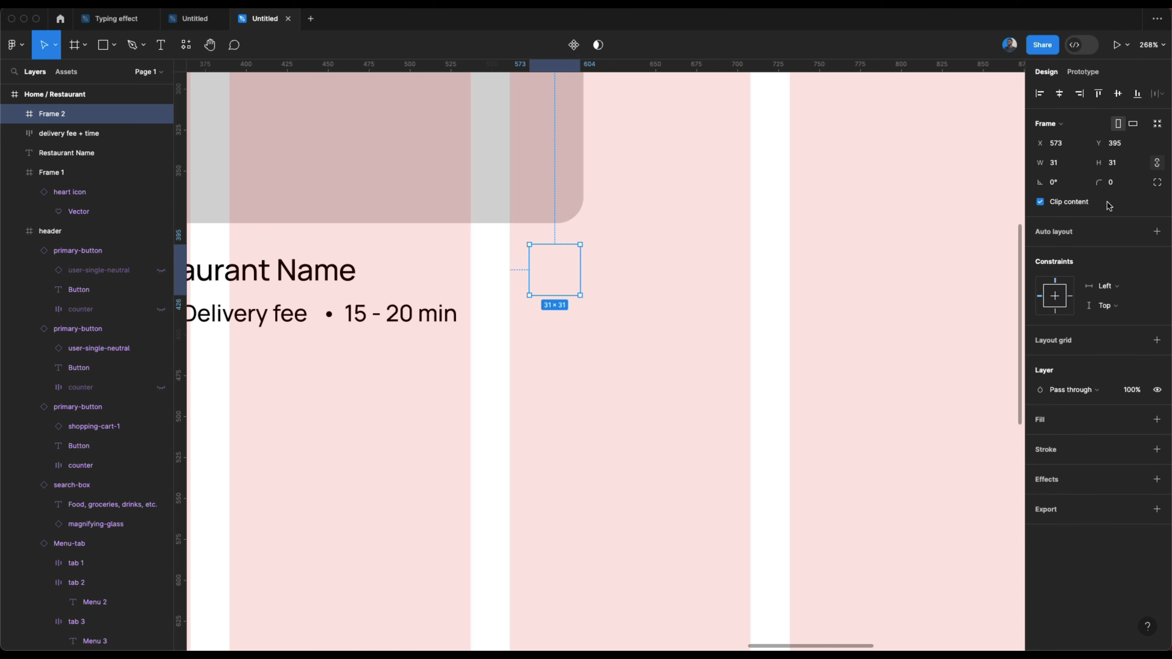
Step: Set the badge frame's size to 32 × 32 px and align it to the image placeholder's right edge at X 574
left_click(1082, 162)
type("32")
key("Return")
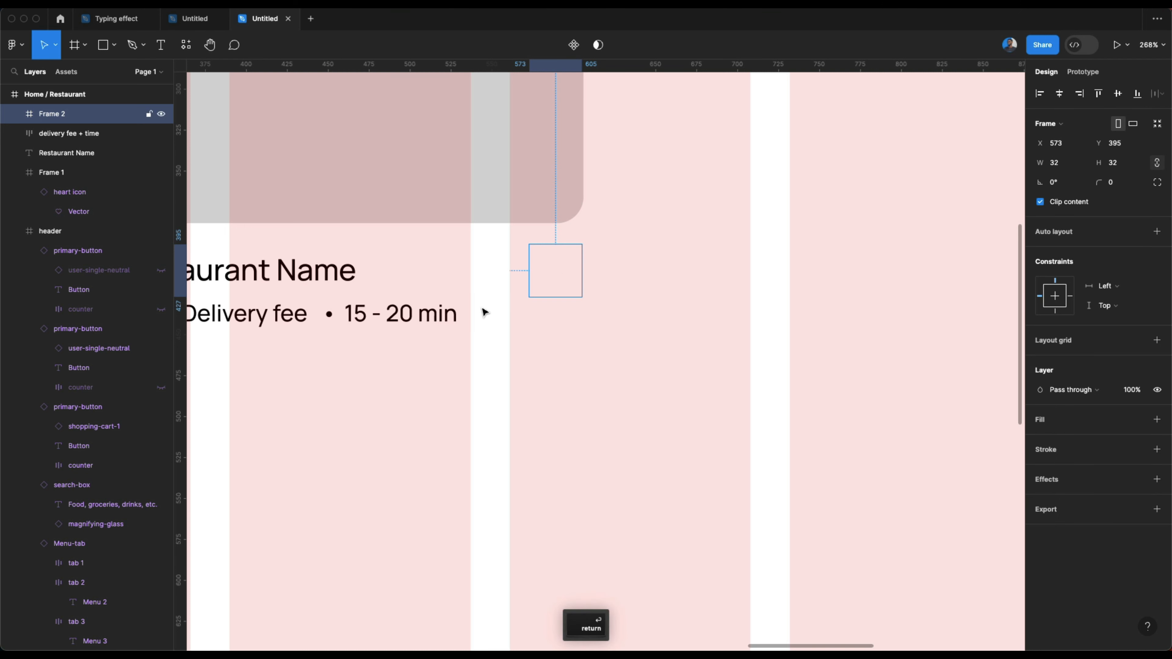
mouse_move(557, 270)
left_mouse_down()
mouse_move(546, 272)
mouse_move(556, 270)
left_mouse_up()
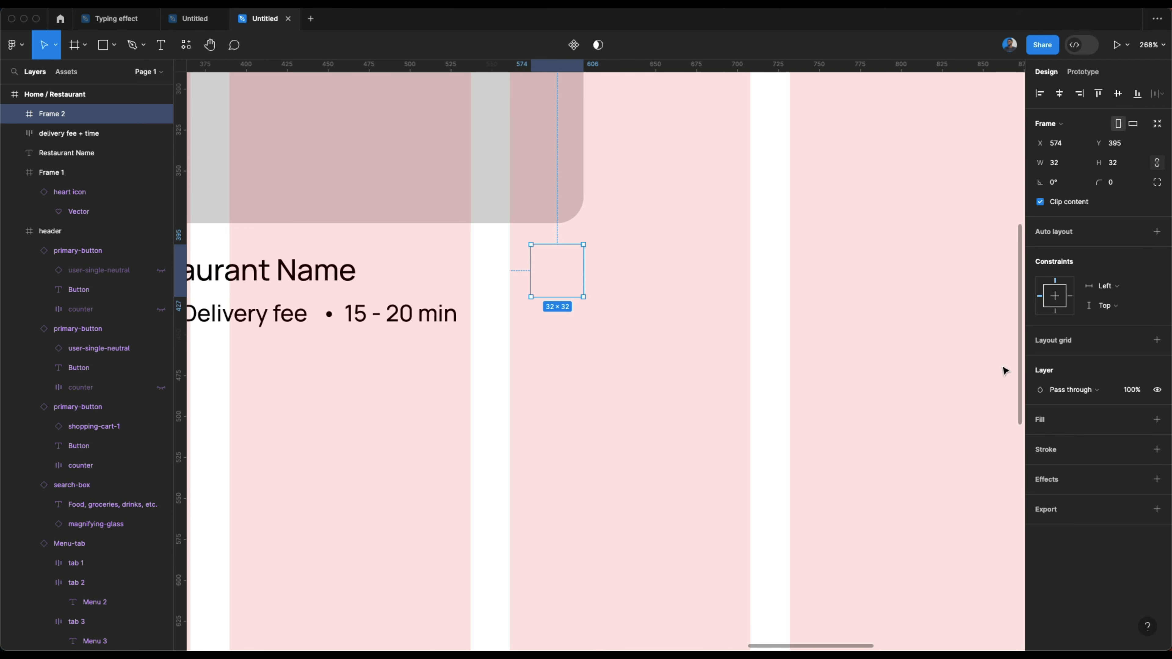
Step: Fill the badge frame with the Gray 5 color style and set its corner radius to 100
left_click(1156, 419)
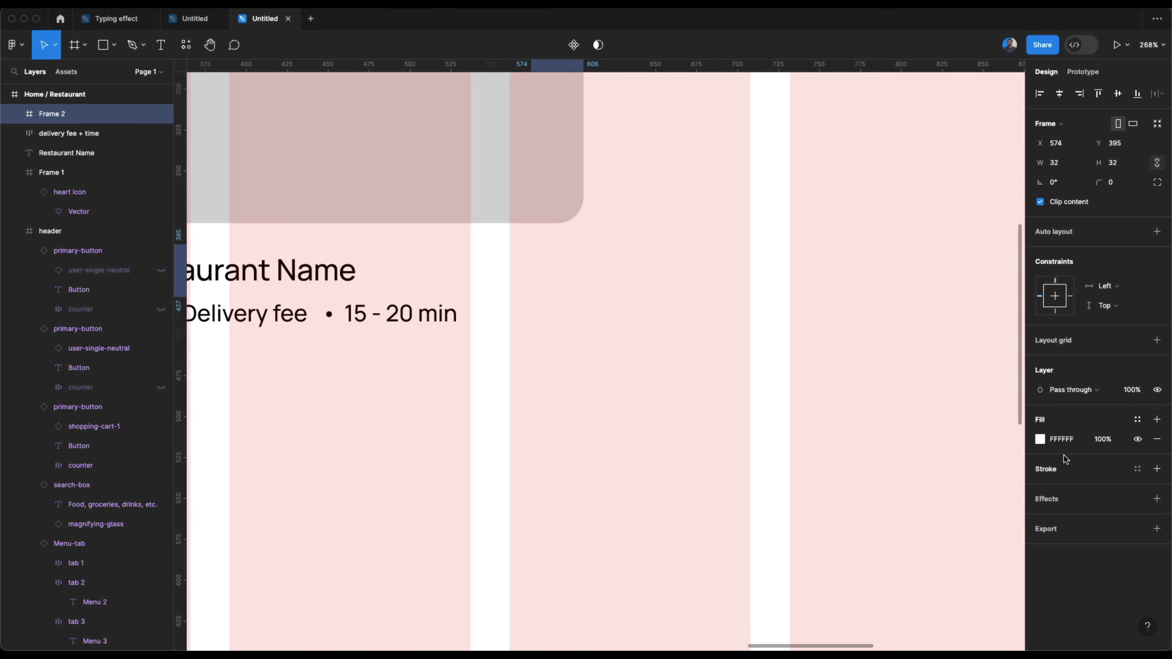
left_click(1138, 420)
left_click(988, 558)
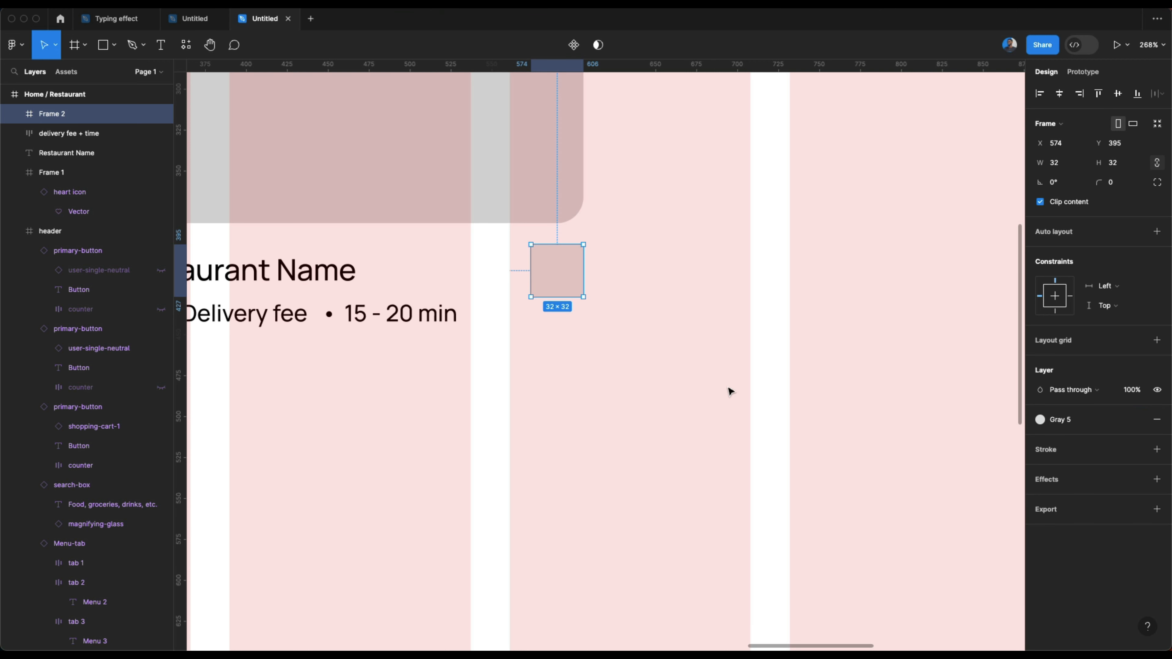
left_click(1128, 182)
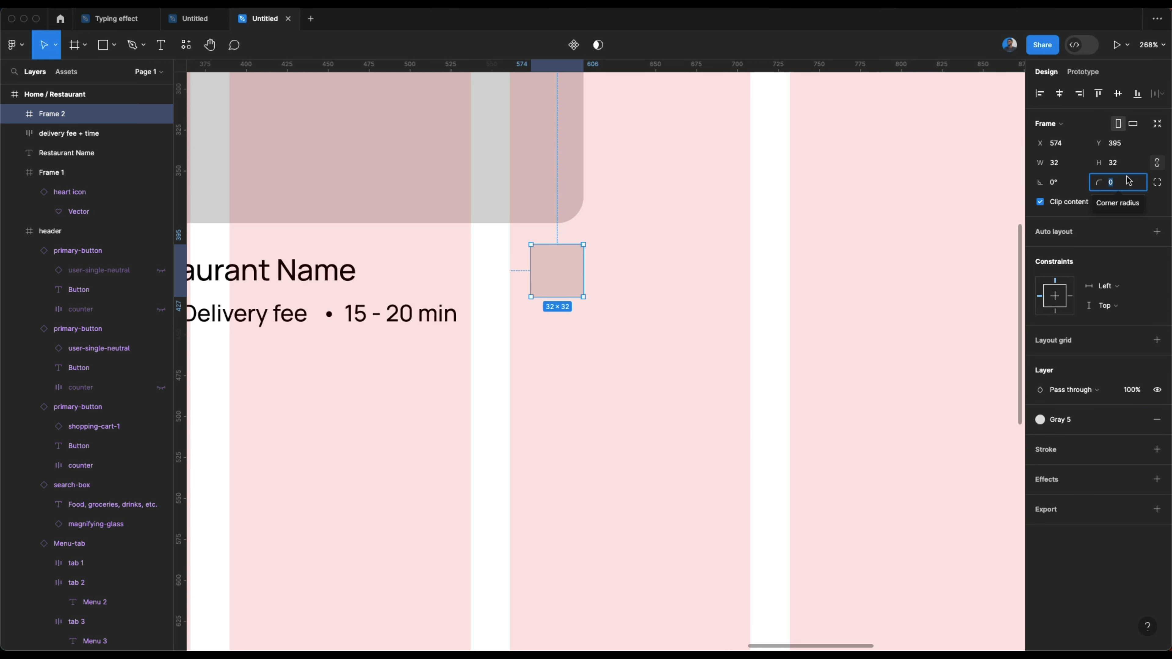
type("100")
key("Return")
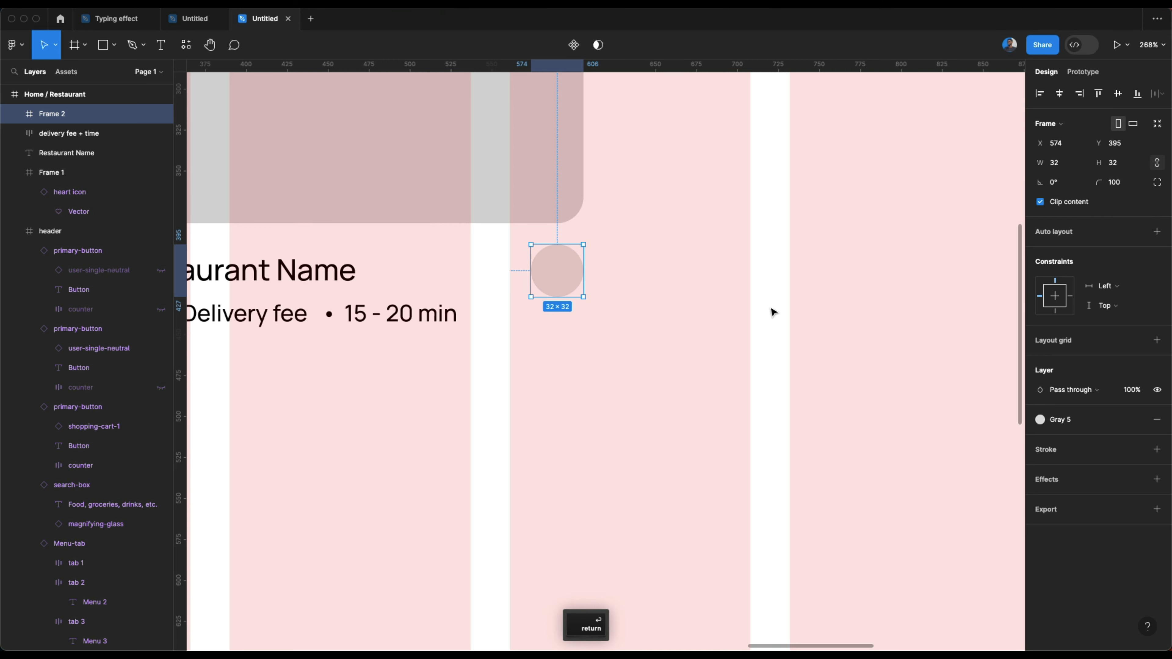
Step: Add the text "4.6" inside the rating badge and center it horizontally and vertically
key("t")
left_click(555, 273)
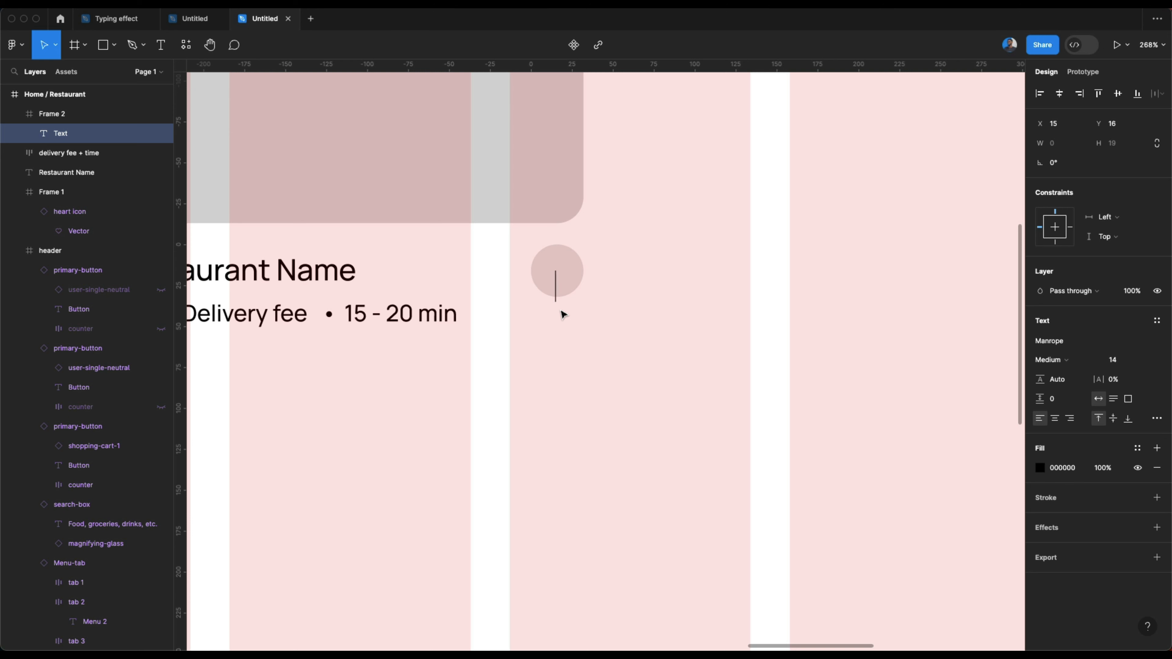
type("4.6")
key("Escape")
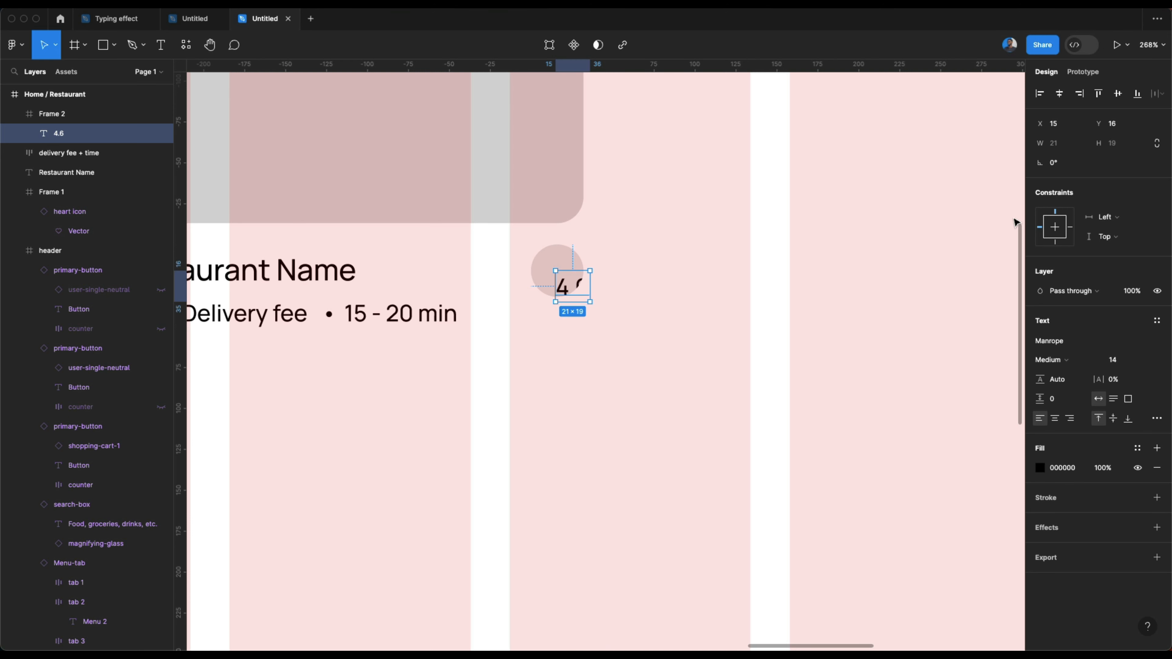
left_click(1059, 96)
left_click(1118, 93)
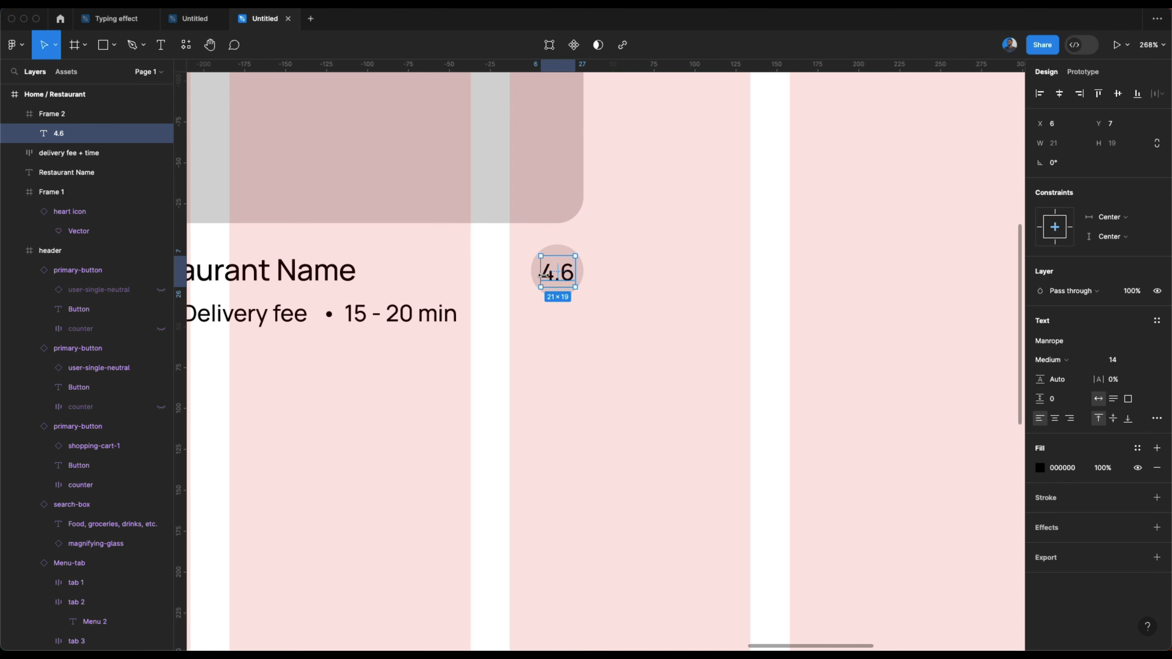
Step: Align the rating badge and Restaurant Name text on their vertical centers and wrap them in a horizontal auto layout frame
left_click(545, 345)
left_click(551, 275)
scroll(508, 268, "left", 3)
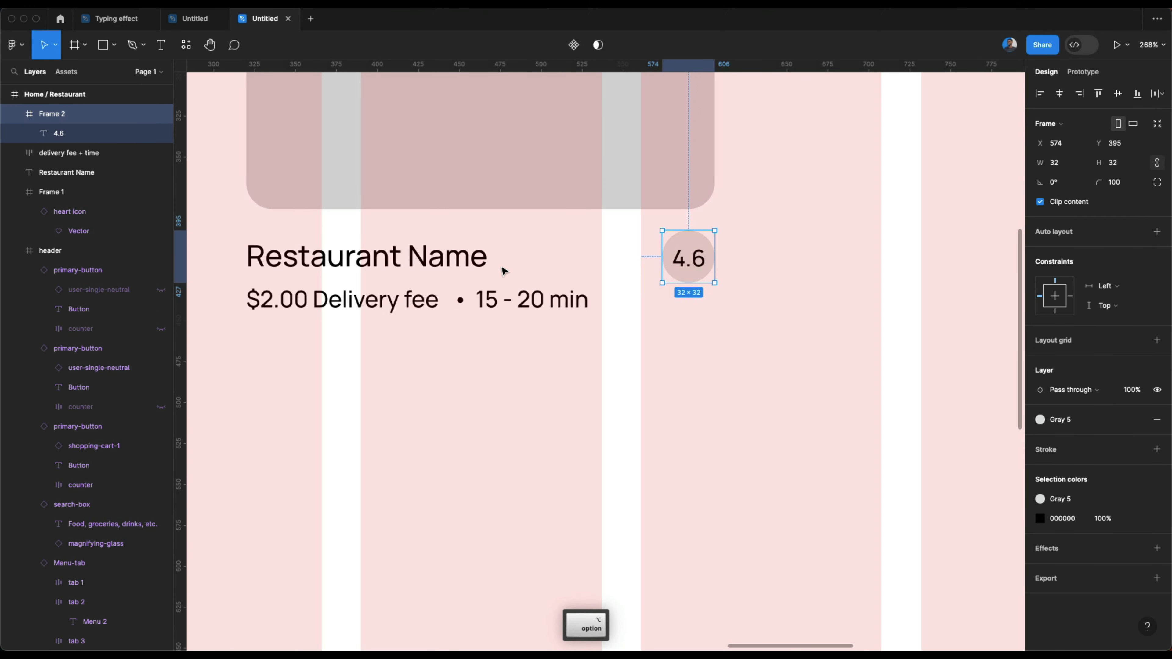
left_click(439, 268, "shift")
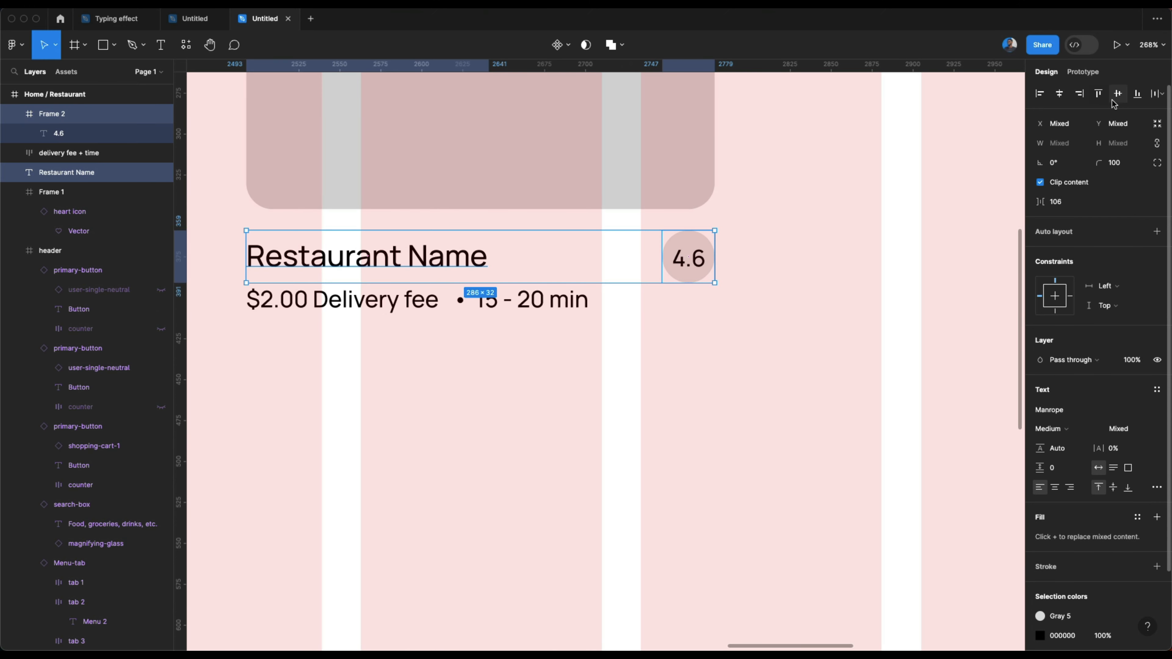
left_click(1121, 94)
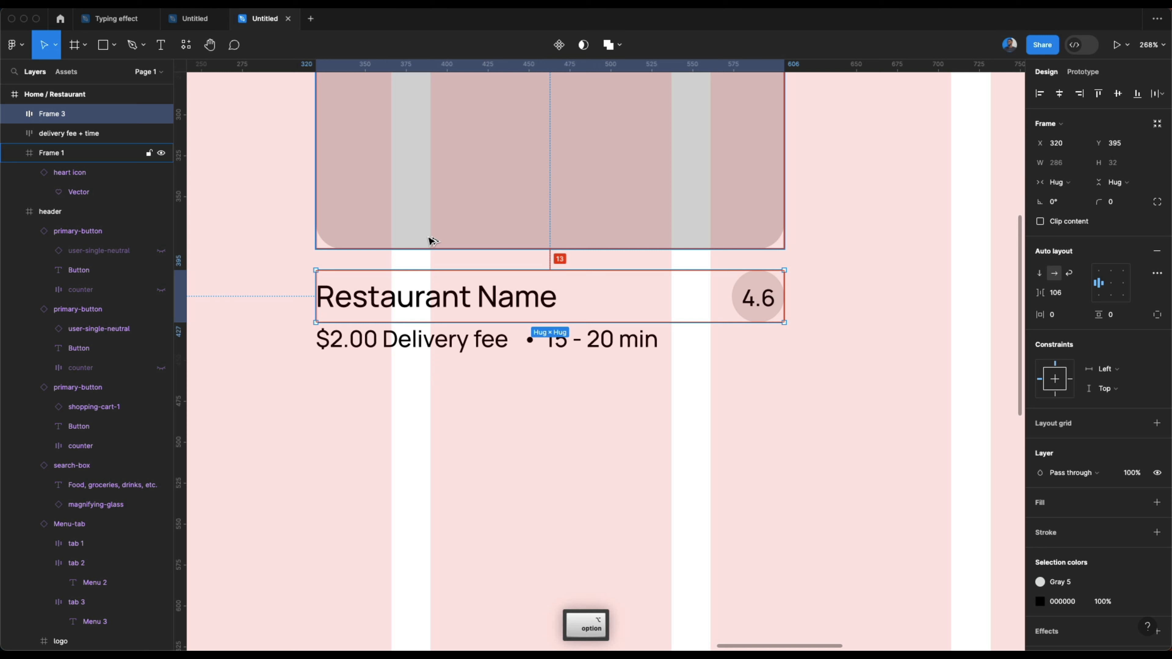
Step: Nudge the restaurant name and rating row up 5 px to Y 390
key("alt+Up")
key("alt+Up")
key("alt+Up")
key("alt+Up")
key("alt+Up")
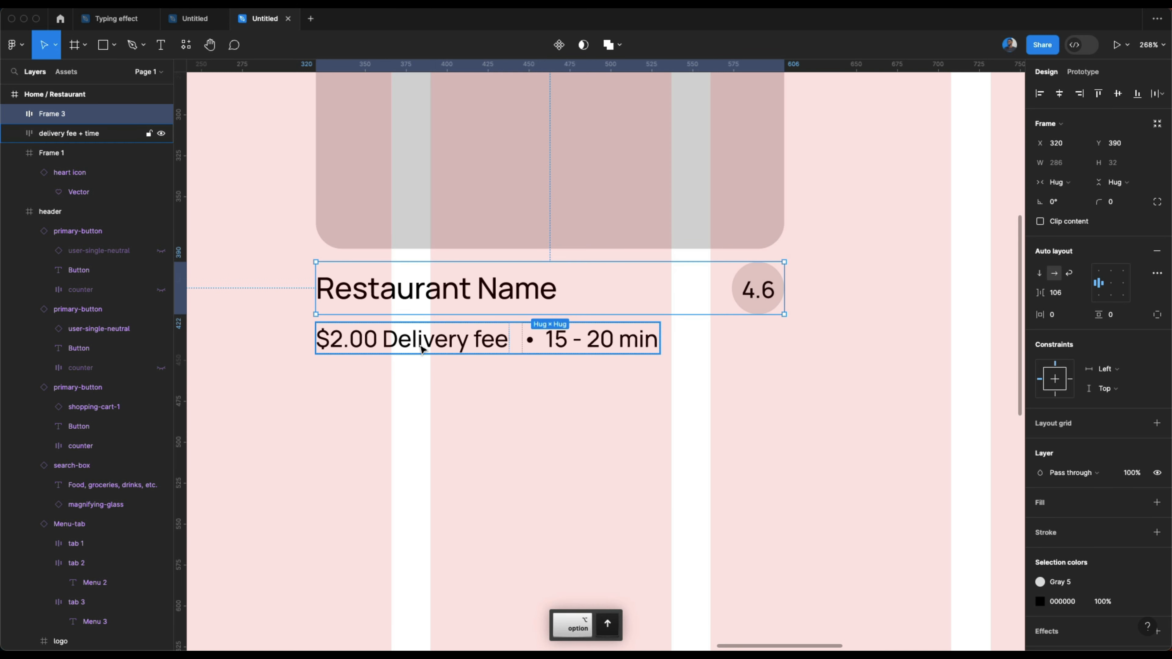
Step: Nudge the "delivery fee + time" row up 5 px to Y 422, directly beneath the name row
left_click(422, 346)
key("alt+Up")
key("alt+Up")
key("alt+Up")
key("alt+Up")
key("alt+Up")
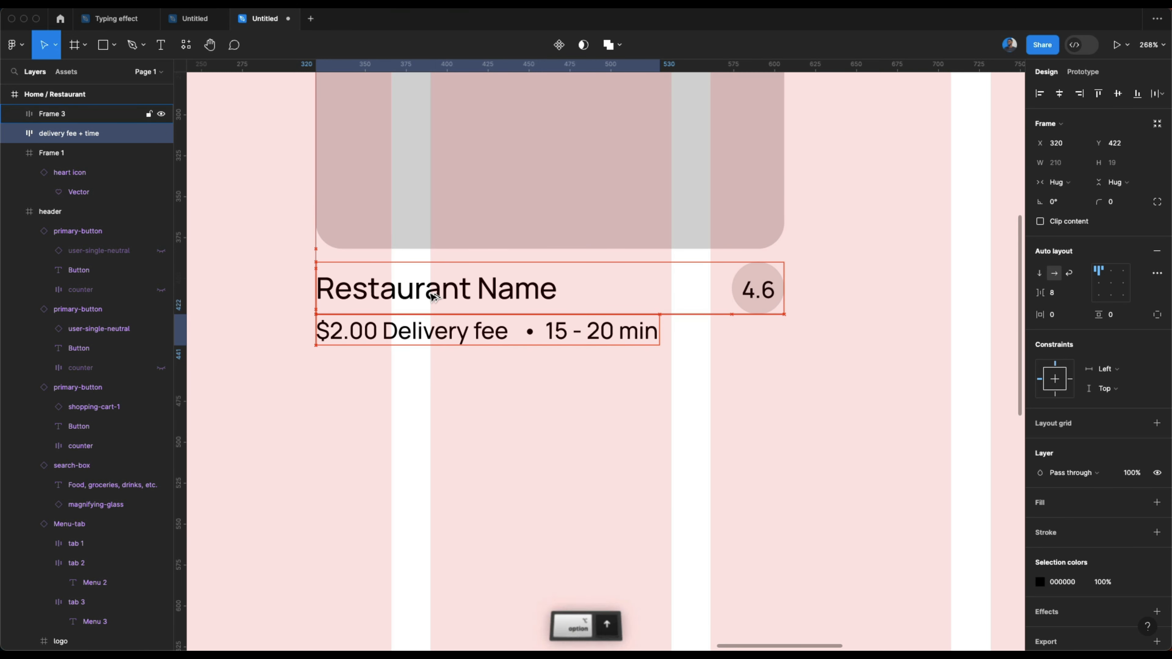
left_click(466, 402)
Step: Check the promo banners on the reference cards and add the text "Promo banner text" inside the upper part of the image placeholder
scroll(466, 401, "down", 5)
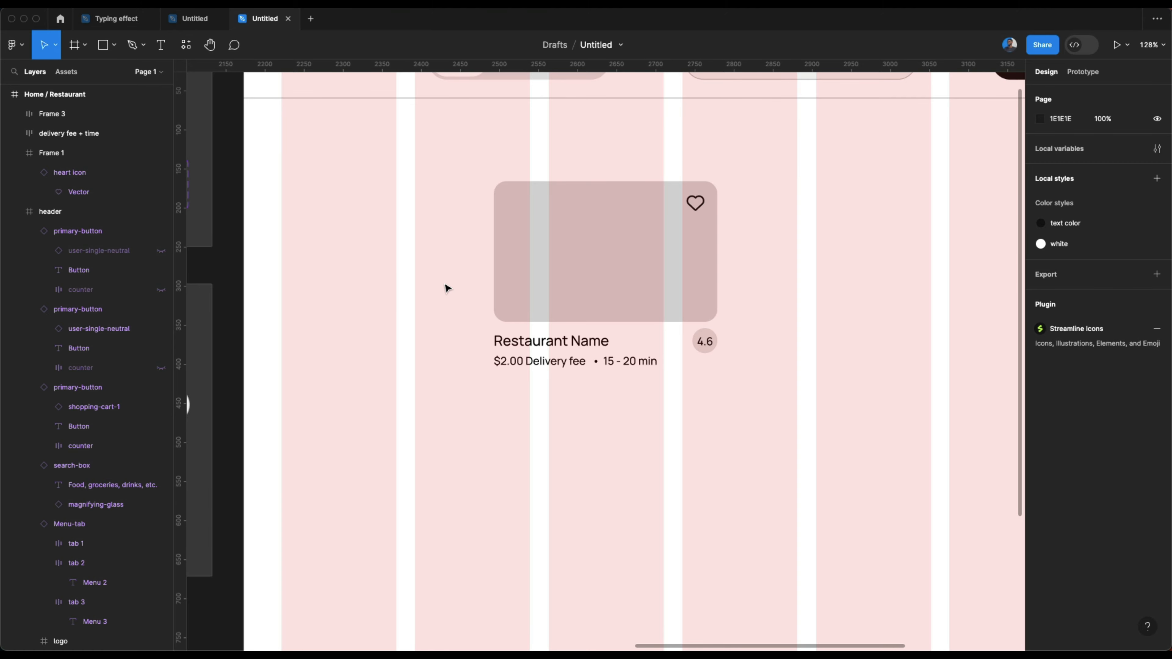
scroll(445, 289, "left", 15)
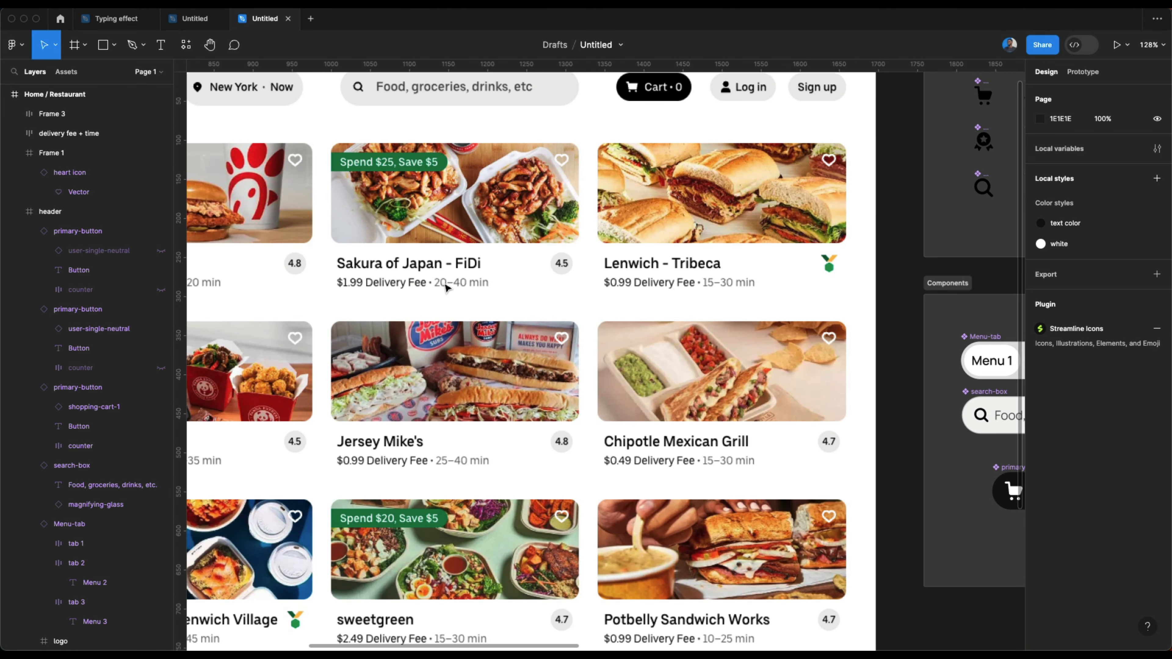
scroll(446, 288, "up", 5)
scroll(445, 288, "left", 3)
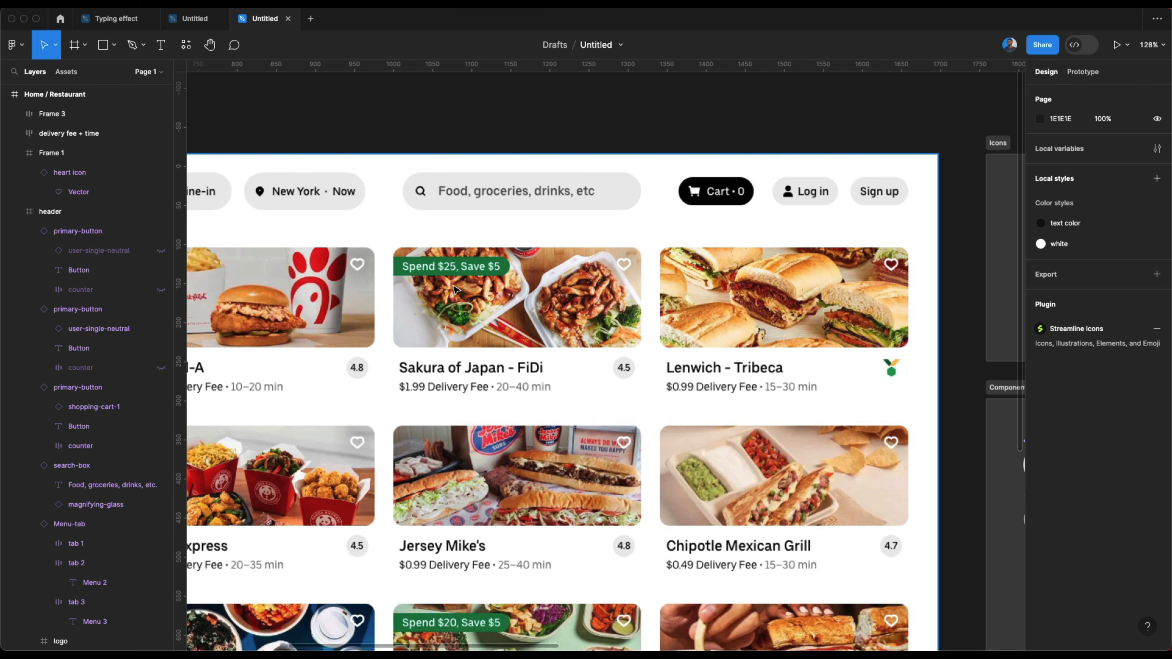
scroll(455, 287, "left", 15)
scroll(456, 287, "down", 2)
left_click(691, 303)
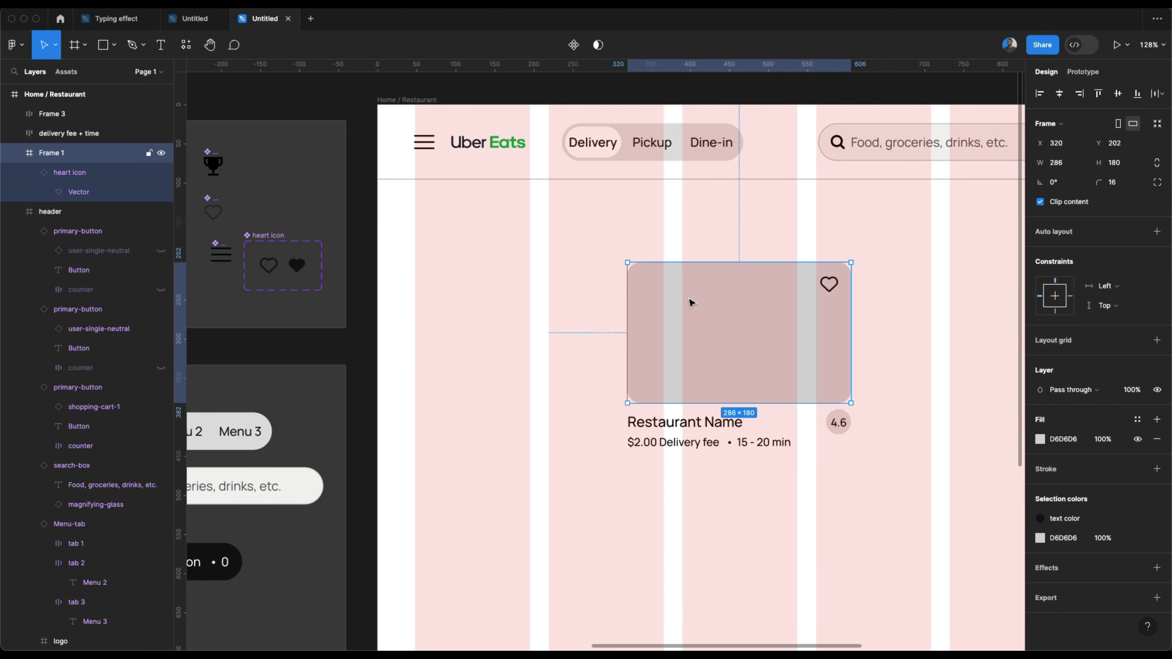
key("f")
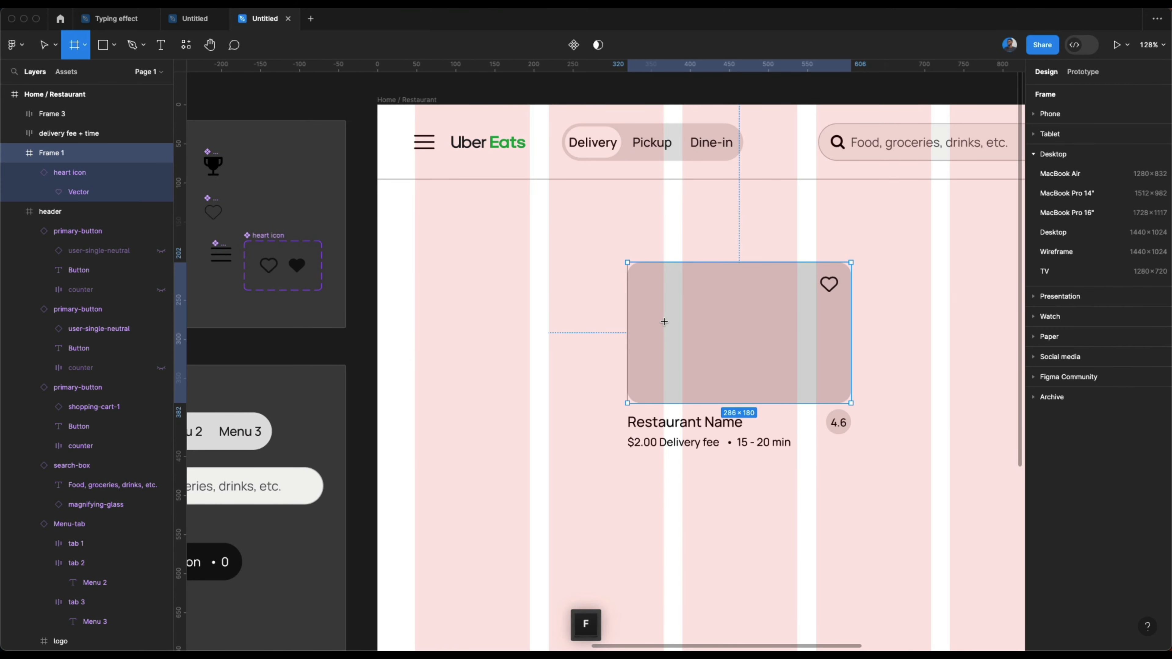
scroll(668, 325, "up", 5)
key("t")
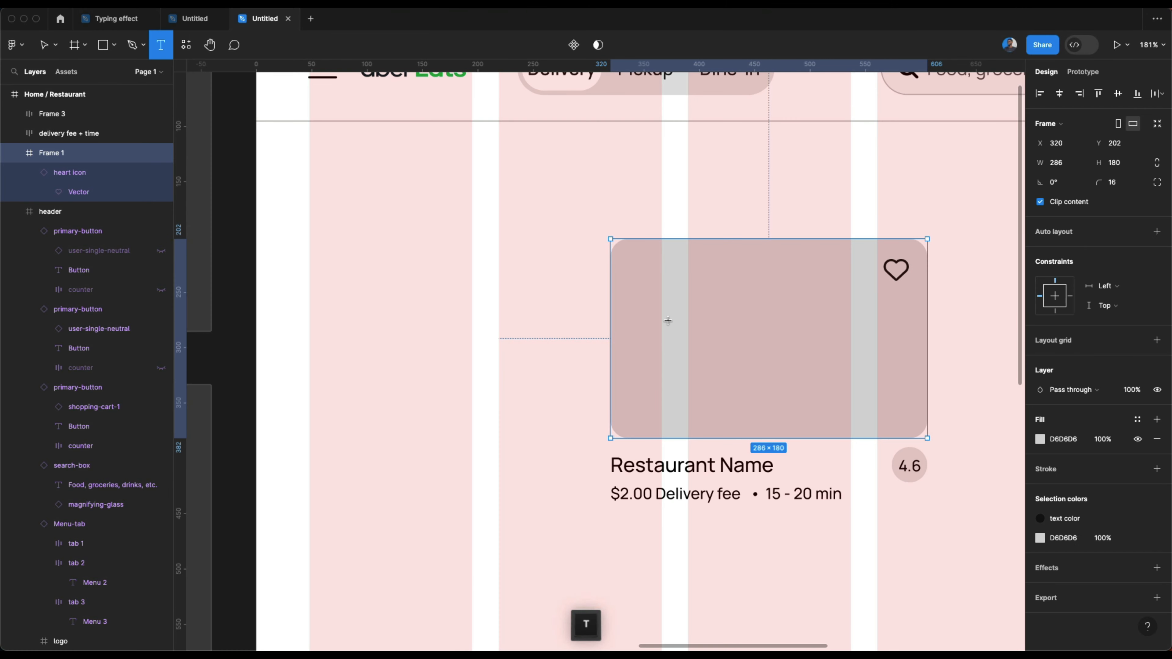
scroll(645, 292, "up", 5)
left_click(641, 283)
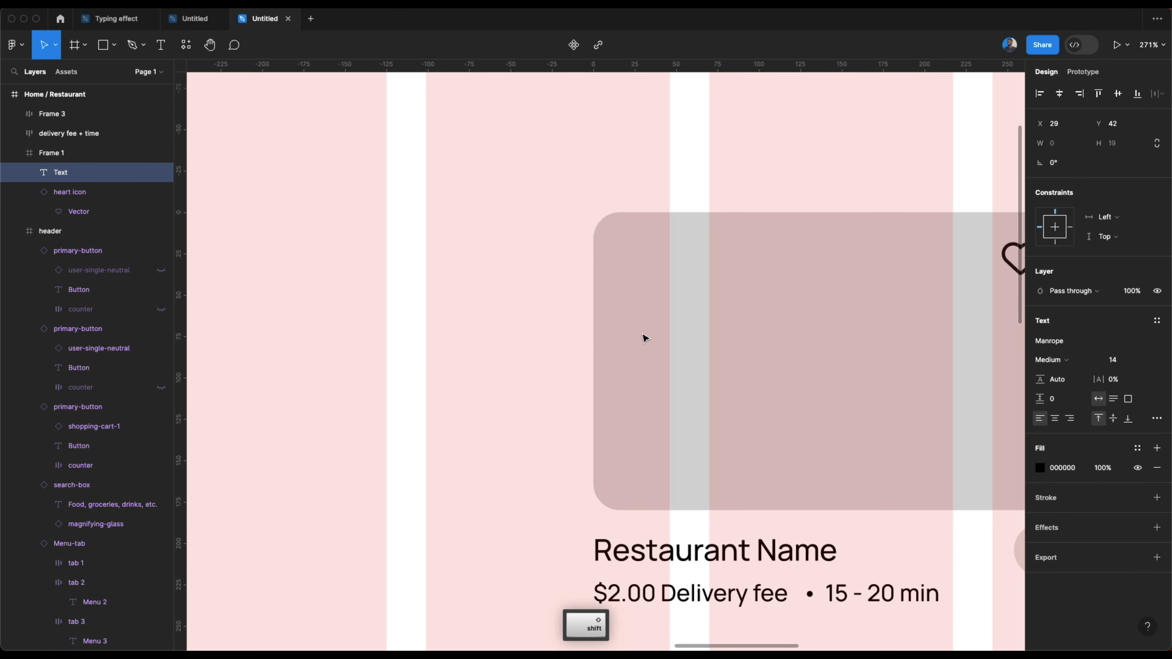
type("B")
key("BackSpace")
type("Pro.p")
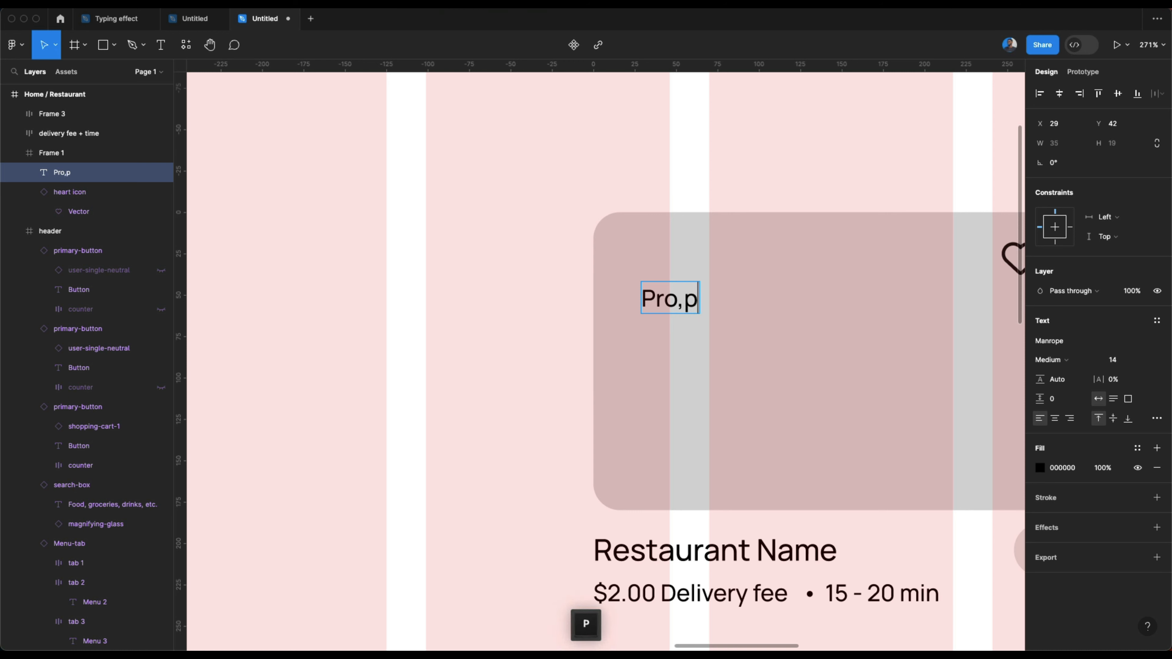
key("BackSpace")
key("BackSpace")
type("mo banner ")
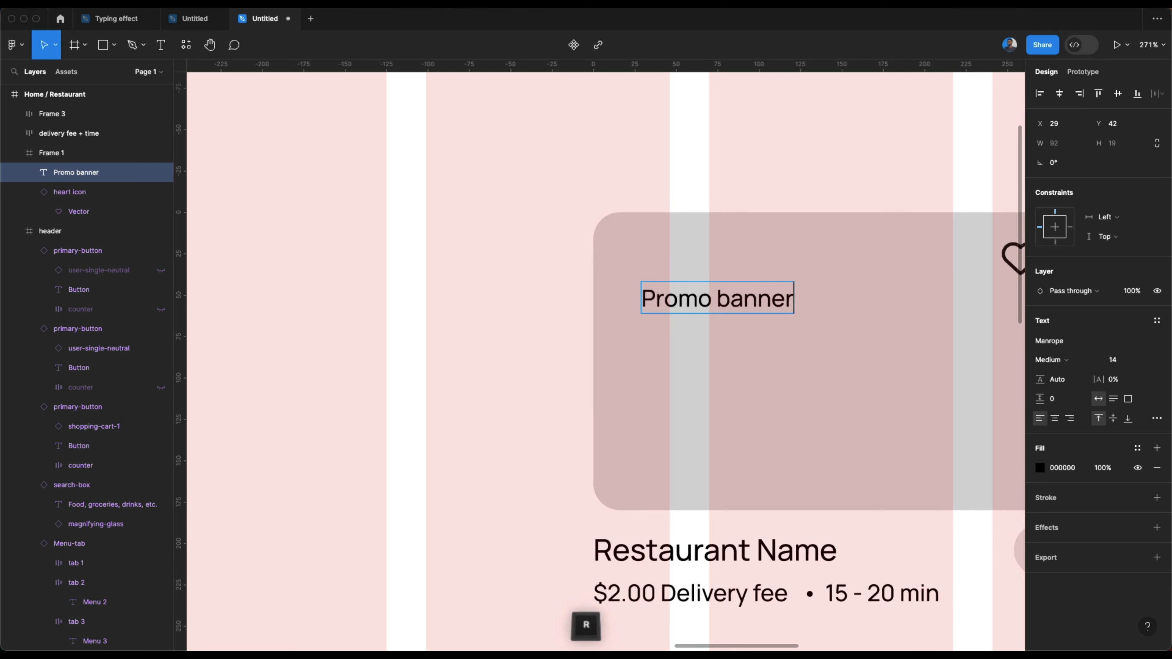
type("text")
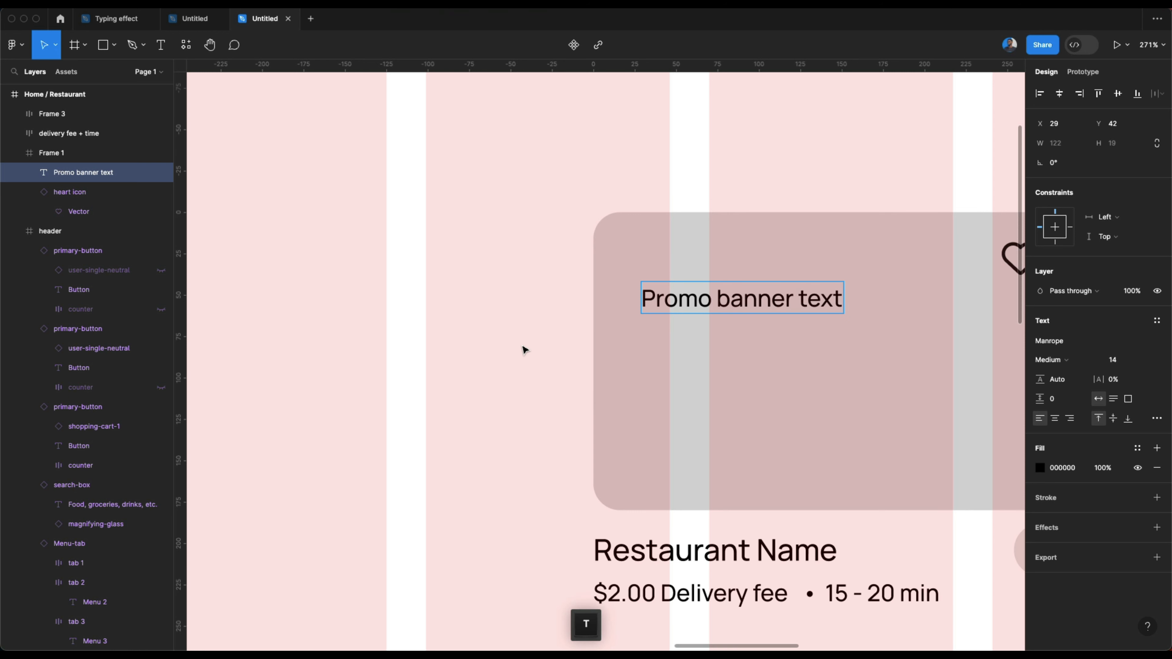
key("Escape")
Step: Wrap the promo banner text in an auto layout frame and set its corner radius to 100
scroll(513, 347, "right", 2)
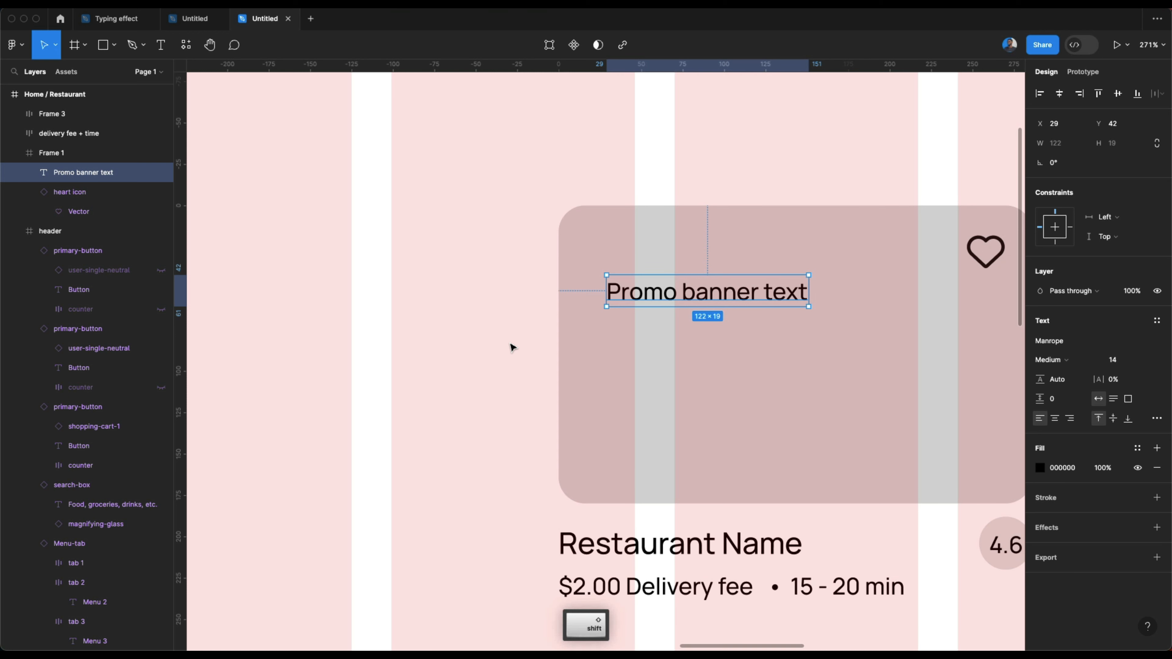
key("shift+a")
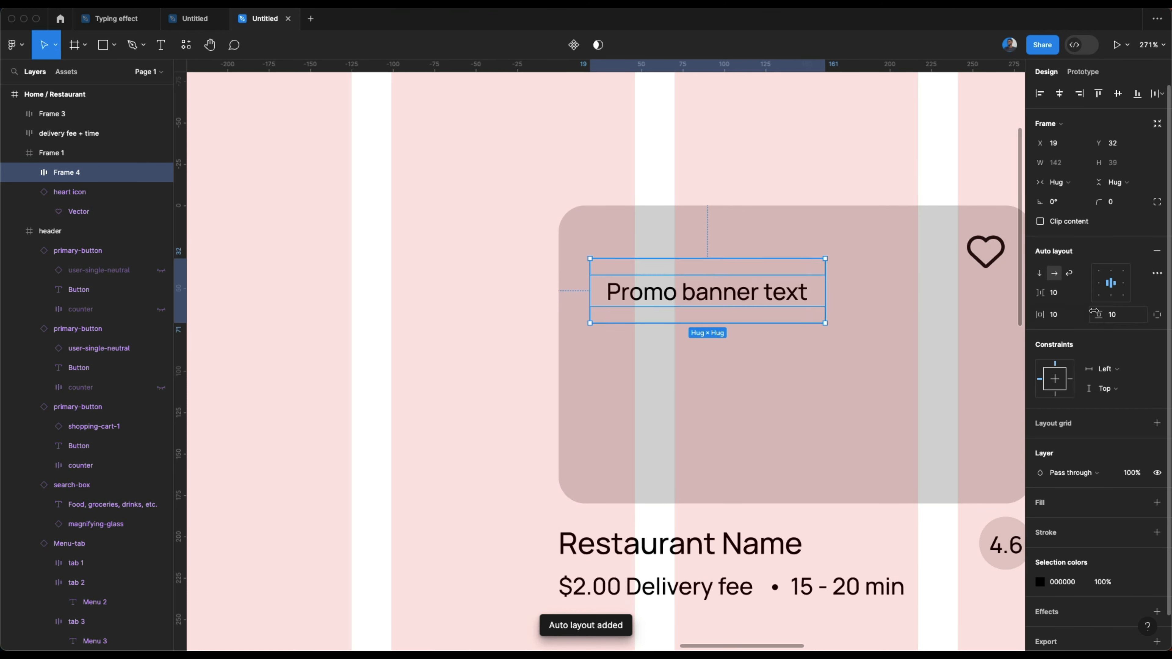
left_click(1123, 203)
type("100")
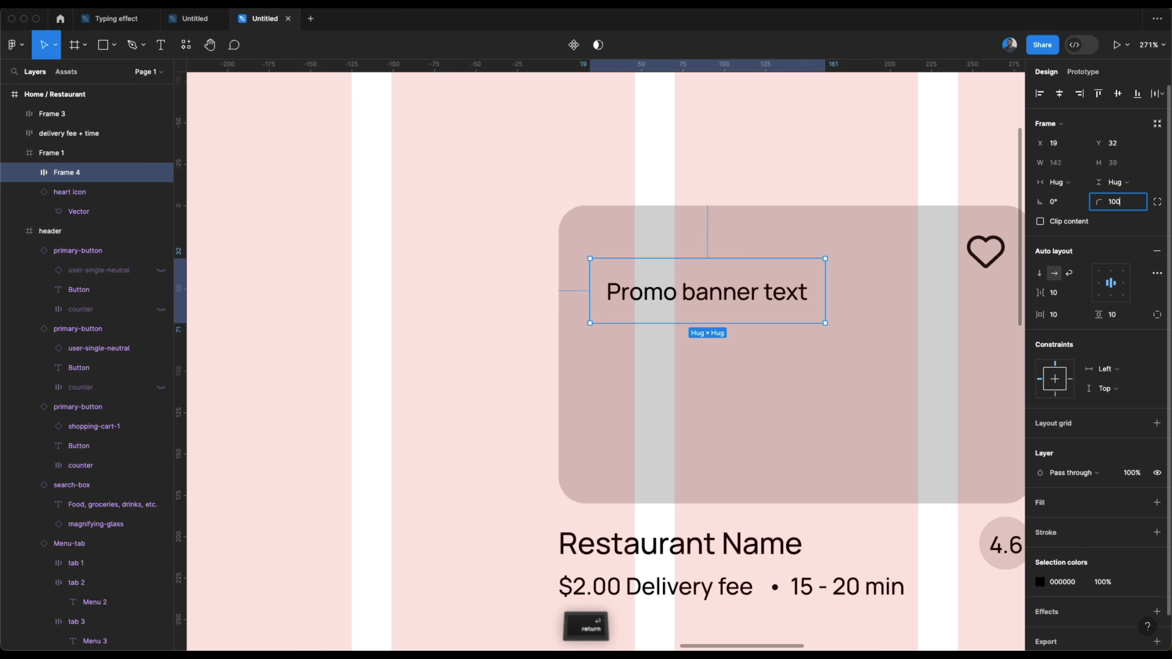
key("Return")
Step: Fill the promo banner frame with the Green 1 style and set its text color to the white style
left_click(1156, 502)
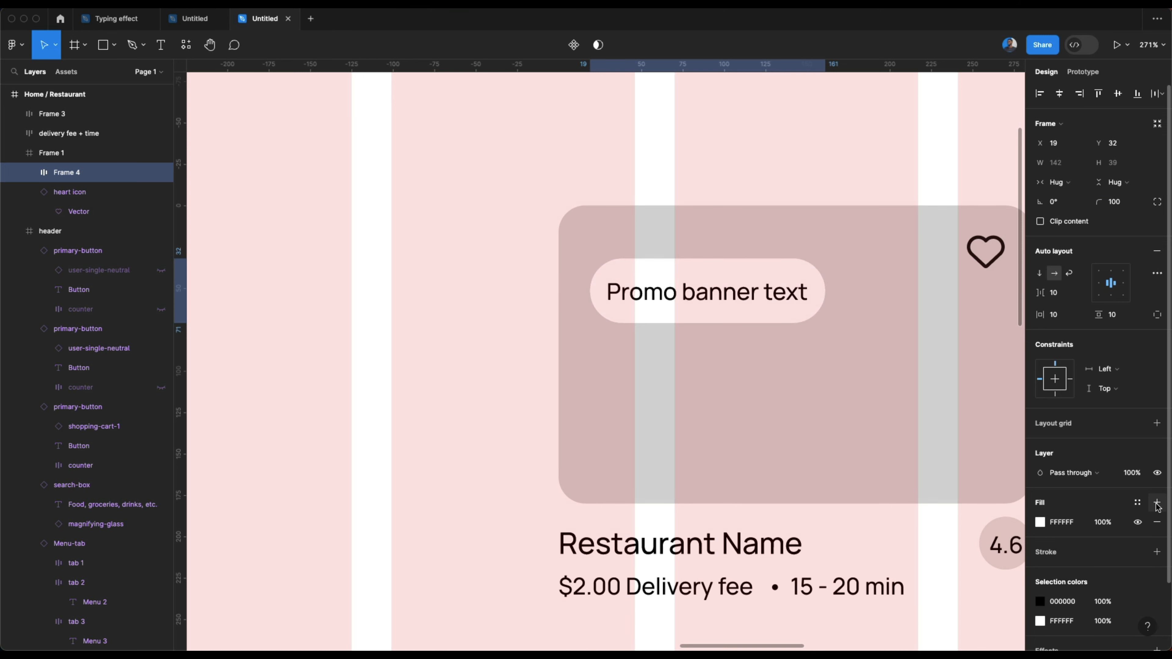
scroll(1110, 514, "down", 2)
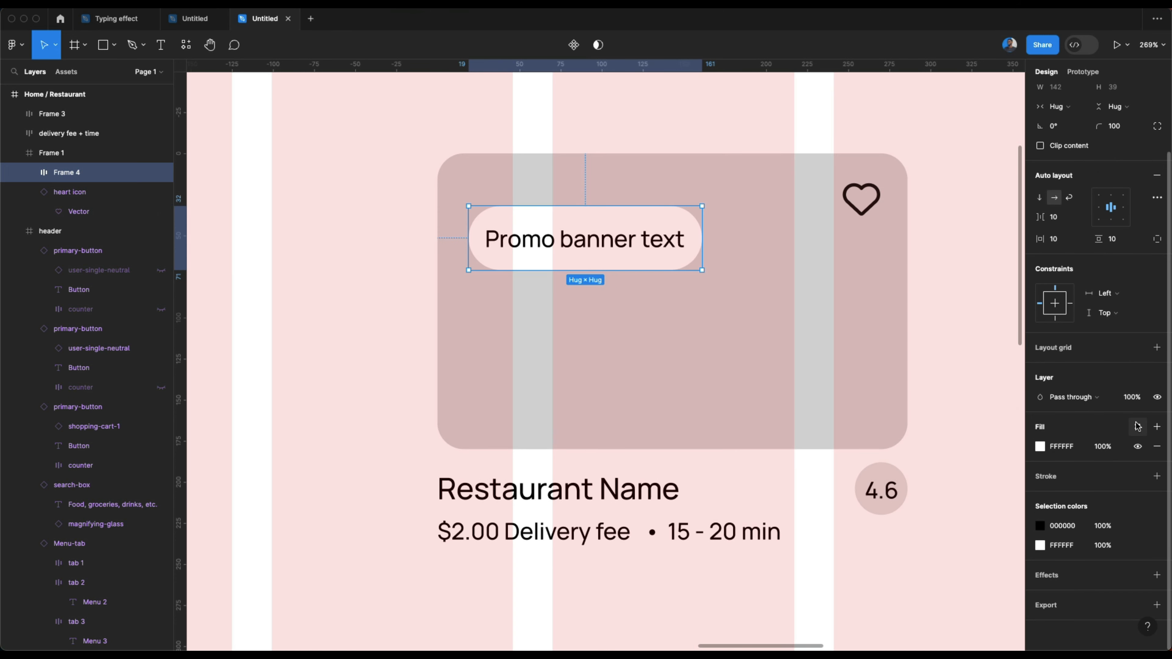
left_click(1137, 427)
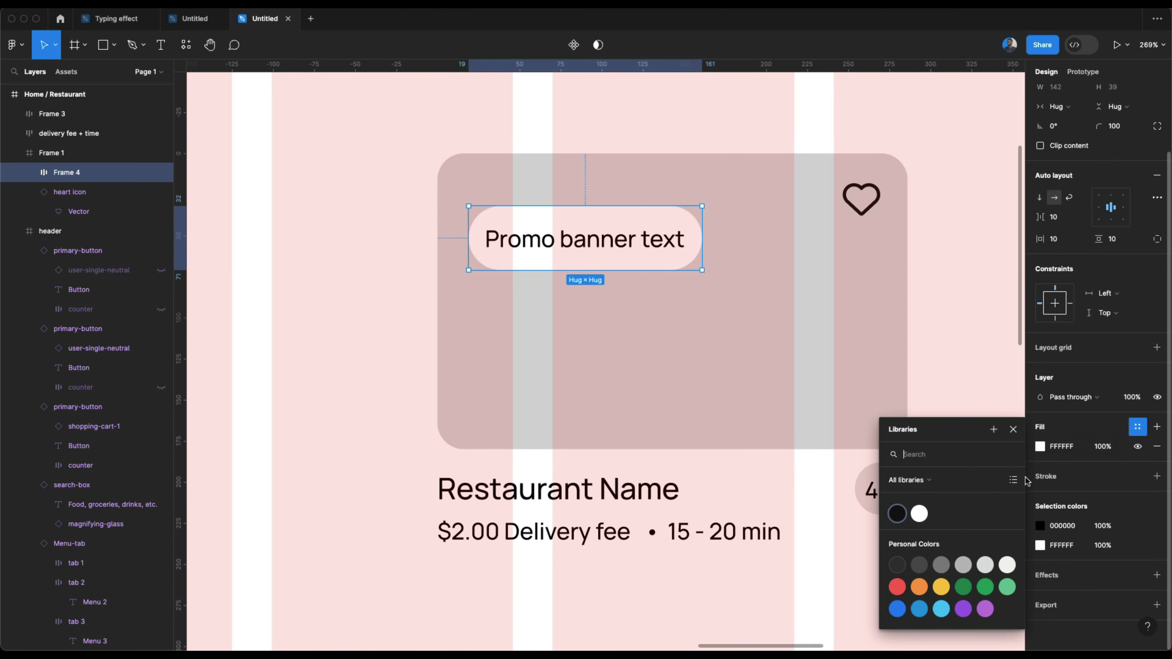
left_click(964, 587)
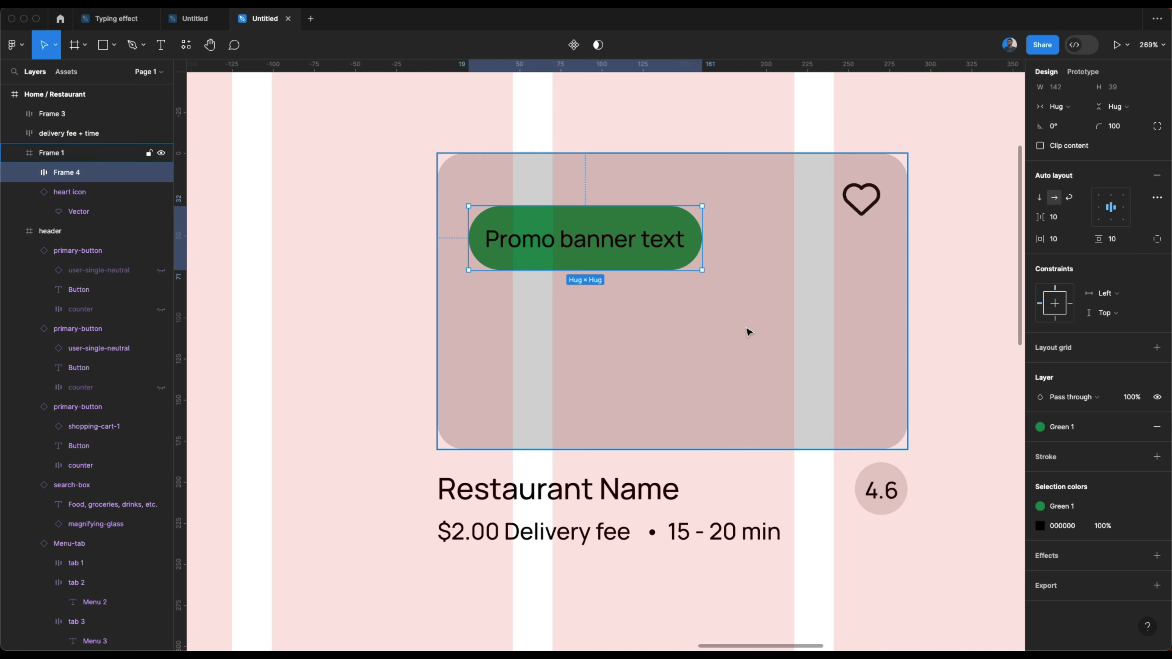
left_click(1136, 527)
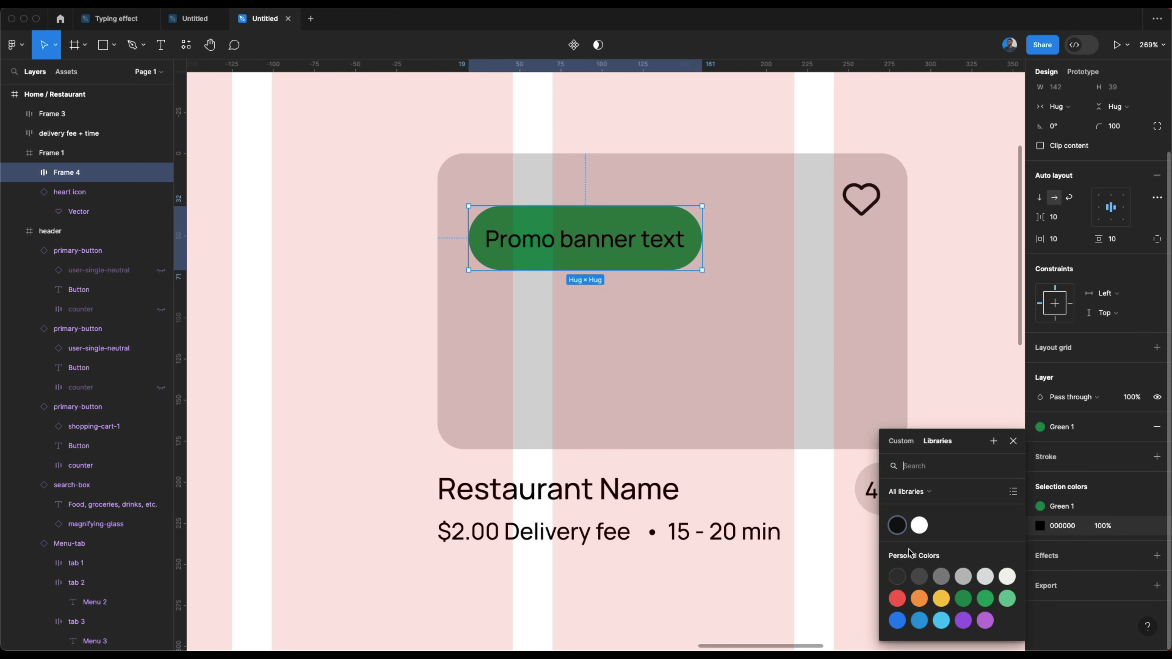
left_click(918, 527)
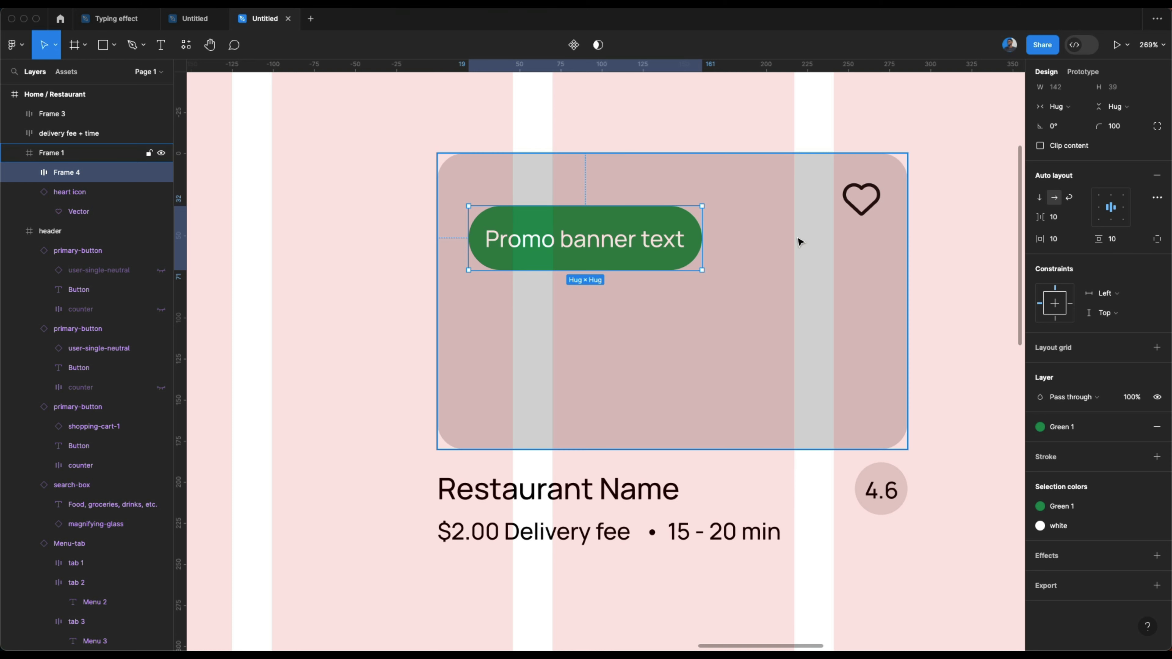
Step: Set the right padding of the promo banner to 16
left_click(695, 239)
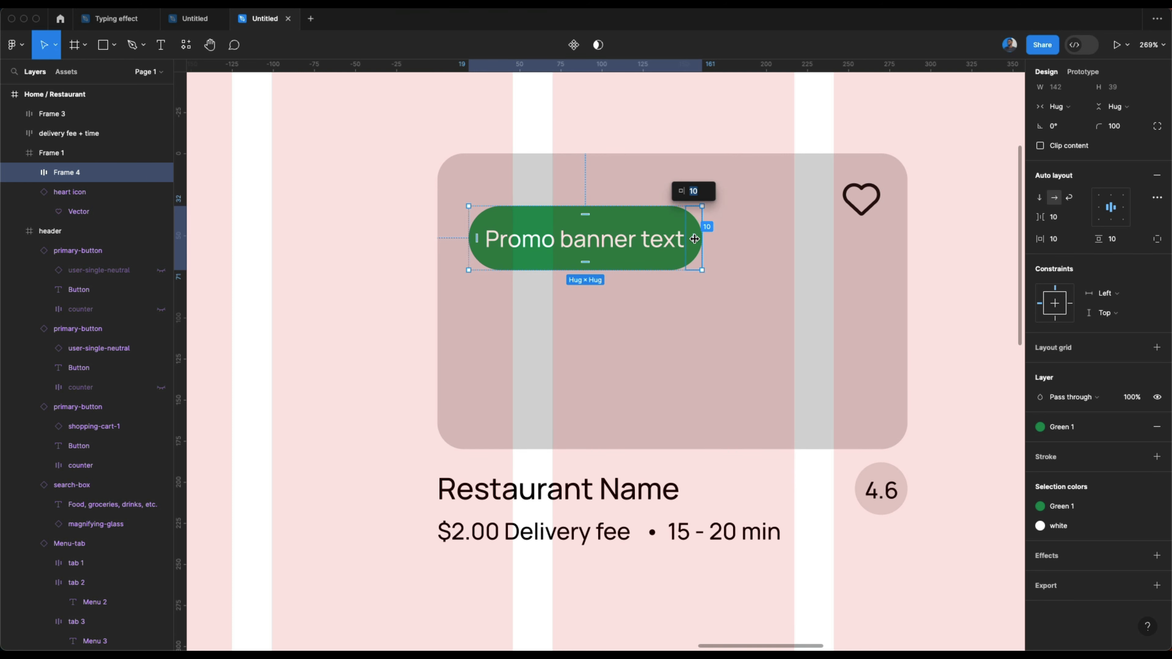
type("16")
key("Return")
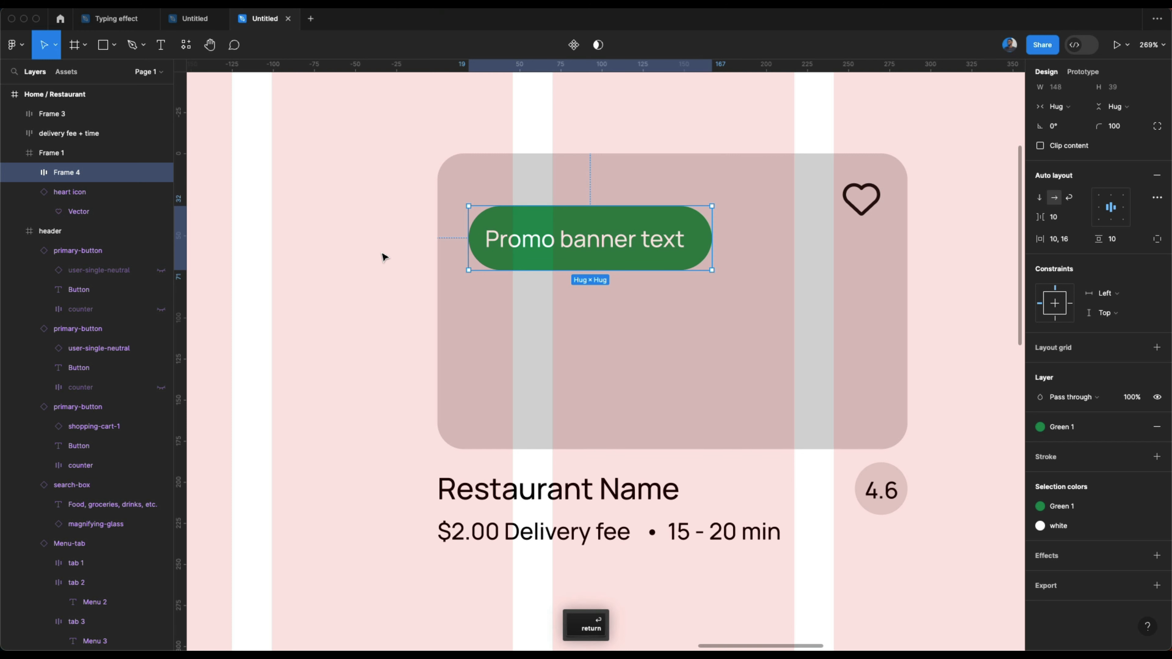
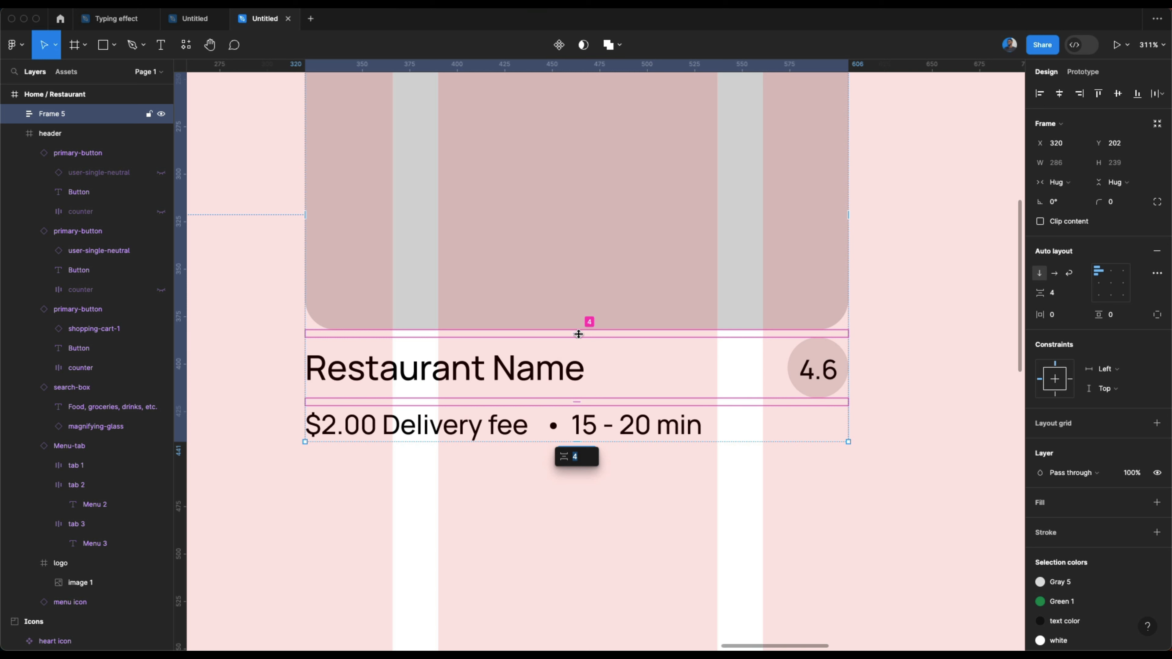
Step: Set the card's vertical spacing to 8 and wrap the name and delivery fee rows in their own auto layout with 0 spacing
type("8")
key("Return")
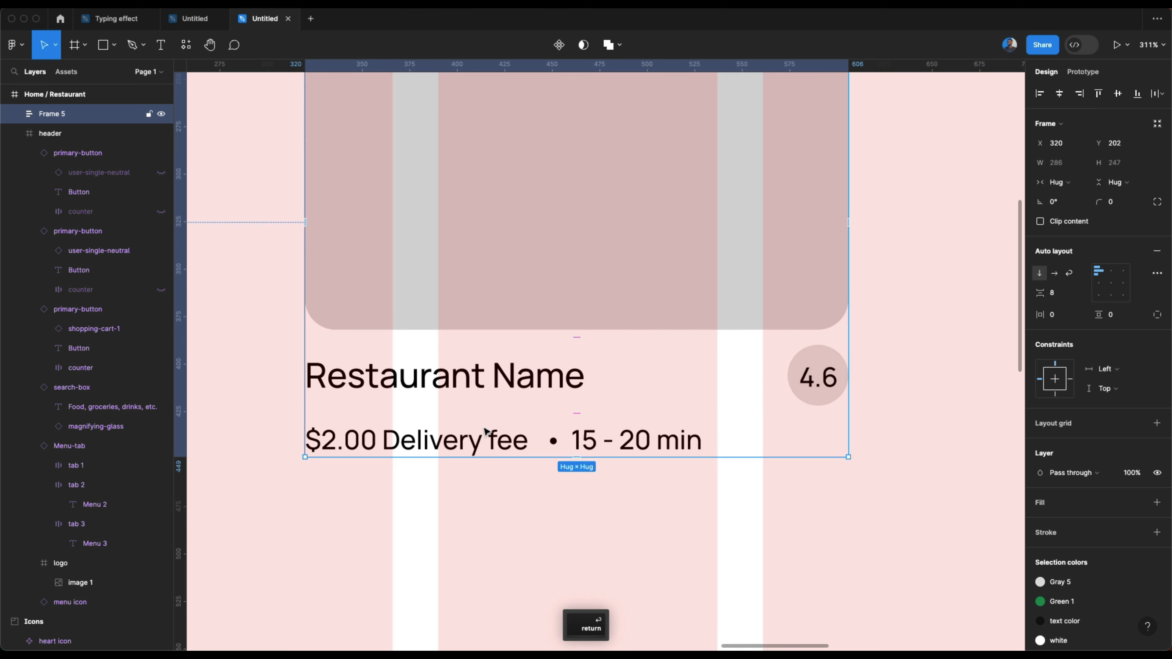
double_click(568, 425)
left_click(518, 390, "shift")
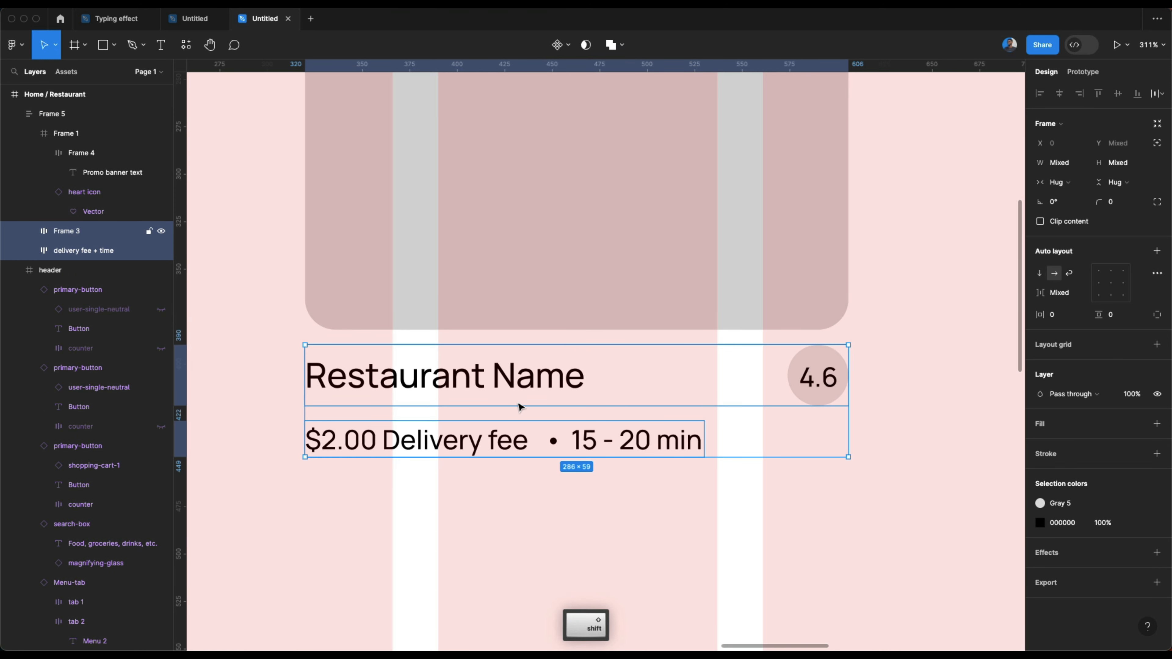
key("shift+a")
left_click(570, 413)
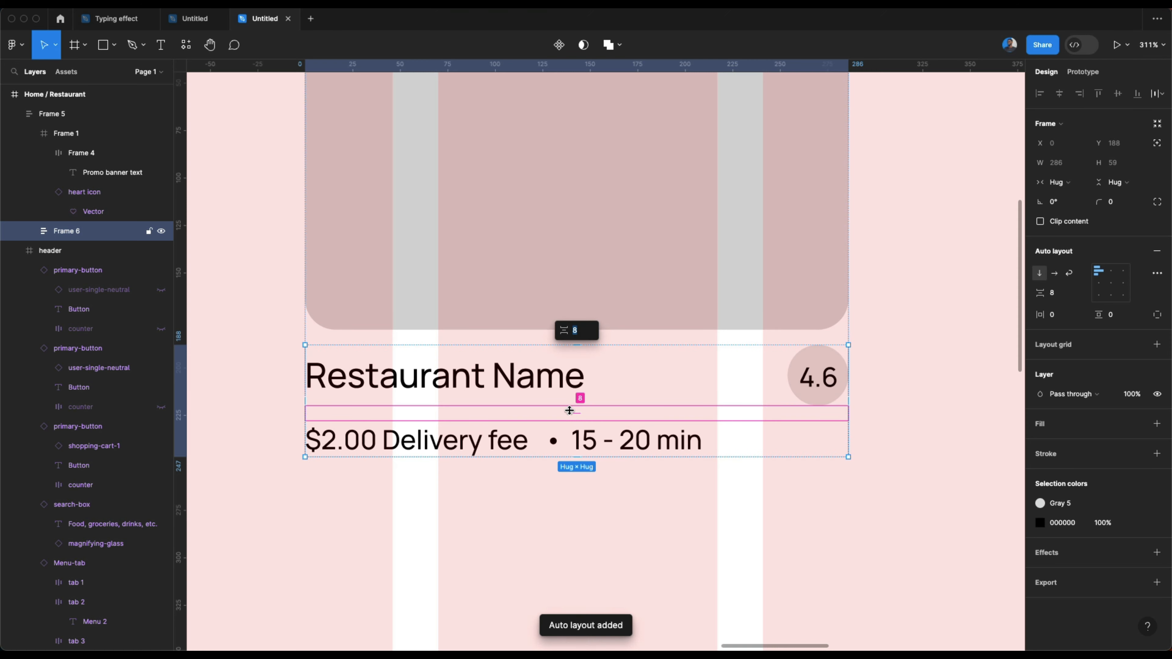
type("0")
key("Return")
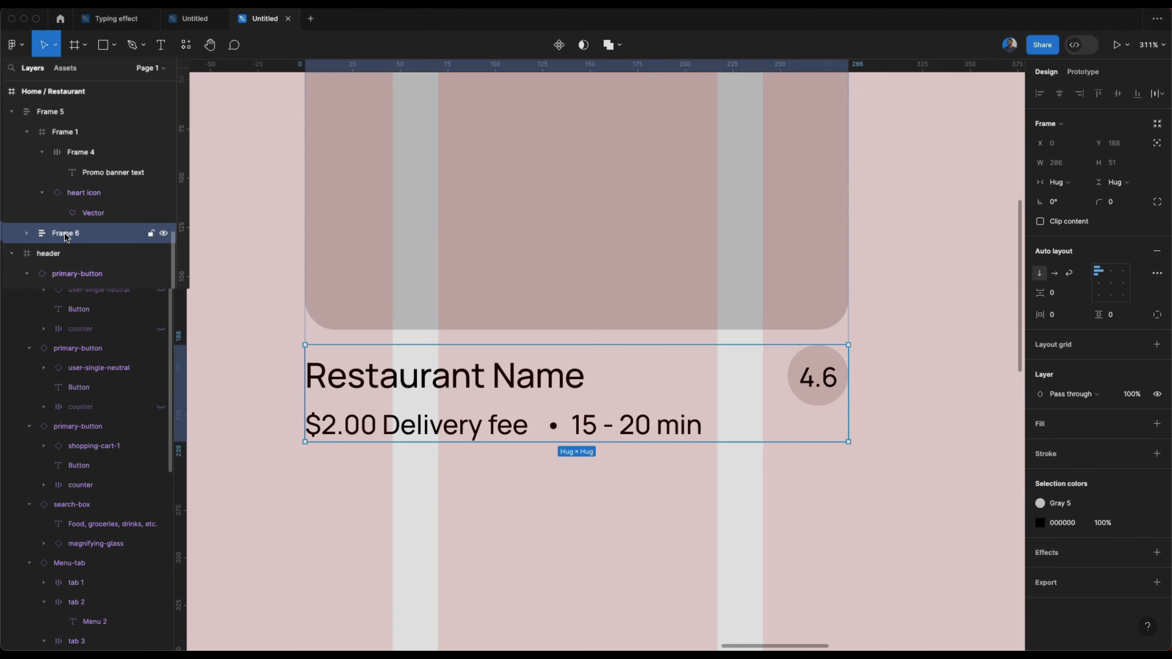
Step: Rename the auto layout frame holding the name and delivery fee rows as "content"
double_click(66, 231)
type("c")
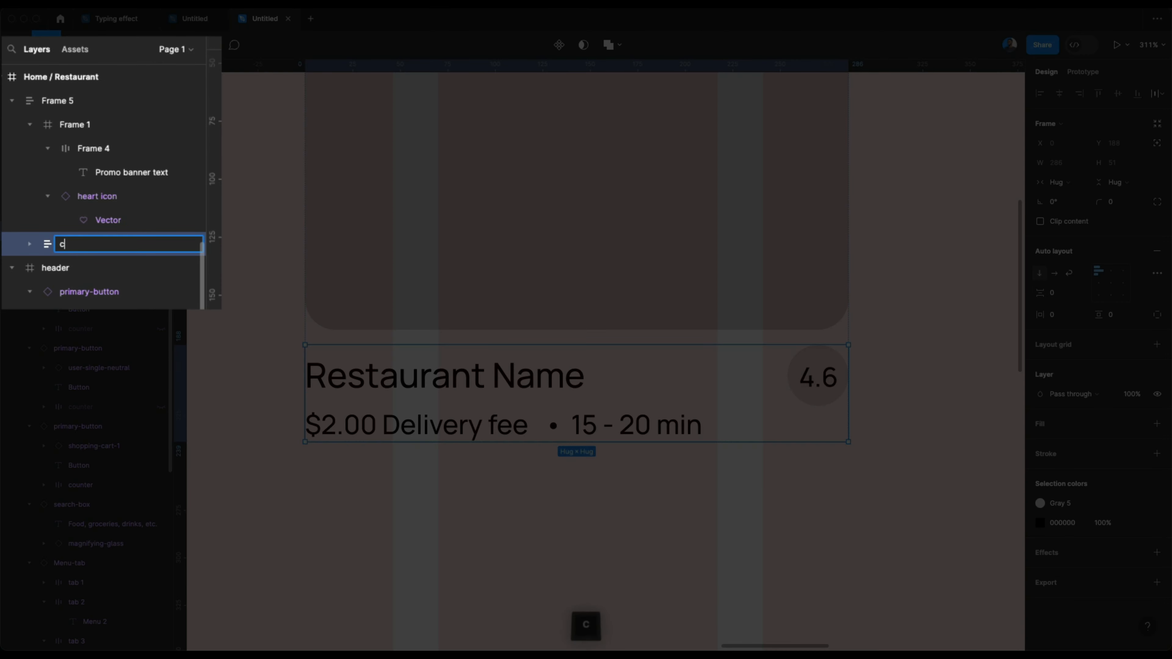
type("ontent")
key("Return")
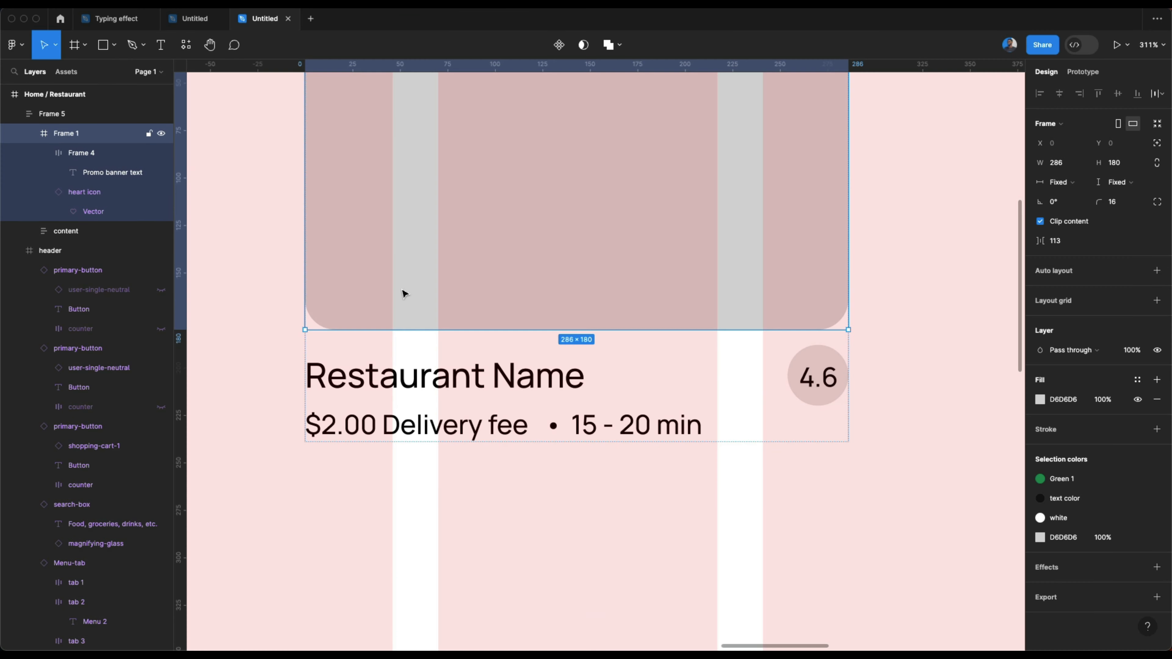
key("Escape")
left_click(461, 348)
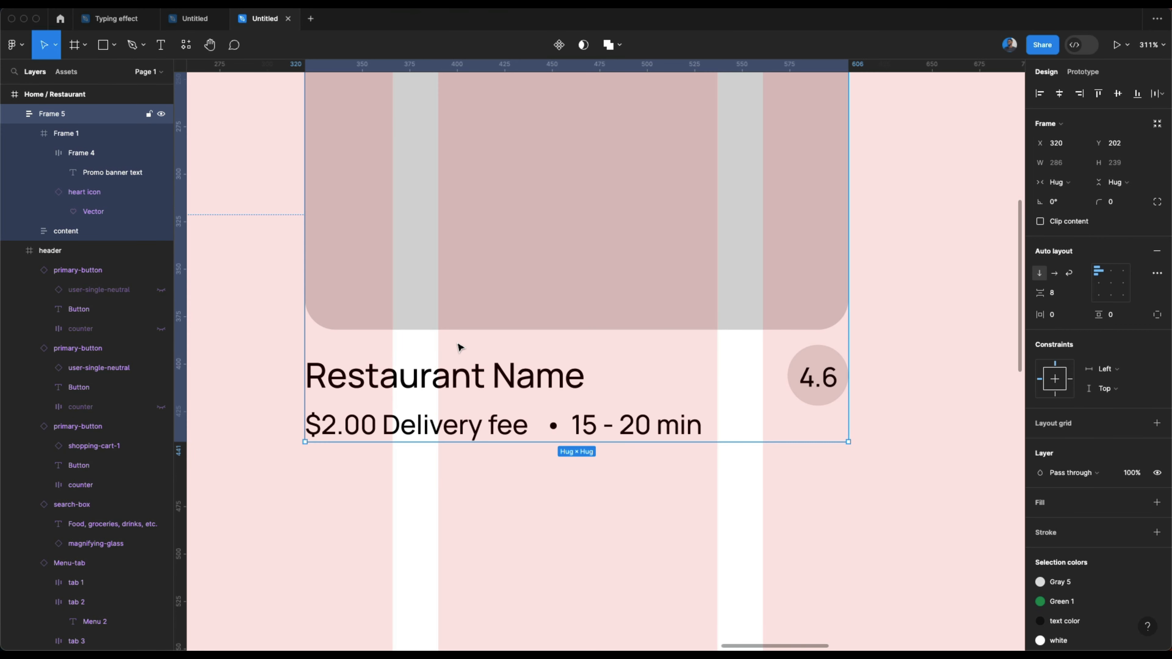
double_click(51, 114)
left_click(69, 133)
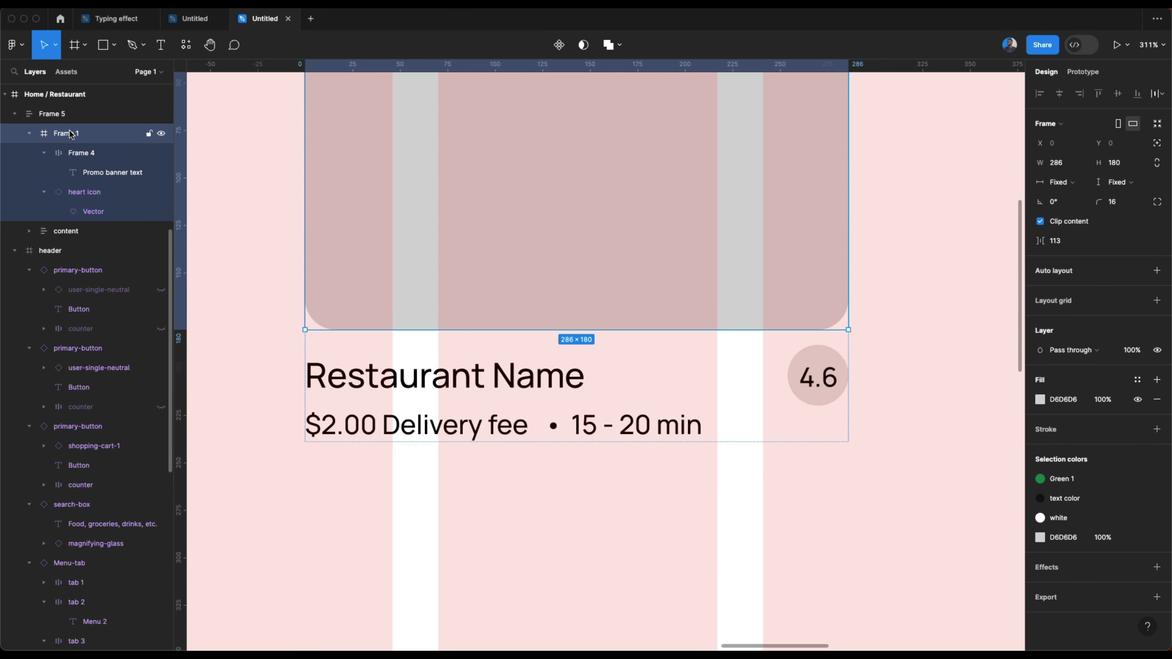
Step: Rename the green banner frame inside the image placeholder as "Promo banner"
scroll(437, 258, "down", 5)
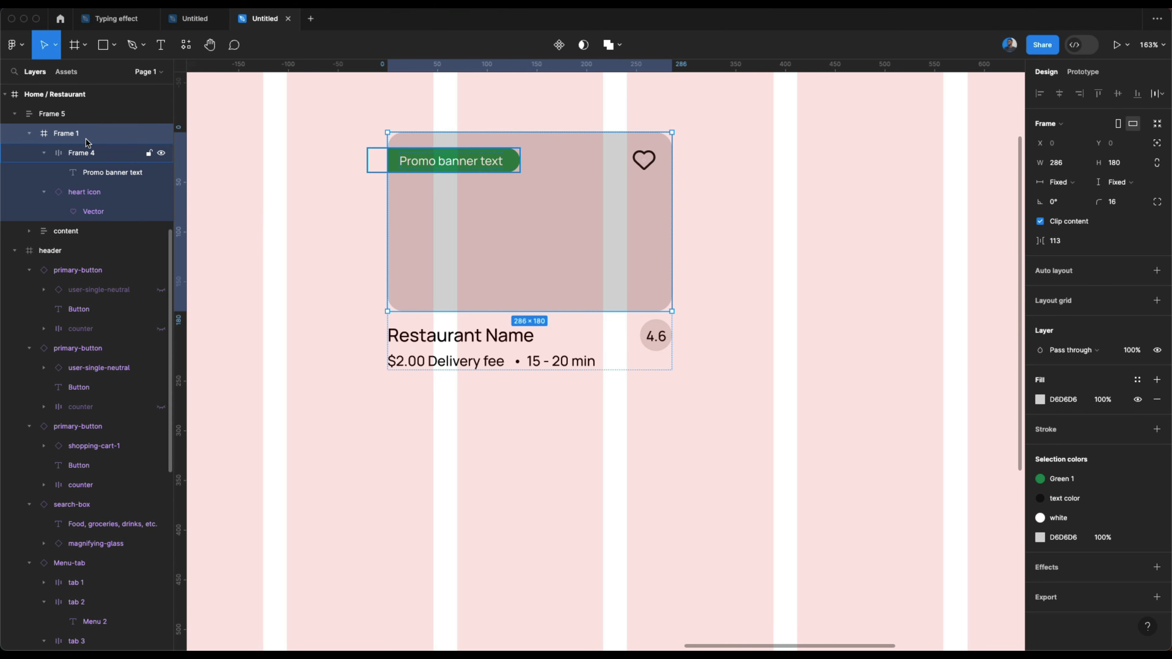
left_click(72, 152)
double_click(92, 149)
type("Pro")
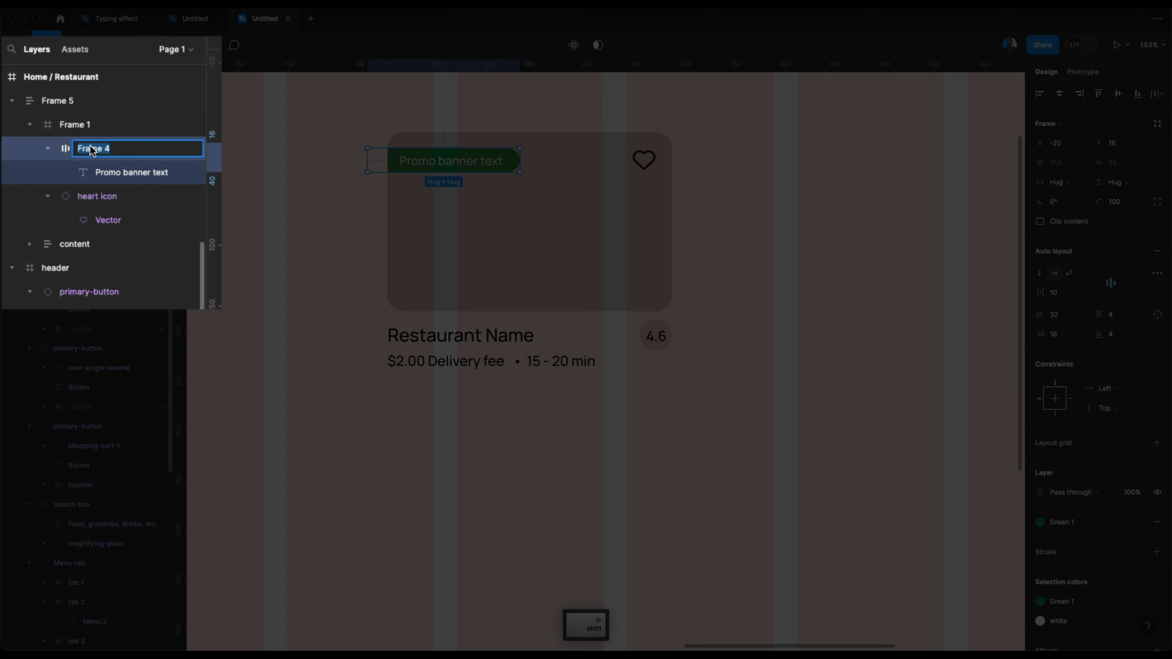
type("mo banne")
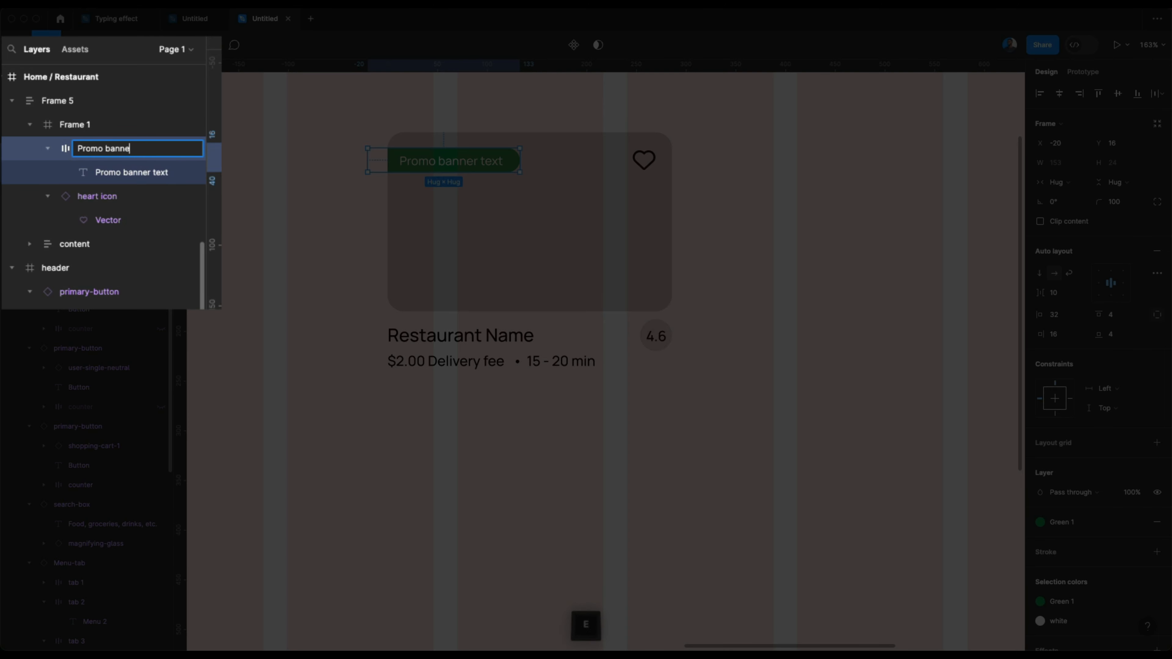
type("r")
key("Return")
Step: Rename the image placeholder frame as "Image"
left_click(74, 124)
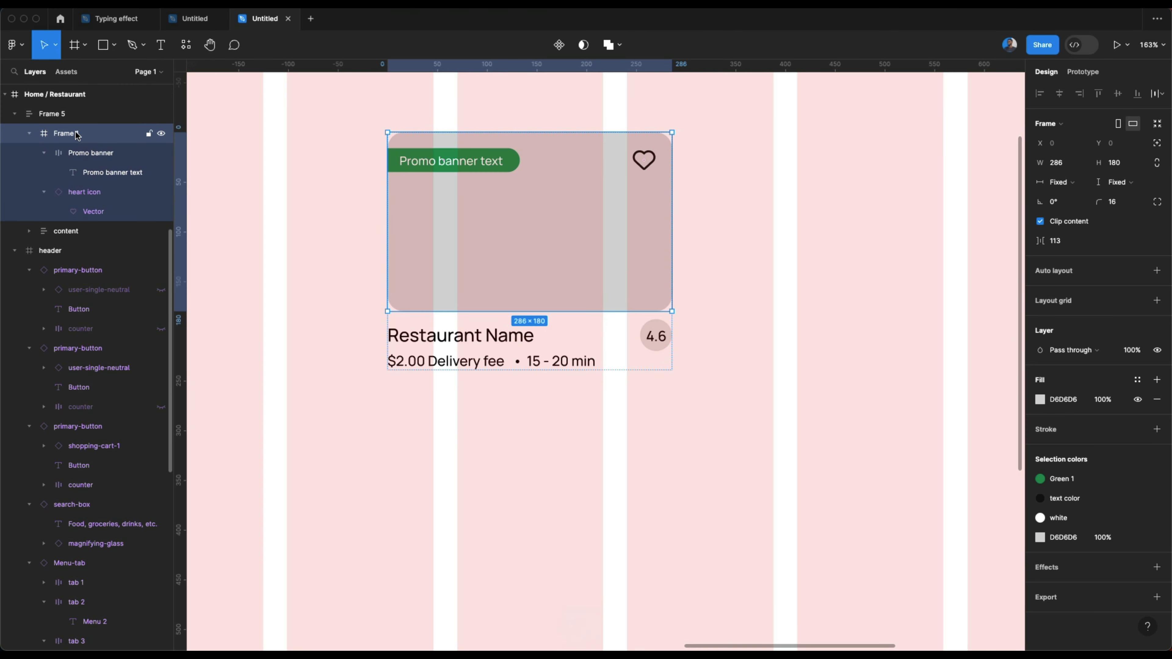
double_click(69, 133)
type("I")
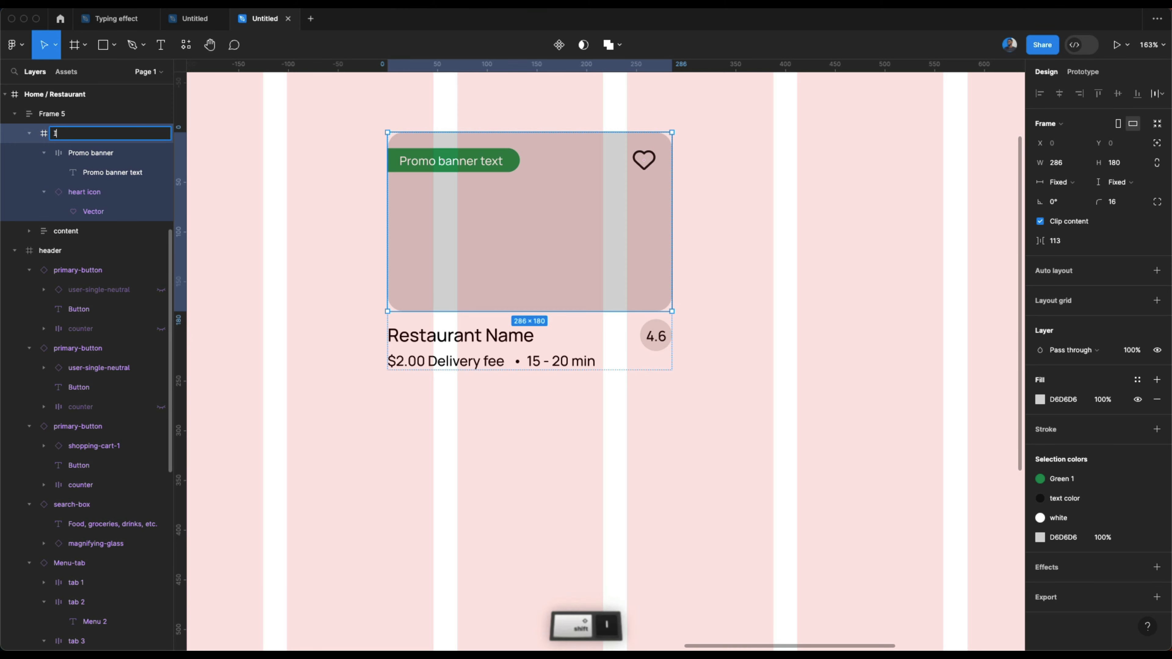
type("mage c")
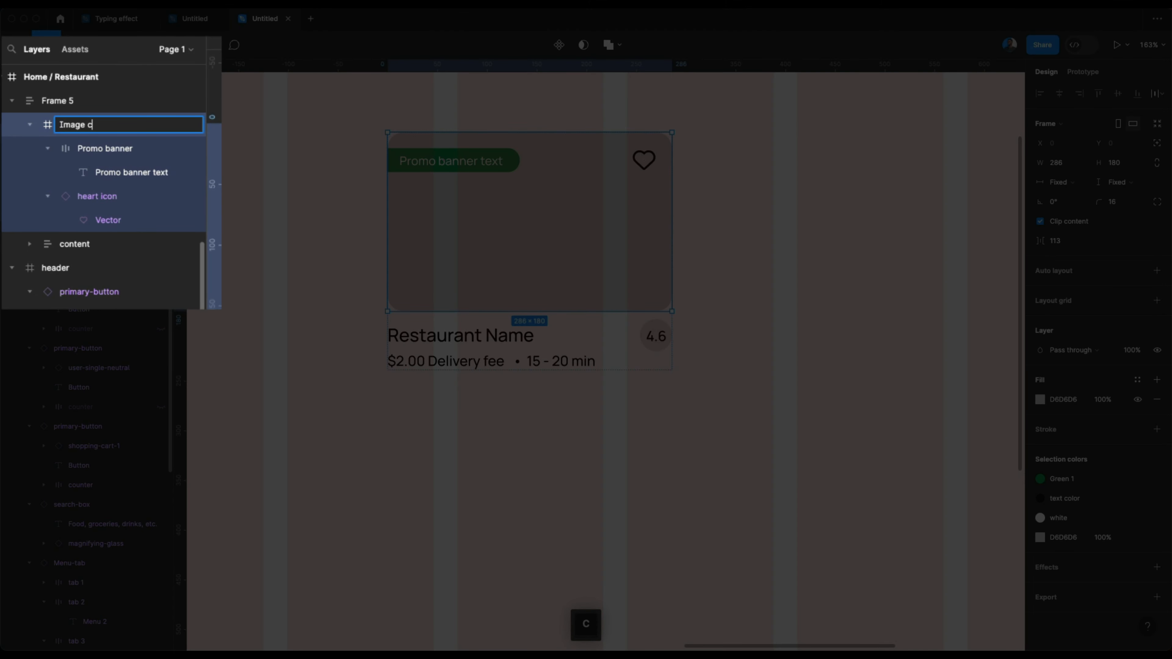
key("BackSpace")
key("Return")
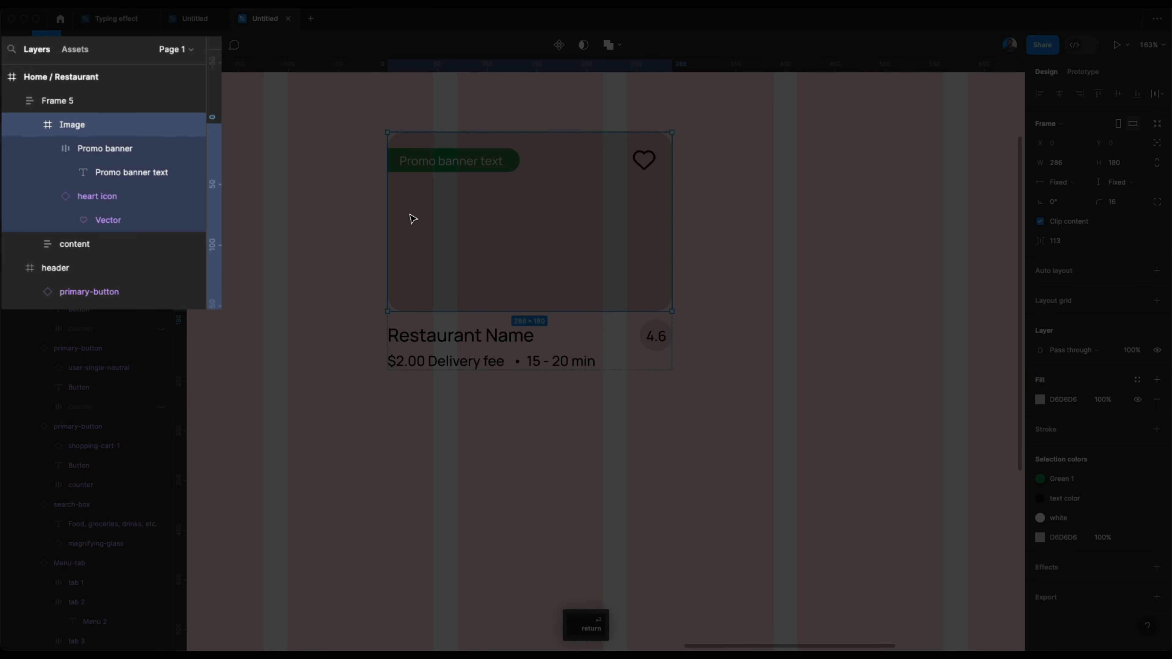
Step: Rename the outer card frame as "Restaurant card"
left_click(79, 118)
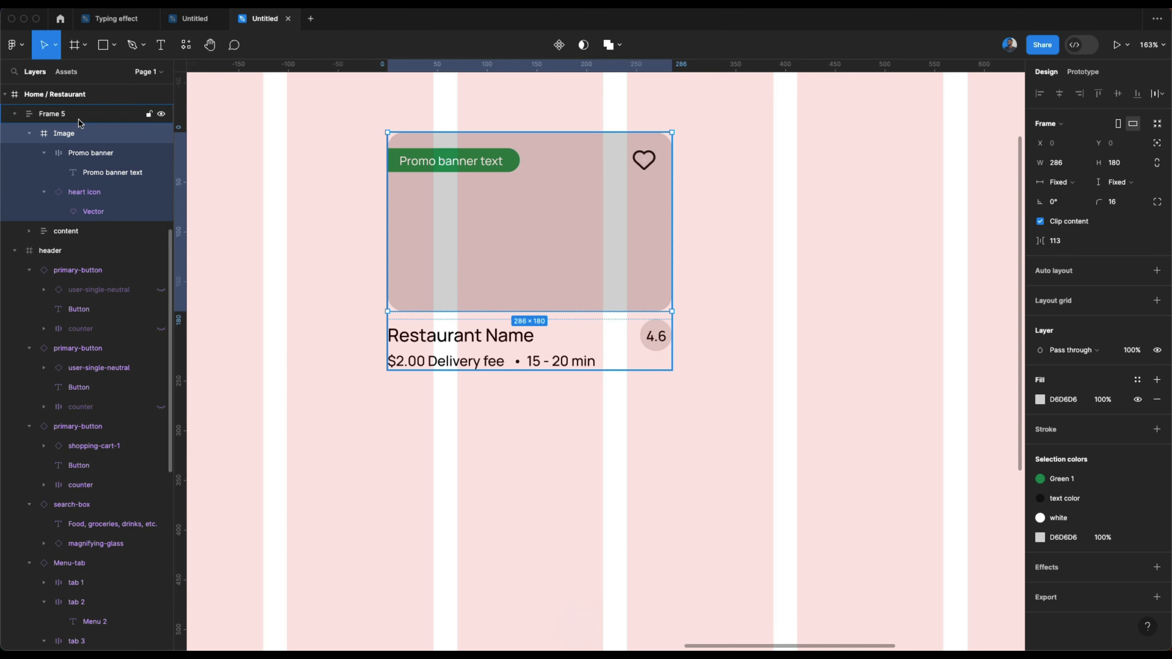
double_click(63, 115)
type("P")
key("BackSpace")
type("Re")
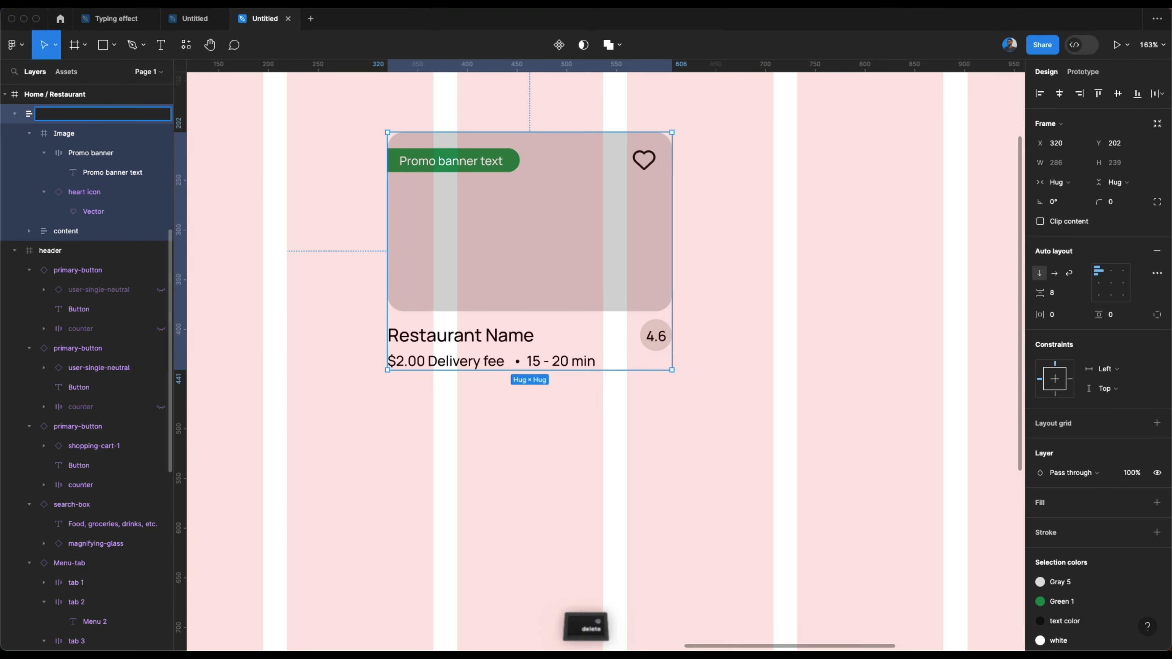
type("staut")
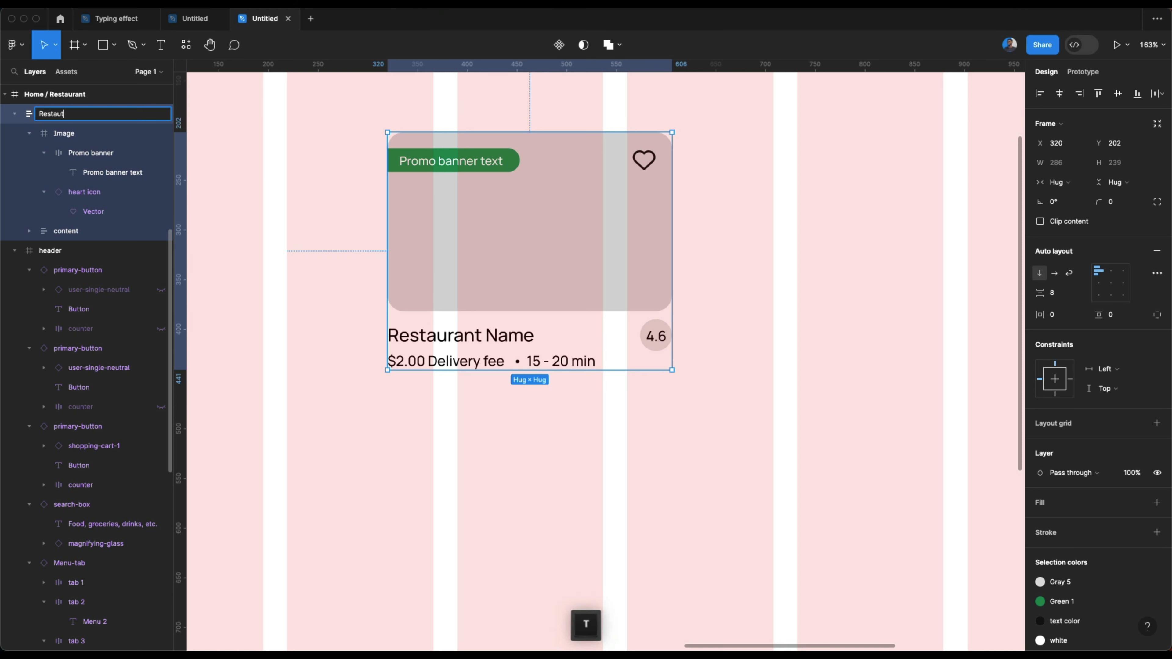
key("BackSpace")
type("ran")
key("BackSpace")
type("ant card")
key("Return")
Step: Turn the whole Restaurant card frame into a component
left_click(333, 223)
left_click(461, 227)
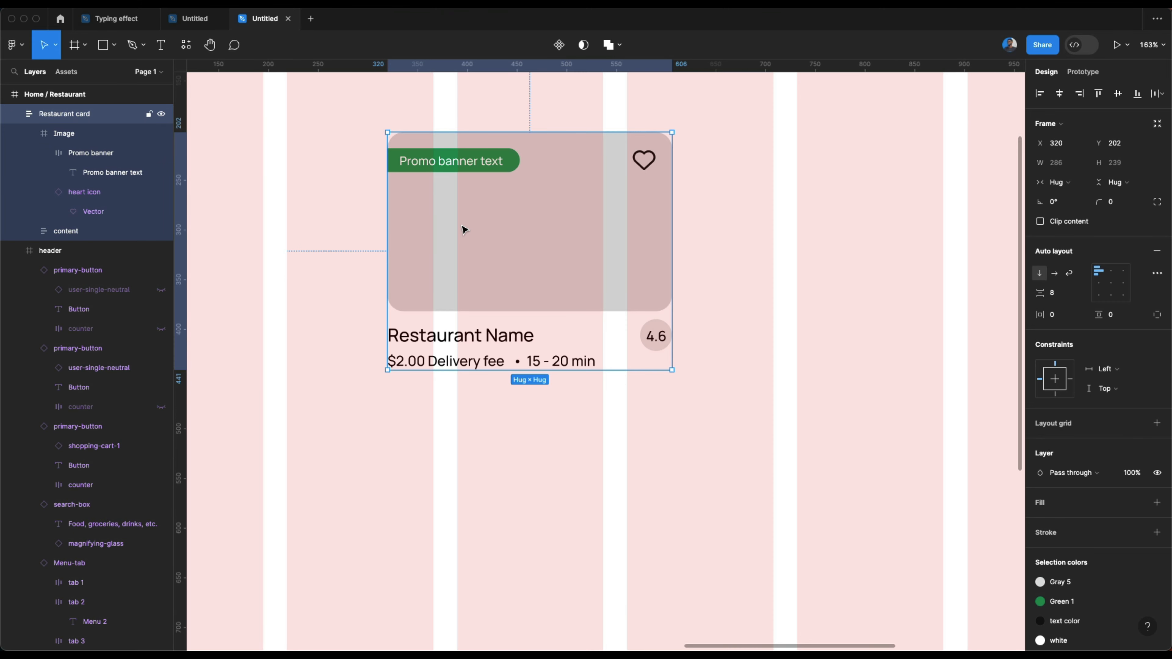
scroll(462, 228, "down", 3)
scroll(463, 228, "up", 3)
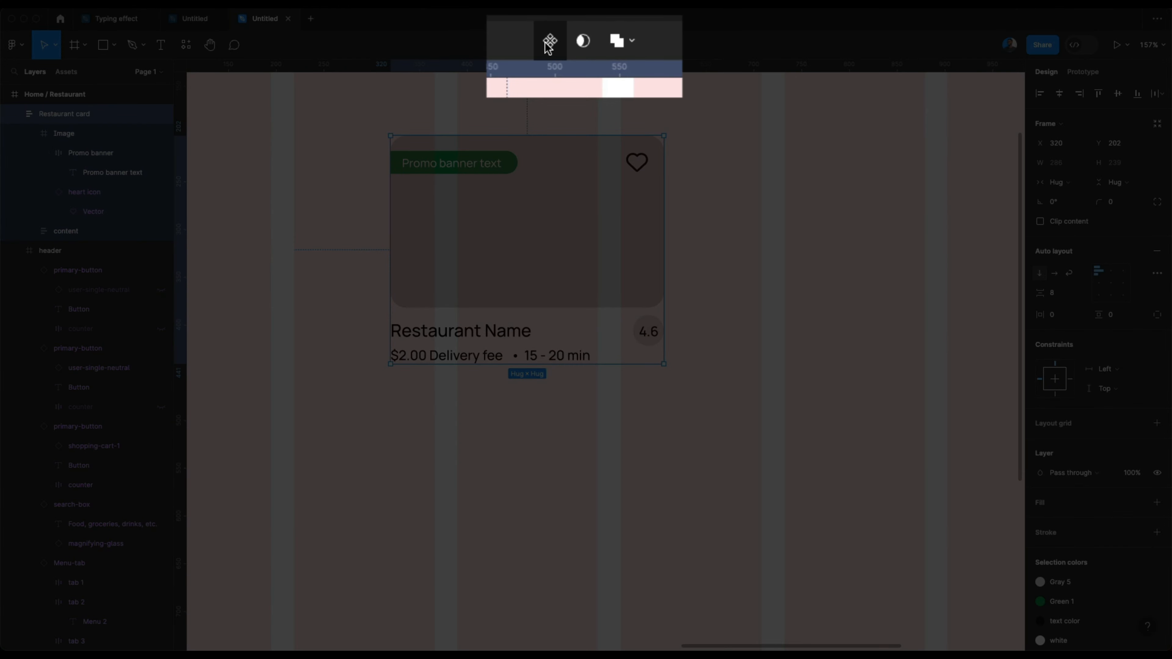
left_click(558, 45)
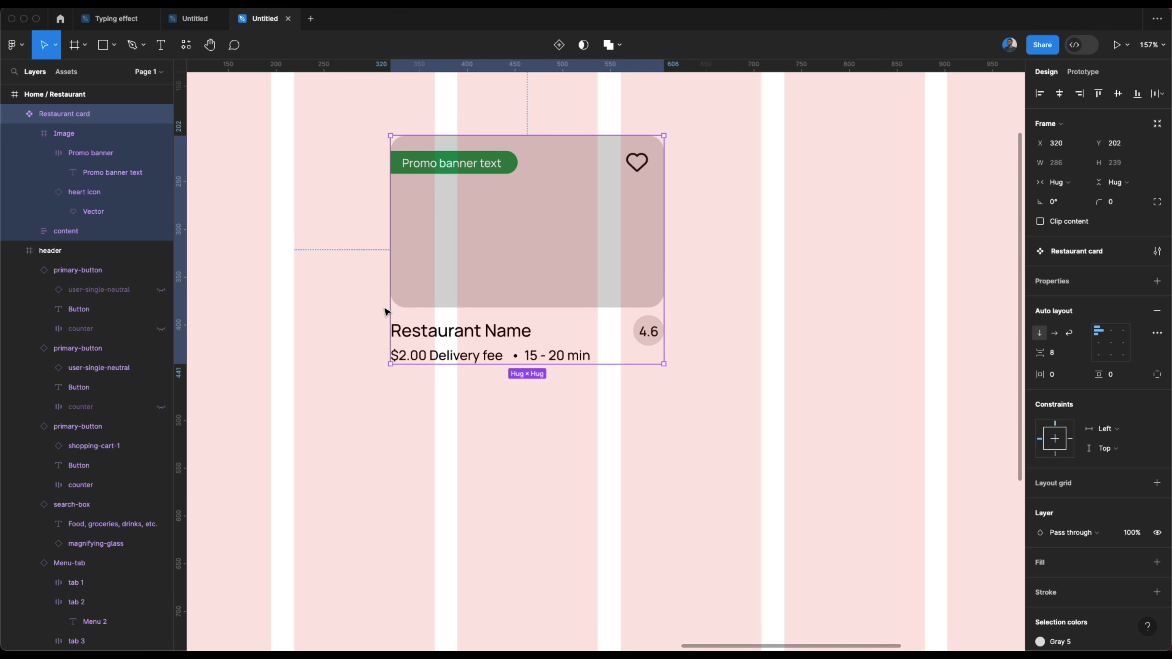
Step: Look up the main component of the card's heart icon among the icons, and return to the instance in the card
left_click(633, 170)
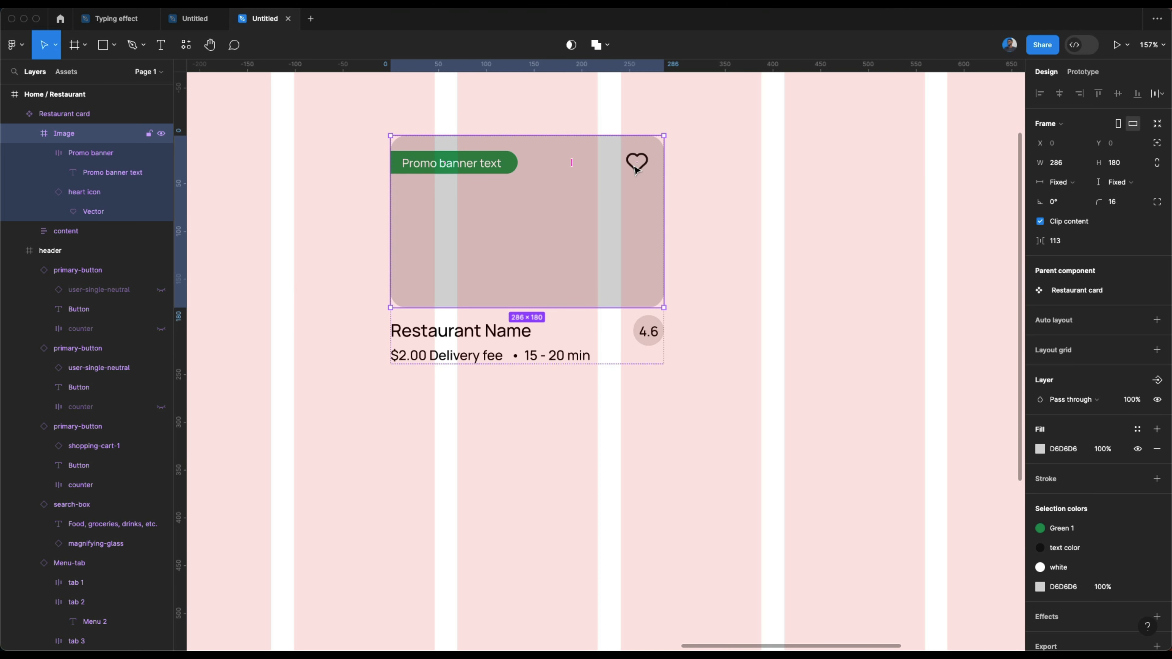
left_click(636, 170)
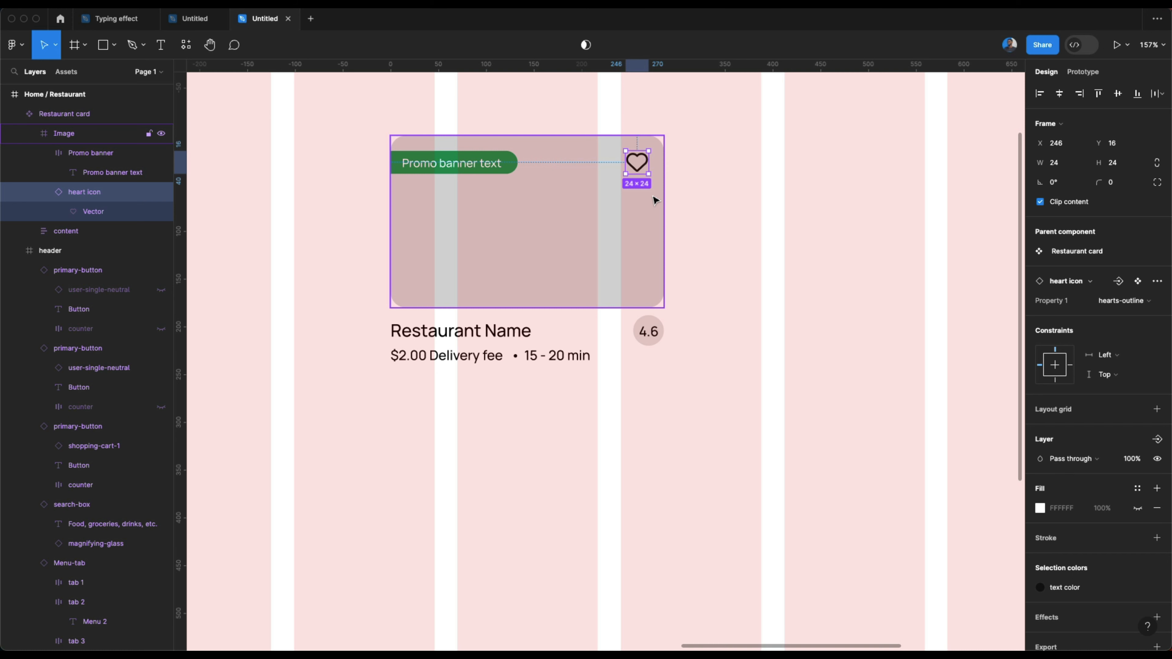
scroll(635, 157, "left", 2)
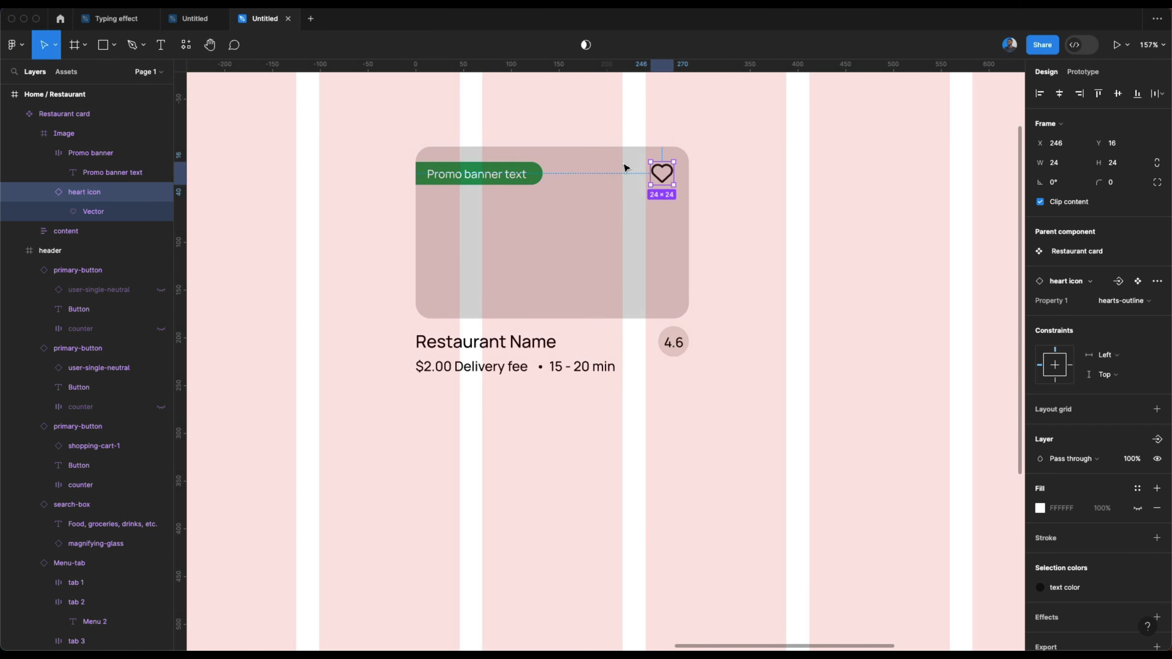
left_click(1140, 281)
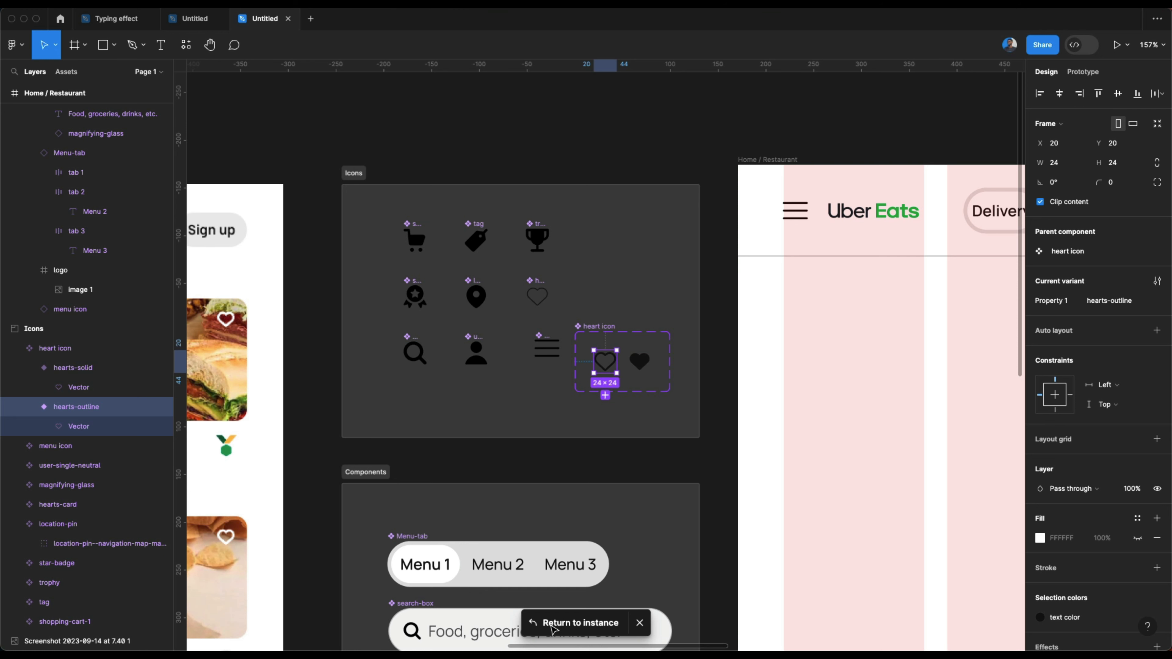
left_click(580, 623)
scroll(377, 398, "down", 3)
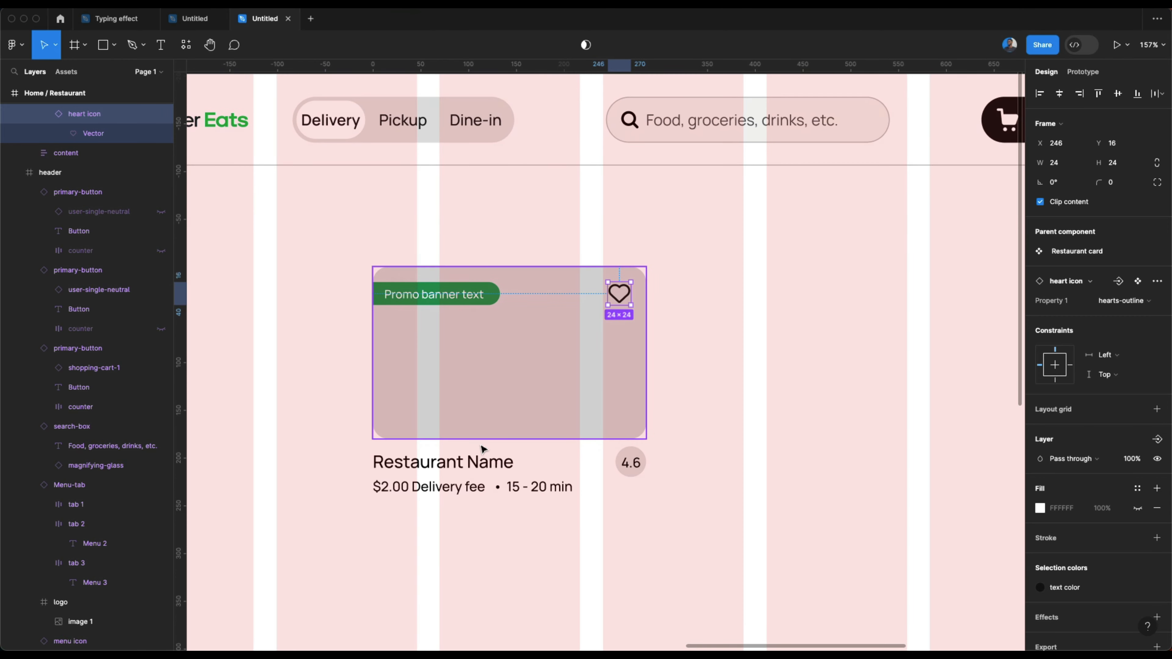
Step: Switch to the Brave browser and search Google Images for "uber eat photo"
left_click(413, 293)
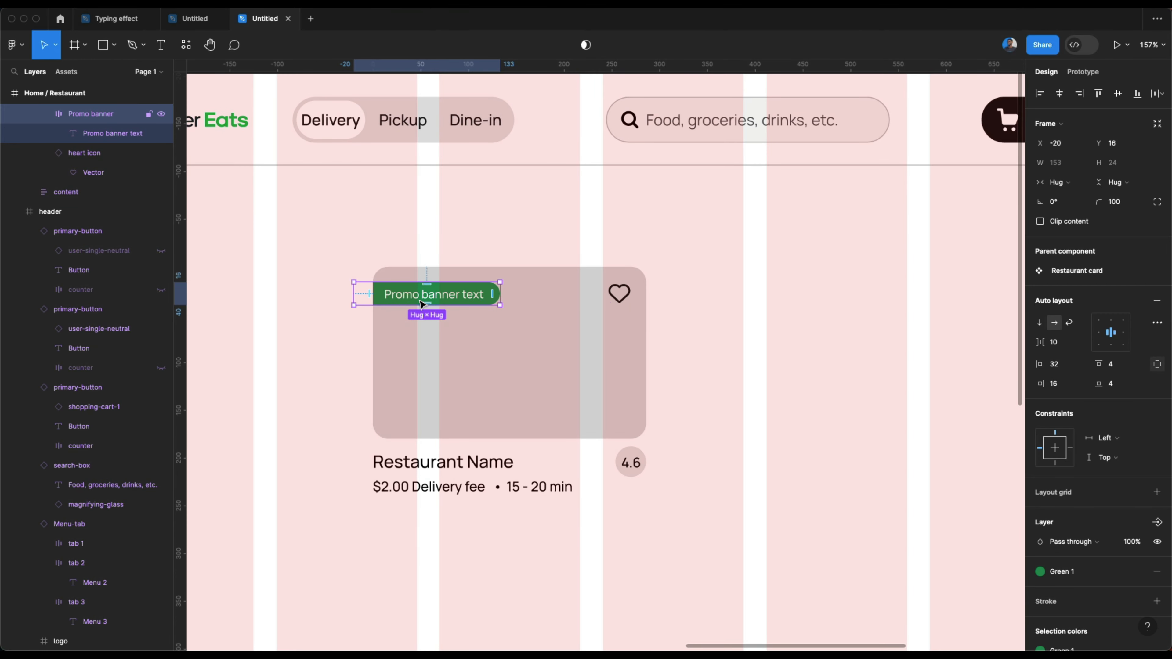
left_click(464, 337)
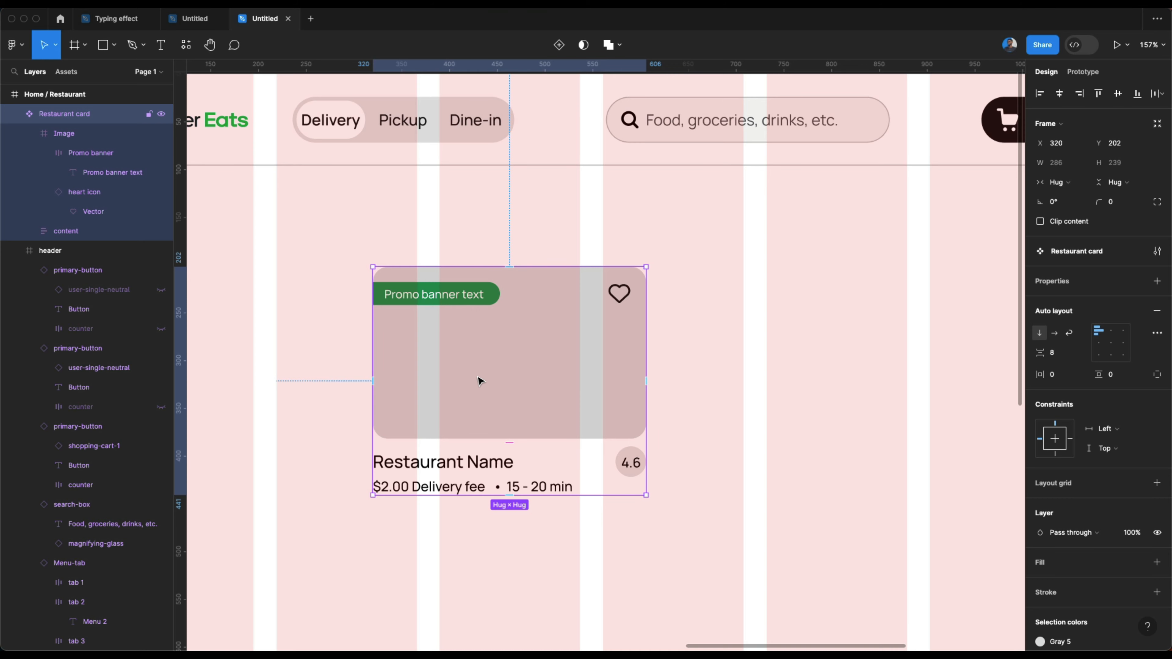
mouse_move(432, 650)
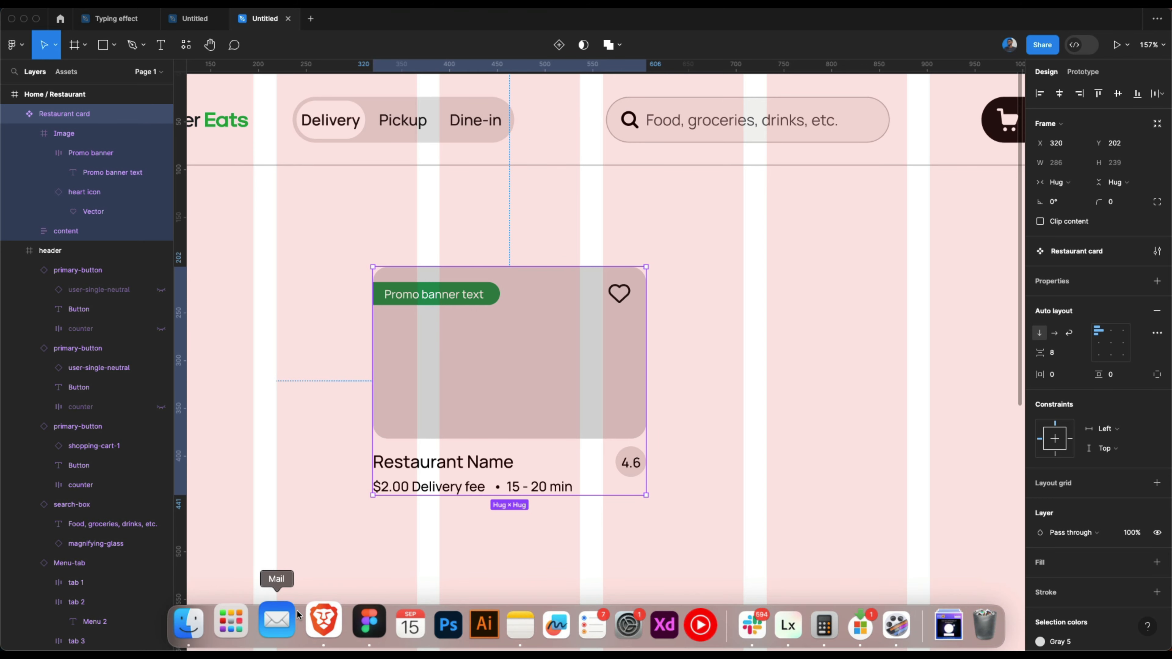
left_click(312, 606)
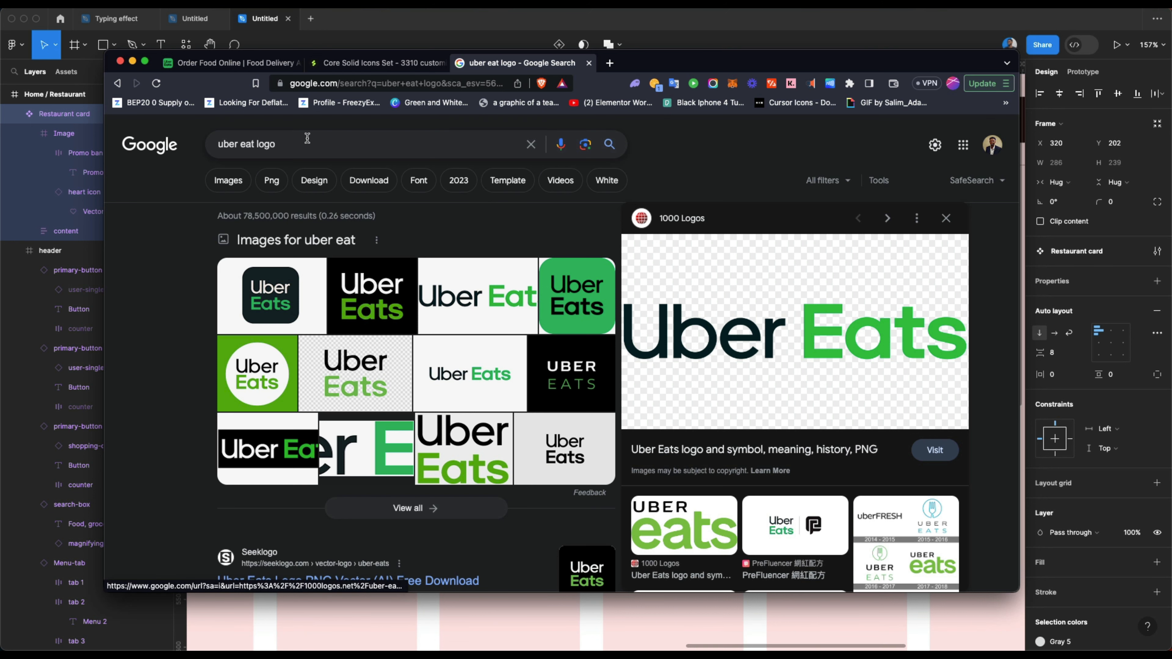
left_click(272, 143)
double_click(272, 144)
type("photo")
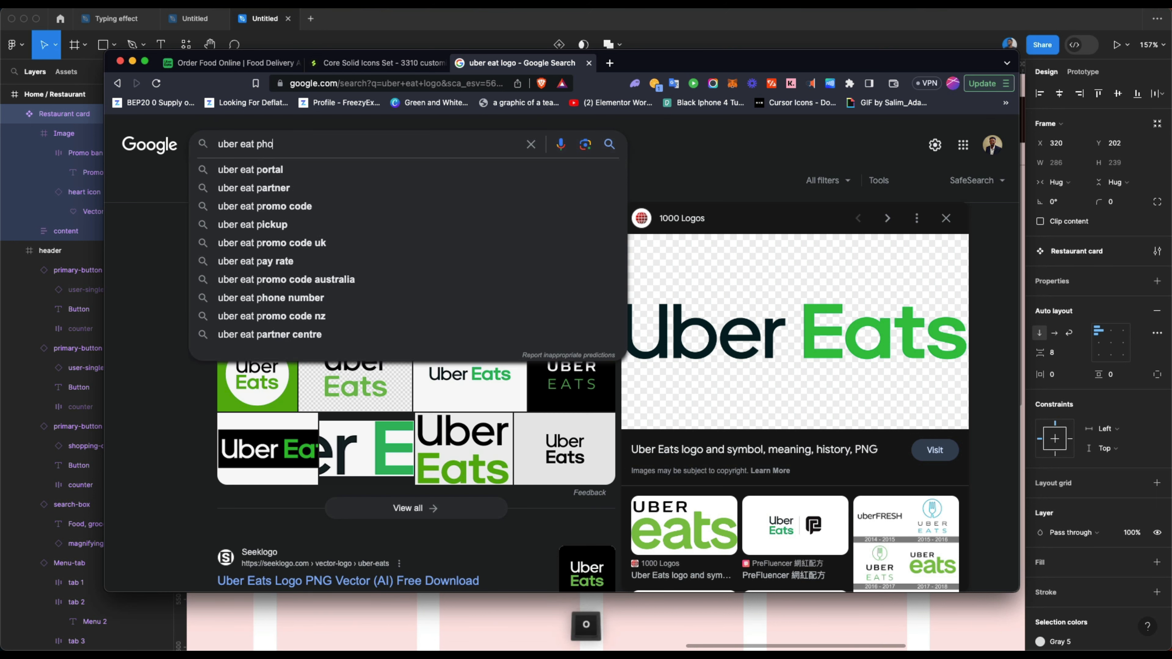
key("Return")
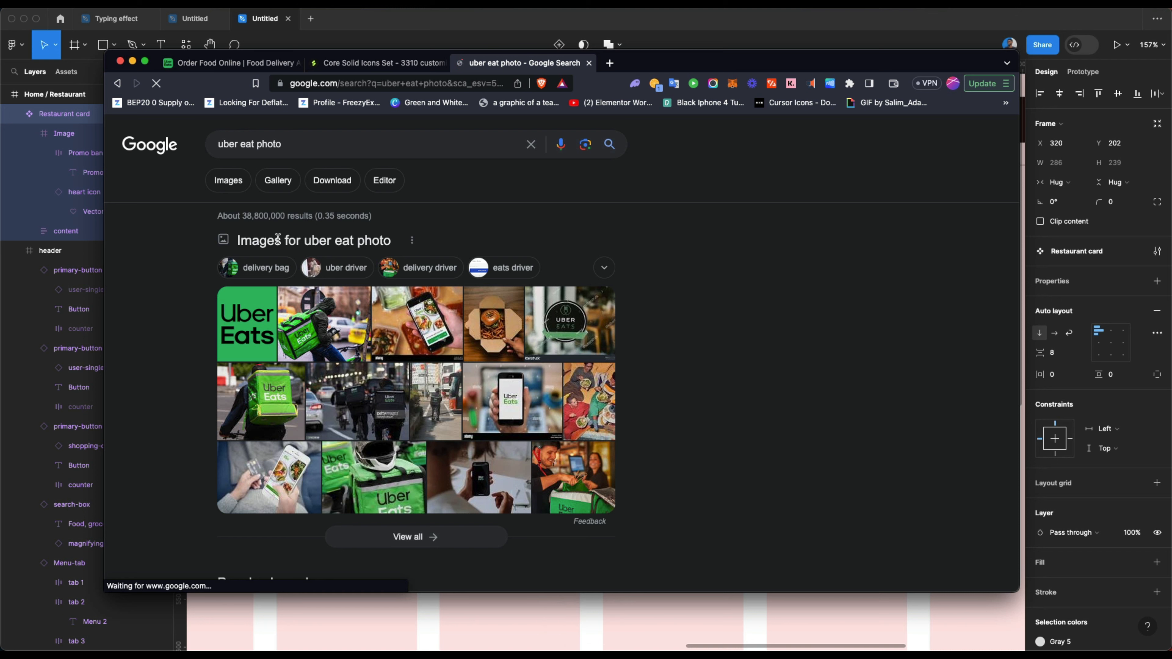
left_click(228, 182)
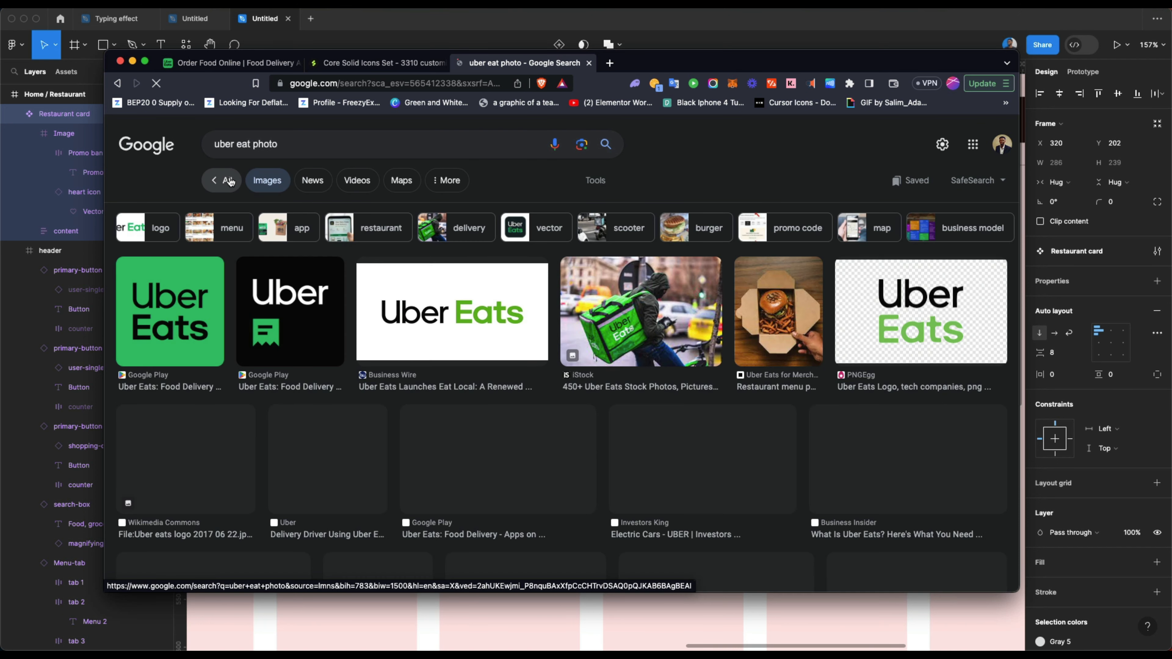
Step: Browse the Uber Eats image results and related photos for a picture that suits the restaurant card
scroll(430, 382, "down", 5)
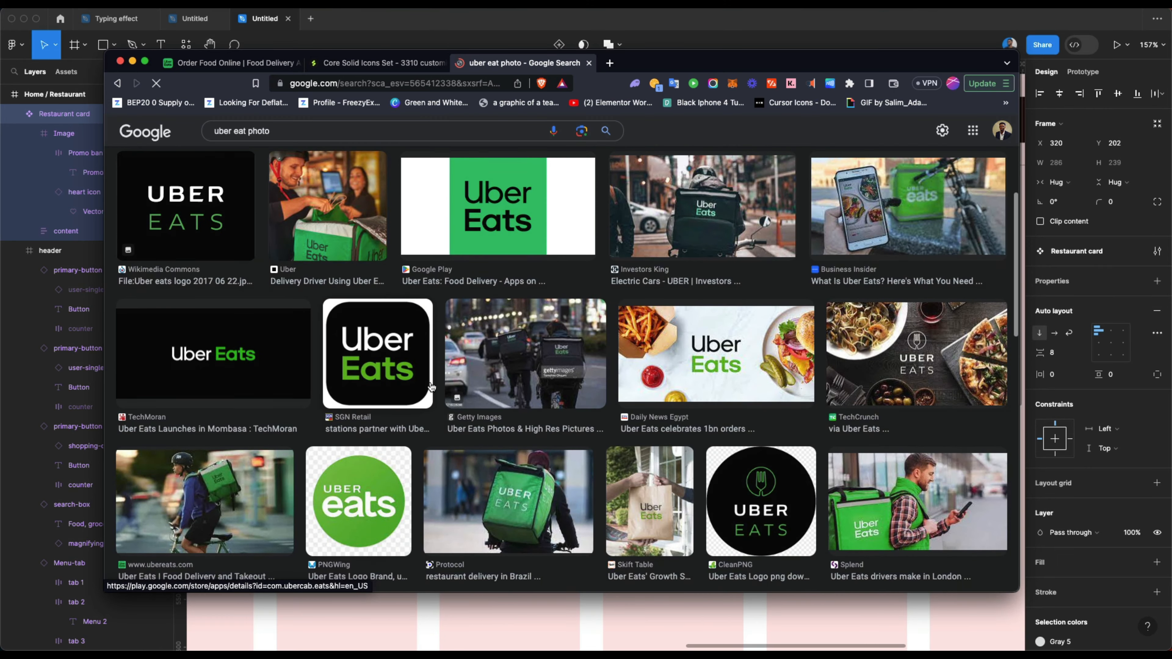
scroll(503, 377, "down", 8)
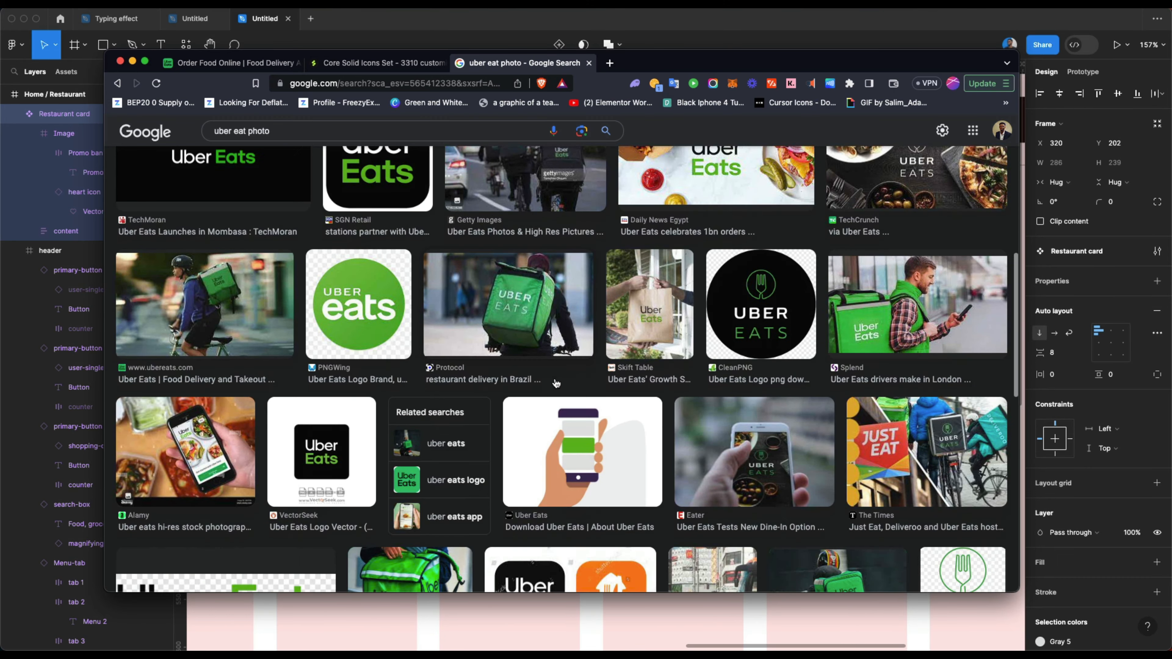
scroll(555, 380, "down", 2)
scroll(554, 381, "up", 8)
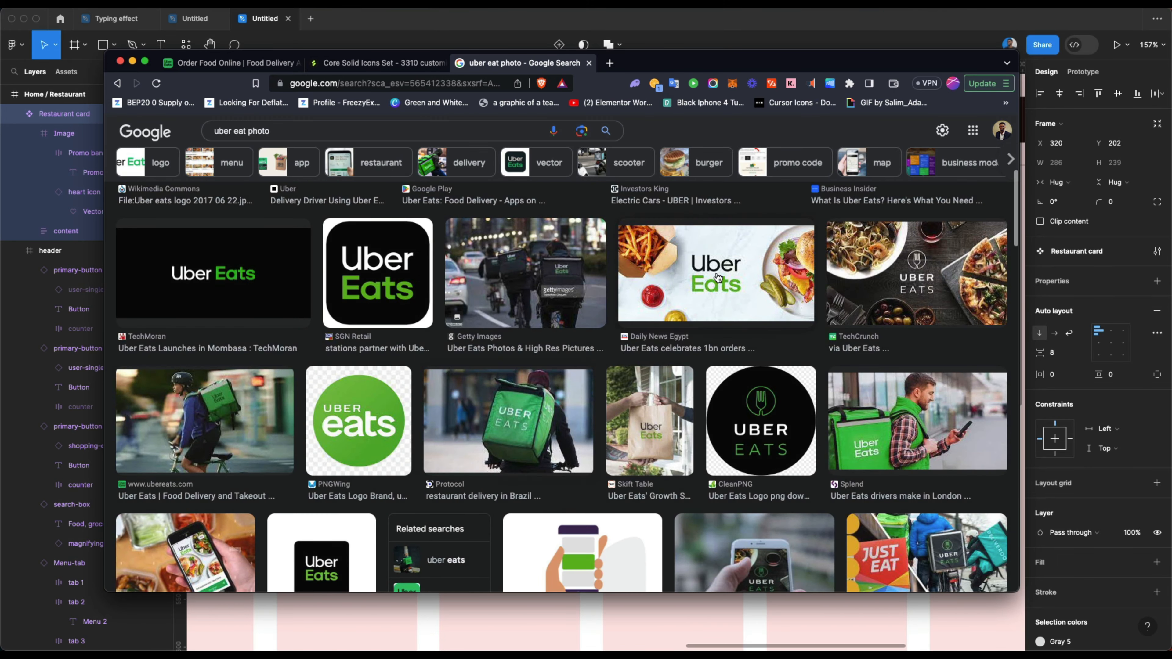
left_click(705, 270)
scroll(713, 323, "down", 4)
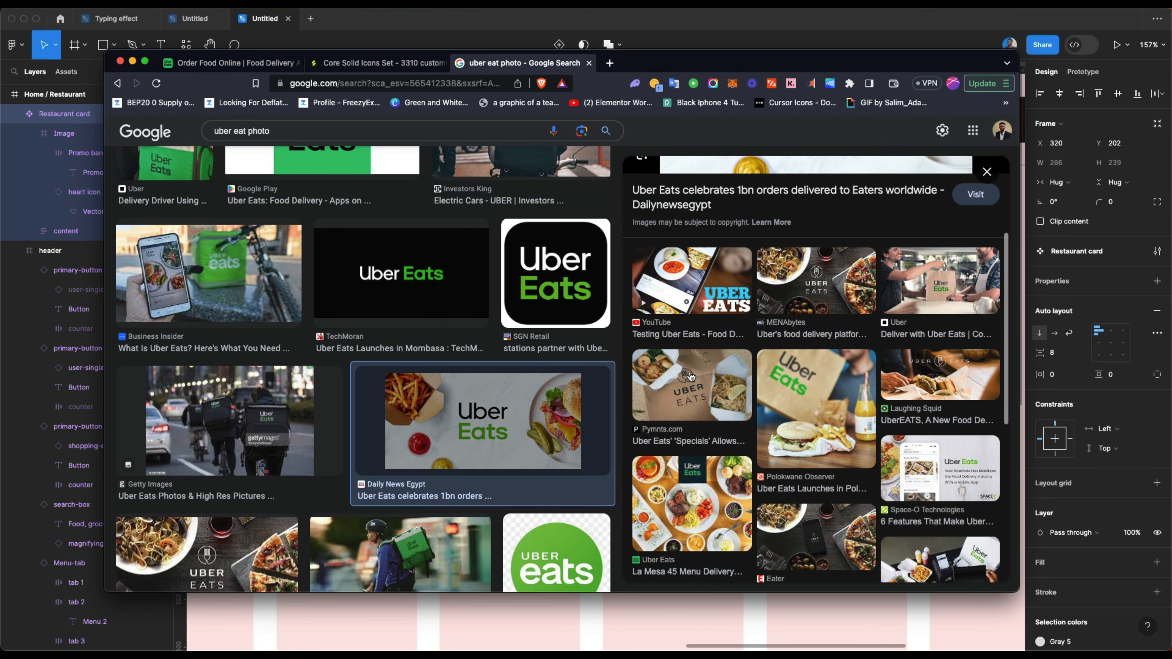
scroll(746, 373, "down", 1)
left_click(700, 328)
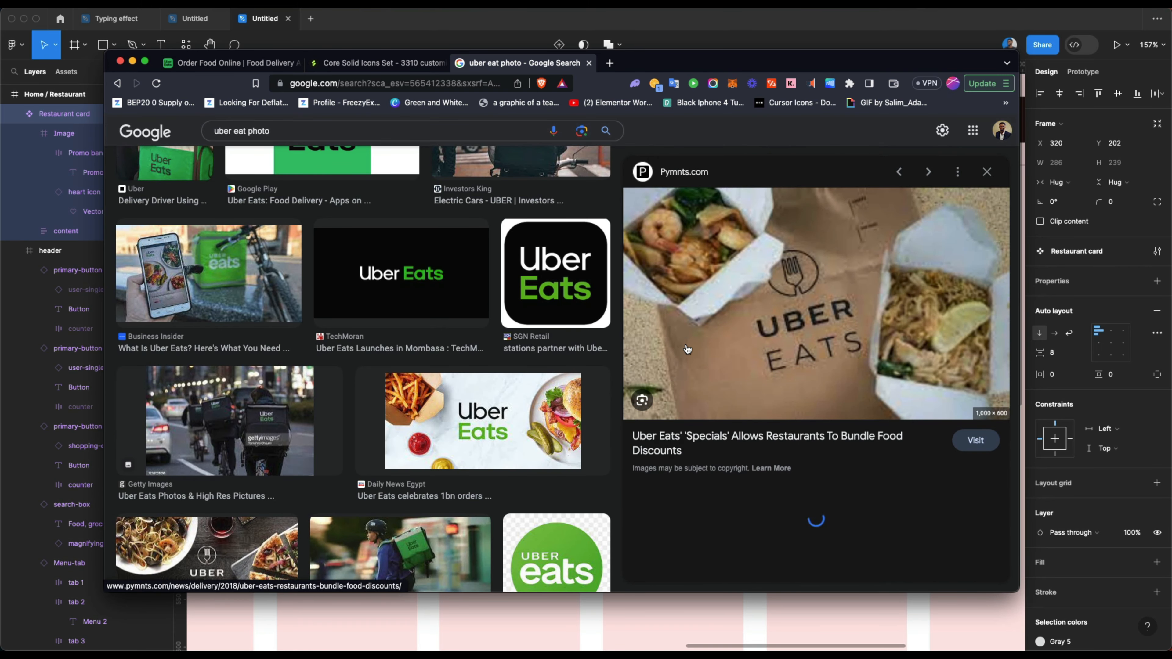
scroll(688, 350, "down", 5)
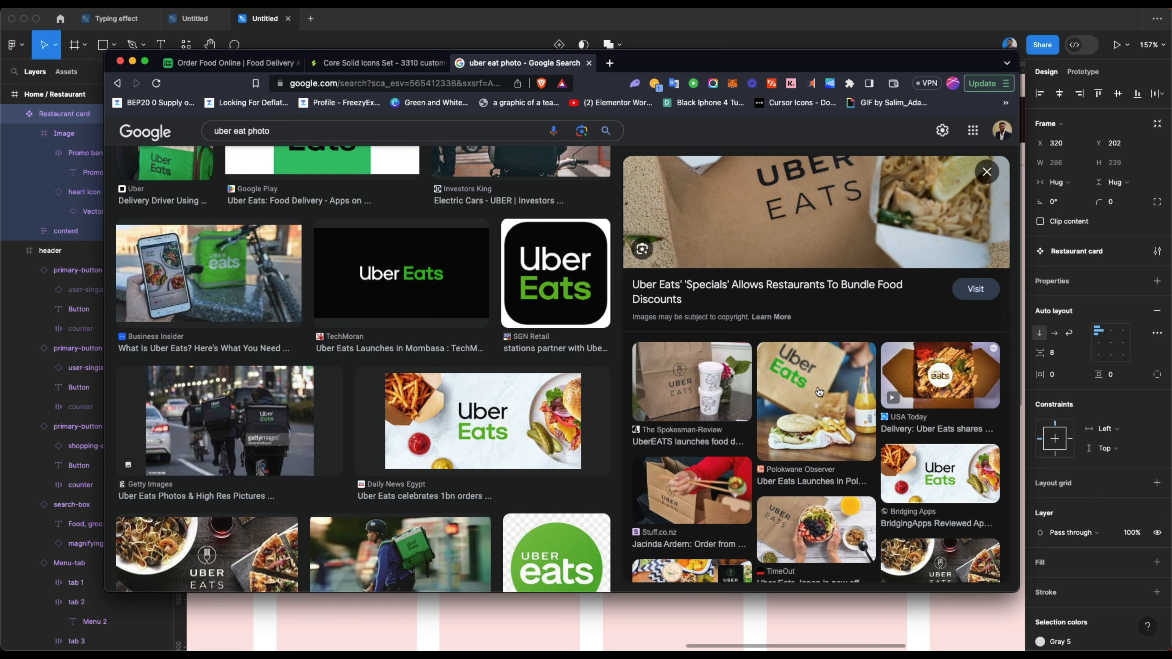
scroll(819, 392, "down", 1)
scroll(819, 392, "down", 1)
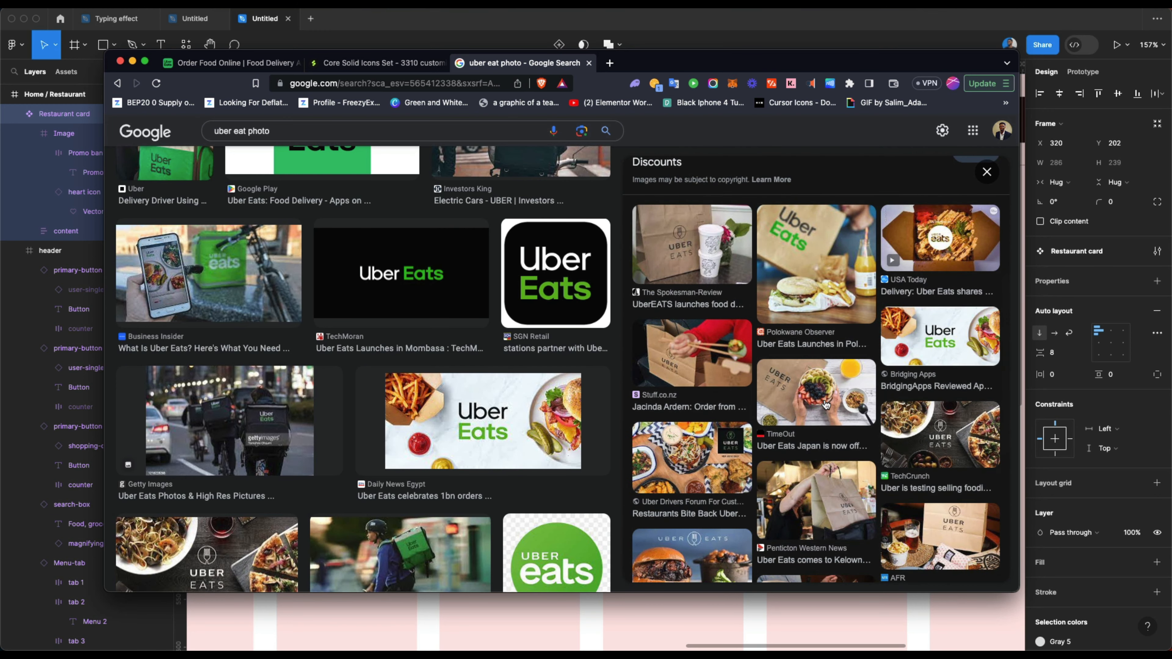
scroll(826, 406, "down", 3)
scroll(826, 405, "up", 9)
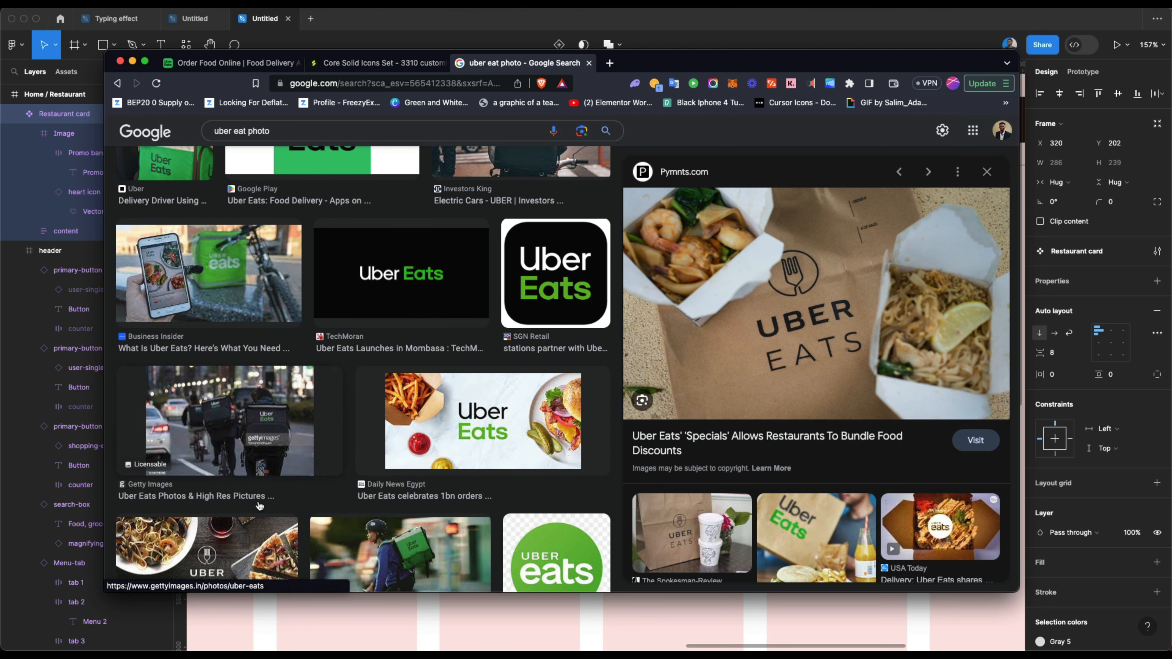
Step: Open the Daily News Egypt result with the Uber Eats logo between fries and a burger, and copy its image
scroll(436, 335, "down", 3)
left_click(437, 334)
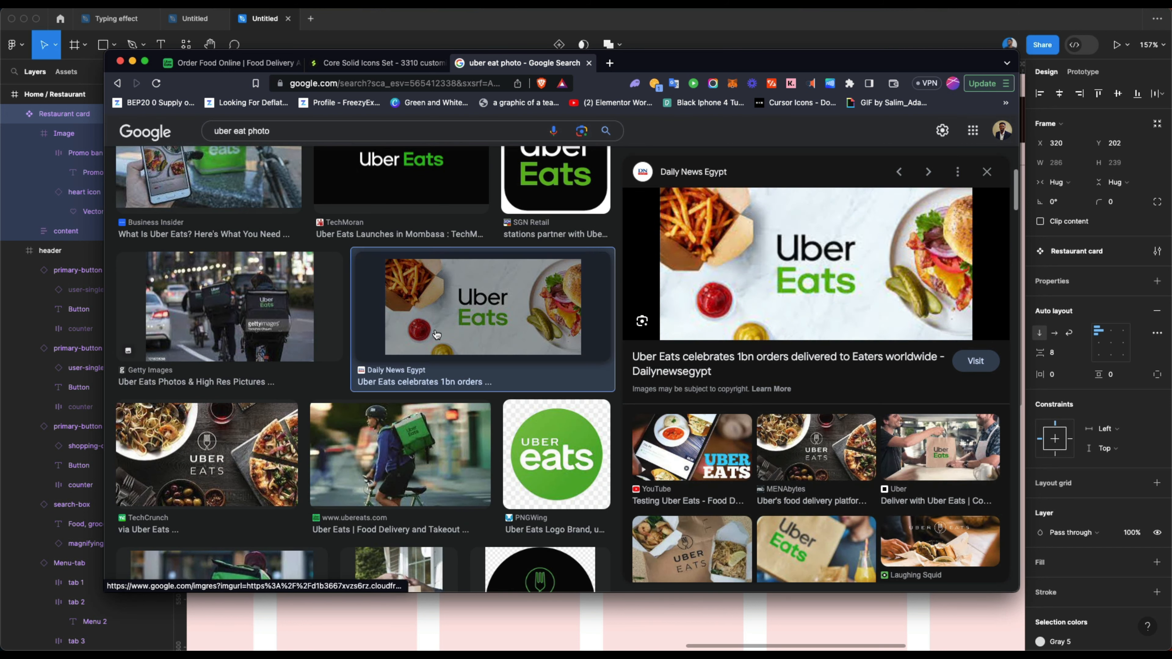
right_click(827, 222)
left_click(859, 386)
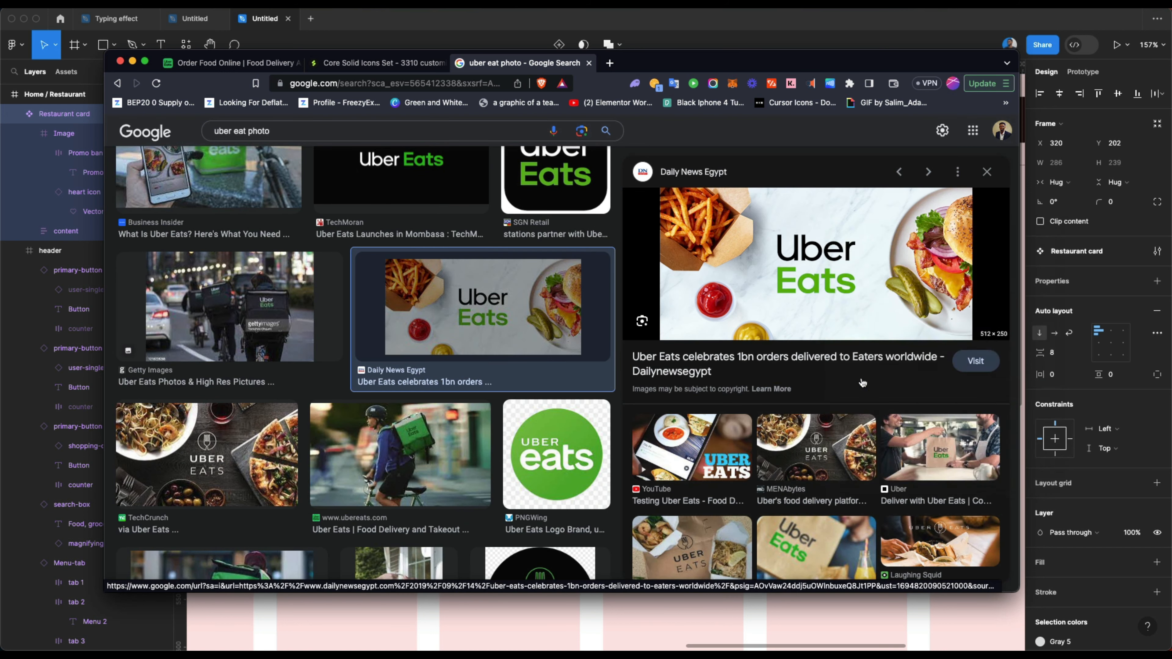
Step: Switch back to Figma and paste the copied picture into the Restaurant card's Image frame
left_click(1082, 295)
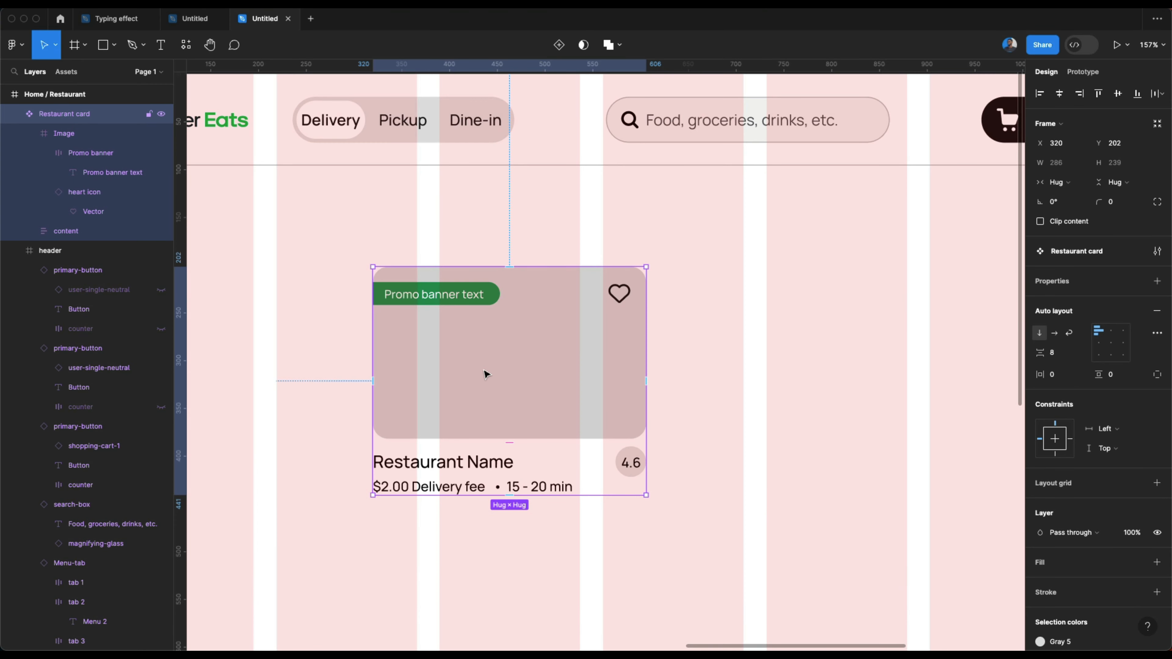
left_click(68, 137)
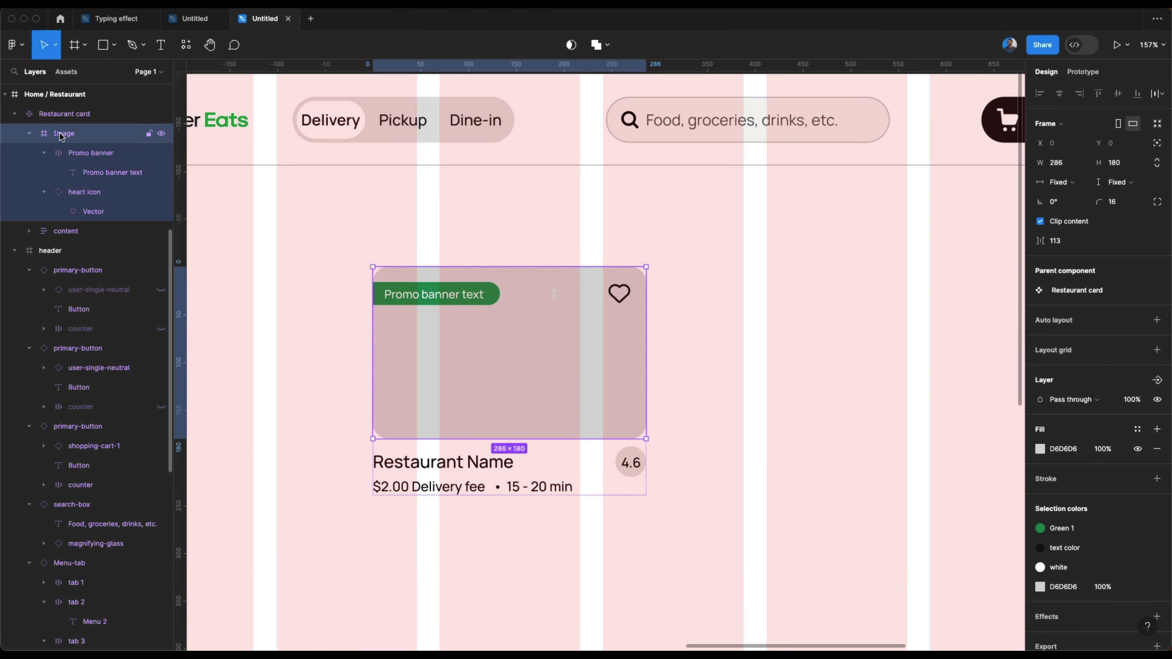
key("ctrl+v")
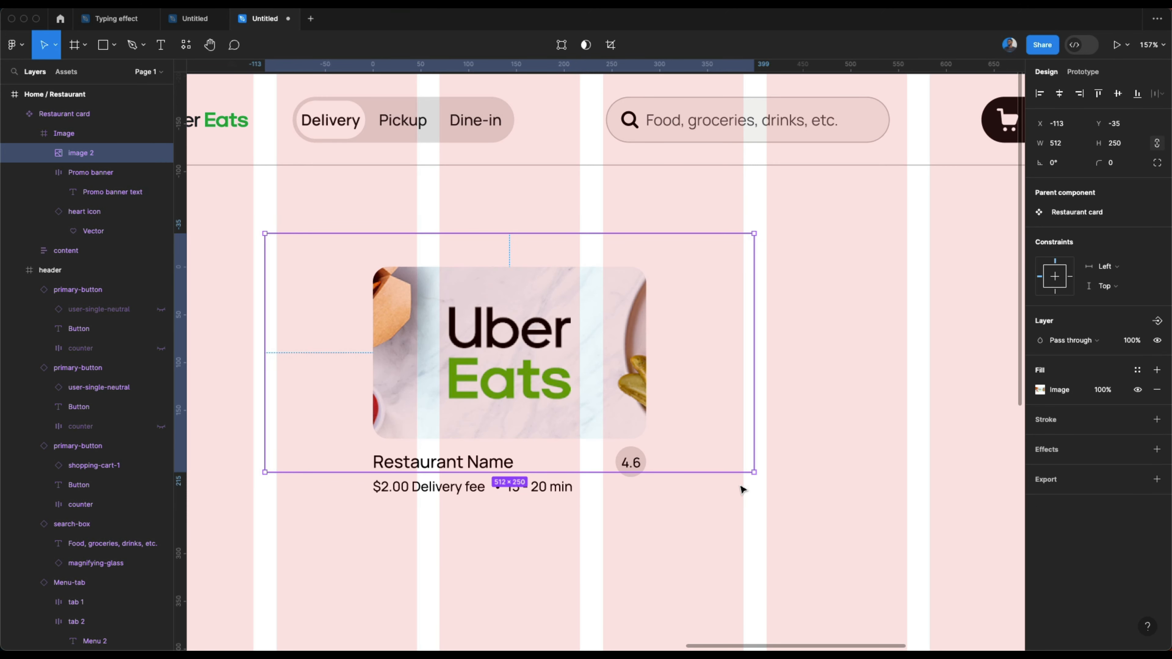
Step: Resize the pasted picture from all four sides to about 301 × 192 so it closely covers the Image frame
left_click_drag(756, 365, 652, 364)
scroll(396, 353, "left", 3)
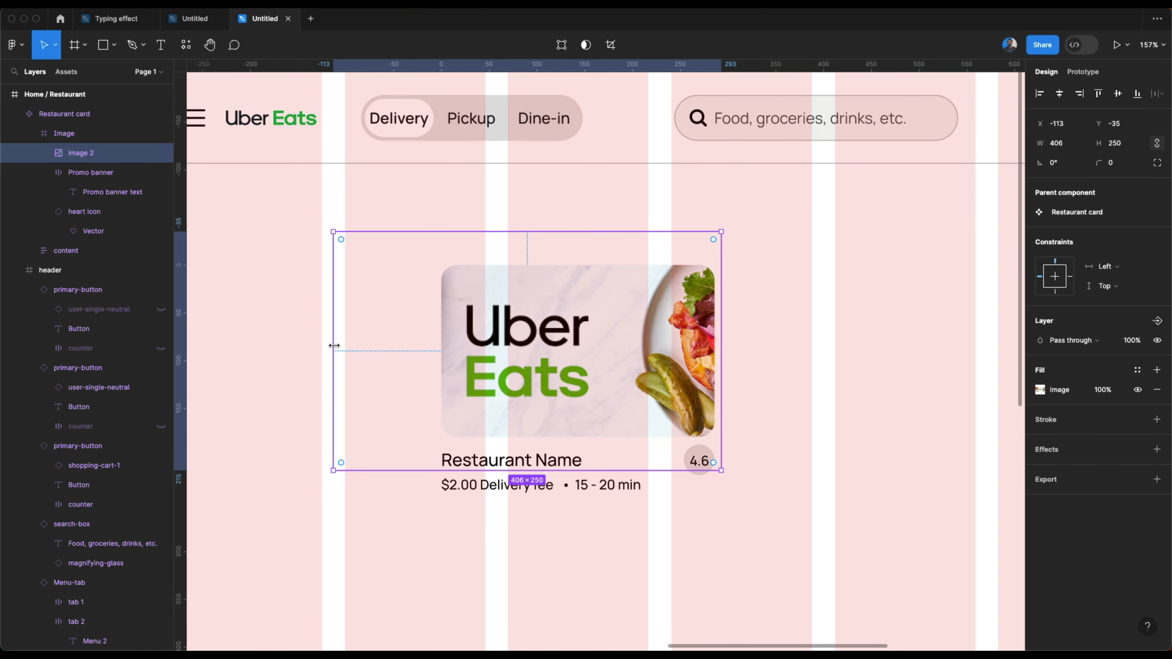
left_click_drag(337, 345, 434, 344)
left_click(574, 230)
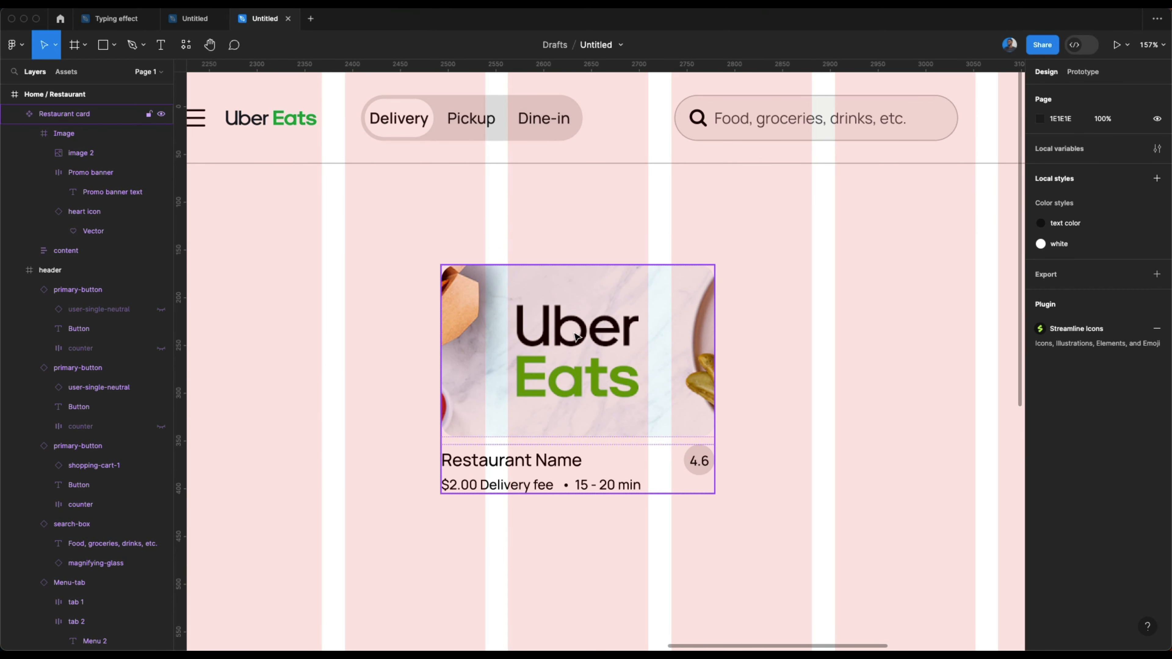
double_click(575, 318)
left_click(575, 318)
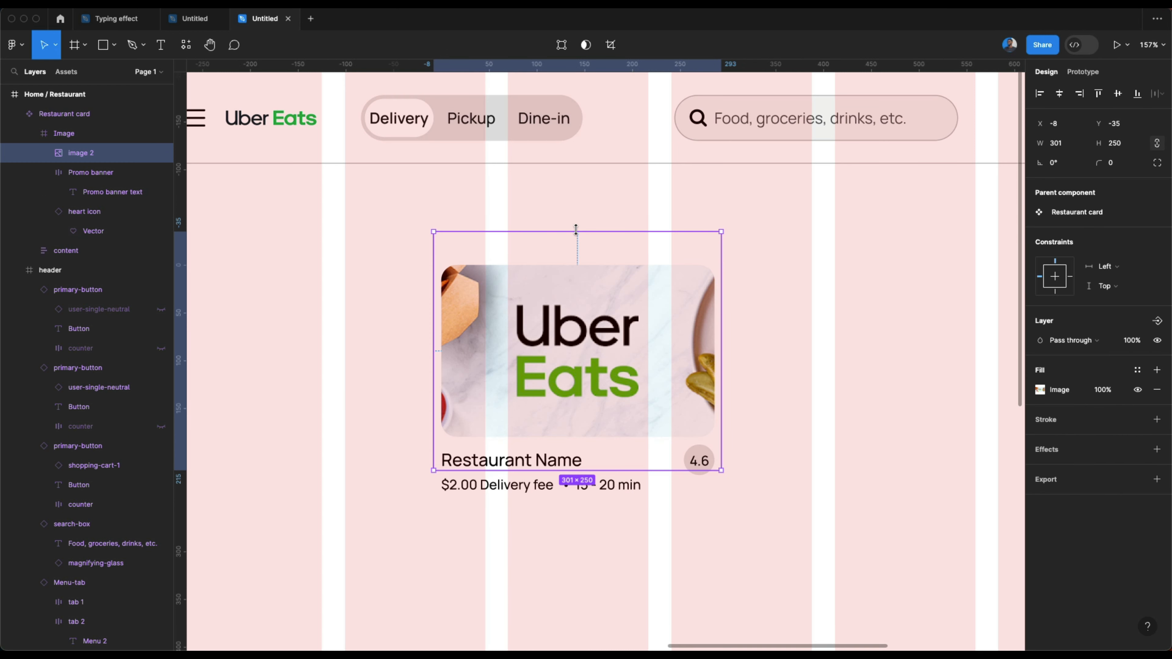
left_click_drag(576, 230, 573, 259)
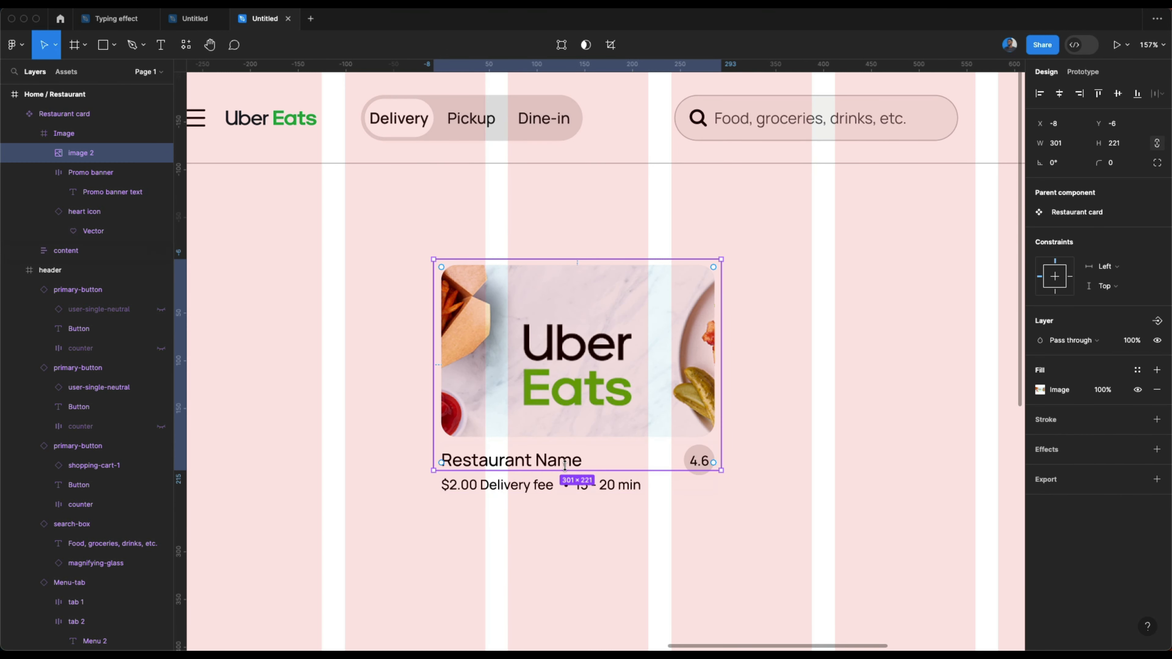
left_click_drag(570, 464, 569, 442)
Step: Fine-tune the picture's edges to about 294 × 191, leaving a small overlap around the Image frame
scroll(569, 442, "up", 6)
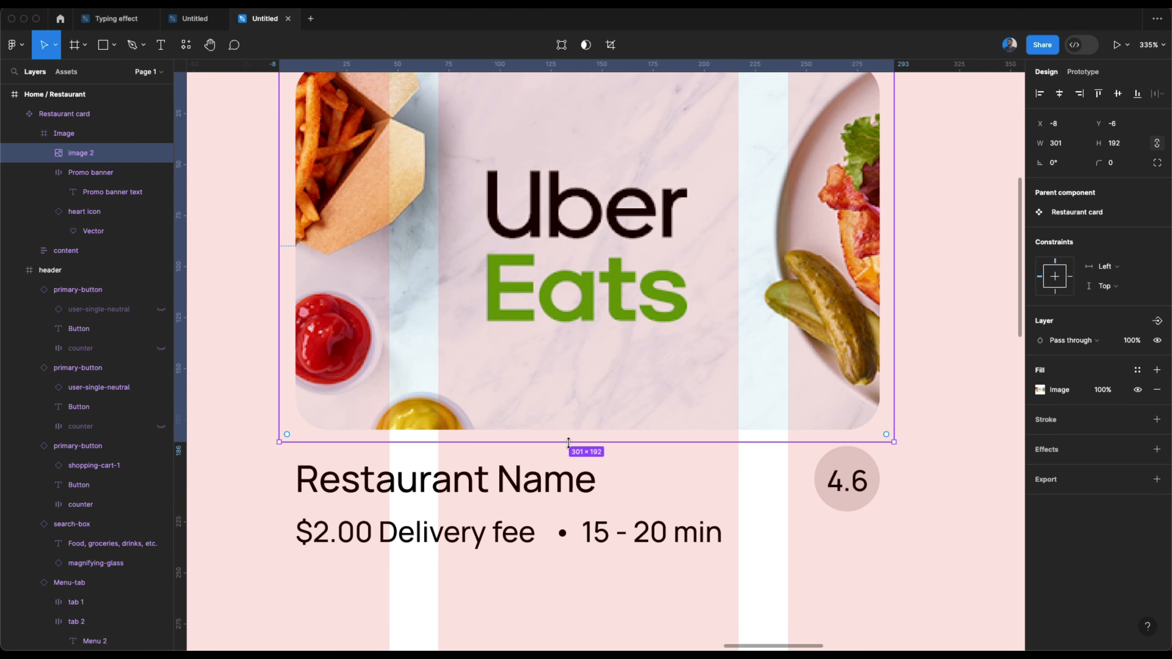
scroll(569, 442, "up", 4)
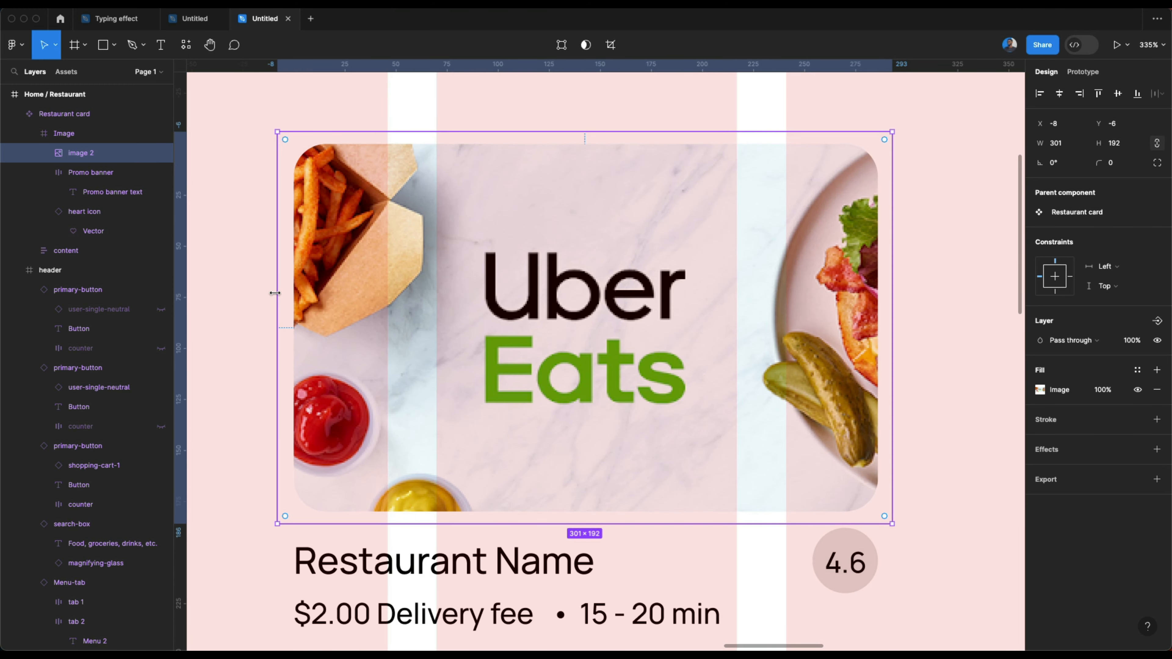
left_click_drag(278, 297, 282, 297)
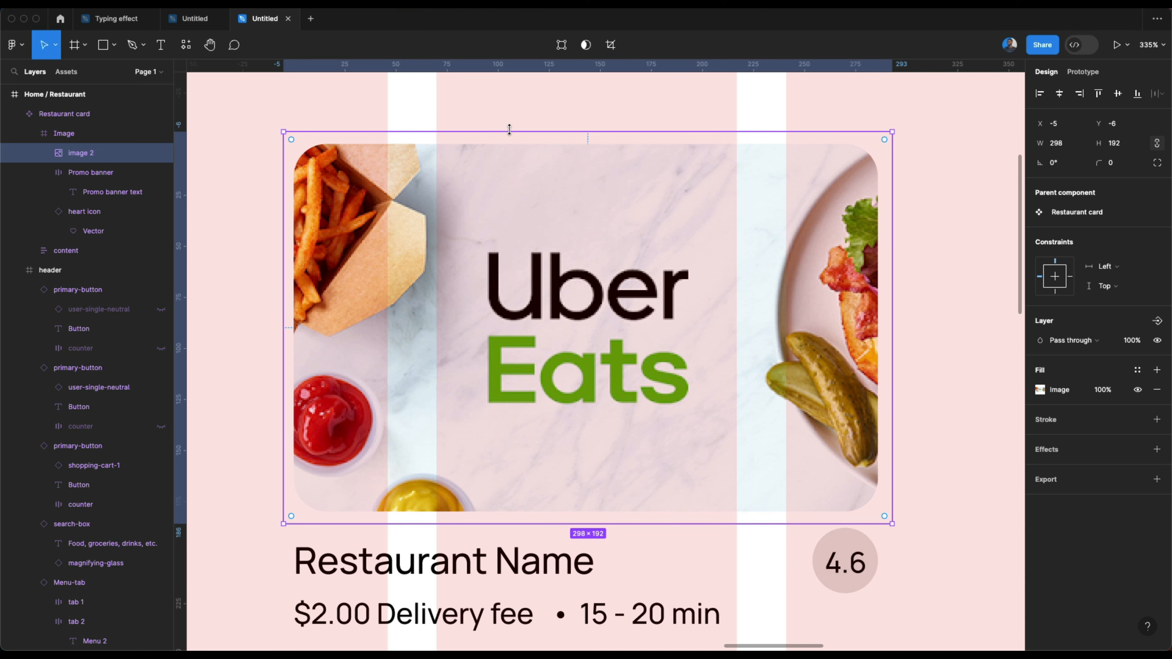
left_click_drag(510, 129, 509, 132)
left_click_drag(888, 272, 883, 277)
scroll(670, 196, "down", 5)
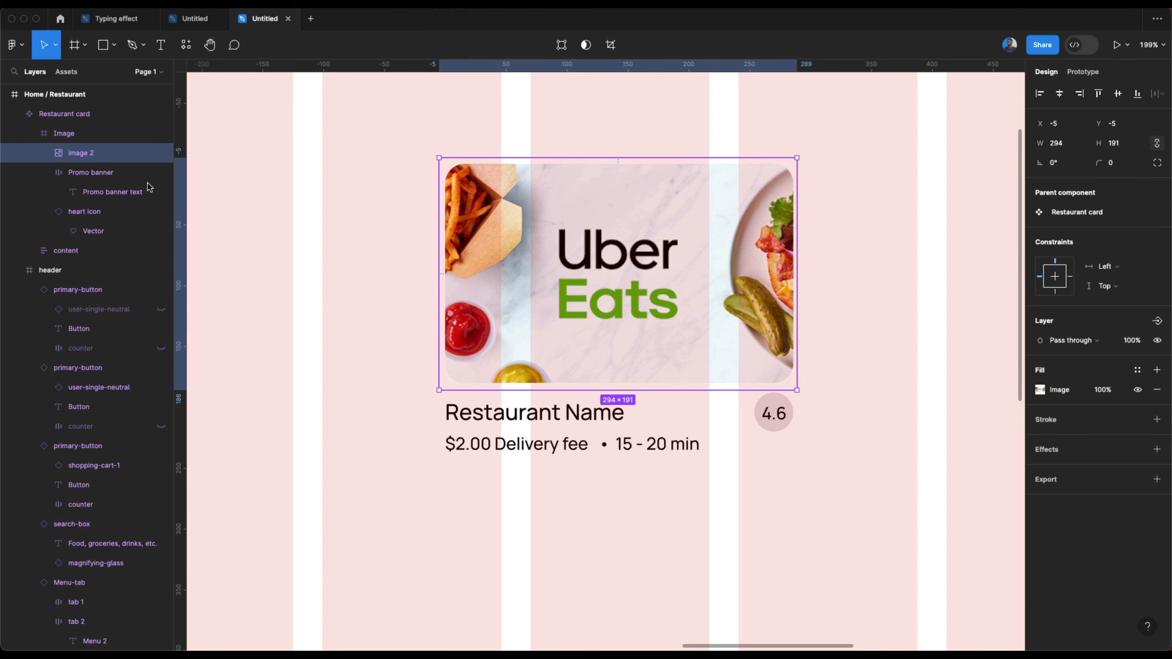
Step: Rename the picture layer inside the Image frame as "Copy & replace"
double_click(81, 153)
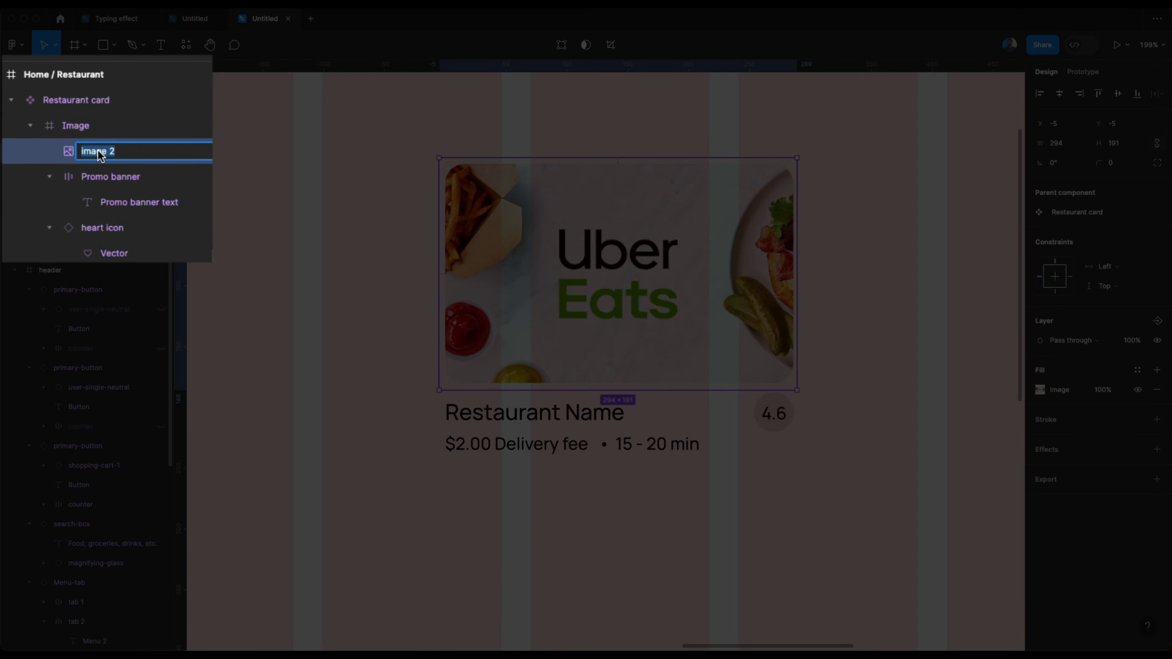
type("chnag")
key("BackSpace")
key("BackSpace")
key("BackSpace")
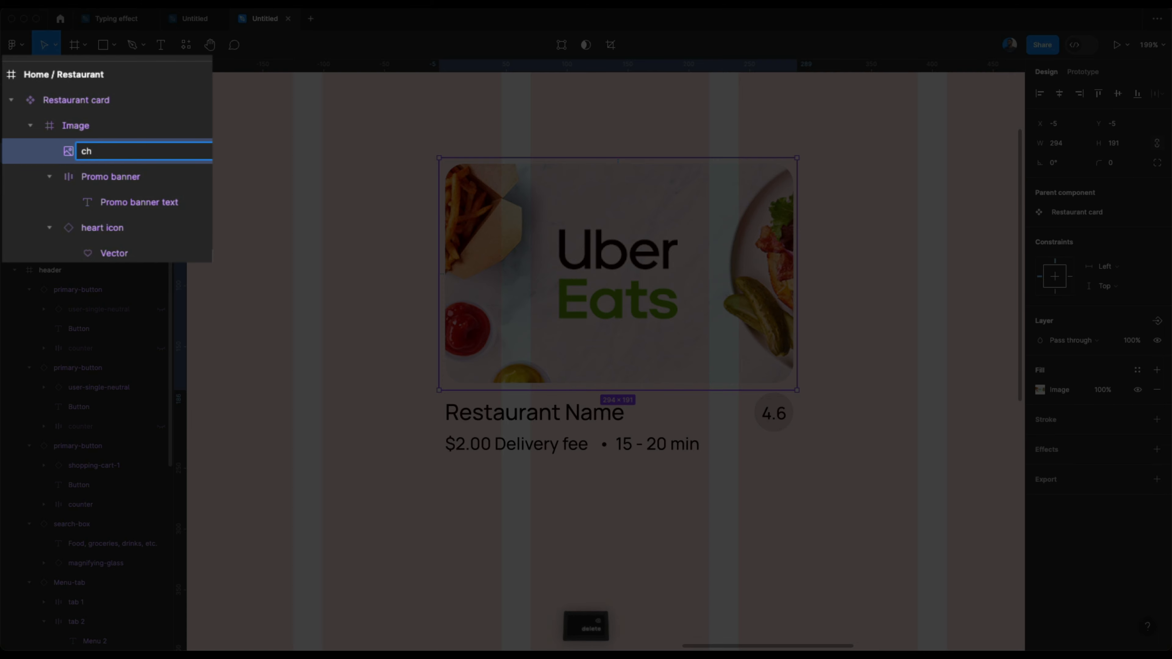
type("Cop")
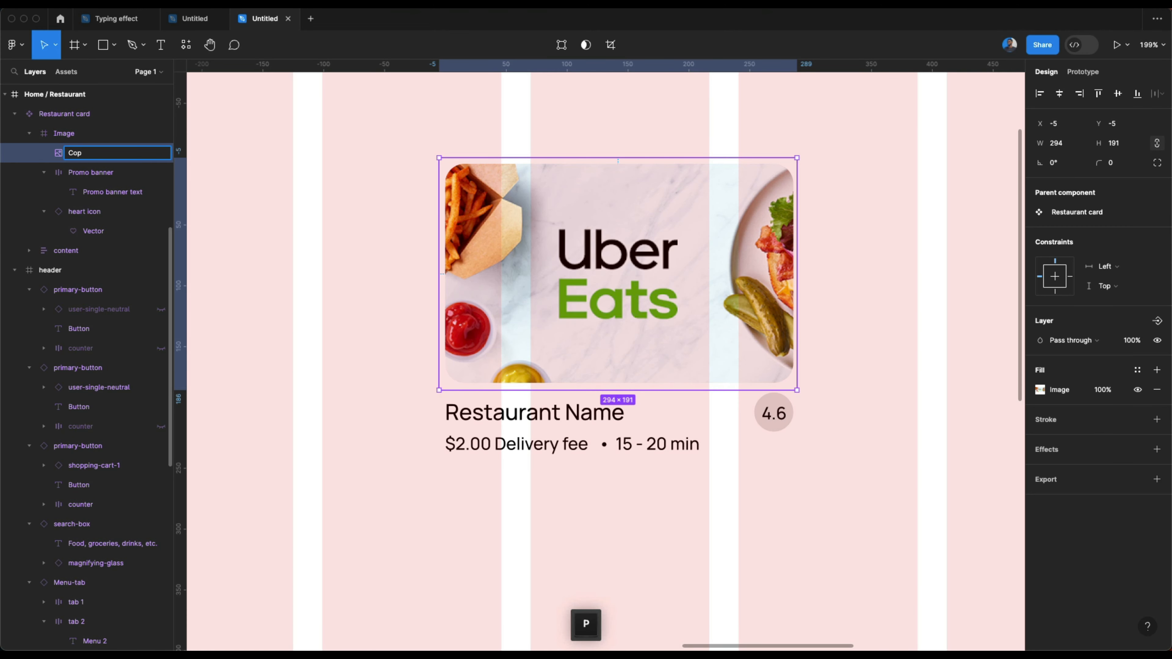
type("y &")
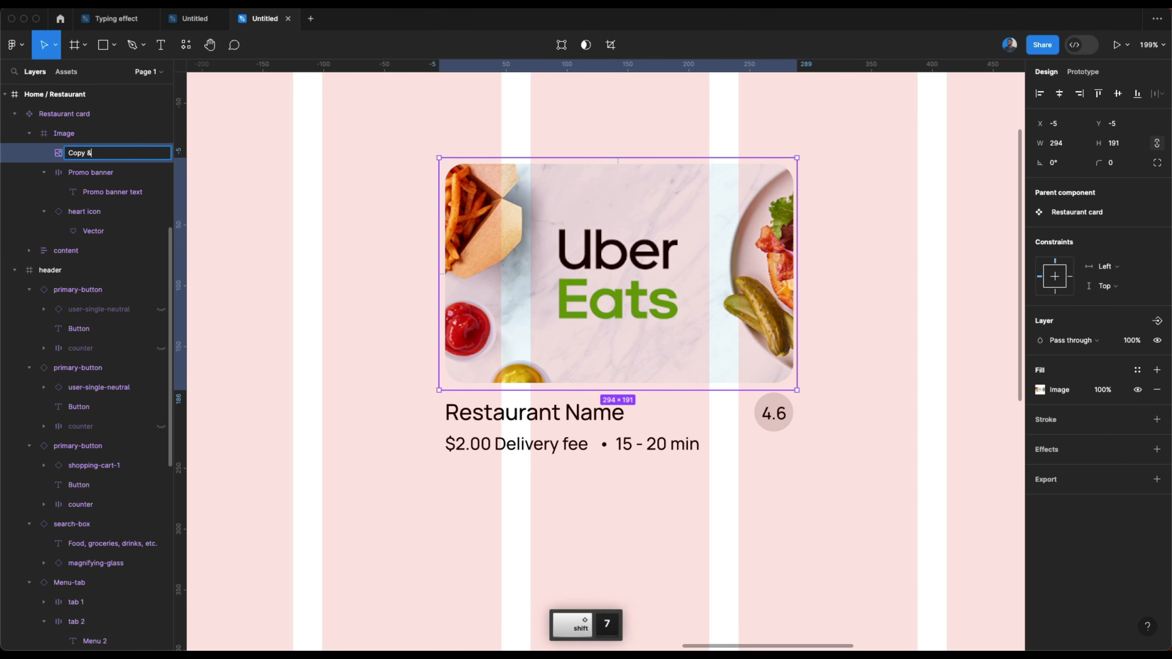
type(" replace")
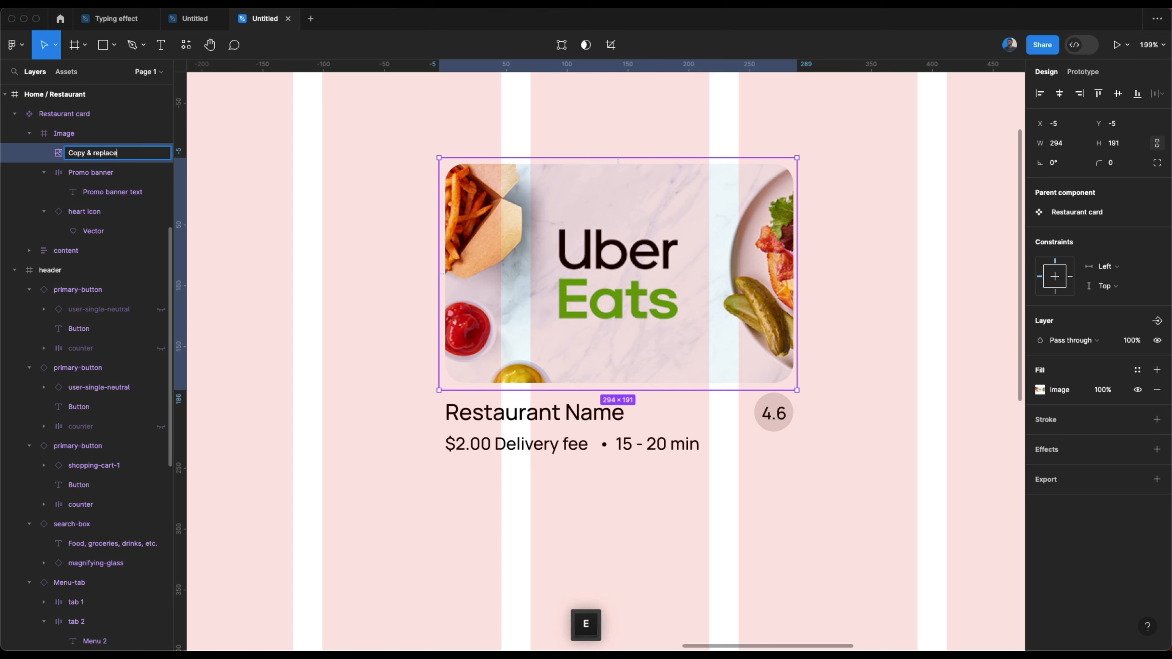
key("Return")
Step: Switch to the browser and copy the overhead pizza photo from the "uber eat photo" image results
scroll(385, 257, "down", 3)
left_click(413, 275)
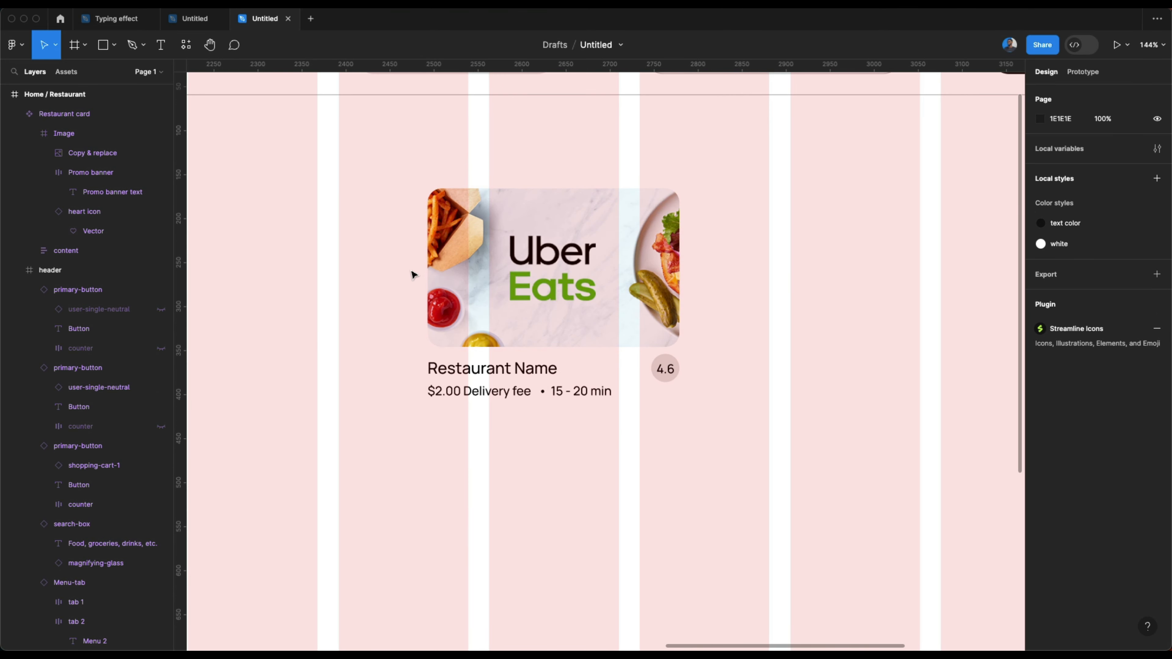
left_click(489, 270)
mouse_move(273, 621)
left_click(326, 628)
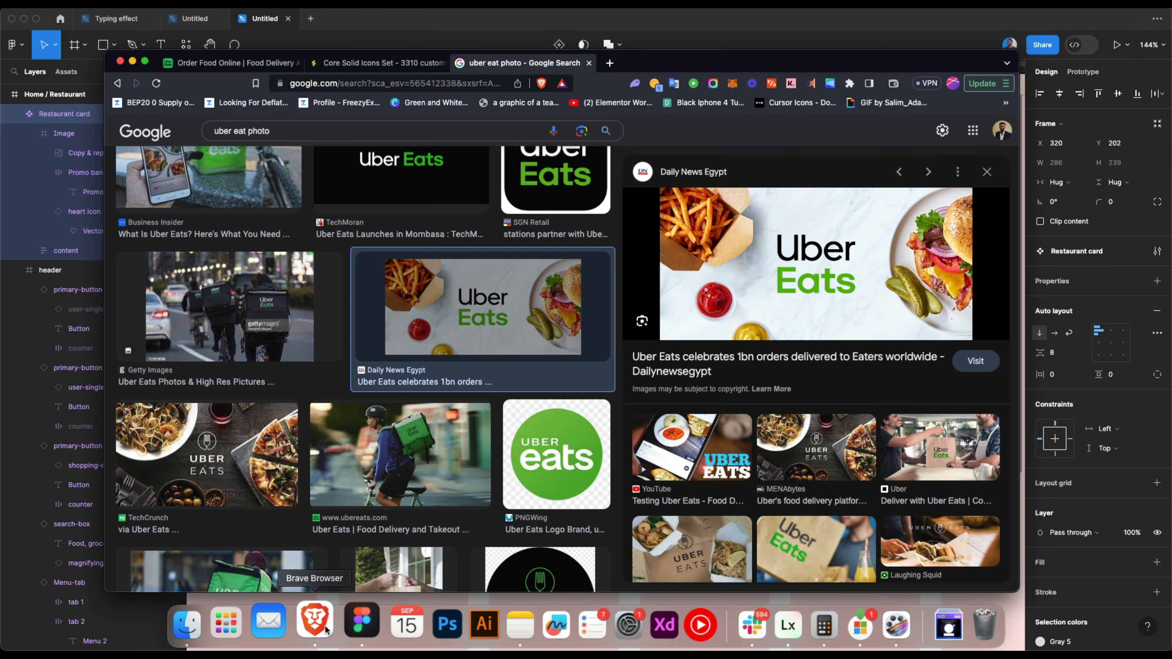
scroll(505, 499, "down", 10)
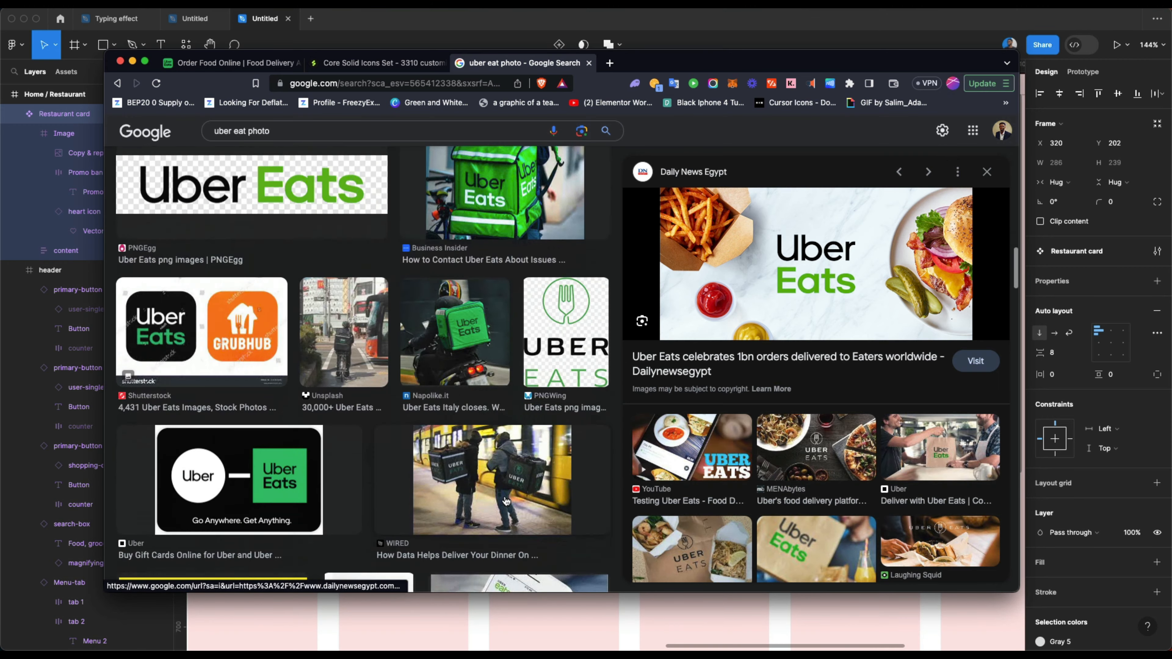
scroll(505, 501, "down", 15)
scroll(505, 501, "up", 5)
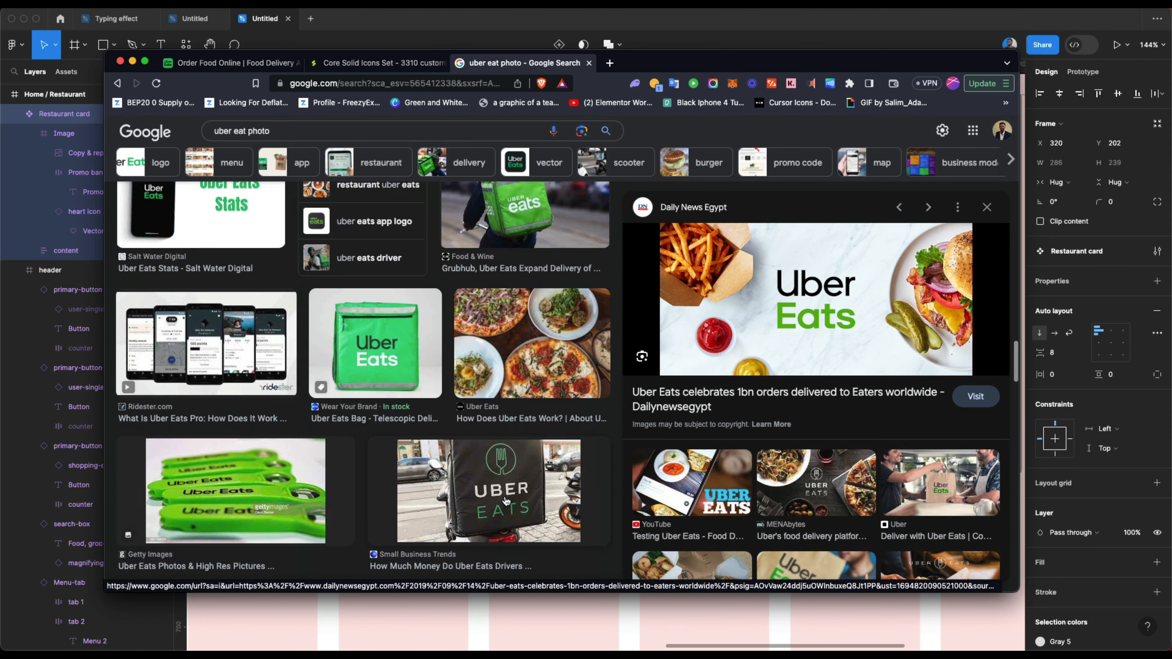
left_click(531, 344)
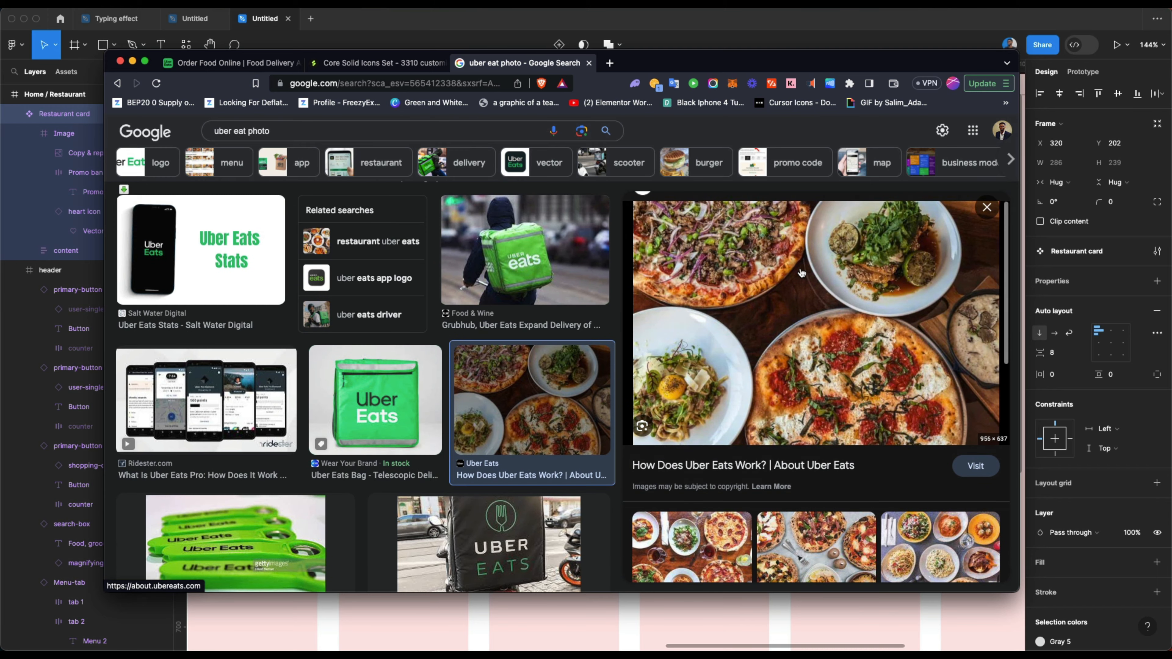
right_click(801, 273)
left_click(826, 430)
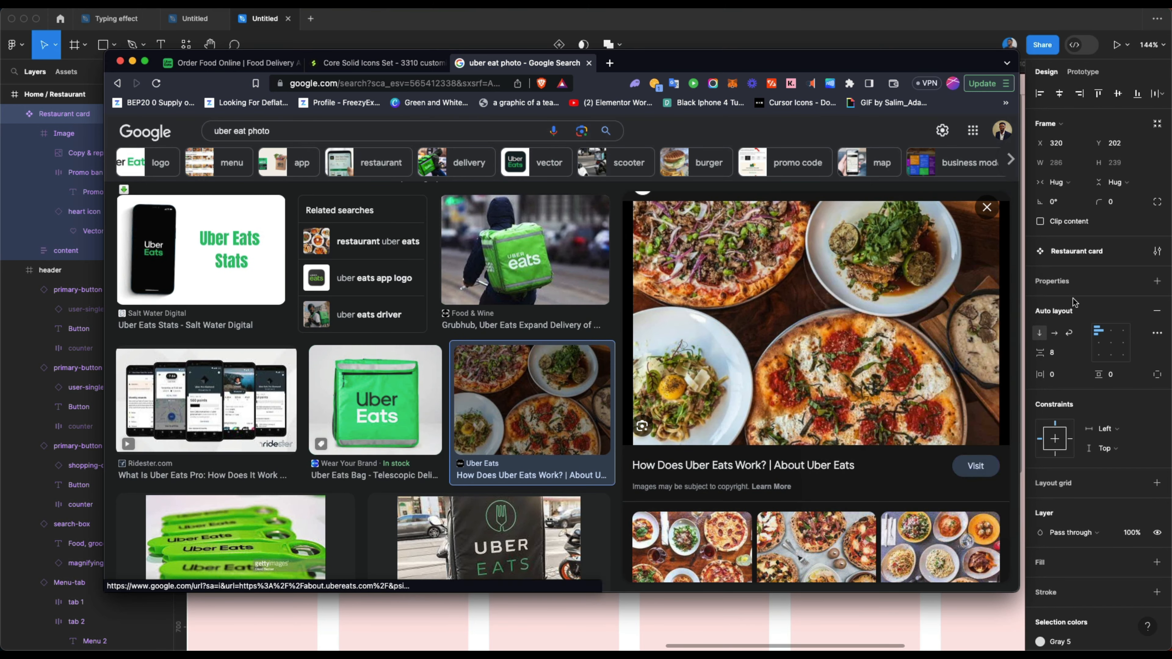
Step: Switch back to Figma, try pasting the copied pizza photo over the "Copy & replace" picture, and undo the replacement
left_click(1097, 305)
scroll(489, 281, "down", 5)
left_click(542, 379)
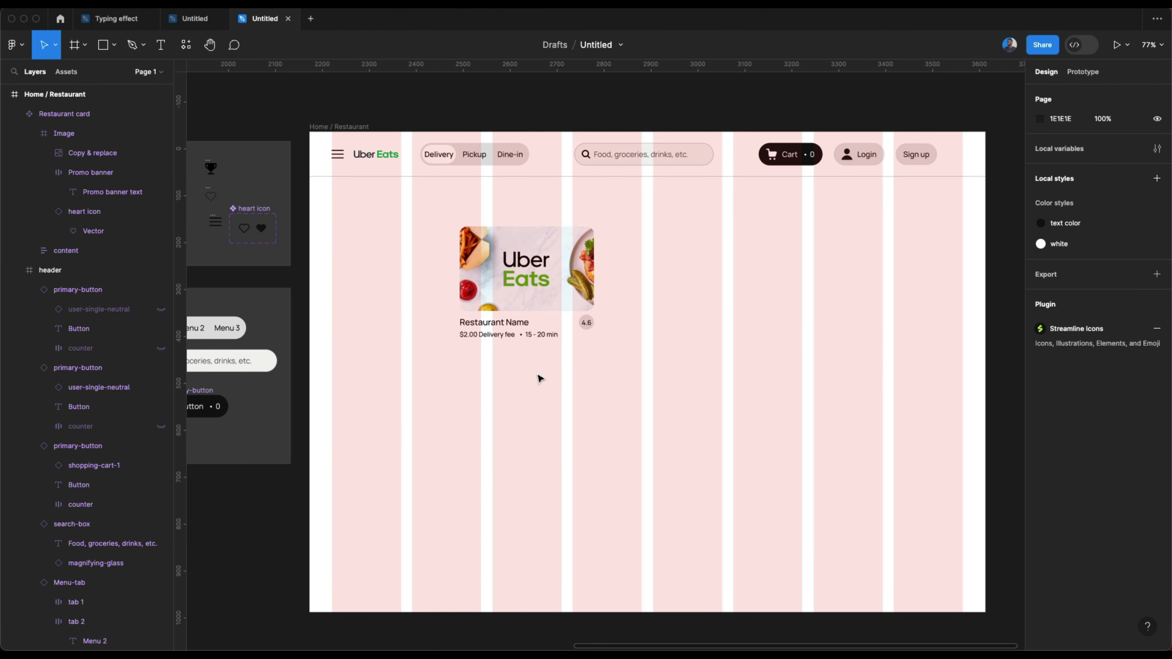
left_click(539, 289)
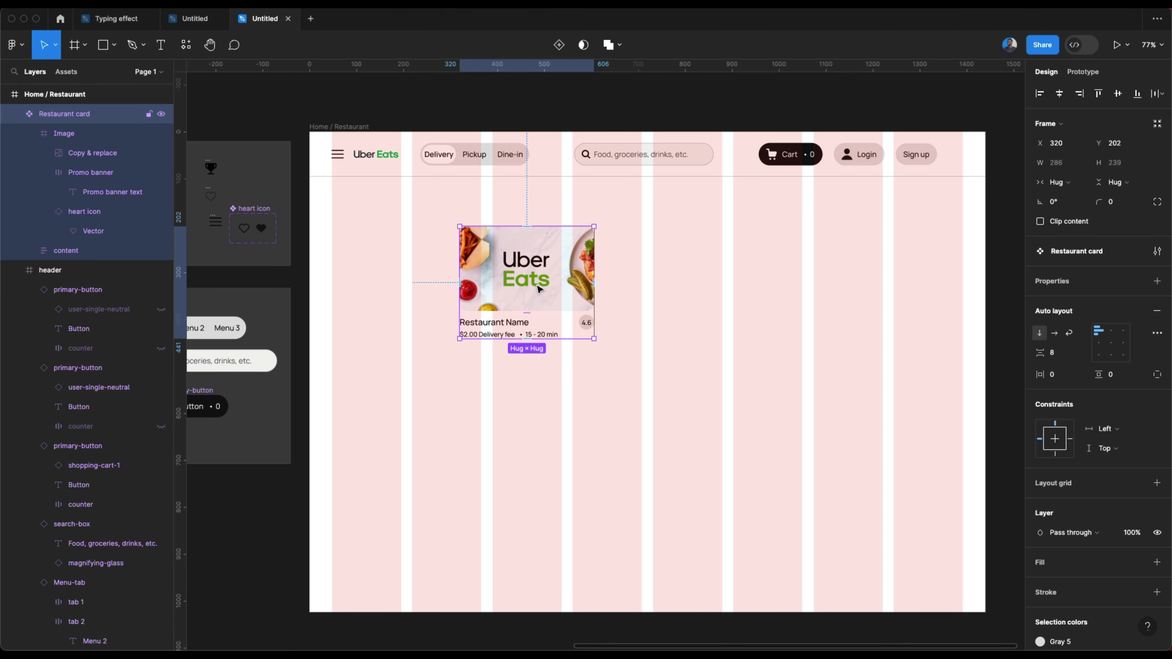
double_click(527, 274)
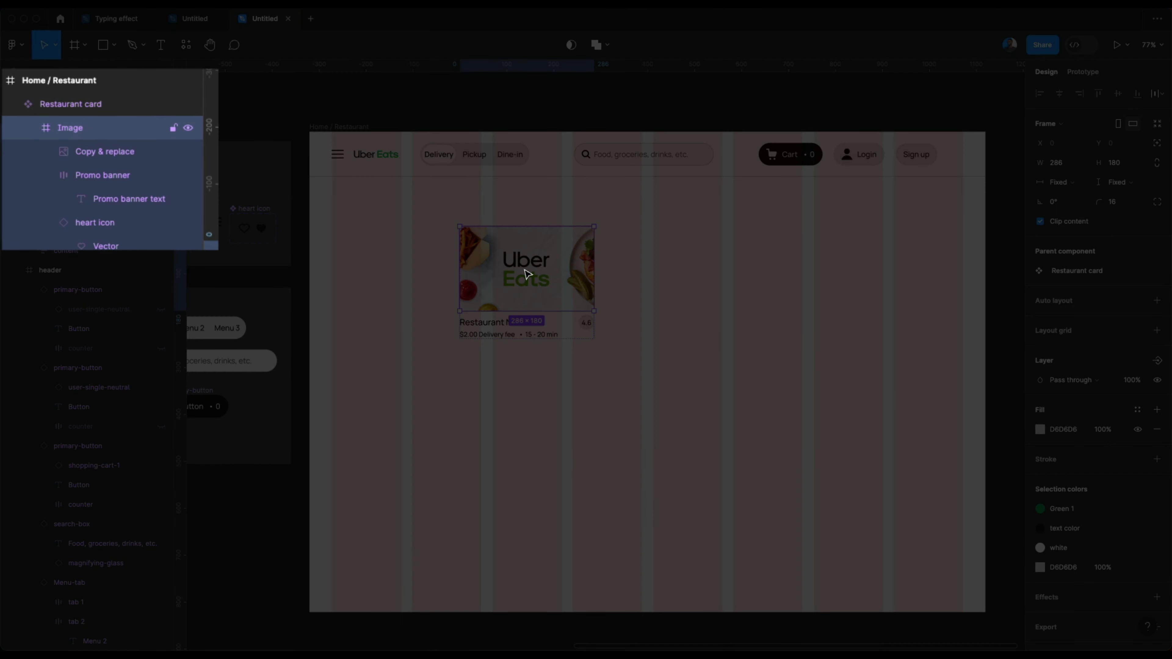
left_click(113, 153)
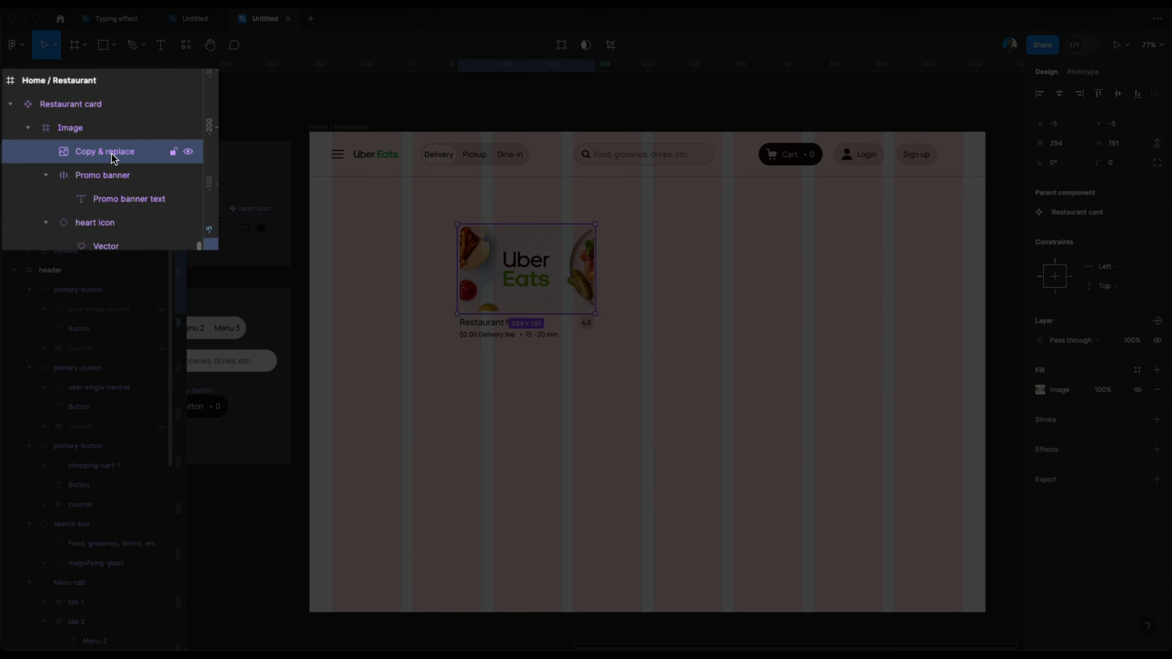
key("super+v")
scroll(545, 248, "up", 5)
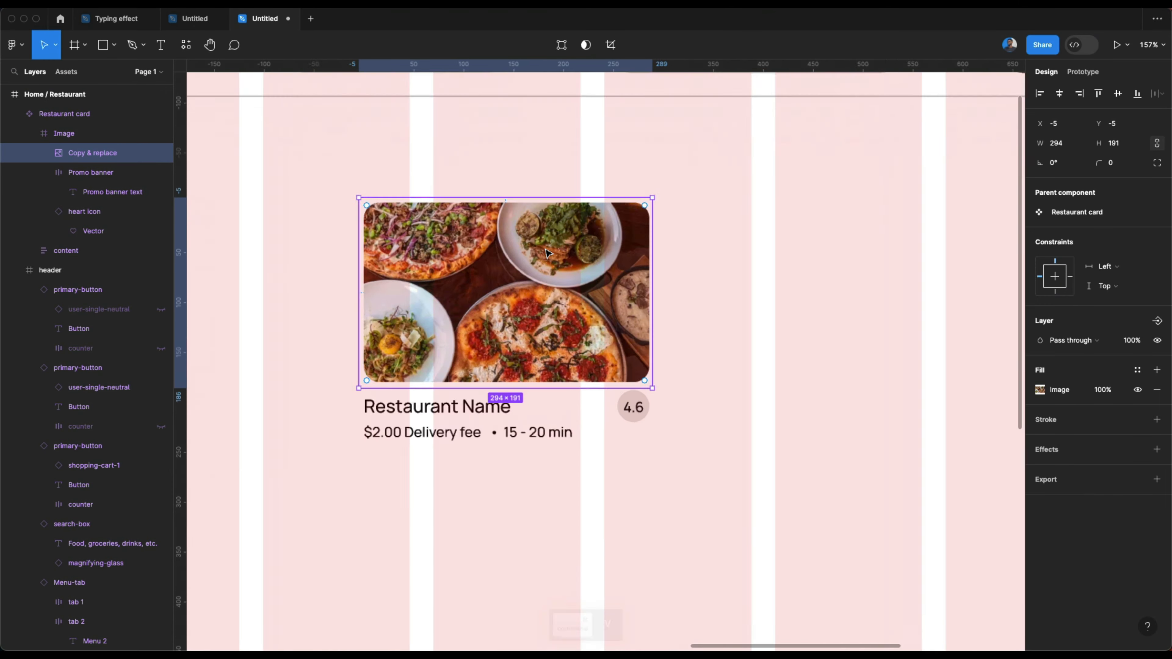
scroll(613, 318, "down", 4)
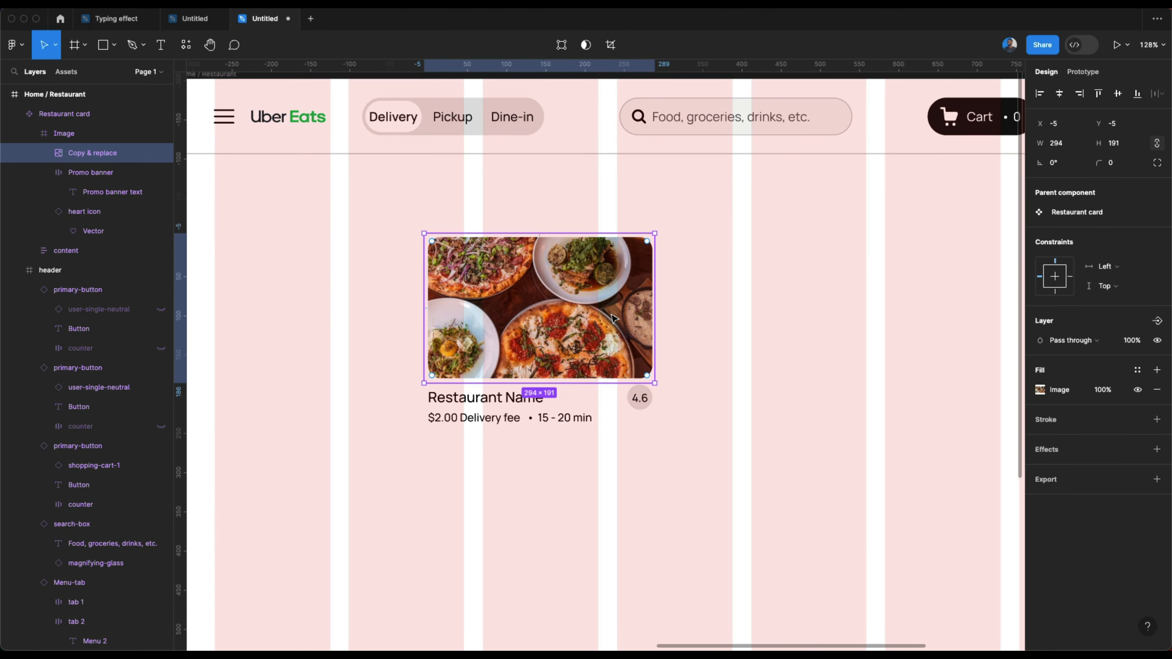
key("super+z")
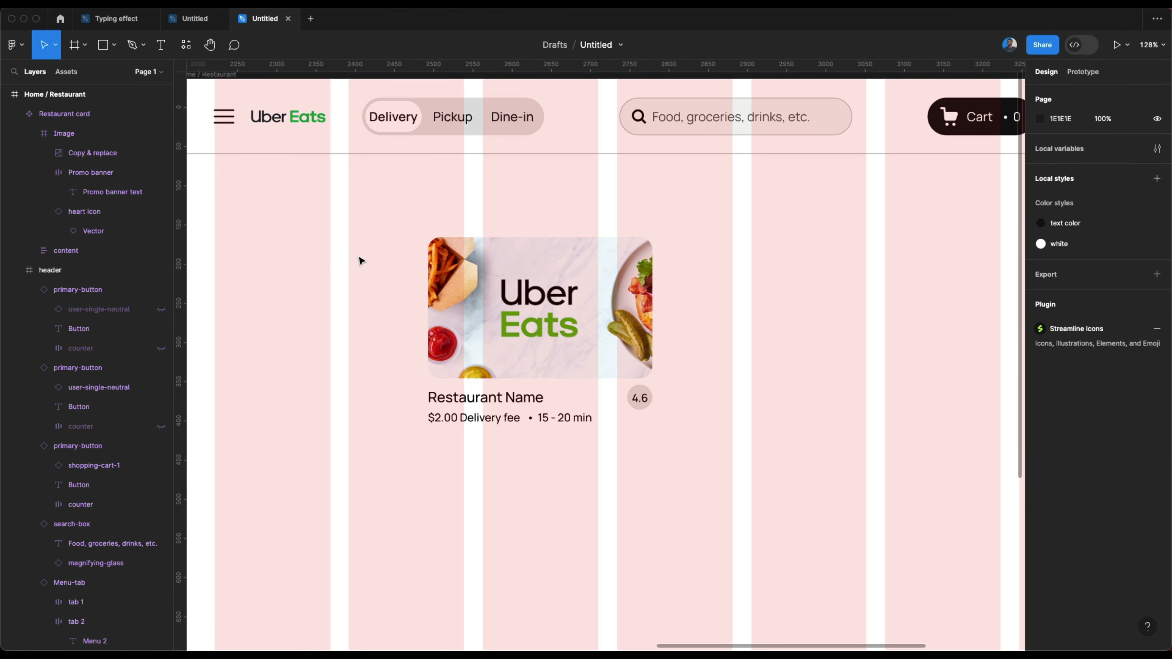
Step: Send the "Copy & replace" picture behind the promo banner and heart icon, keeping it inside the Image frame
double_click(454, 272)
left_click(79, 151)
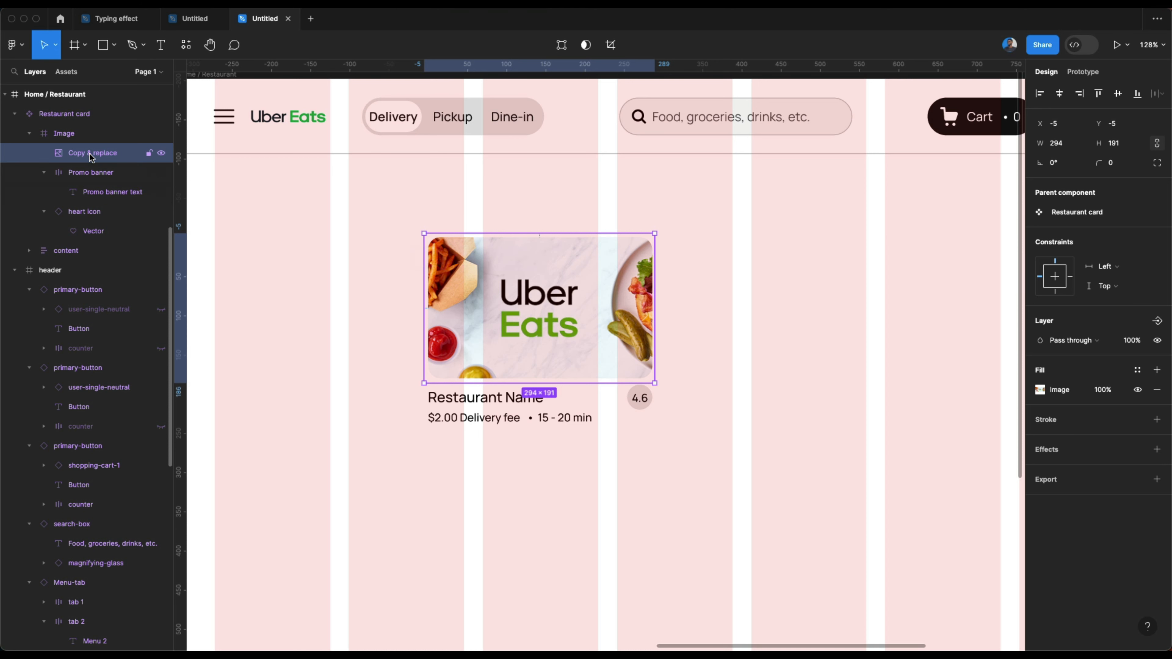
left_click_drag(80, 177, 71, 236)
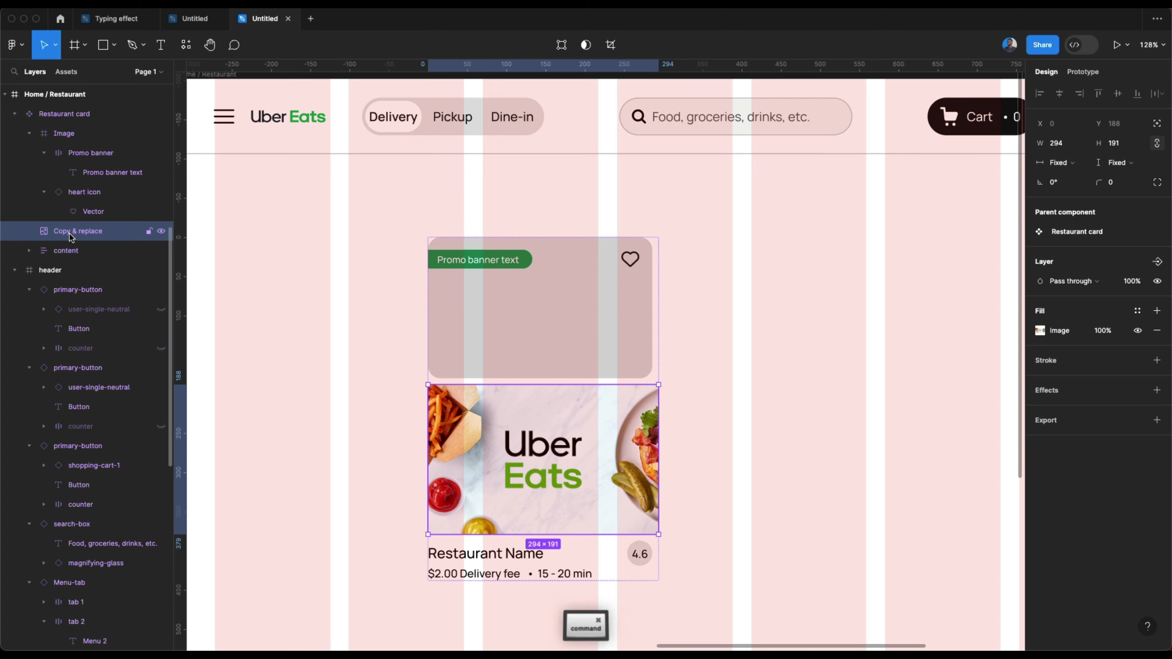
key("super+z")
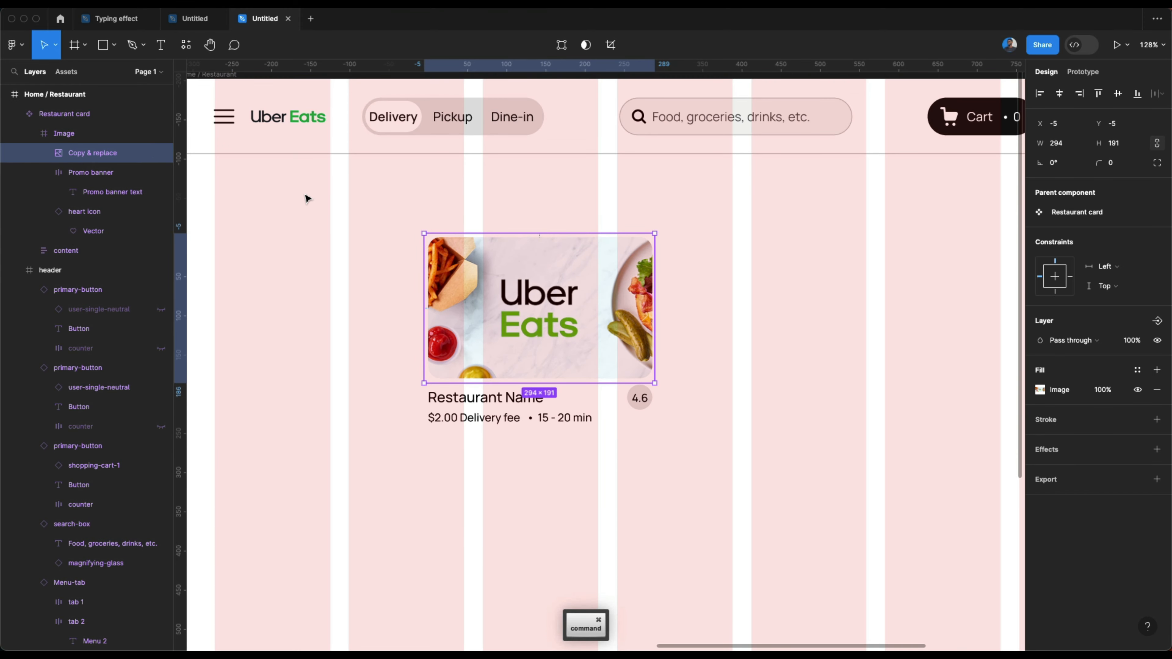
key("super+bracketleft")
key("super+bracketleft")
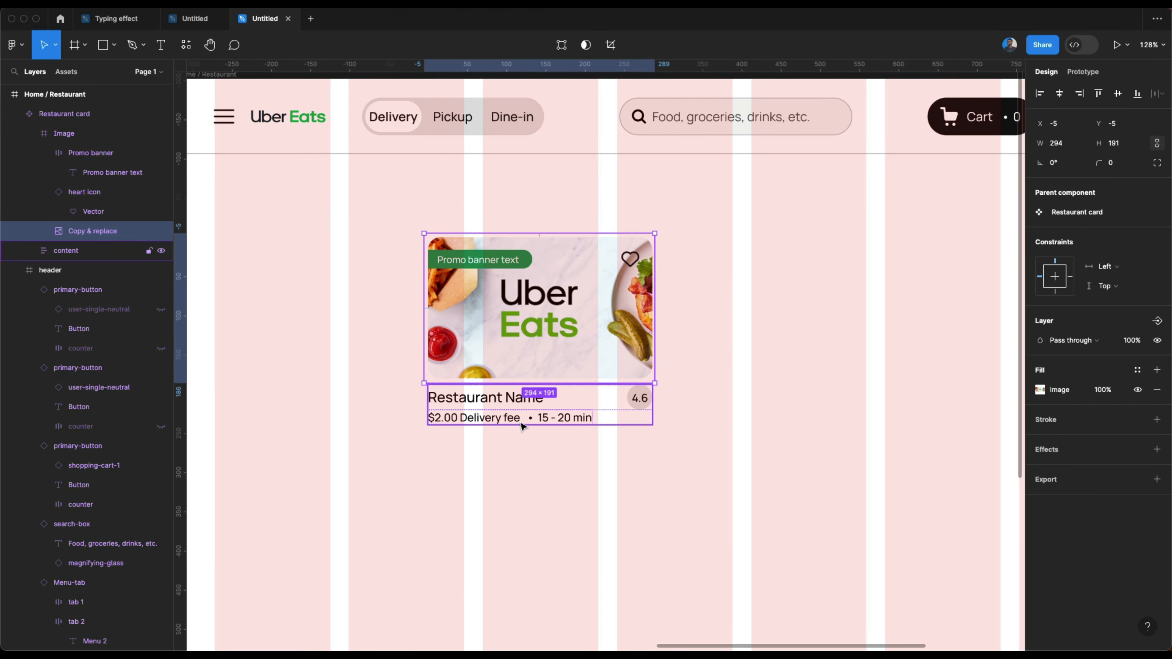
left_click(388, 235)
Step: Create a boolean component property named "Show Promo banner" with value True for the Promo banner layer
scroll(388, 235, "up", 3)
double_click(455, 277)
double_click(456, 279)
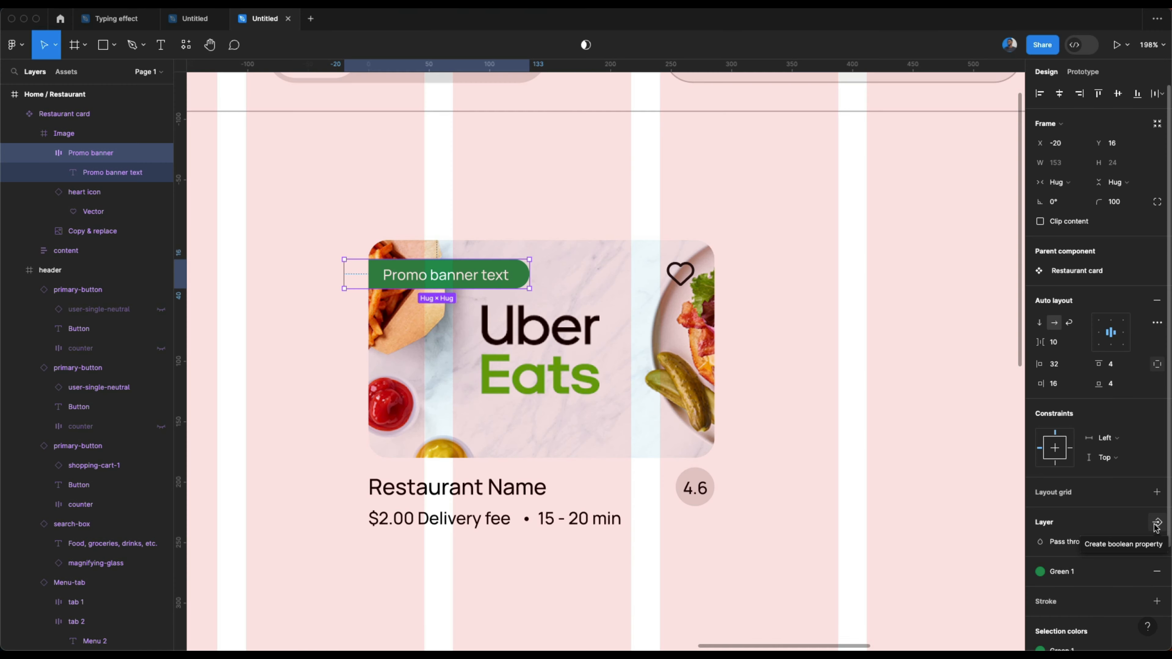
left_click(1157, 523)
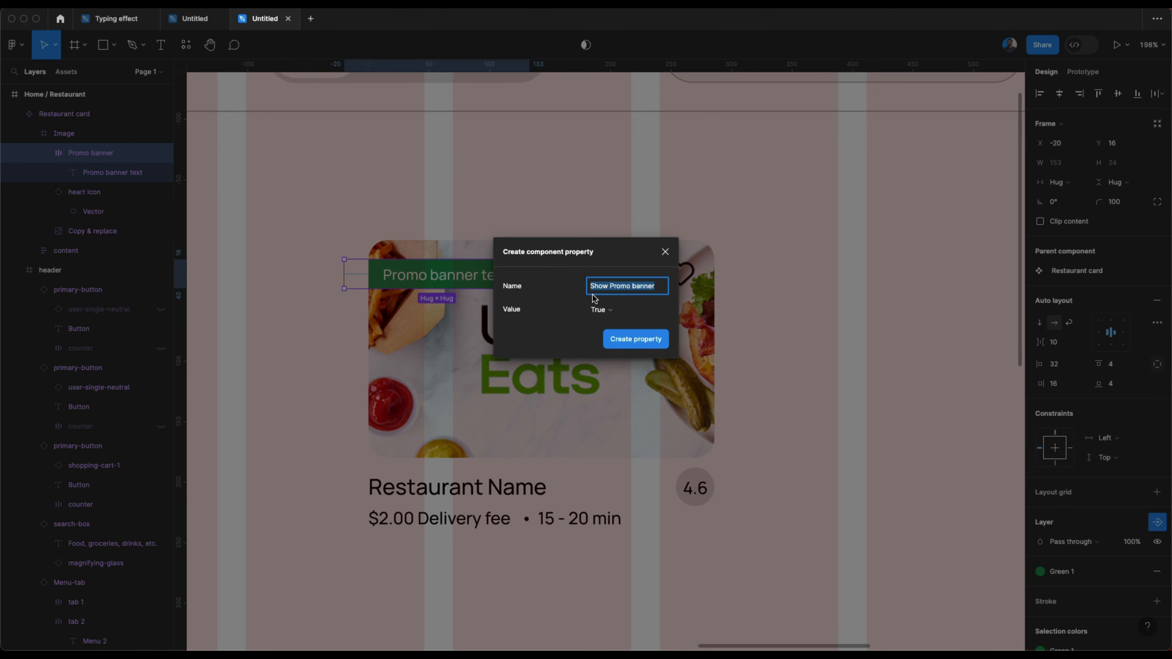
left_click(636, 343)
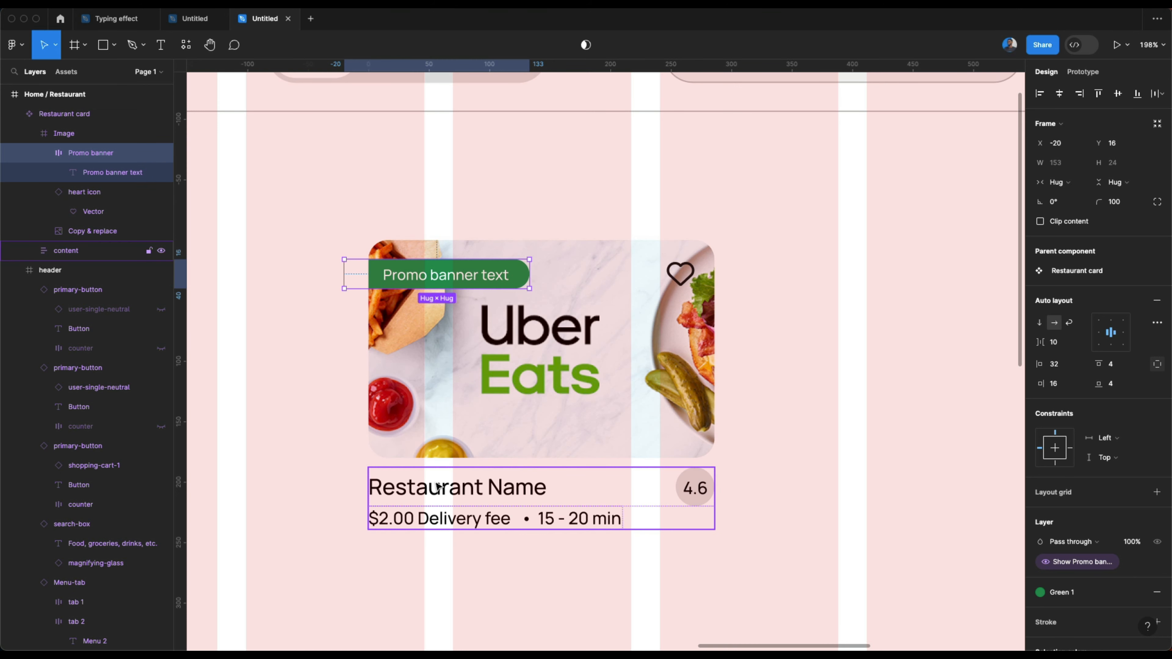
Step: Create a text component property named "promo text" for the promo banner's text, with "Promo banner text" as its value
left_click(427, 279)
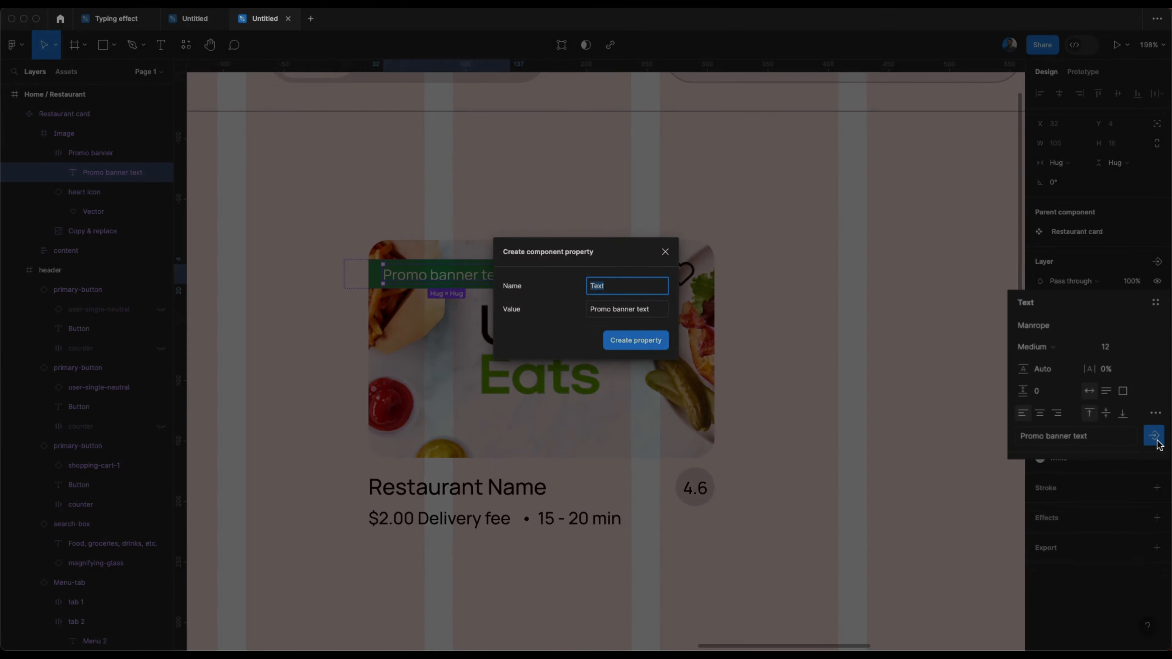
left_click(1156, 428)
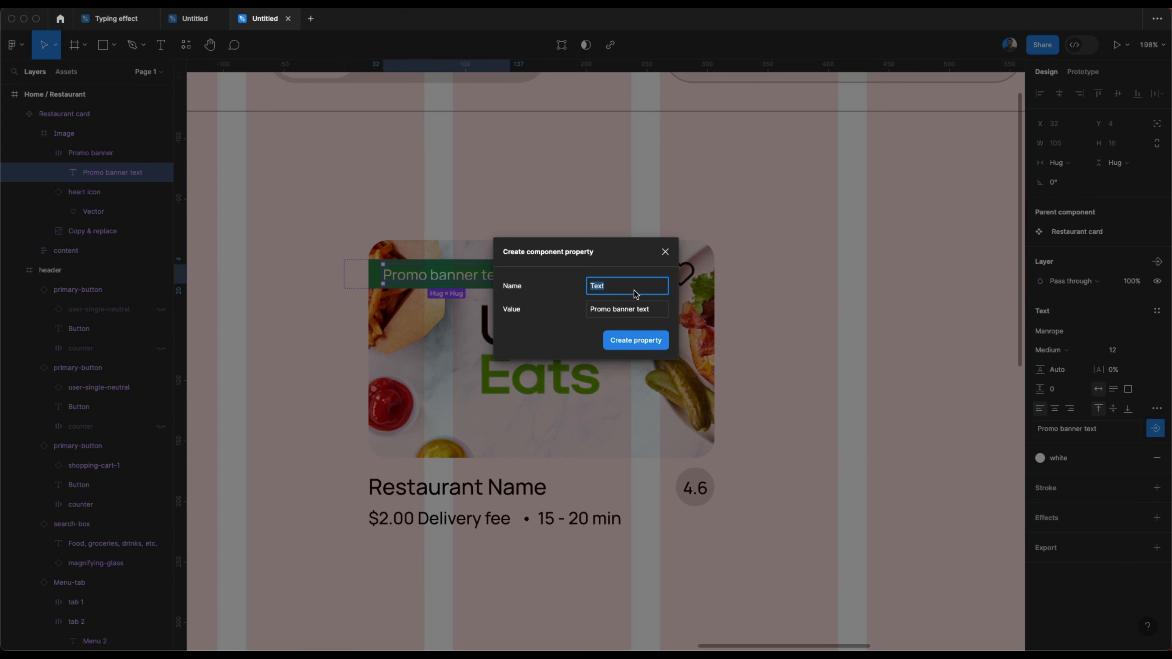
type("p")
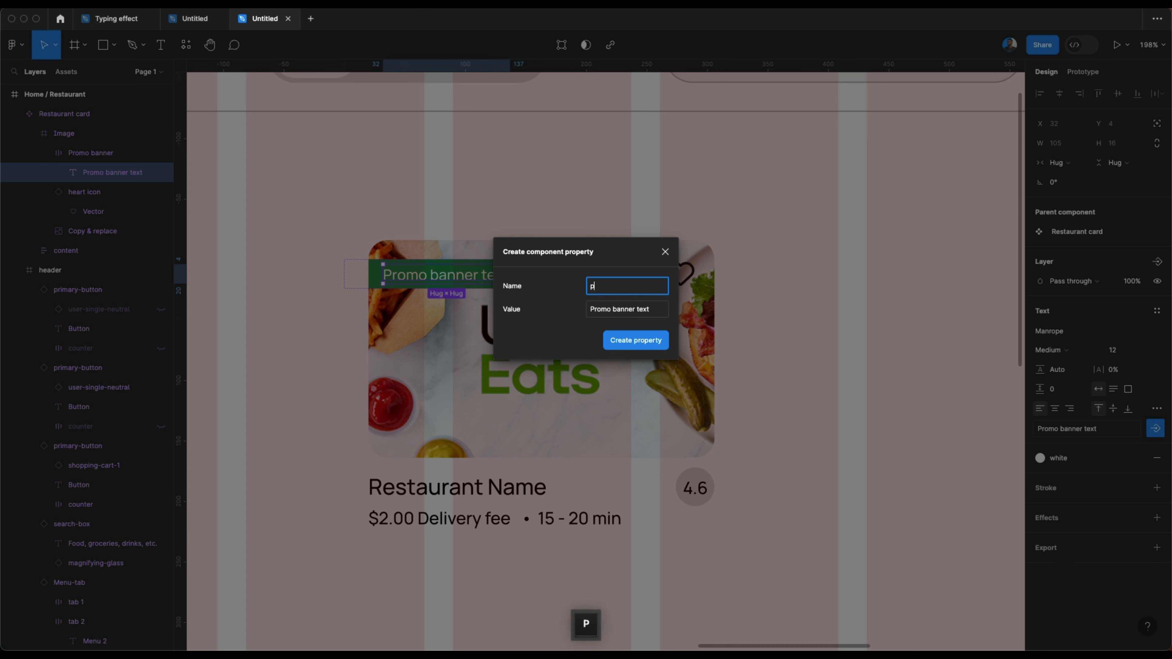
type("romo text")
left_click(640, 346)
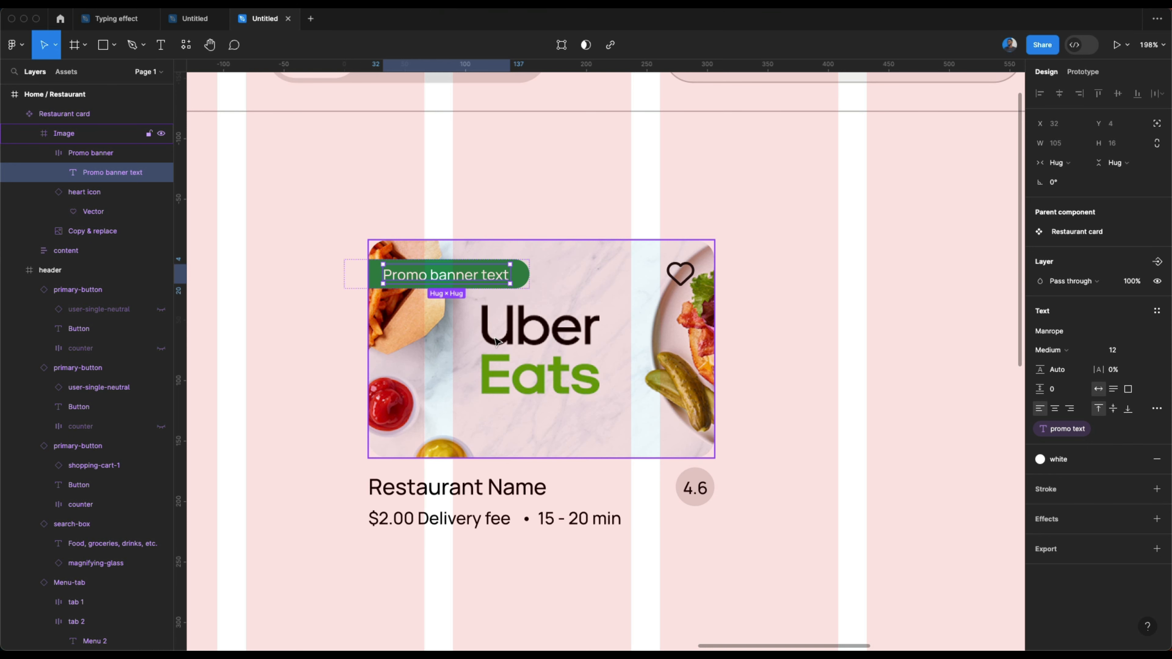
Step: Widen the Restaurant Name text box to a fixed width of about 241
left_click(465, 492)
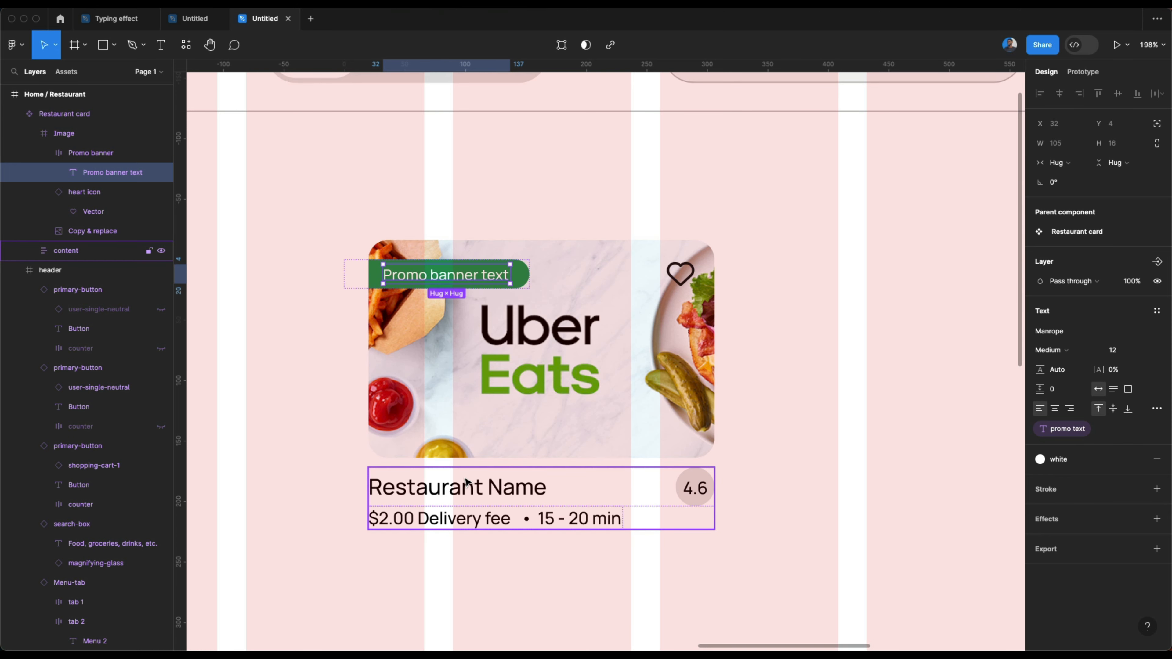
left_click(462, 488)
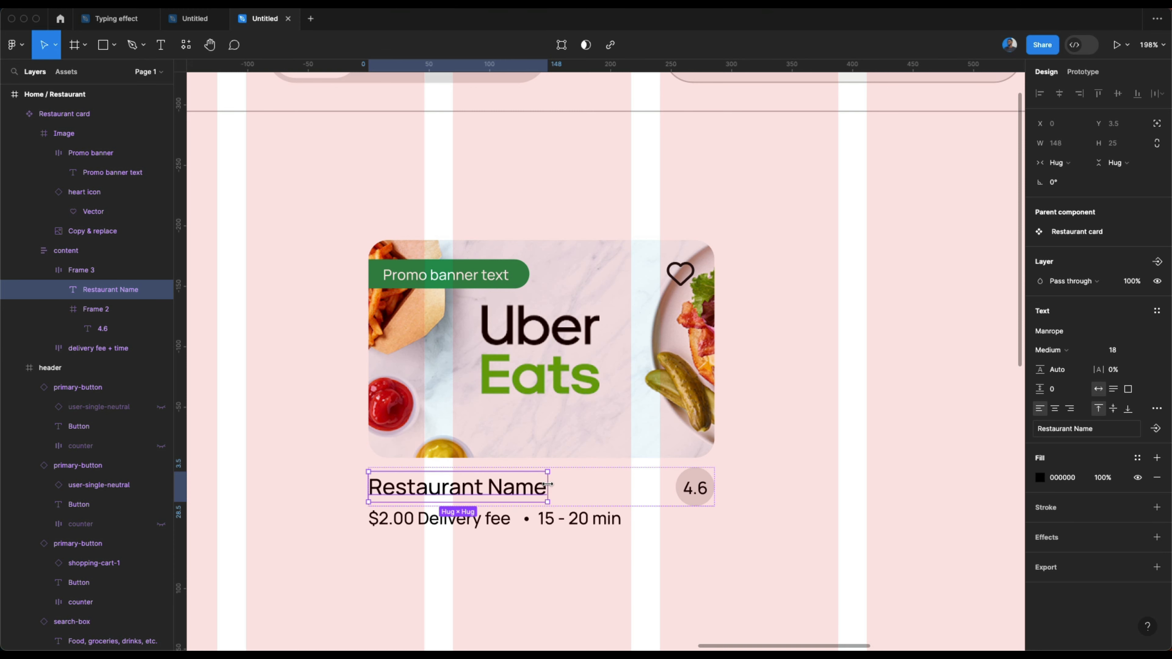
left_click_drag(556, 483, 659, 496)
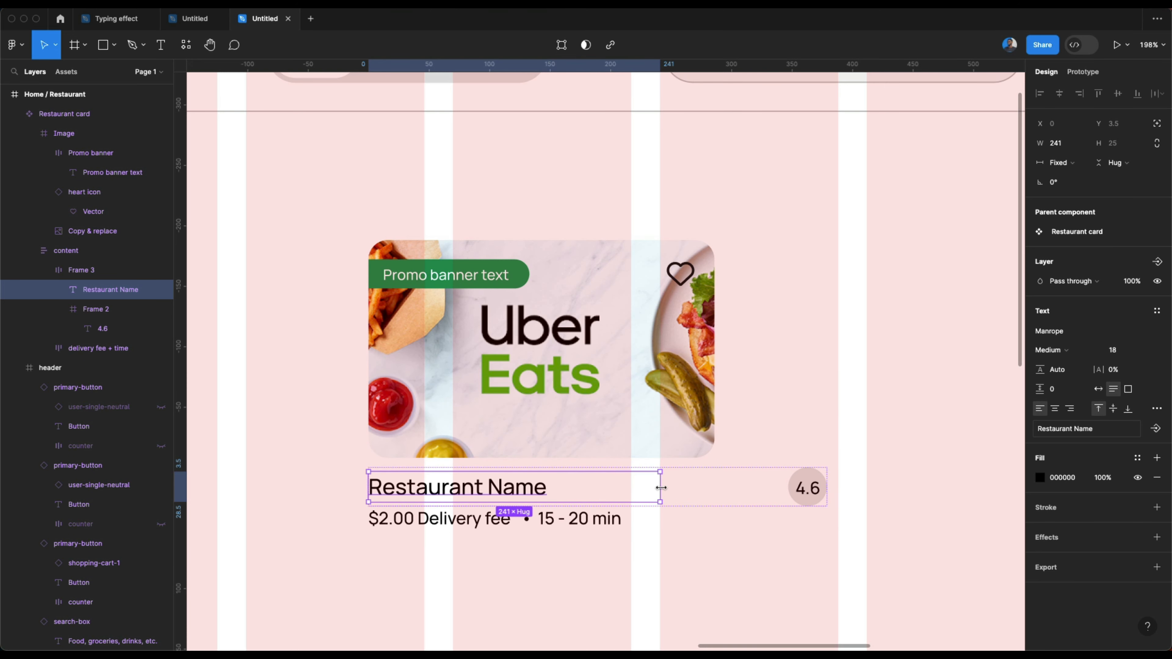
left_click(699, 560)
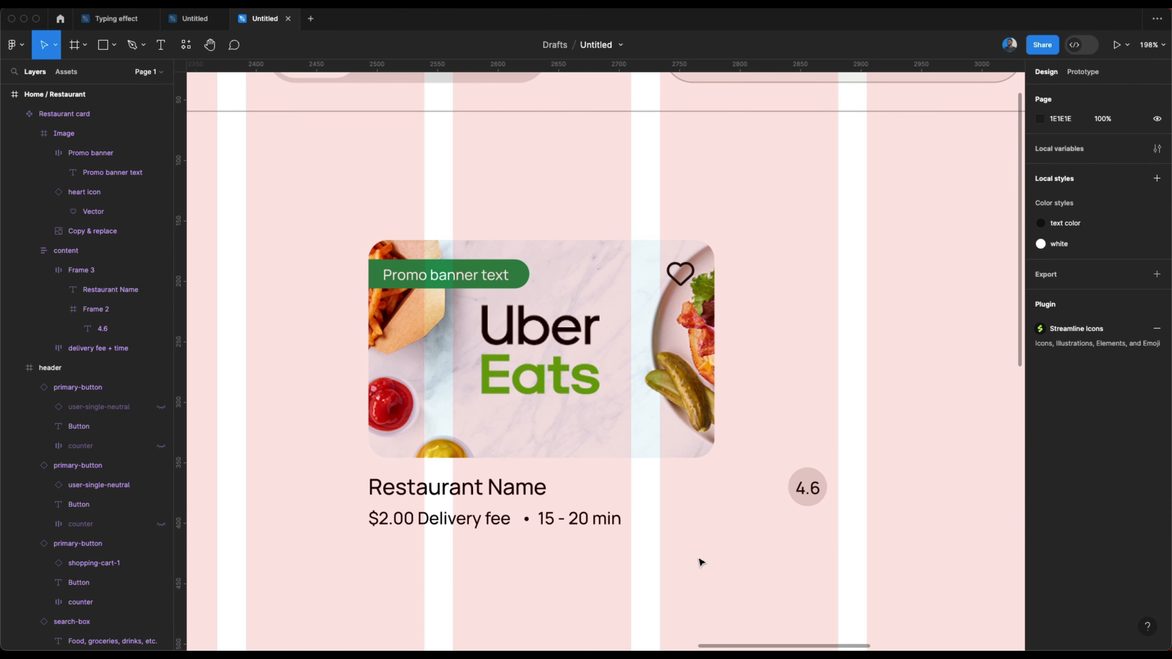
Step: Reduce the auto layout spacing between the restaurant name and rating circle to 13, fitting the row to the Image frame's width
left_click(812, 495)
double_click(793, 492)
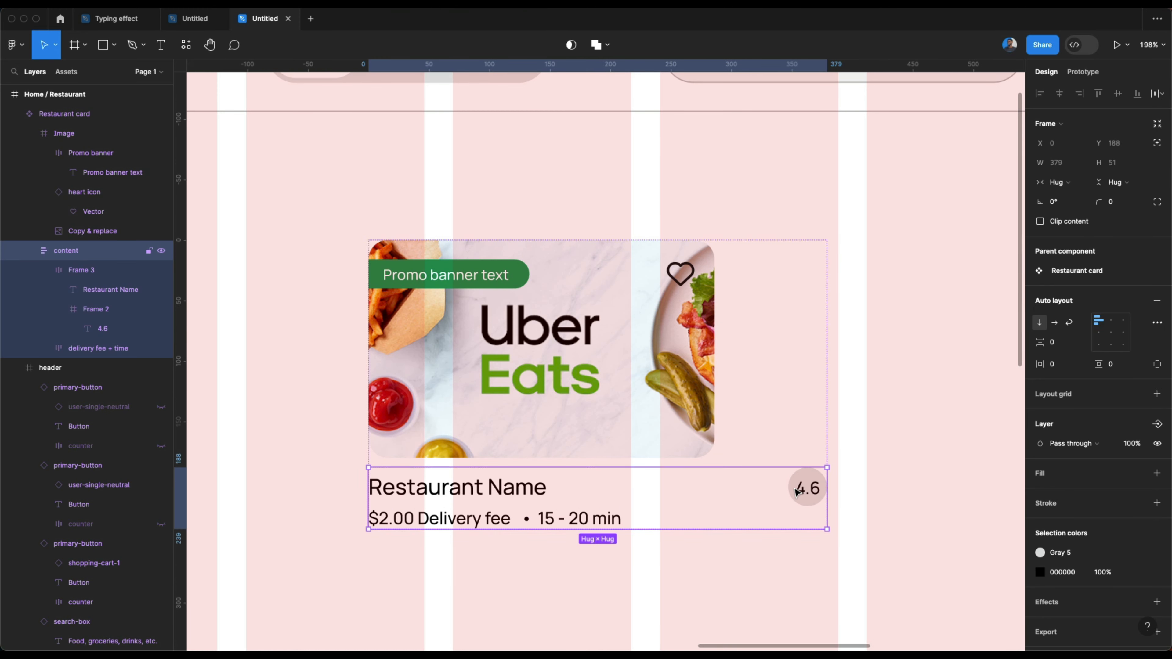
left_click_drag(724, 489, 666, 486)
left_click(693, 427)
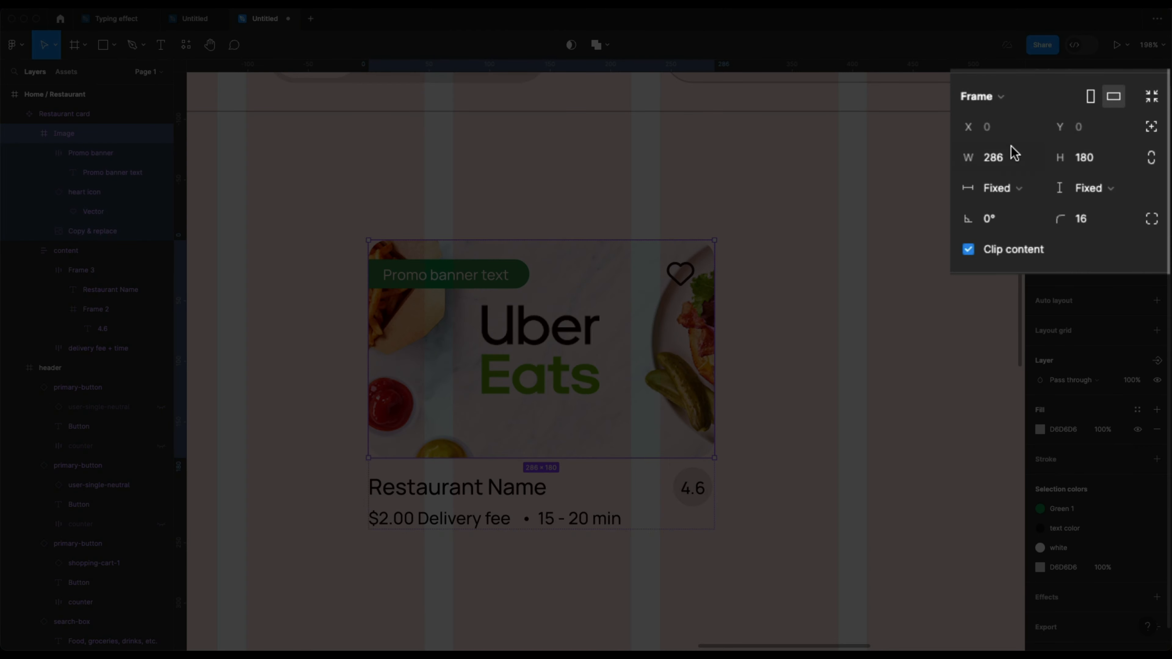
left_click(575, 492)
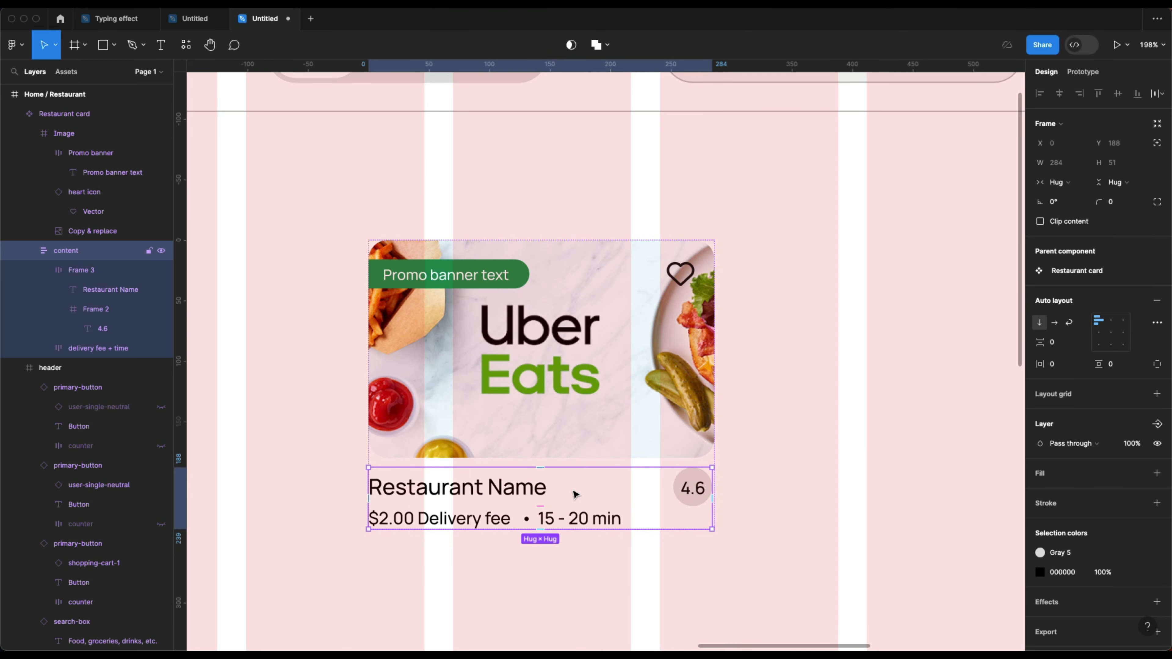
scroll(688, 488, "up", 5)
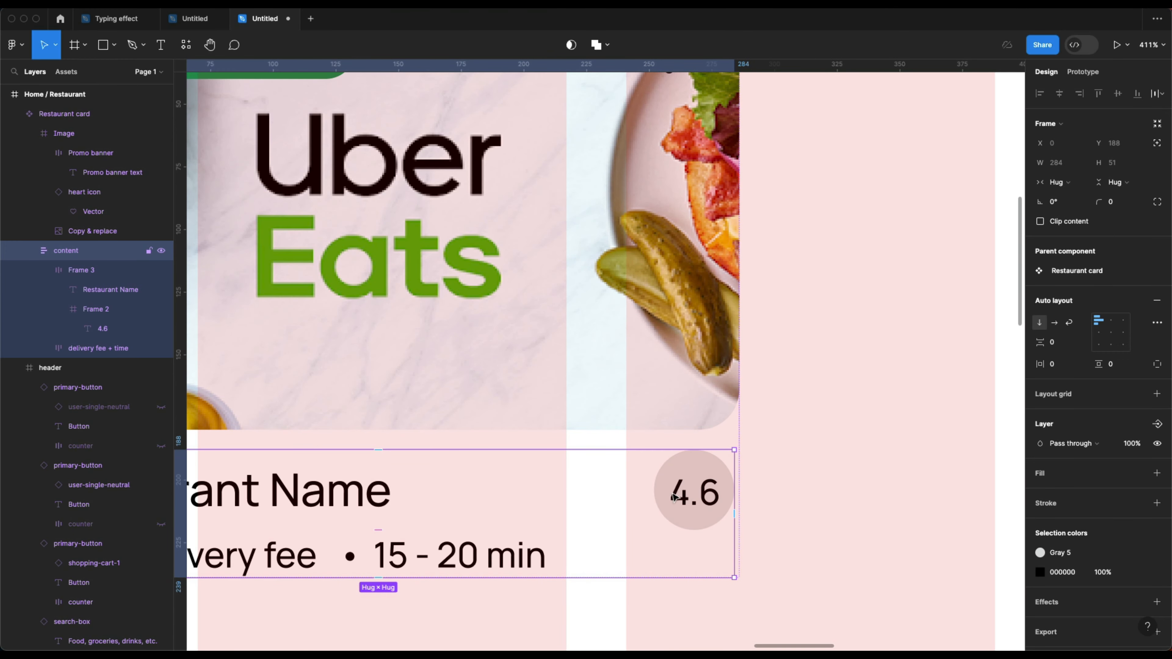
double_click(684, 498)
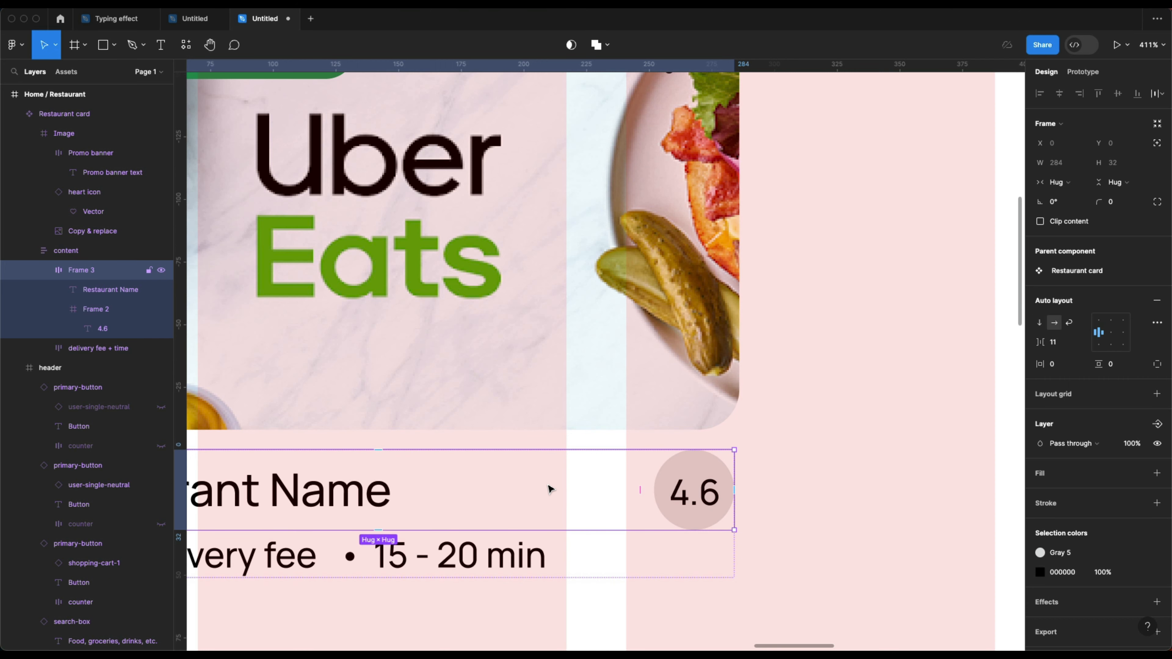
left_click(638, 490)
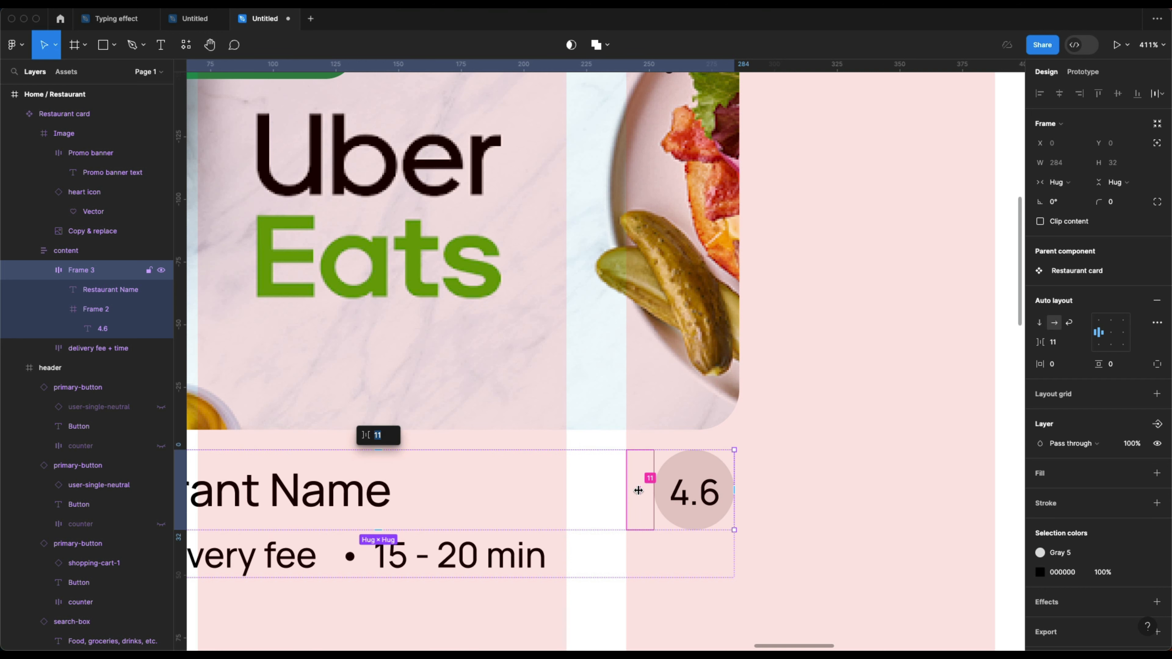
type("13")
key("Return")
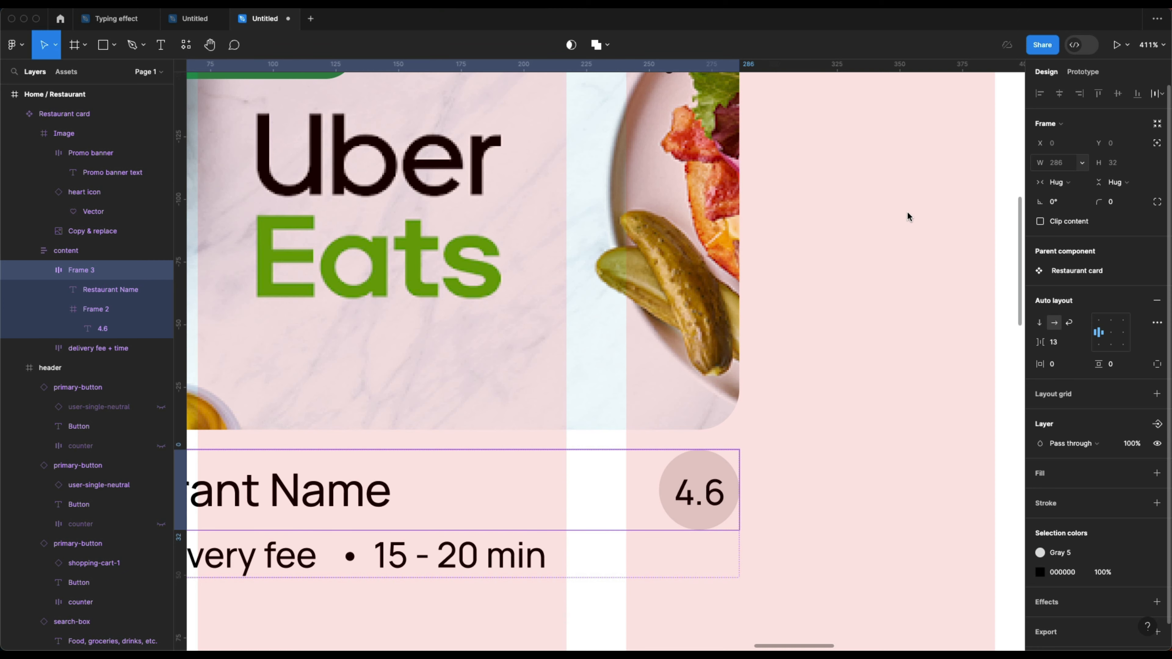
Step: Recolor the delivery fee and time row's text with the Gray 2 color style
left_click(660, 318)
scroll(790, 340, "down", 5)
left_click(790, 341)
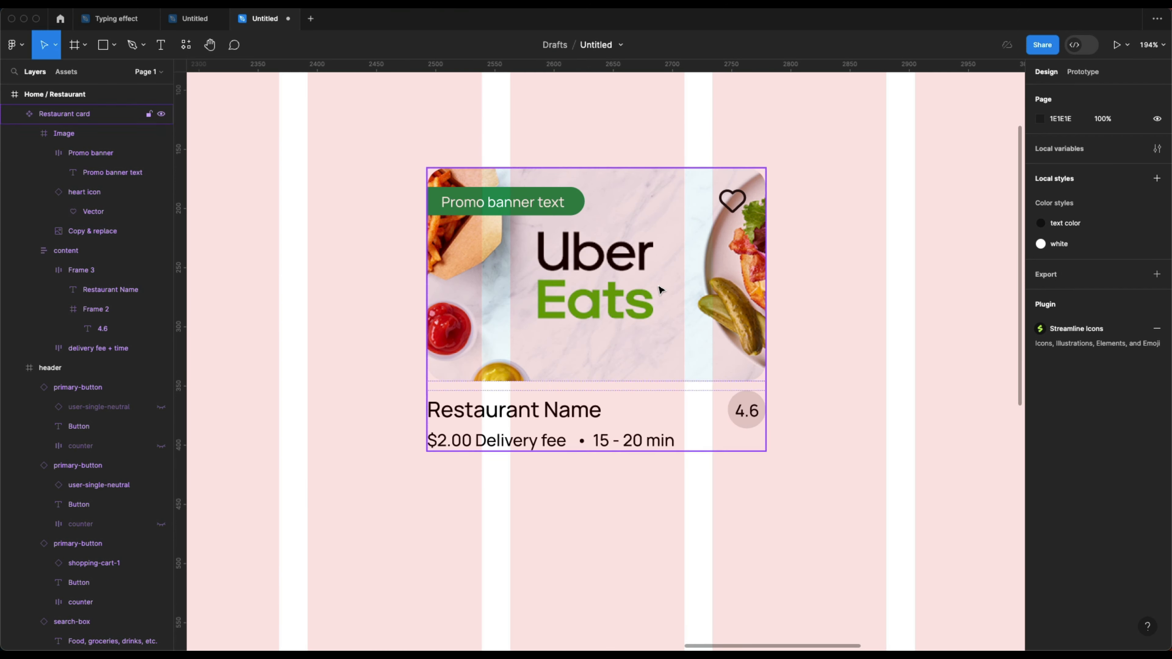
left_click(659, 290)
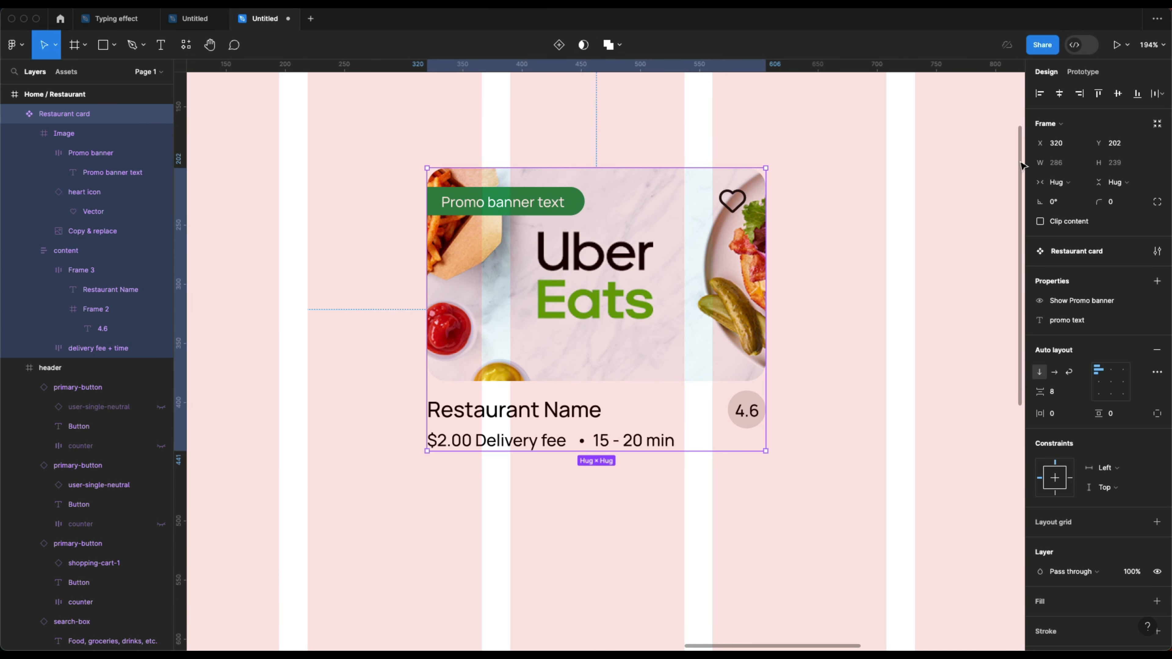
scroll(524, 430, "down", 2)
left_click(474, 441)
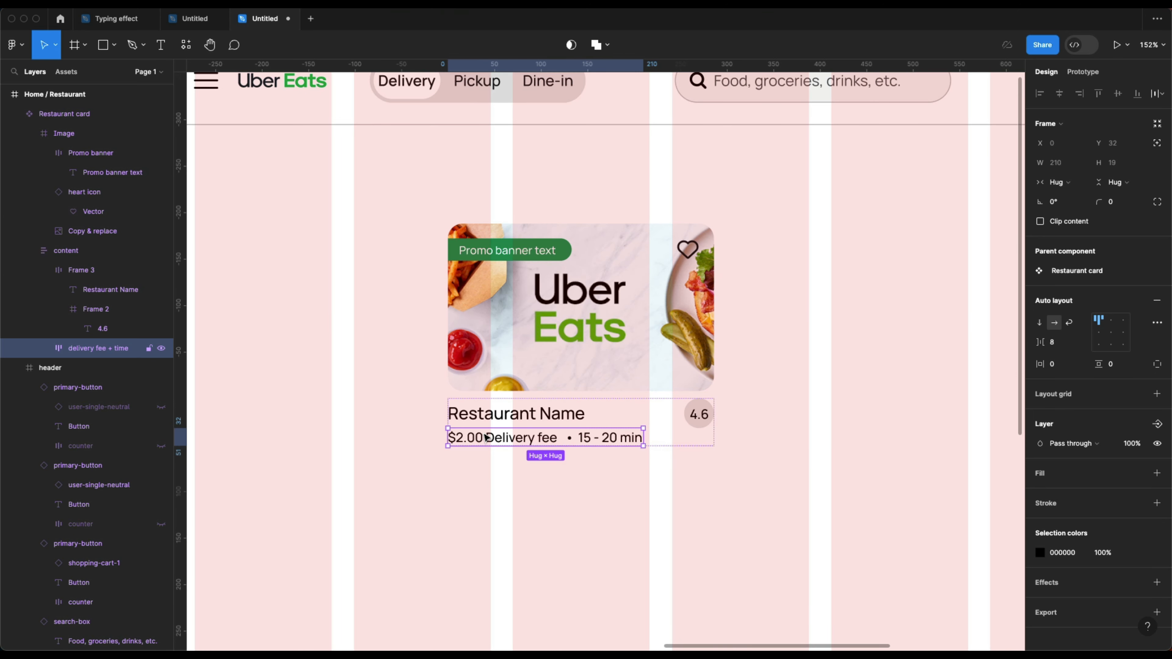
left_click(1138, 553)
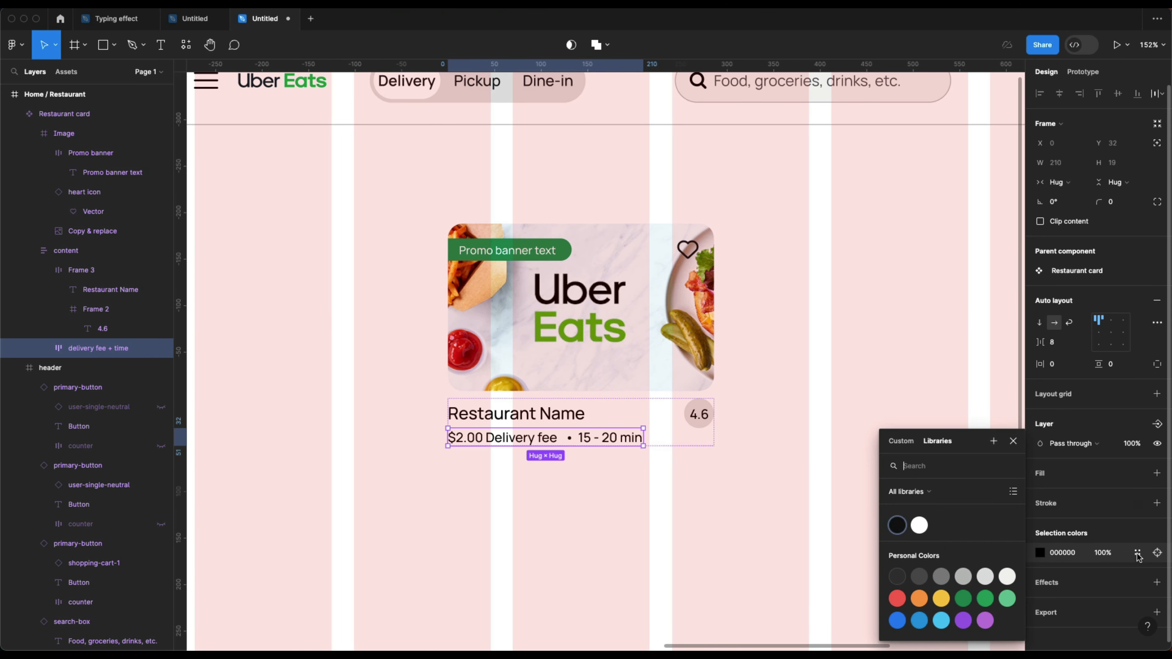
left_click(907, 578)
left_click(925, 587)
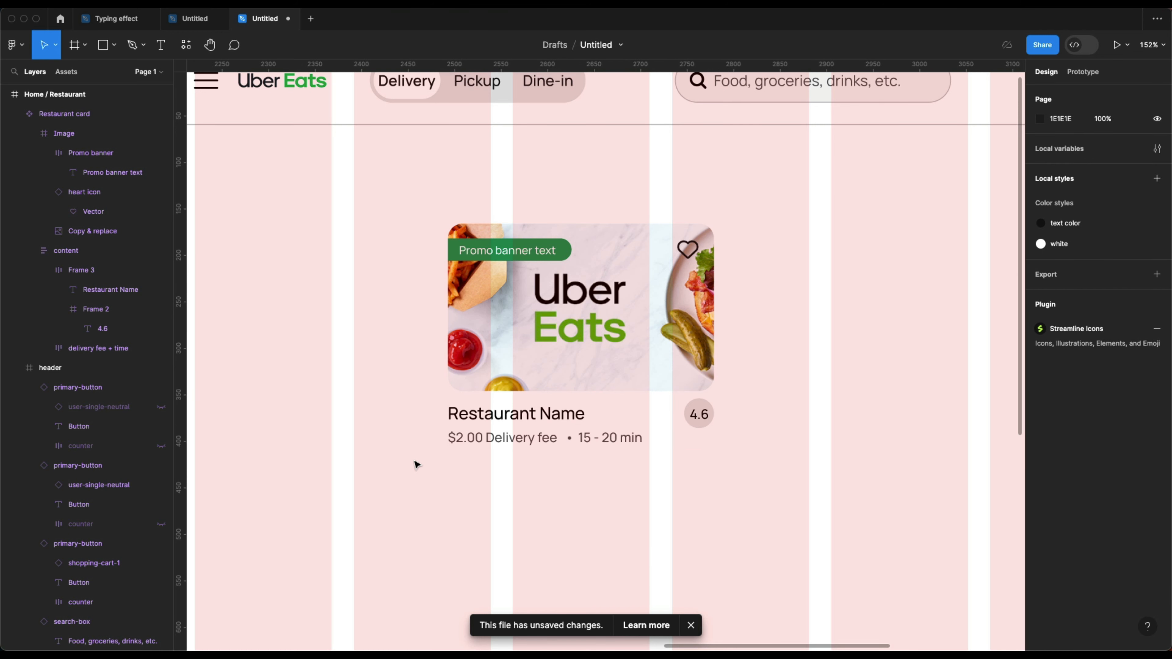
Step: Create a text component property named "Restaurant name" for the restaurant name text, with "Restaurant Name" as its value
double_click(512, 423)
left_click(512, 420)
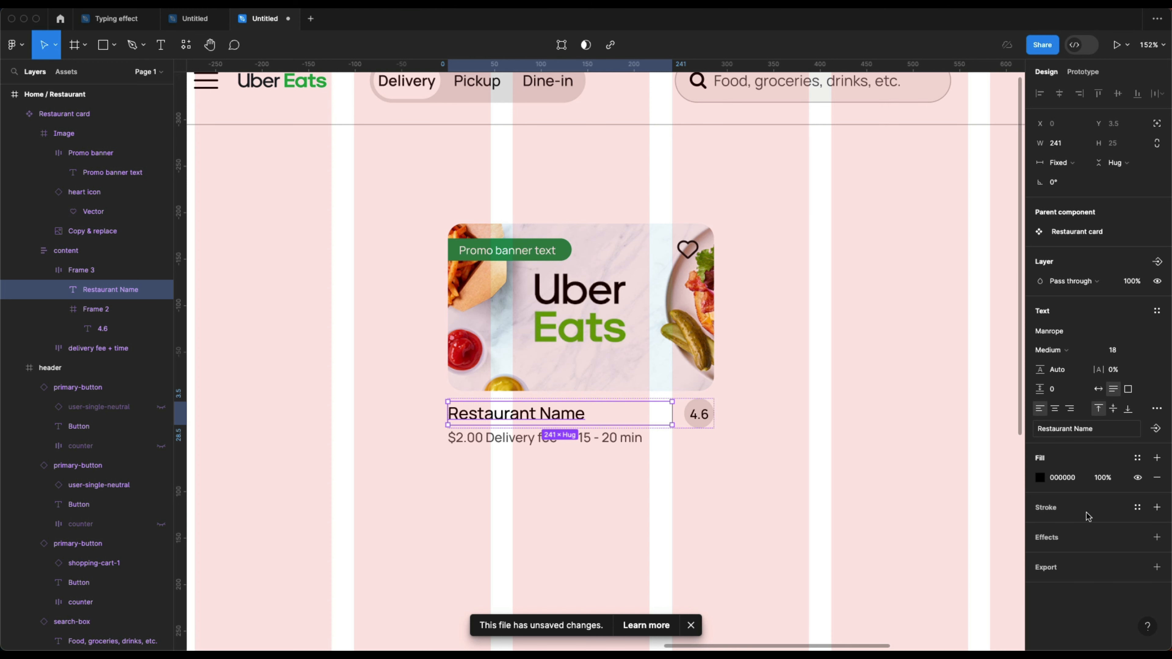
left_click(1156, 429)
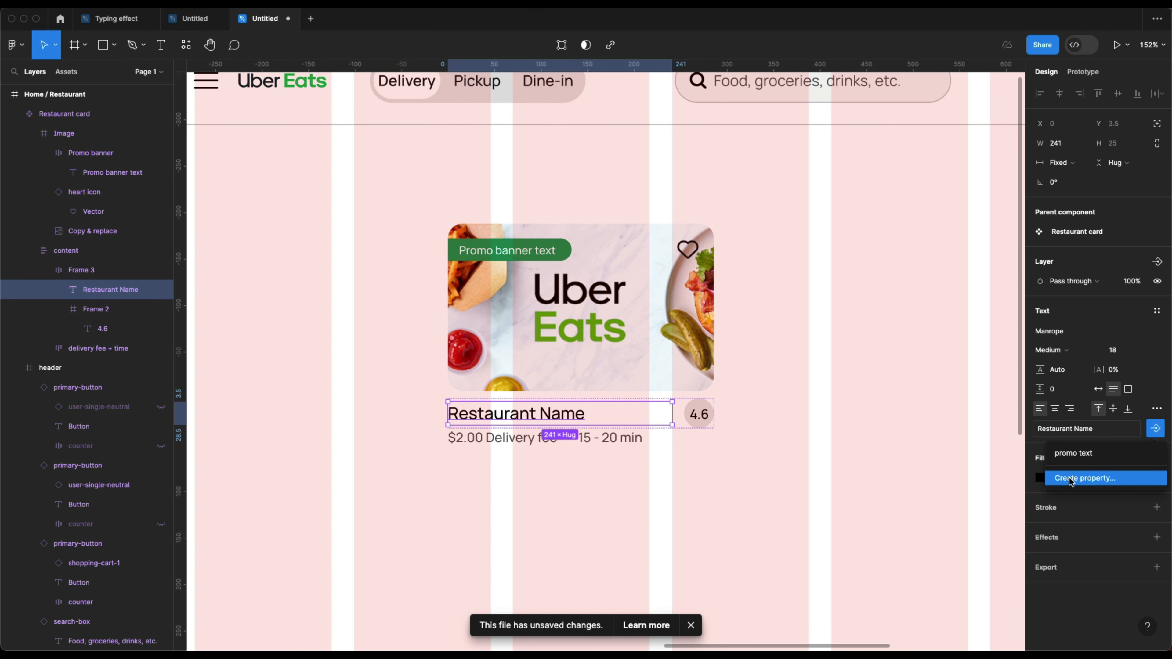
left_click(1085, 479)
type("Restaurant name")
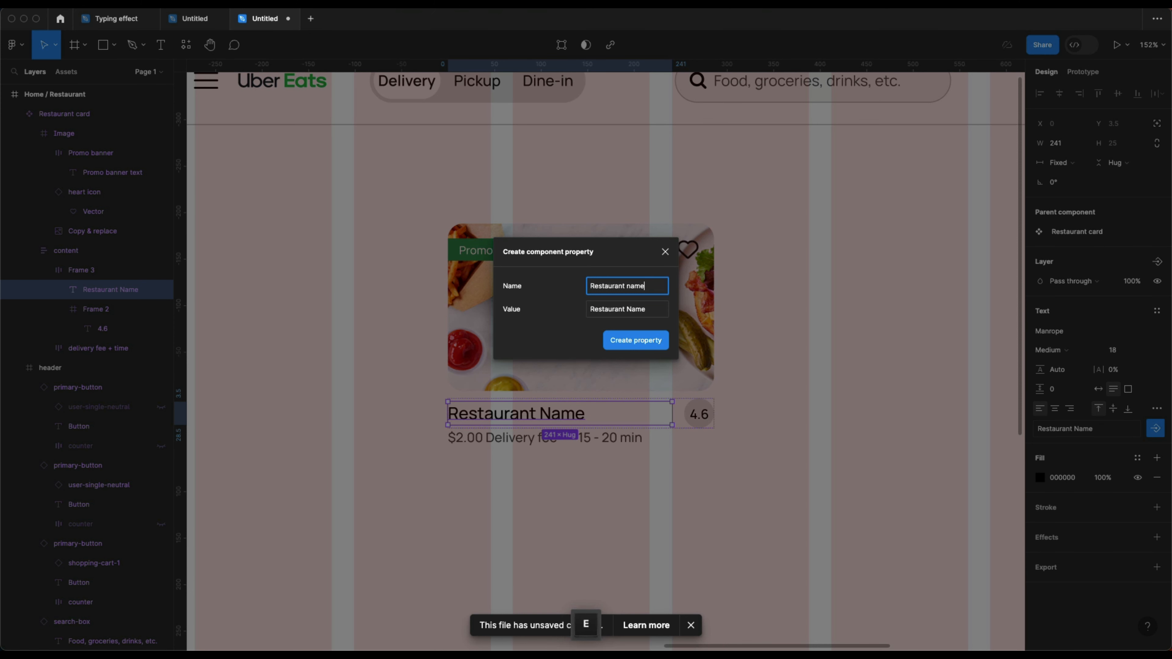
key("Return")
Step: Create a text component property named "Time" for the delivery time text, with "15 - 20 min" as its value
left_click(477, 444)
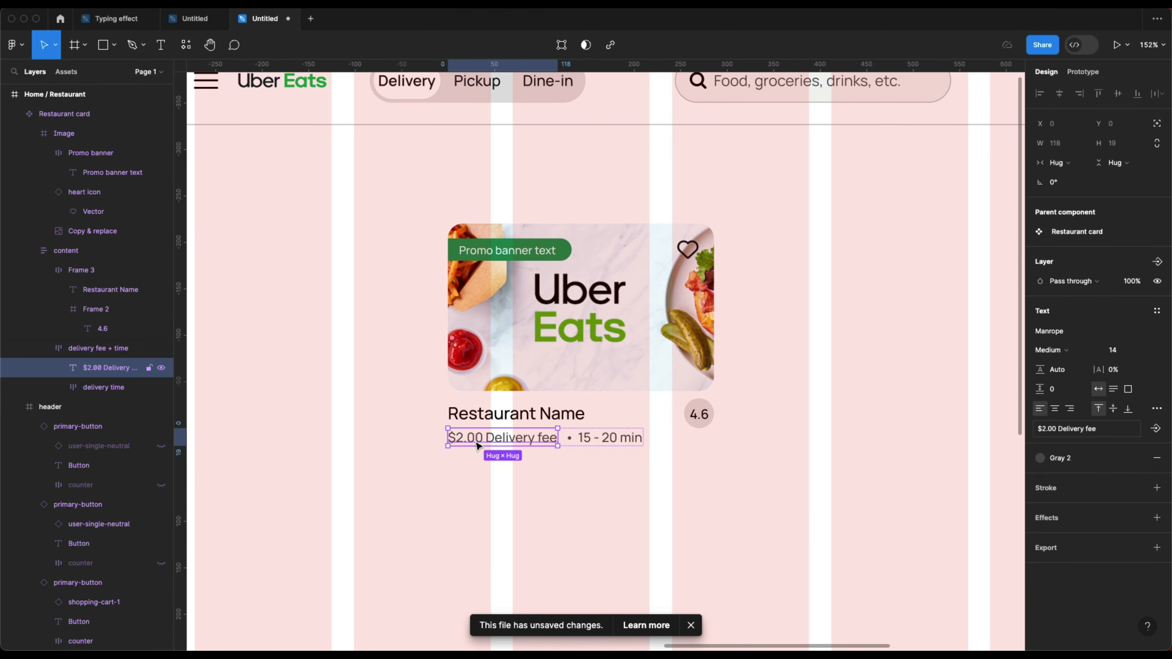
scroll(477, 444, "up", 3)
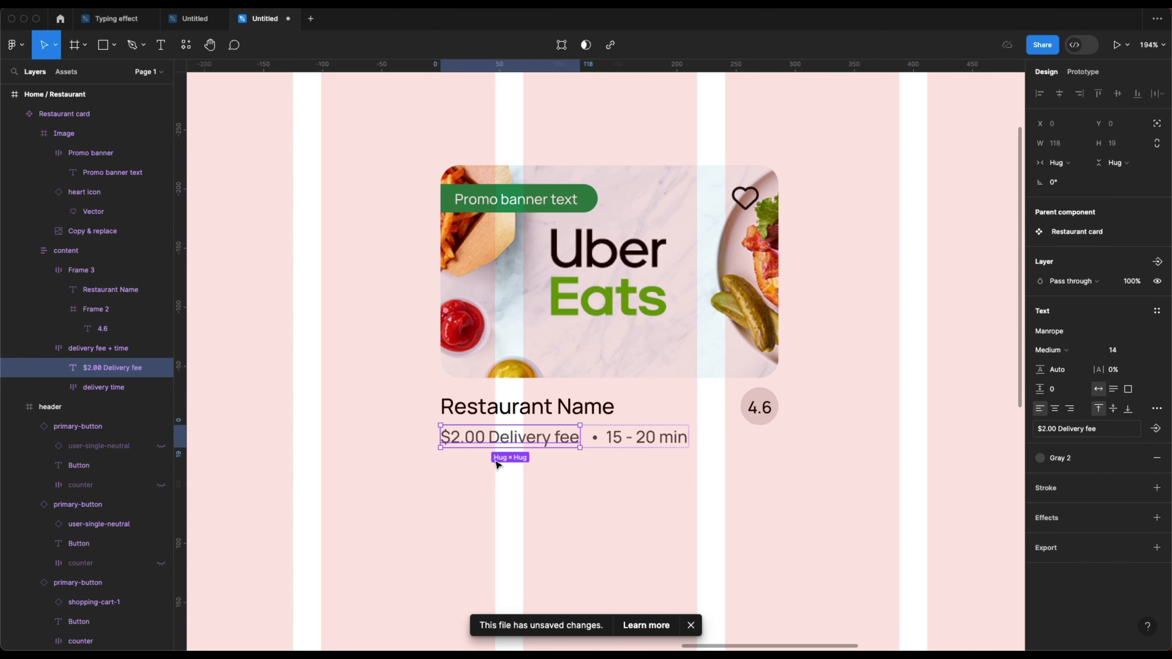
left_click(625, 441)
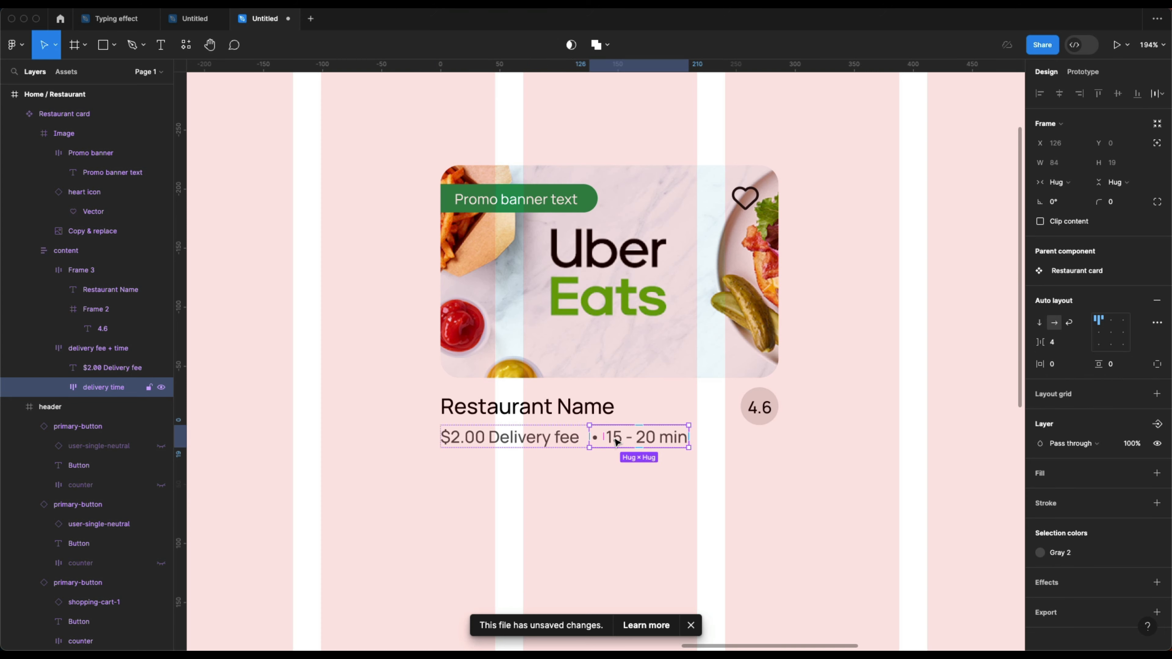
double_click(628, 441)
left_click(1155, 430)
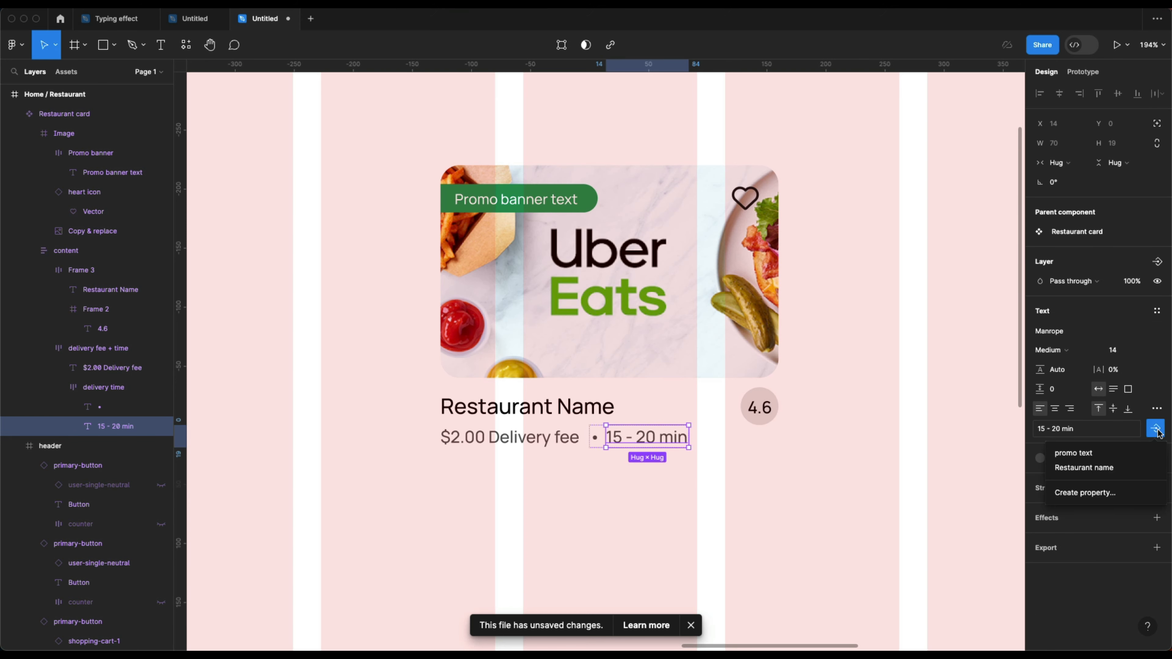
left_click(1085, 493)
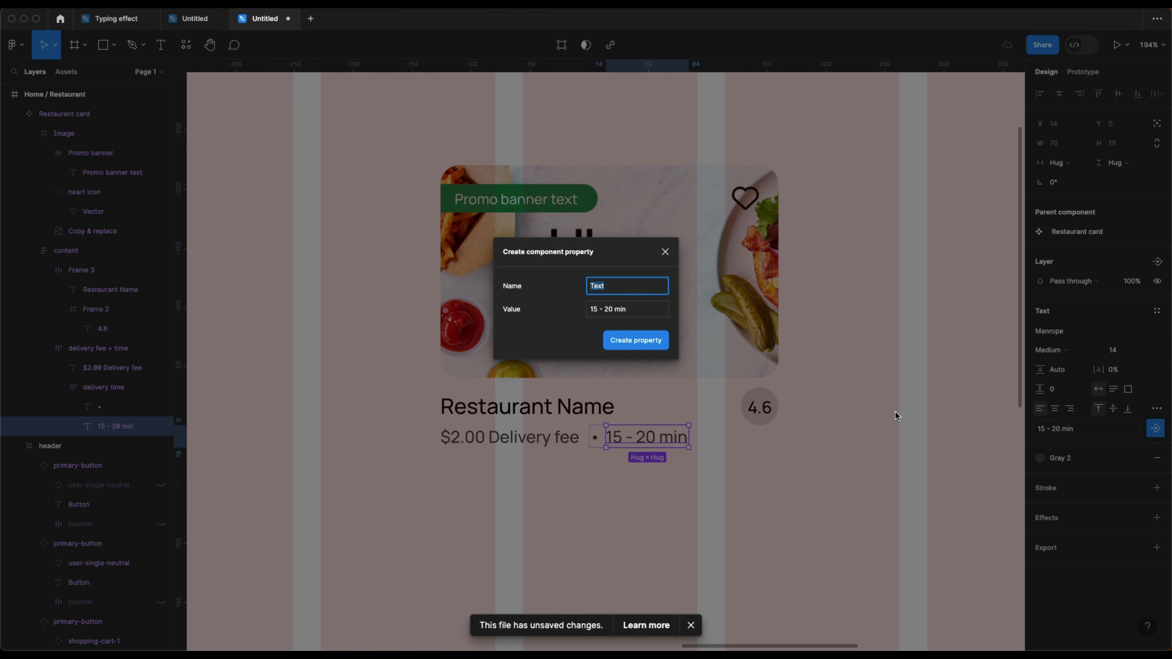
type("time")
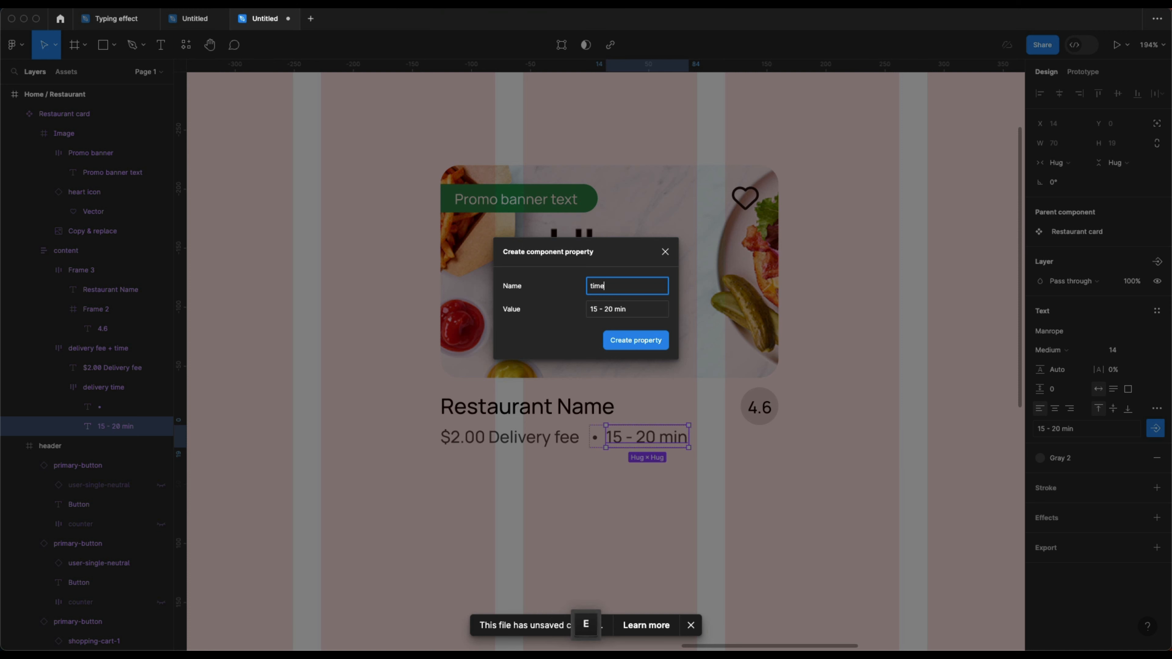
key("Left")
key("Left")
key("Left")
key("BackSpace")
type("T")
key("Return")
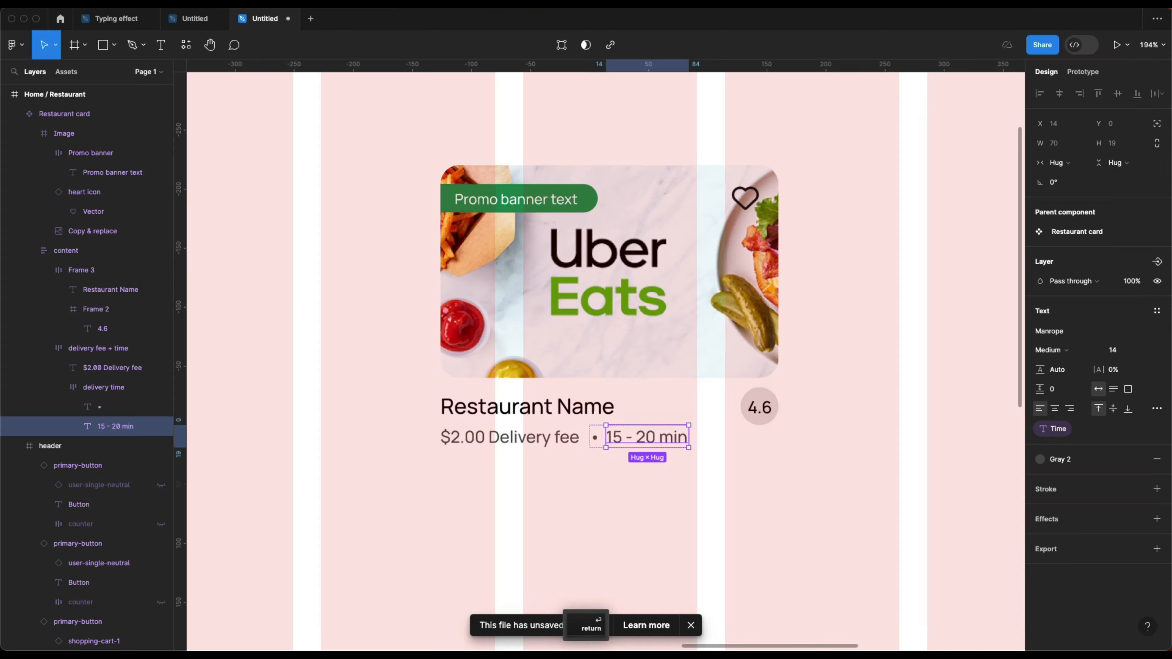
Step: Create a text component property named "Fee" for the delivery fee text, with "$2.00 Delivery fee" as its value
left_click(517, 442)
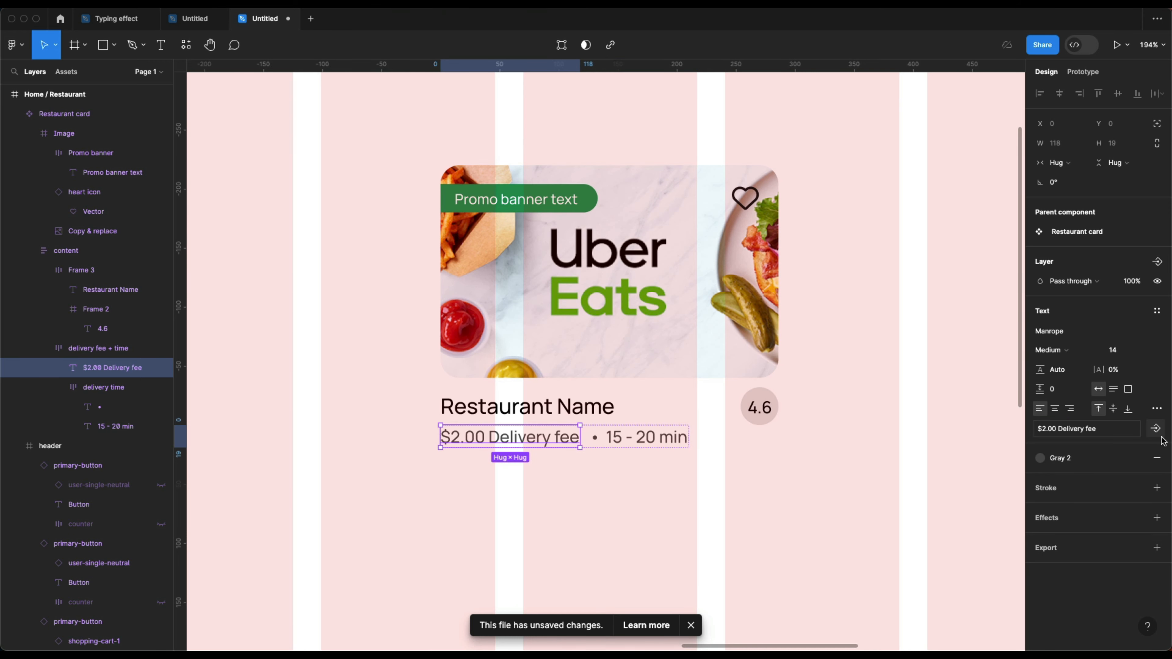
left_click(1156, 428)
left_click(1068, 508)
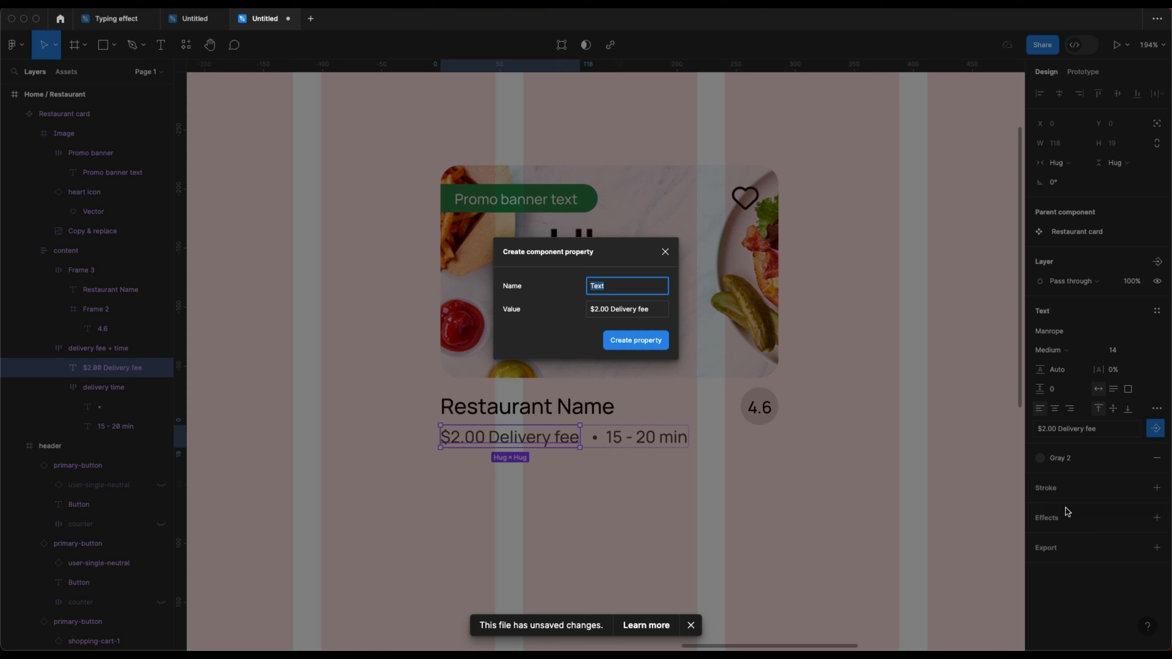
type("Fee")
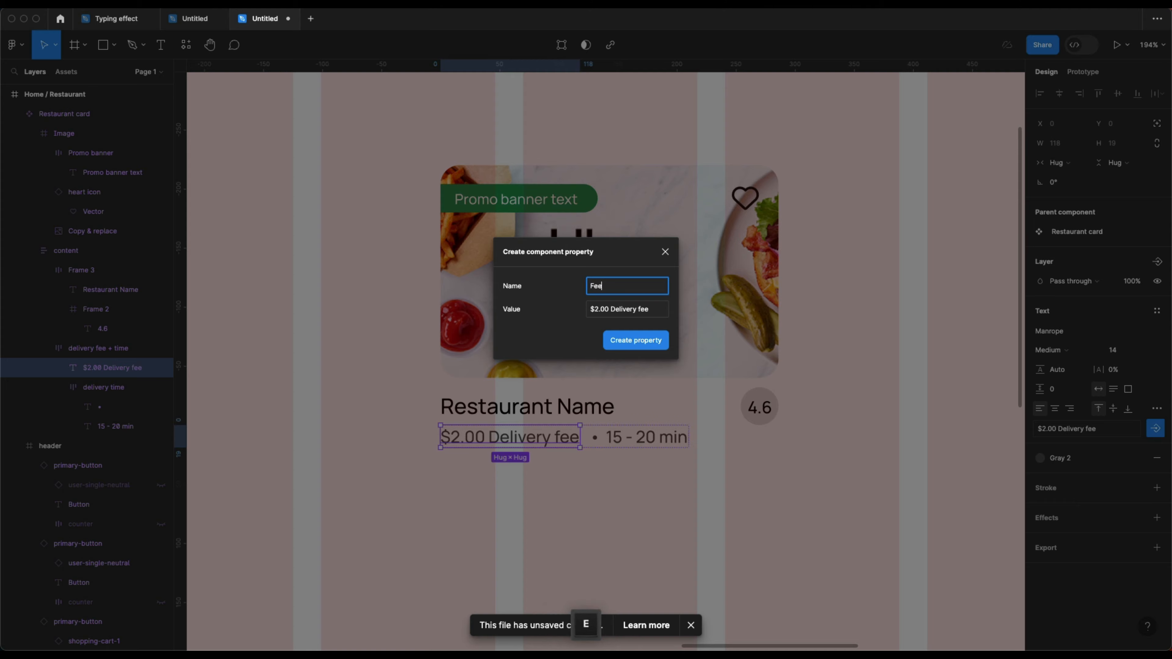
key("Return")
Step: Rename the frame of the 4.6 rating circle to "rating"
left_click(759, 416)
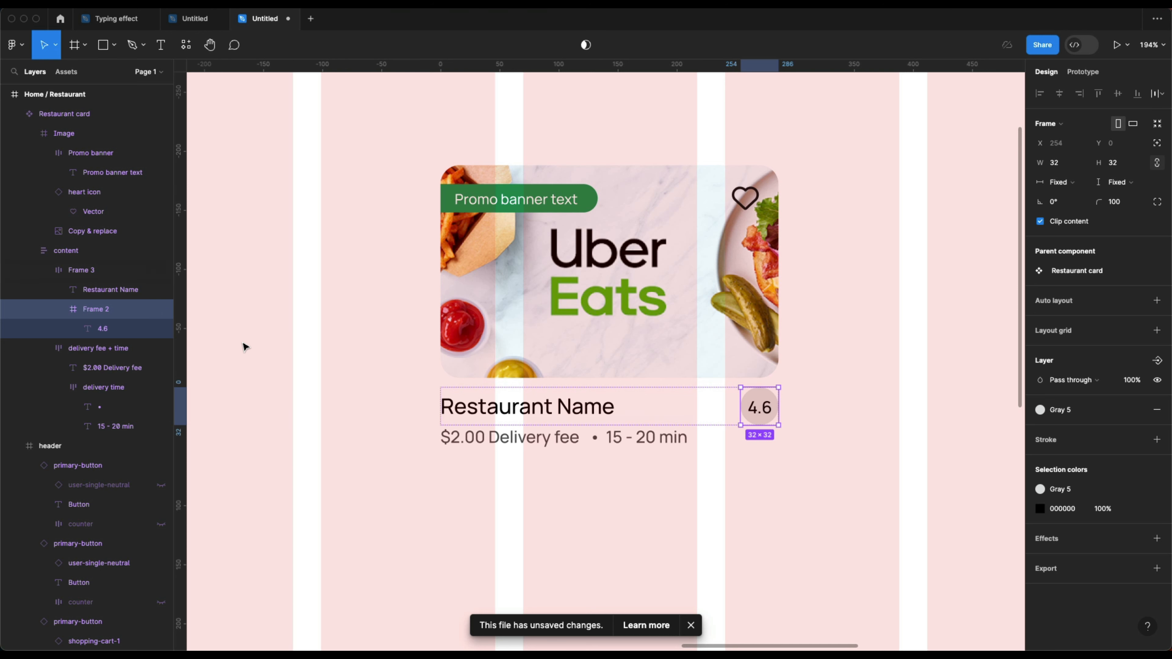
double_click(97, 310)
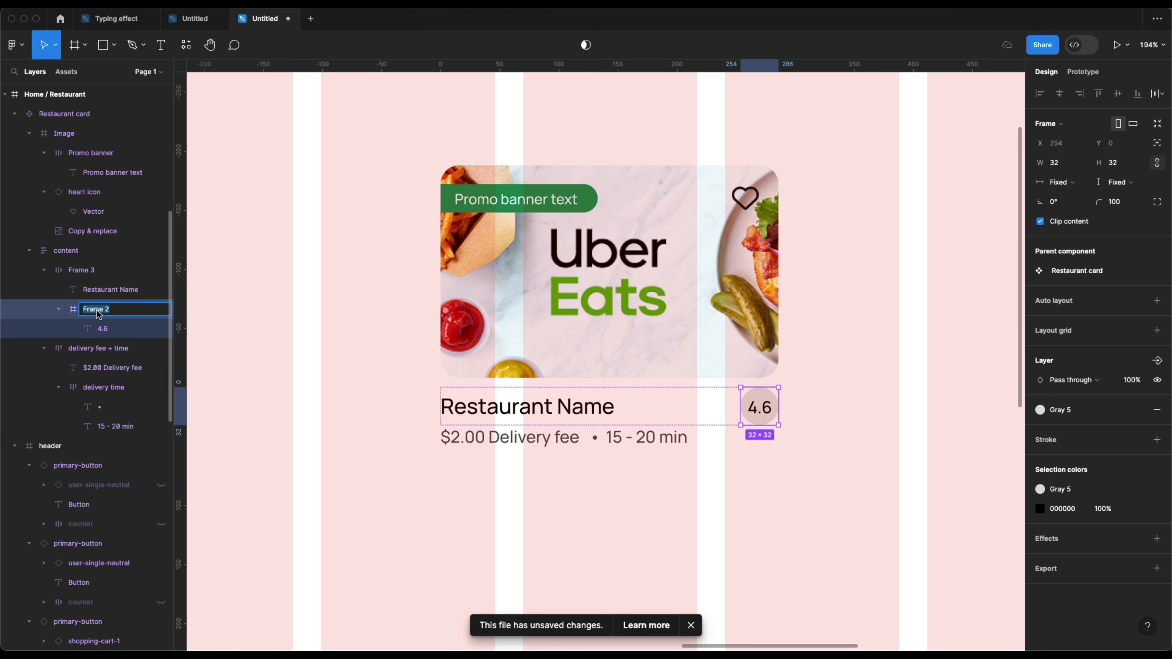
type("ratinh")
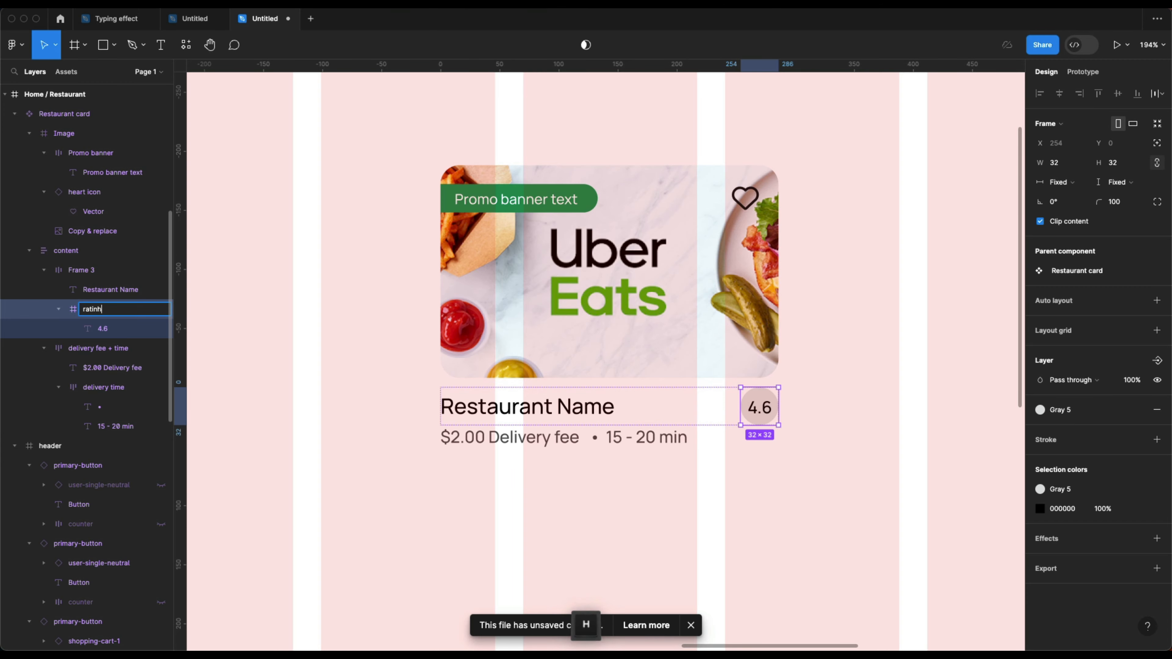
key("BackSpace")
type("g")
key("Return")
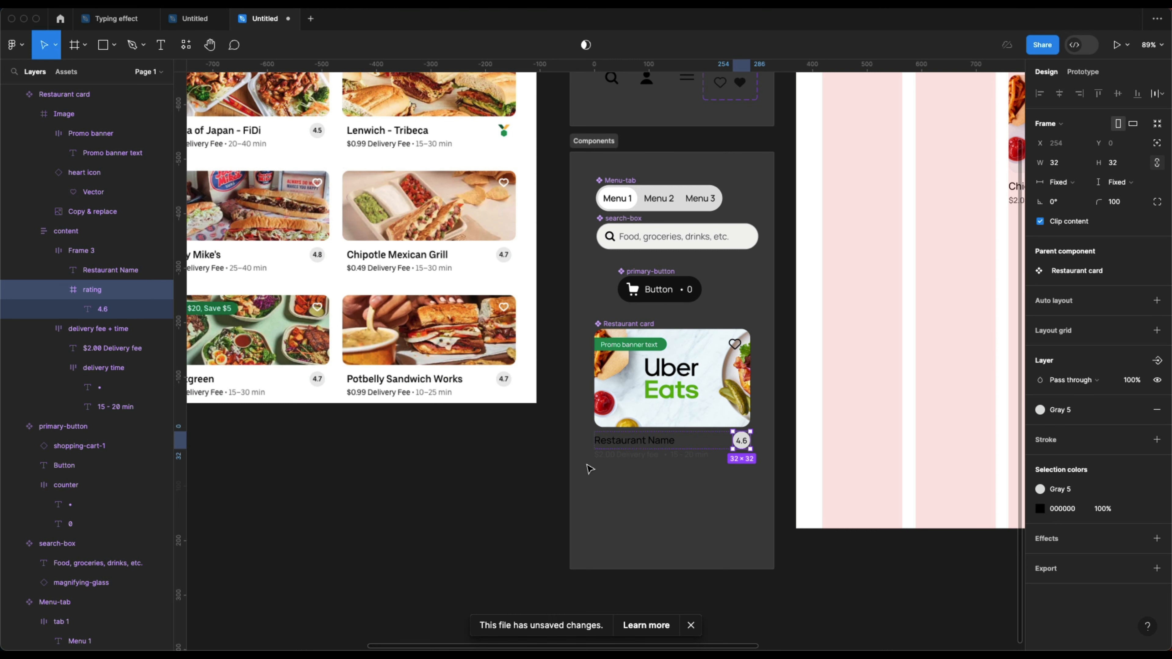
Step: Copy the rating circle into the Icons section beside the trophy icon and turn the copy into a component
key("super+c")
scroll(588, 467, "up", 3)
scroll(681, 224, "up", 5)
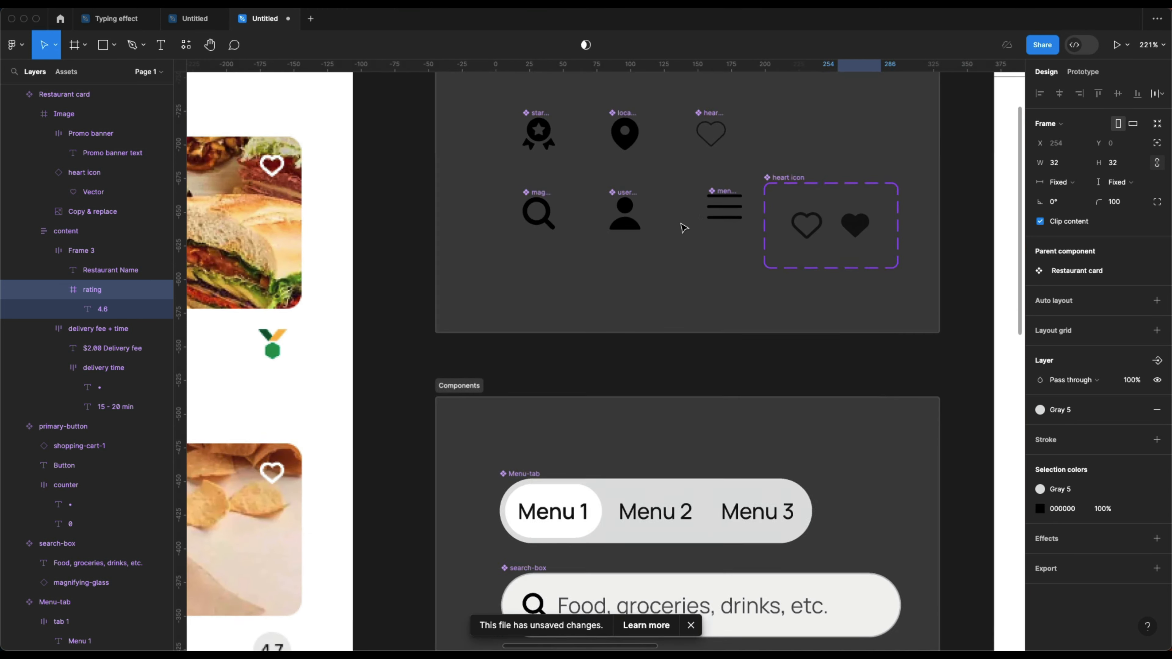
left_click(648, 297)
scroll(645, 283, "up", 3)
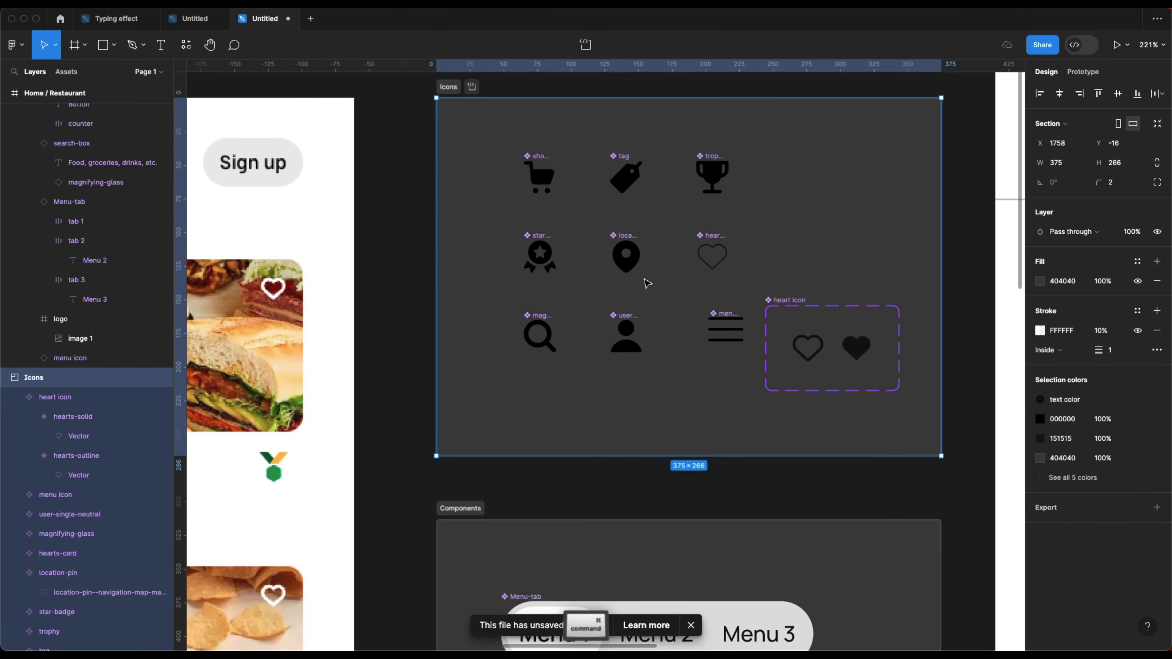
key("super+v")
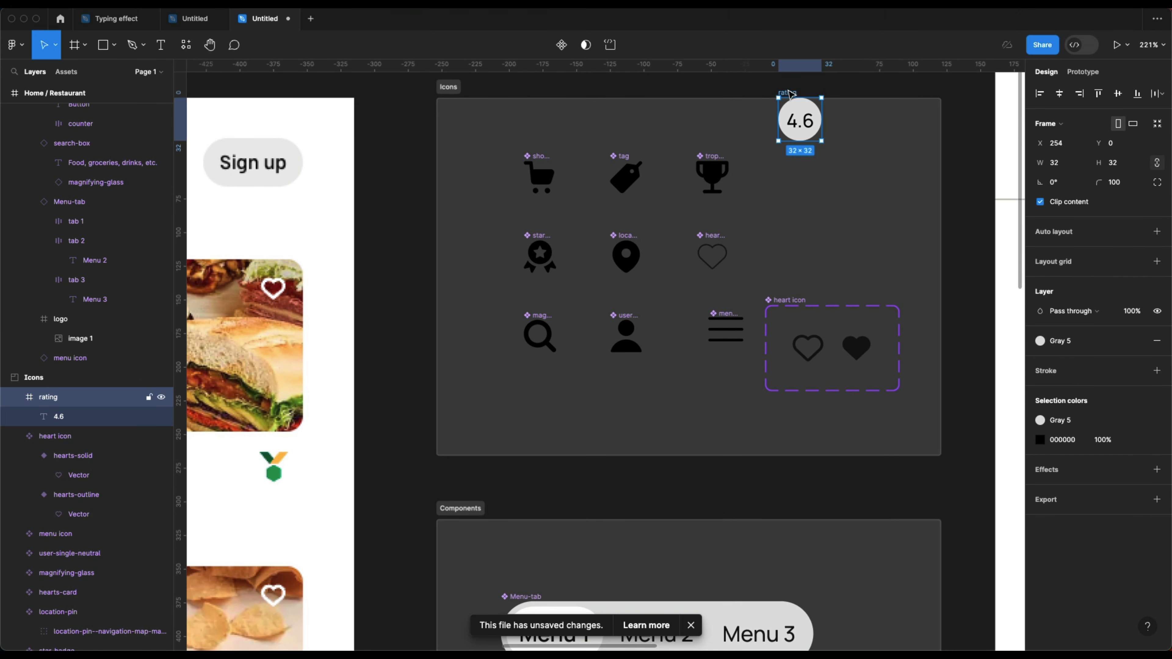
left_click_drag(789, 93, 787, 150)
left_click(562, 45)
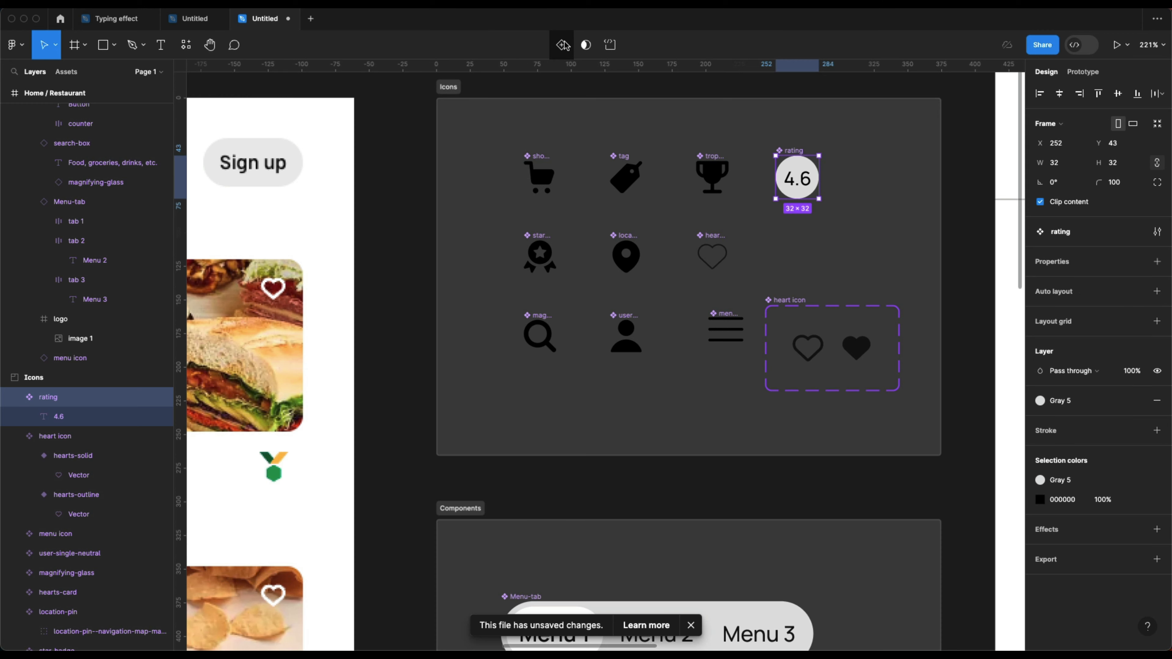
Step: Replace the rating frame in the main Restaurant card's name row with an instance of the rating component
scroll(672, 233, "down", 3)
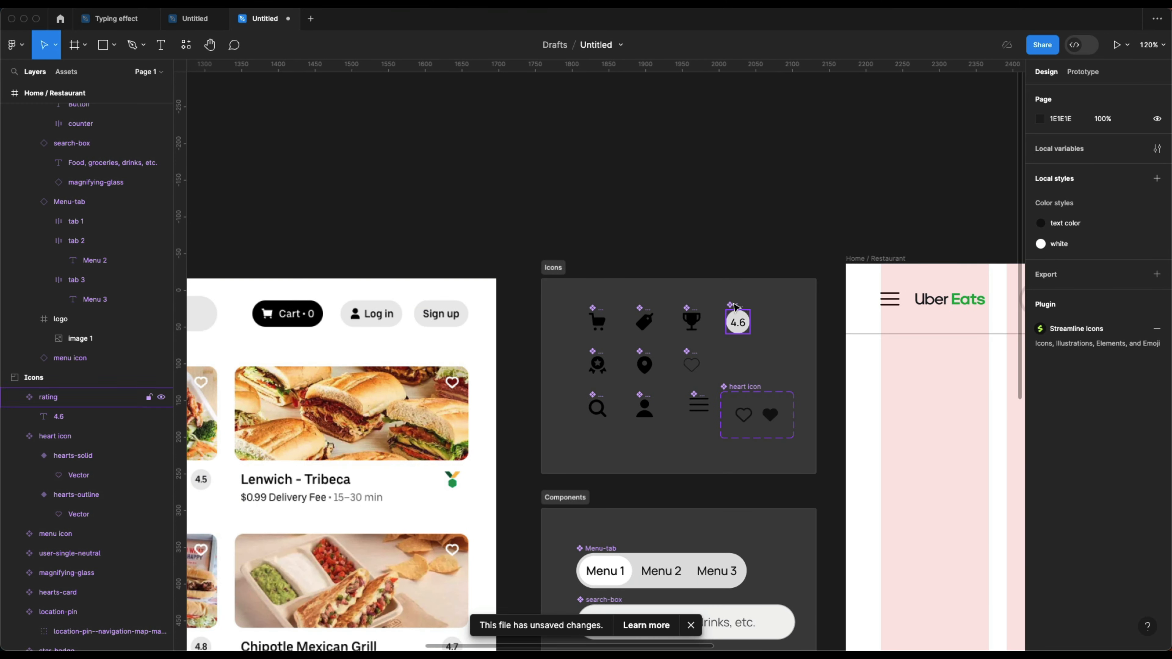
left_click(734, 306)
scroll(738, 305, "down", 10)
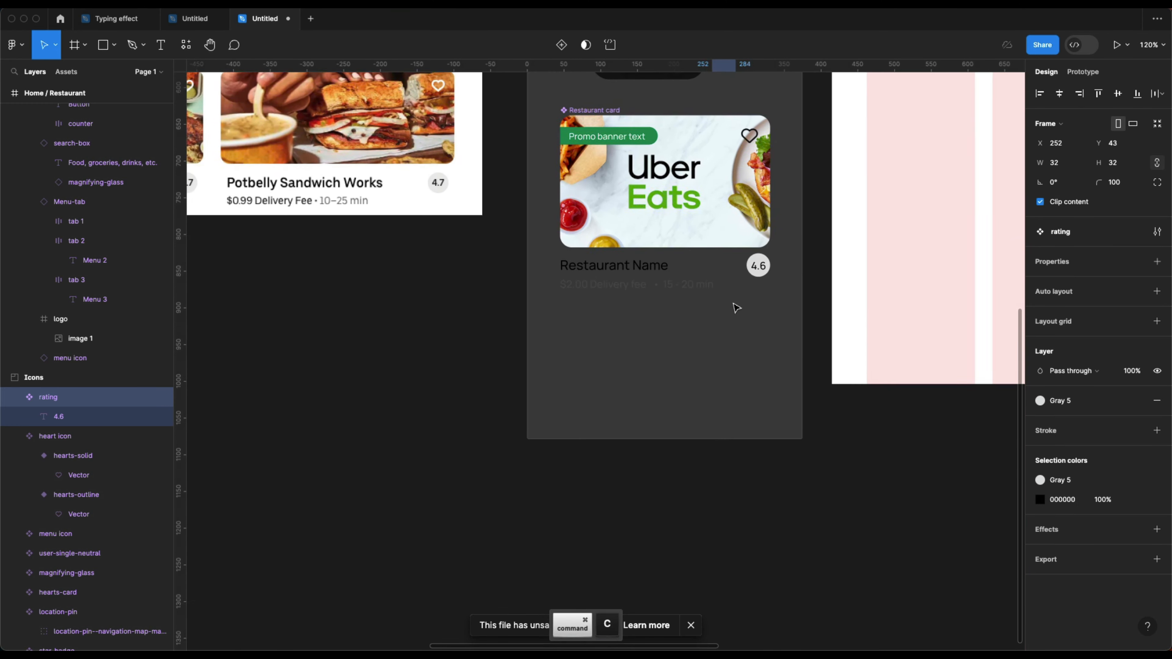
scroll(780, 308, "up", 5)
double_click(765, 325)
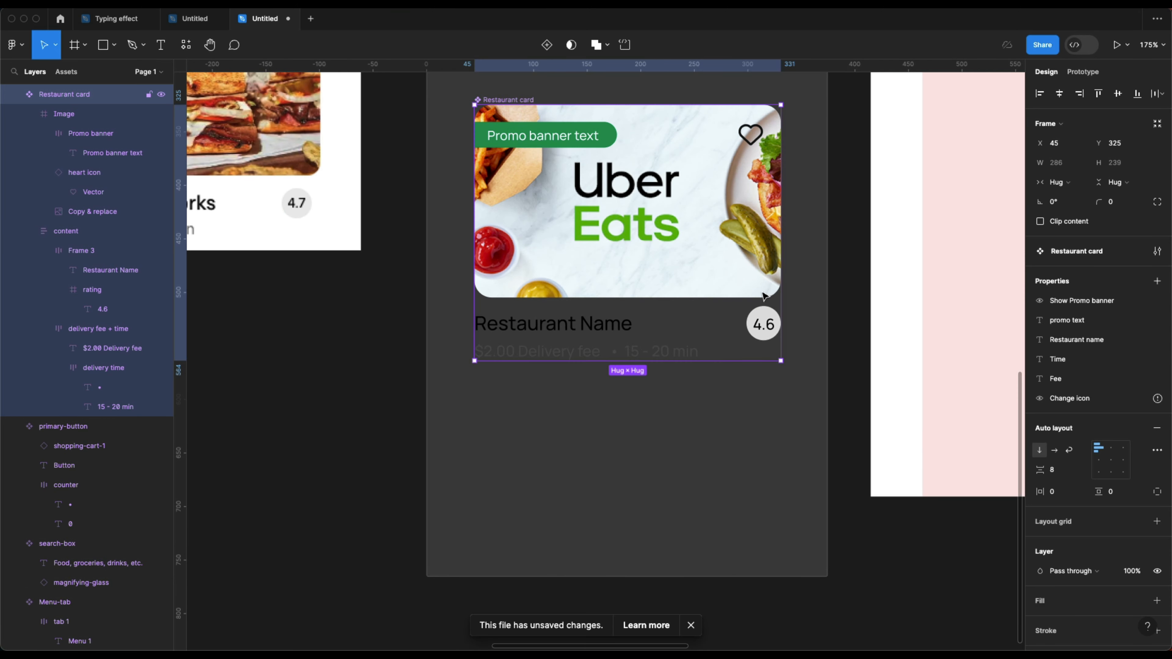
double_click(766, 334)
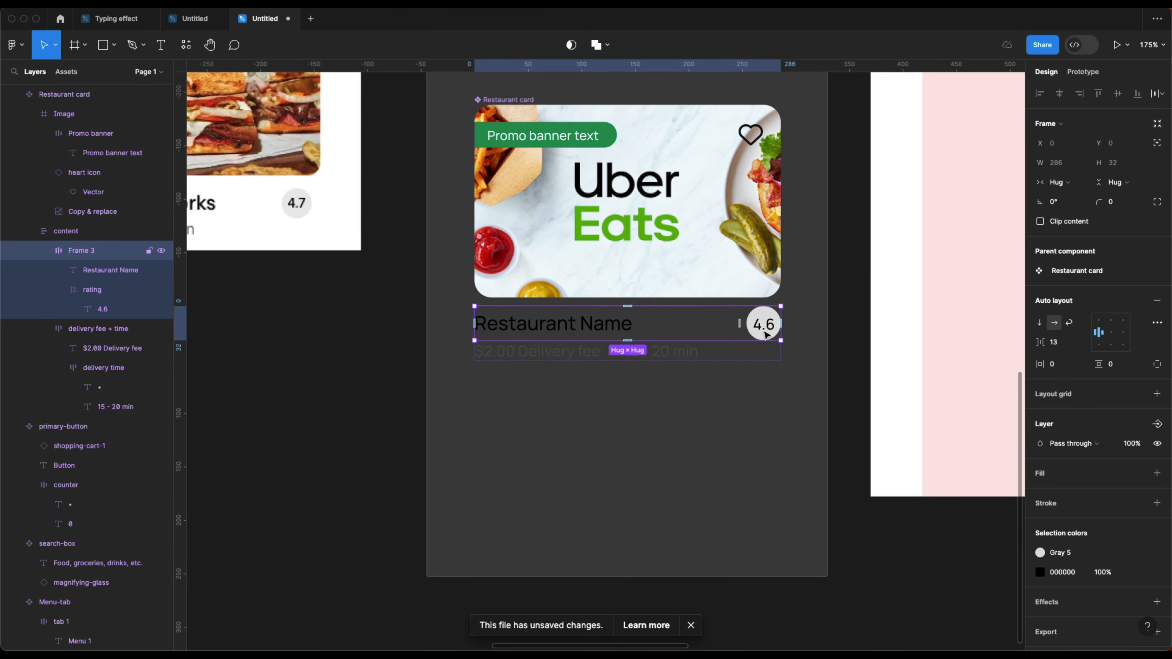
key("super+v")
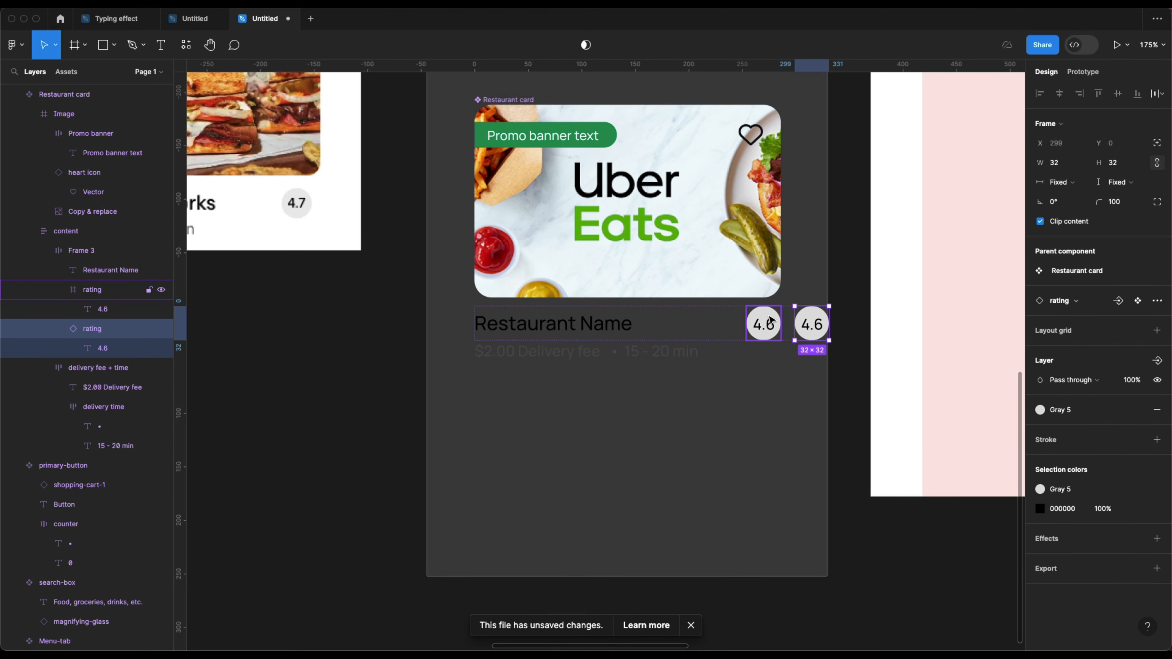
left_click(771, 323)
key("Delete")
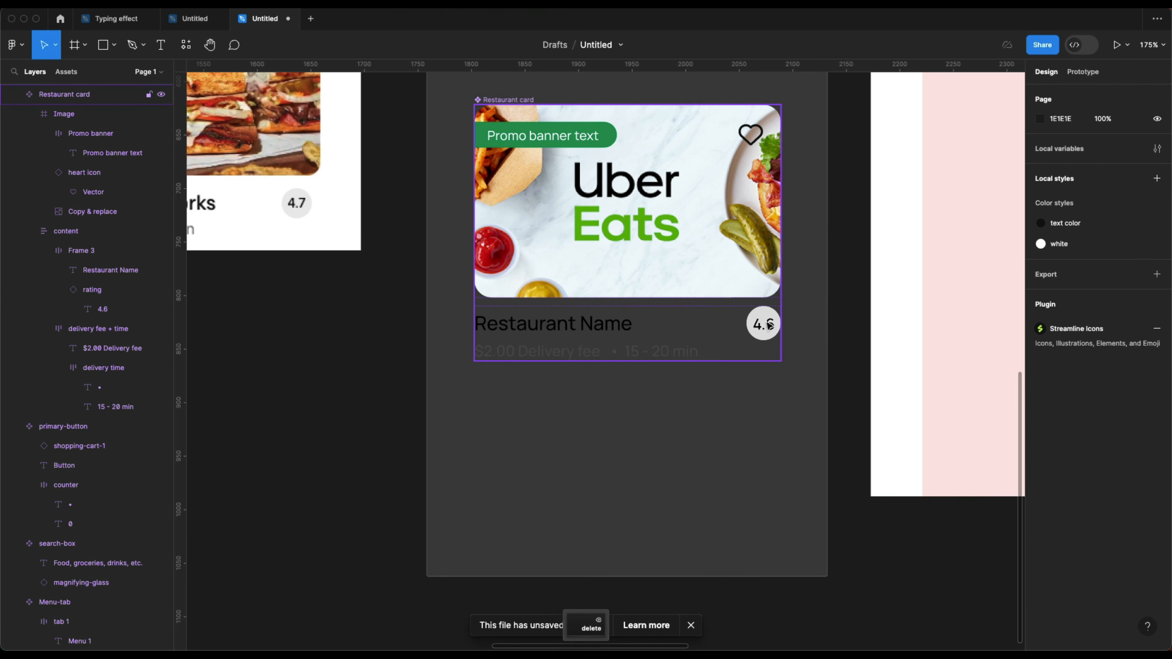
Step: Create an instance swap property named "change icon" for the rating instance in the main Restaurant card
left_click(763, 326)
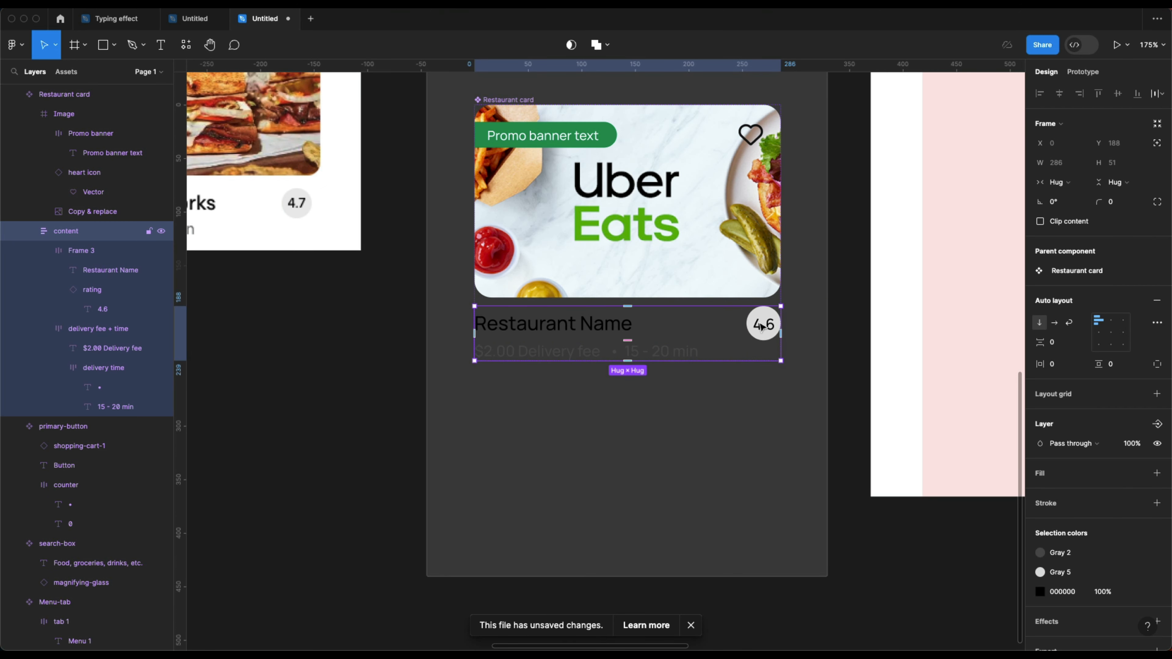
left_click(762, 326)
left_click(763, 326)
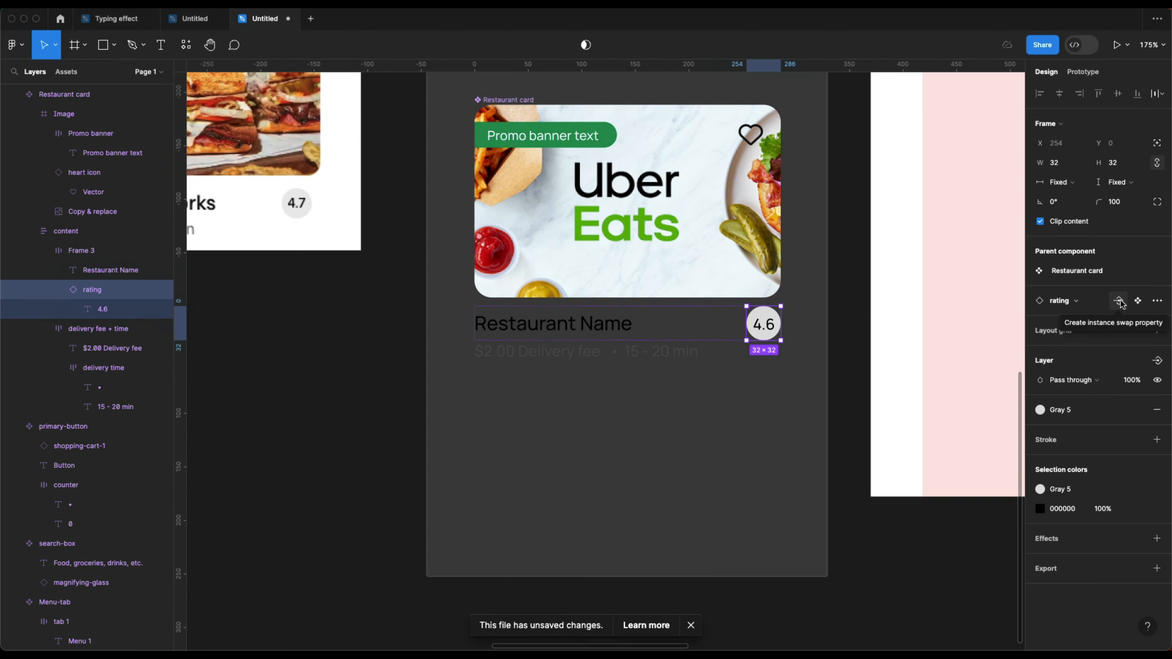
left_click(1118, 301)
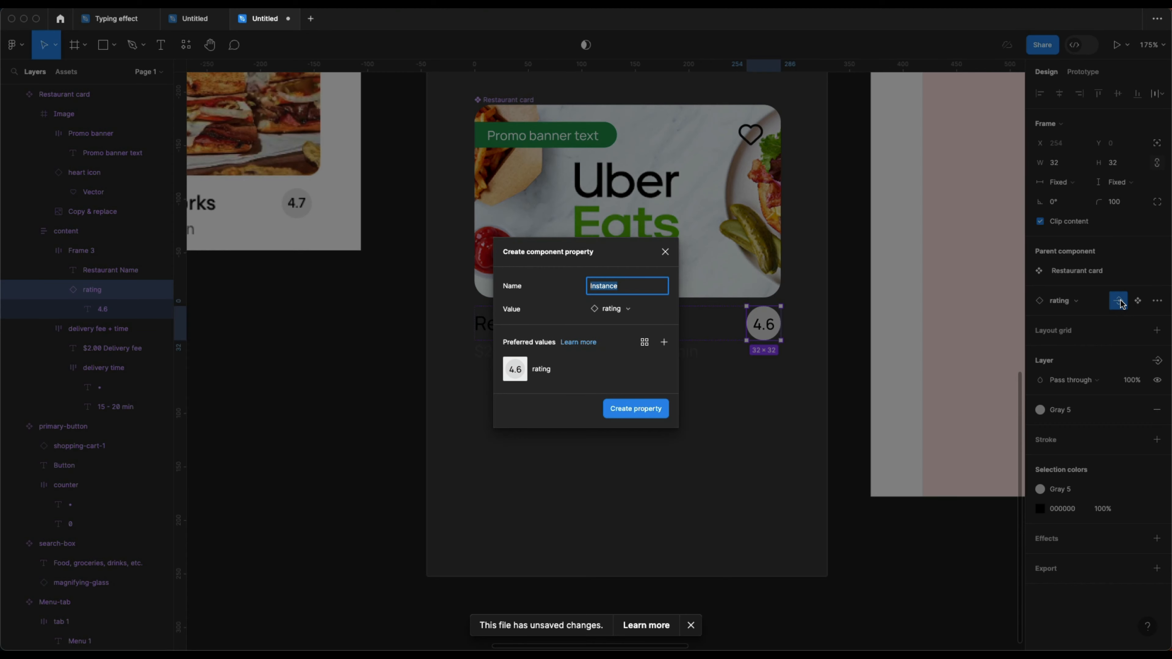
type("change icon")
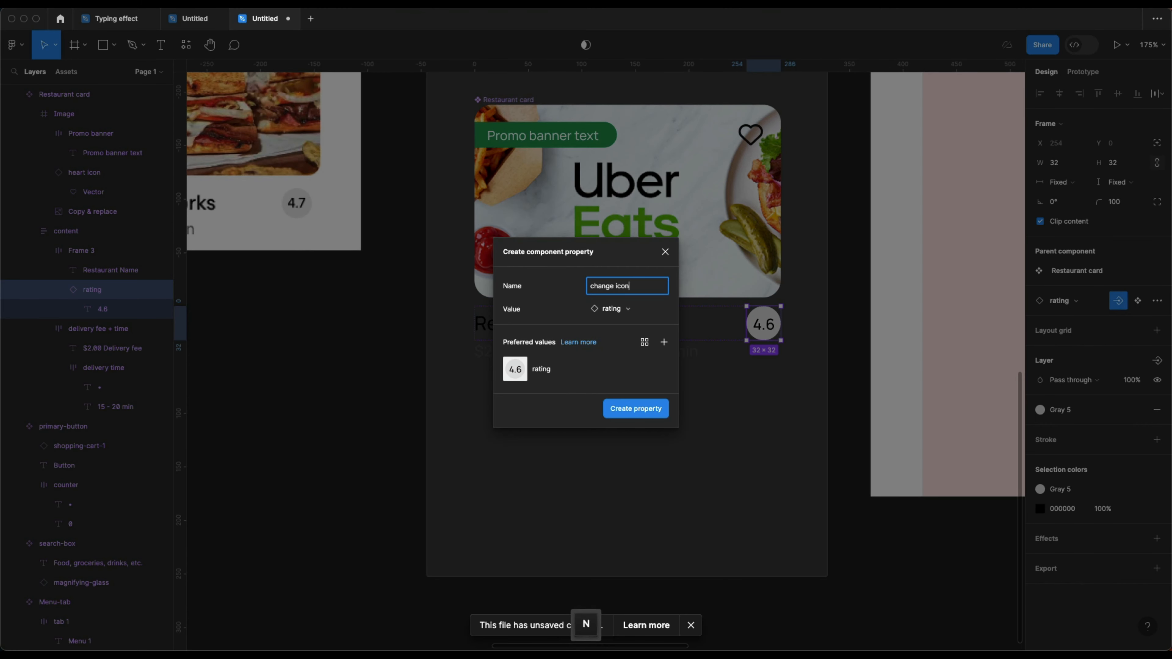
left_click(636, 410)
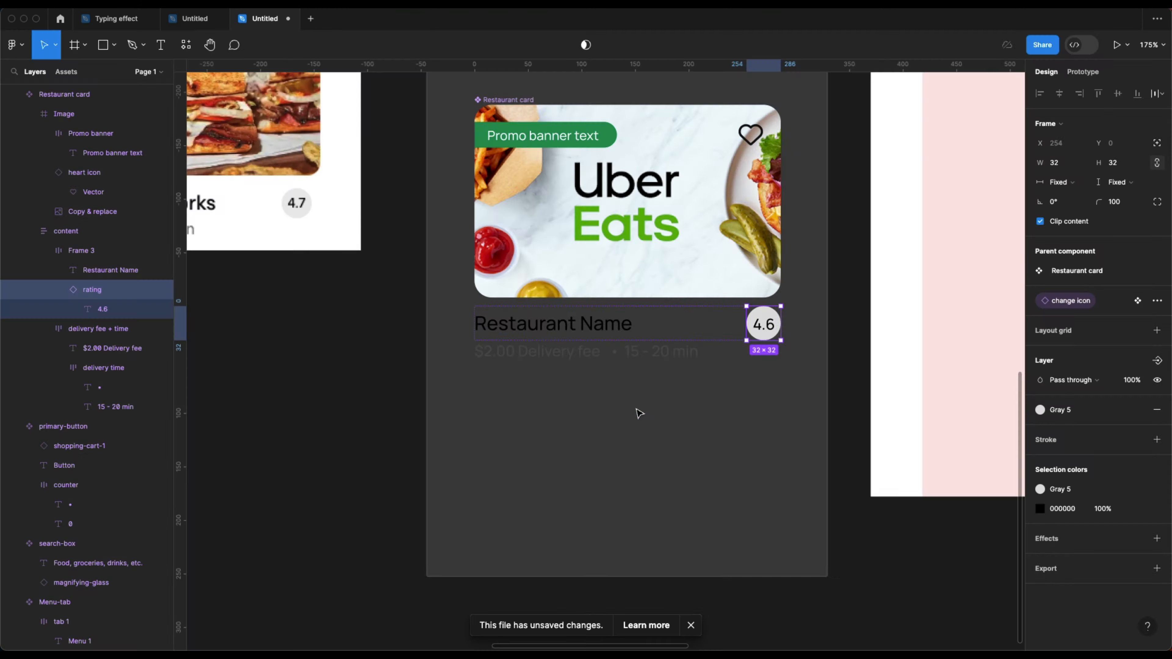
Step: Swap the Chick-Fil-A card's rating icon for the star-badge through its change icon property
scroll(636, 411, "down", 10)
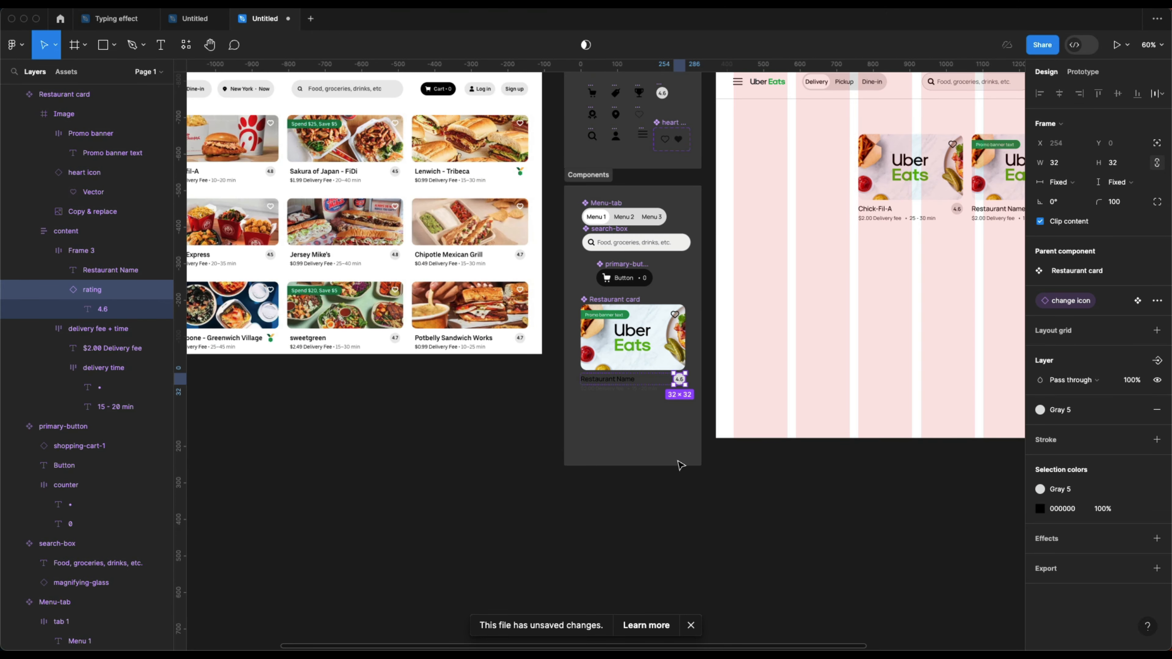
scroll(681, 465, "right", 5)
left_click(745, 227)
scroll(750, 227, "up", 10)
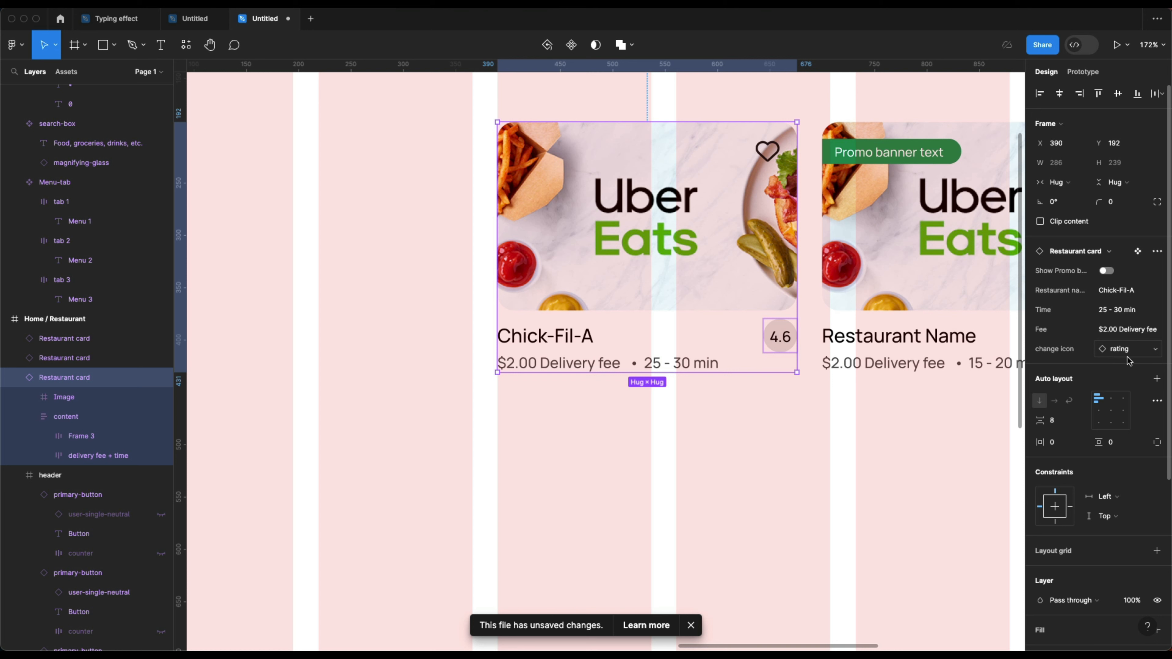
left_click(1117, 354)
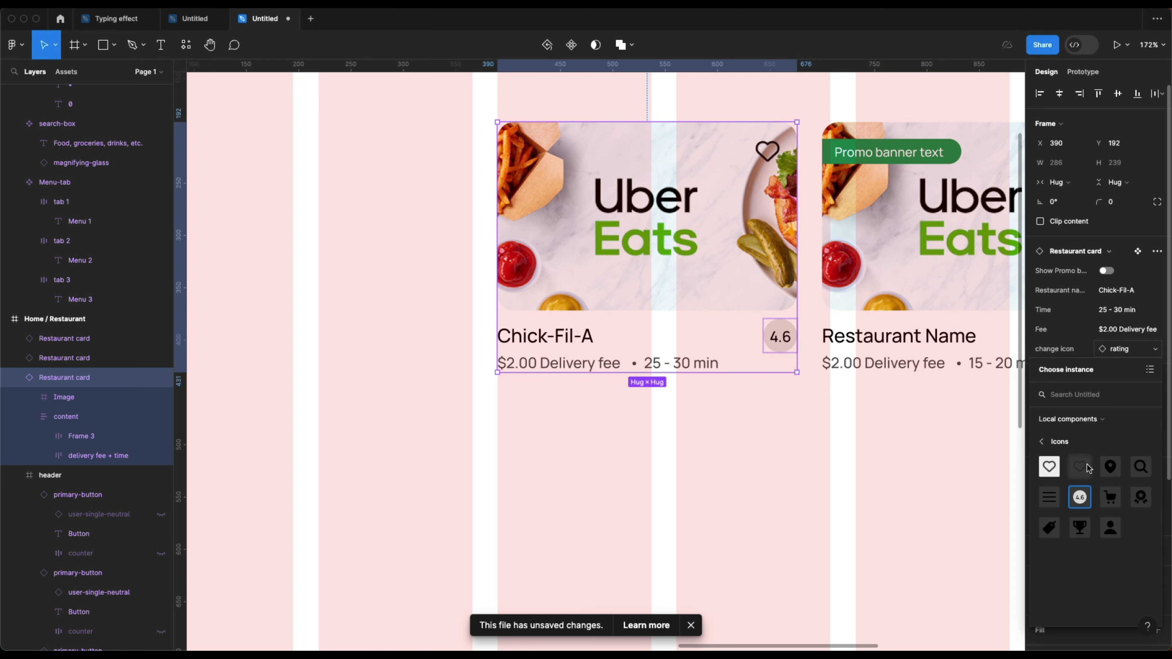
left_click(1141, 499)
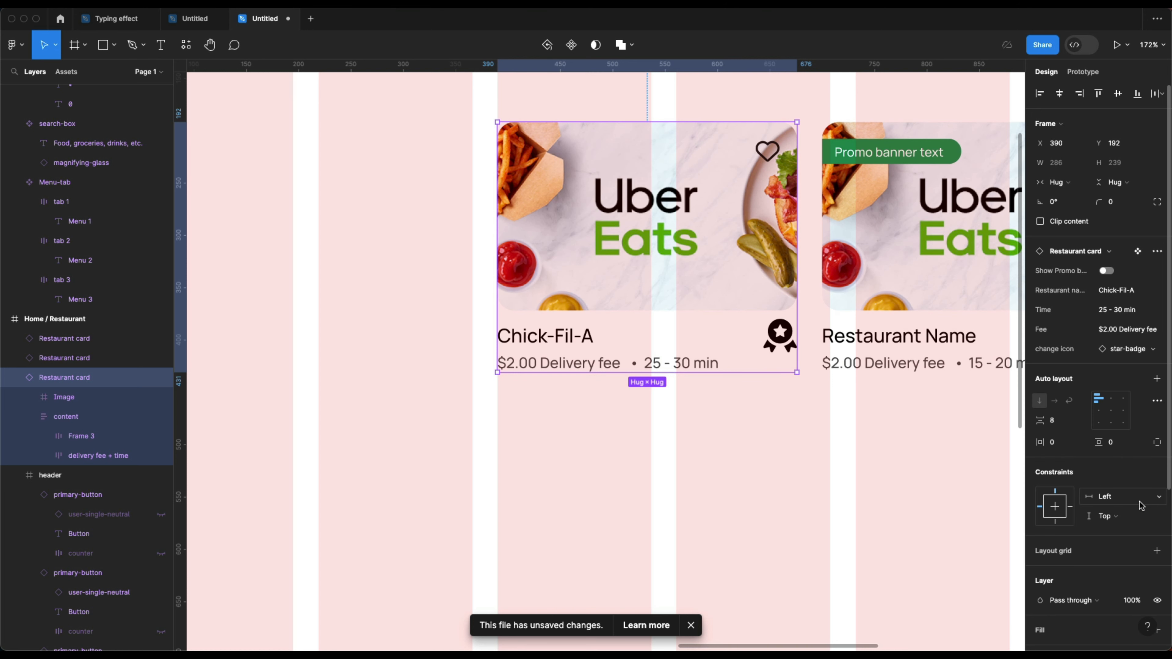
Step: Switch the Chick-Fil-A card's change icon property back to the rating component from the local Icons
left_click(1127, 350)
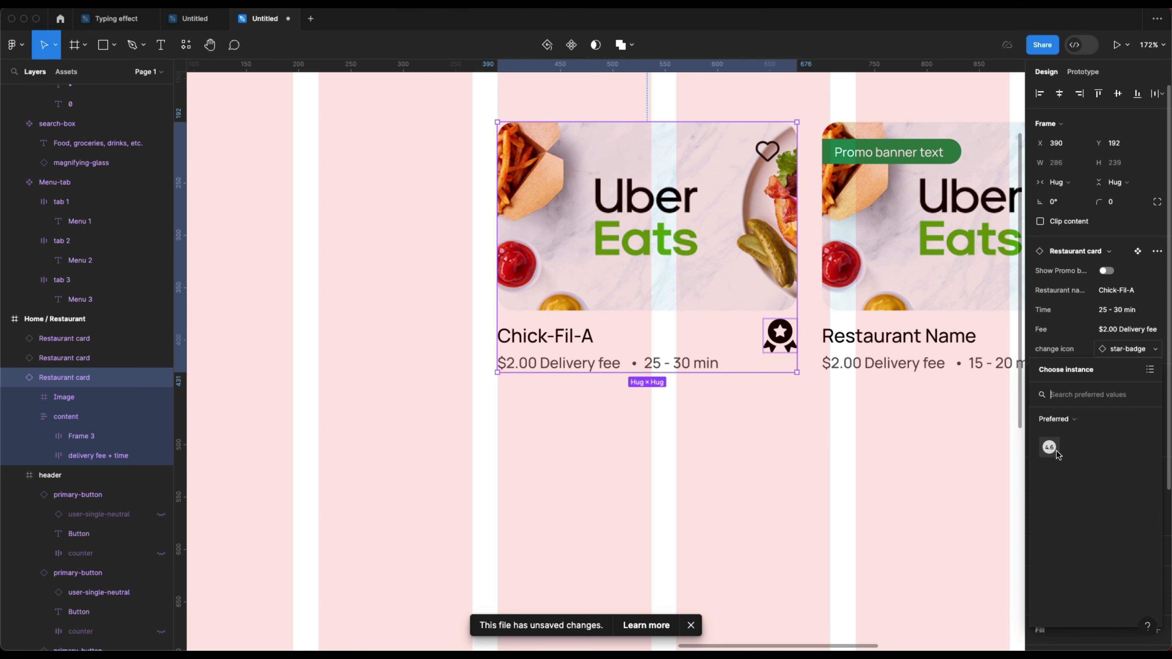
left_click(1057, 418)
left_click(1067, 447)
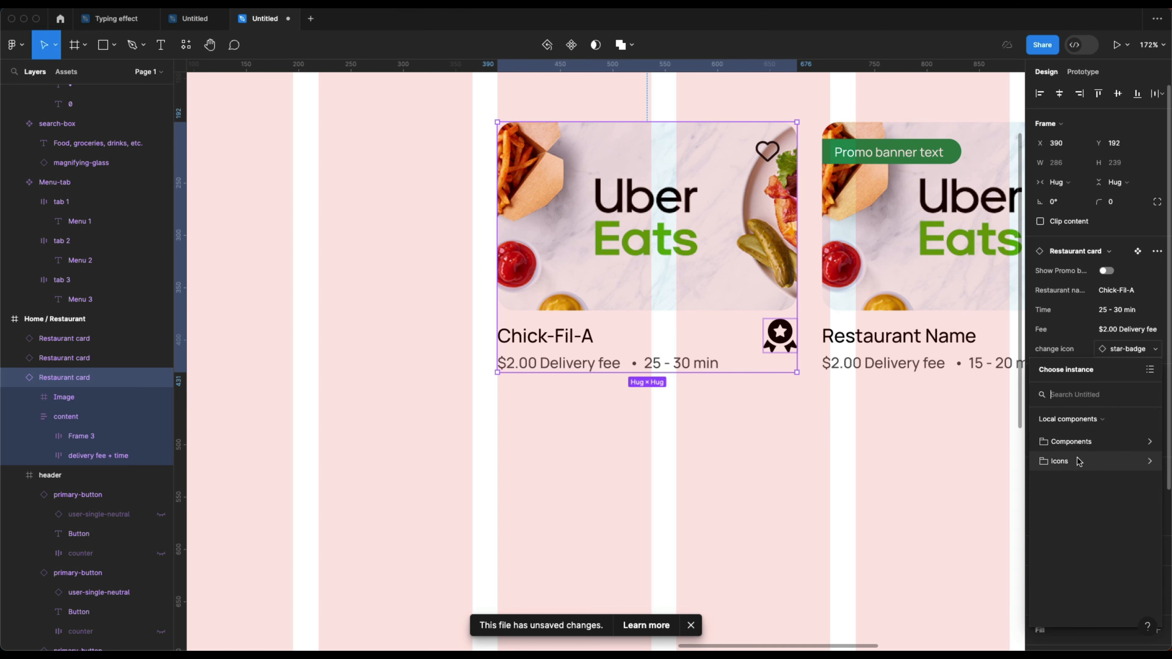
left_click(1063, 461)
left_click(1080, 497)
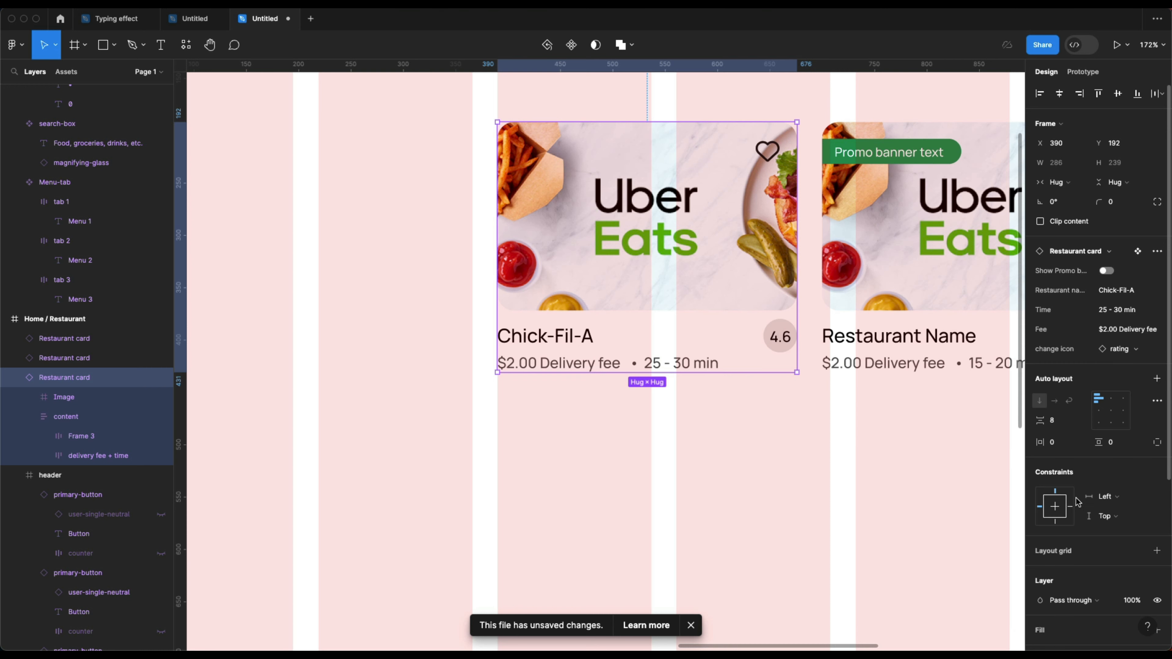
Step: Hide the promo banner on the third Restaurant card in the Home / Restaurant frame
scroll(646, 372, "down", 5)
scroll(645, 369, "right", 2)
left_click(712, 260)
left_click(891, 292)
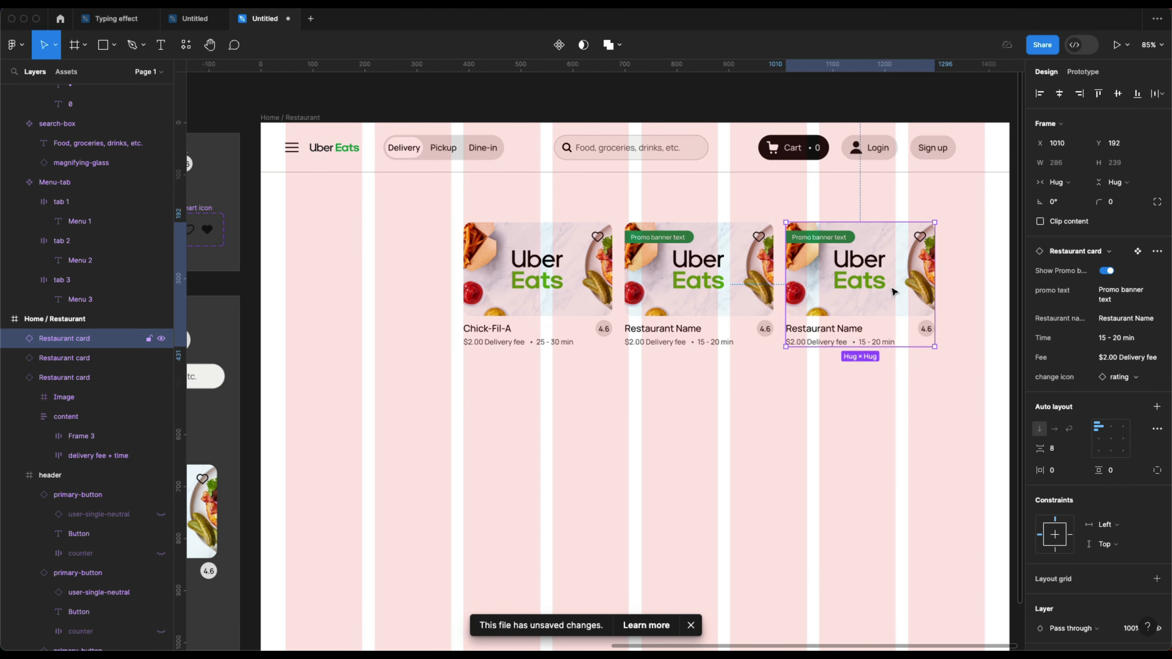
left_click(728, 292)
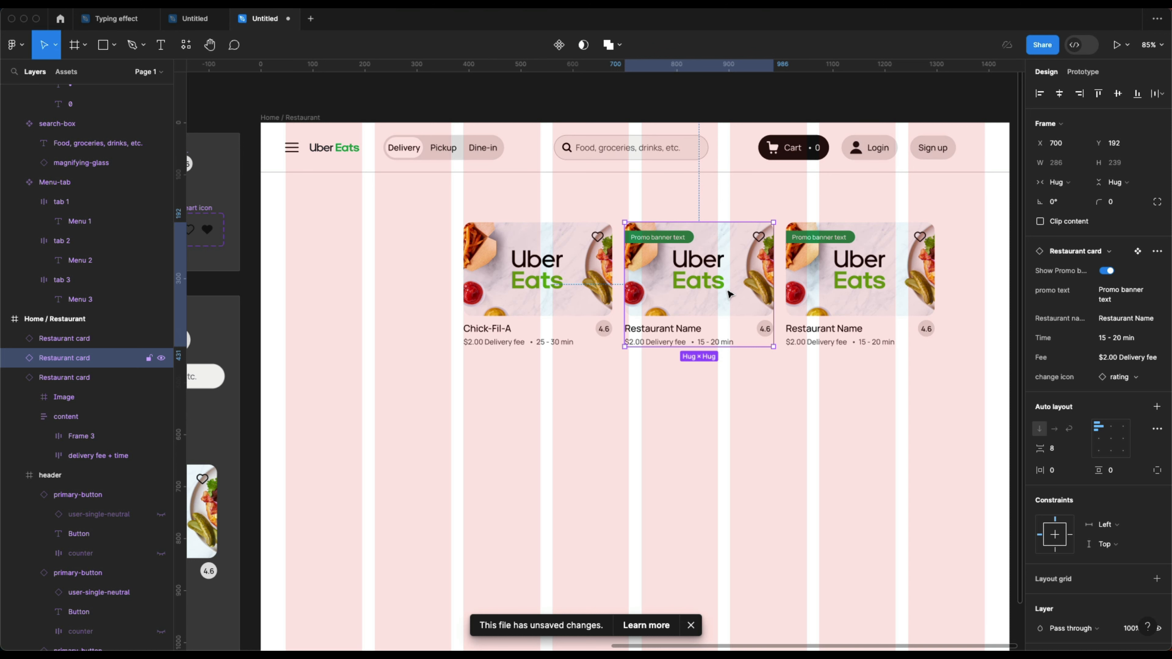
left_click(863, 251)
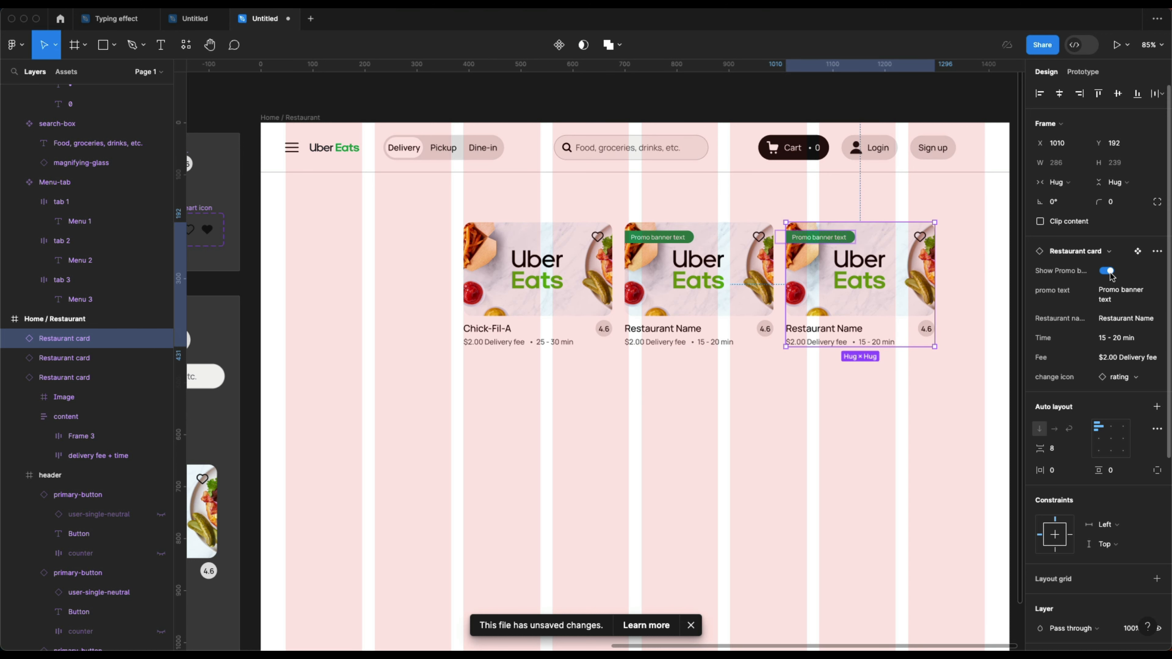
left_click(1107, 271)
left_click(799, 413)
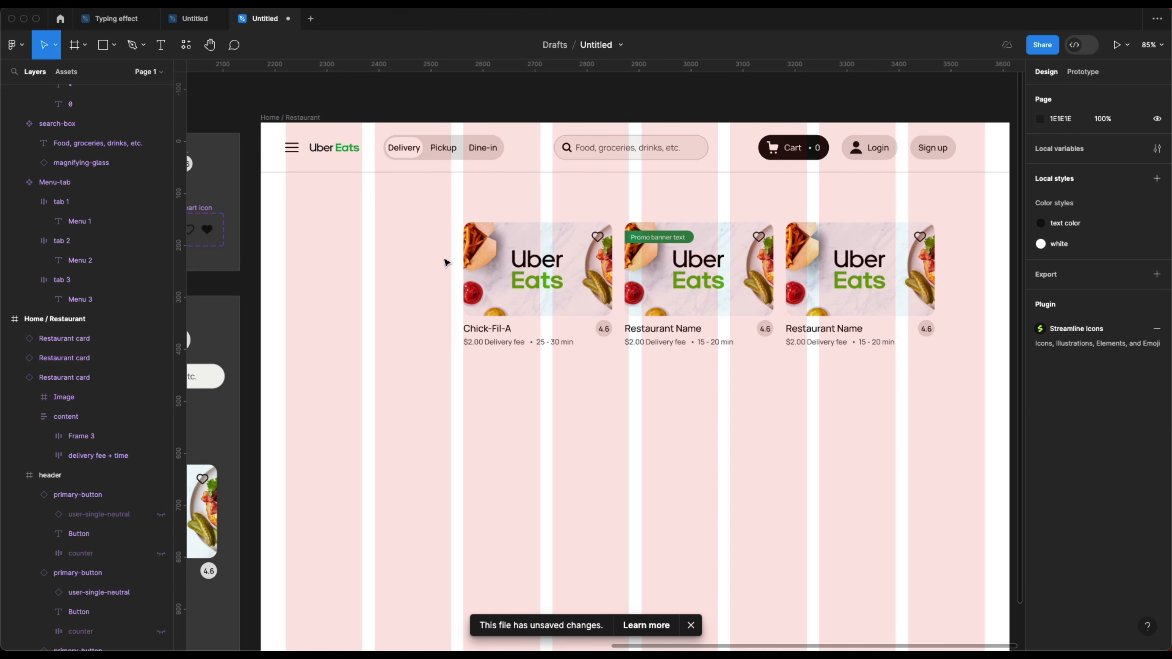
Step: Switch to the browser and copy the pizza photo "How Does Uber Eats Work?" from the Google image results
left_click(513, 273)
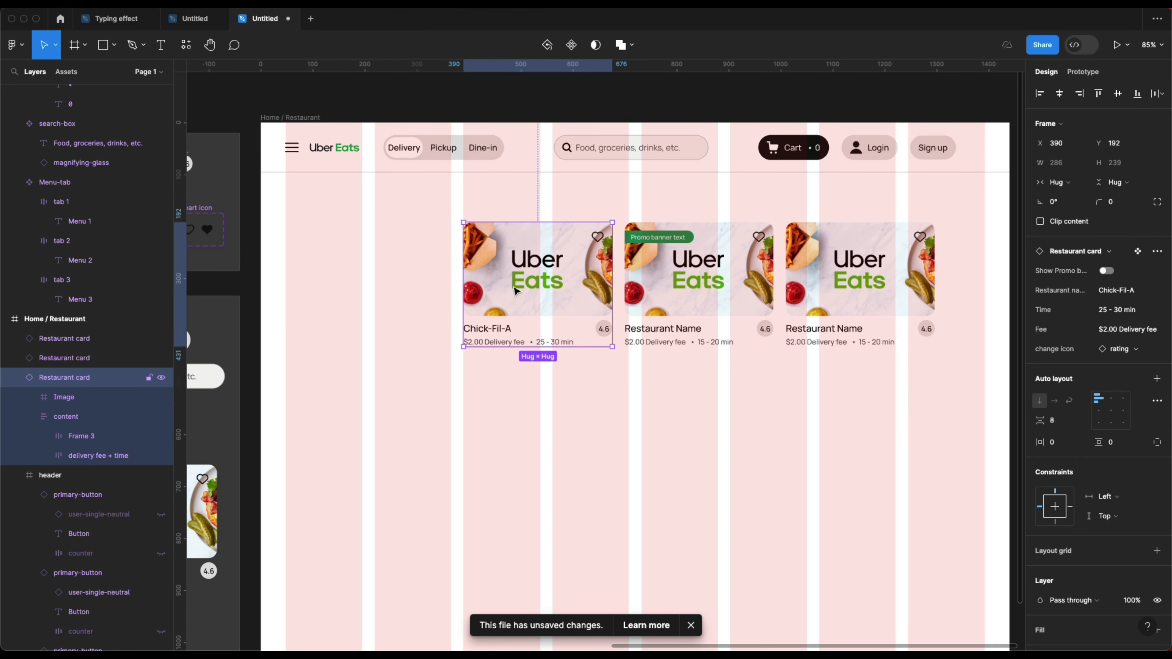
left_click(323, 621)
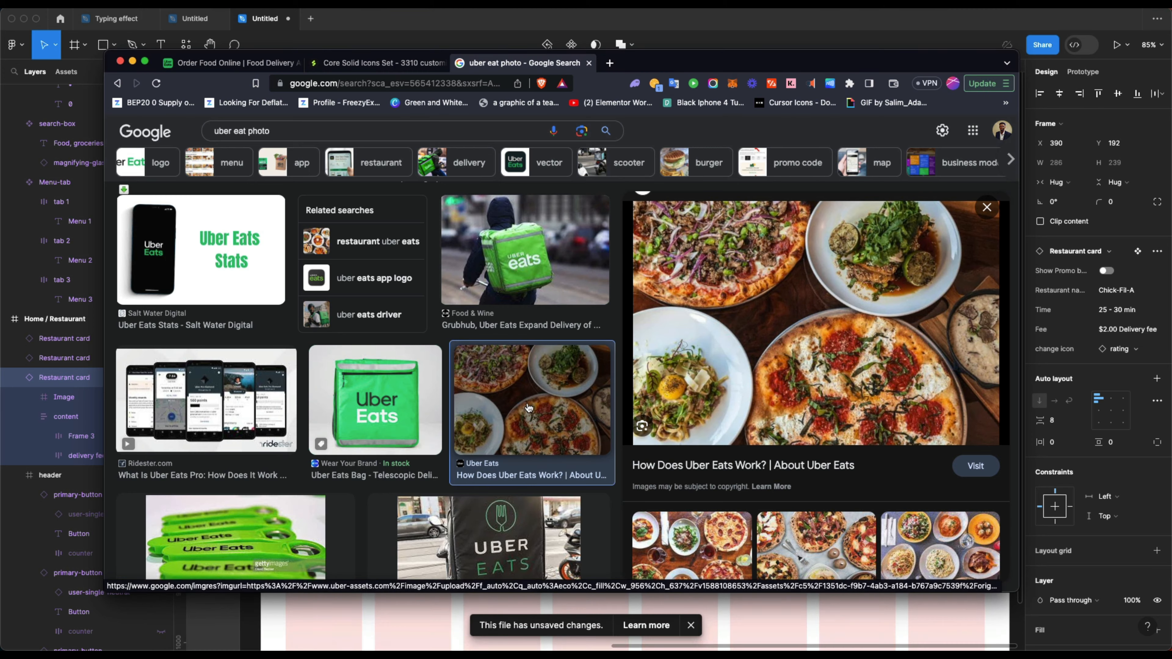
scroll(765, 438, "down", 5)
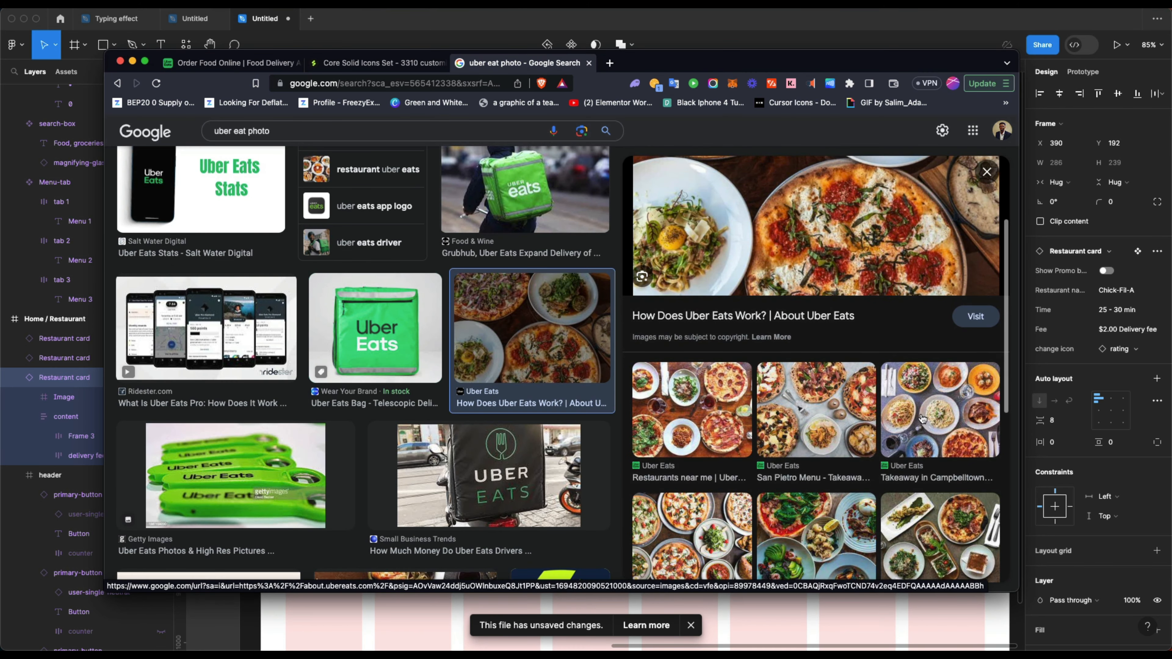
left_click(924, 419)
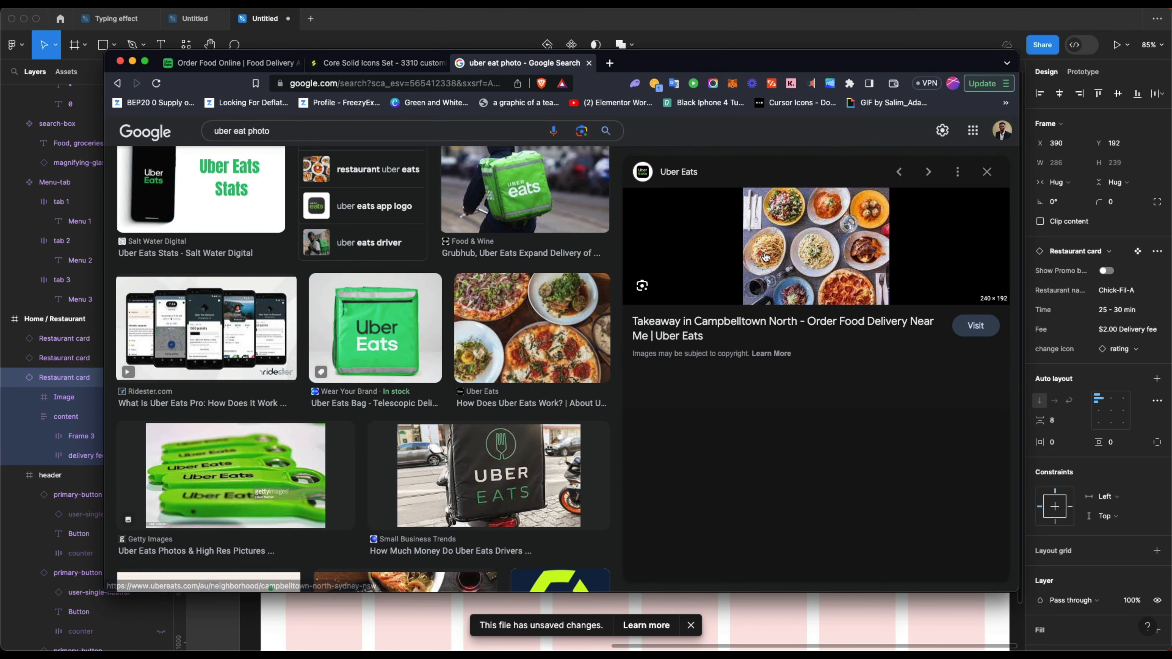
scroll(733, 286, "left", 5)
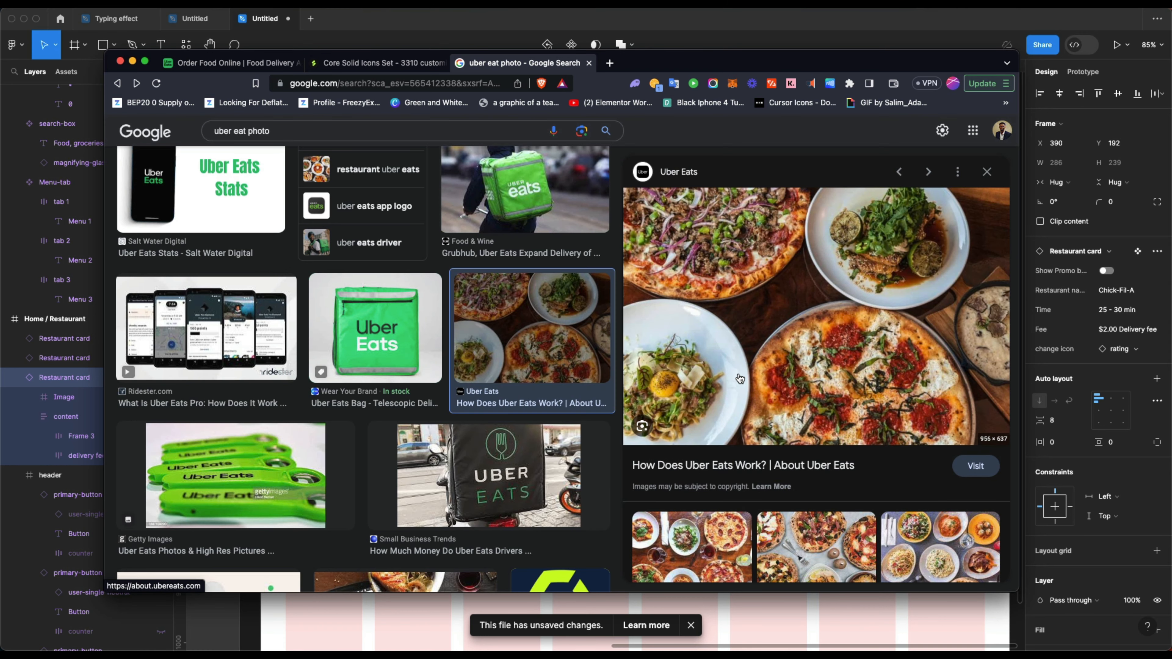
scroll(738, 277, "down", 3)
scroll(761, 256, "up", 3)
right_click(764, 252)
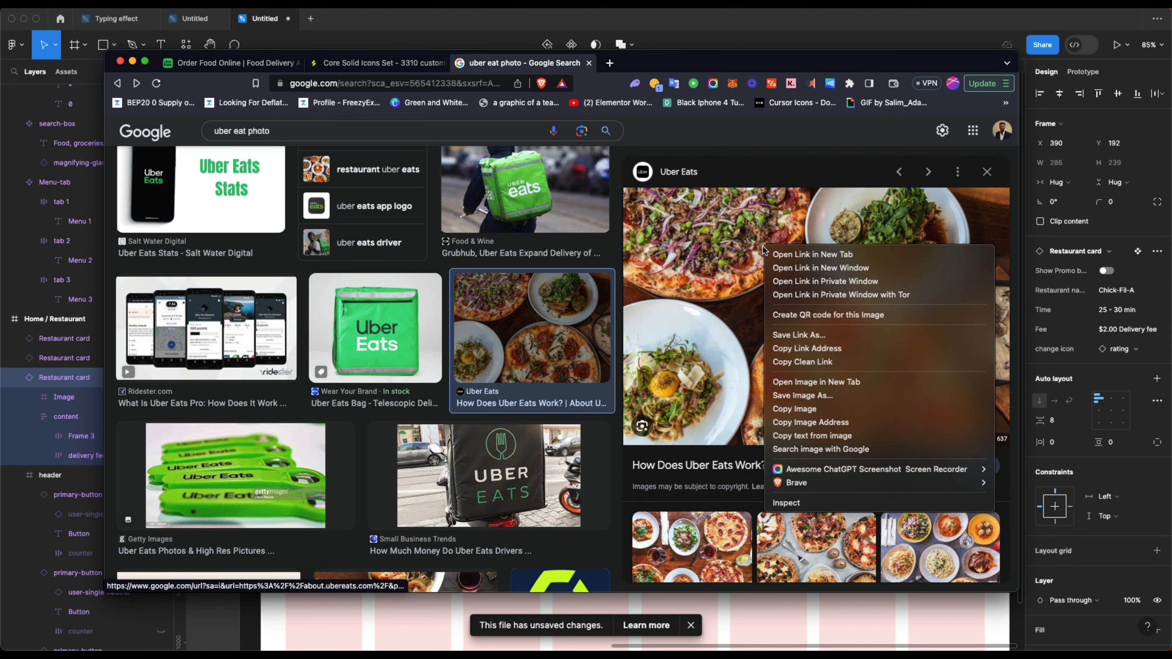
left_click(787, 407)
Step: Return to Figma and replace the "Copy & replace" image in the second Restaurant card with the copied pizza photo
left_click(1035, 372)
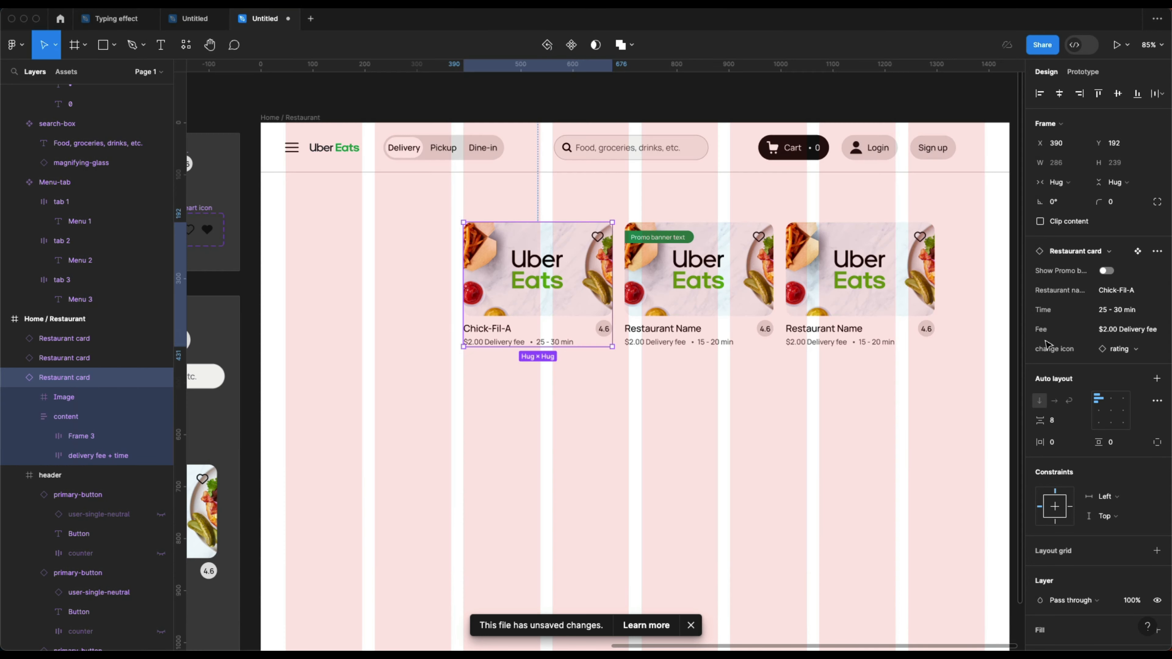
left_click(700, 272)
double_click(700, 272)
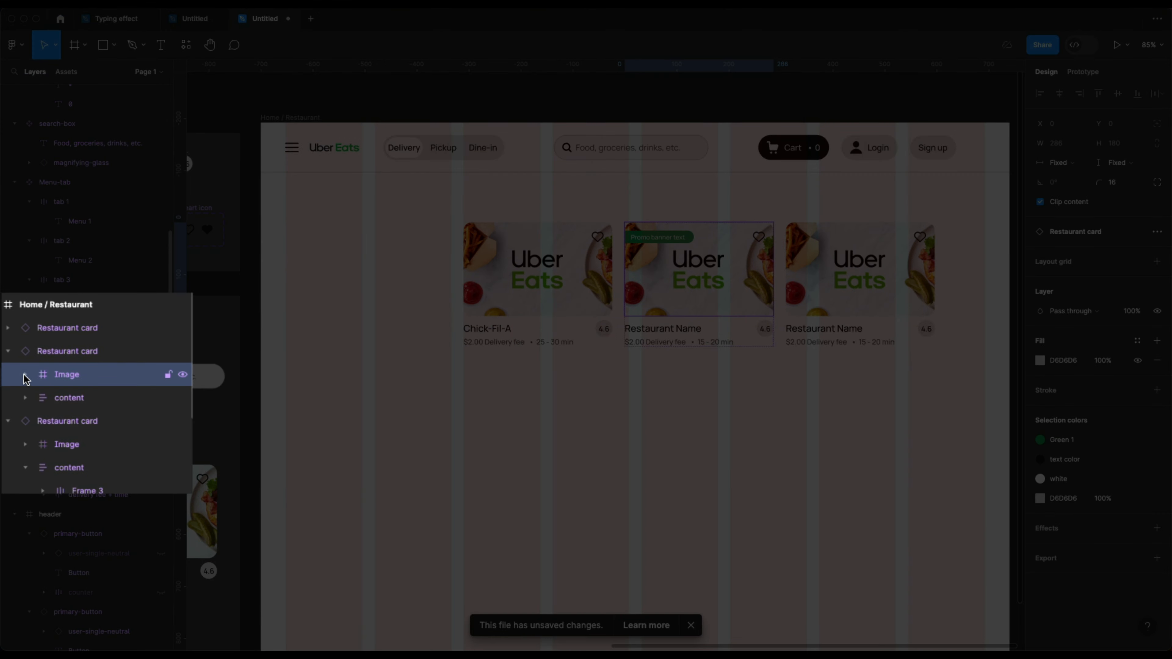
left_click(28, 377)
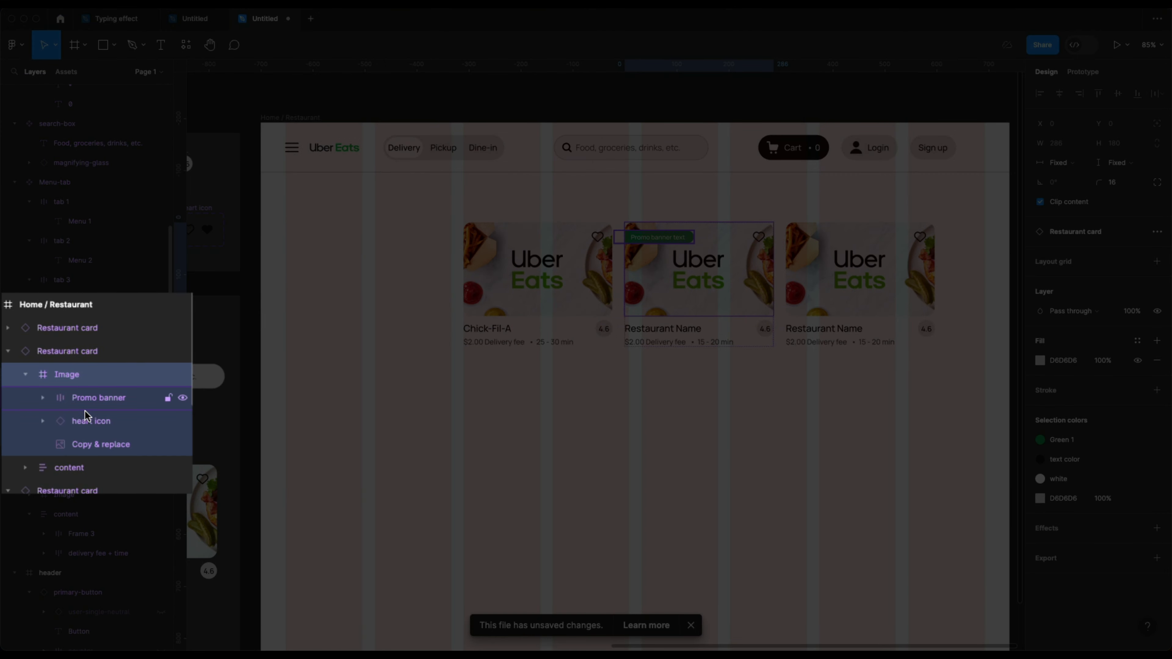
left_click(95, 446)
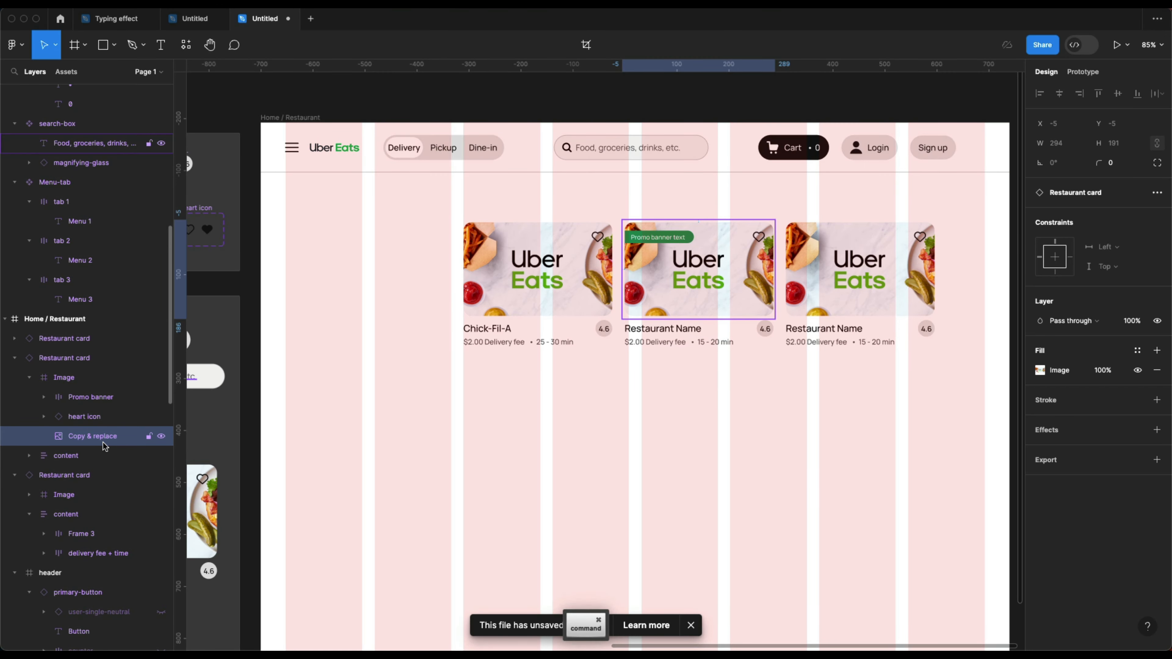
key("super+v")
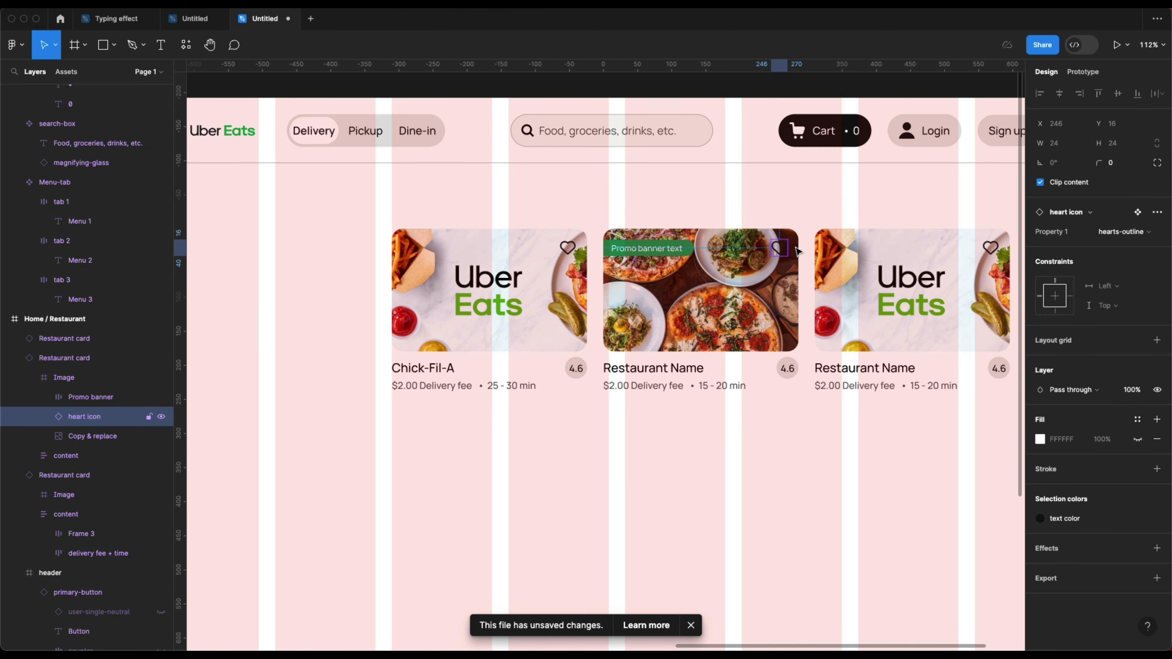
Step: Go to the main component of the card's heart icon and recolor its hearts-outline variant with the white style
left_click(1137, 212)
key("shift+2")
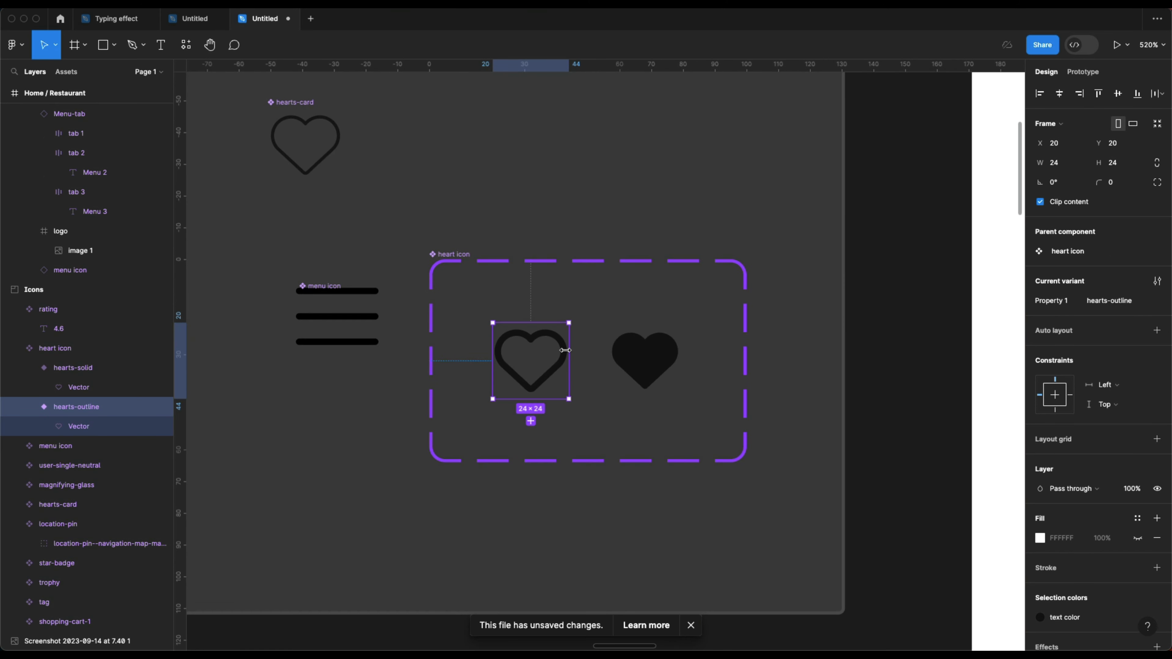
scroll(556, 345, "down", 10)
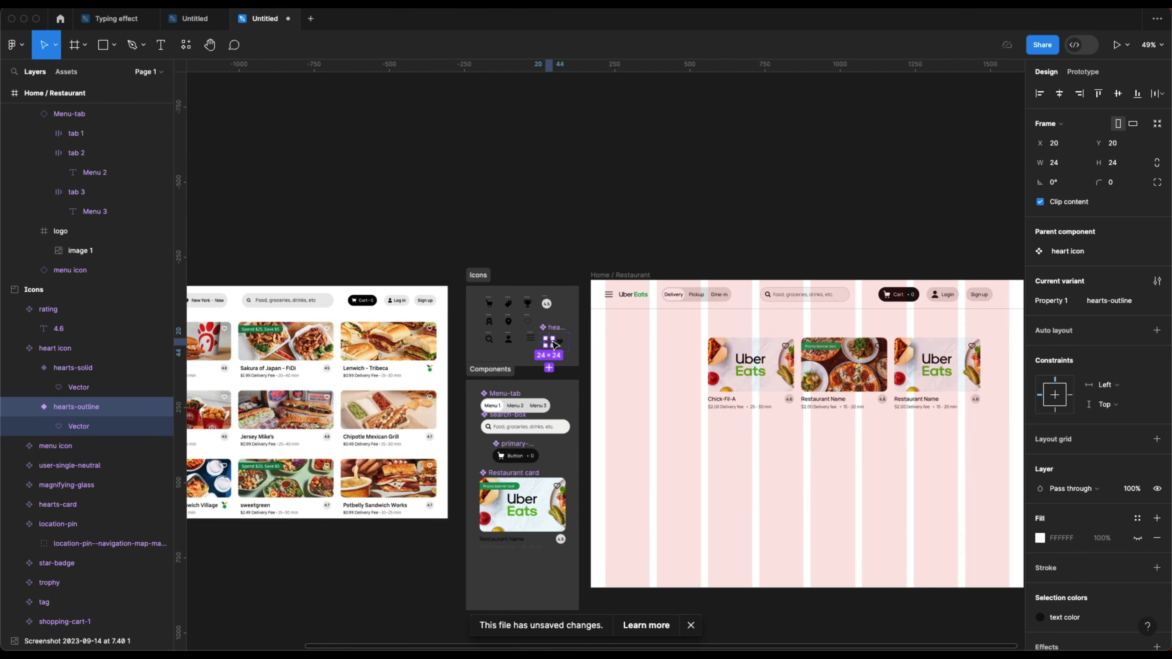
scroll(555, 345, "up", 6)
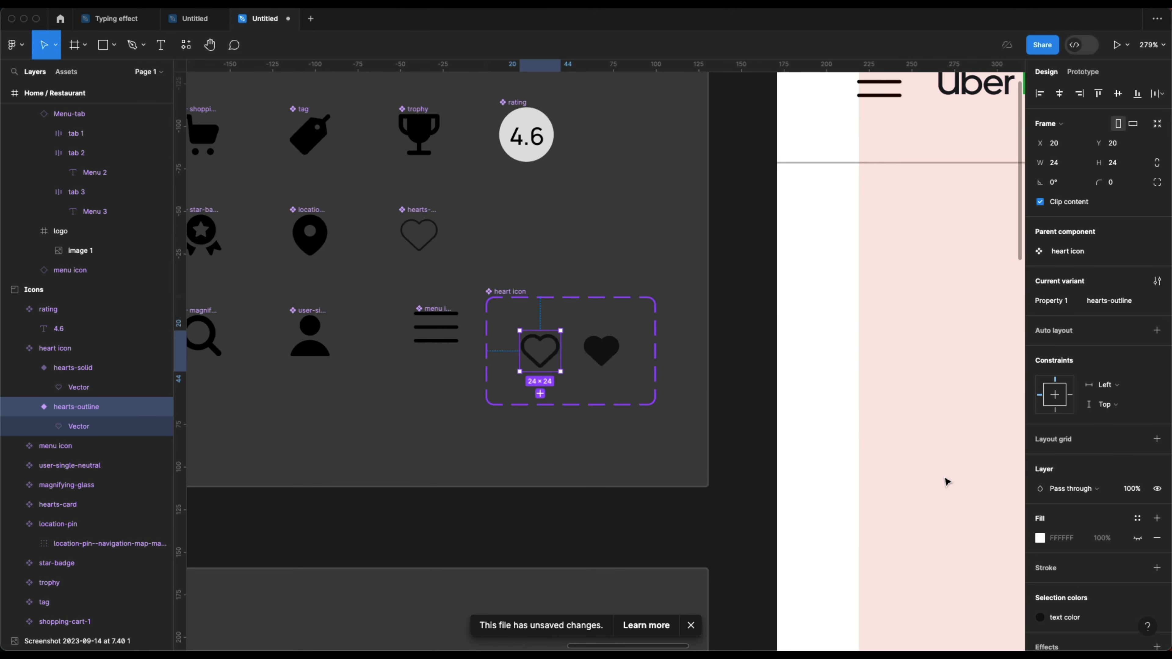
scroll(1074, 537, "down", 2)
left_click(1066, 543)
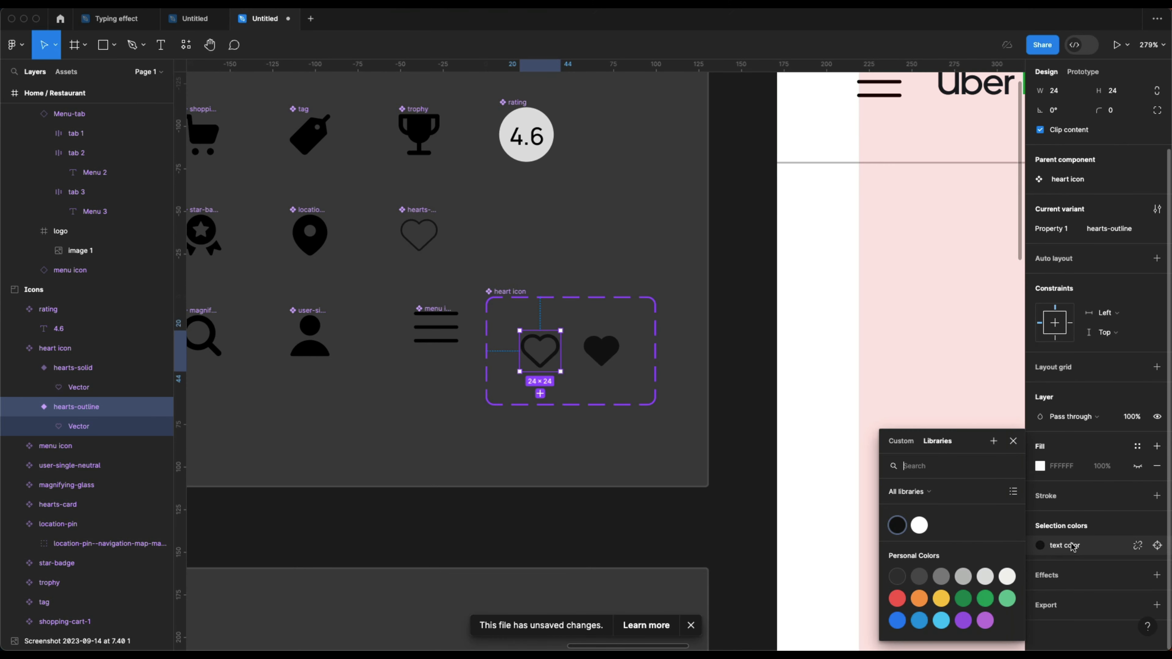
left_click(923, 526)
Step: Recolor the hearts-solid variant of the heart icon with the white style
left_click(620, 369)
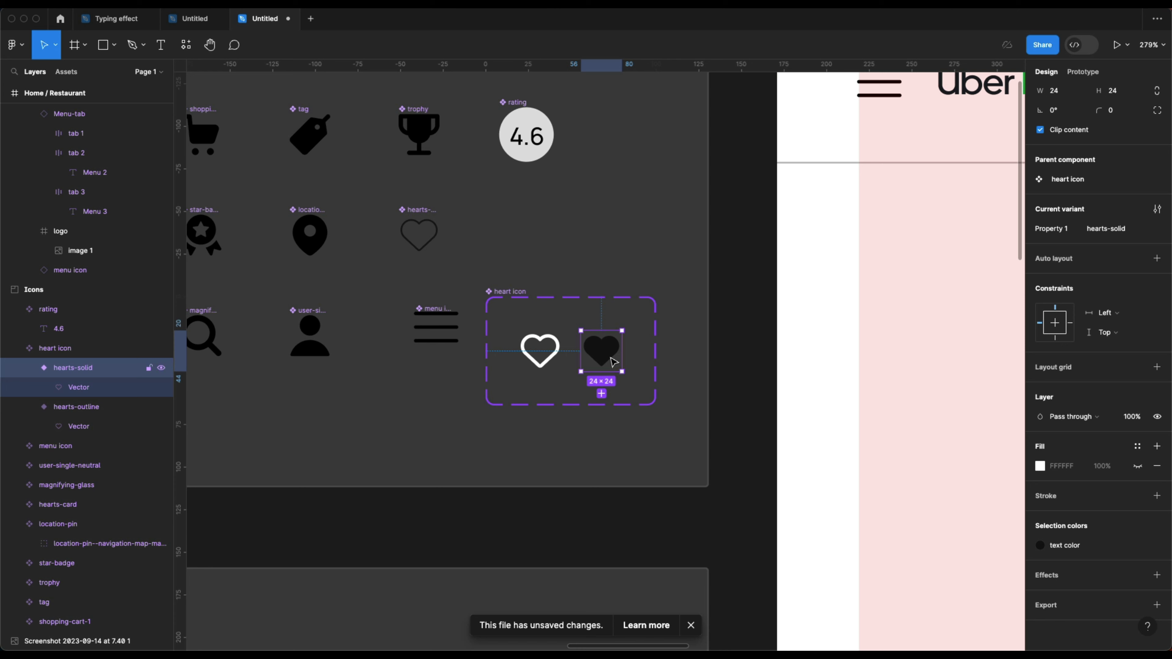
left_click(1057, 545)
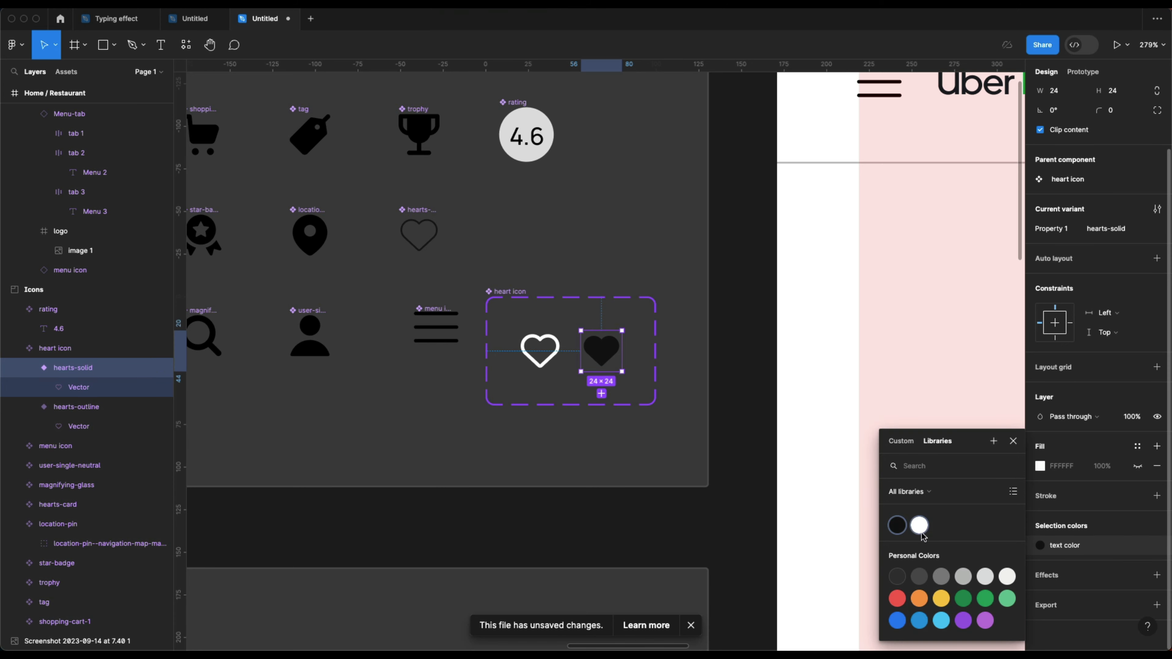
left_click(918, 525)
scroll(576, 372, "down", 5)
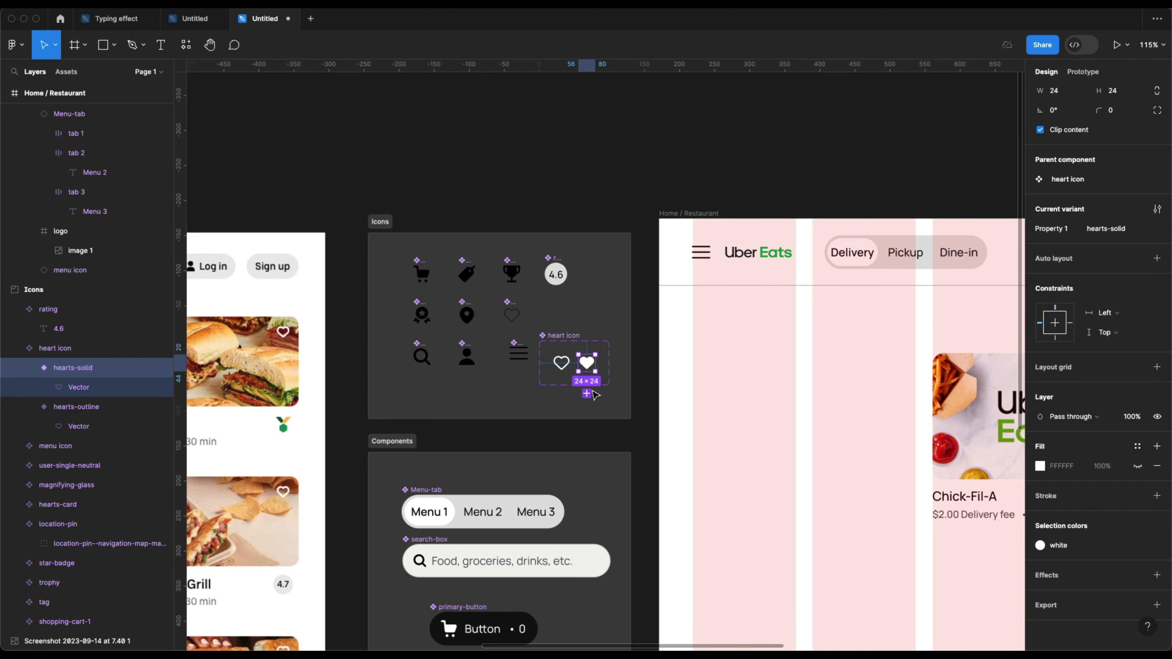
scroll(553, 369, "down", 4)
scroll(553, 369, "right", 5)
scroll(588, 364, "up", 4)
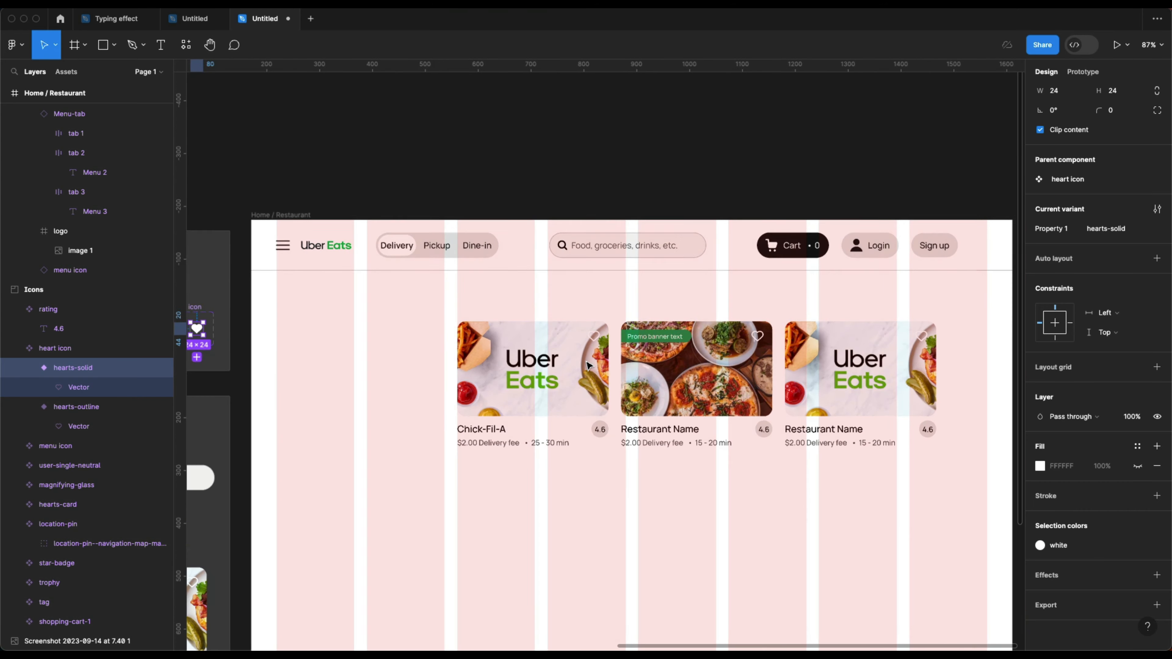
Step: Preview the Home / Restaurant frame as a prototype to check the restaurant cards and their heart icons, and return to the design file
left_click(503, 357)
scroll(613, 355, "right", 3)
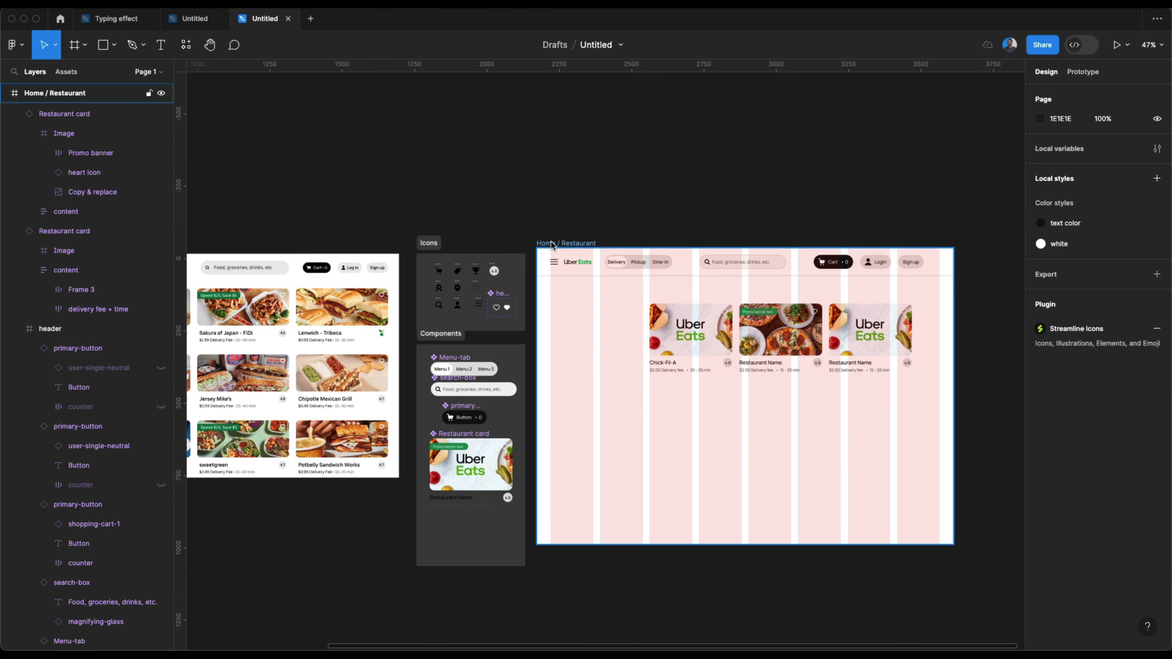
left_click(557, 242)
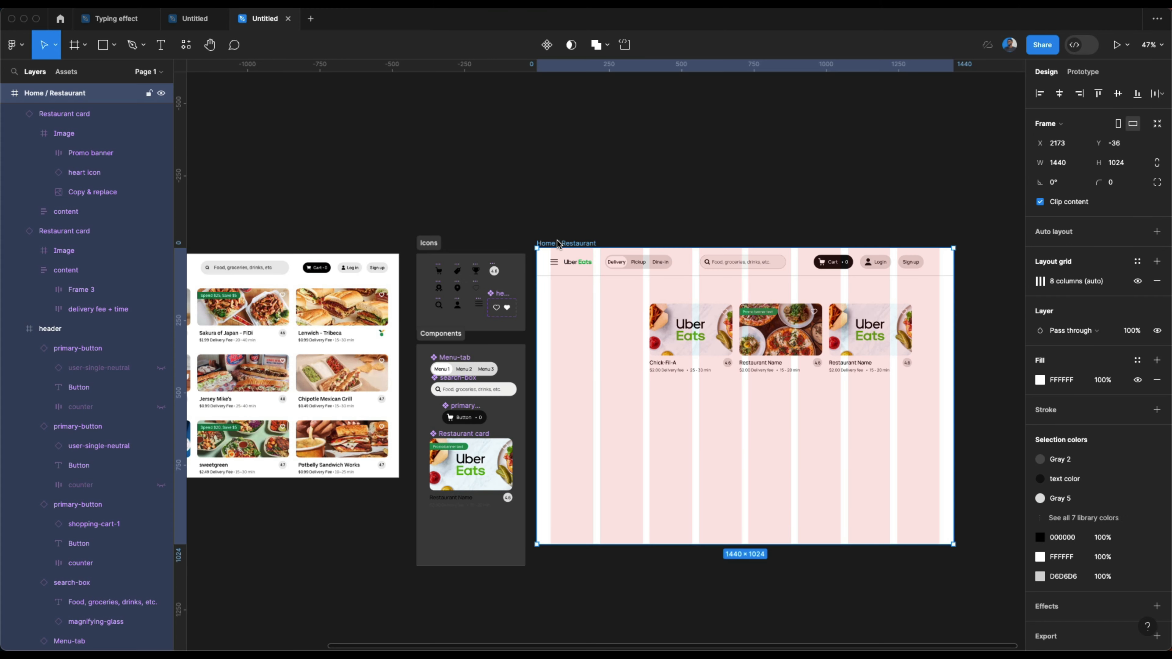
left_click(1115, 45)
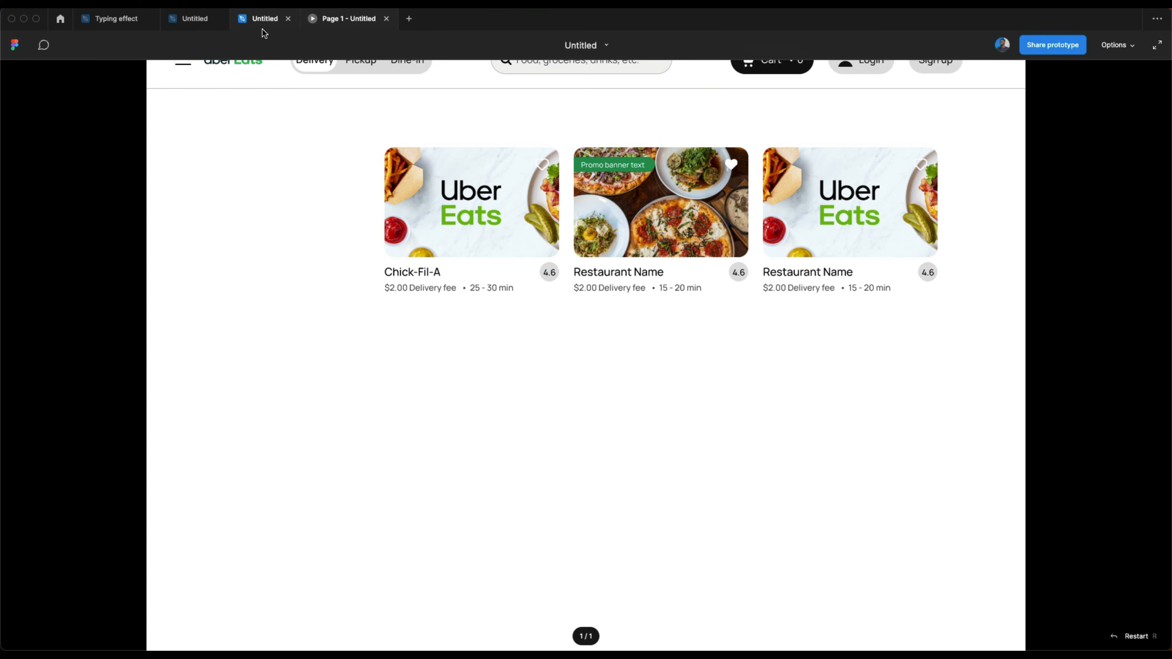
left_click(264, 20)
Step: Compare the Home / Restaurant frame with the reference screenshot, examining its filter sidebar with sort, Uber Eats, price range and delivery fee sections
scroll(572, 277, "right", 2)
scroll(572, 277, "down", 1)
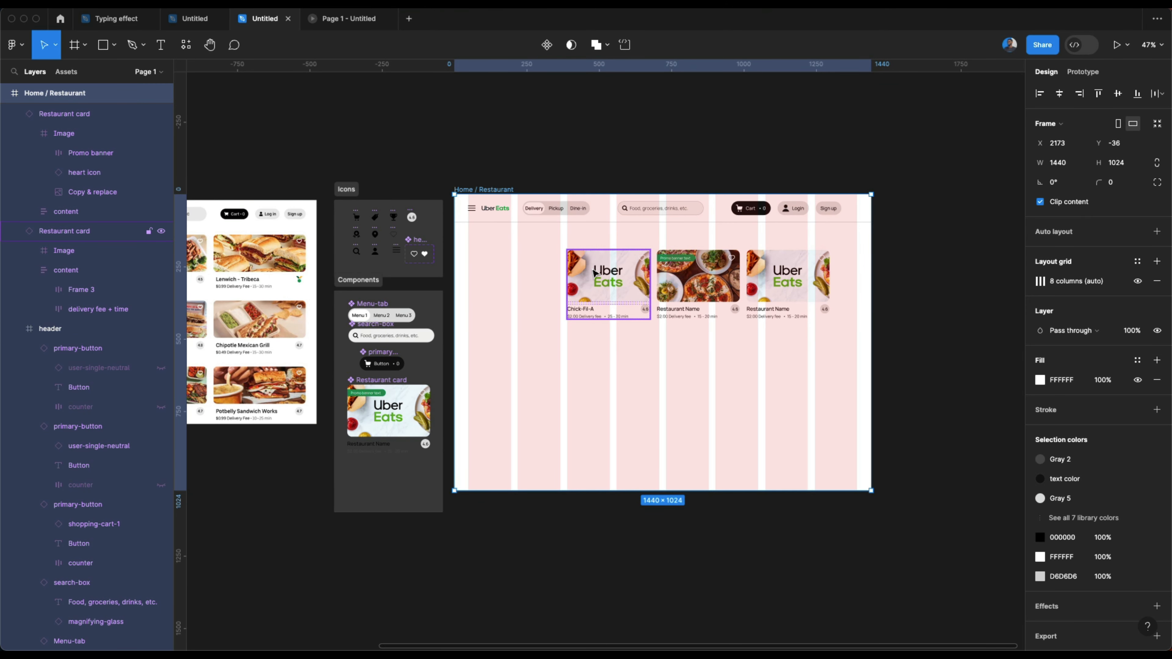
scroll(594, 273, "up", 5)
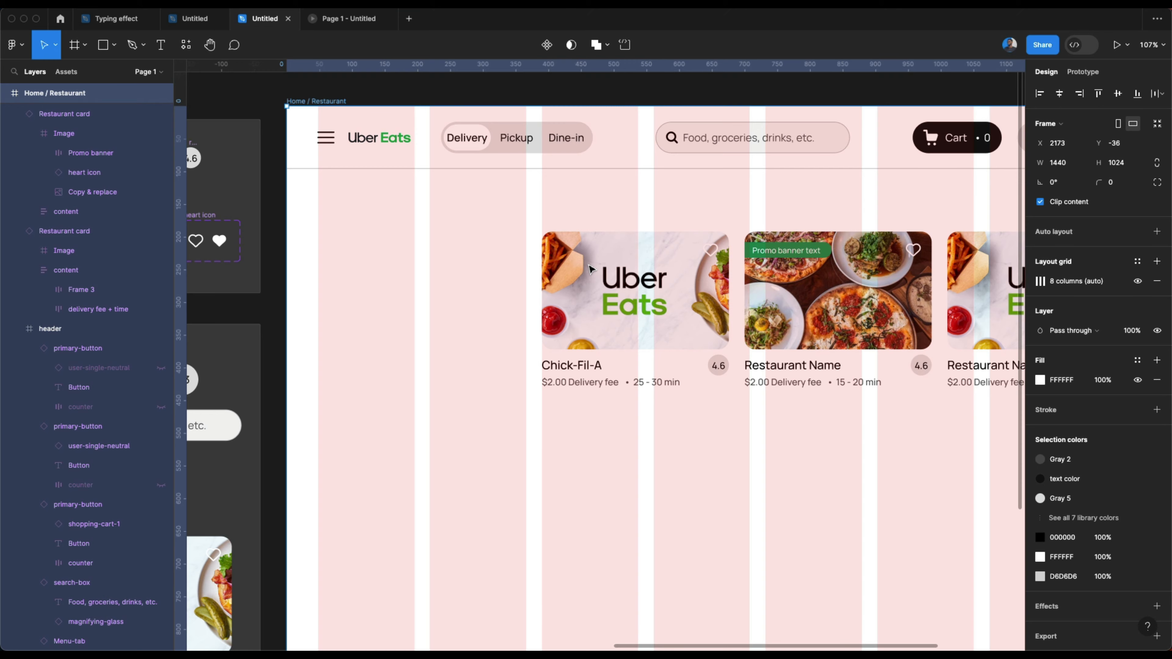
scroll(591, 269, "down", 6)
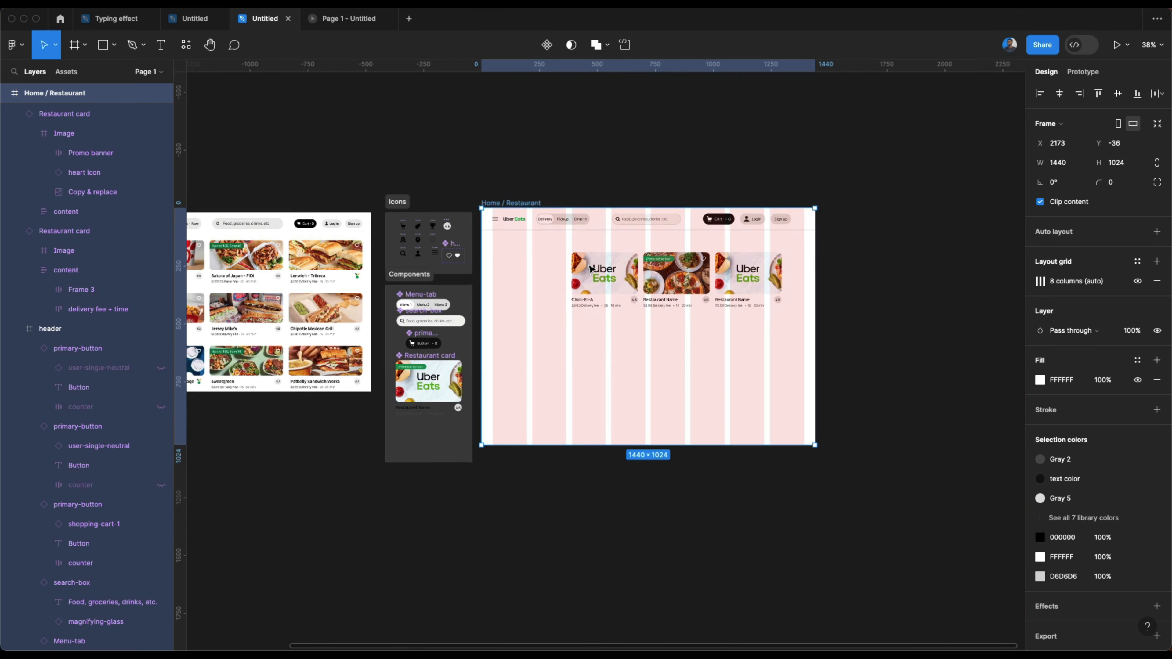
scroll(462, 271, "left", 5)
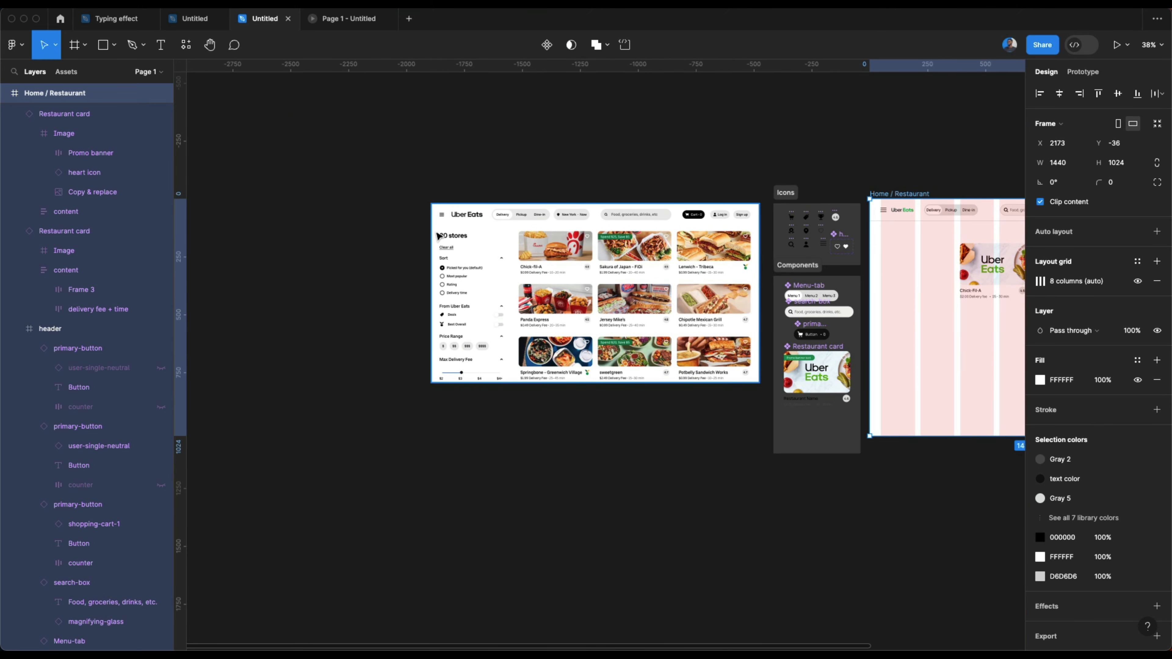
scroll(438, 236, "up", 5)
scroll(467, 318, "down", 3)
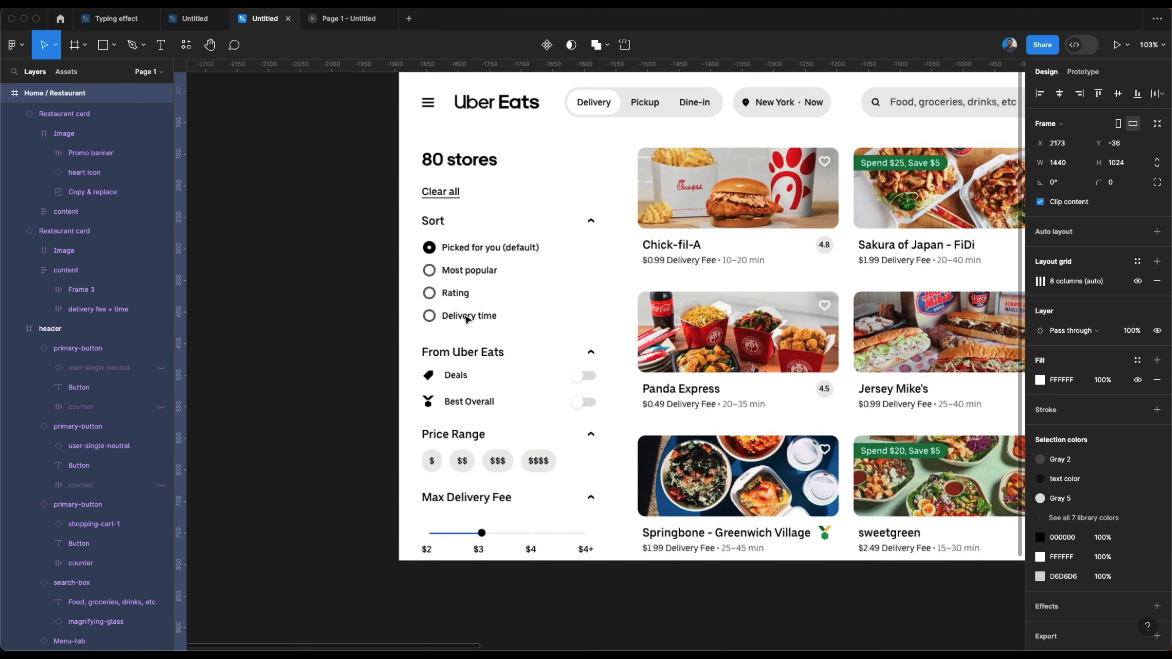
scroll(467, 319, "down", 3)
scroll(466, 318, "down", 2)
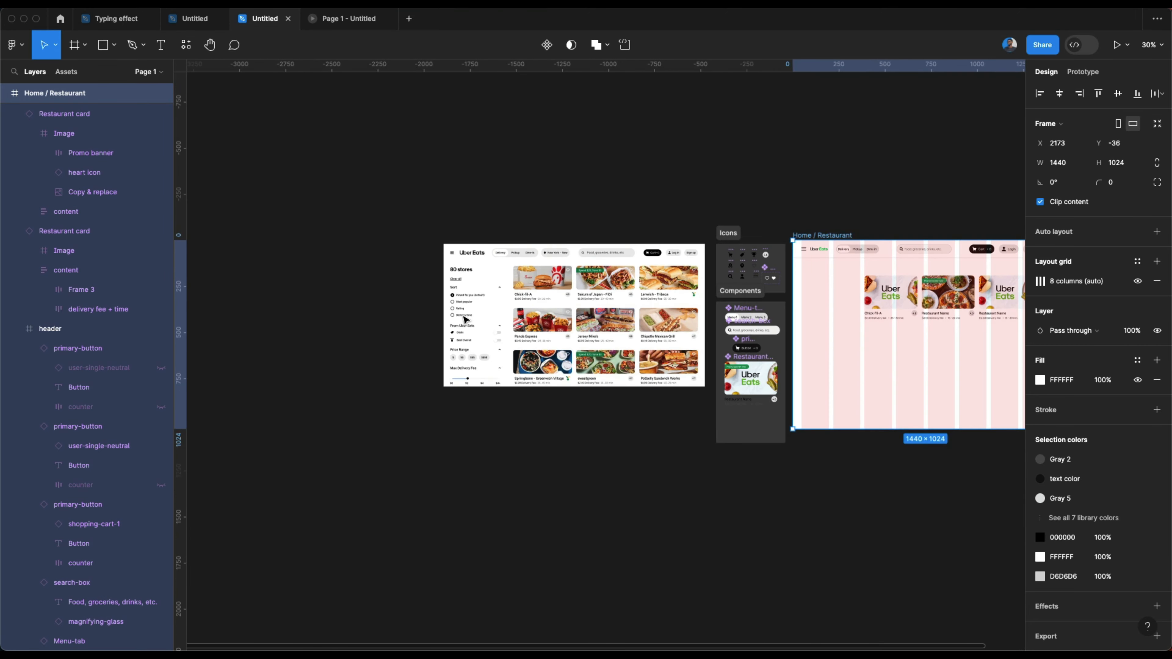